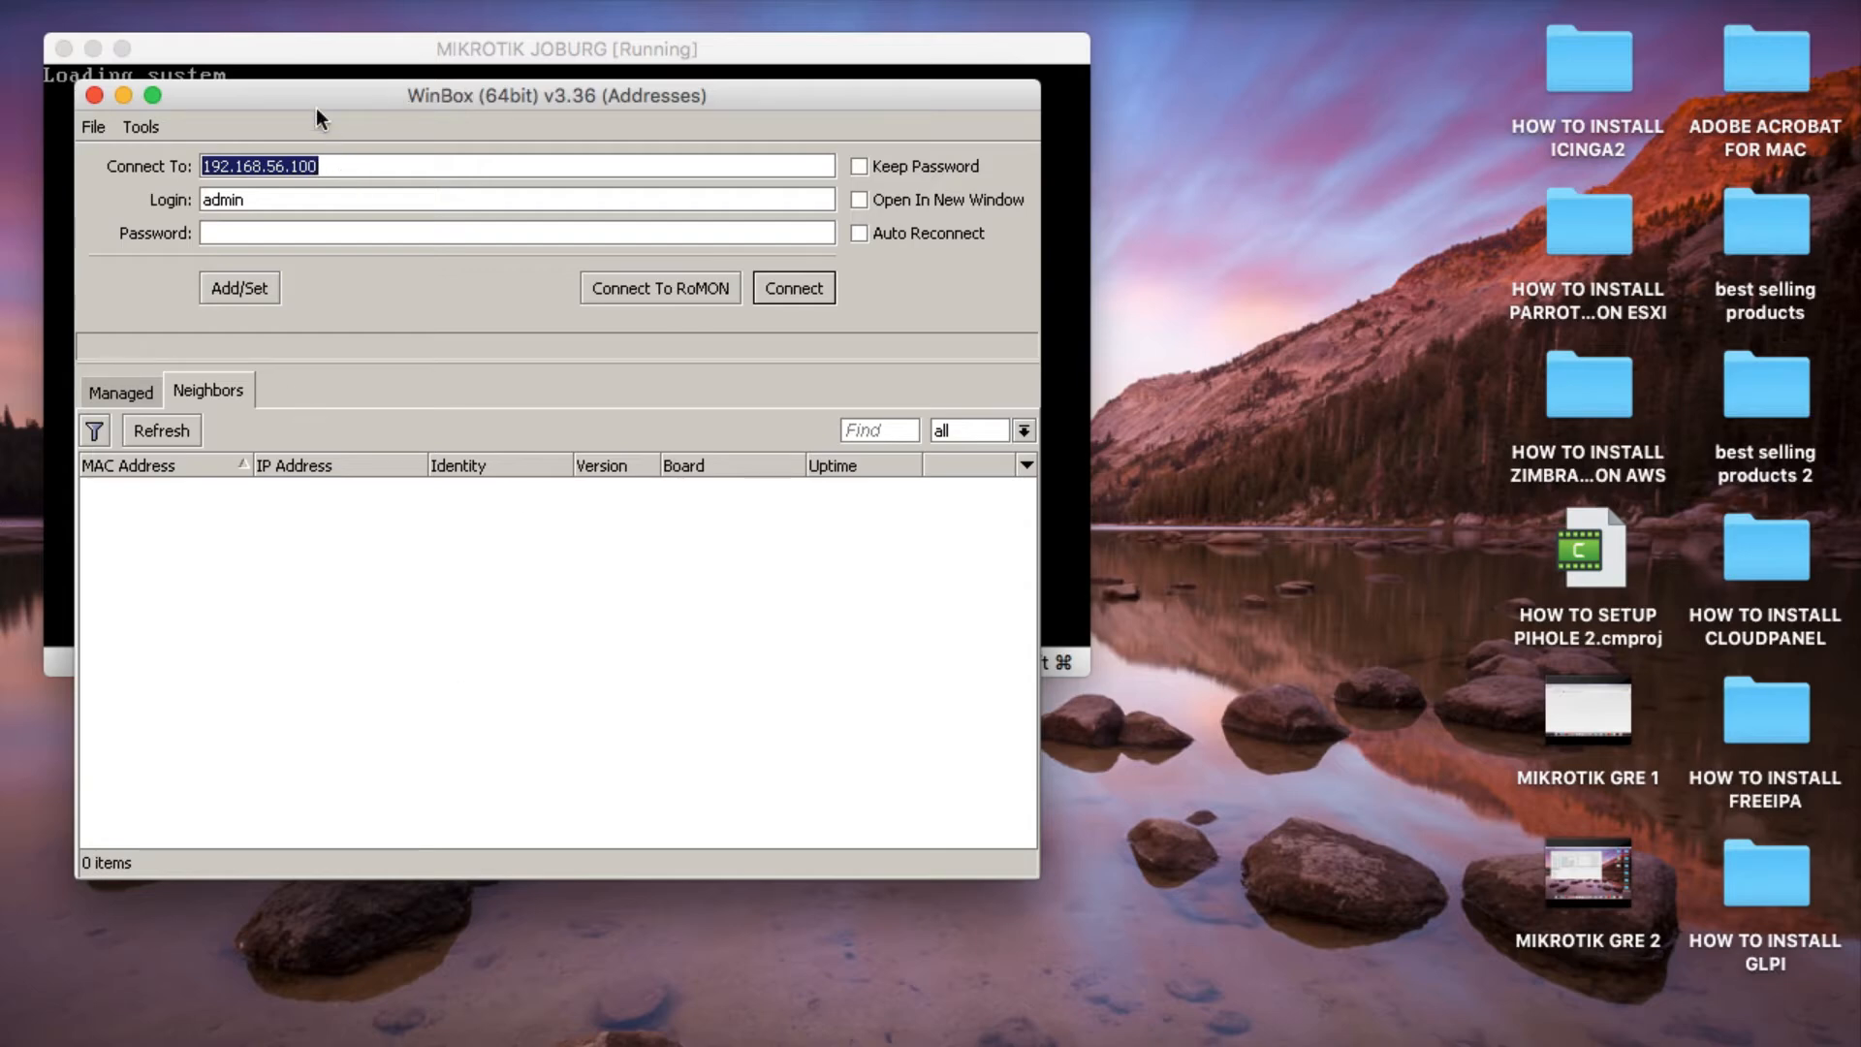
Switch to the MIKROTIK JOBURG console, log in as admin with a blank password and decline viewing the software license.
drag(315, 107, 379, 231)
click(296, 79)
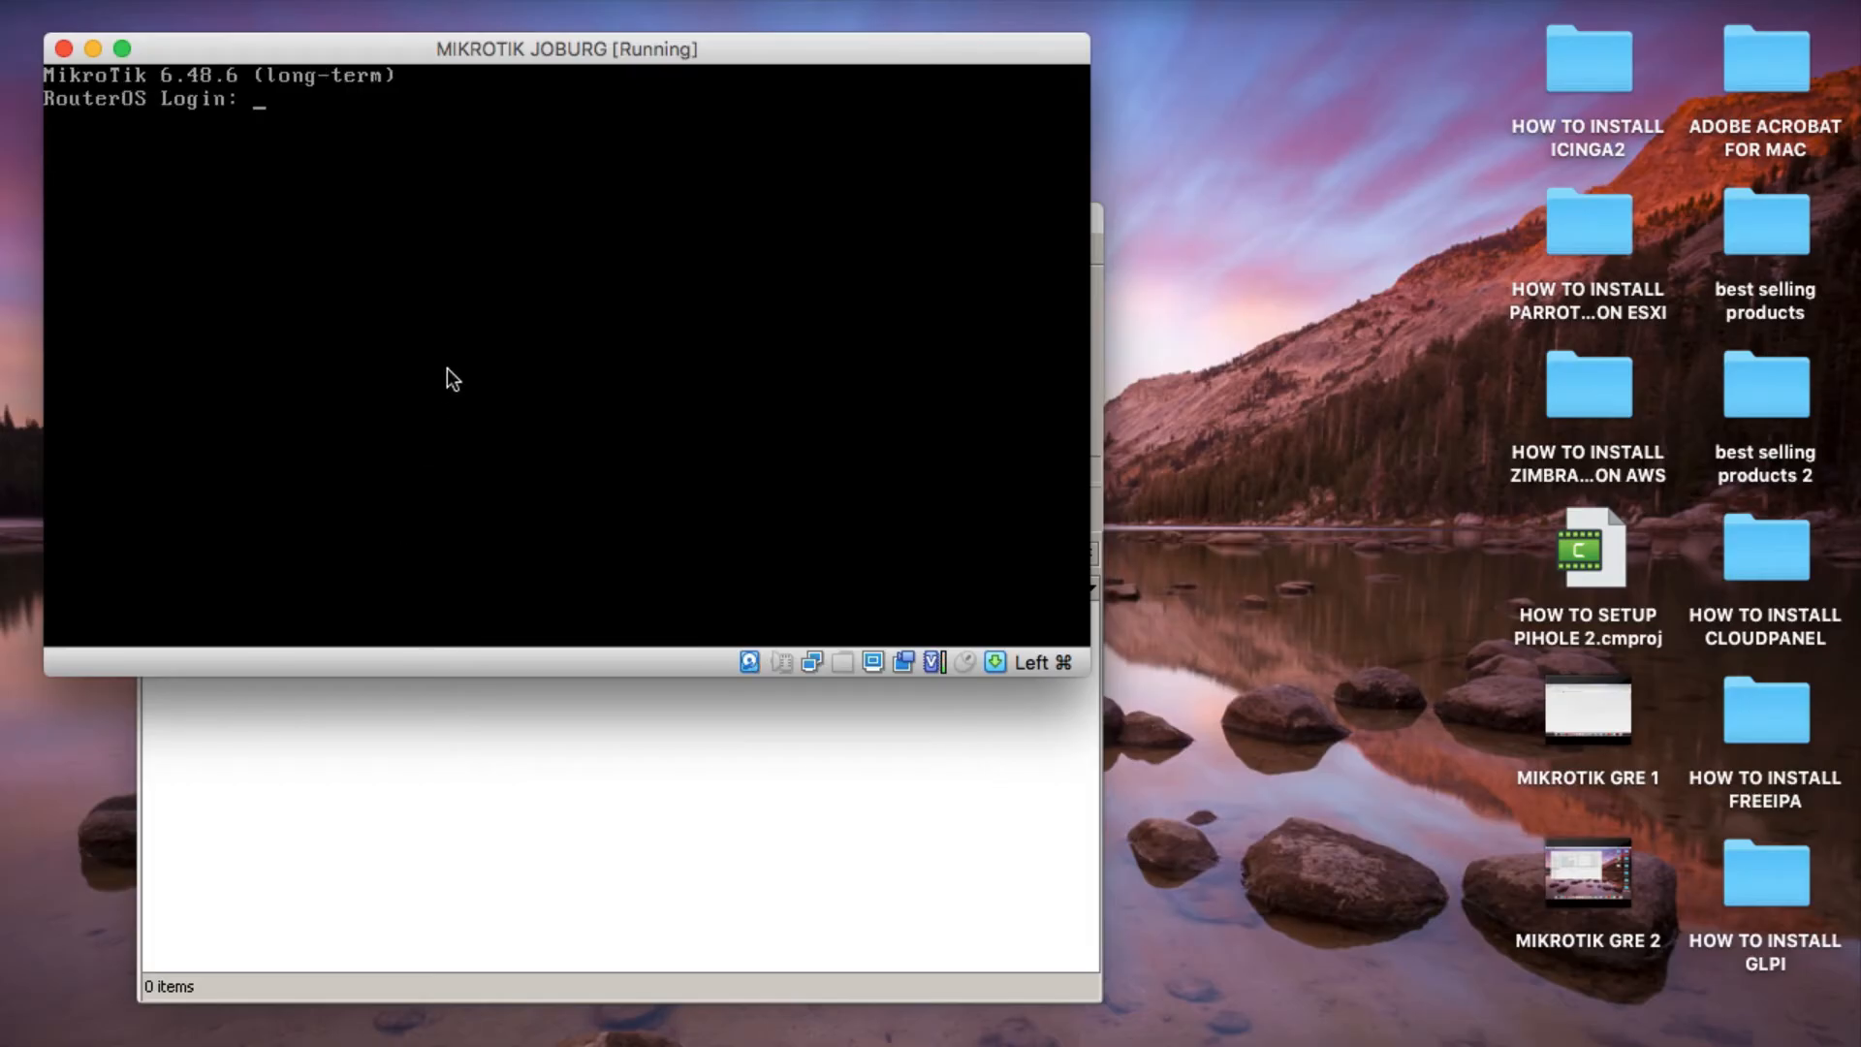
text(admin)
key(Return)
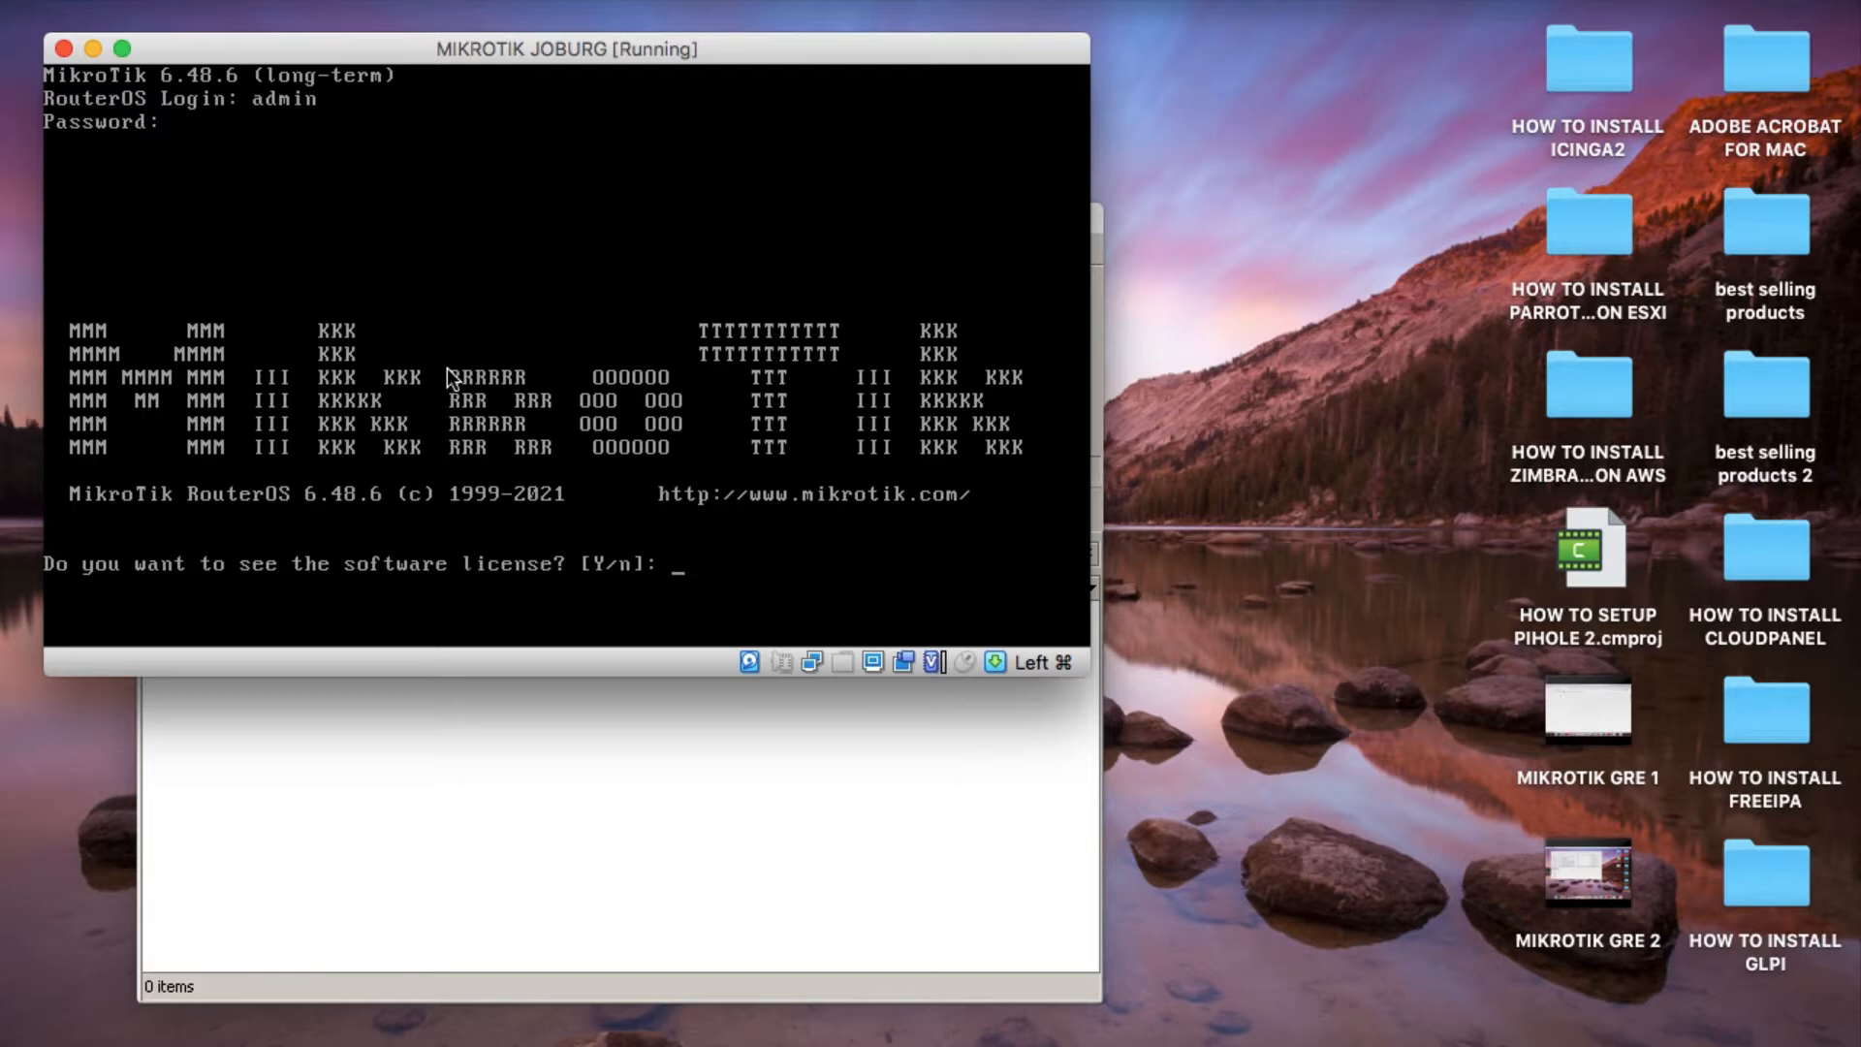
text(n)
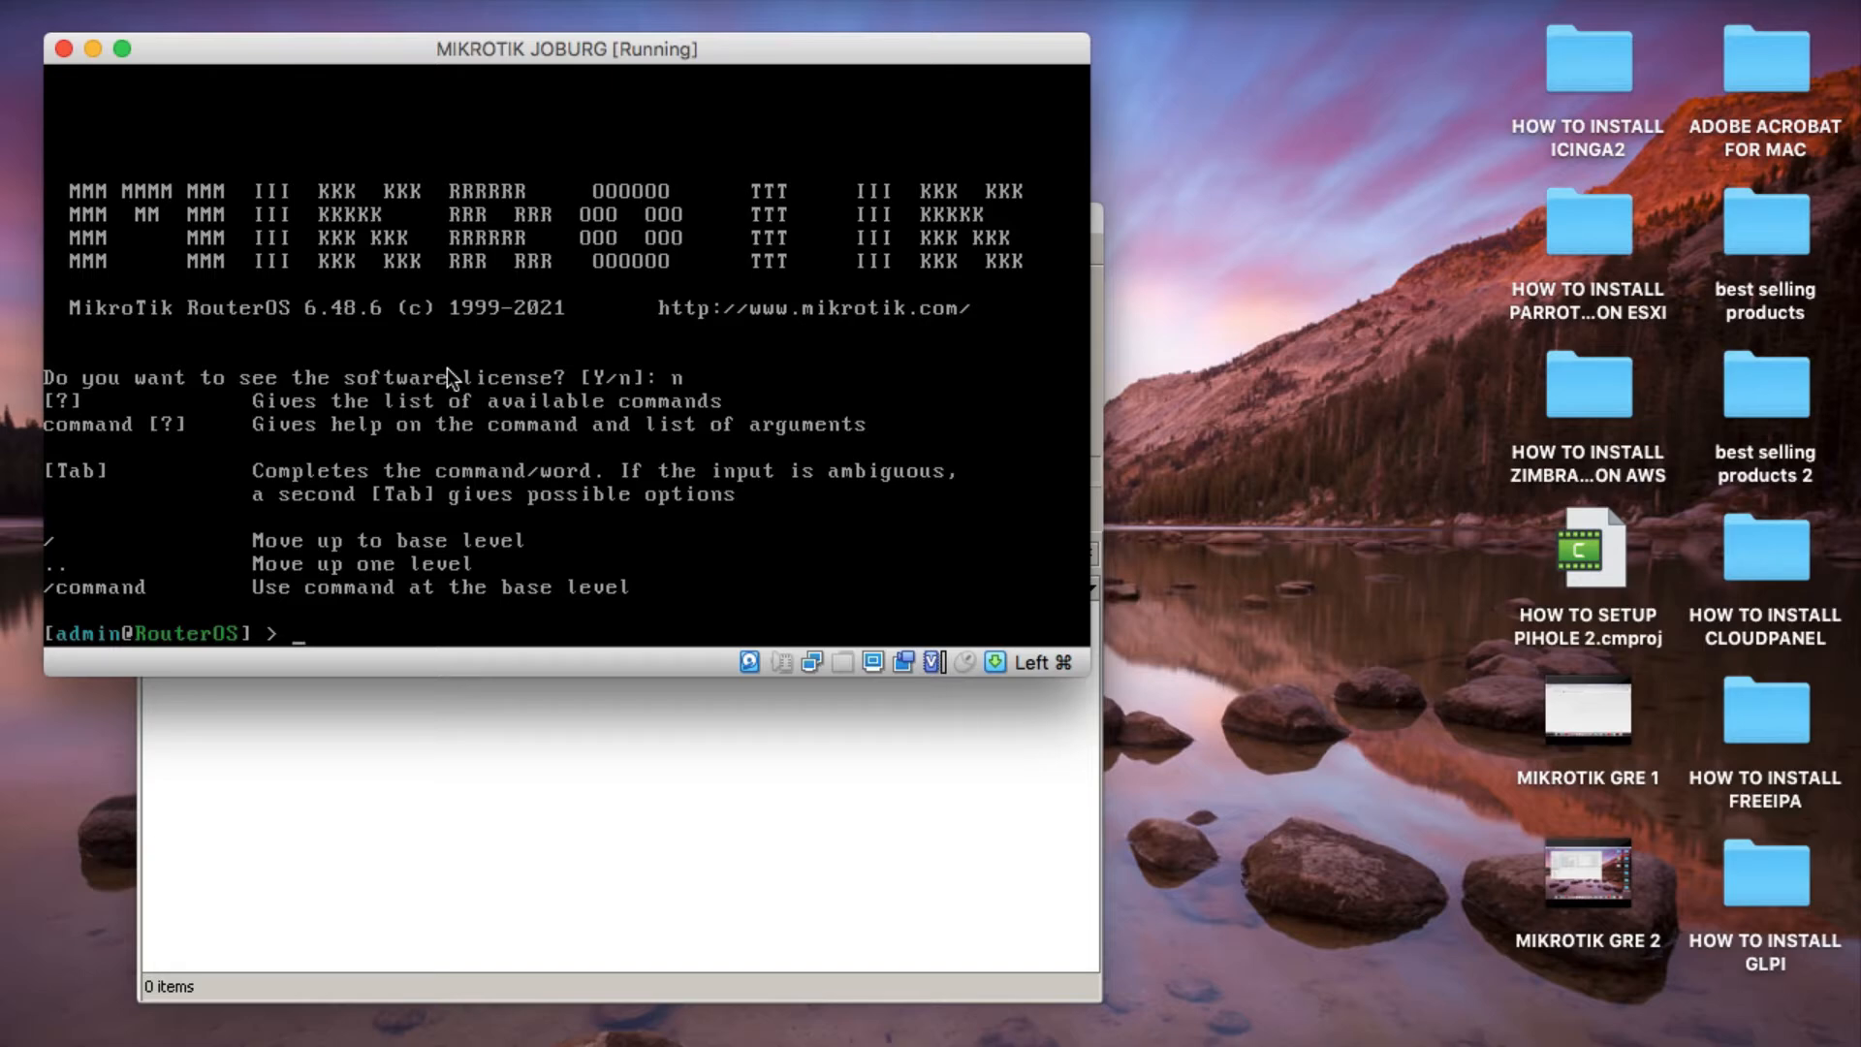
key(Return)
key(Return)
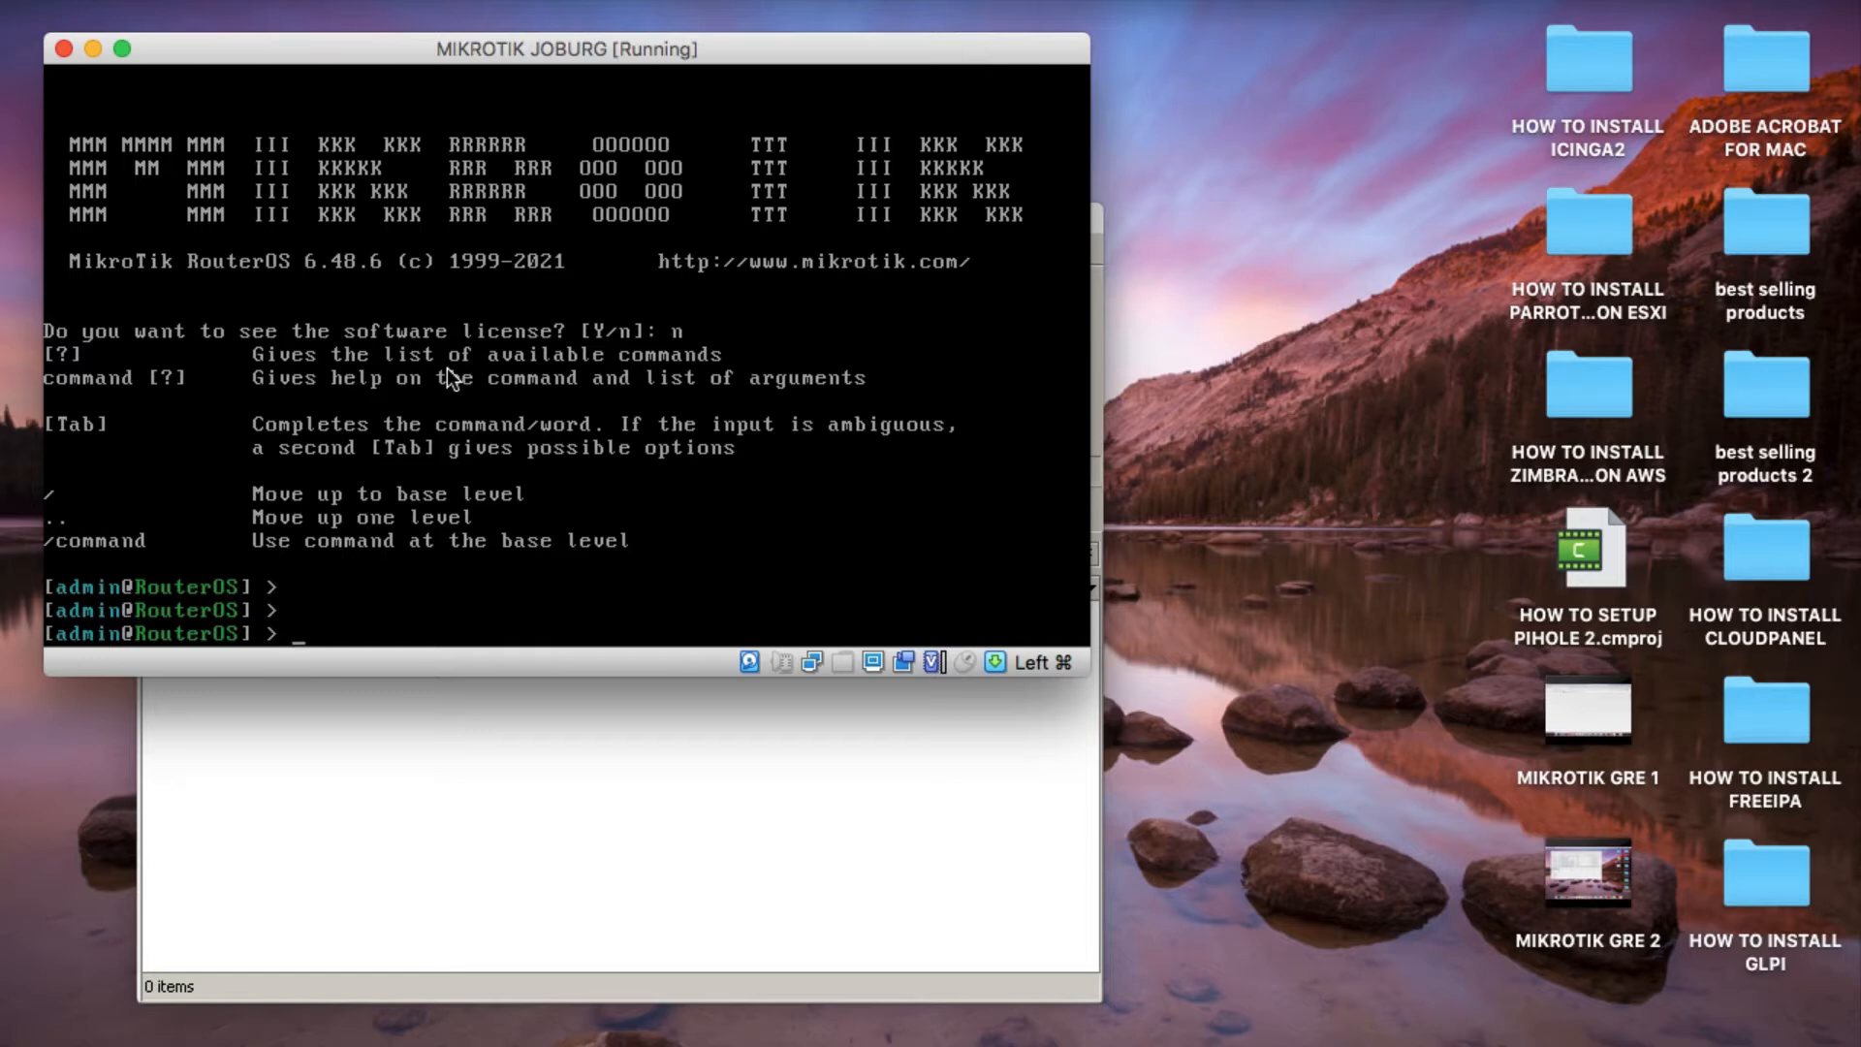
List the router's IP addresses with ip address print.
text(ip address print)
key(Return)
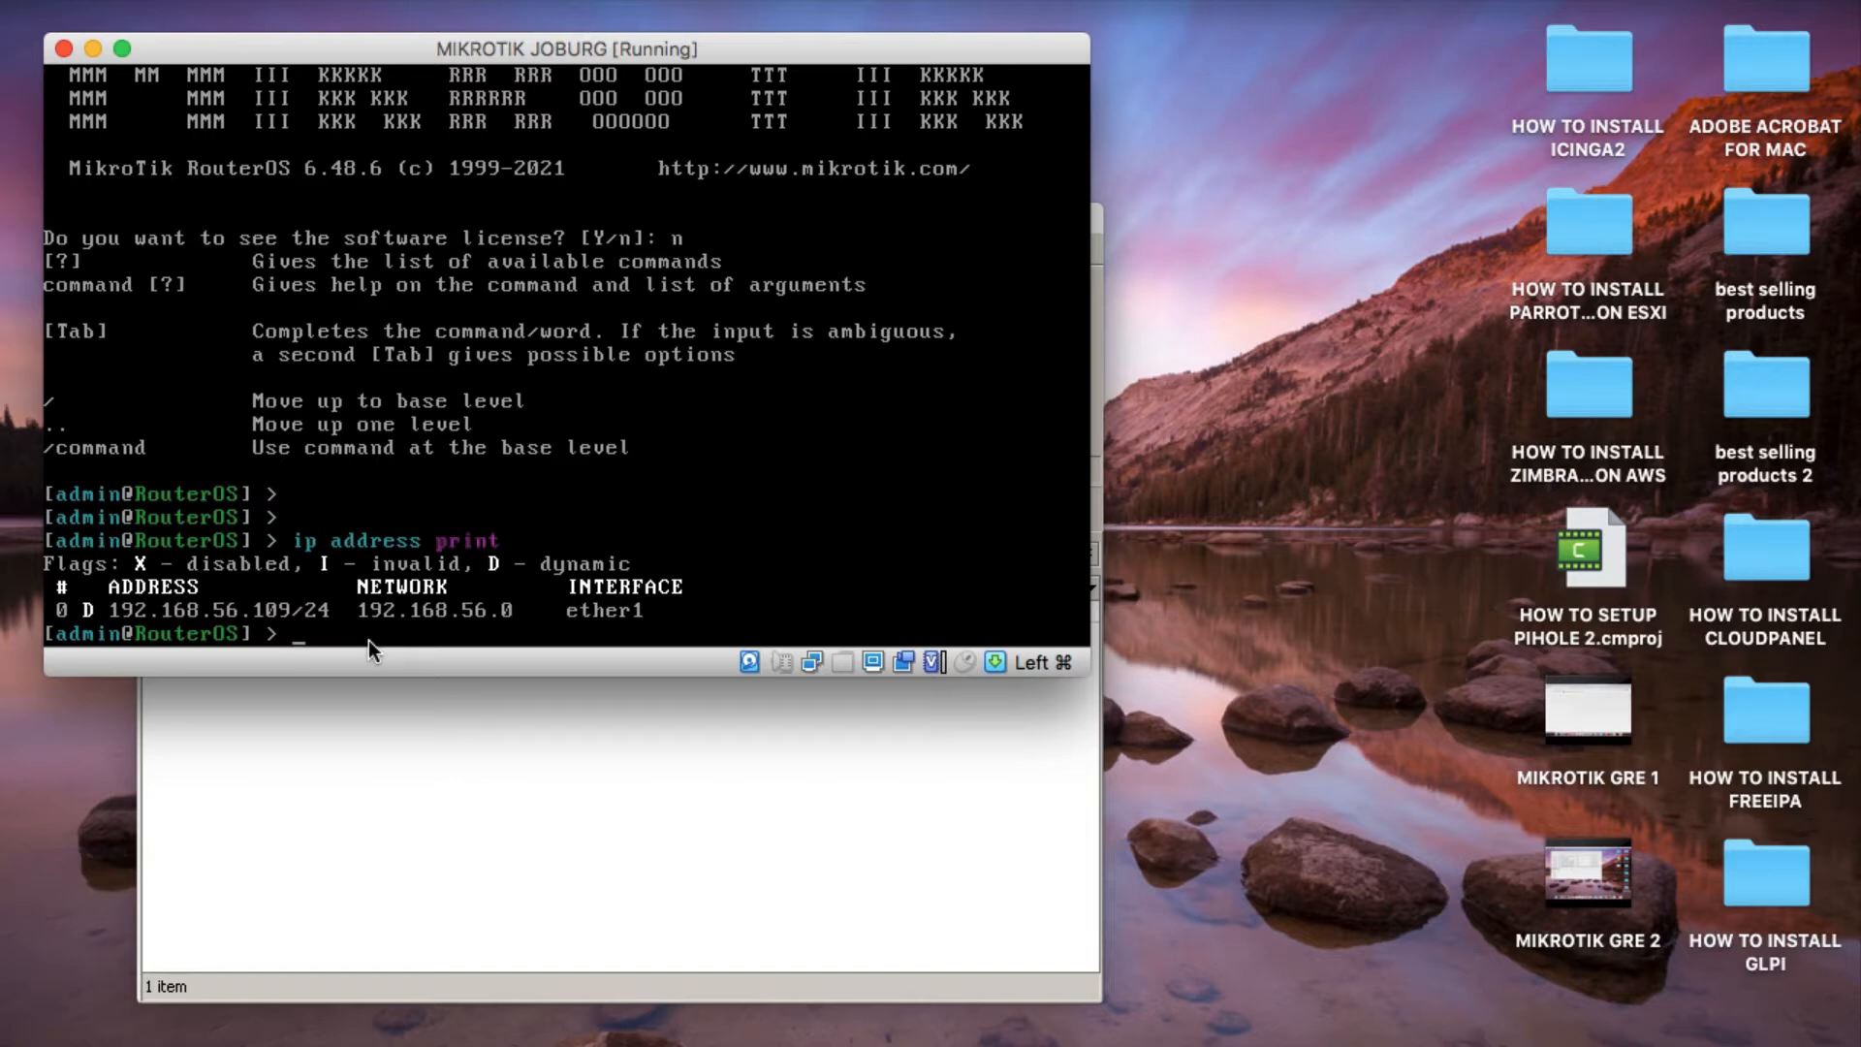
Remove IP address entry 0 and print the address list again to check it.
text(ip address remove 0)
key(Return)
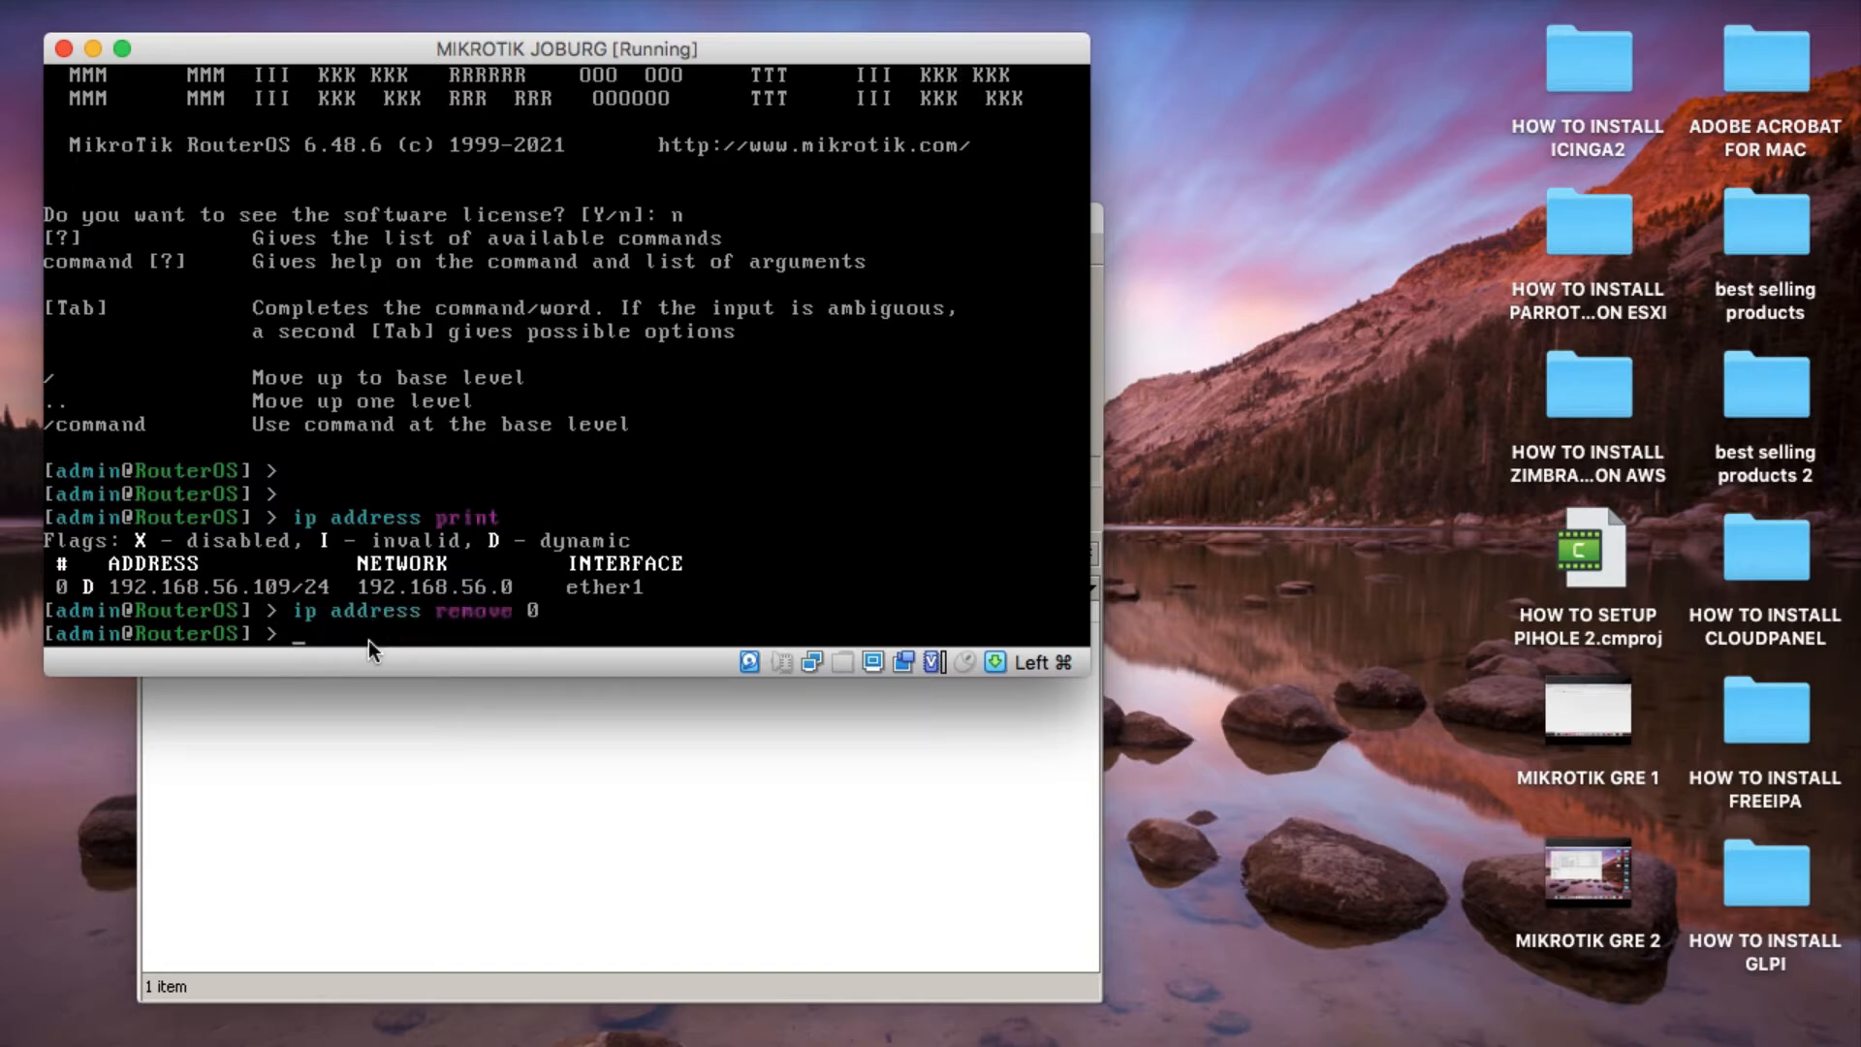
key(Up)
key(Up)
key(Return)
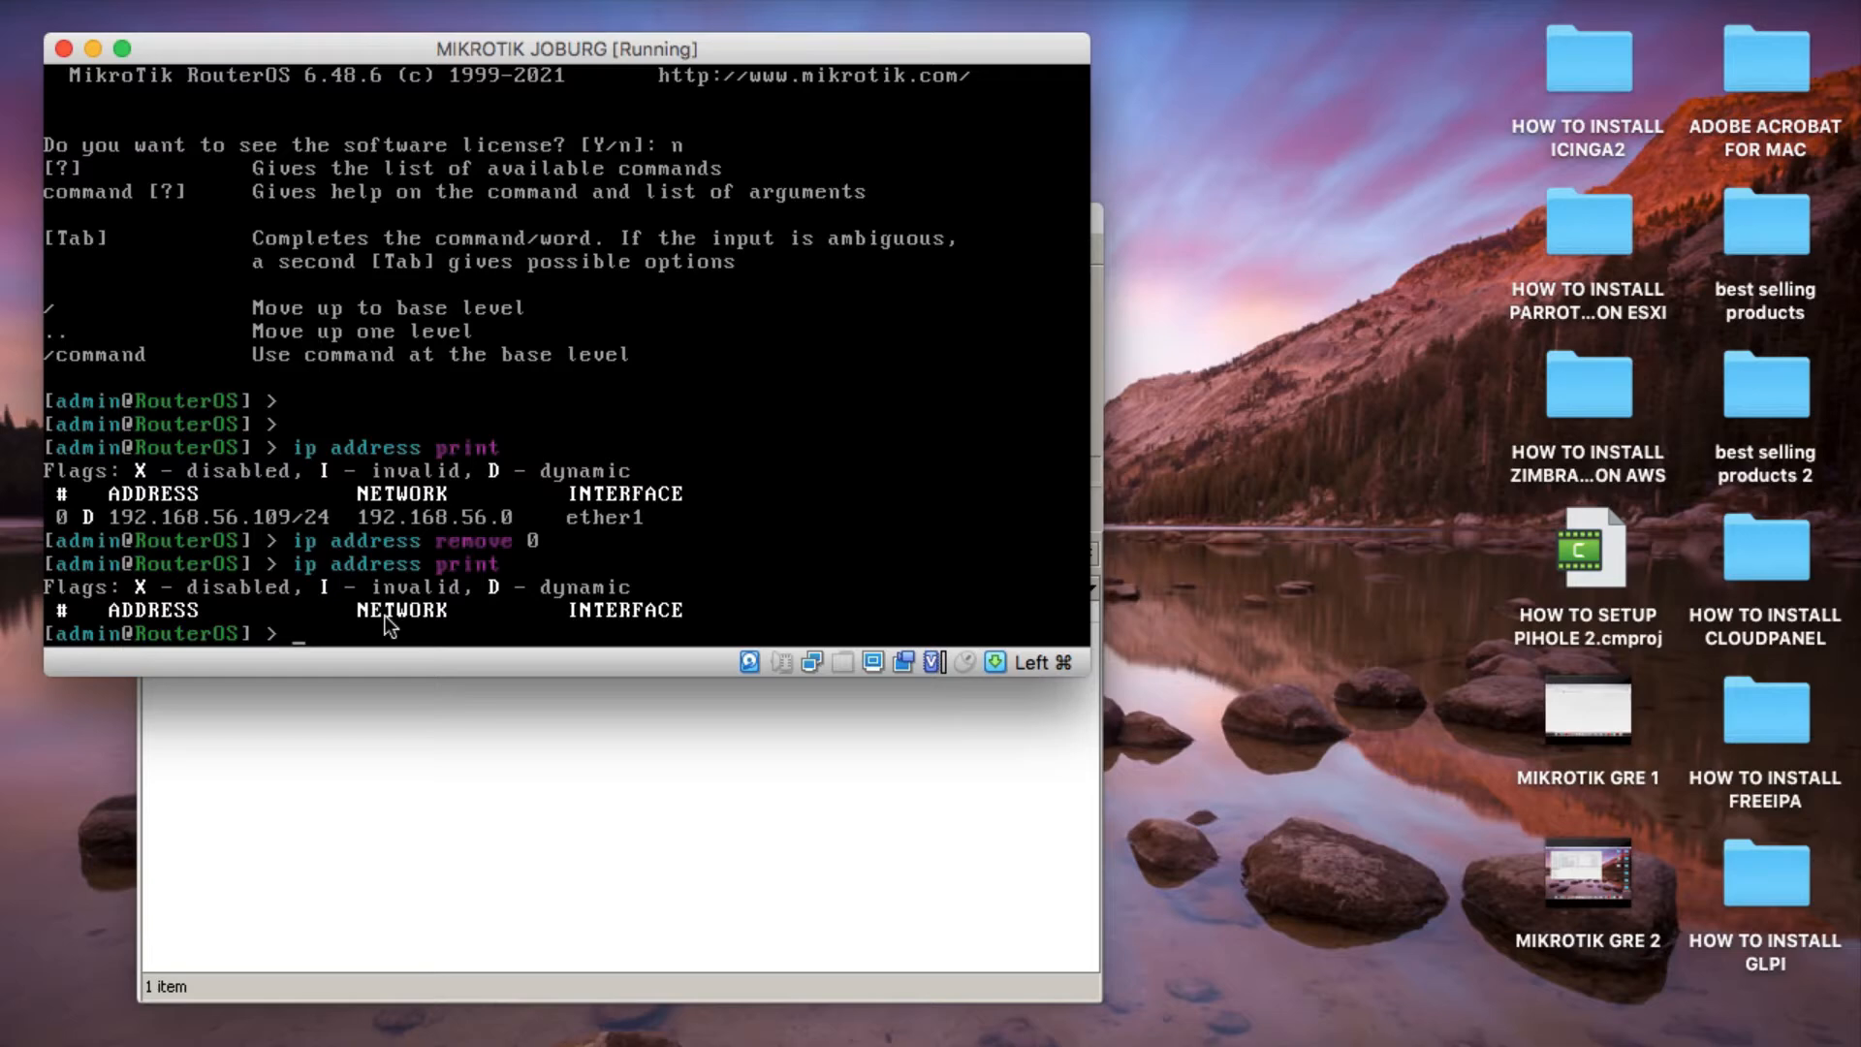
Add the IP address 192.168.56.100/24 on interface ether1 from the console.
text(ip address add address=)
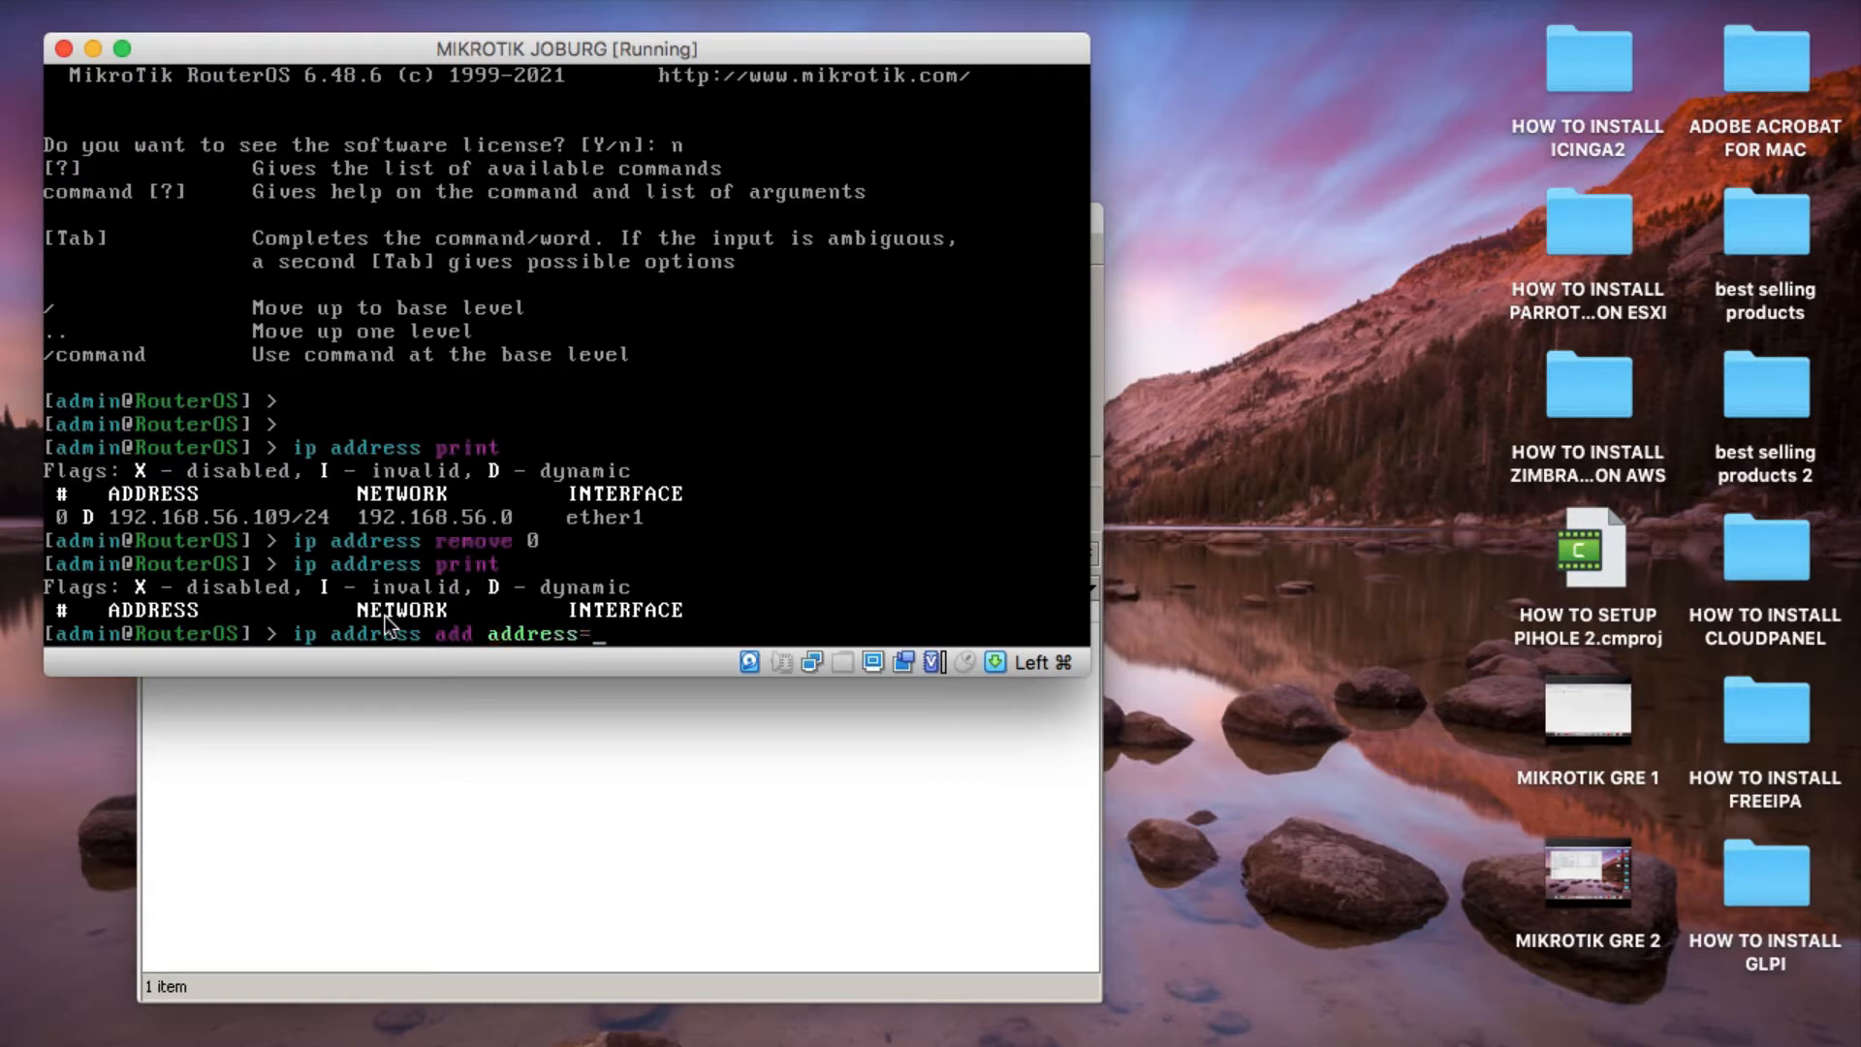
text(192.168.56.100)
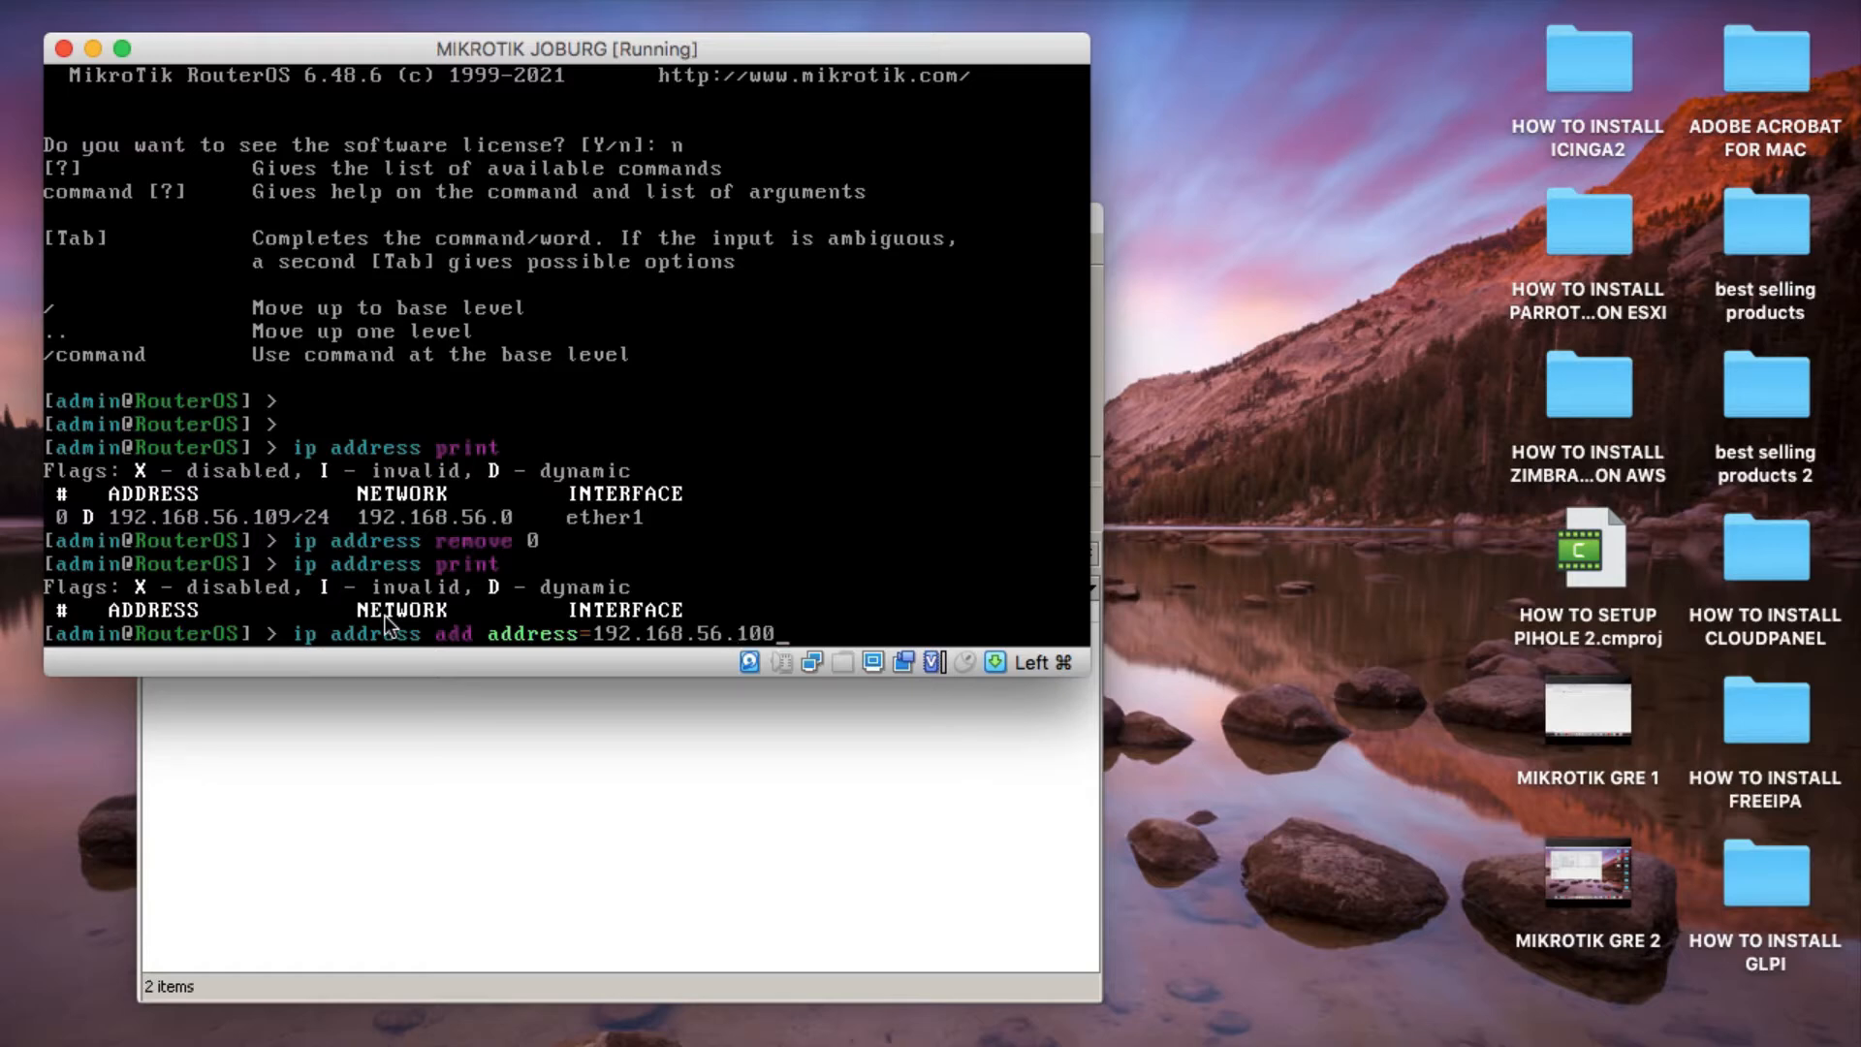
text(/24)
text( inre)
key(BackSpace)
key(BackSpace)
key(BackSpace)
text(mn)
key(BackSpace)
key(BackSpace)
text(nterfa)
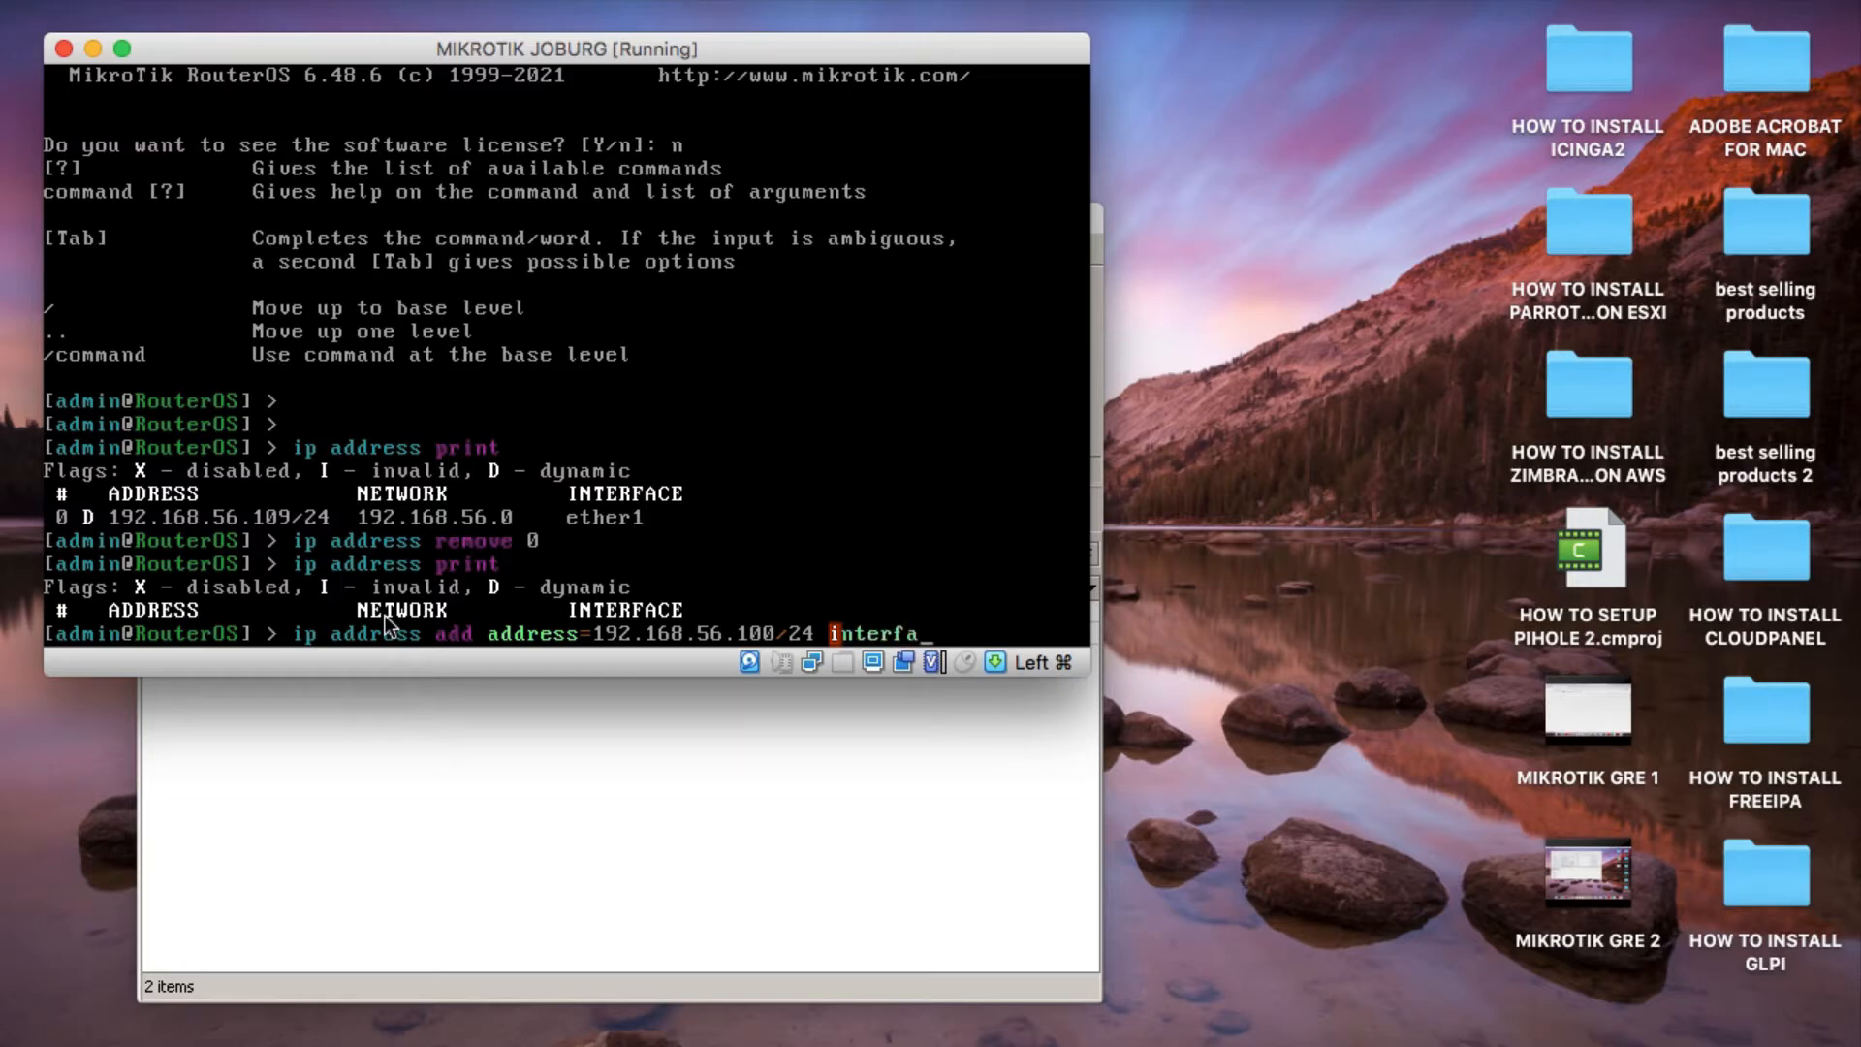
text(ce=ether1)
key(Return)
Print the IP address list to check the new ether1 address.
key(Up)
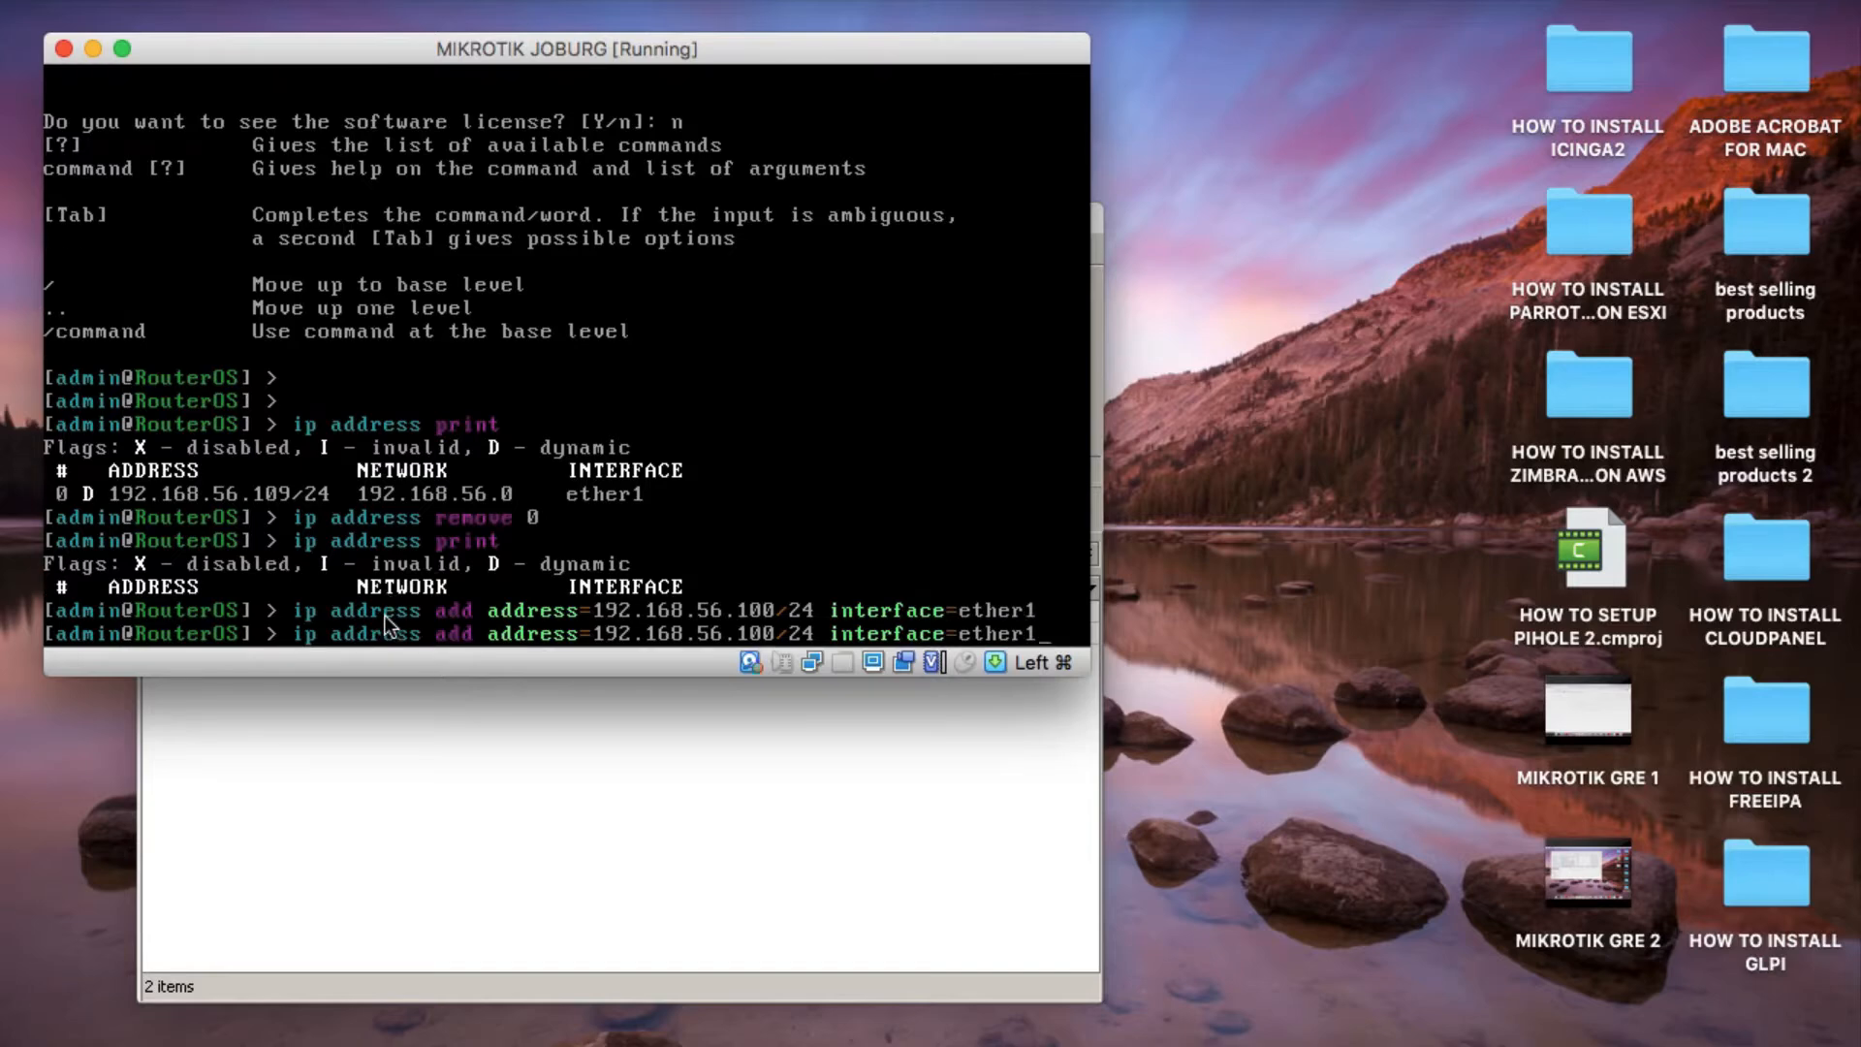
key(Up)
key(Return)
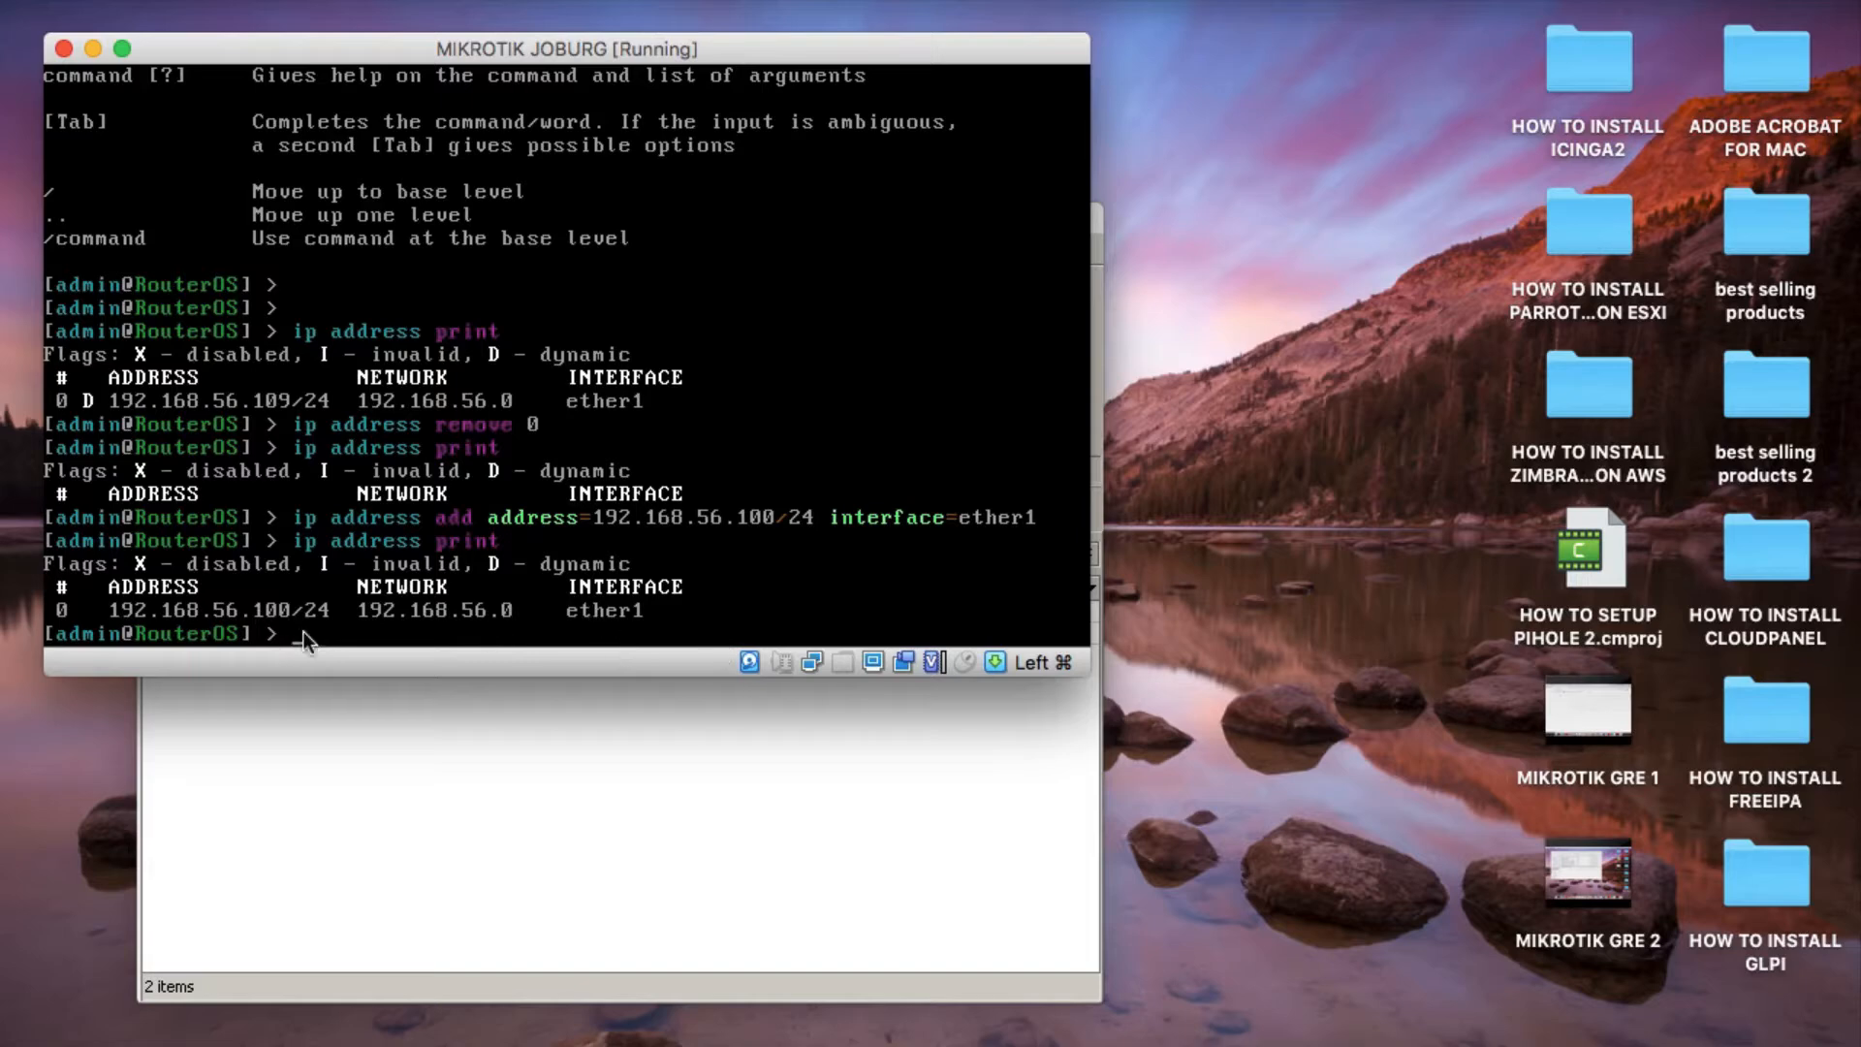
Switch to WinBox, refresh the neighbor list and connect to the router at 192.168.56.100 as admin.
click(496, 756)
click(229, 555)
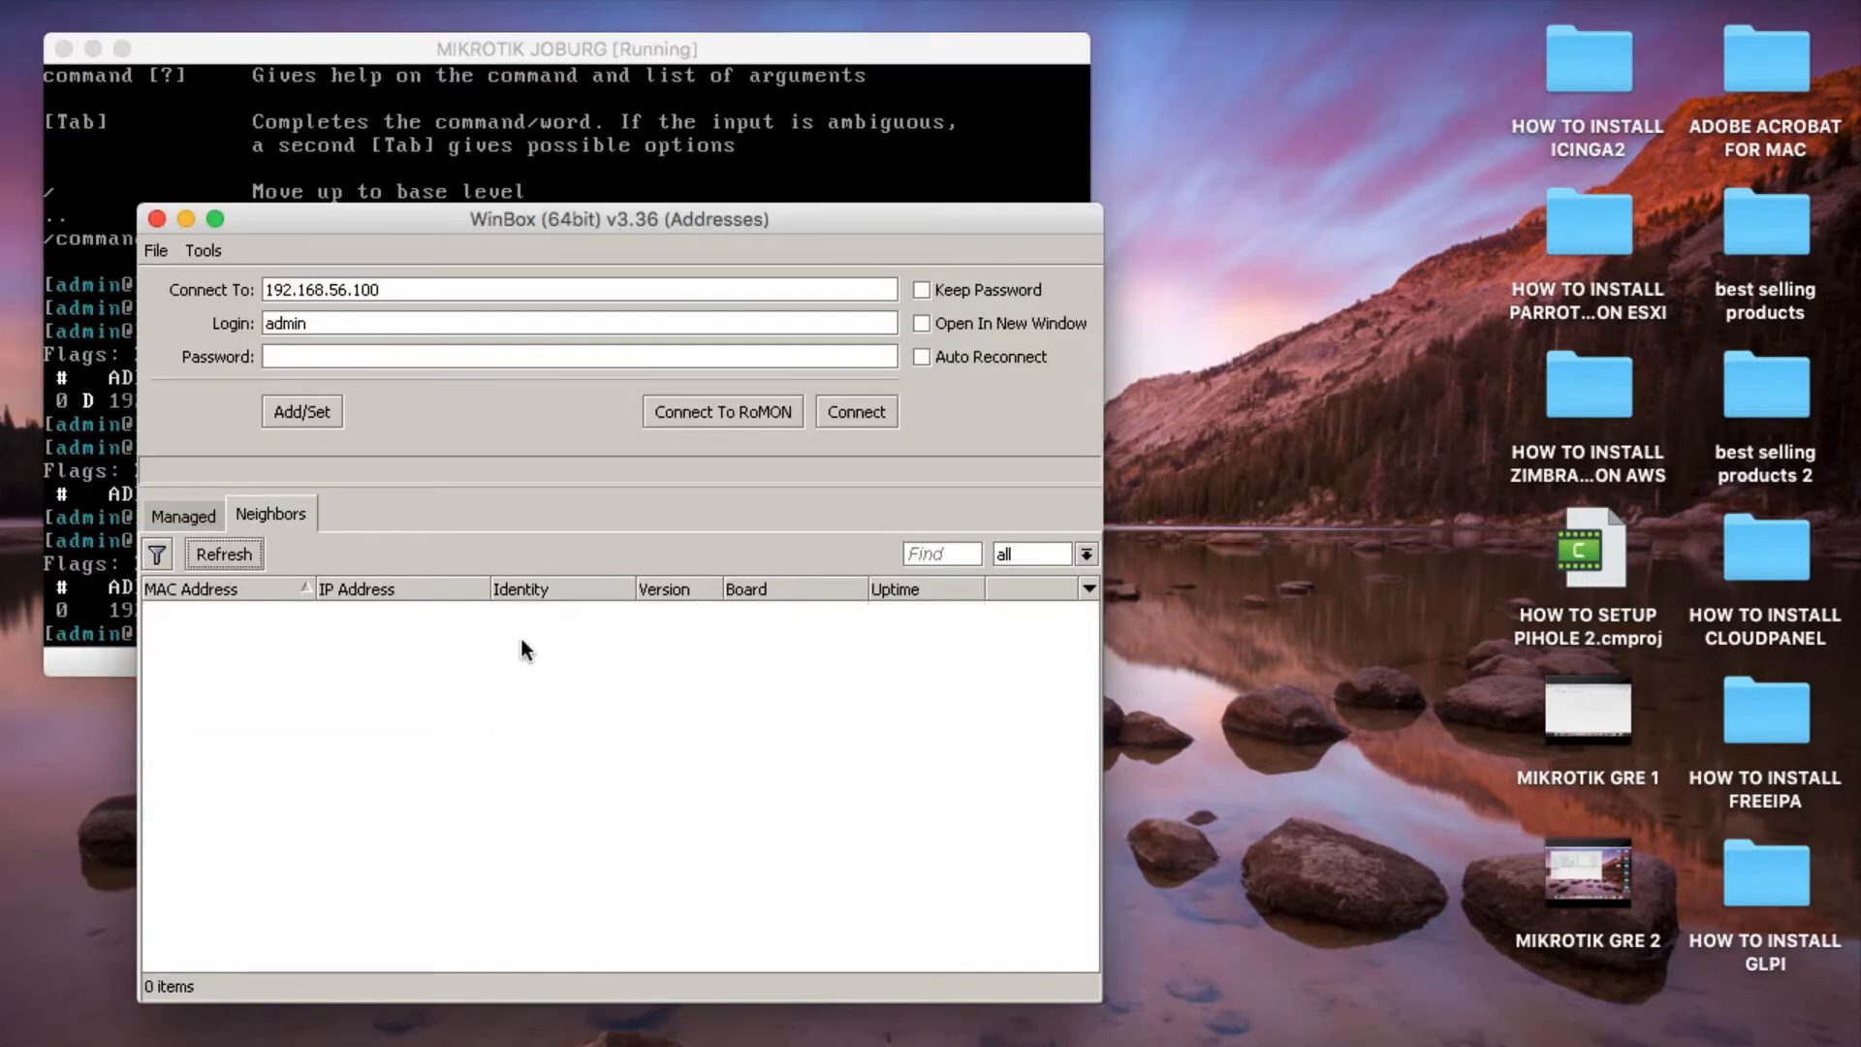
click(388, 616)
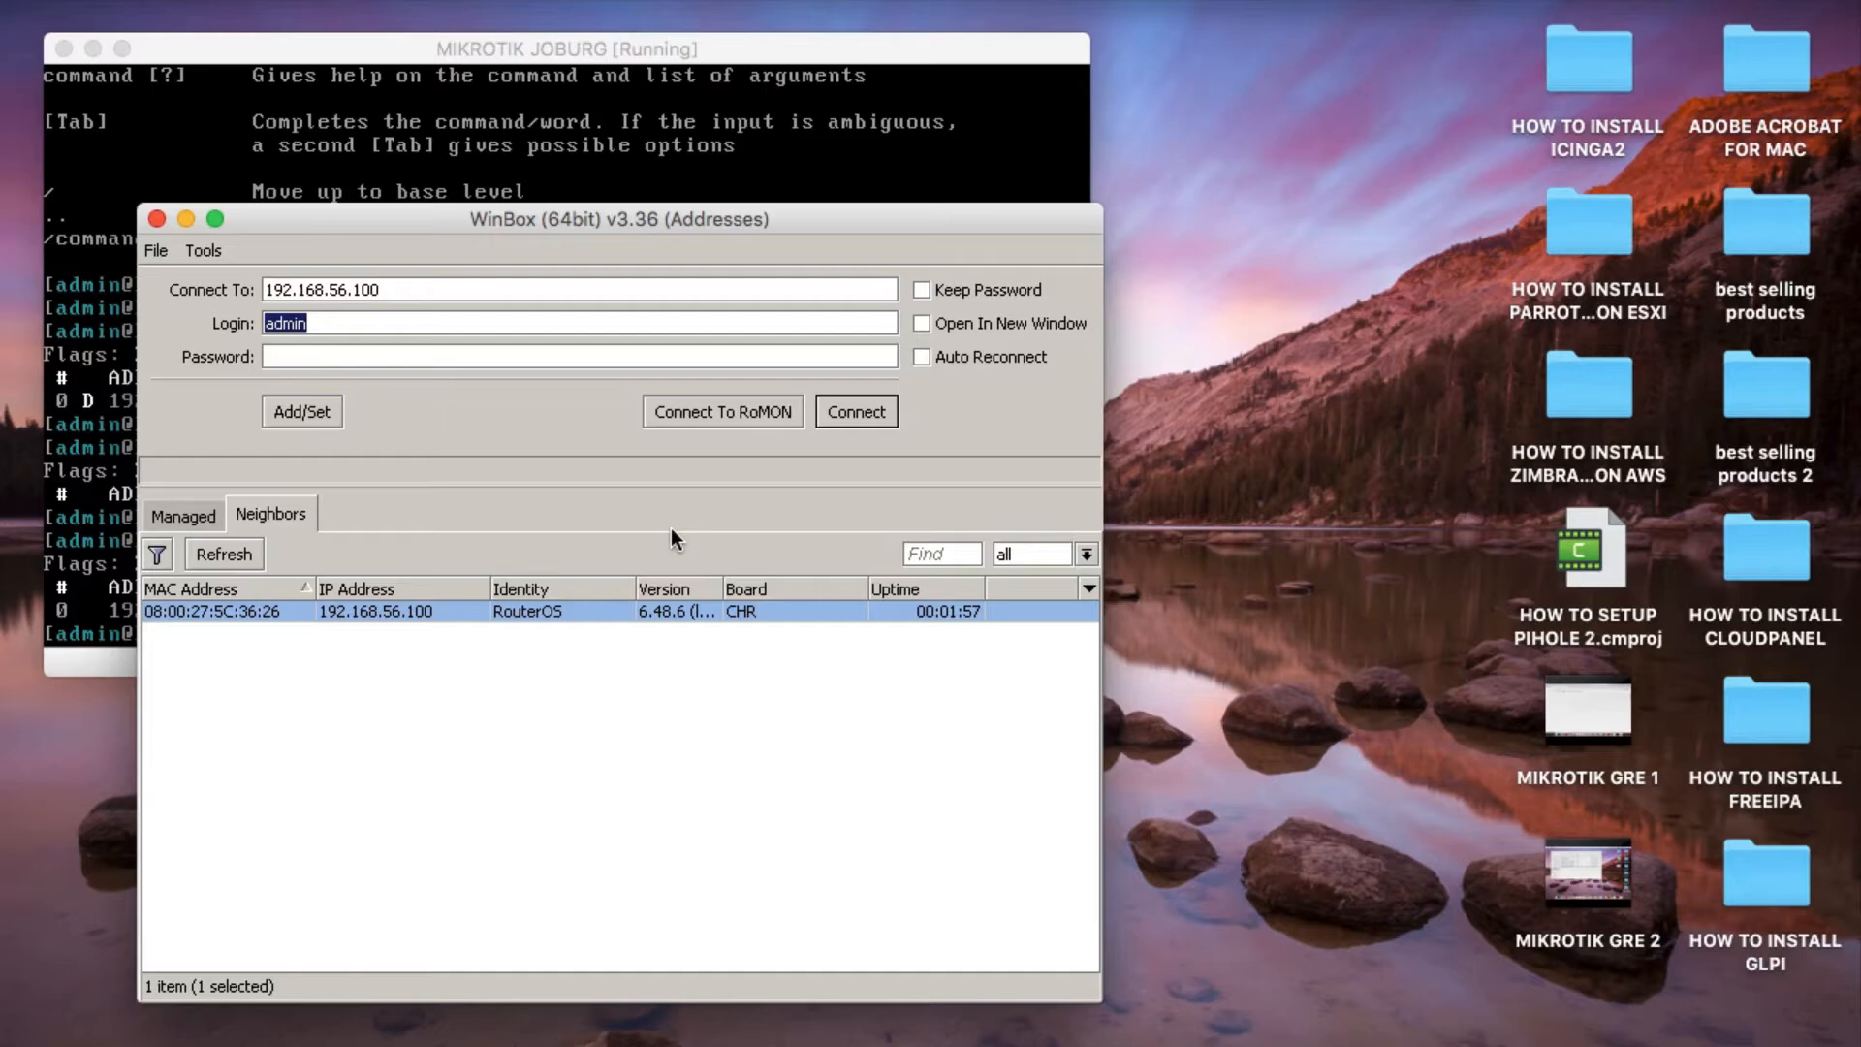
click(855, 412)
click(858, 409)
click(859, 409)
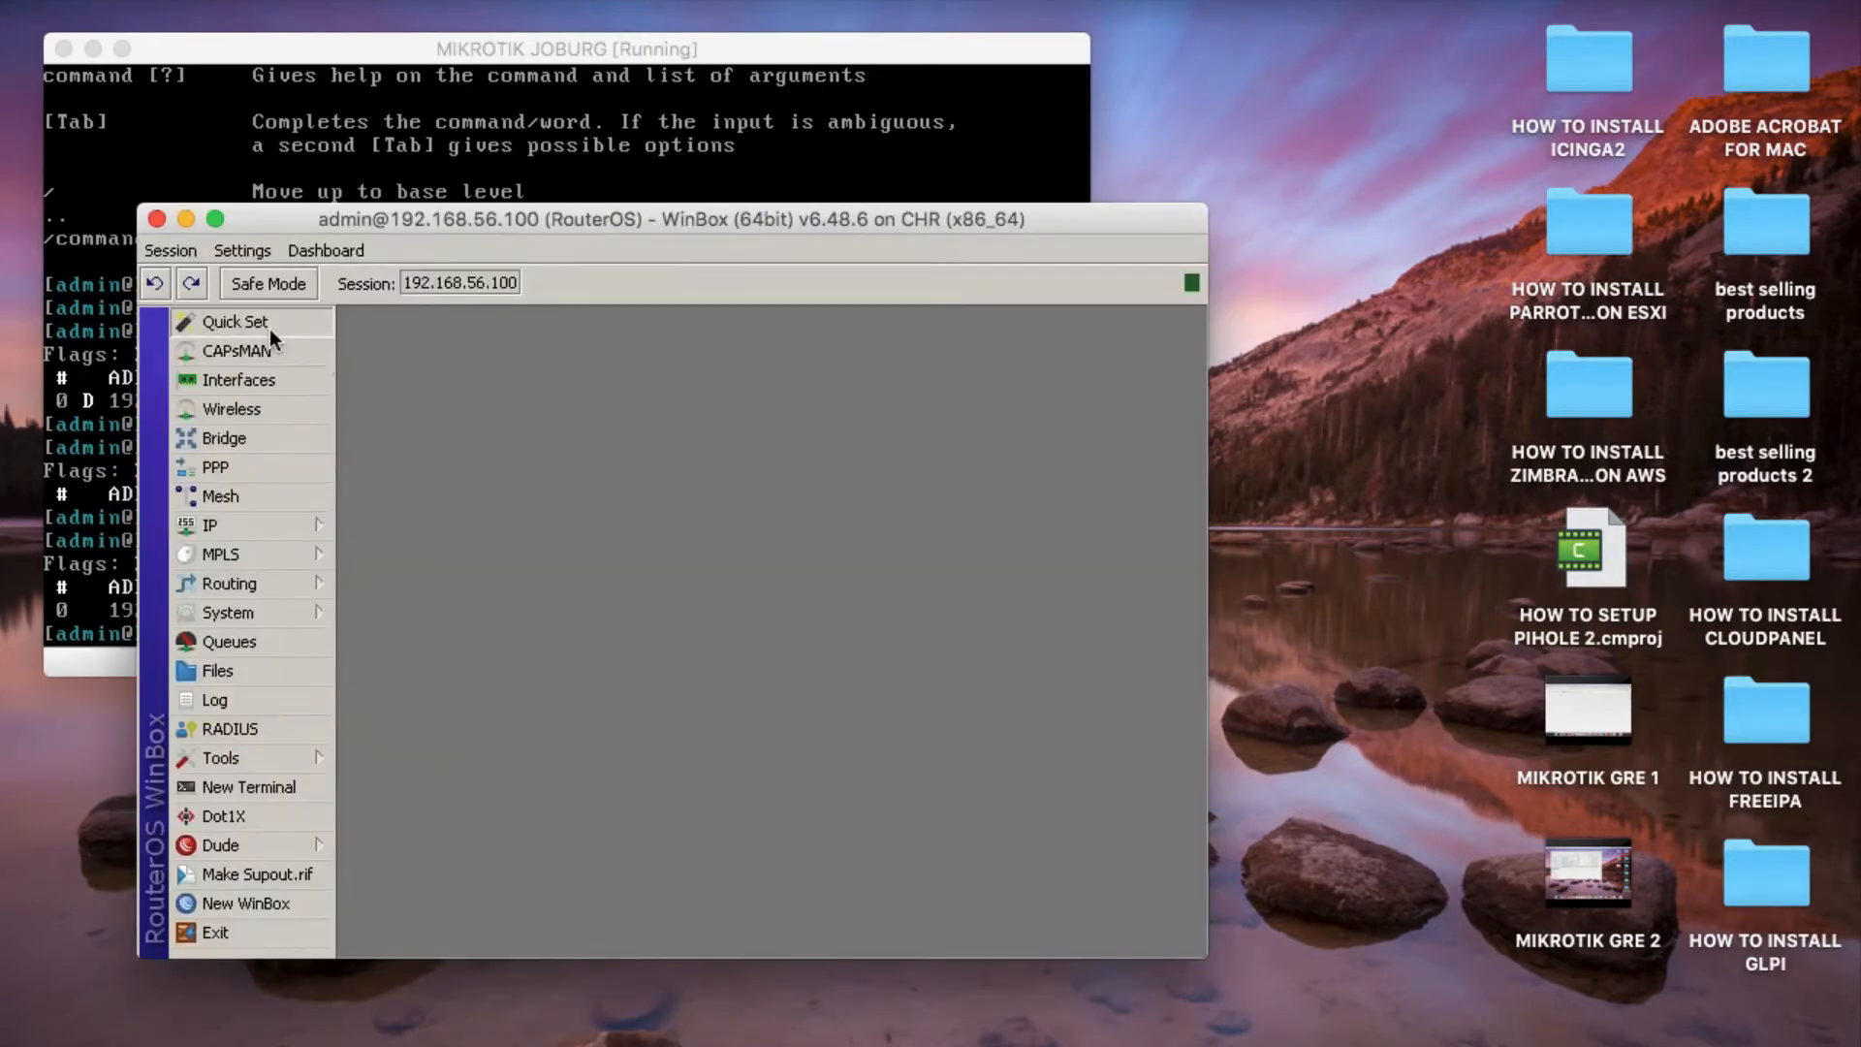
In Quick Set, use static address acquisition with gateway 192.168.56.1 and DNS server 8.8.8.8.
click(270, 331)
click(531, 479)
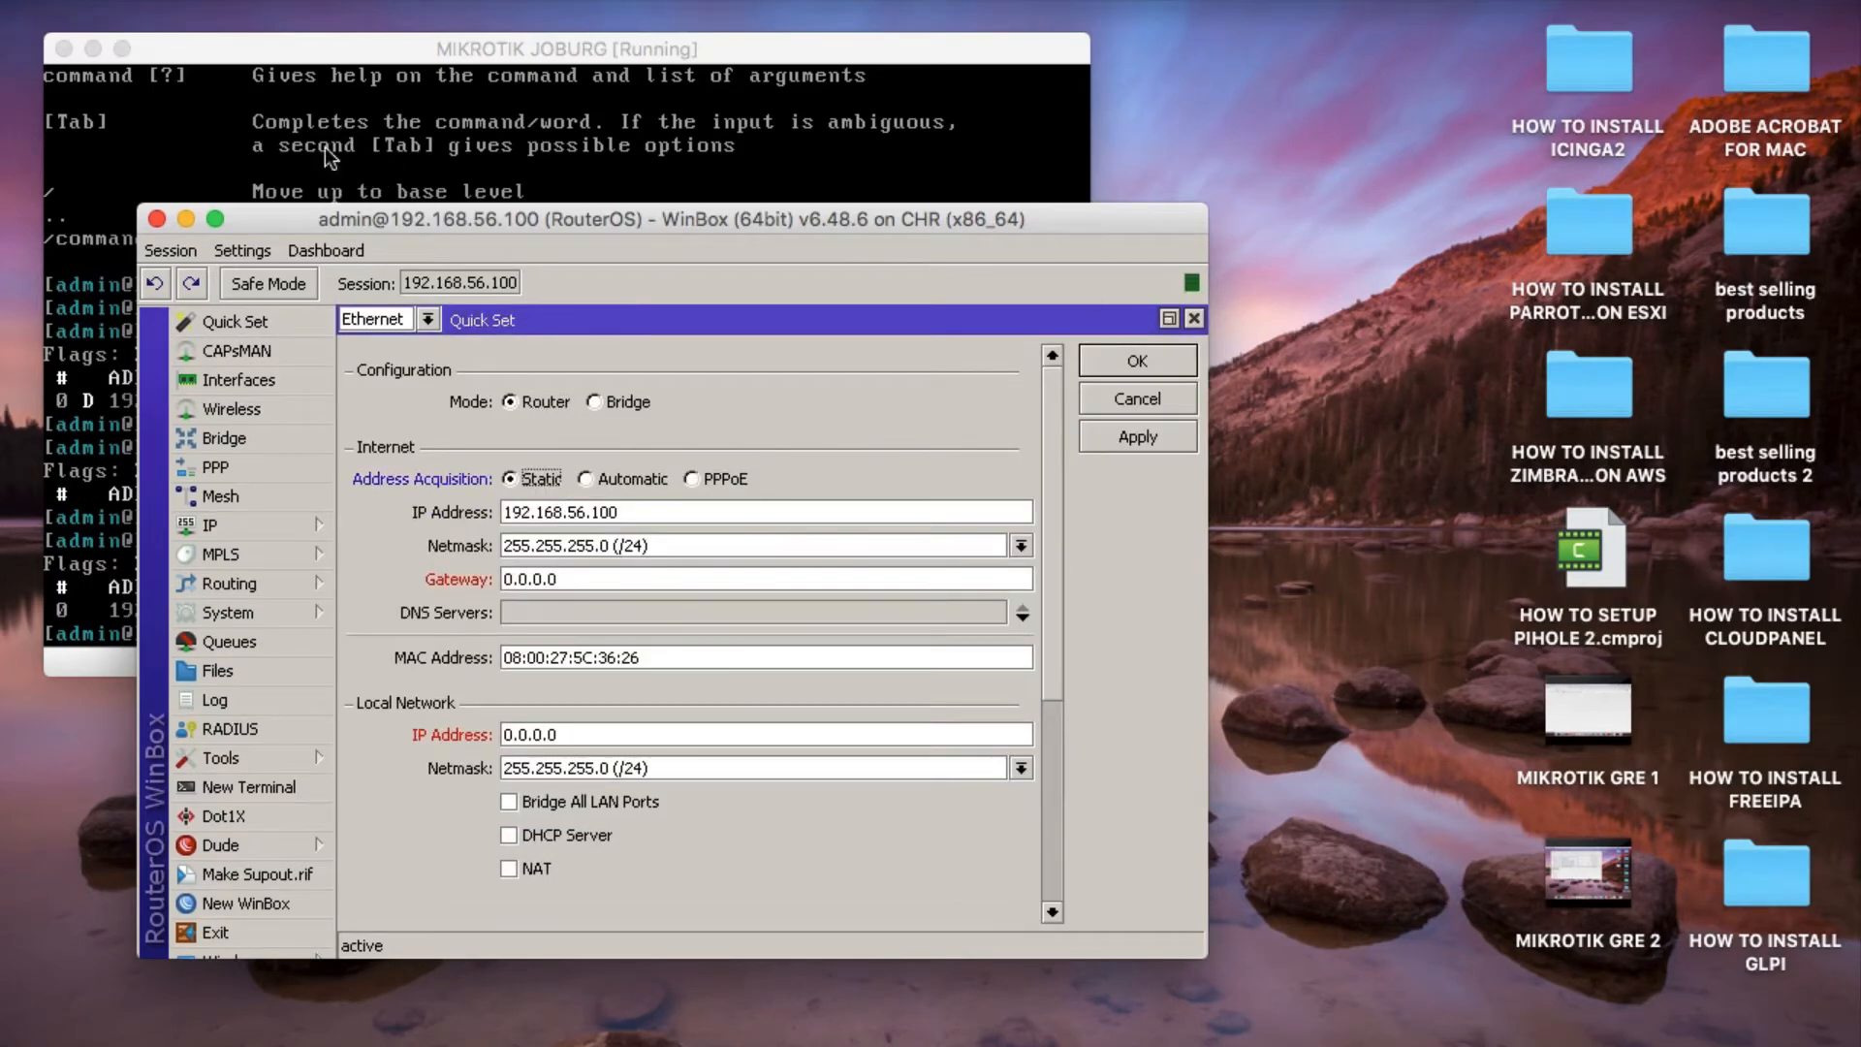
drag(335, 219, 238, 46)
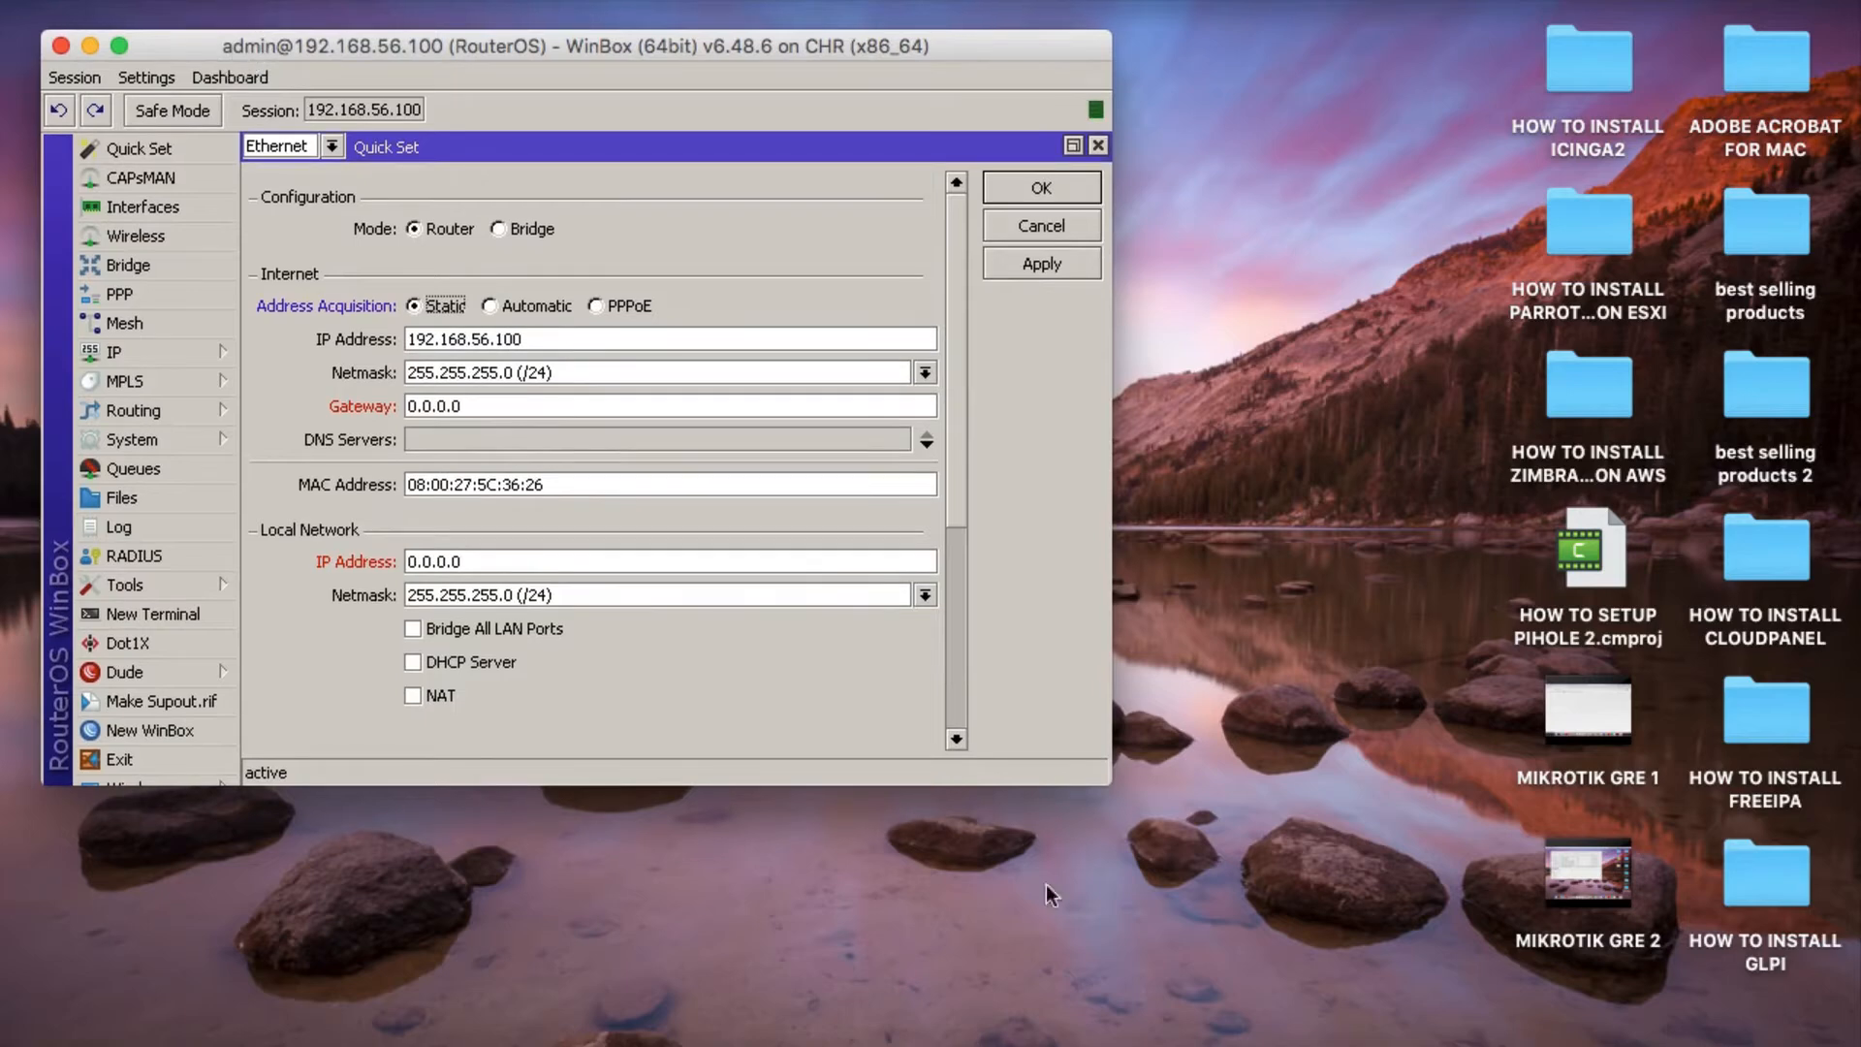
drag(1107, 781, 1281, 953)
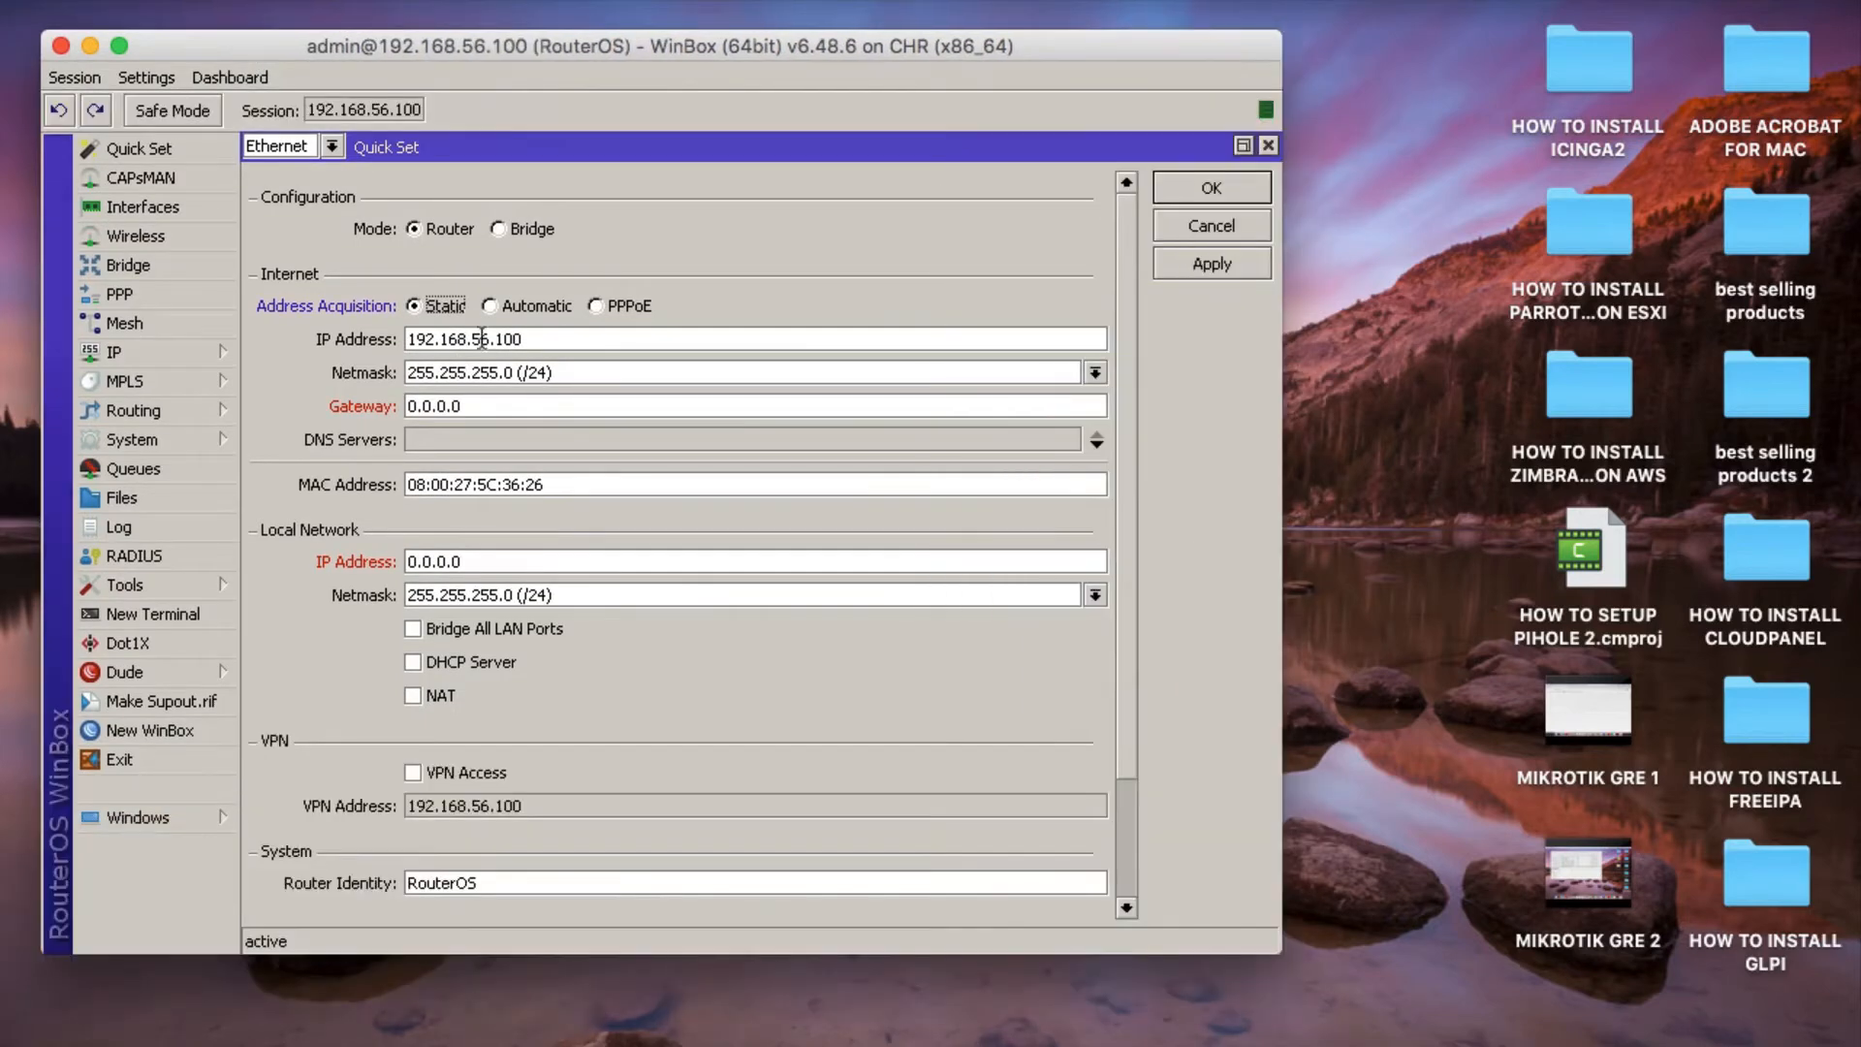
triple_click(445, 405)
text(192.168.56.1)
click(440, 448)
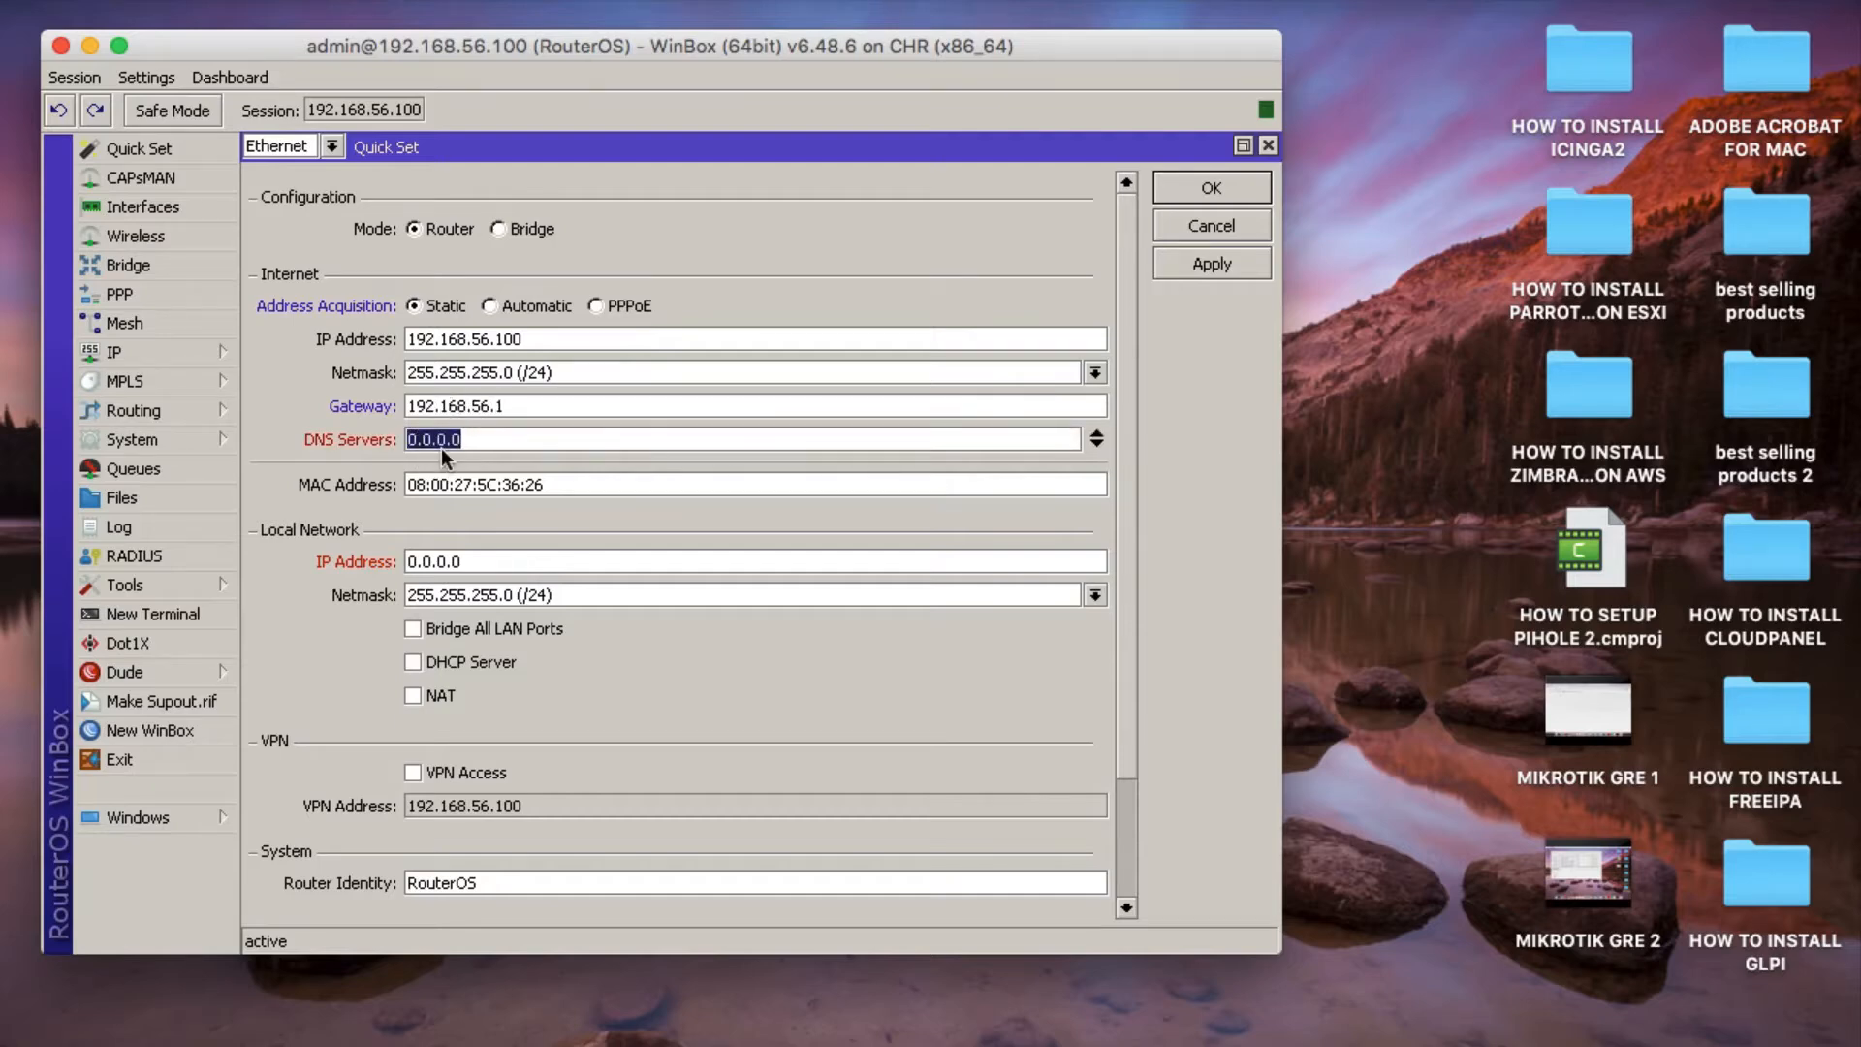
text(8.8.8.8)
Set the local network IP address to 192.168.10.1 and enable bridging of all LAN ports, DHCP server and NAT.
click(433, 562)
text(1)
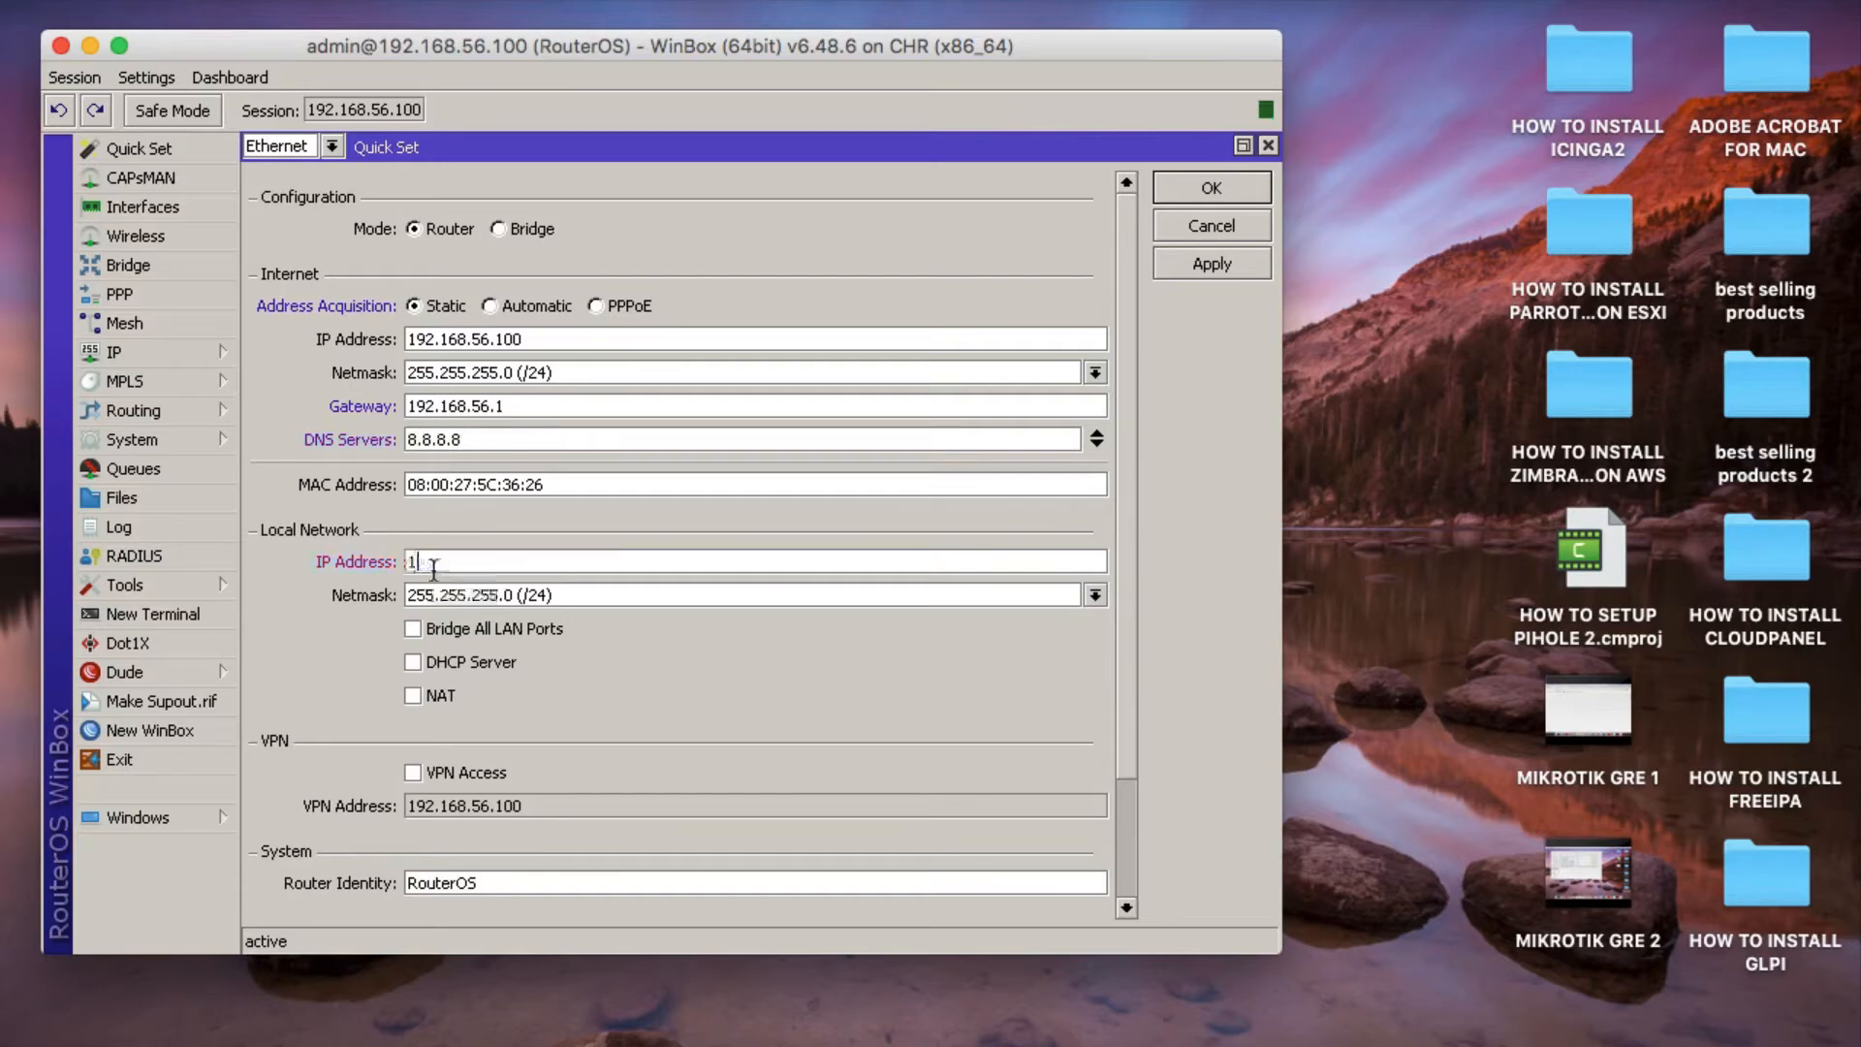
text(92.168.10.1)
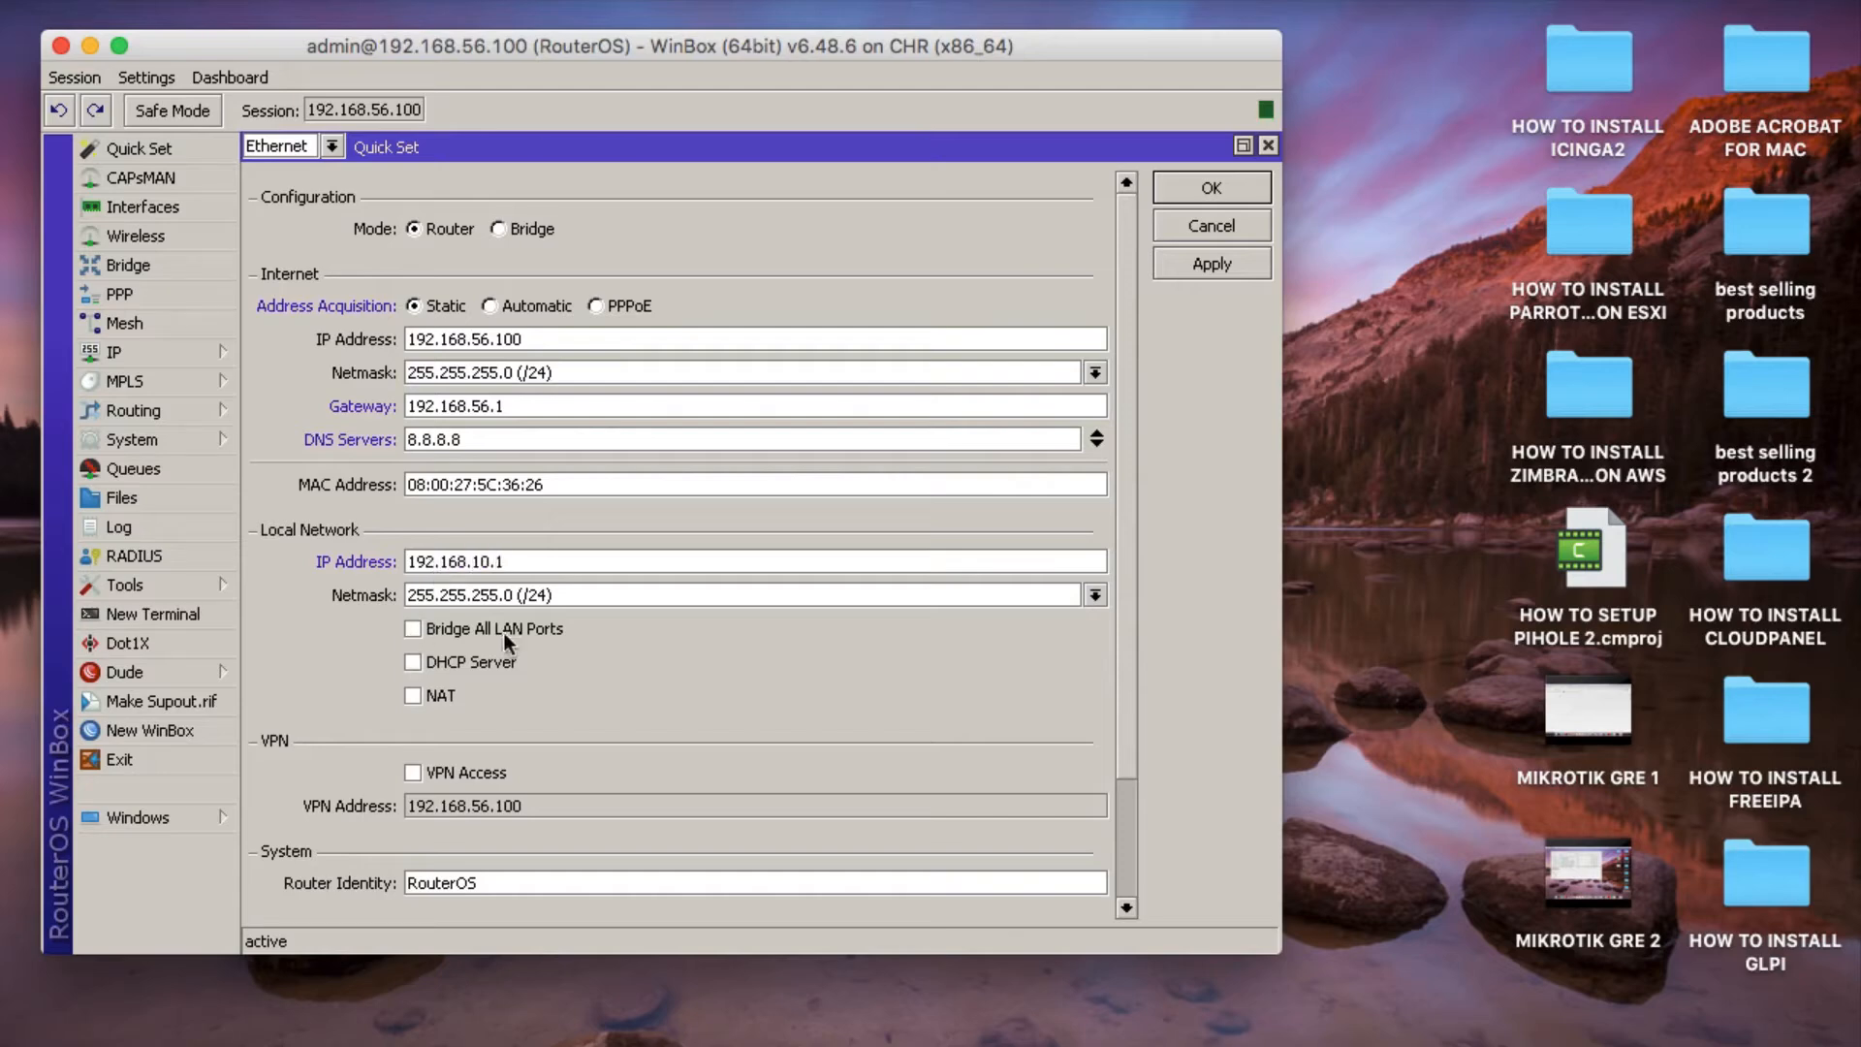
click(419, 630)
click(414, 666)
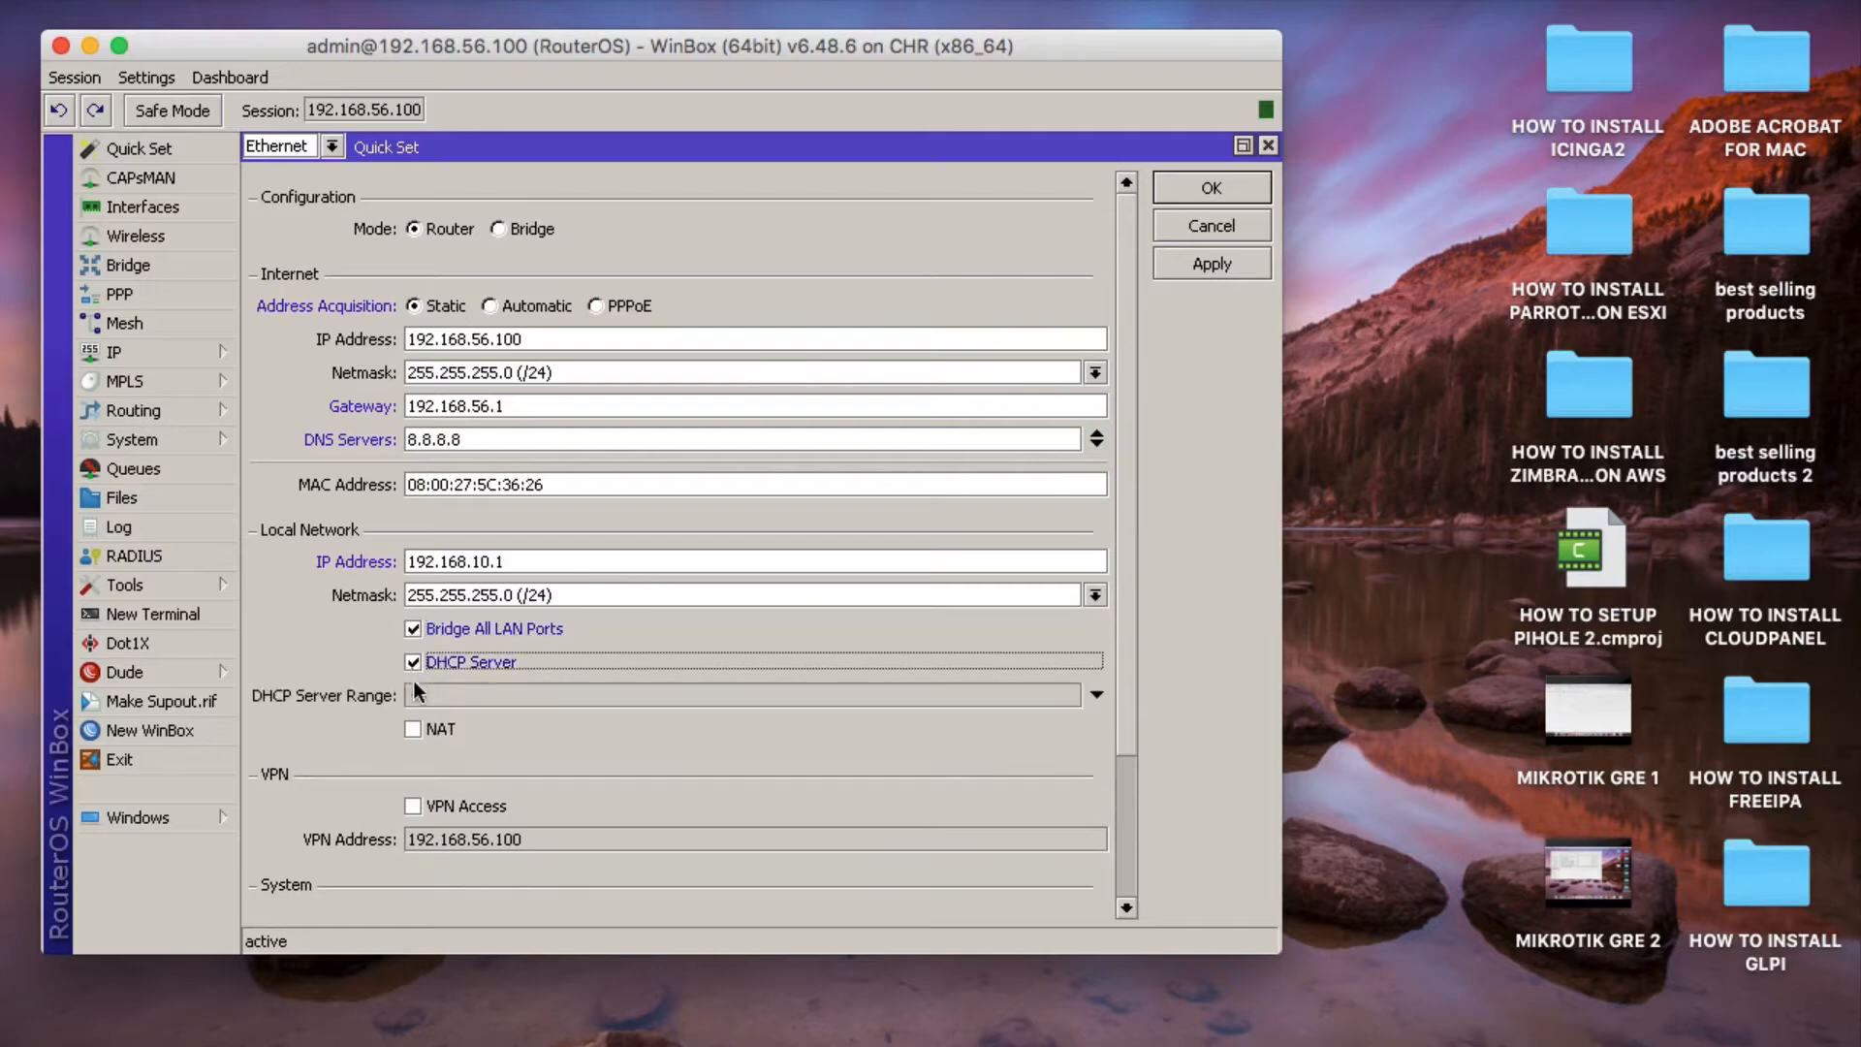
click(414, 729)
Set the DHCP server range to 192.168.56.10-192.168.56.100 and apply the Quick Set configuration.
click(439, 694)
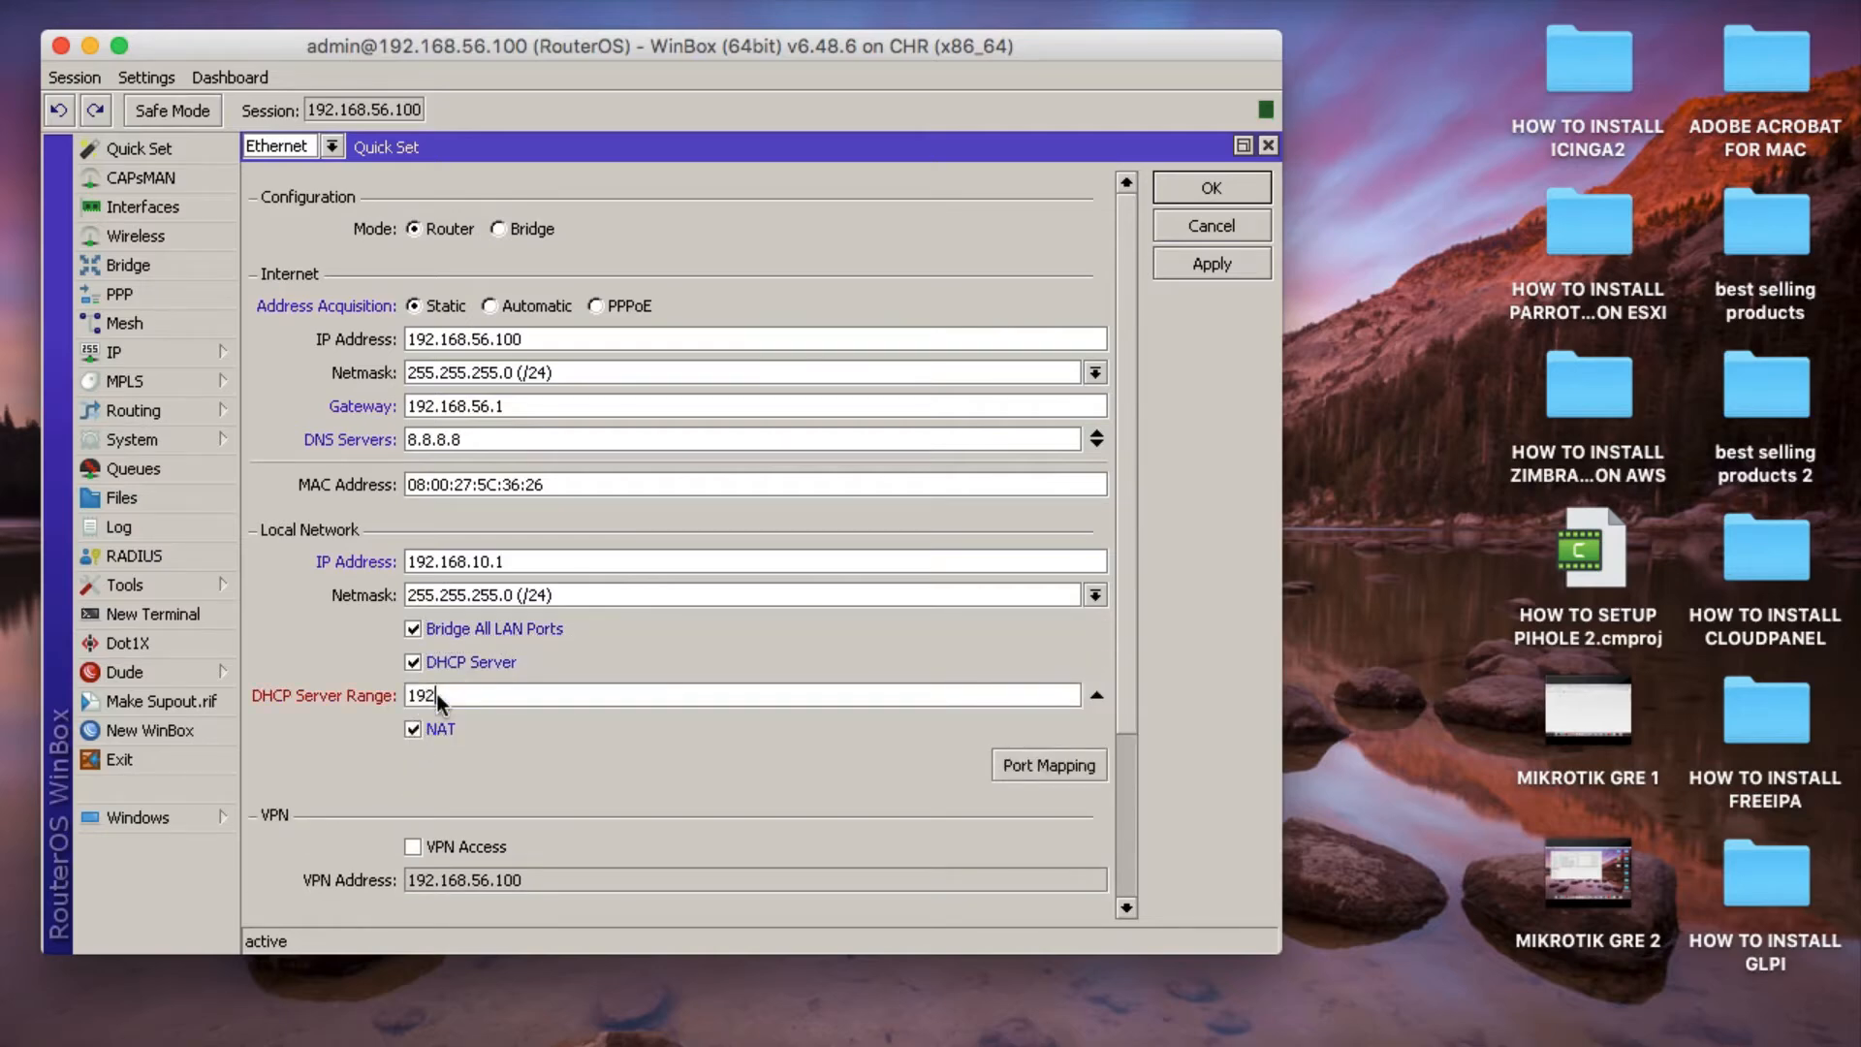
text(192.168.56.10-192.168.56.100)
click(1159, 271)
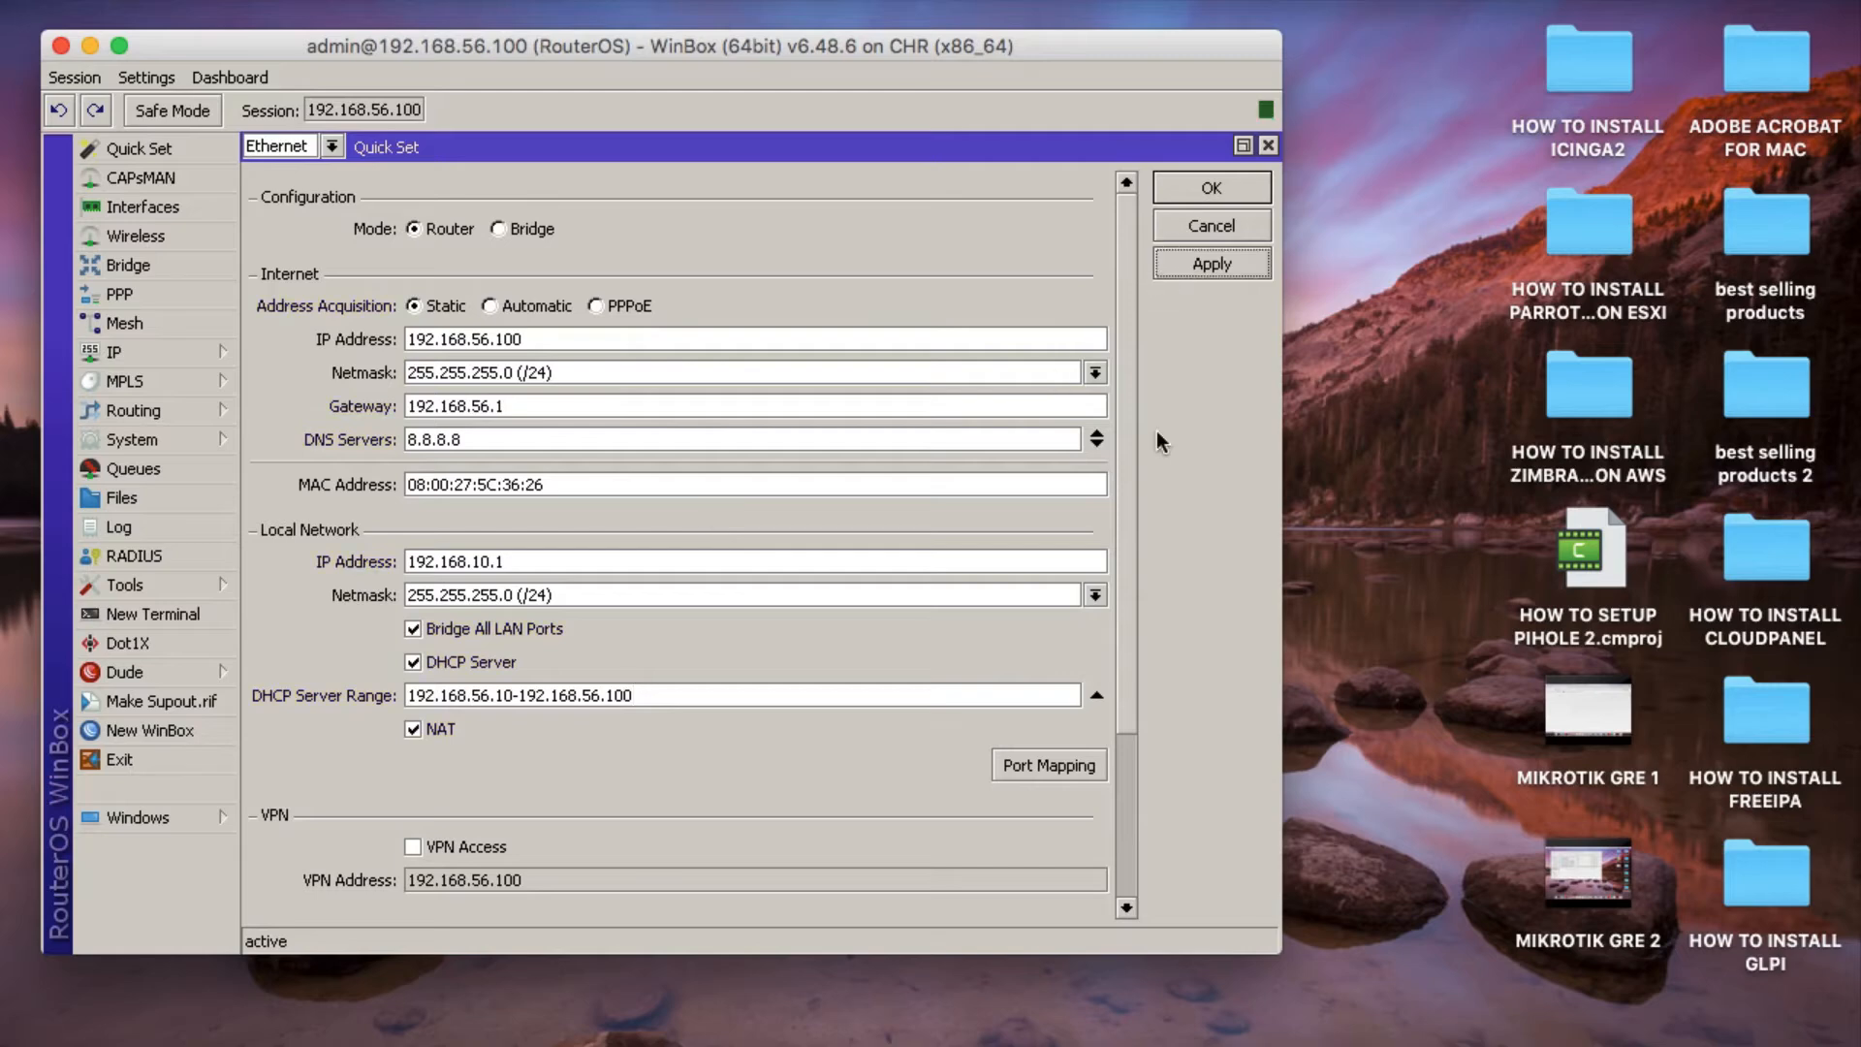
click(1212, 187)
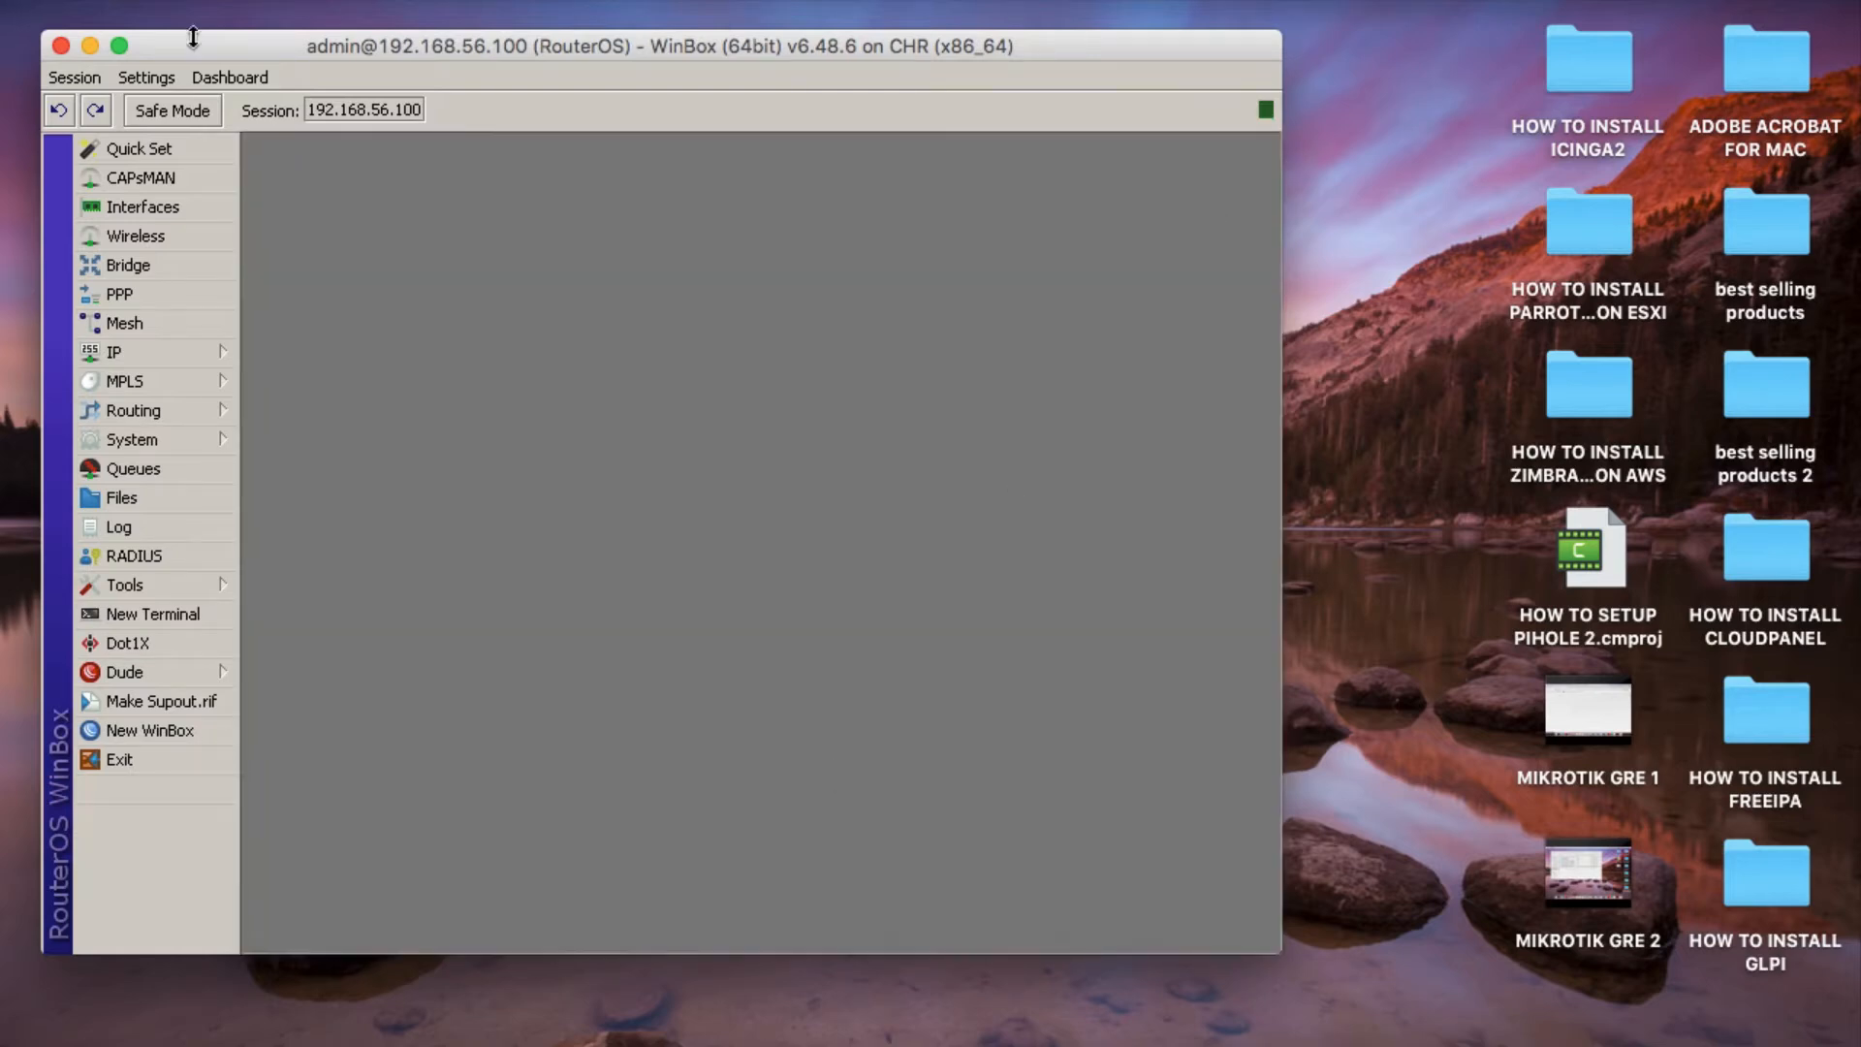
Close the WinBox session and relaunch winbox64.exe from the Downloads folder with Wine Stable.
click(62, 46)
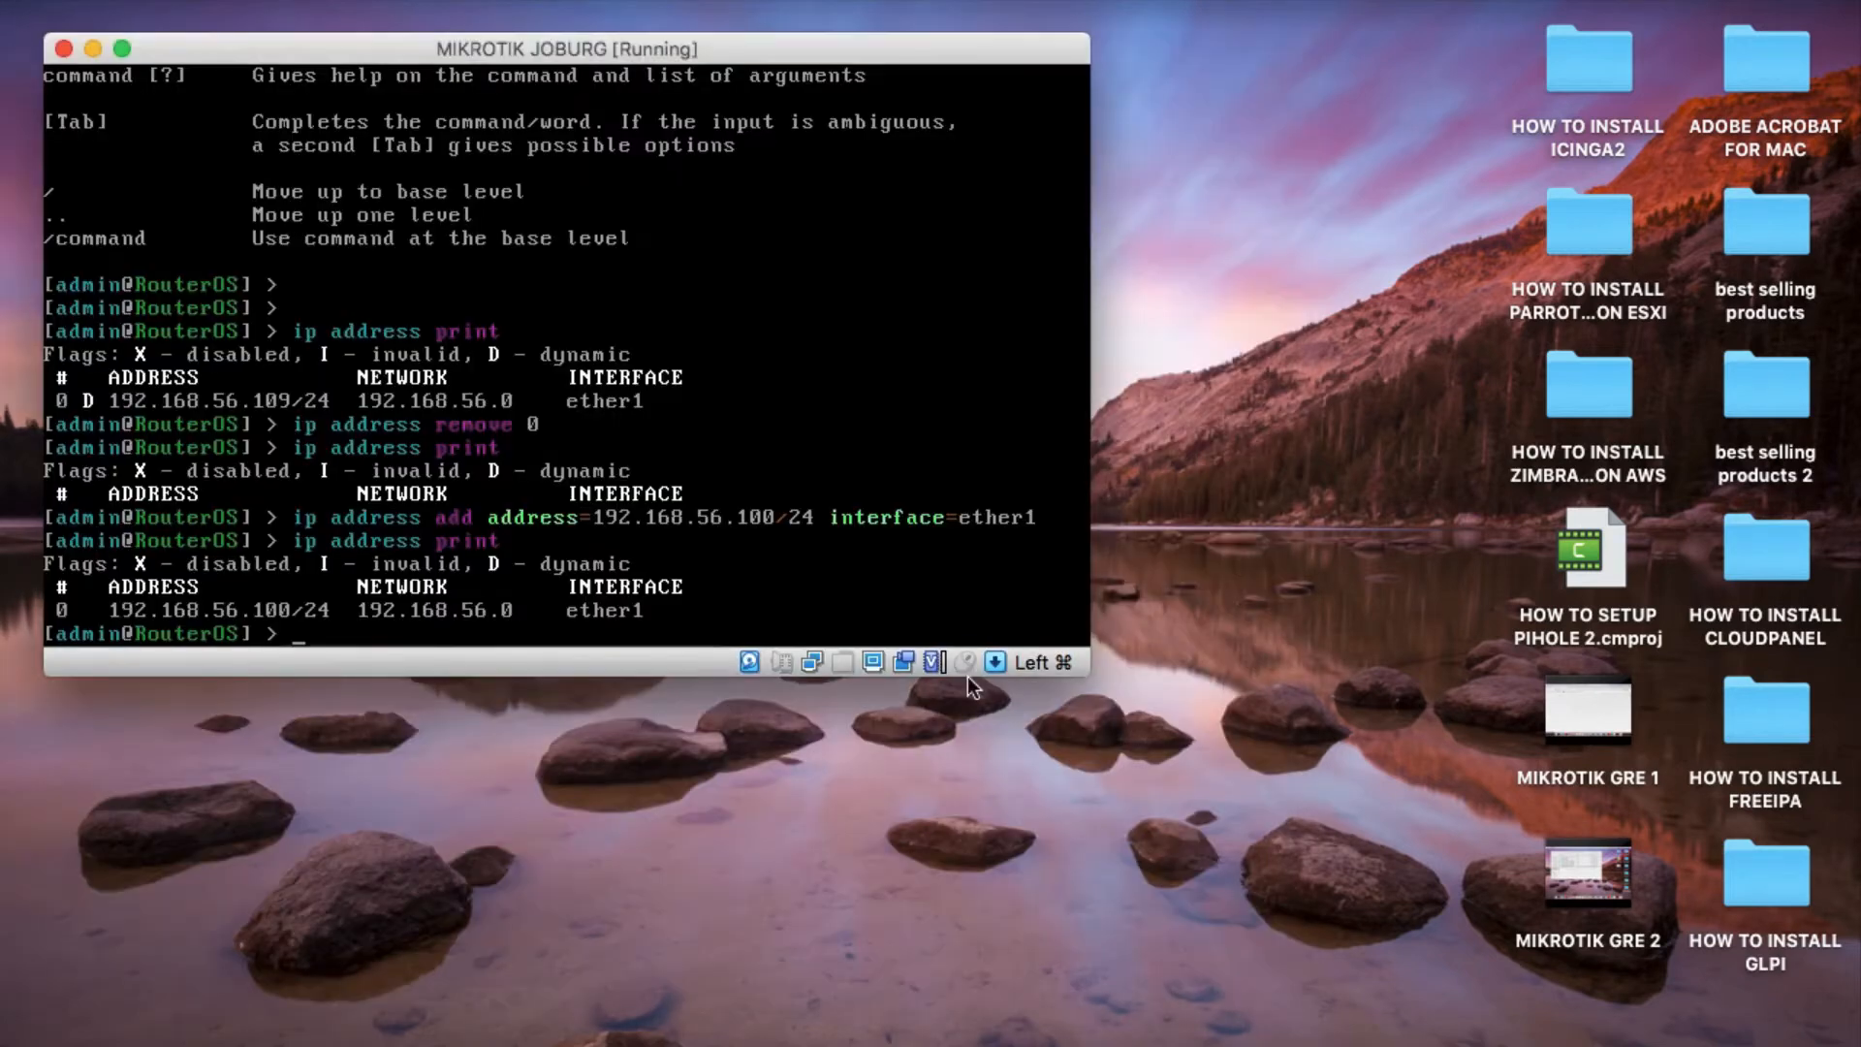
click(249, 1041)
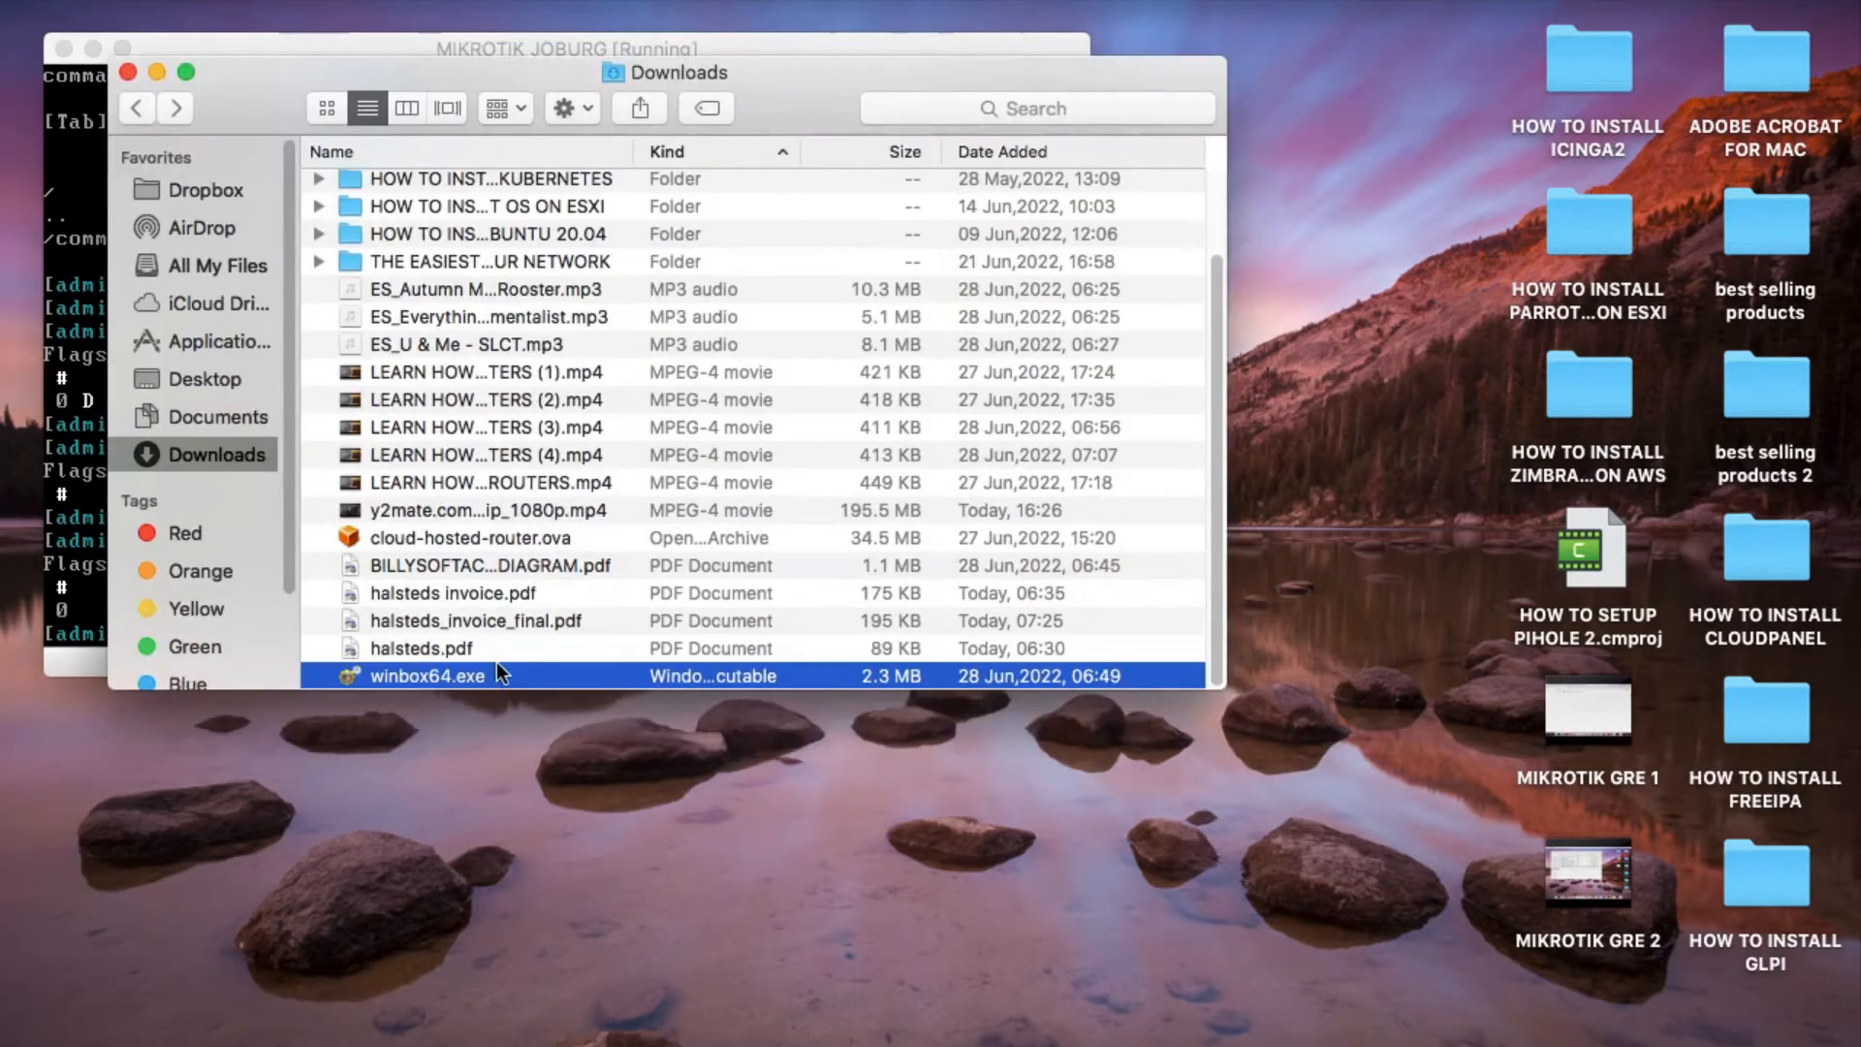
right_click(496, 668)
mouse_move(649, 499)
click(964, 580)
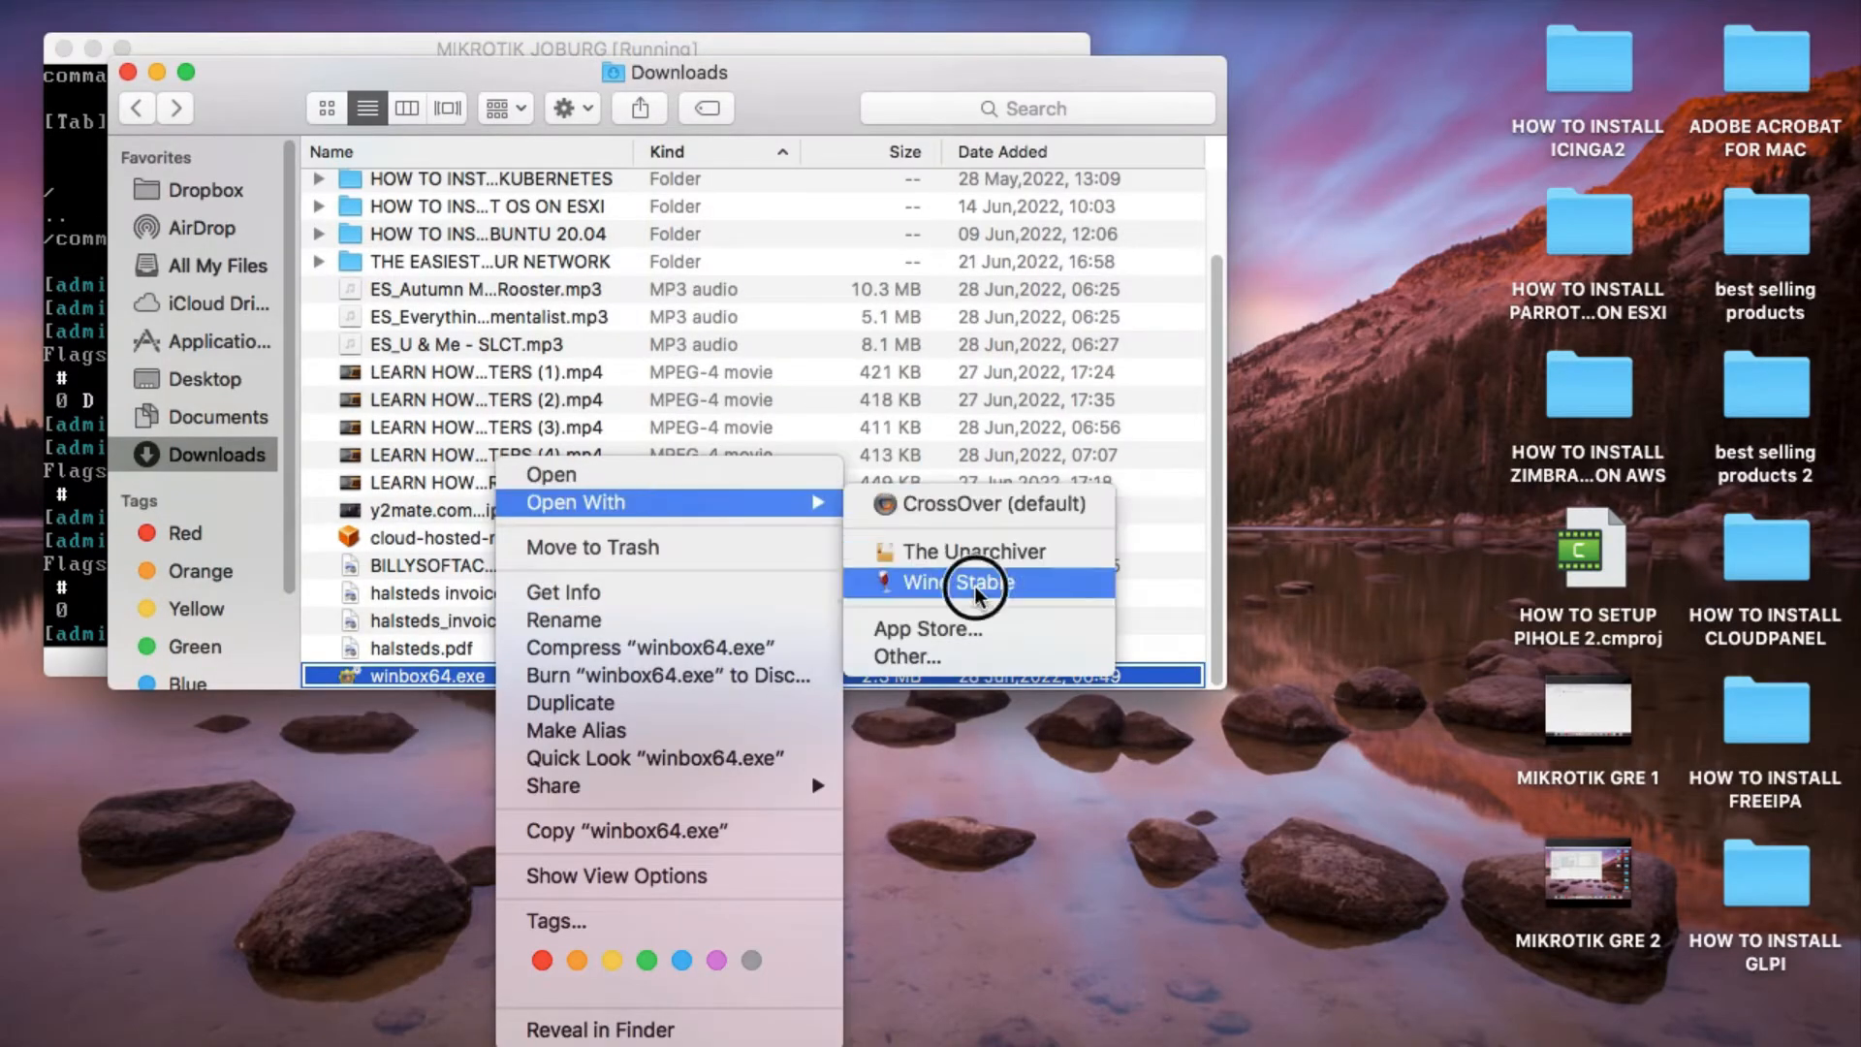
click(158, 74)
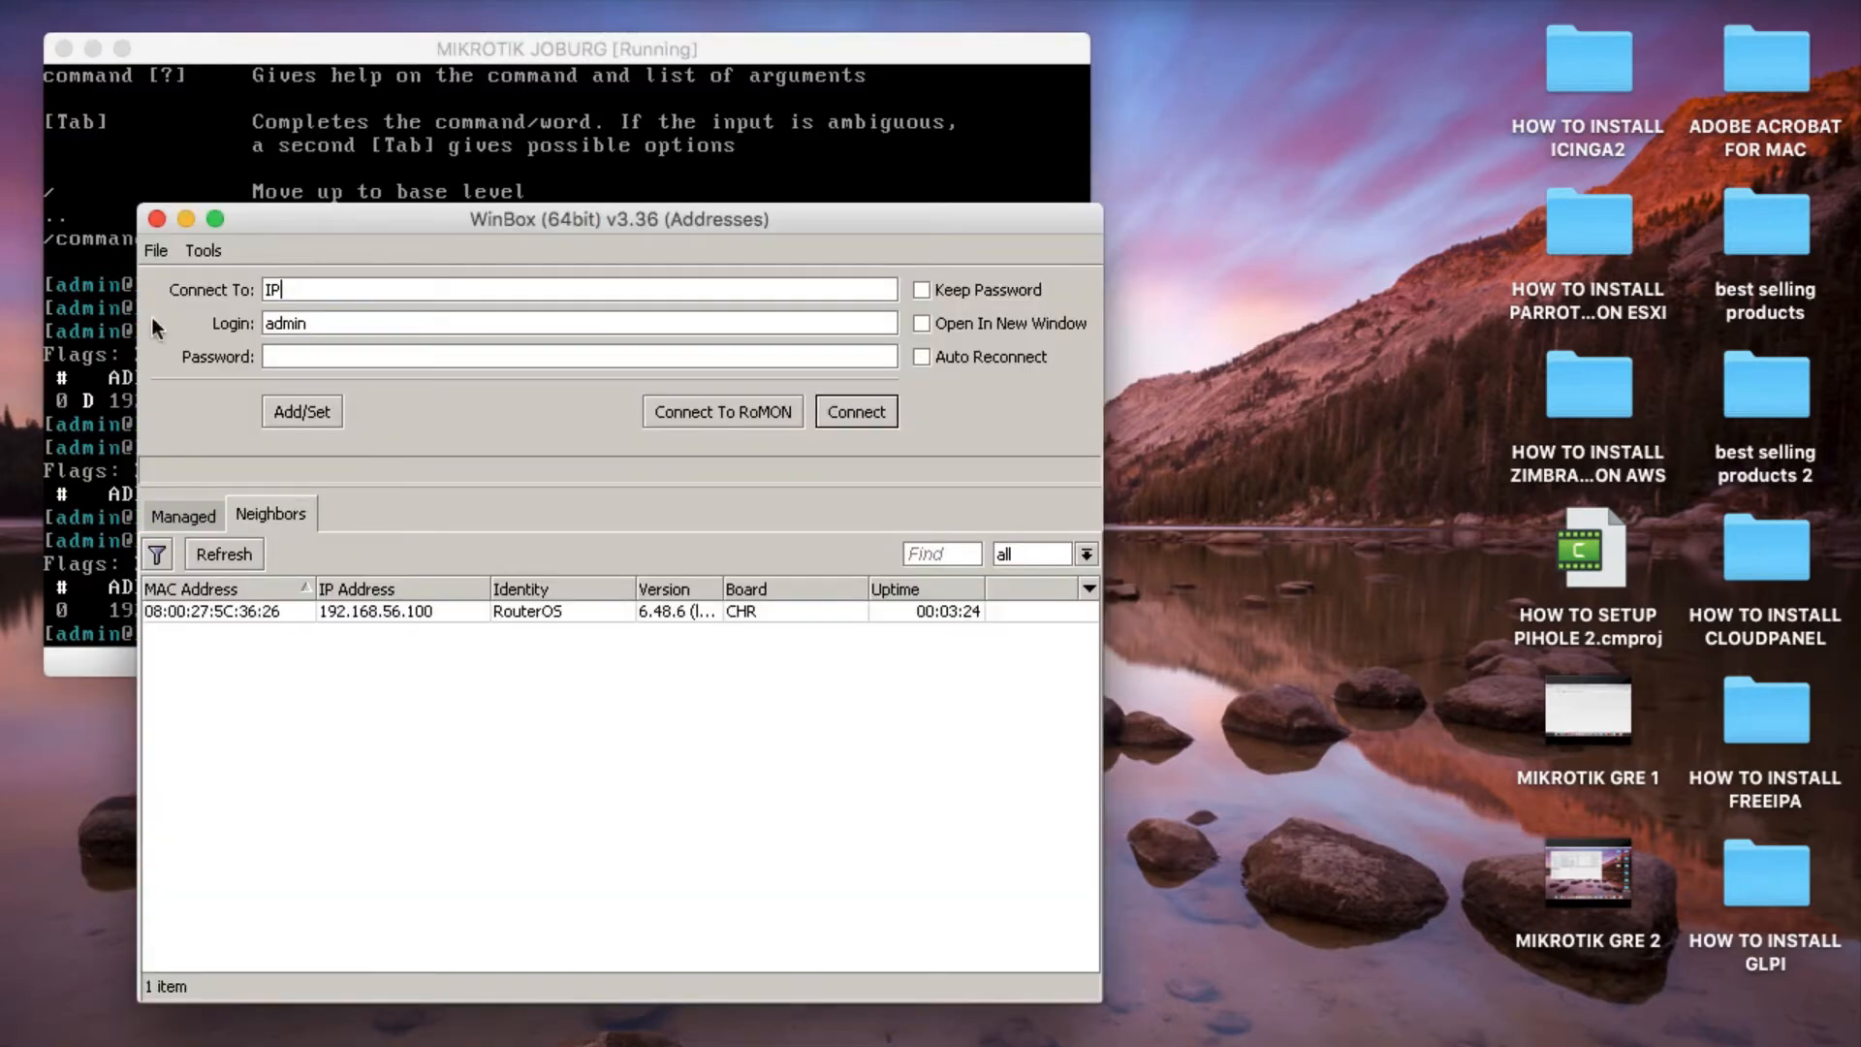
Switch to the router console and print the IP addresses to check the applied configuration.
click(122, 315)
text(ip addres)
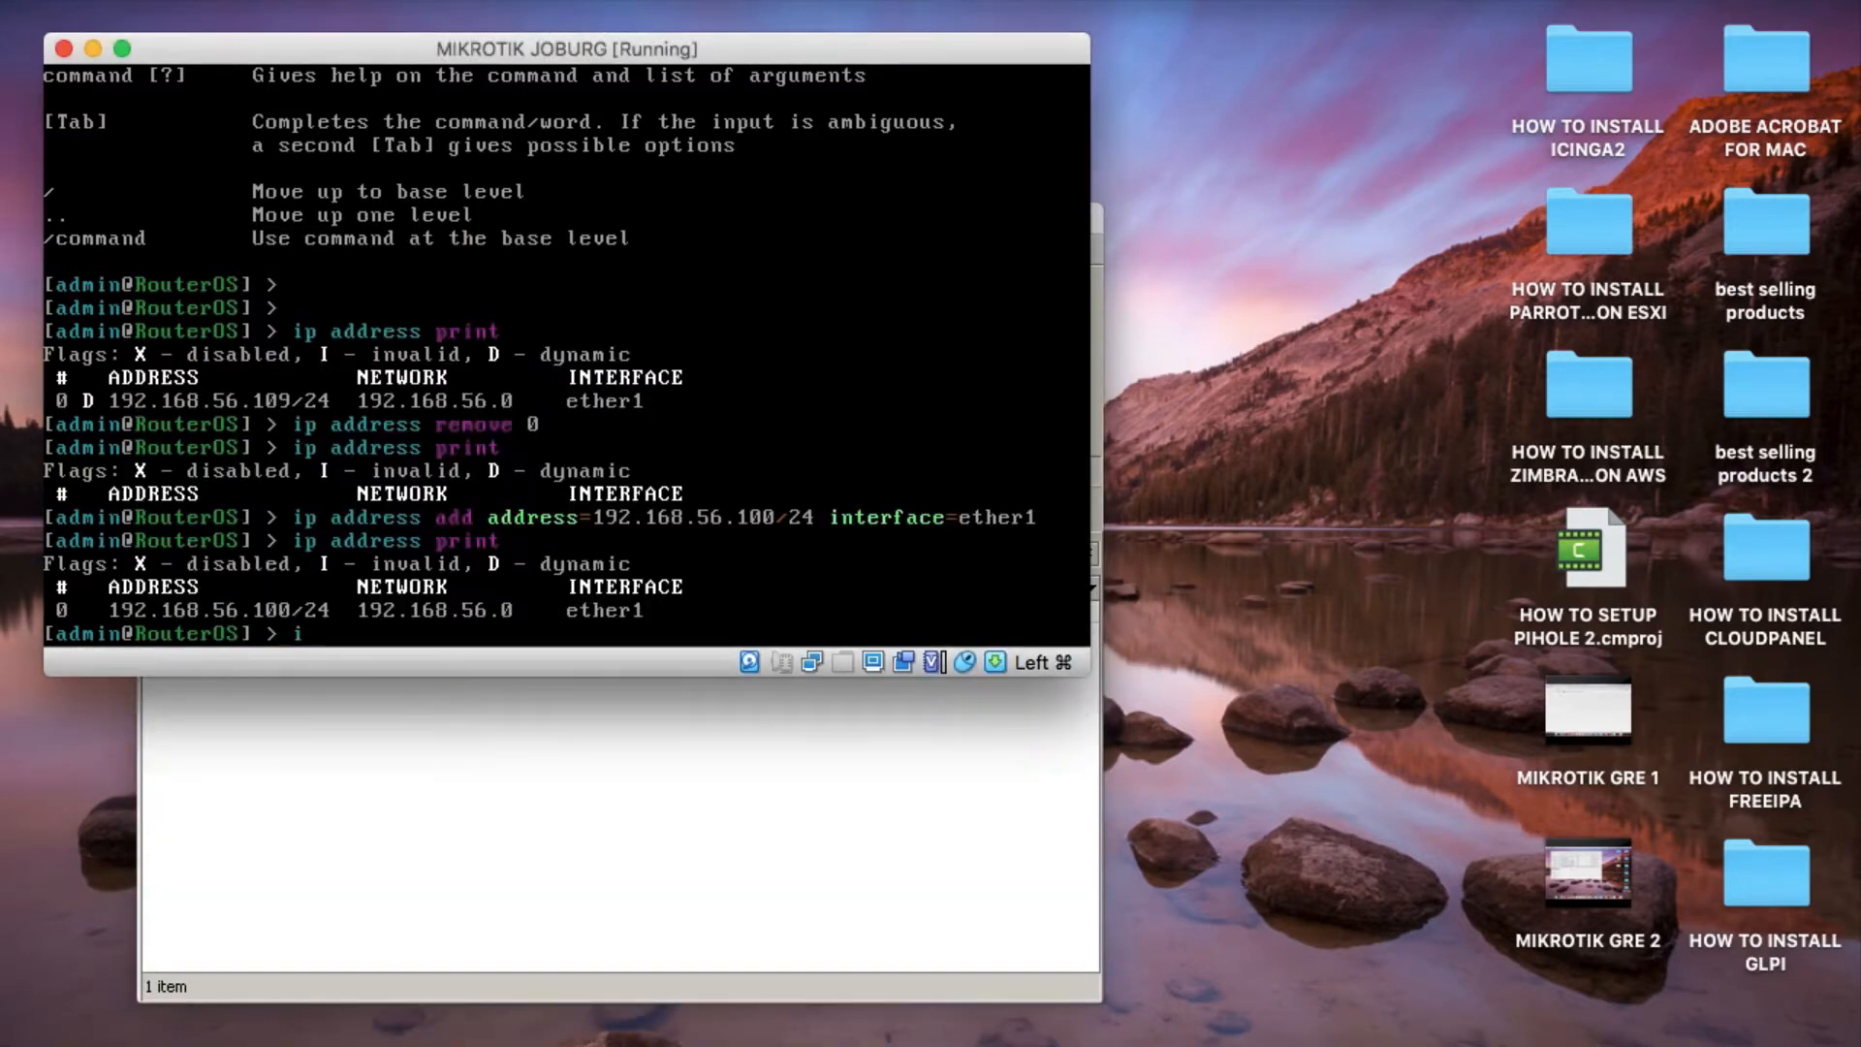
text(s print)
key(Return)
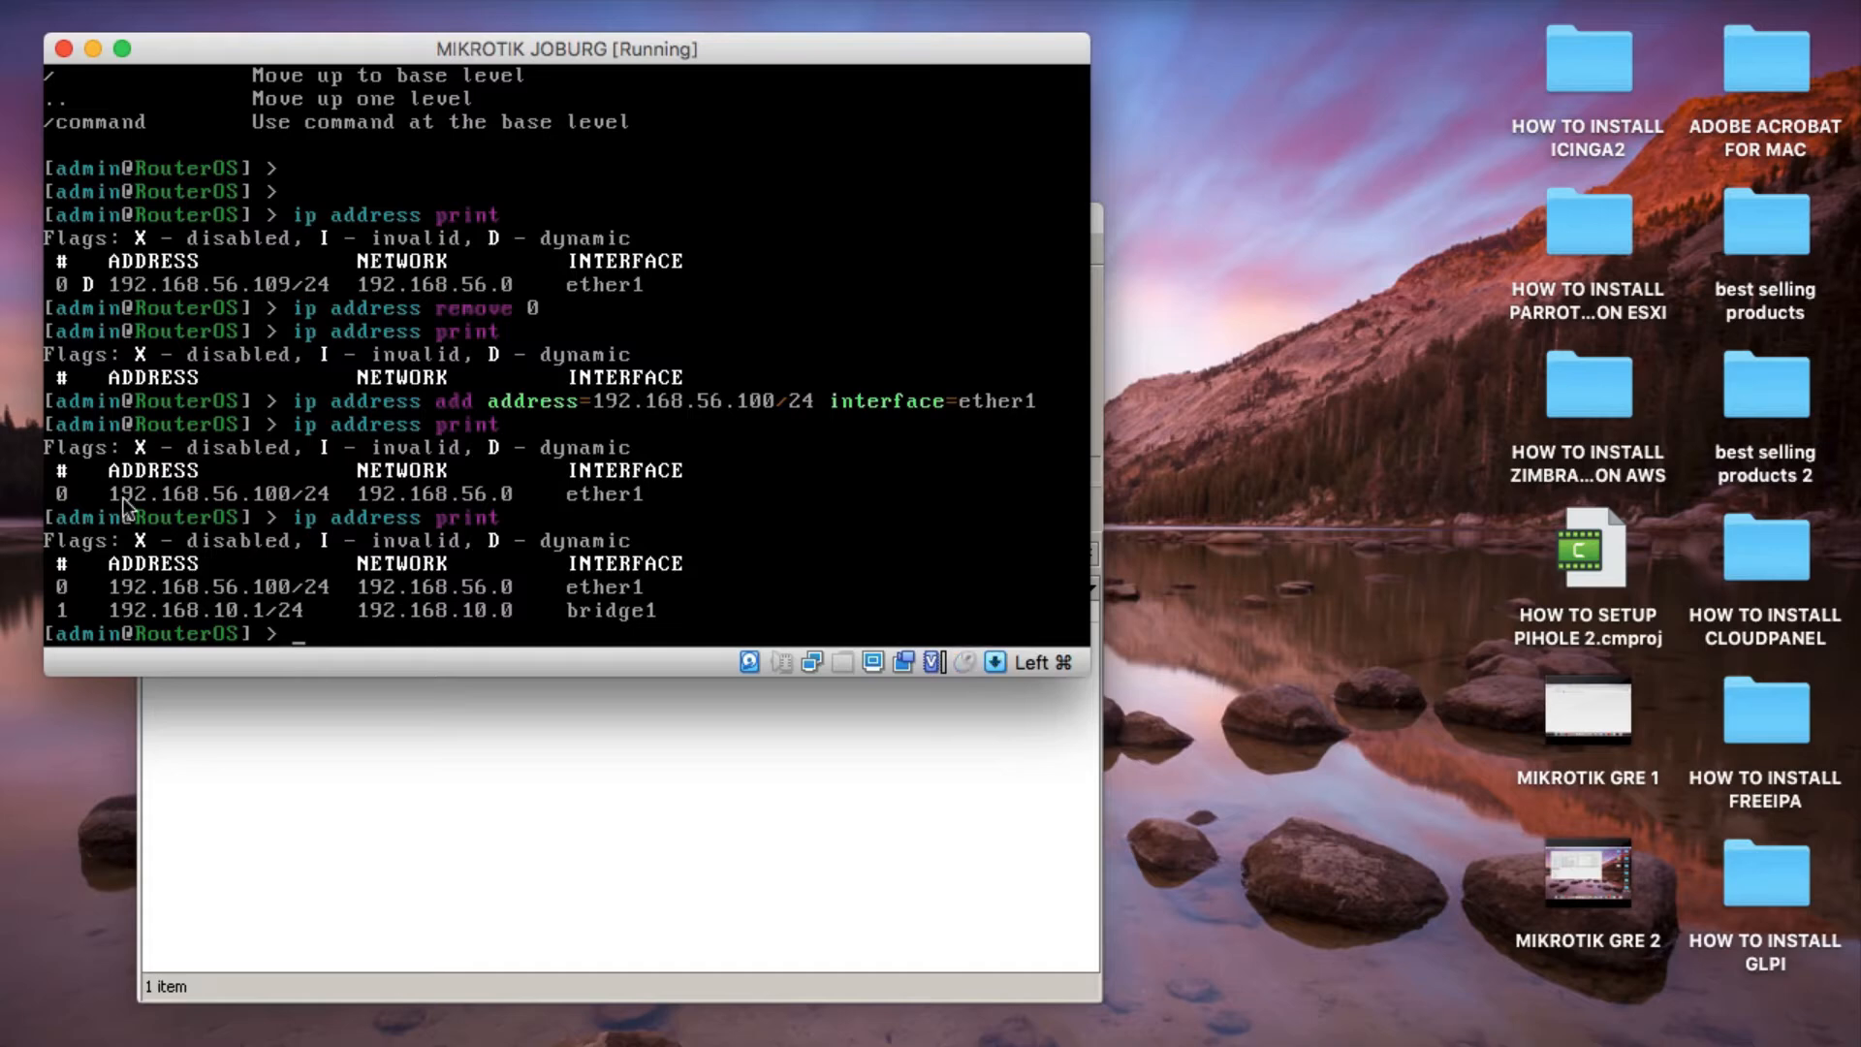
Return to WinBox, clear the connection address, select the 192.168.56.100 neighbor and reconnect to it.
click(526, 800)
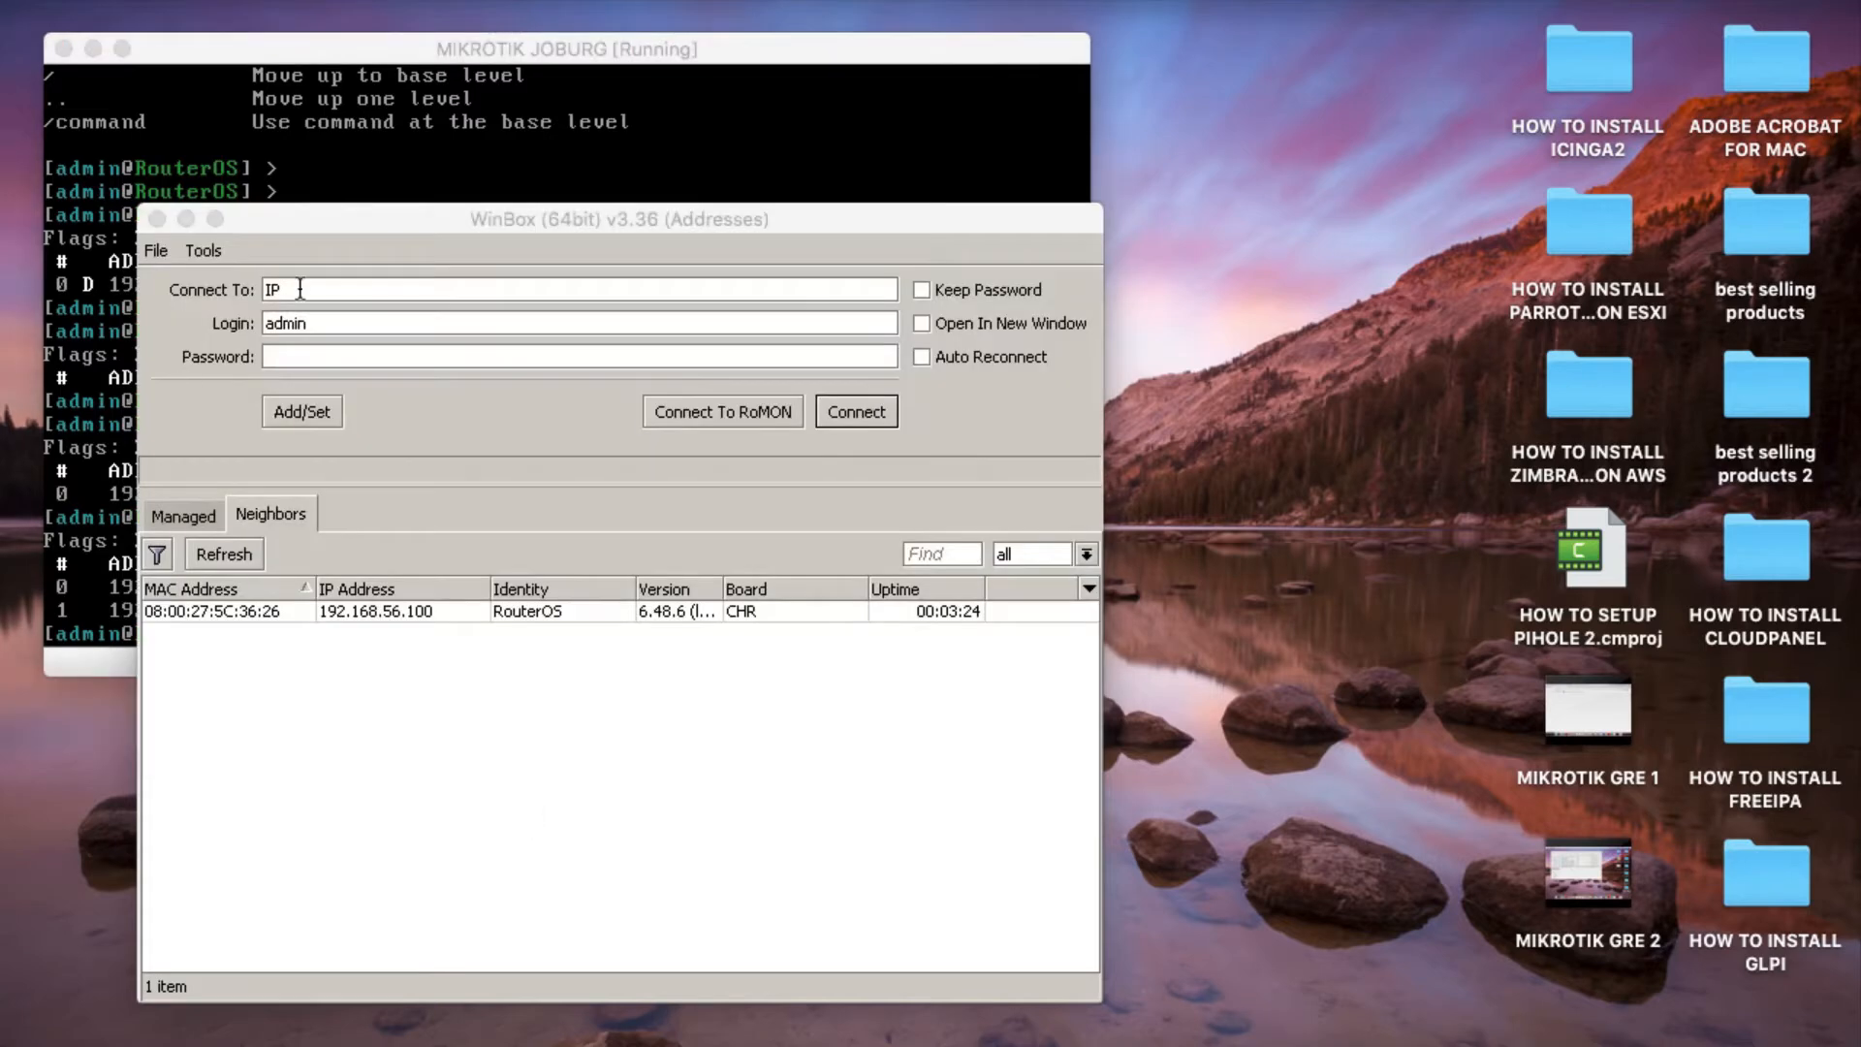
key(BackSpace)
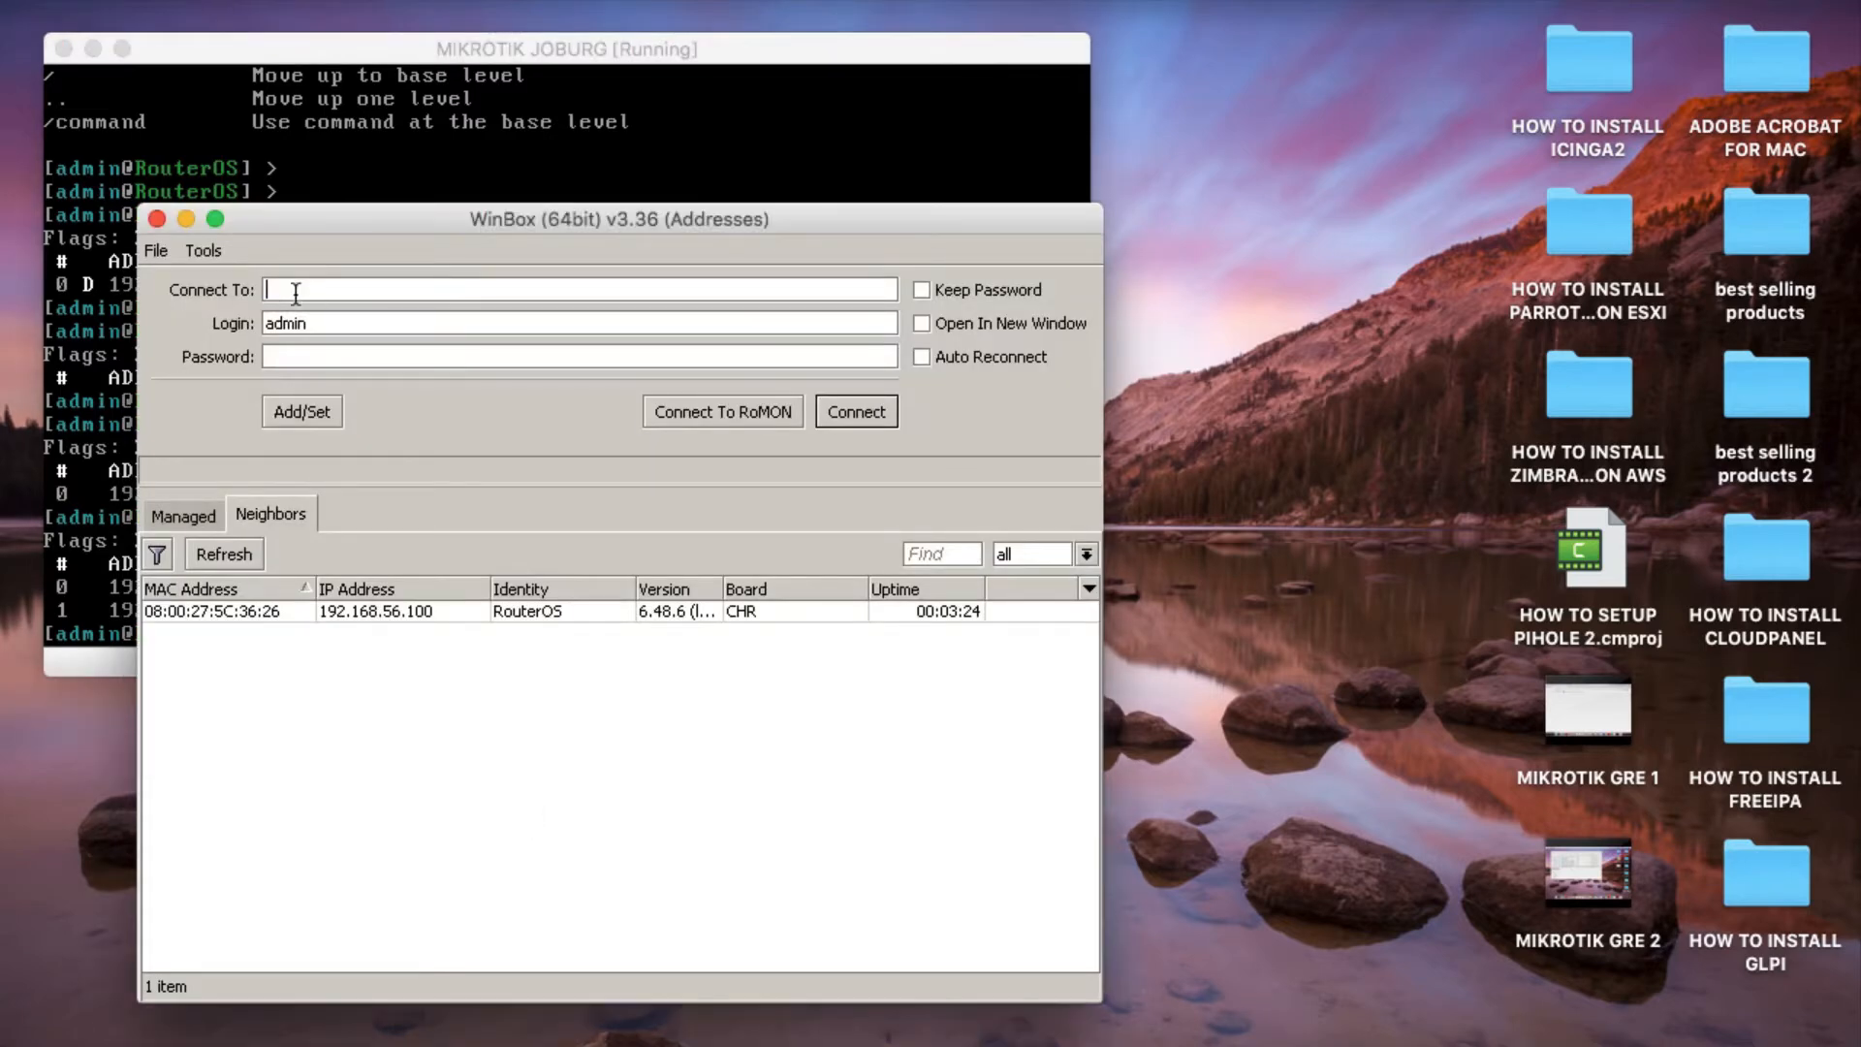
click(378, 612)
click(869, 405)
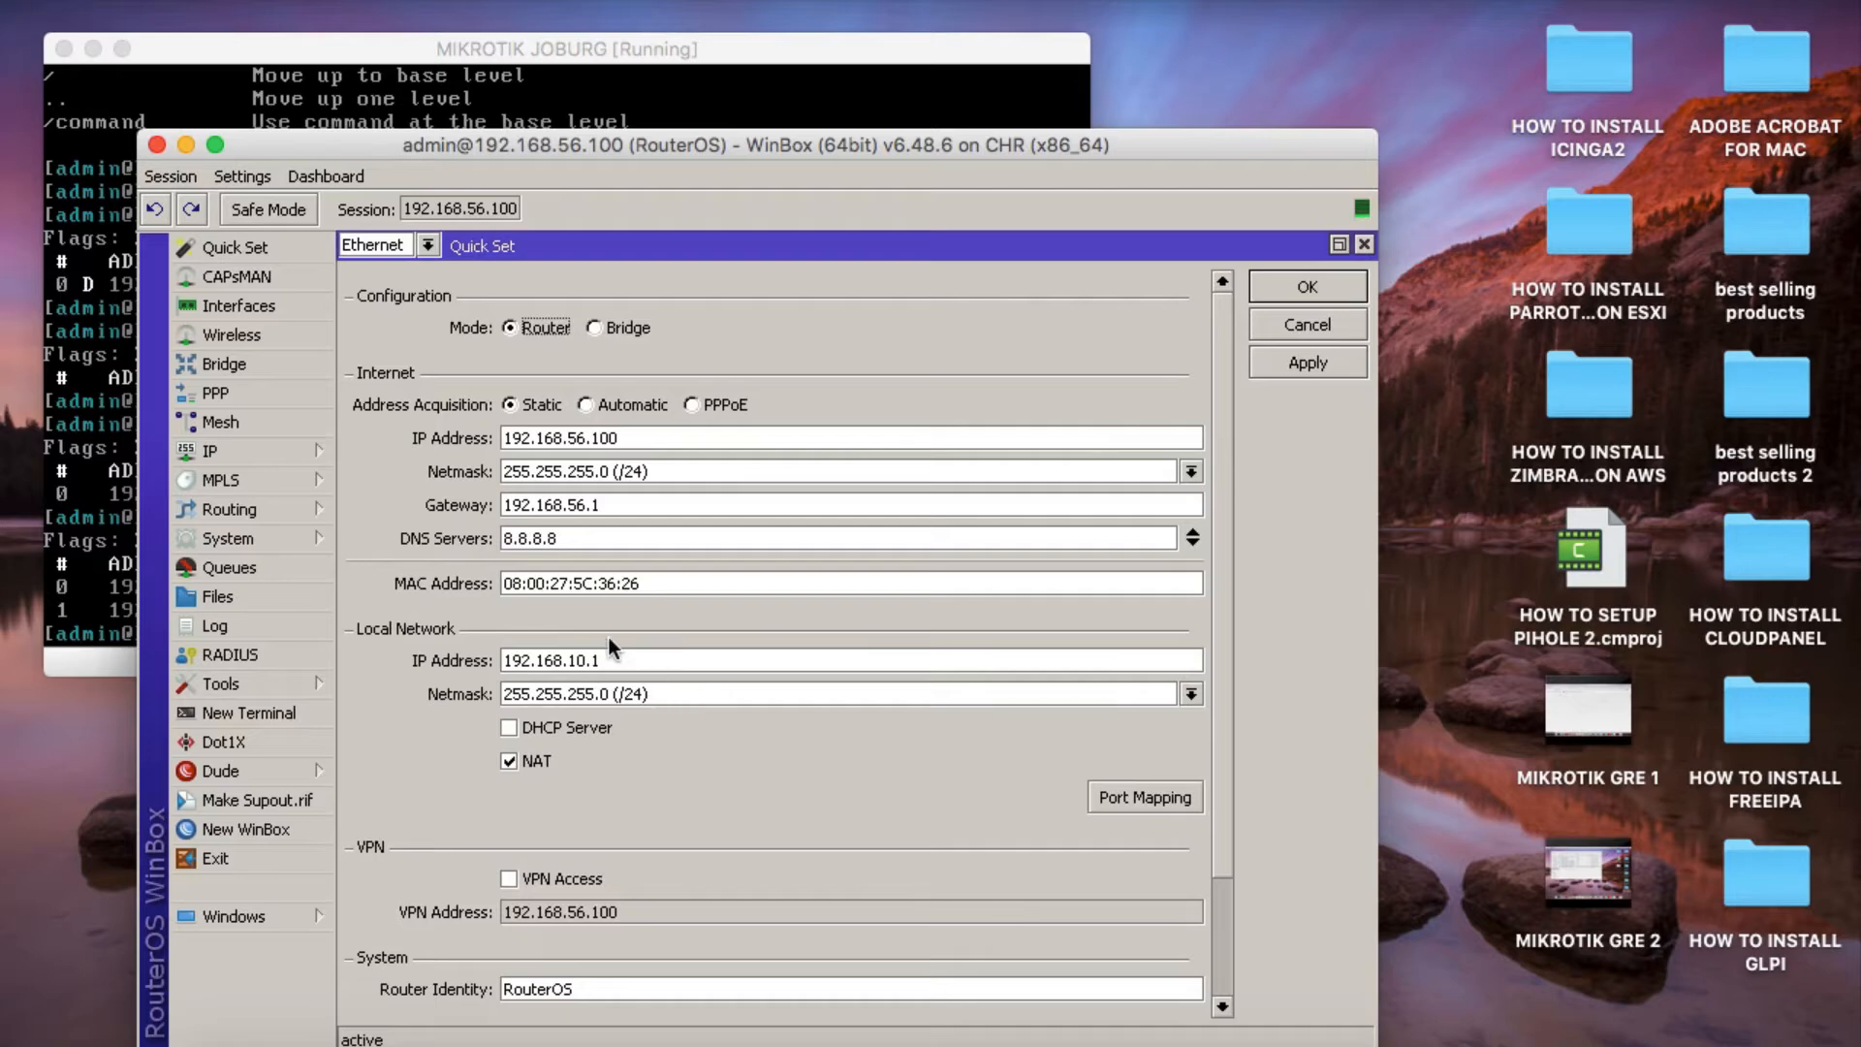
Enable the local network's DHCP server with the range 192.168.56.10-192.168.56.100 and apply the Quick Set configuration.
click(510, 728)
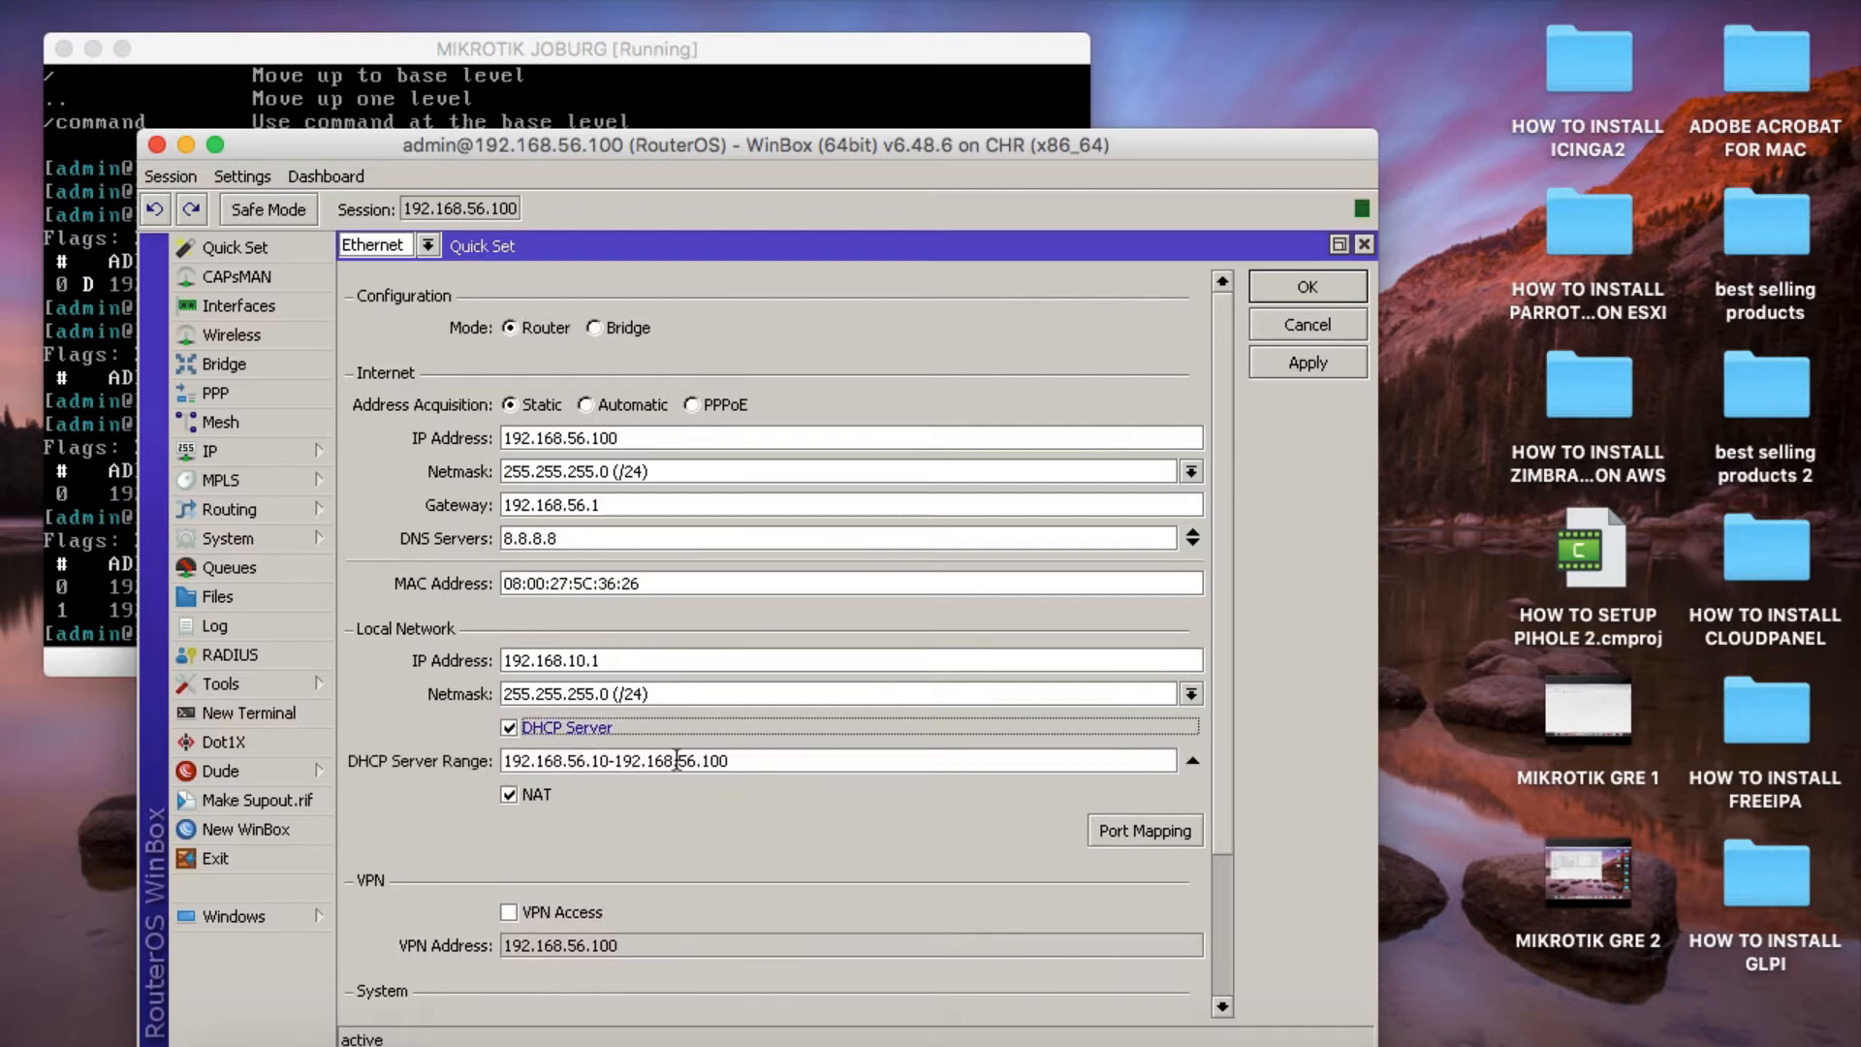
click(1303, 353)
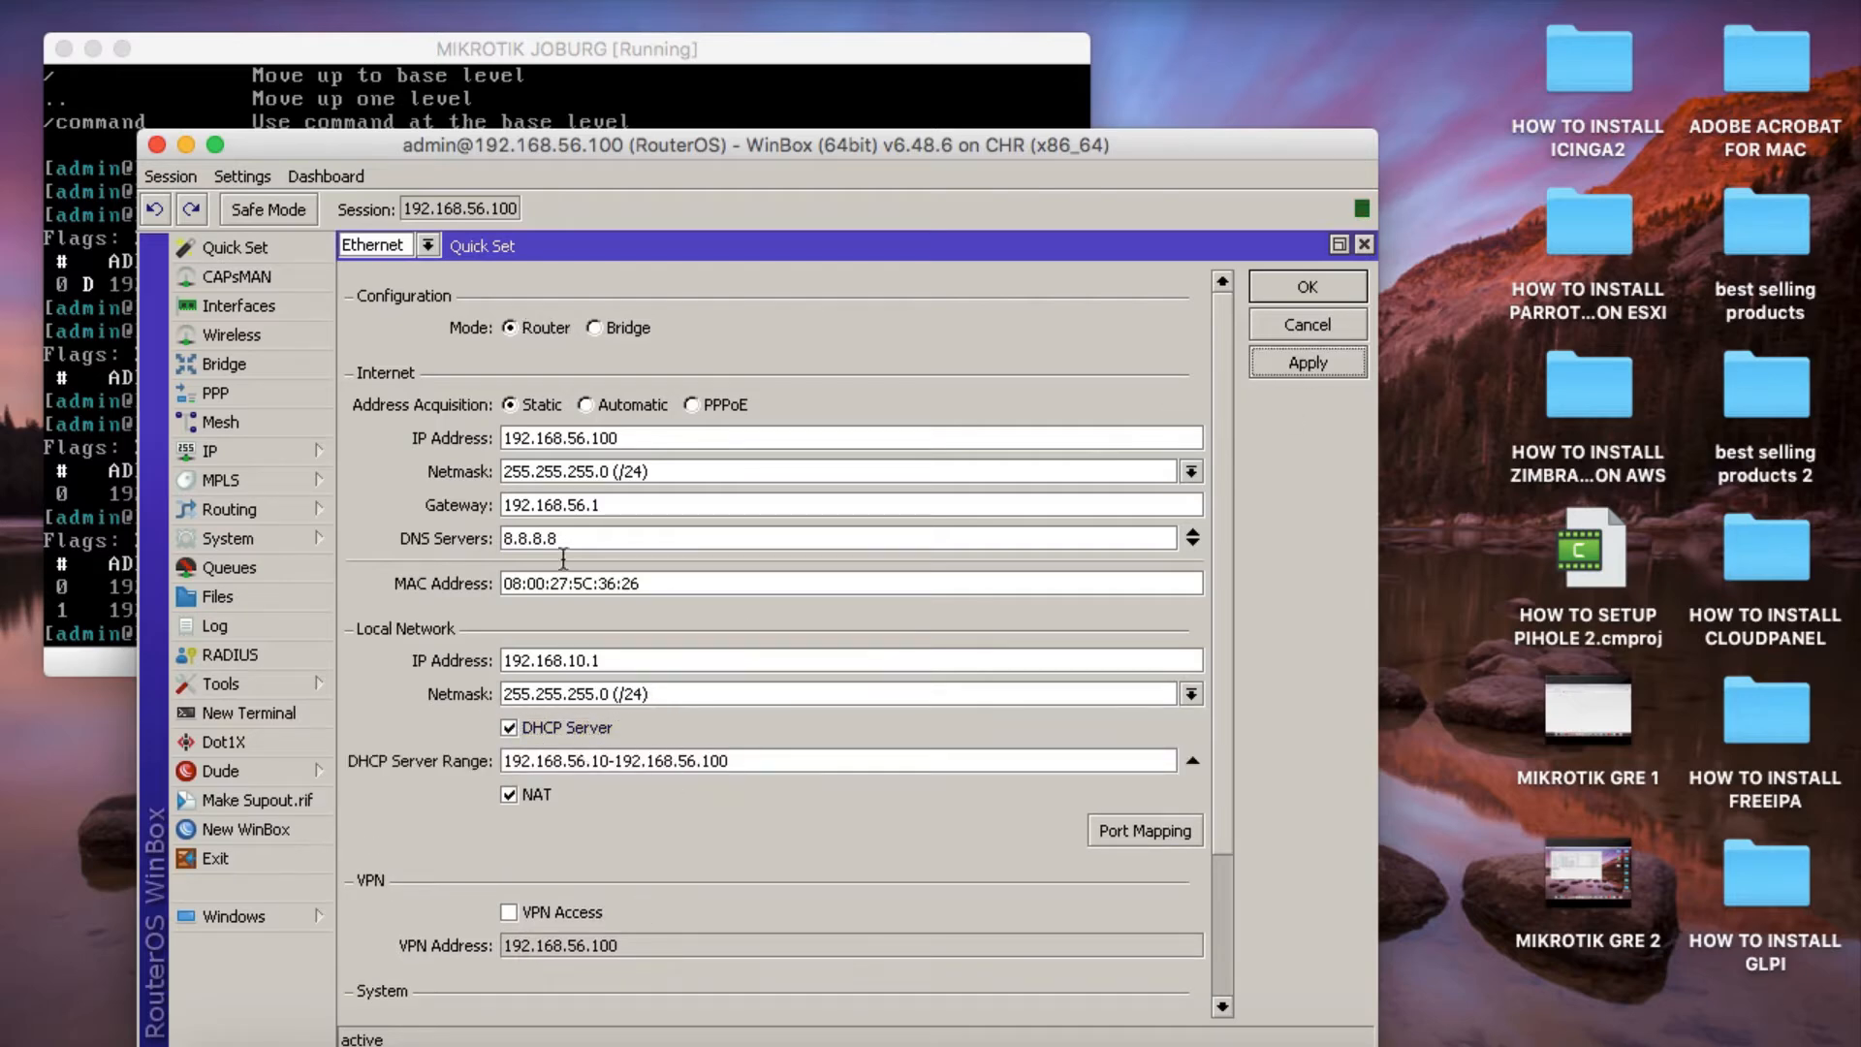
scroll(451, 876, down, 4)
scroll(451, 876, up, 4)
Set the router identity to MIKROITIK JOBURG and apply it.
scroll(469, 874, down, 5)
double_click(551, 841)
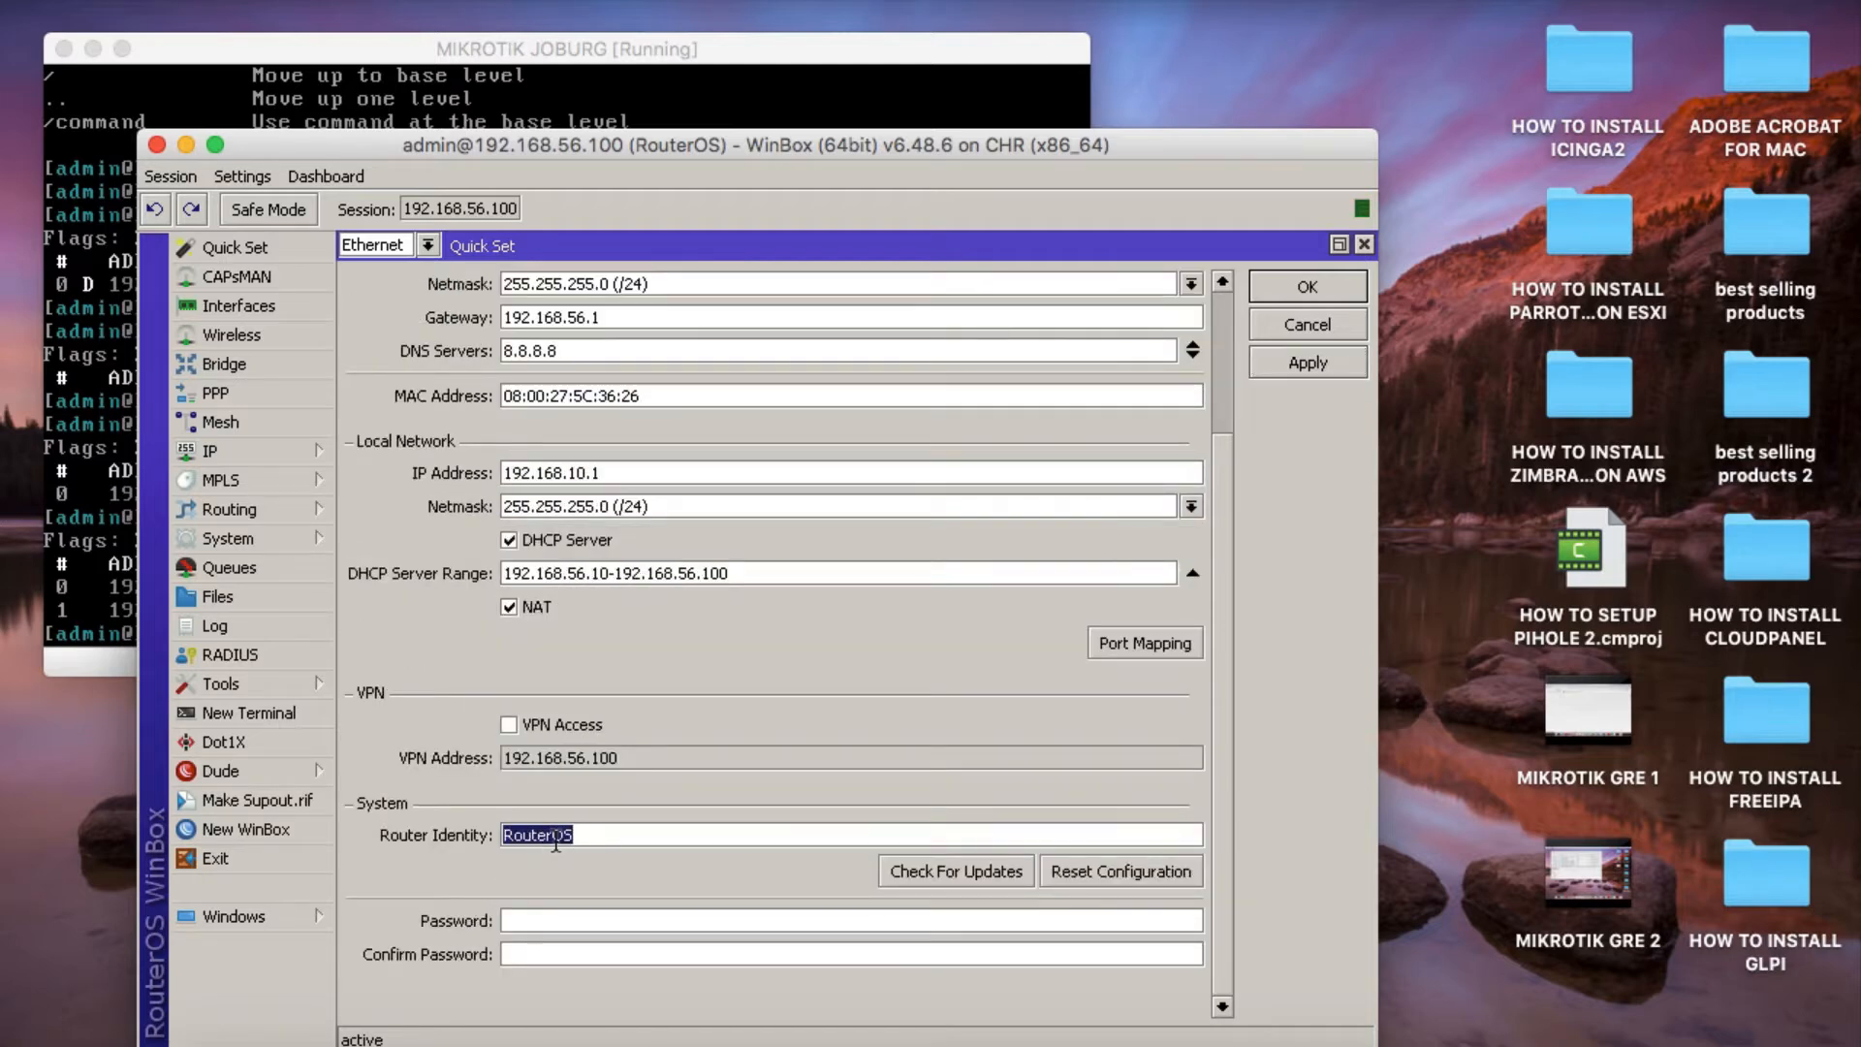
text(mikrotik)
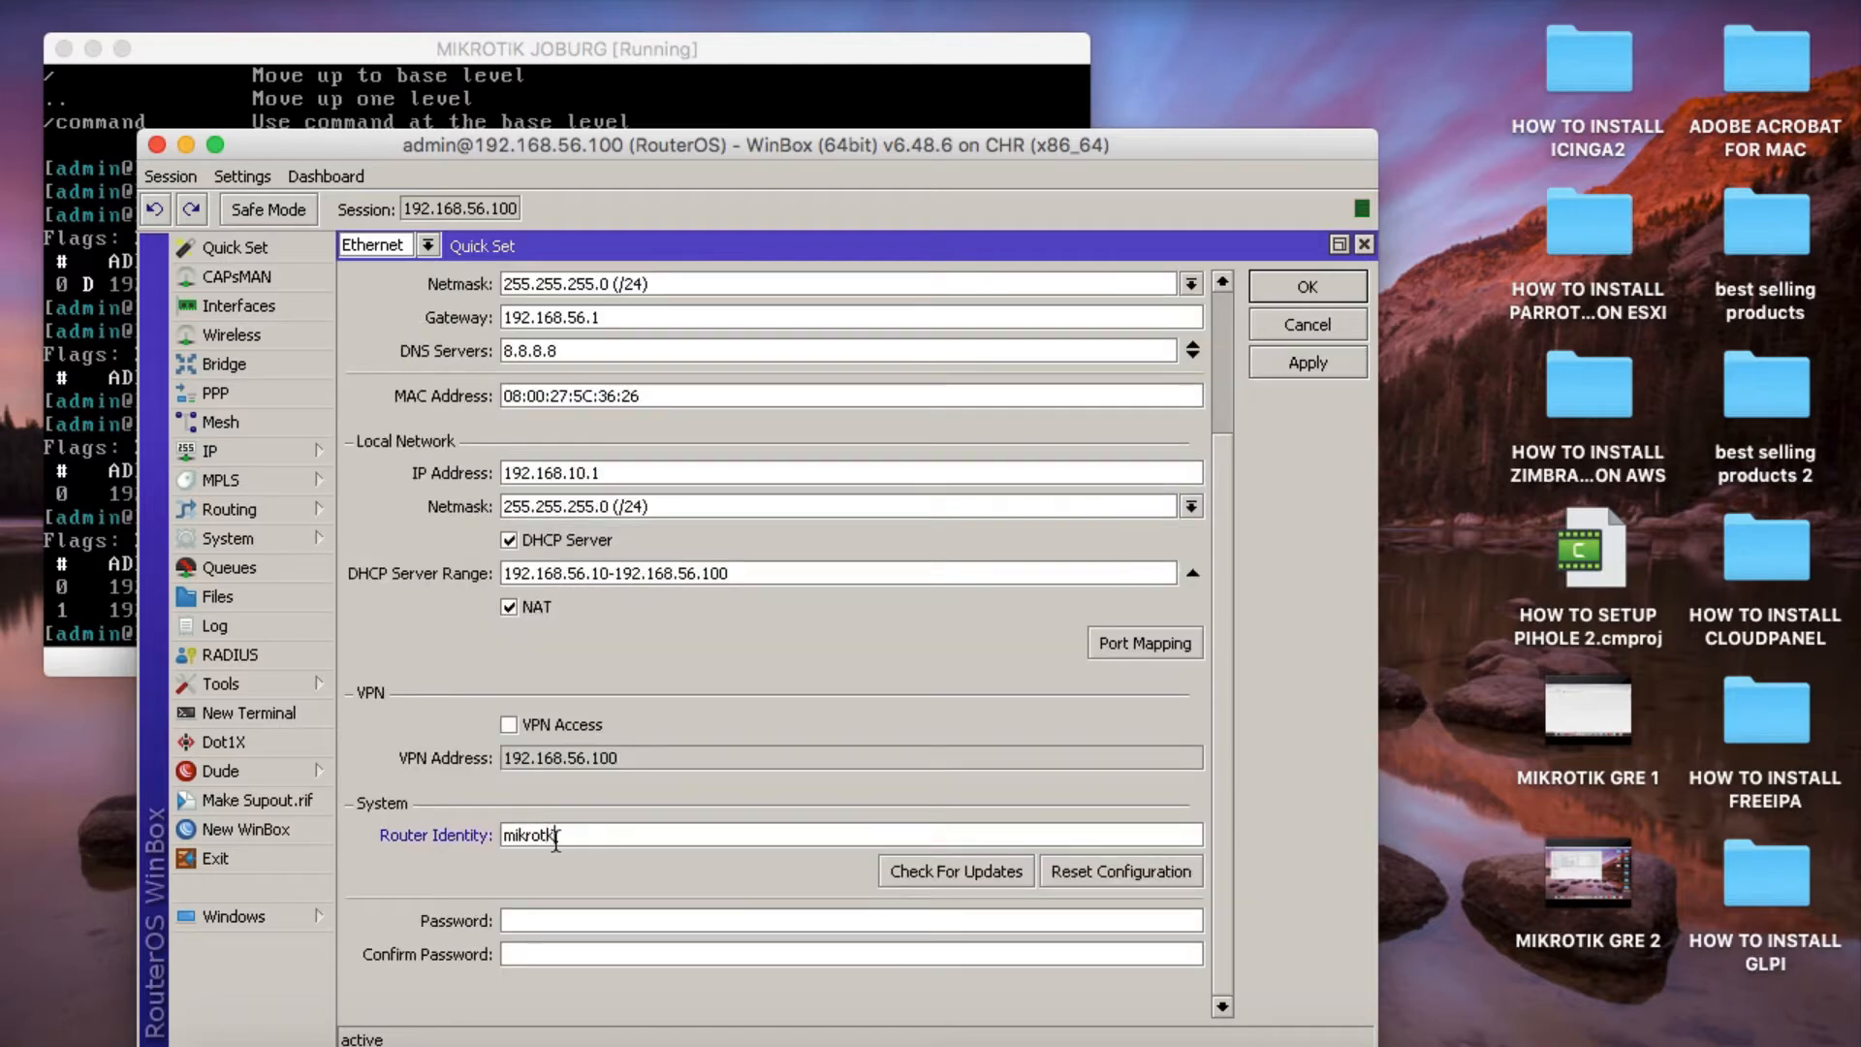
key(BackSpace)
key(BackSpace)
key(BackSpace)
key(BackSpace)
key(BackSpace)
text(mikrotik)
key(BackSpace)
key(BackSpace)
key(BackSpace)
key(BackSpace)
key(BackSpace)
key(BackSpace)
key(BackSpace)
key(BackSpace)
text(MIKROITIK JOBURG)
click(1327, 352)
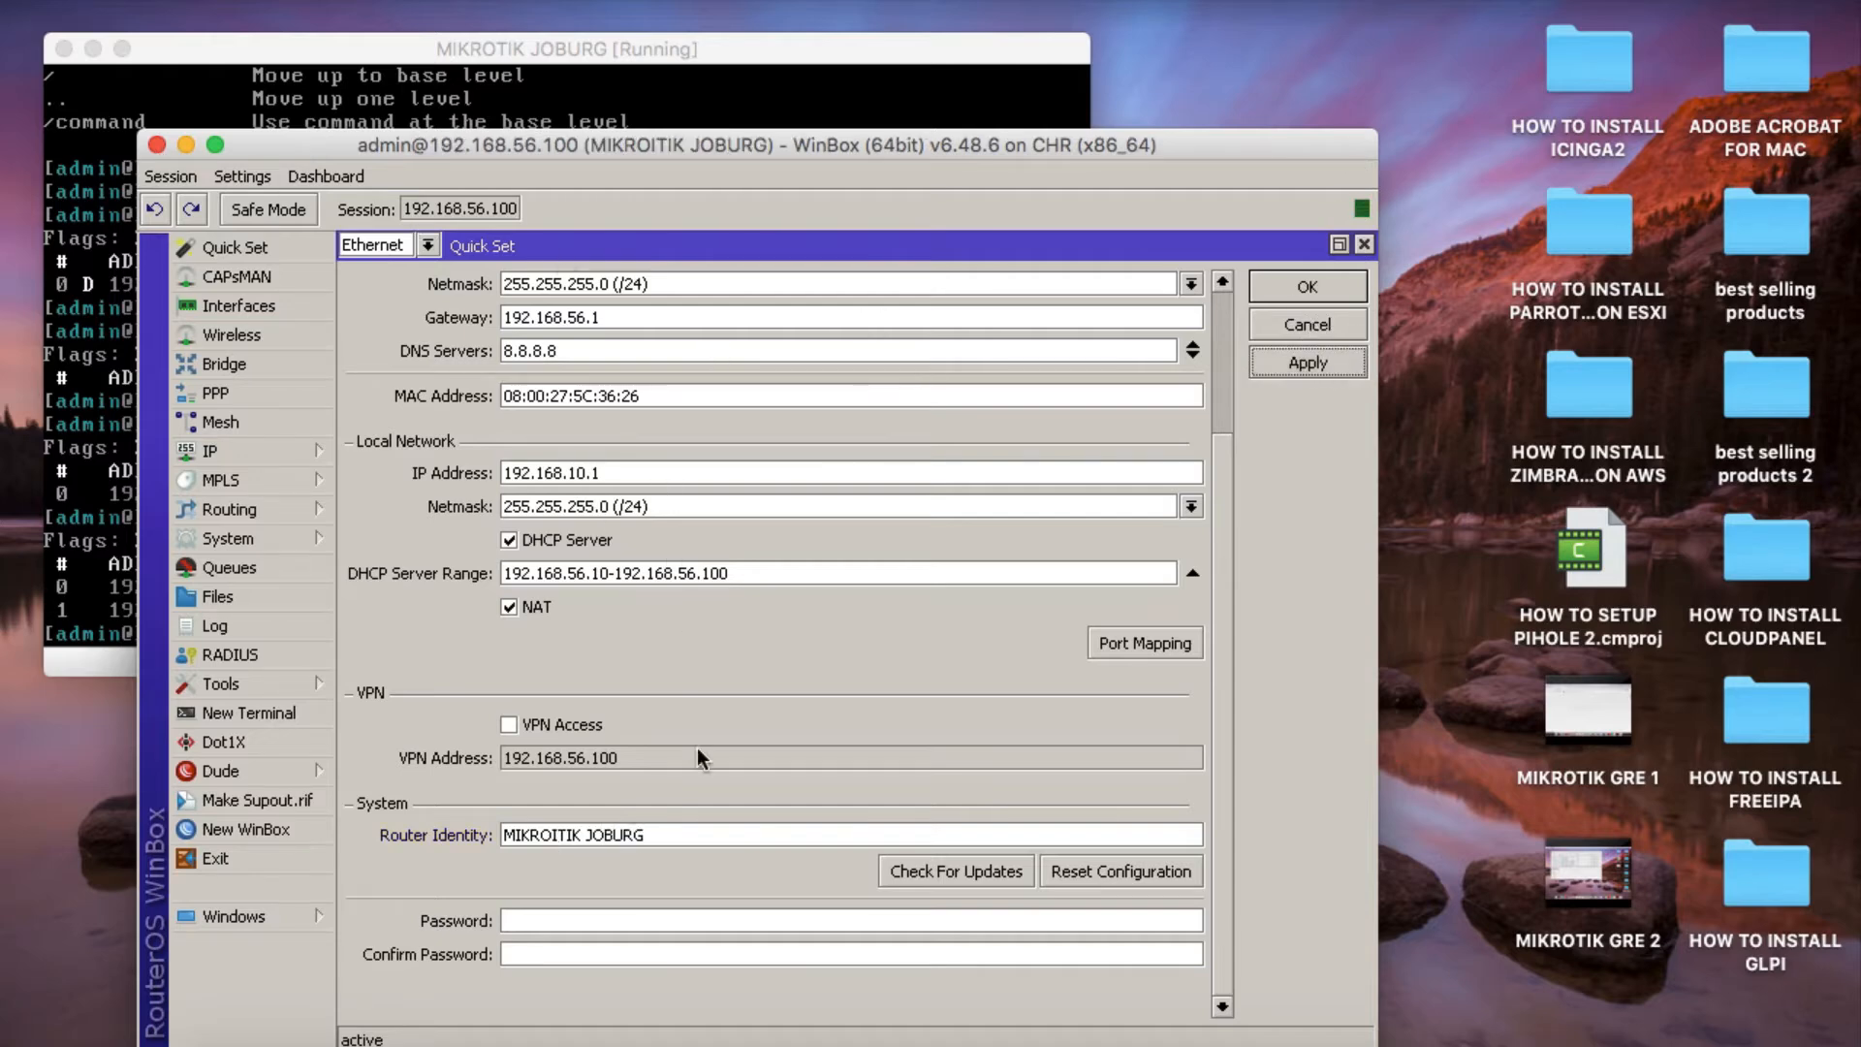
Confirm and close Quick Set, close the WinBox session, and minimise the MIKROTIK JOBURG console.
scroll(696, 757, up, 5)
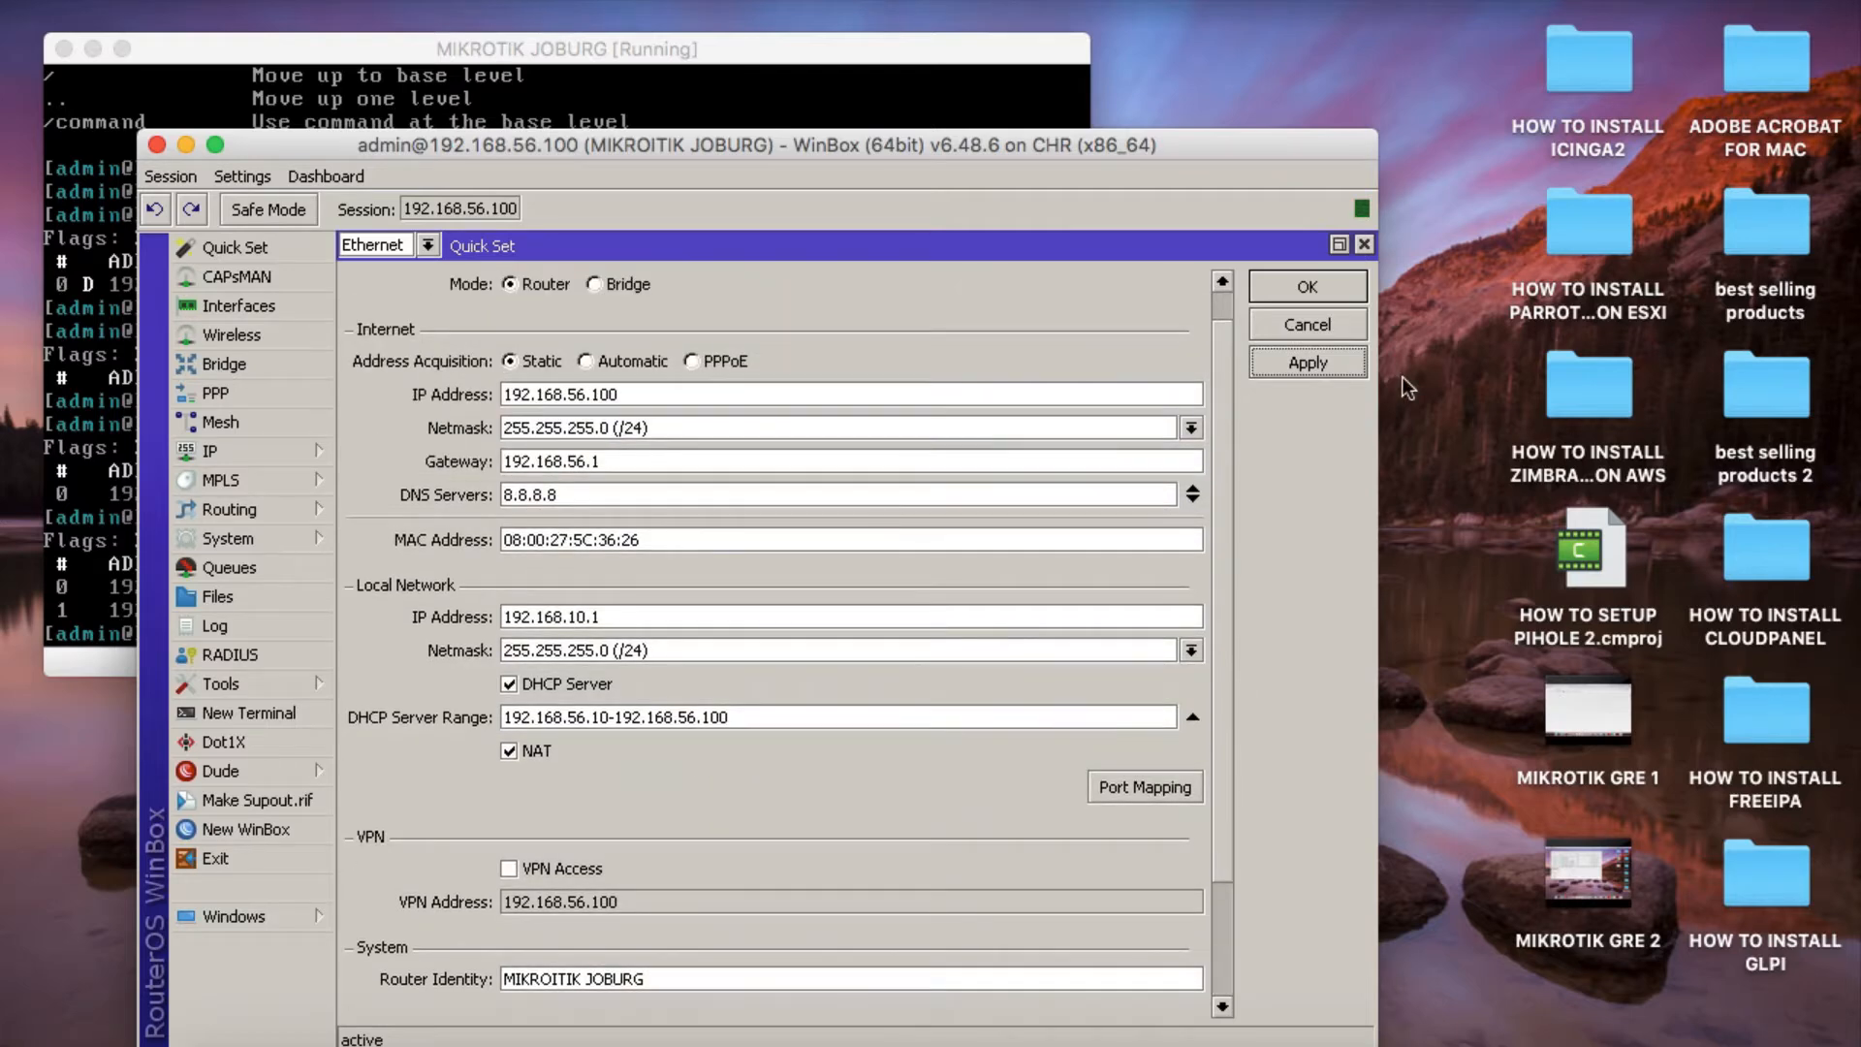
click(1308, 289)
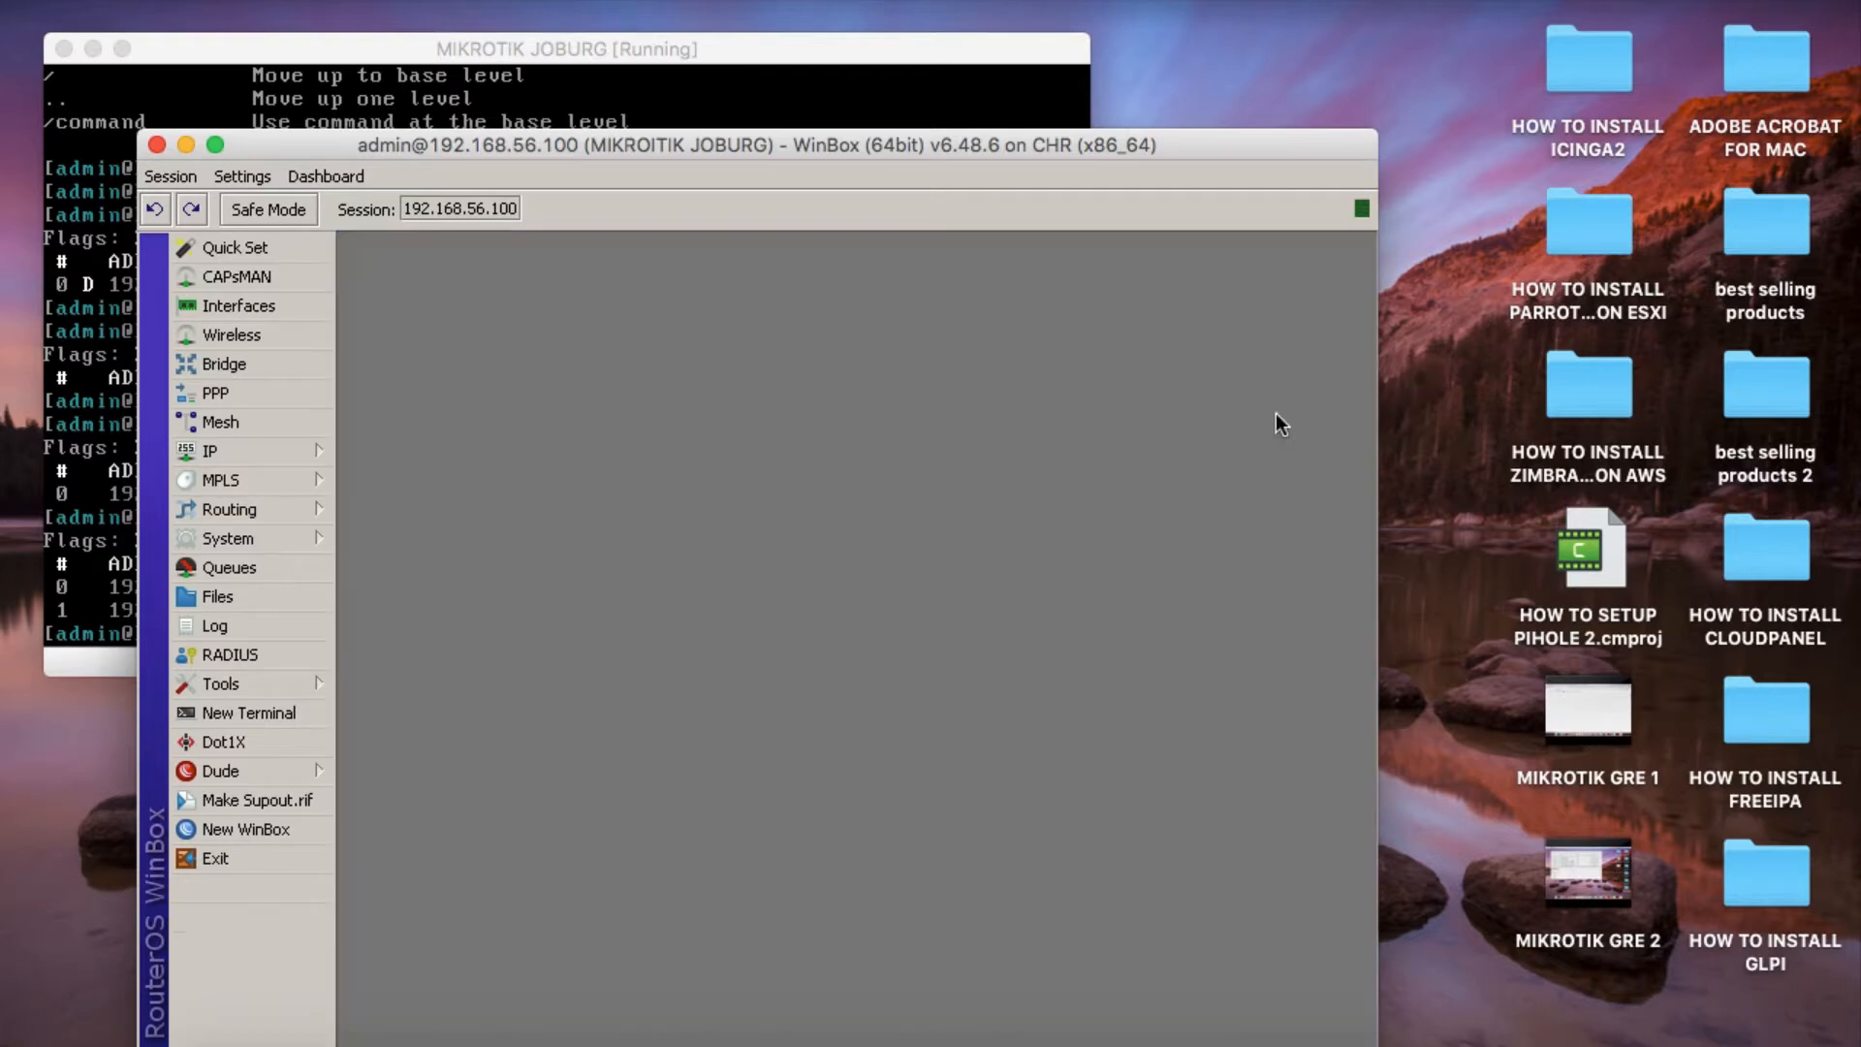
click(156, 145)
click(92, 49)
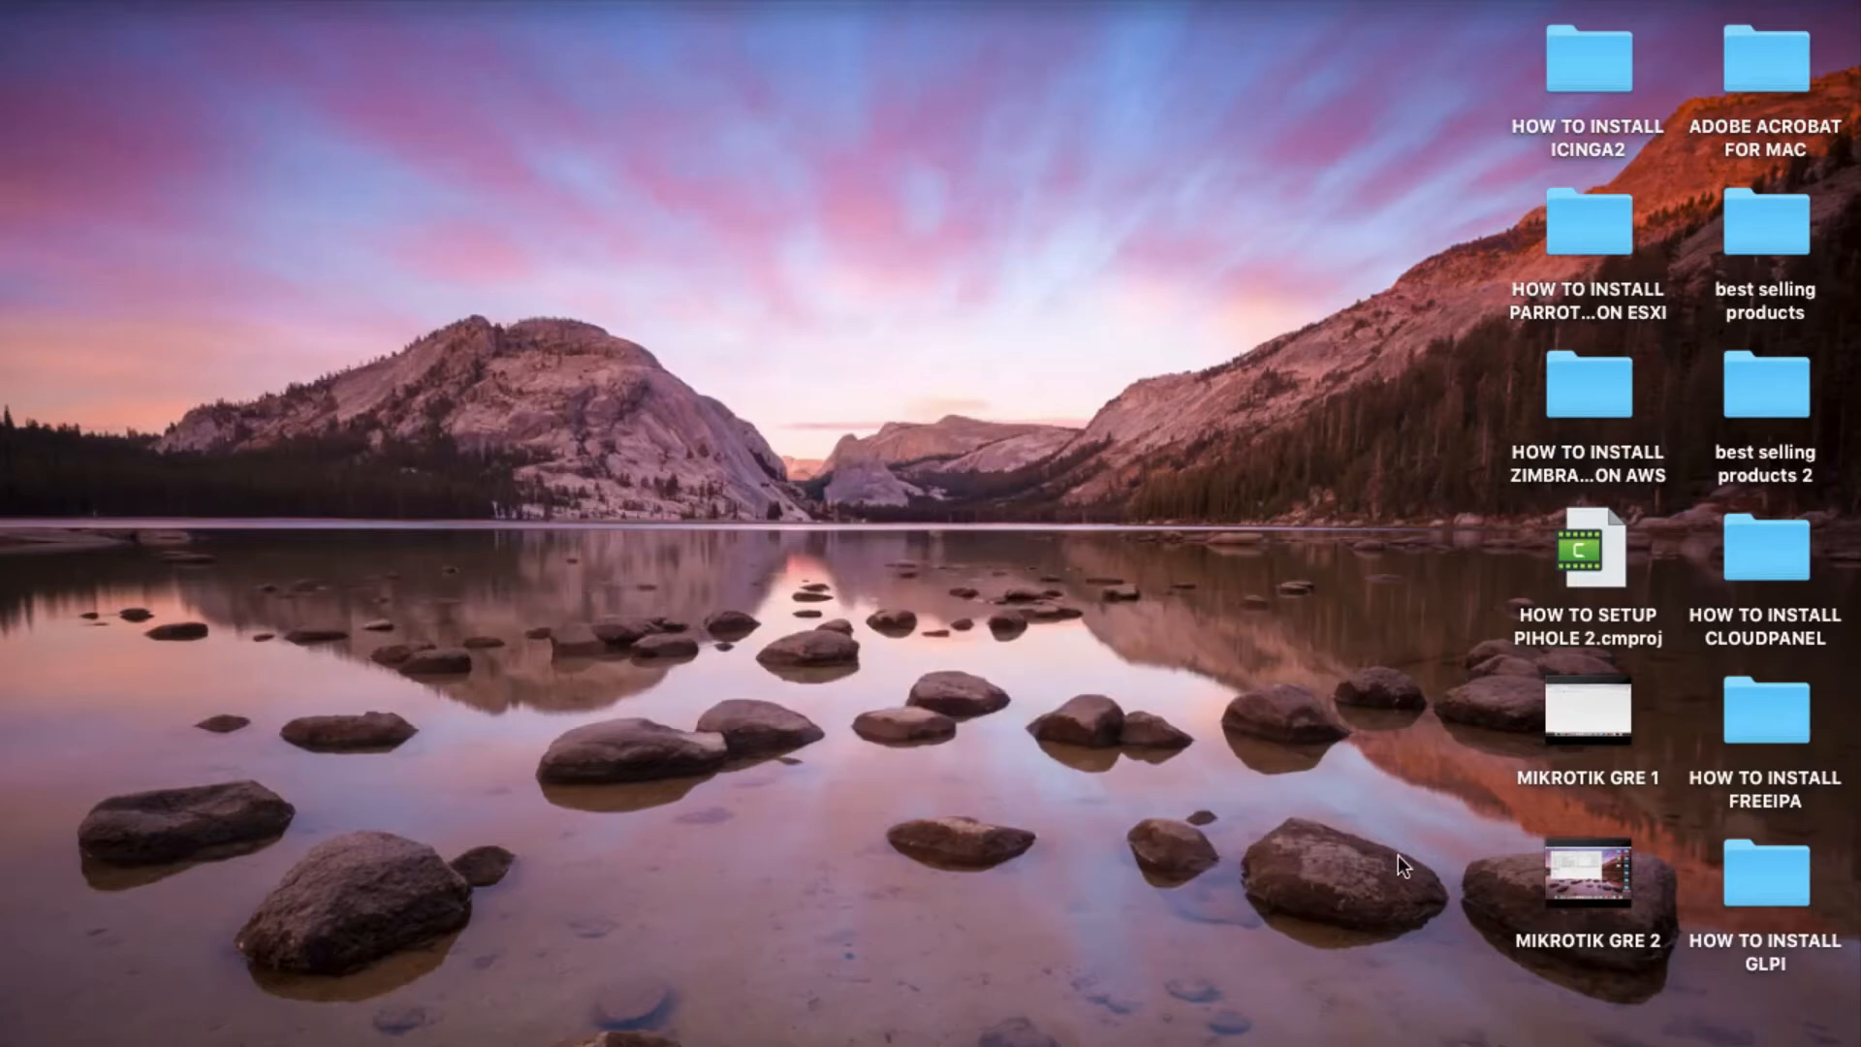
Switch to VirtualBox Manager, start the MIKROTIK CAPETOWN virtual machine and move its window to the upper-left area of the desktop.
click(1177, 1039)
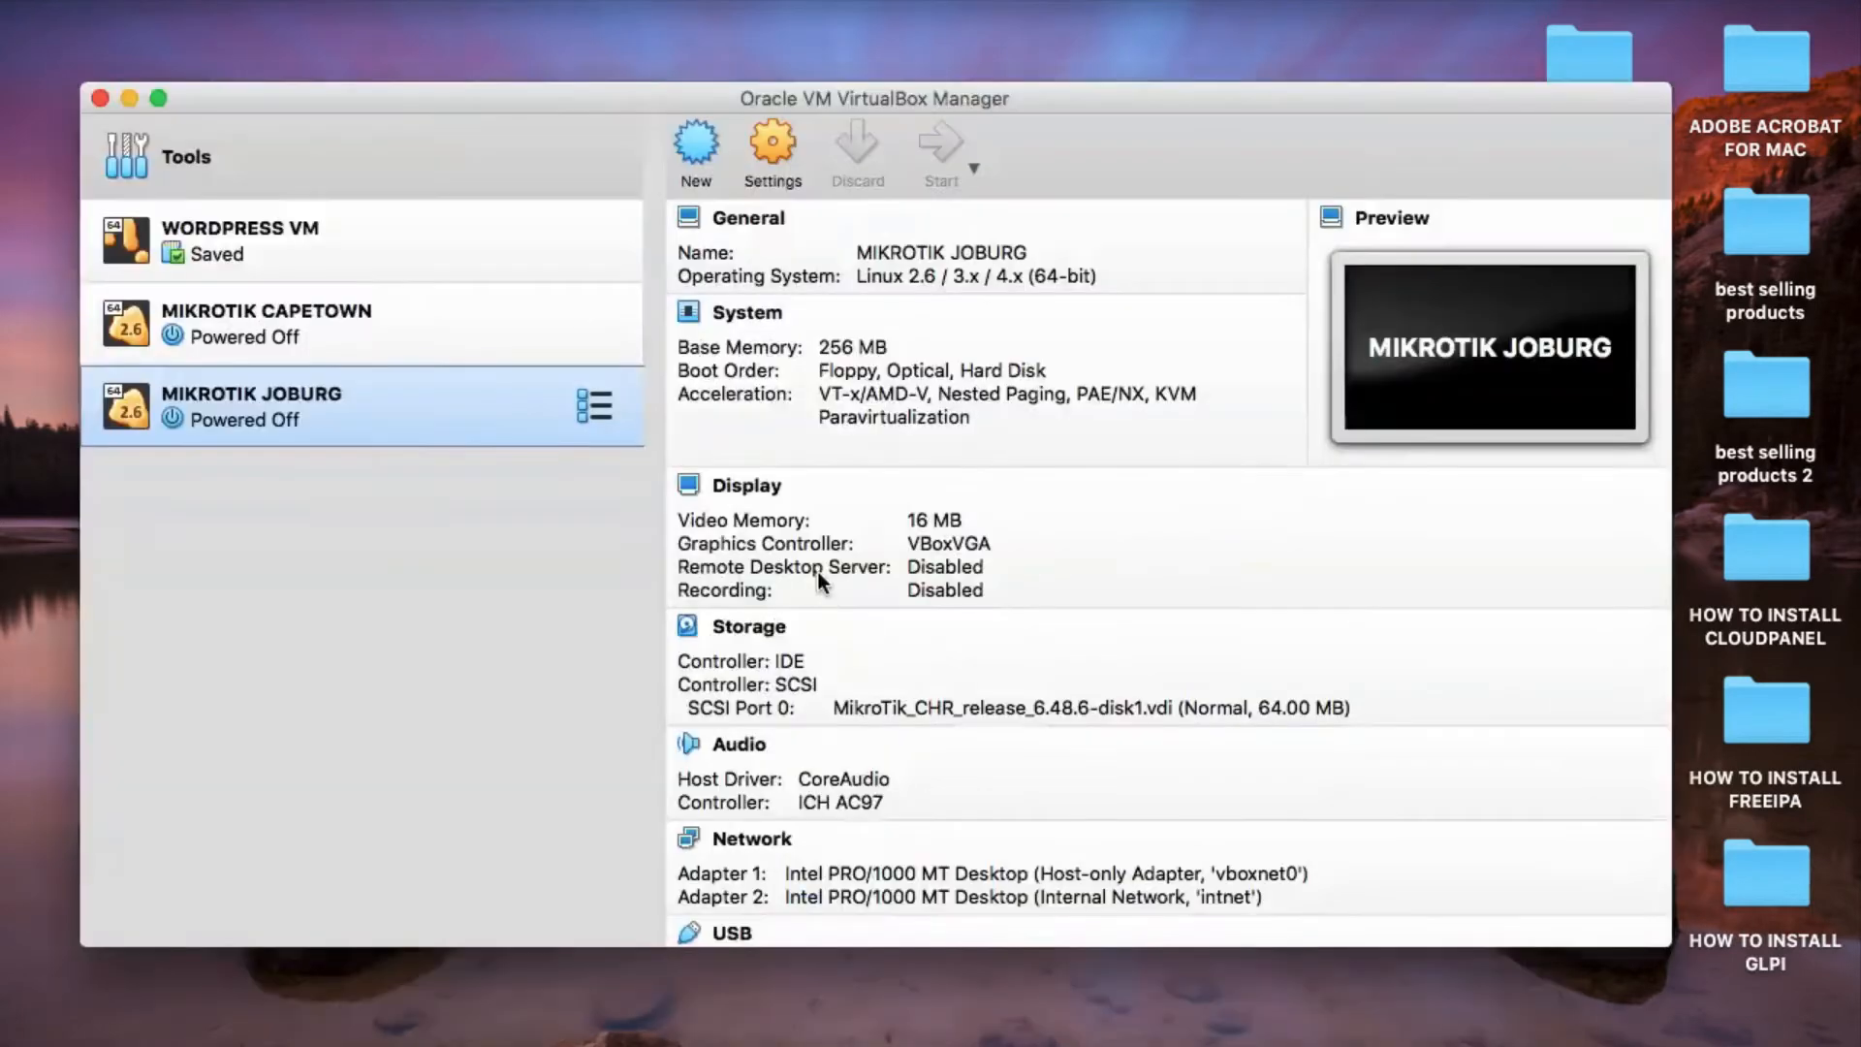
click(326, 323)
right_click(326, 324)
click(224, 555)
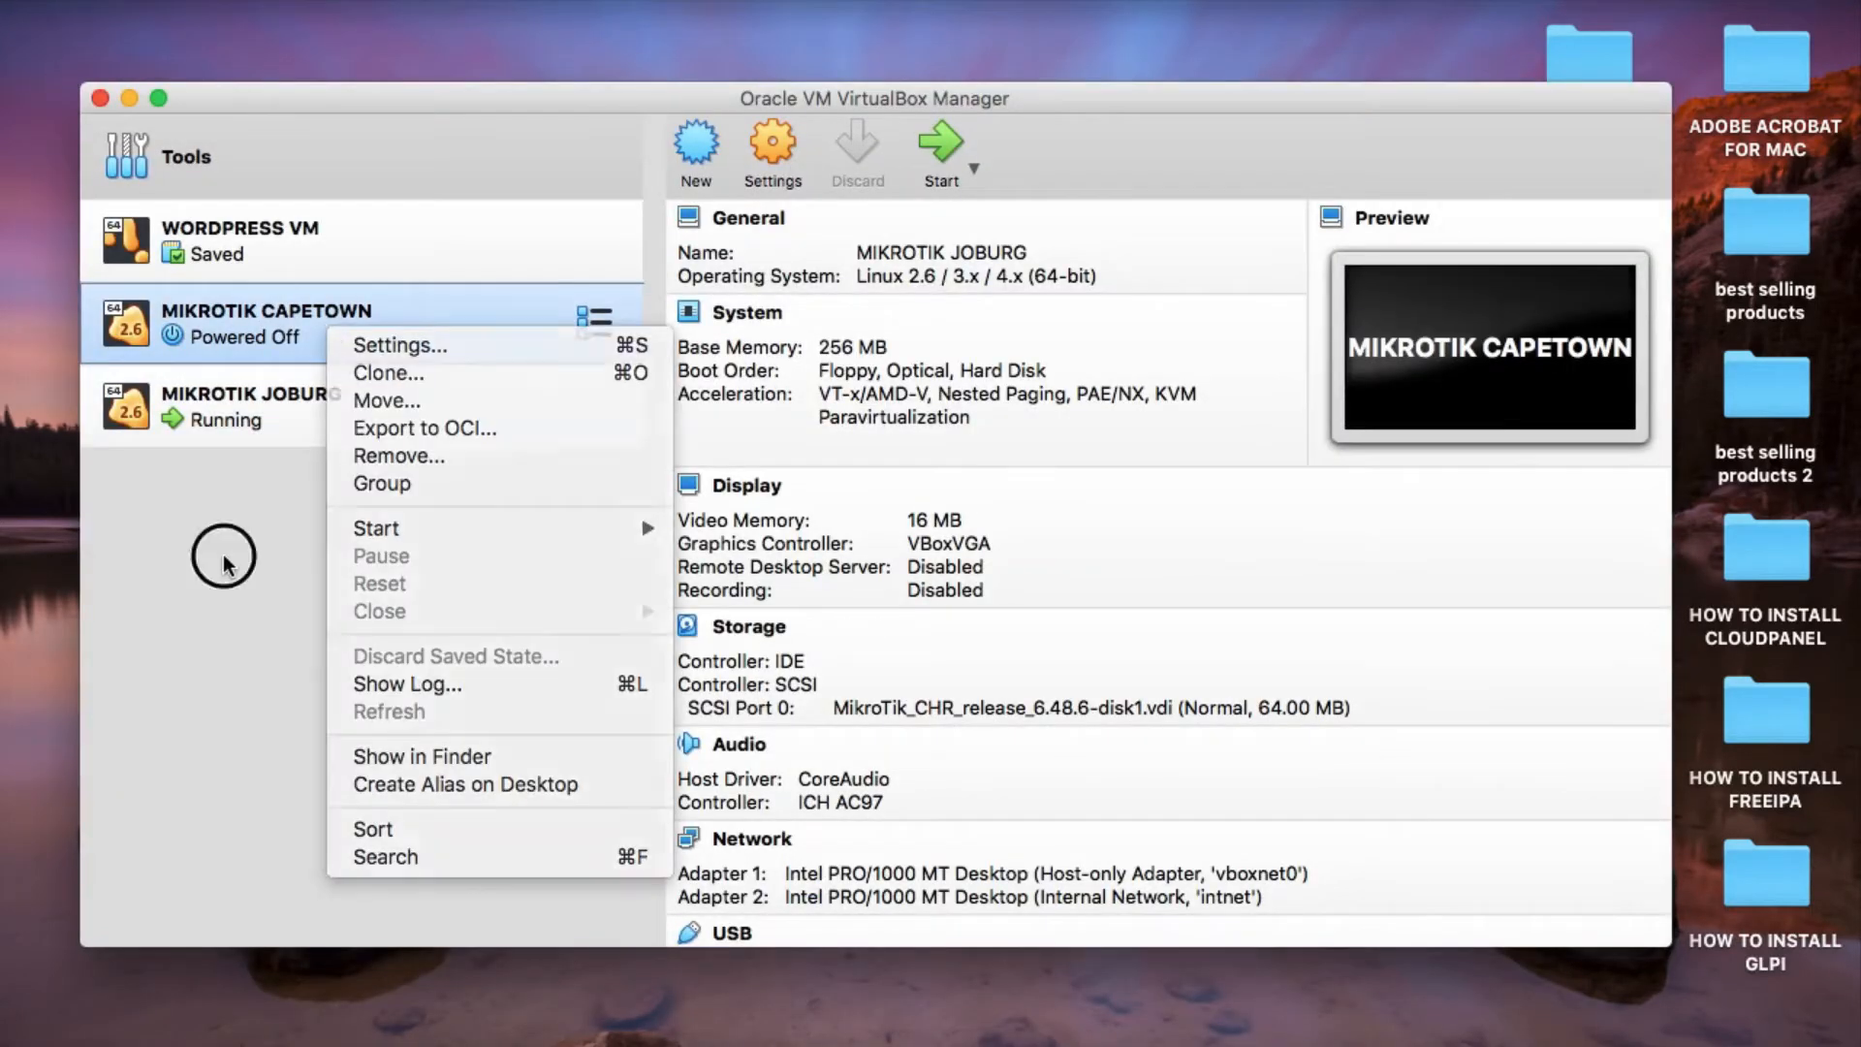
right_click(245, 311)
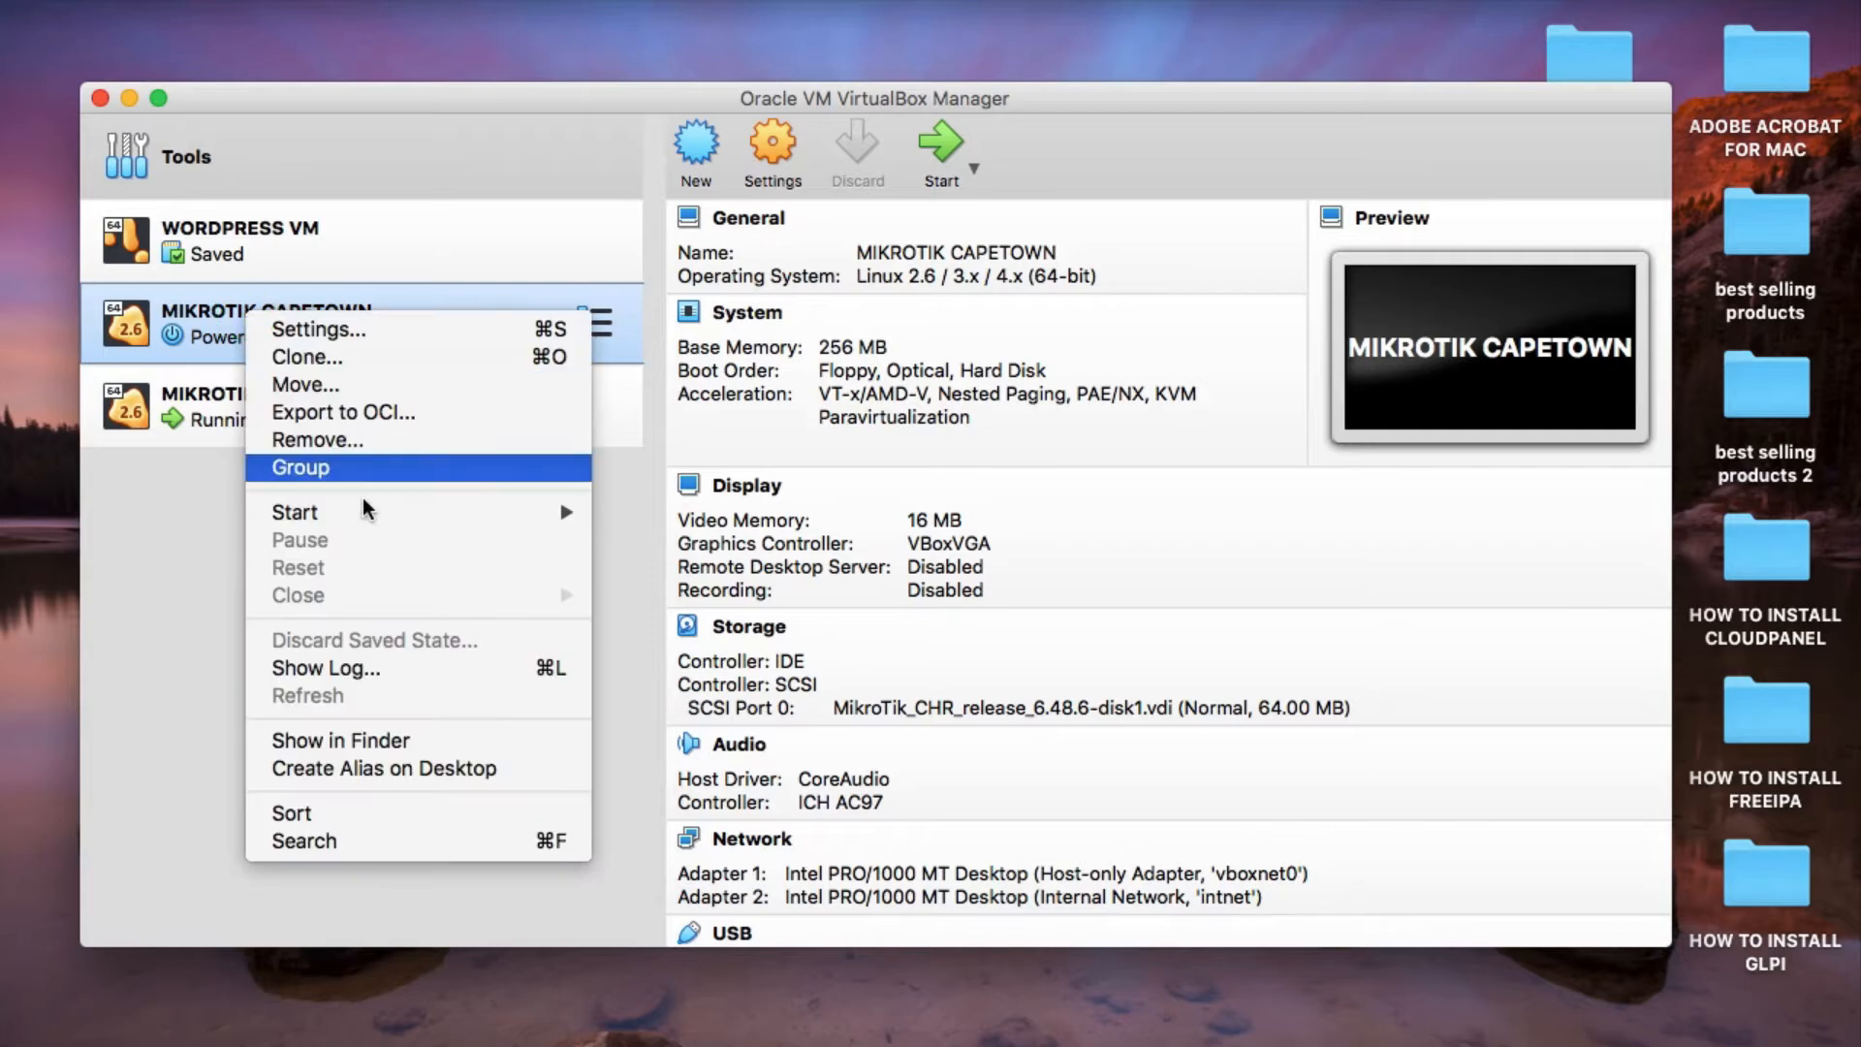
mouse_move(374, 511)
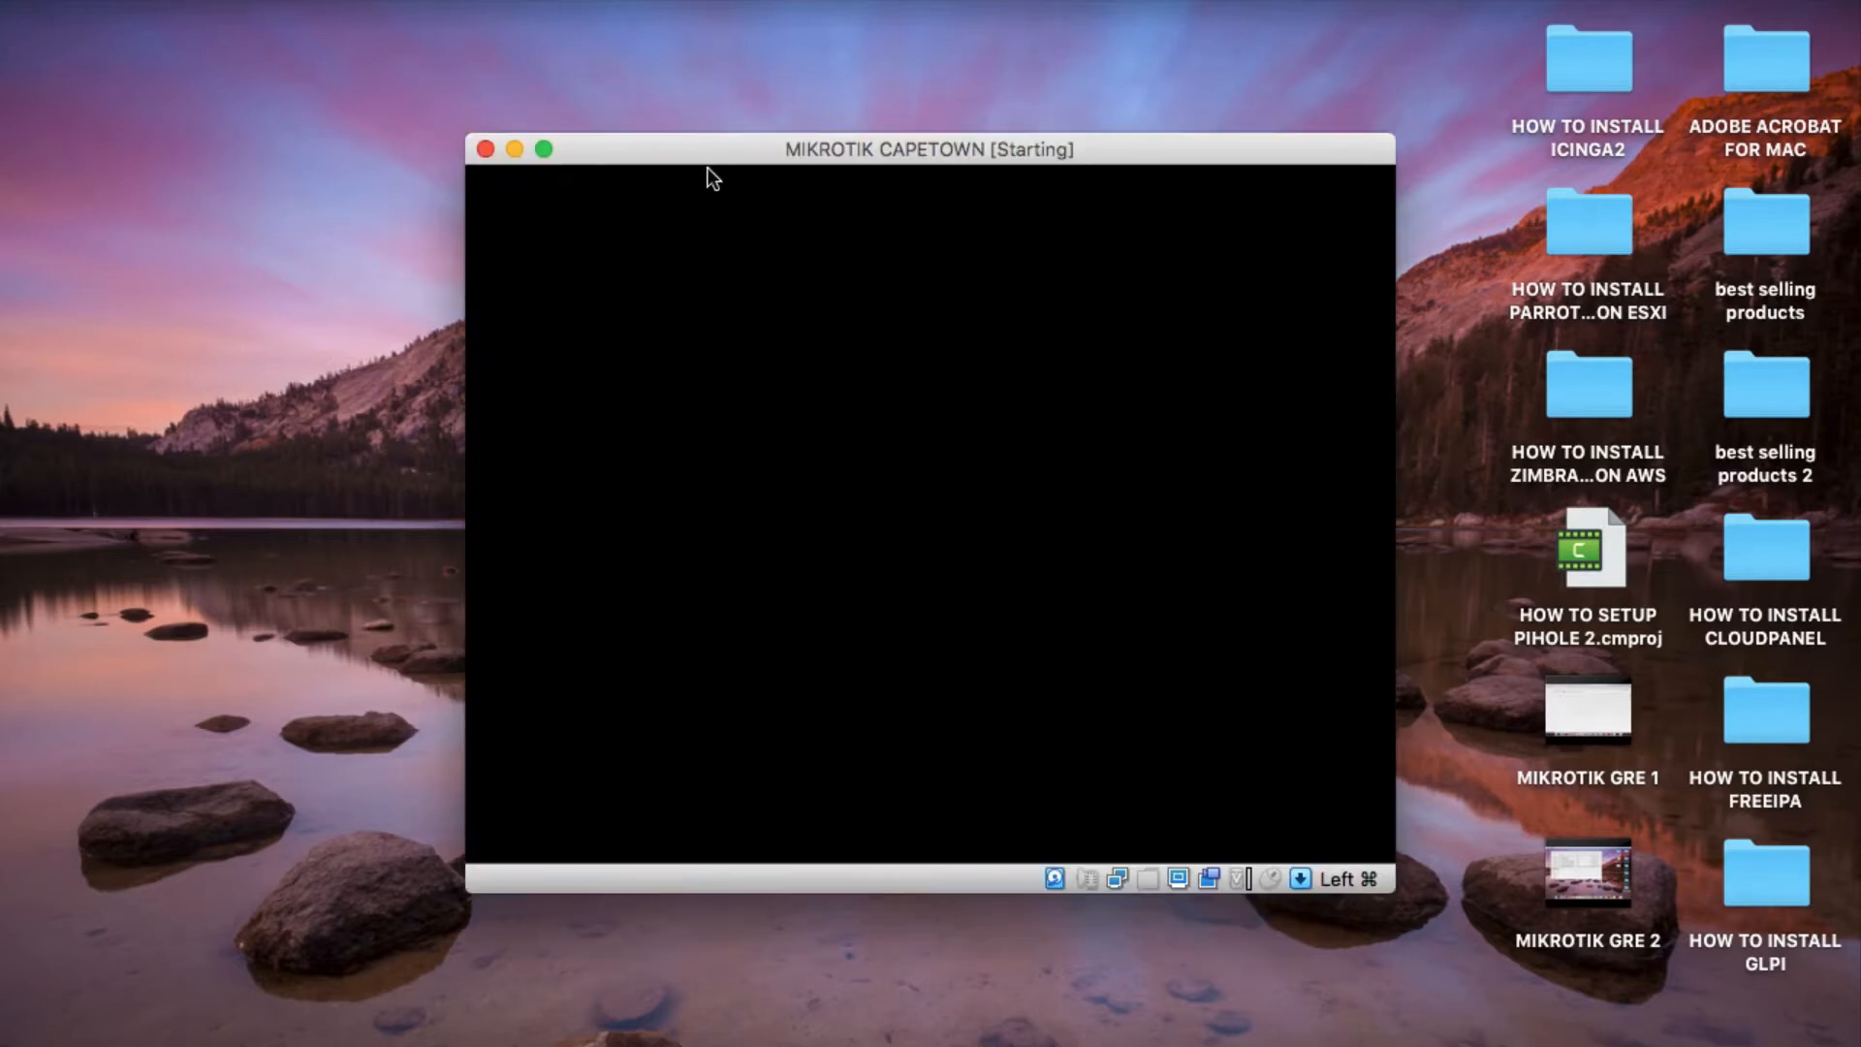
drag(714, 136, 349, 71)
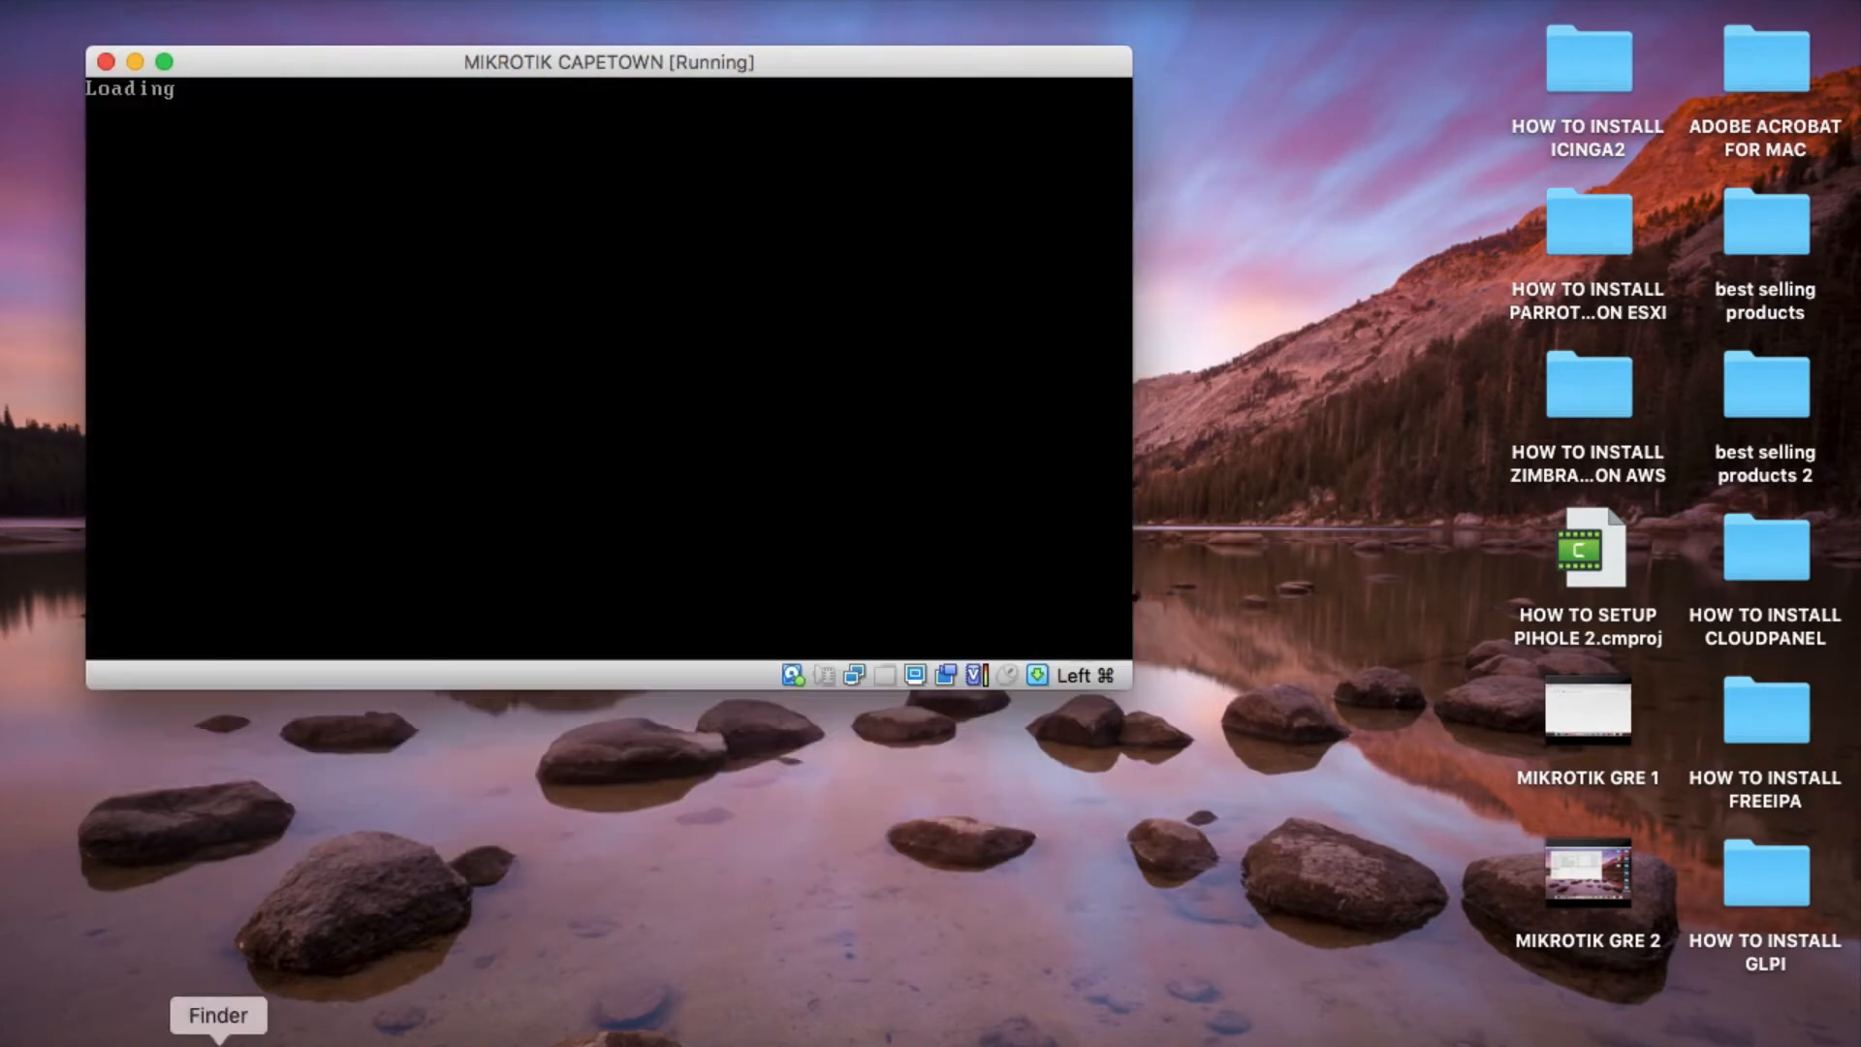
Launch winbox64.exe from the Downloads folder with Wine Stable, close Finder, and widen the Identity column in the neighbor list.
click(209, 1026)
right_click(428, 673)
mouse_move(659, 502)
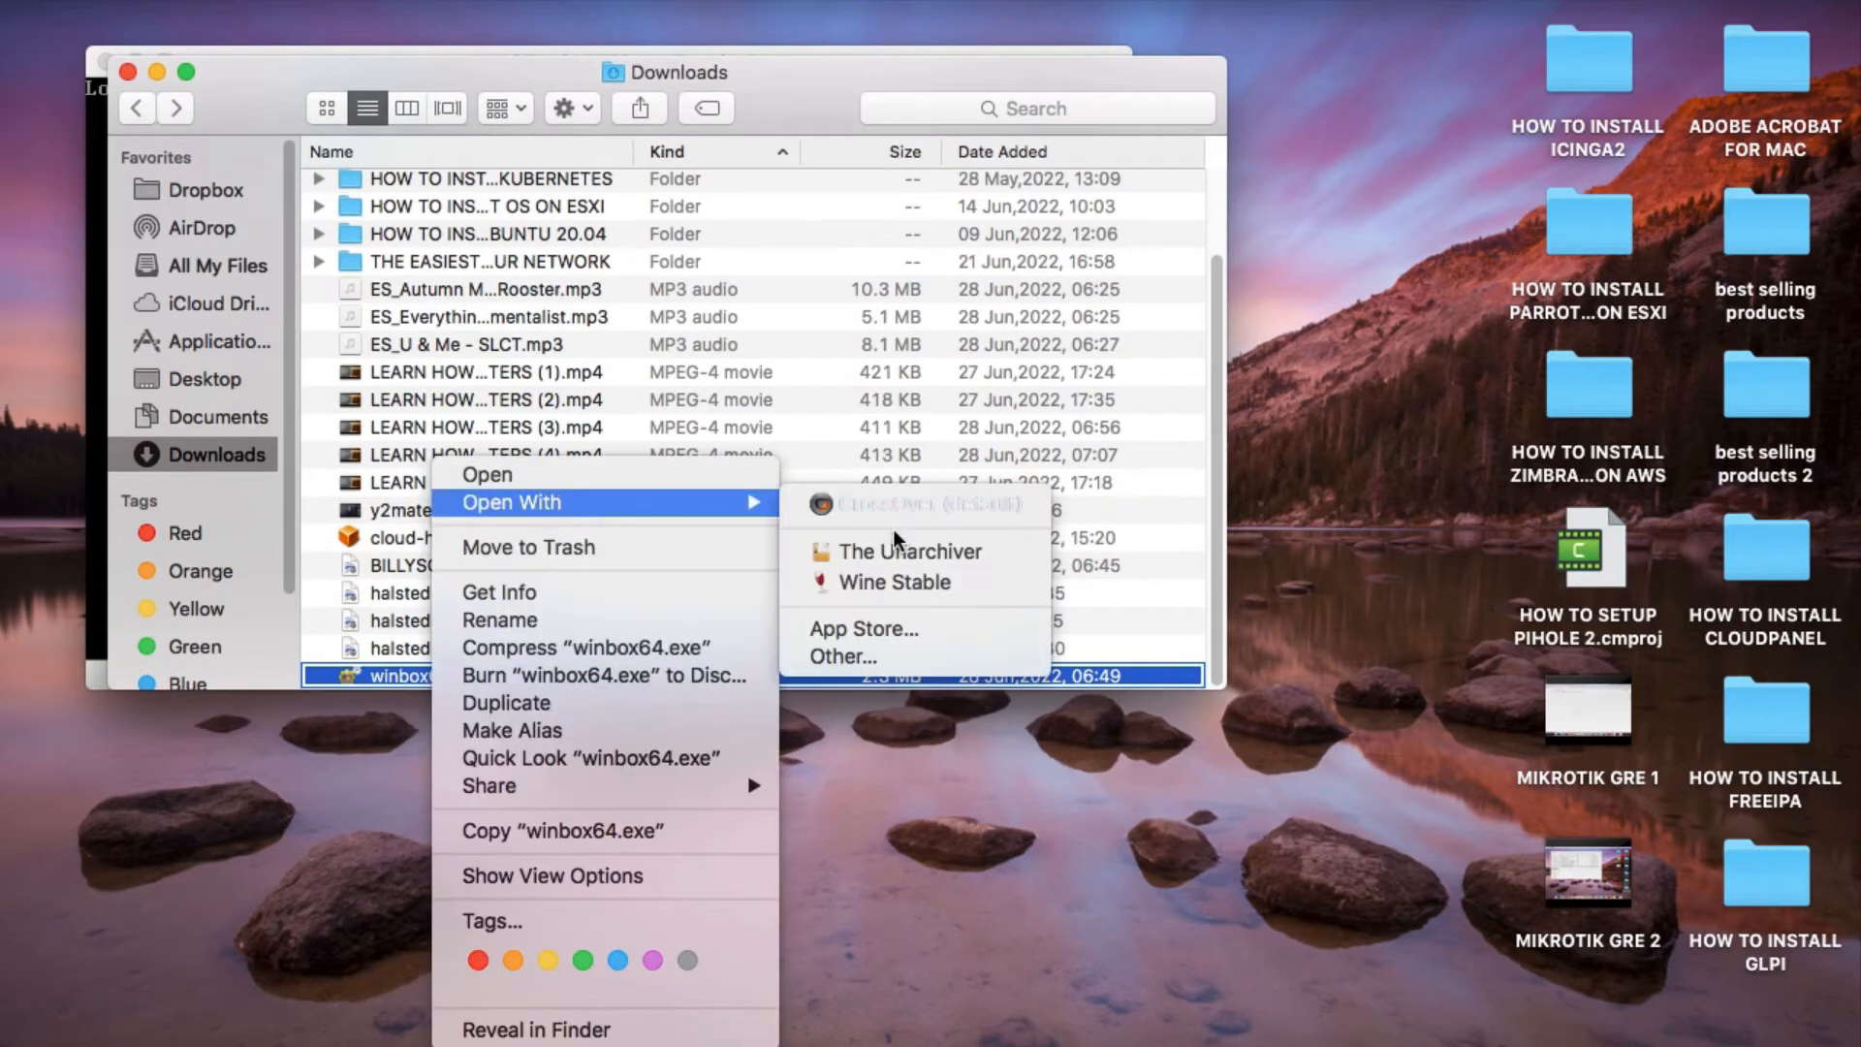
click(934, 585)
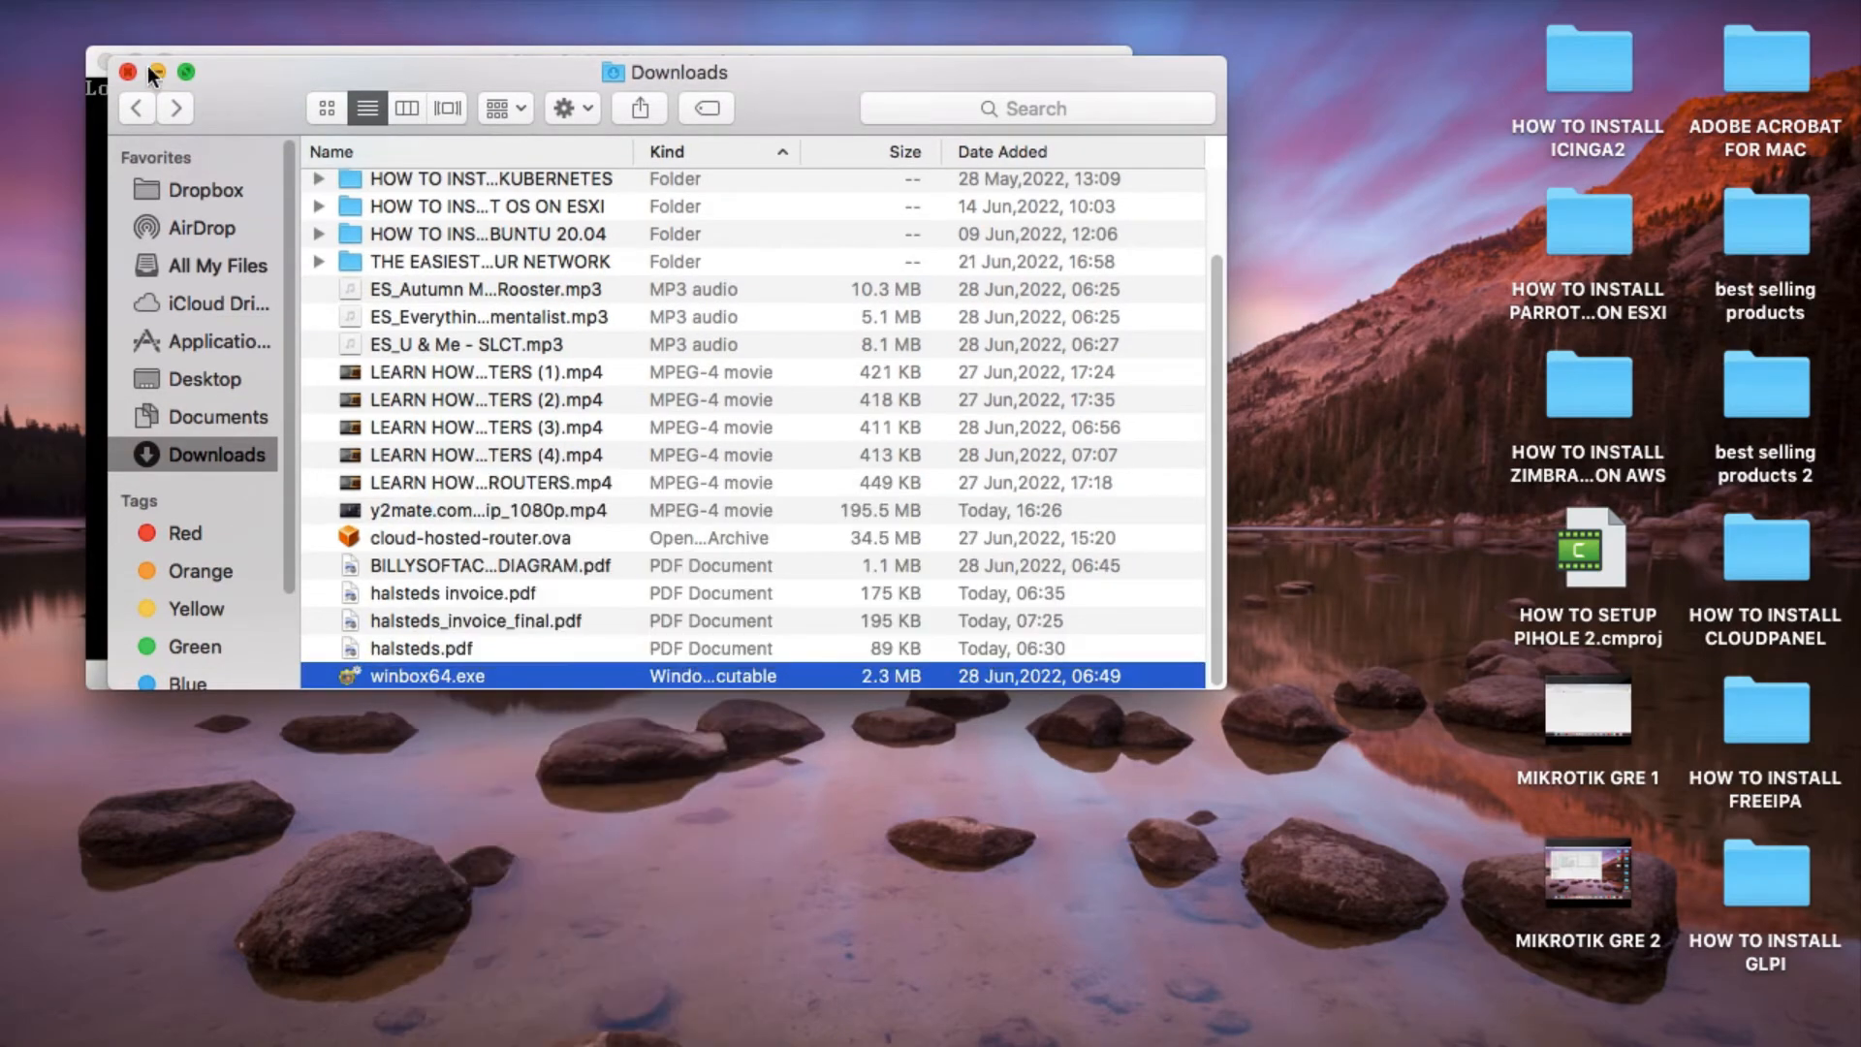
click(127, 71)
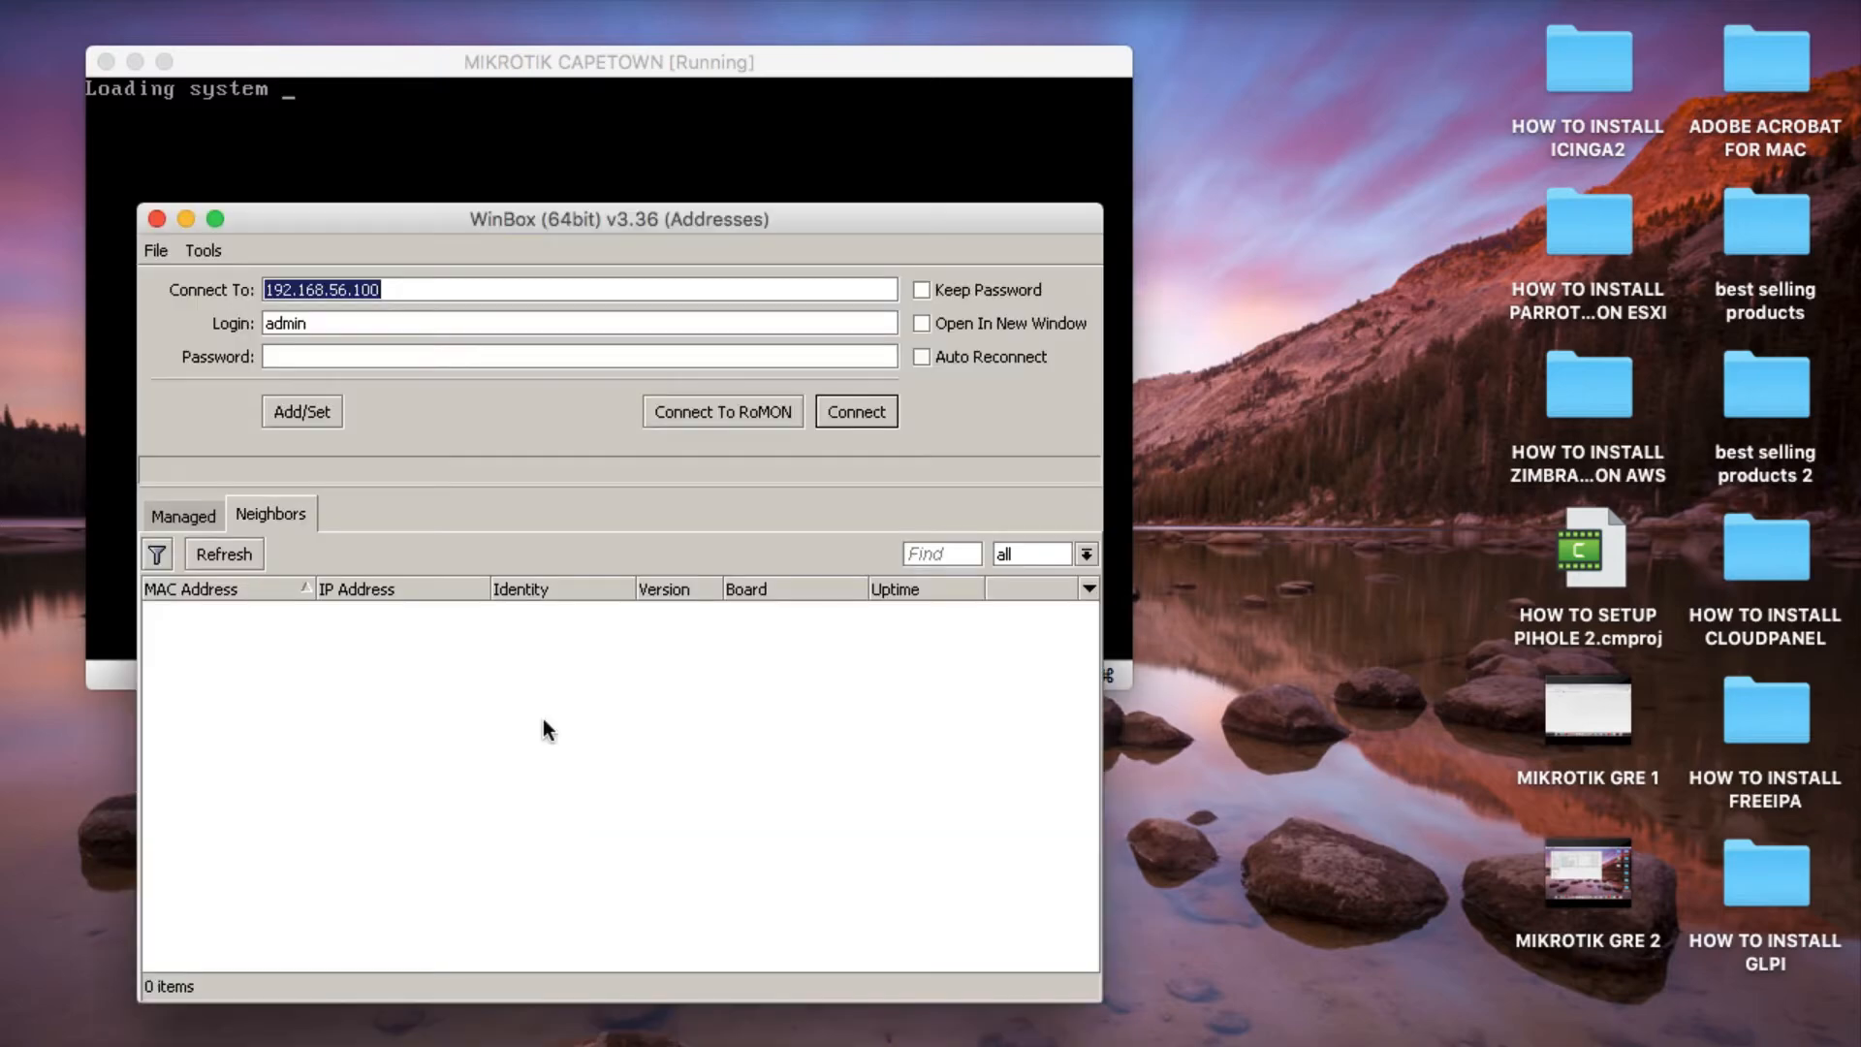
drag(324, 207, 482, 224)
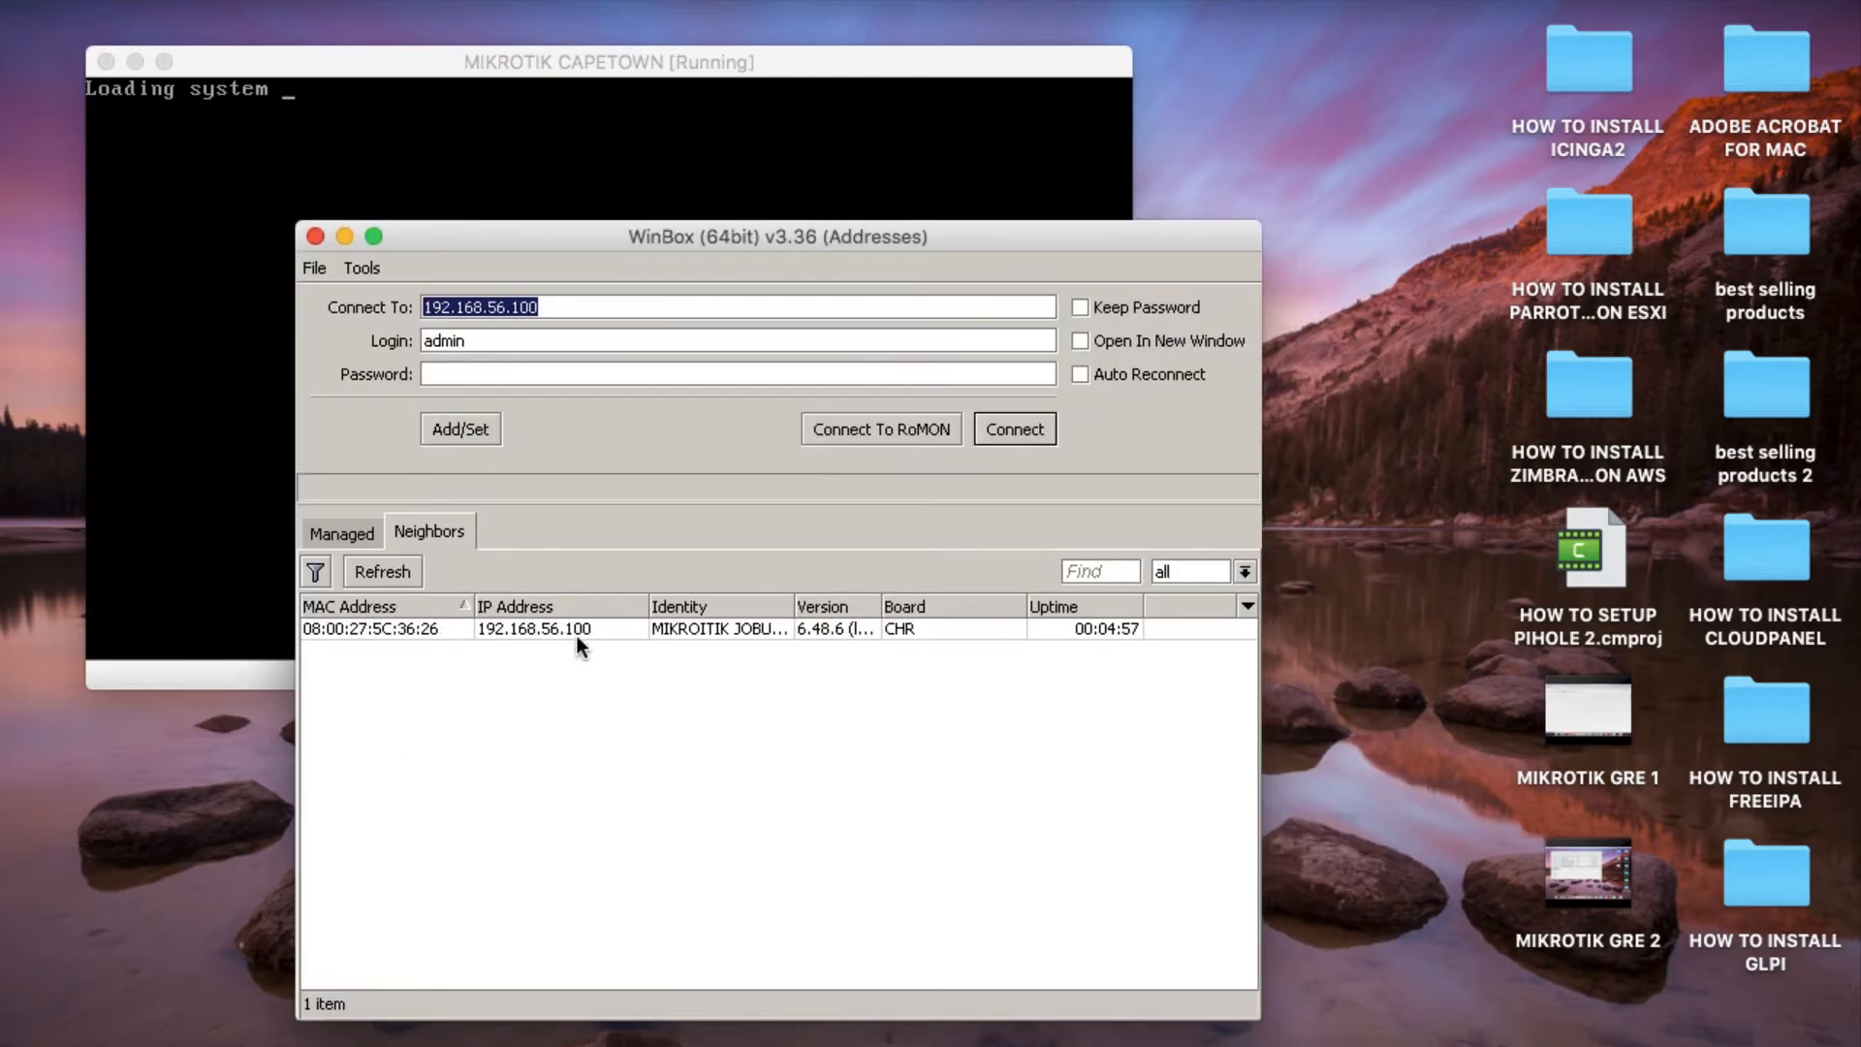
drag(795, 600, 903, 600)
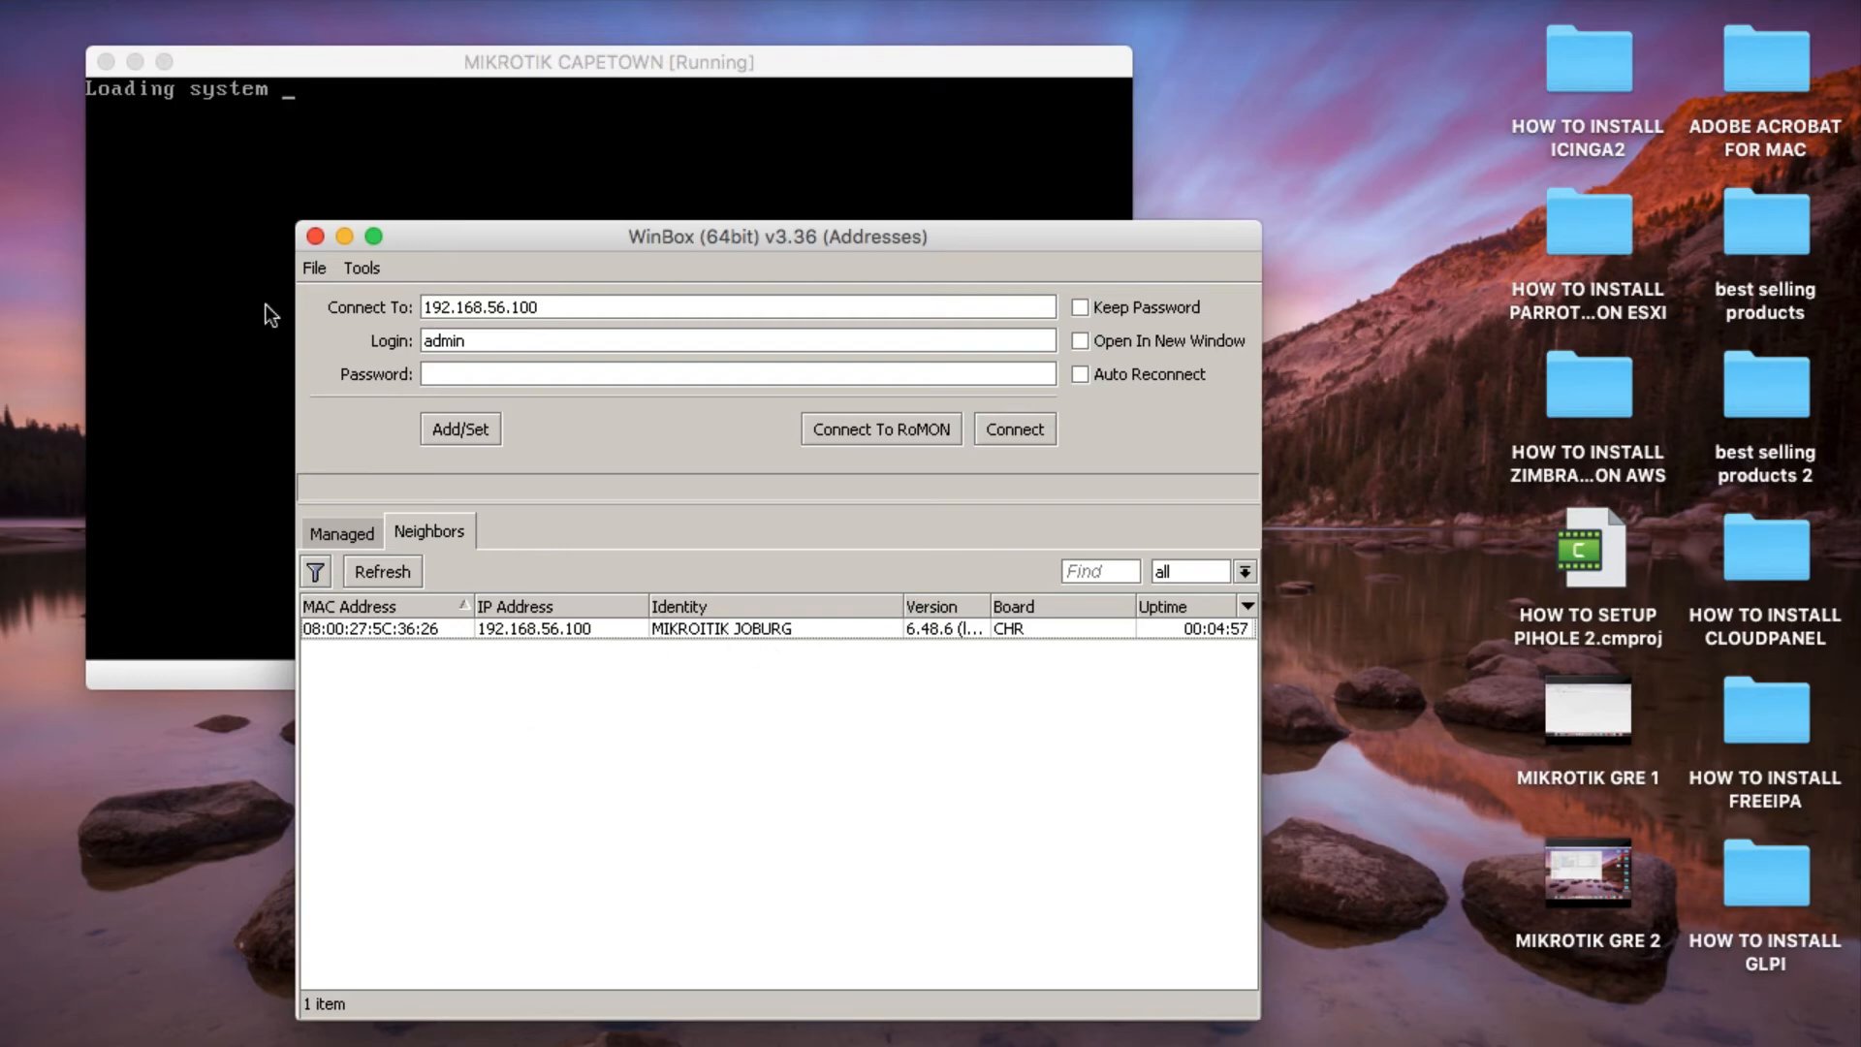
Log in to the MIKROTIK CAPETOWN console as admin and decline to view the software license.
click(216, 329)
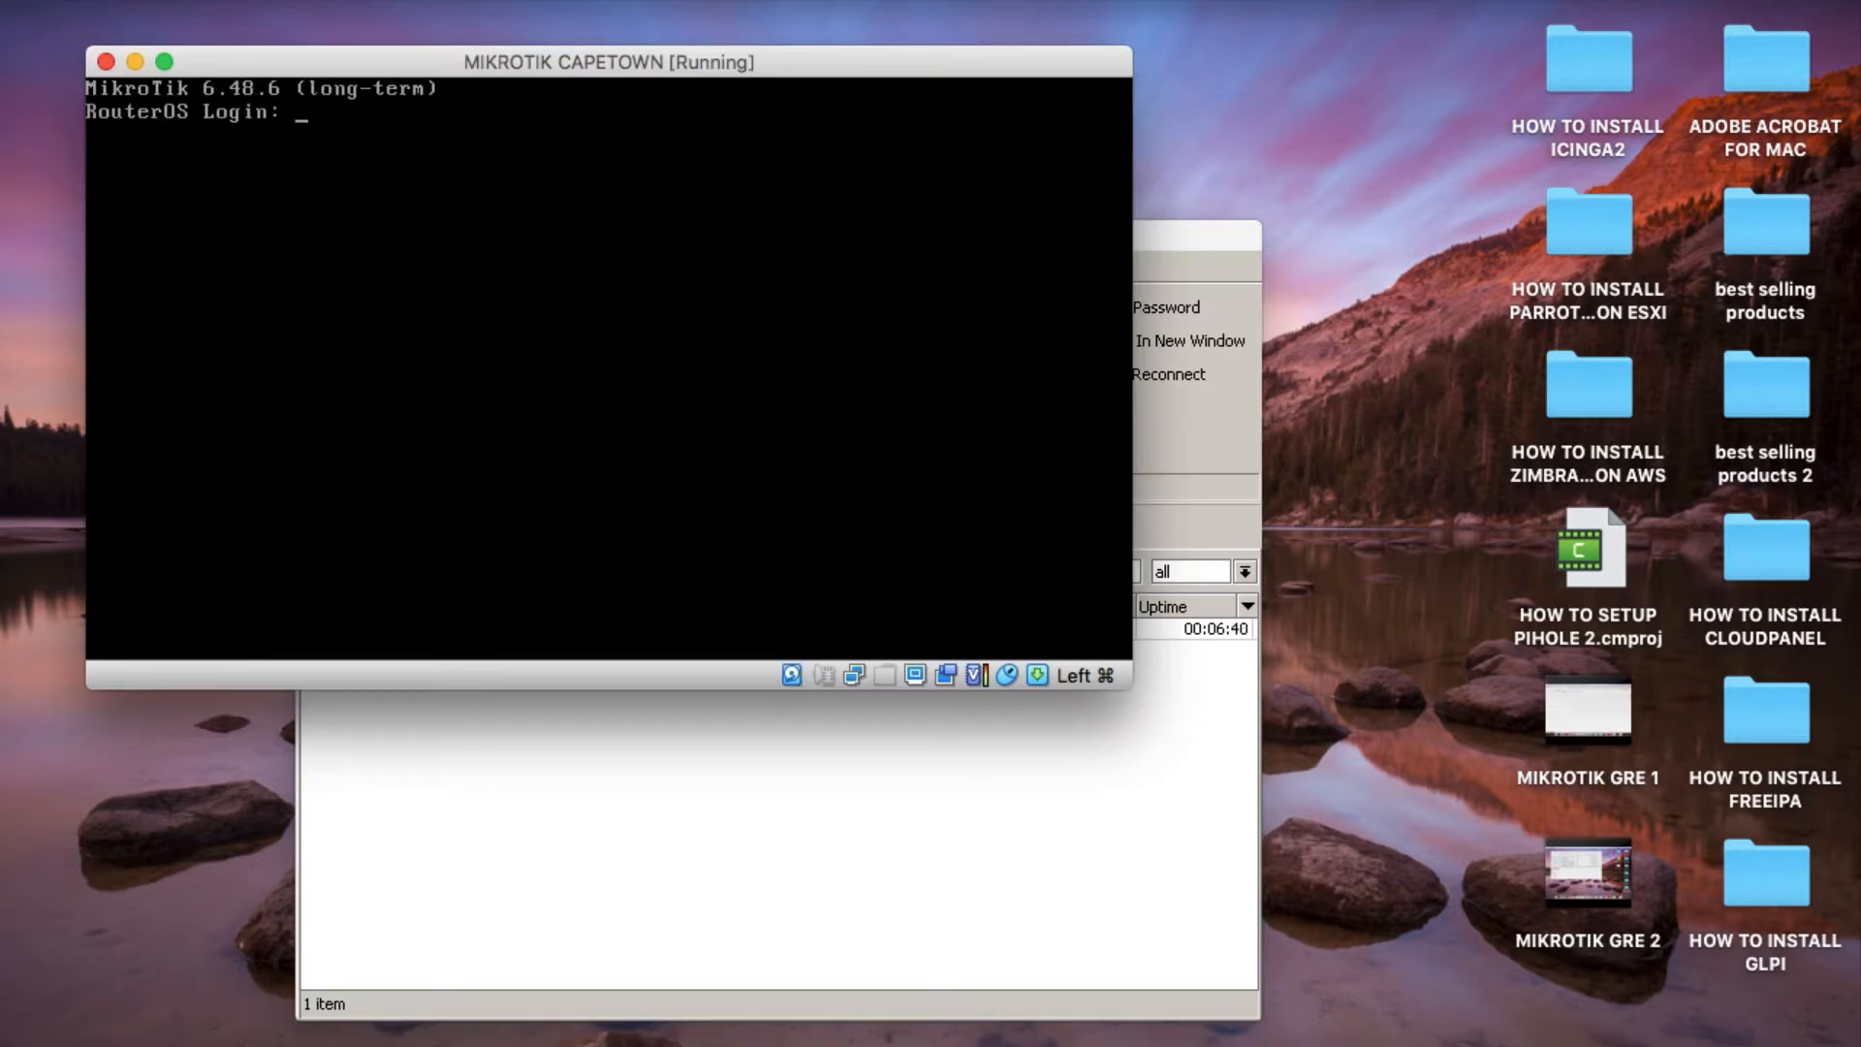
text(admin)
key(Return)
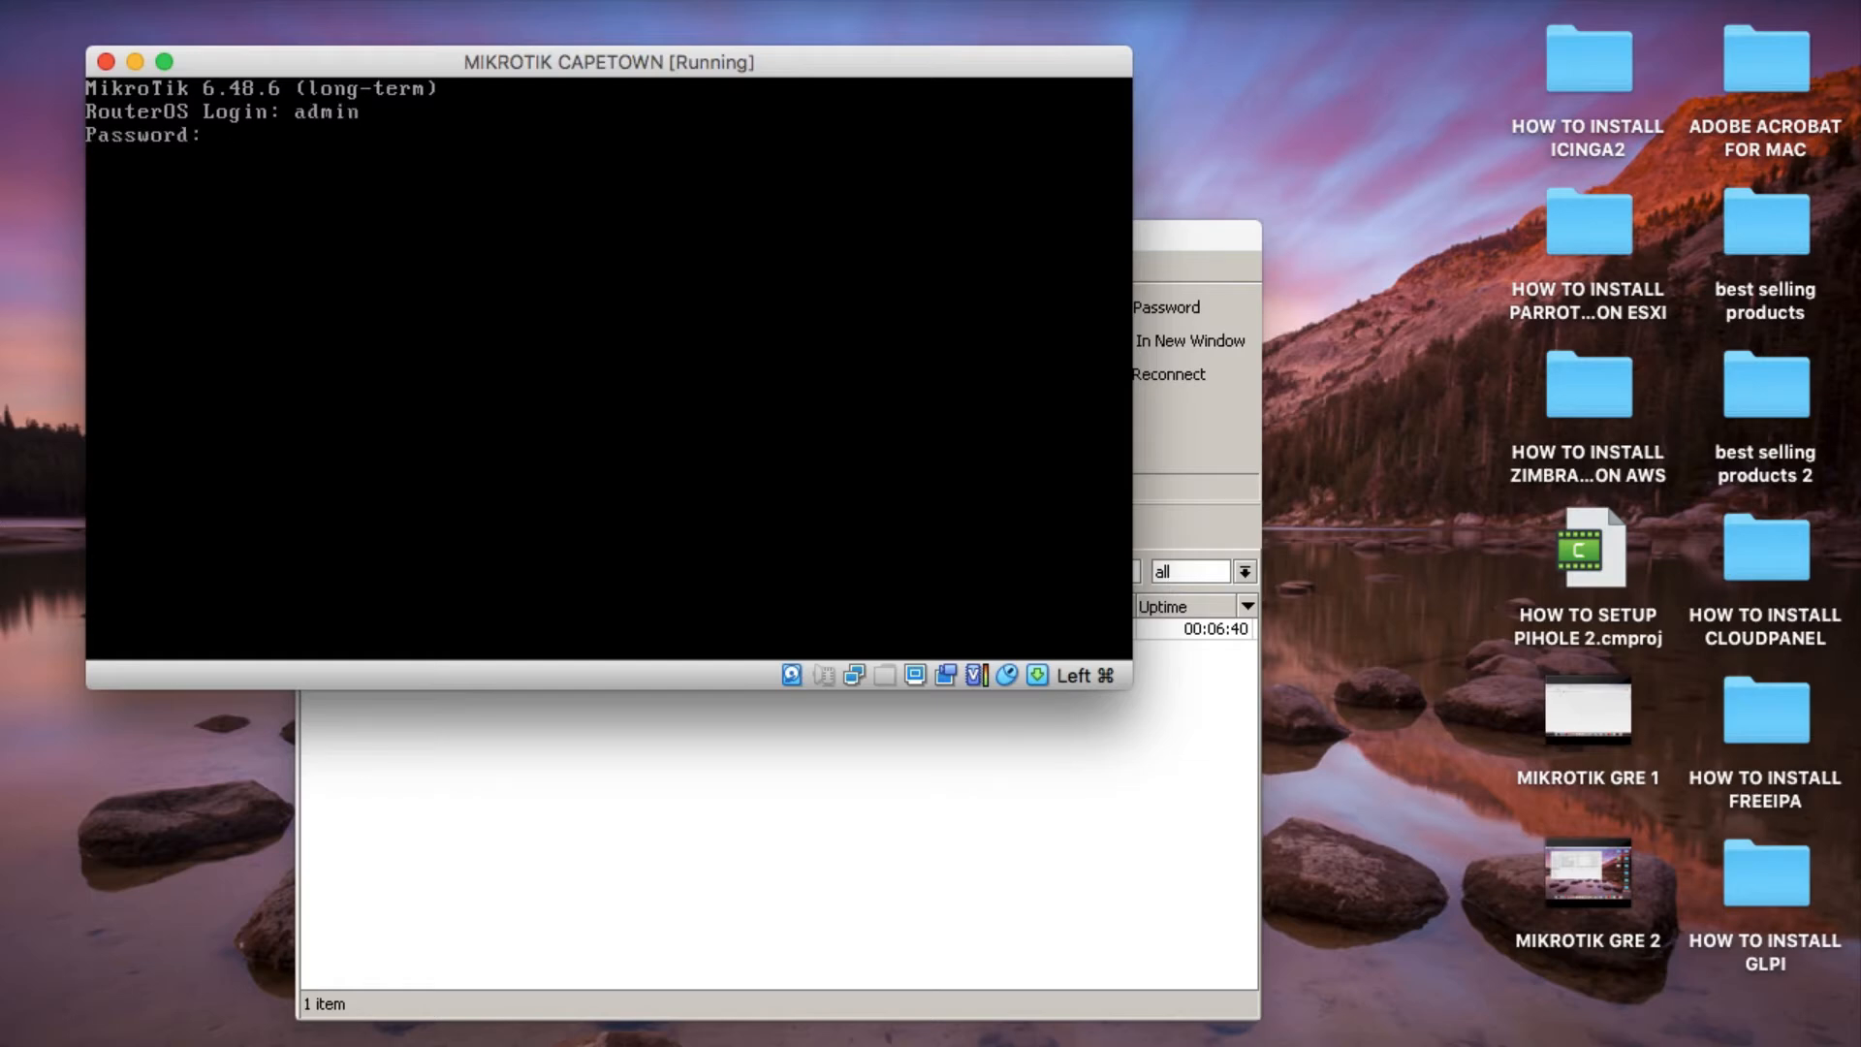
text(n)
key(Return)
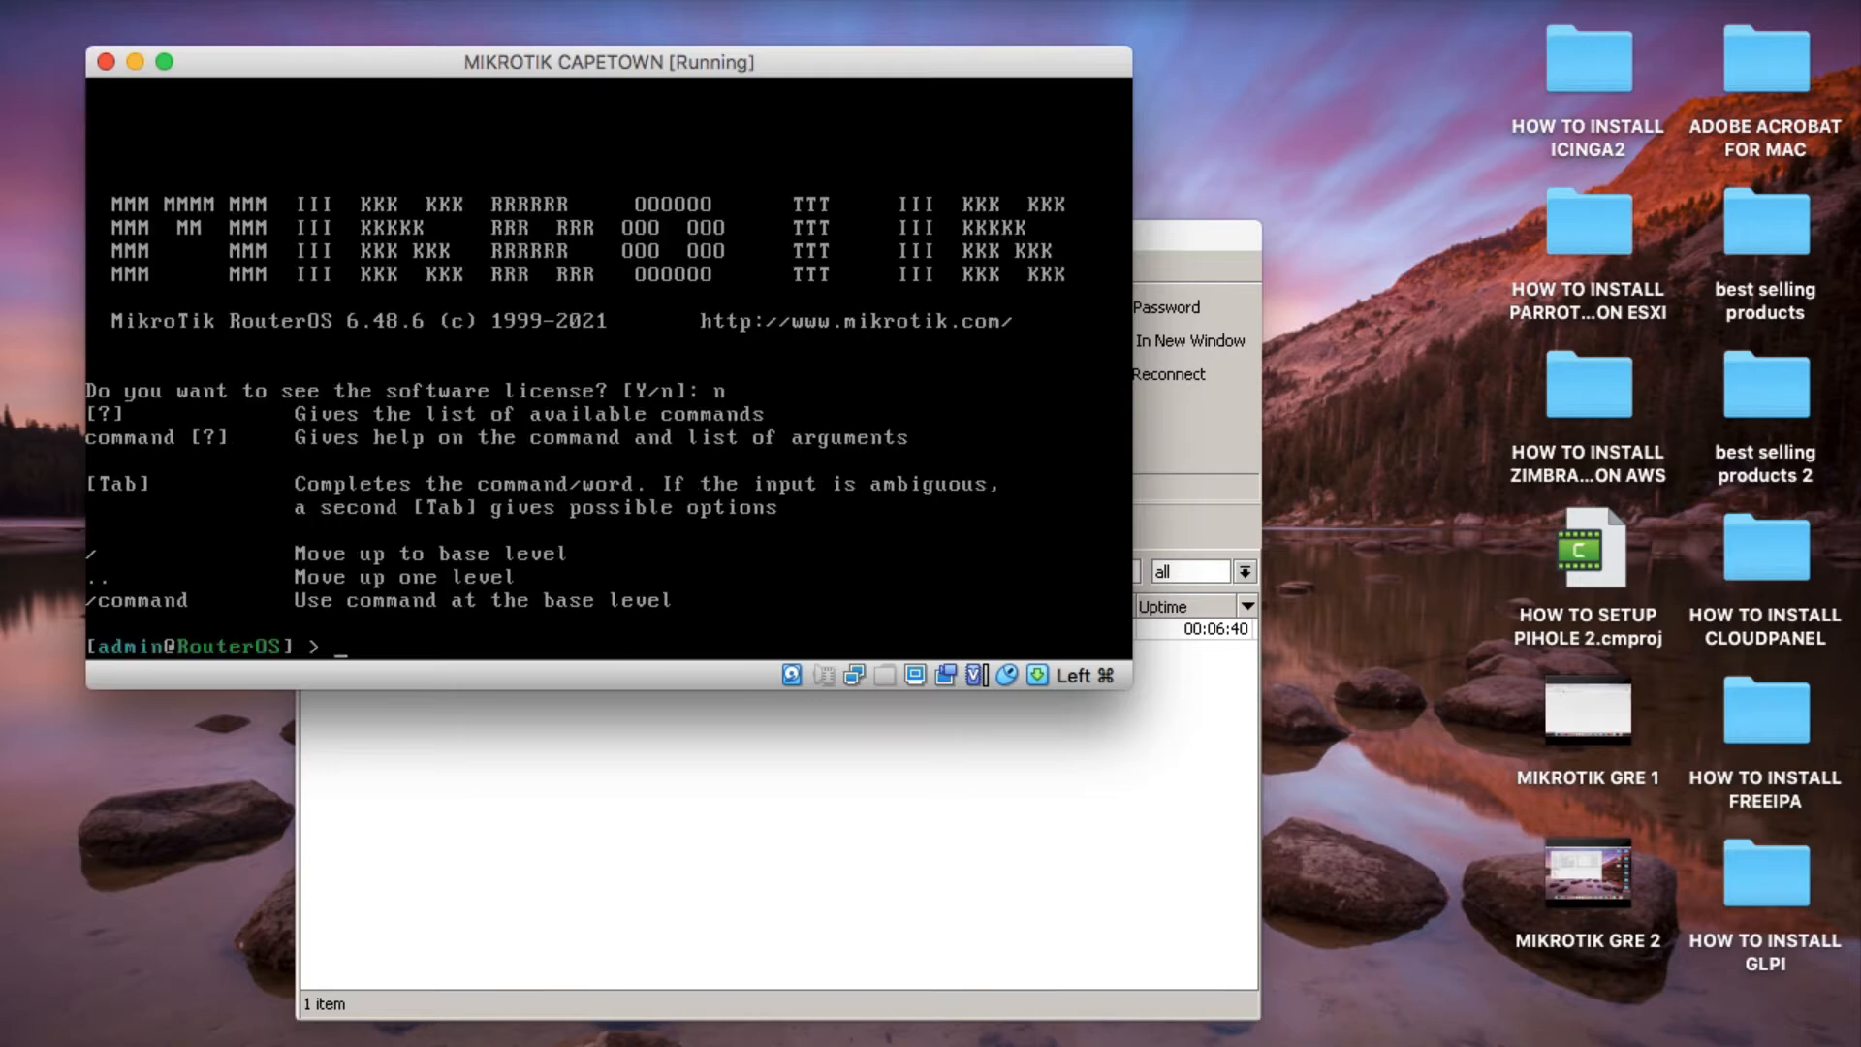
key(Return)
Print the Cape Town router's IP addresses.
key(Return)
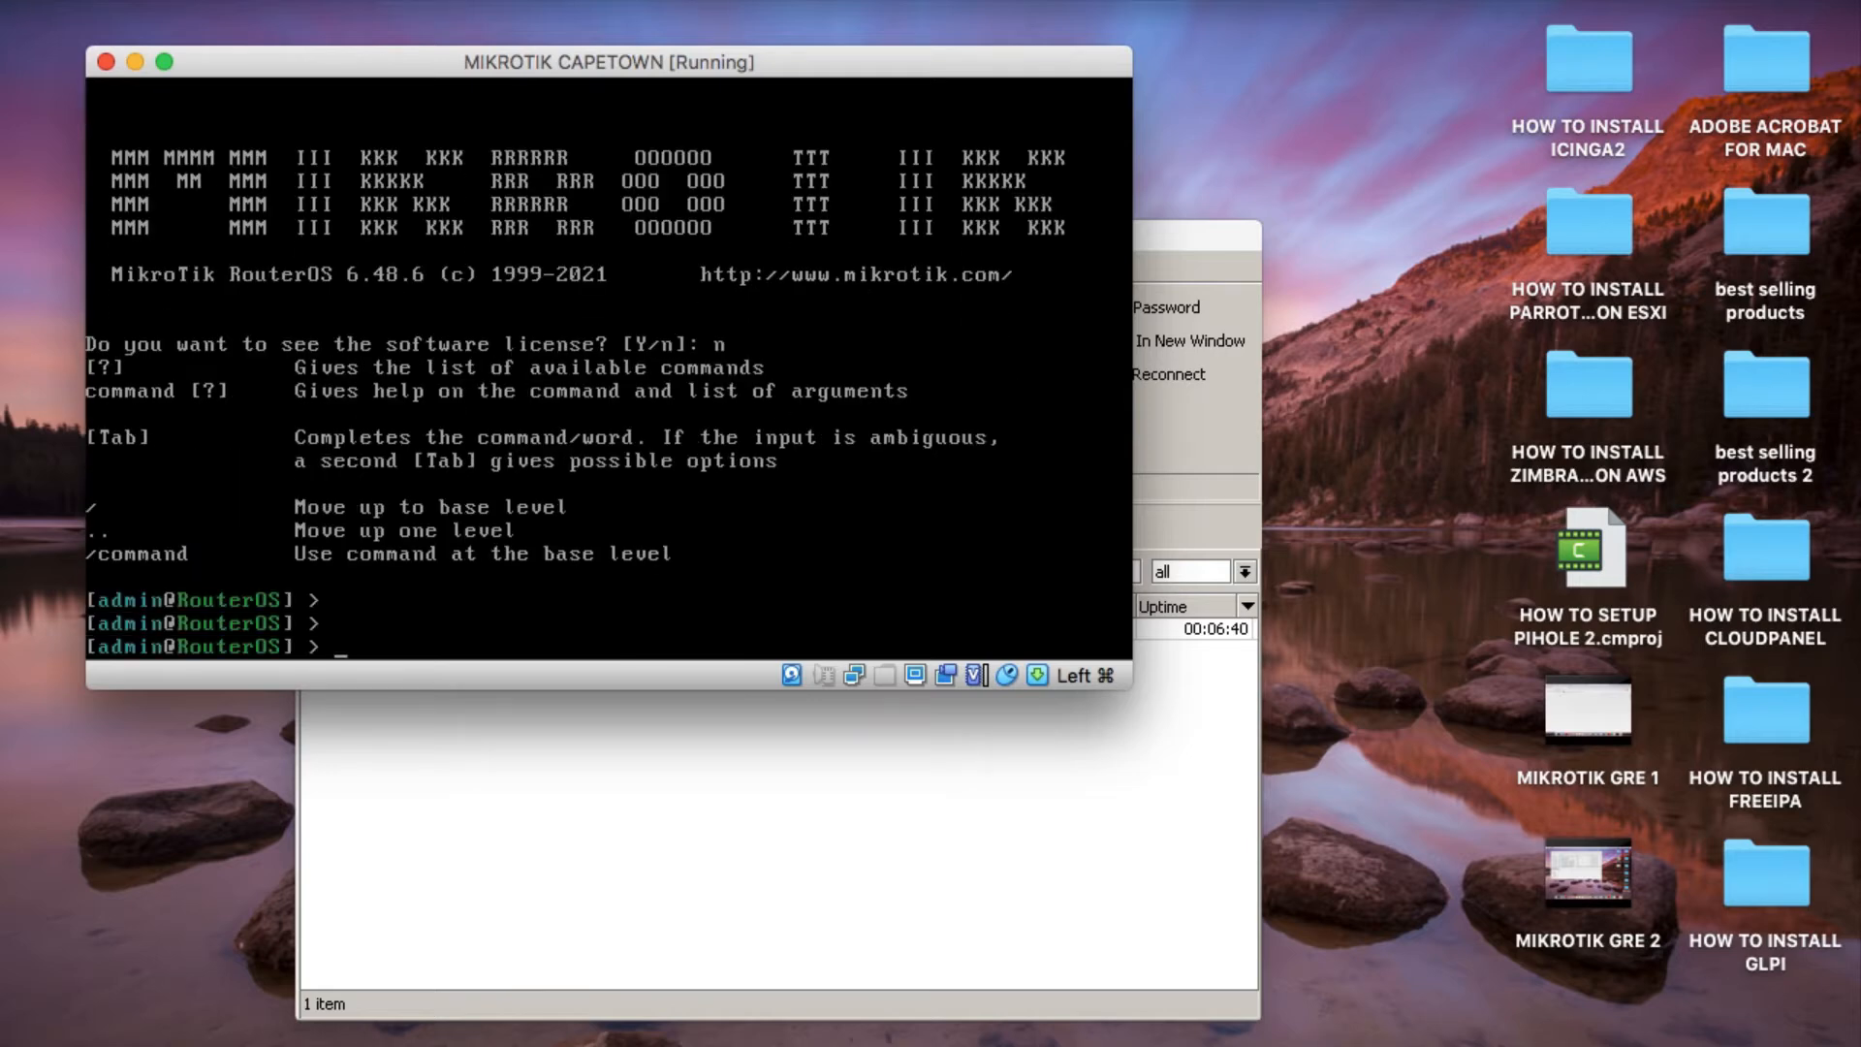
text(ip address print)
key(Return)
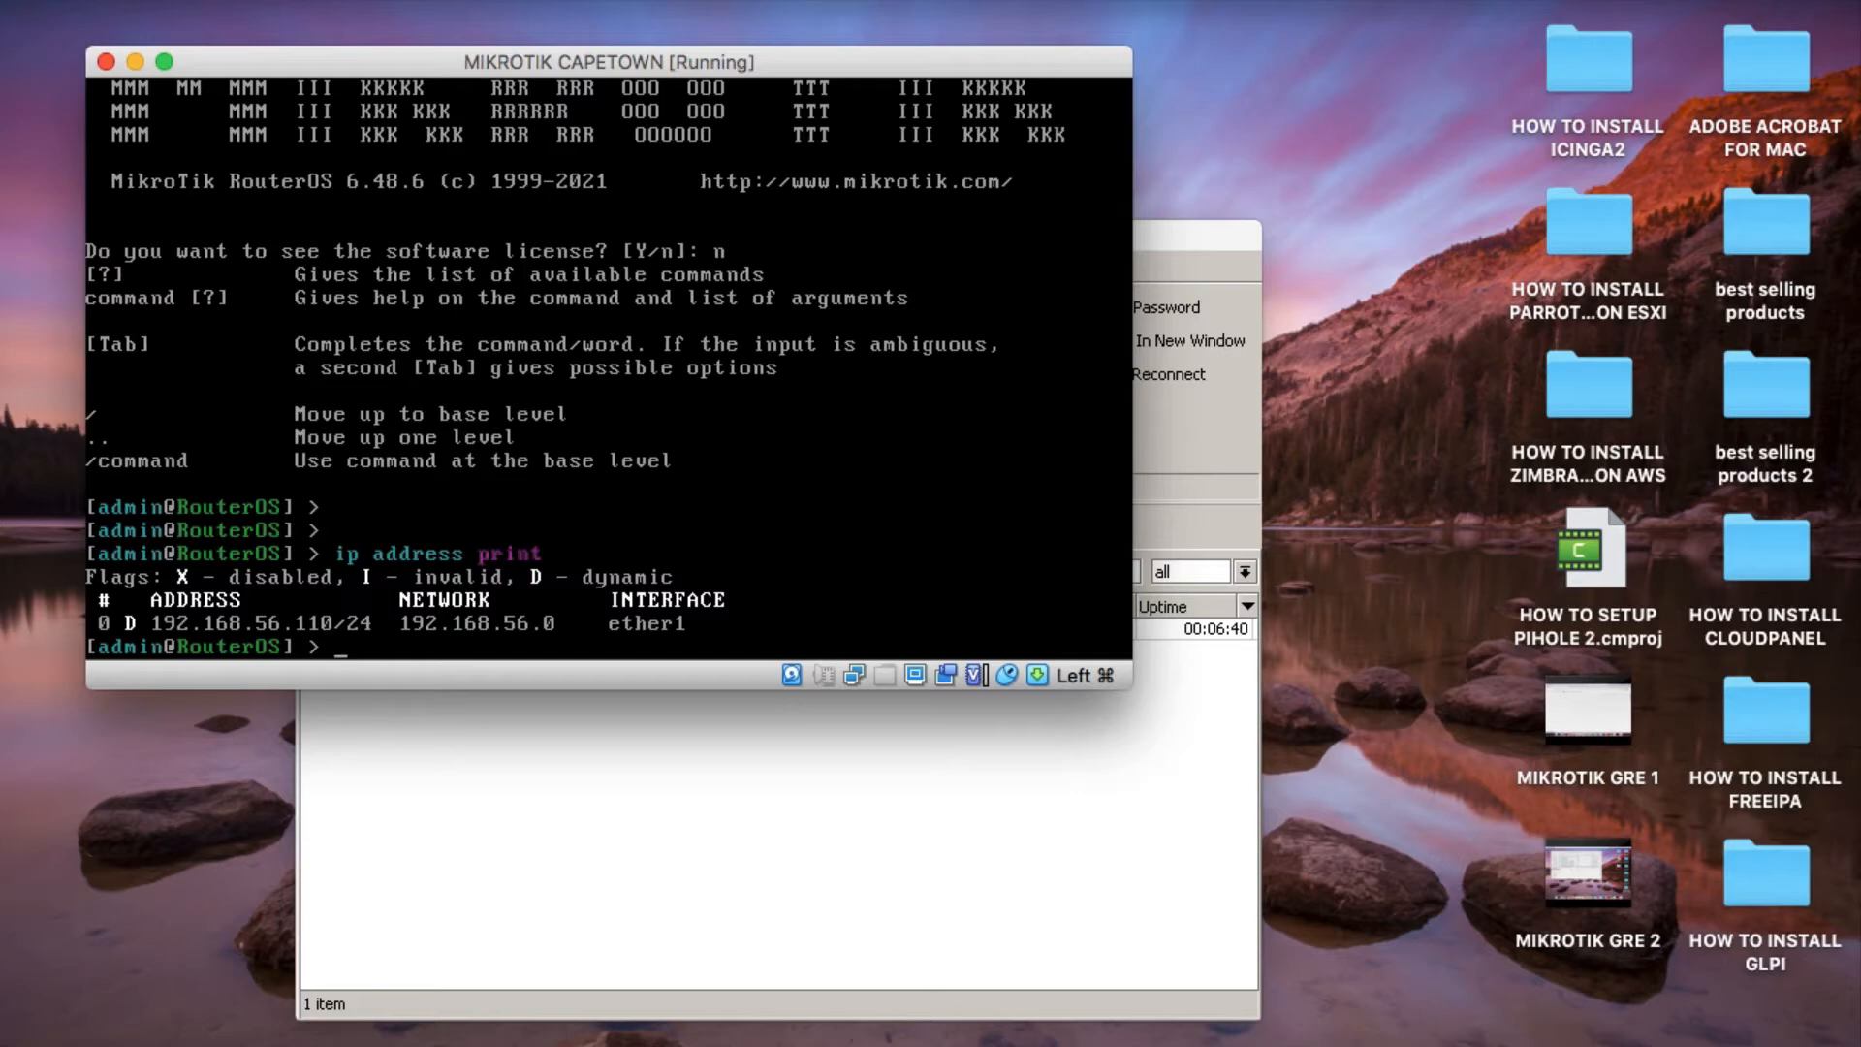
Remove IP address entry 0 from the Cape Town router and print the address list again.
text(ip address remove)
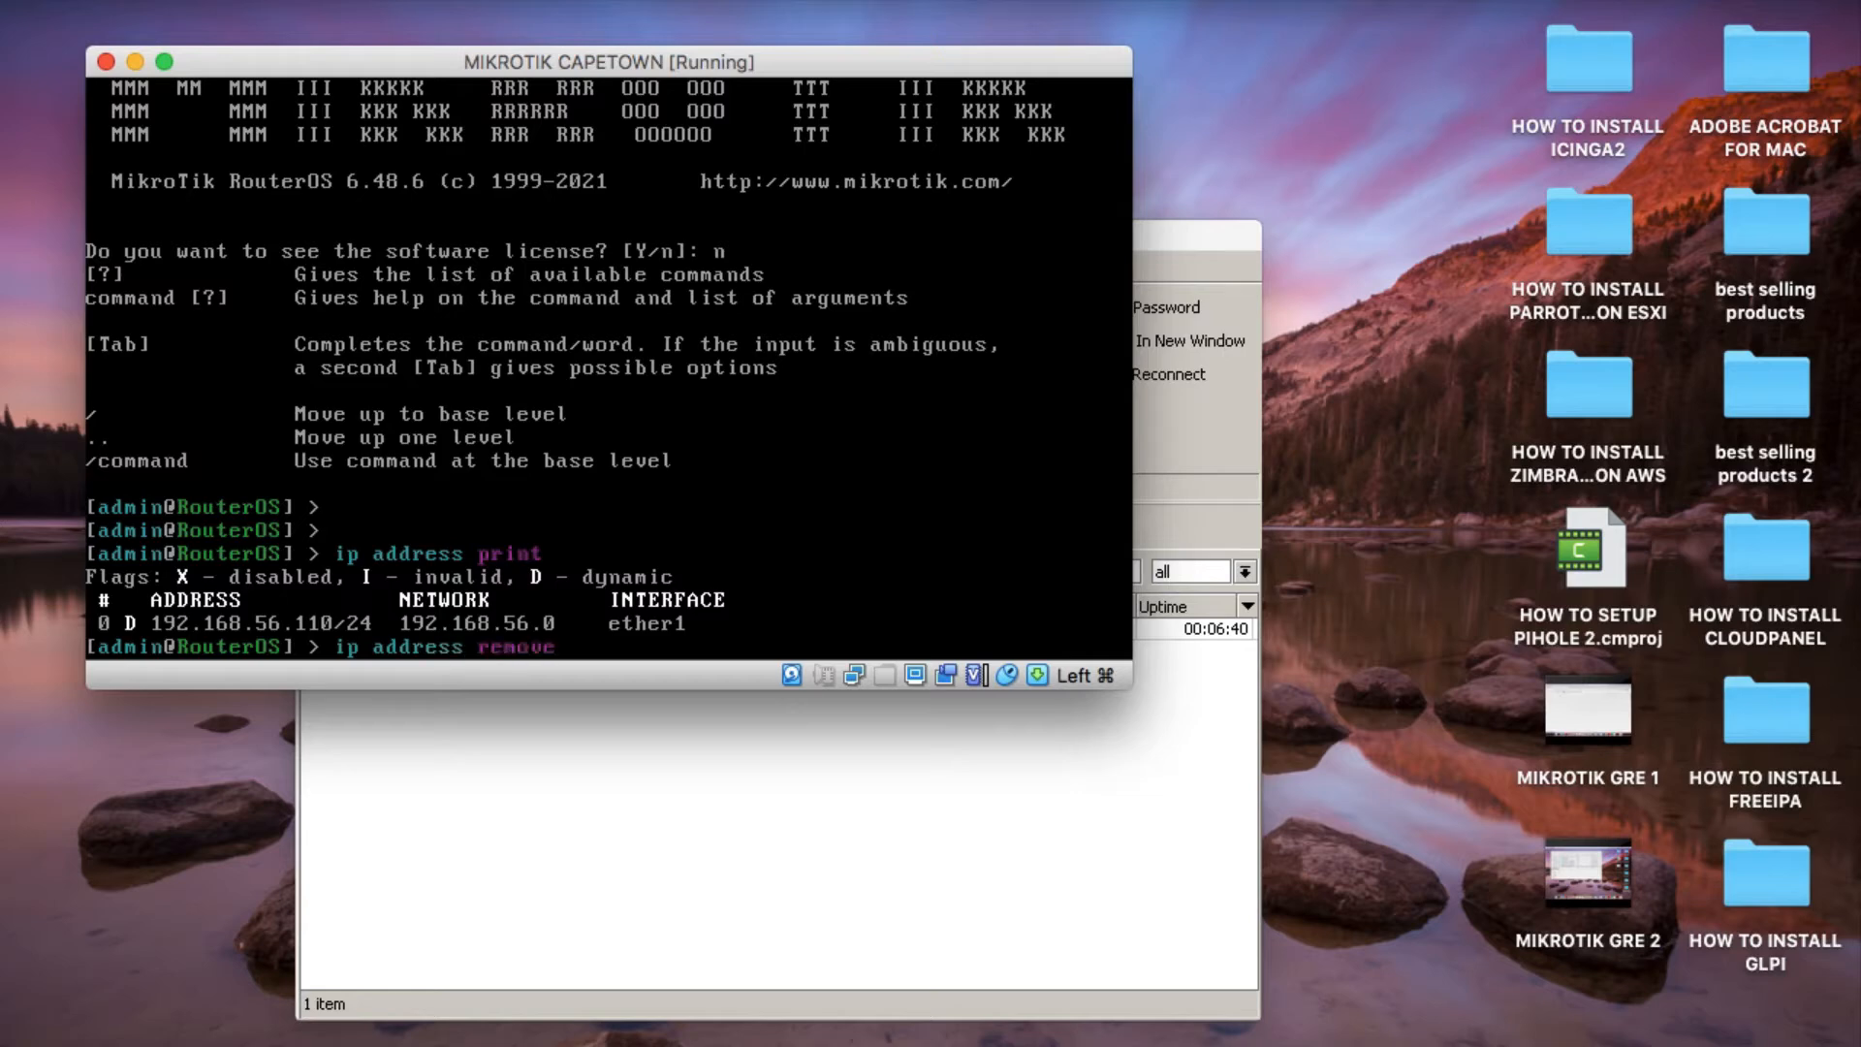
text(               0)
key(Return)
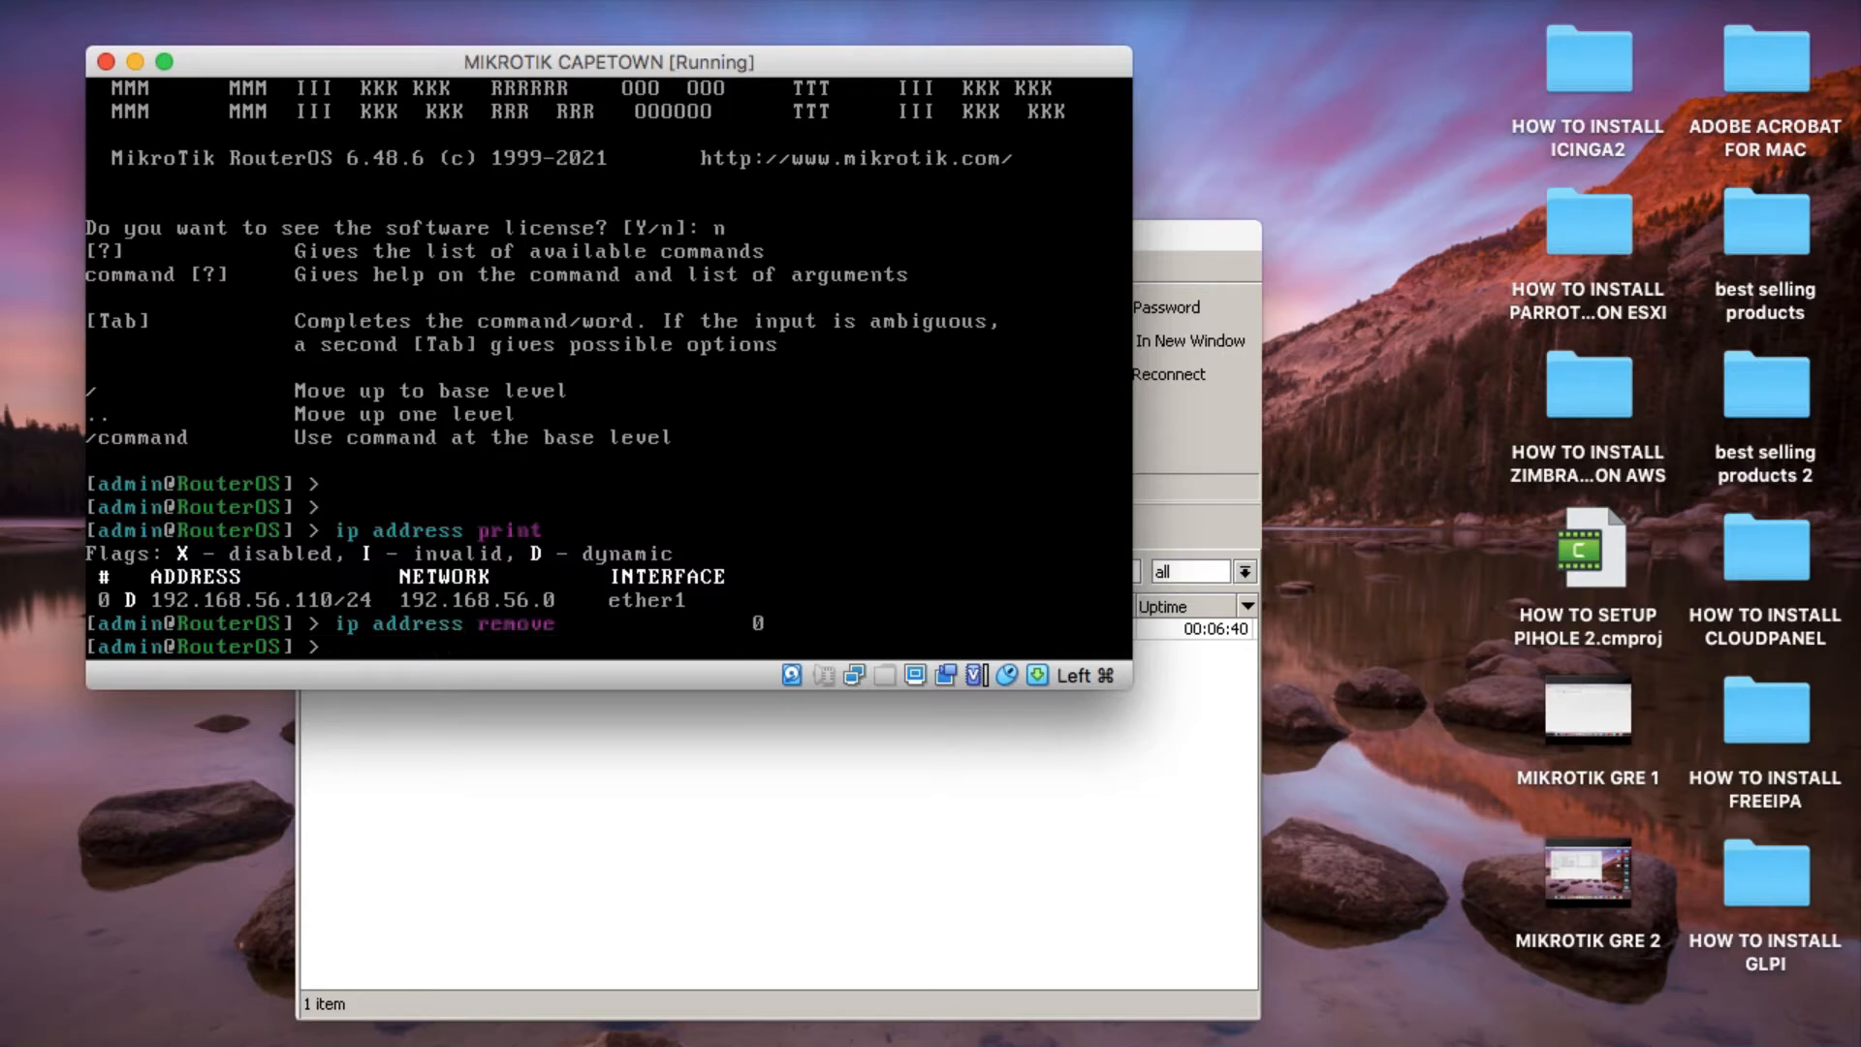
key(Up)
key(Up)
key(Return)
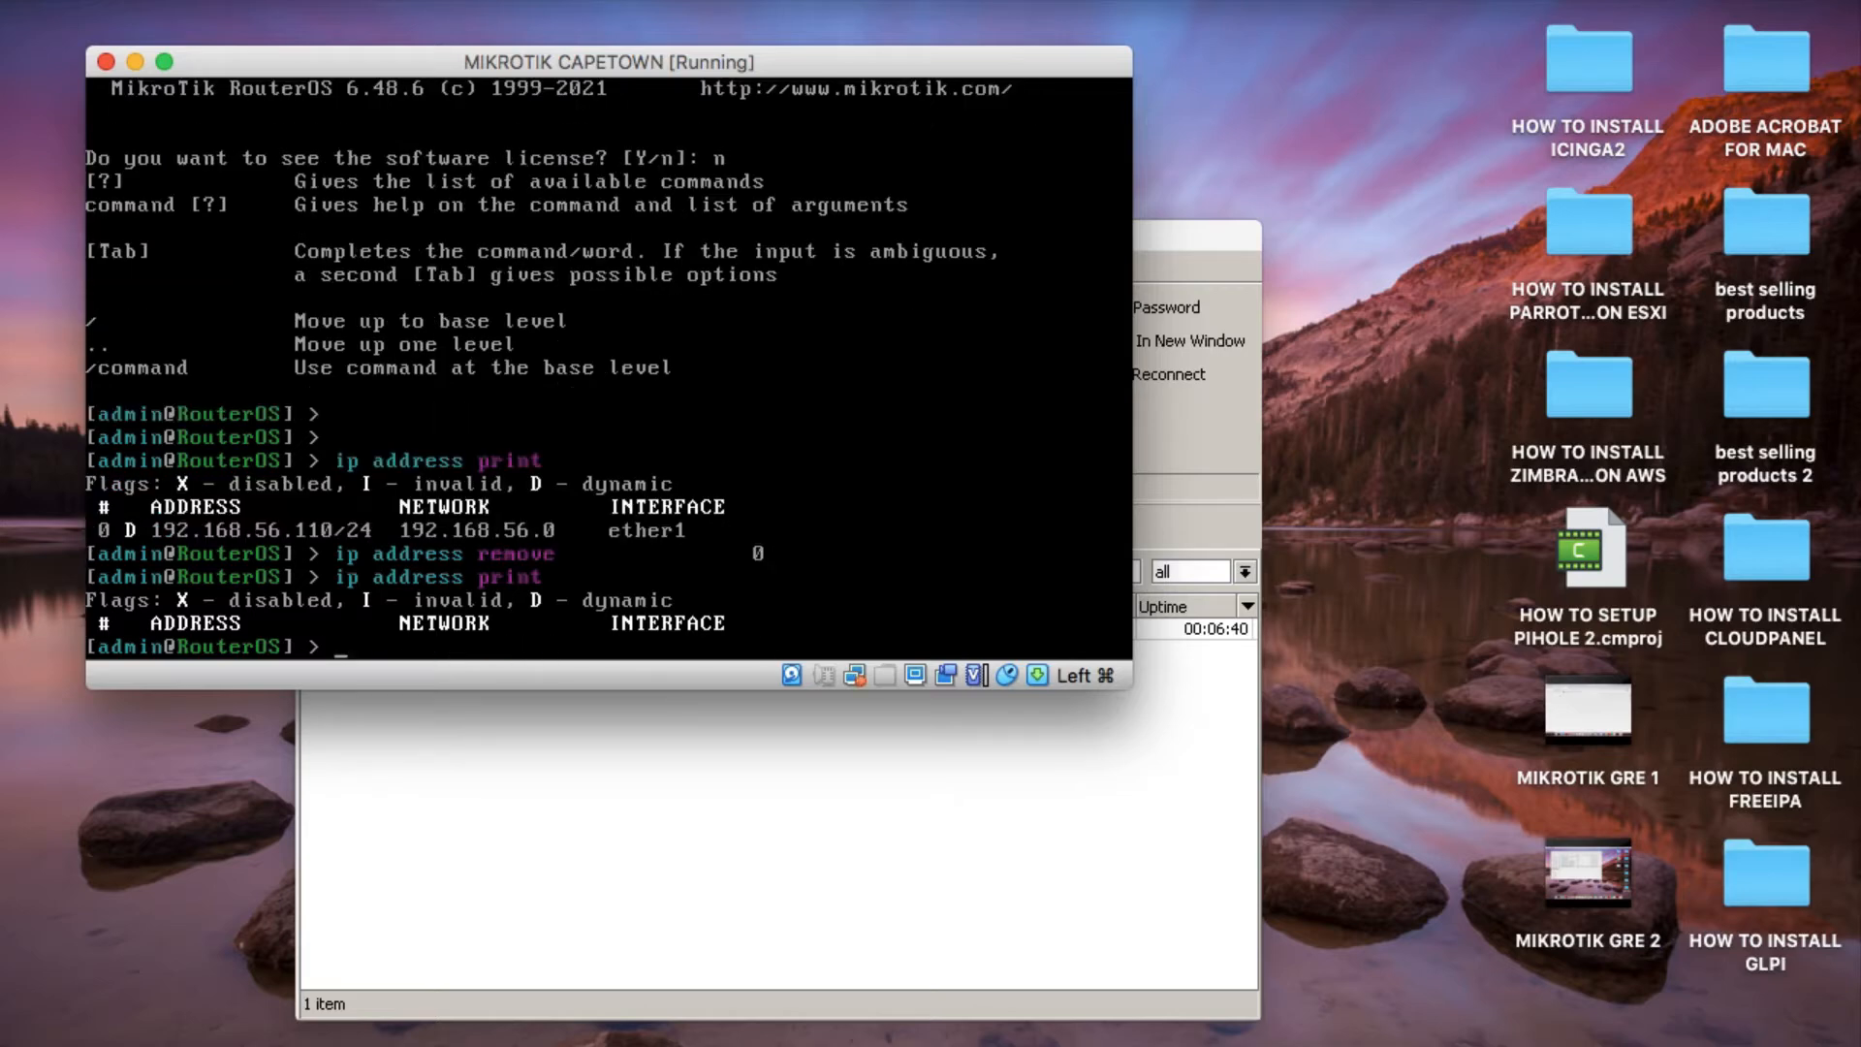
key(Return)
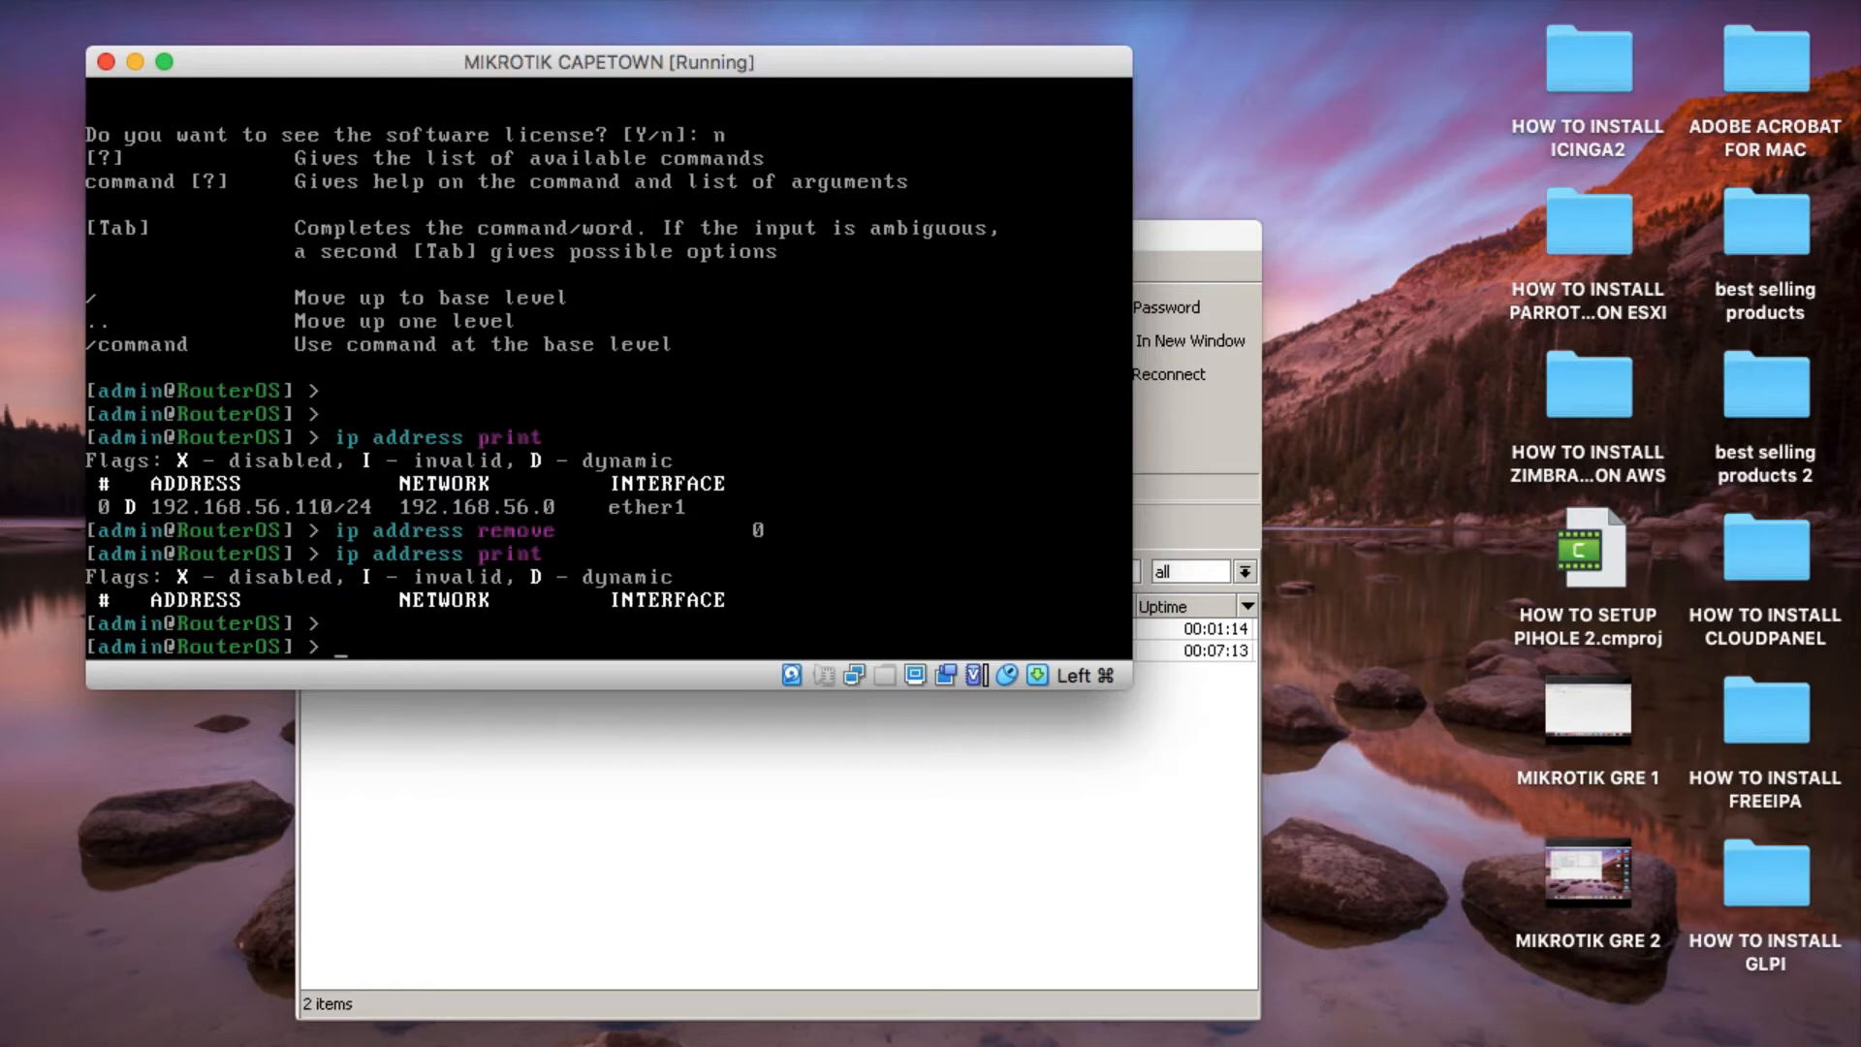
Check the GRE tunnel network diagram for the Cape Town router's WAN address, then return to its console.
click(1376, 1035)
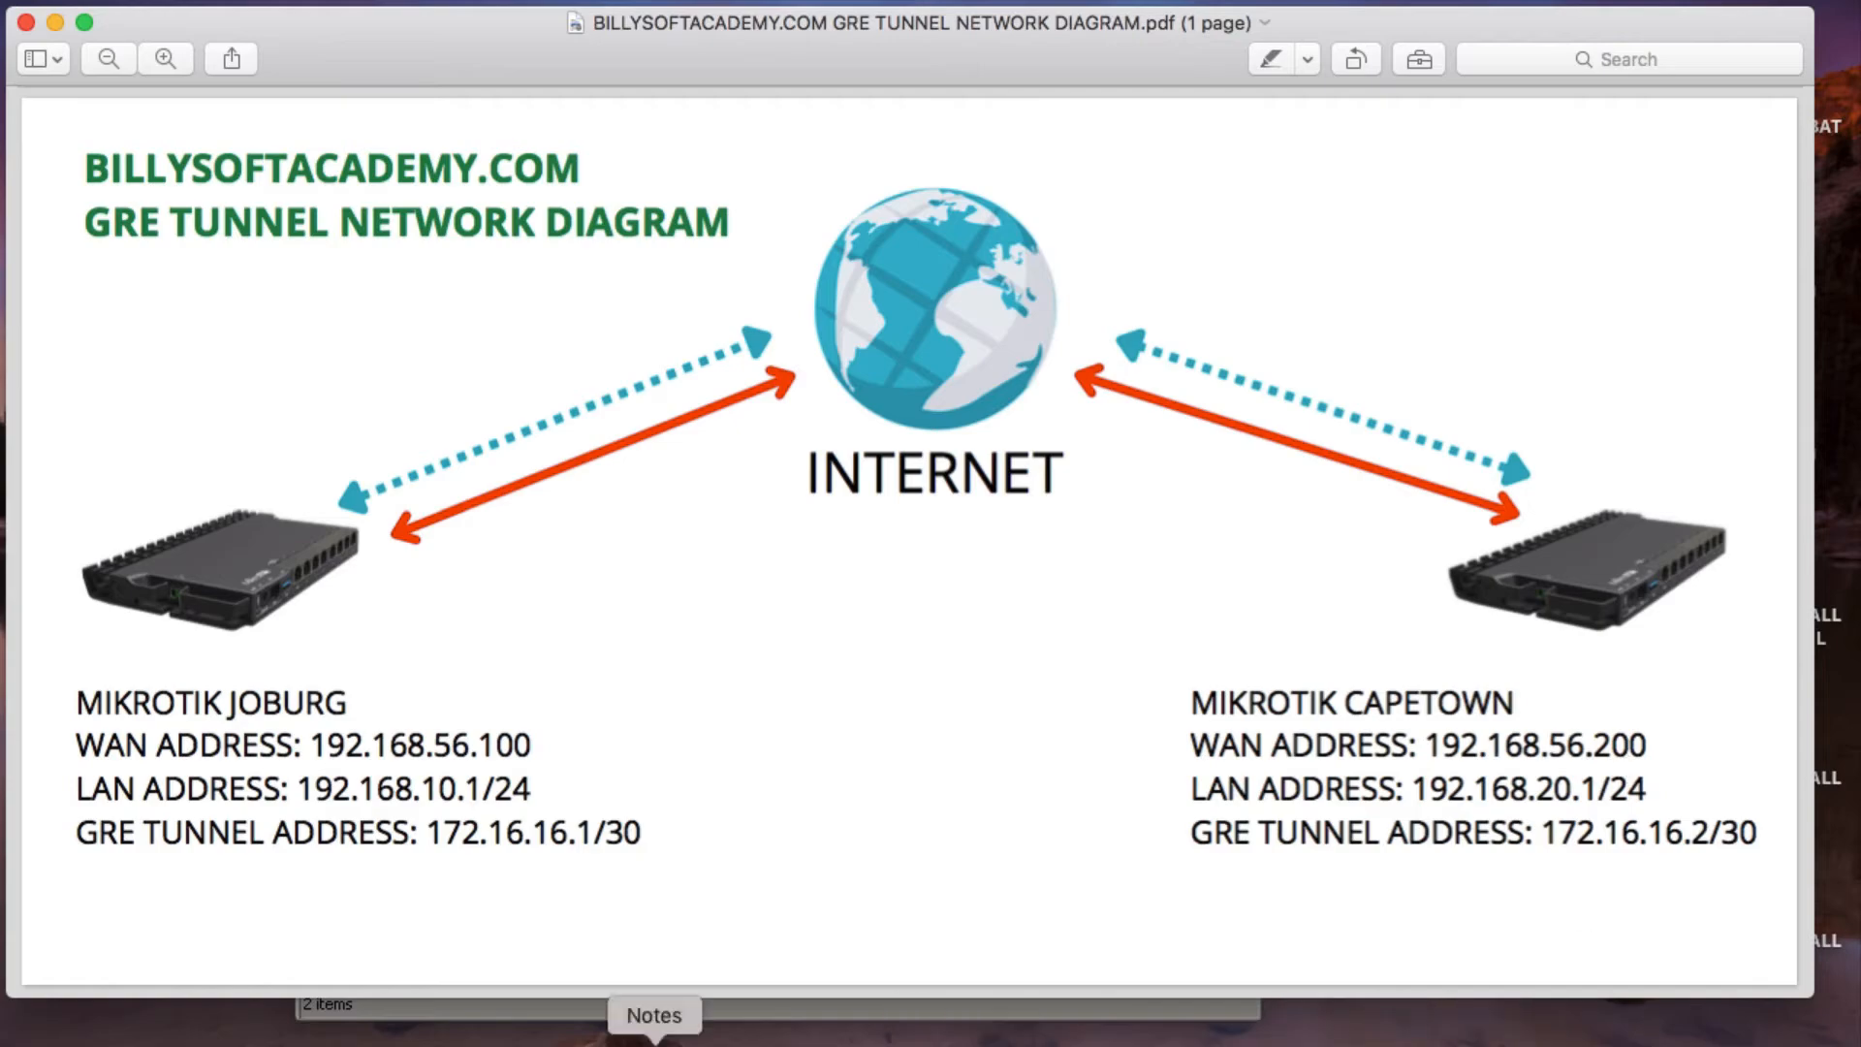
click(56, 22)
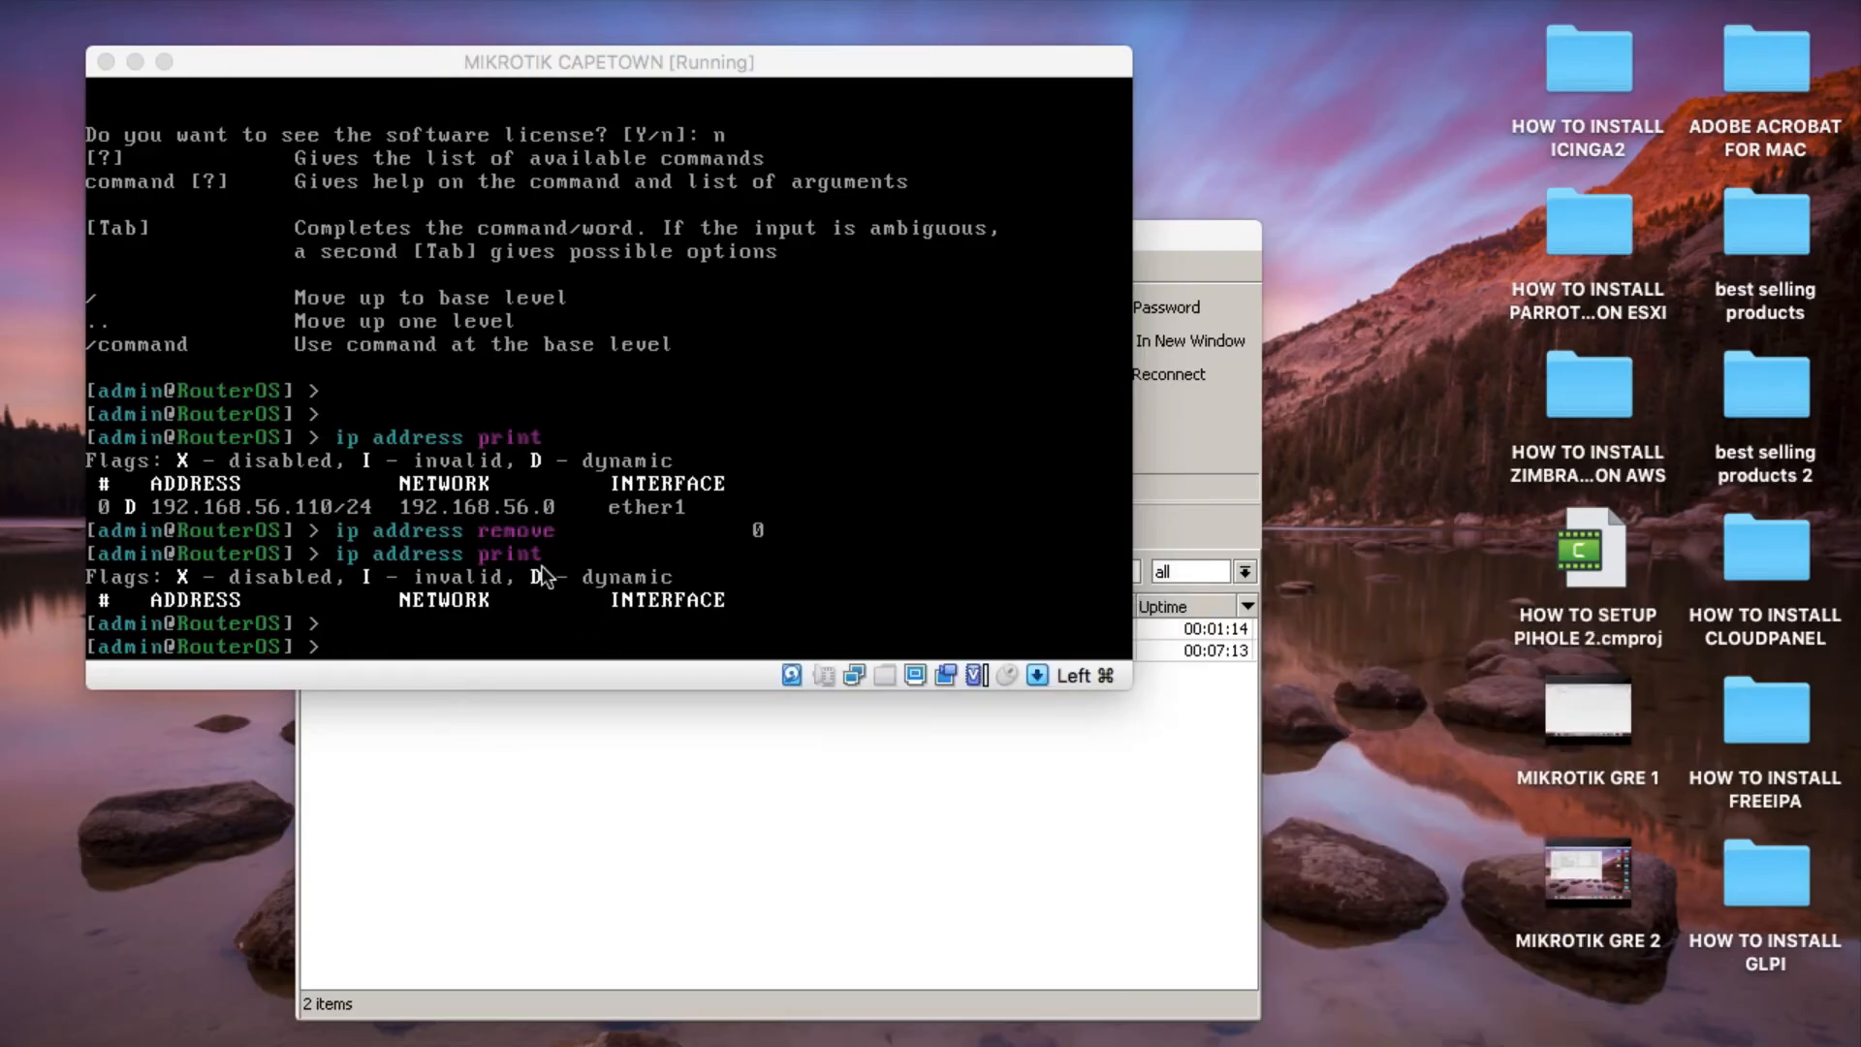
click(459, 556)
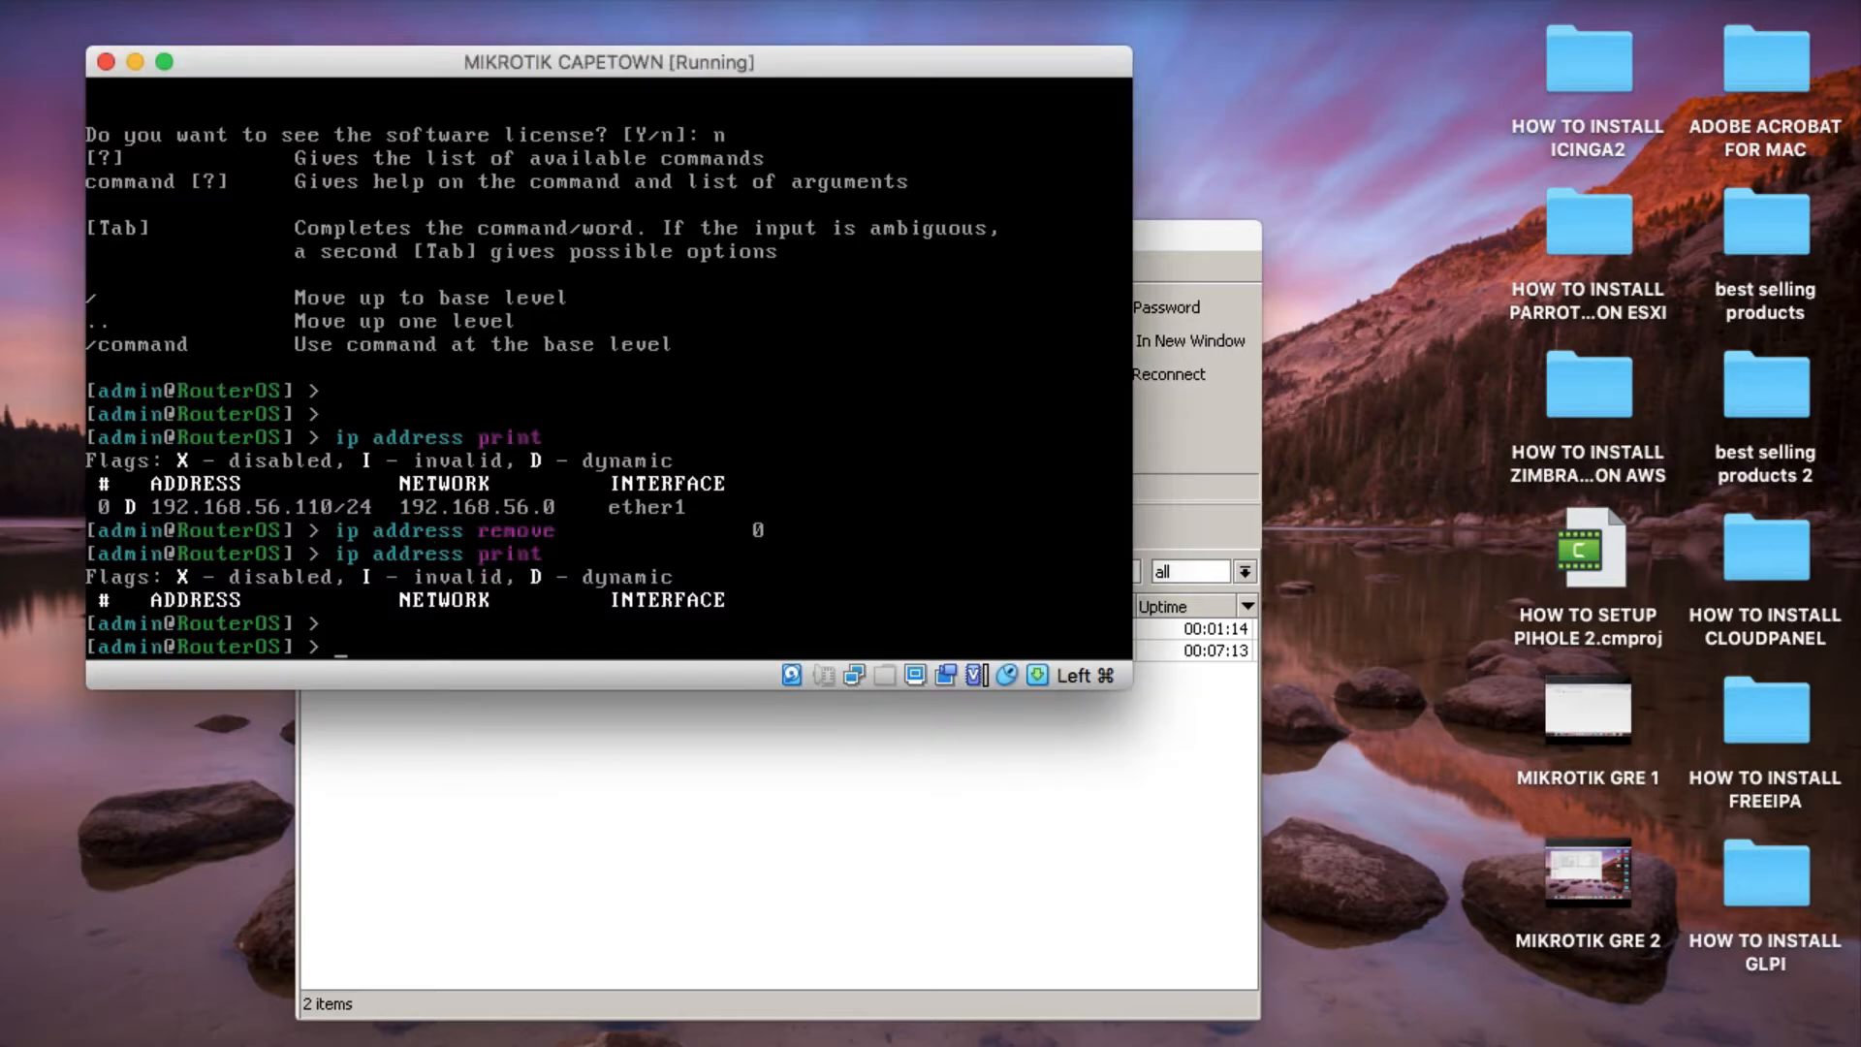
Try to add the IP address 192.168.56.200/24 to the interface entered as etherrrrr1.
text(ip address add add)
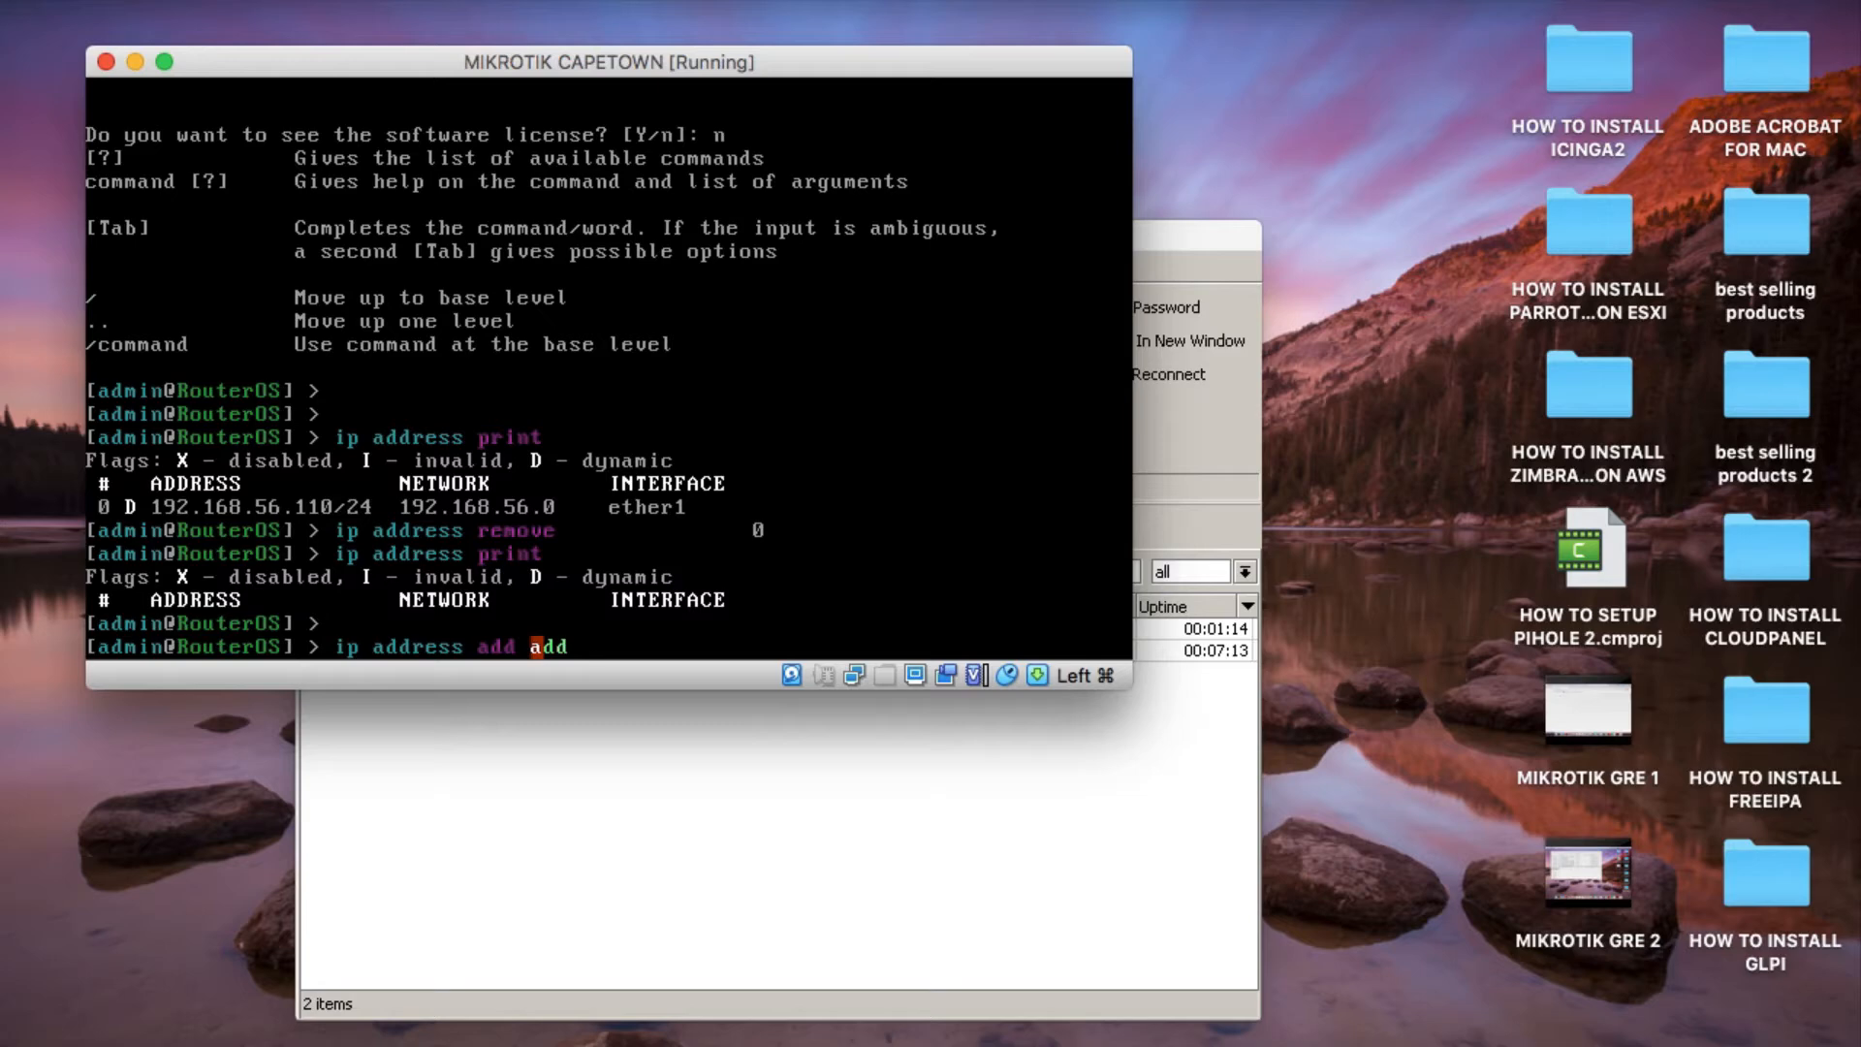
text(ress=192.168.)
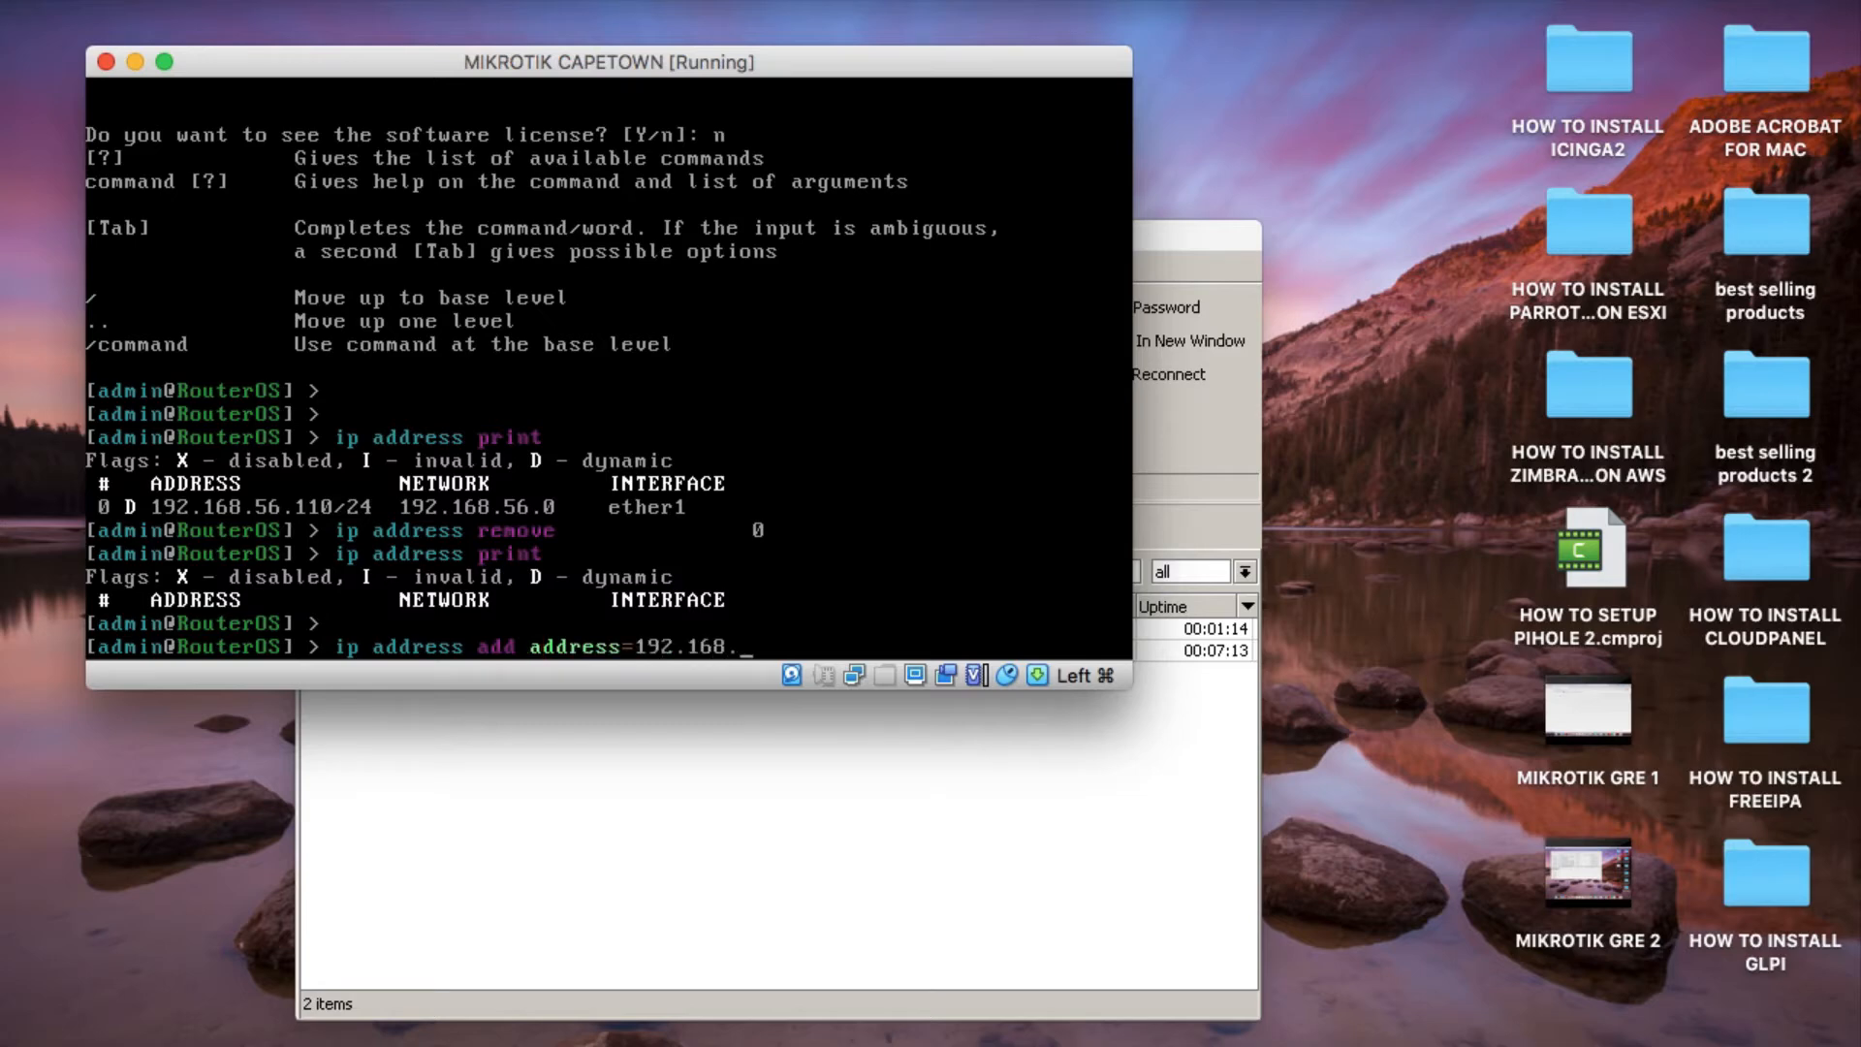
text(56.200/24 inr)
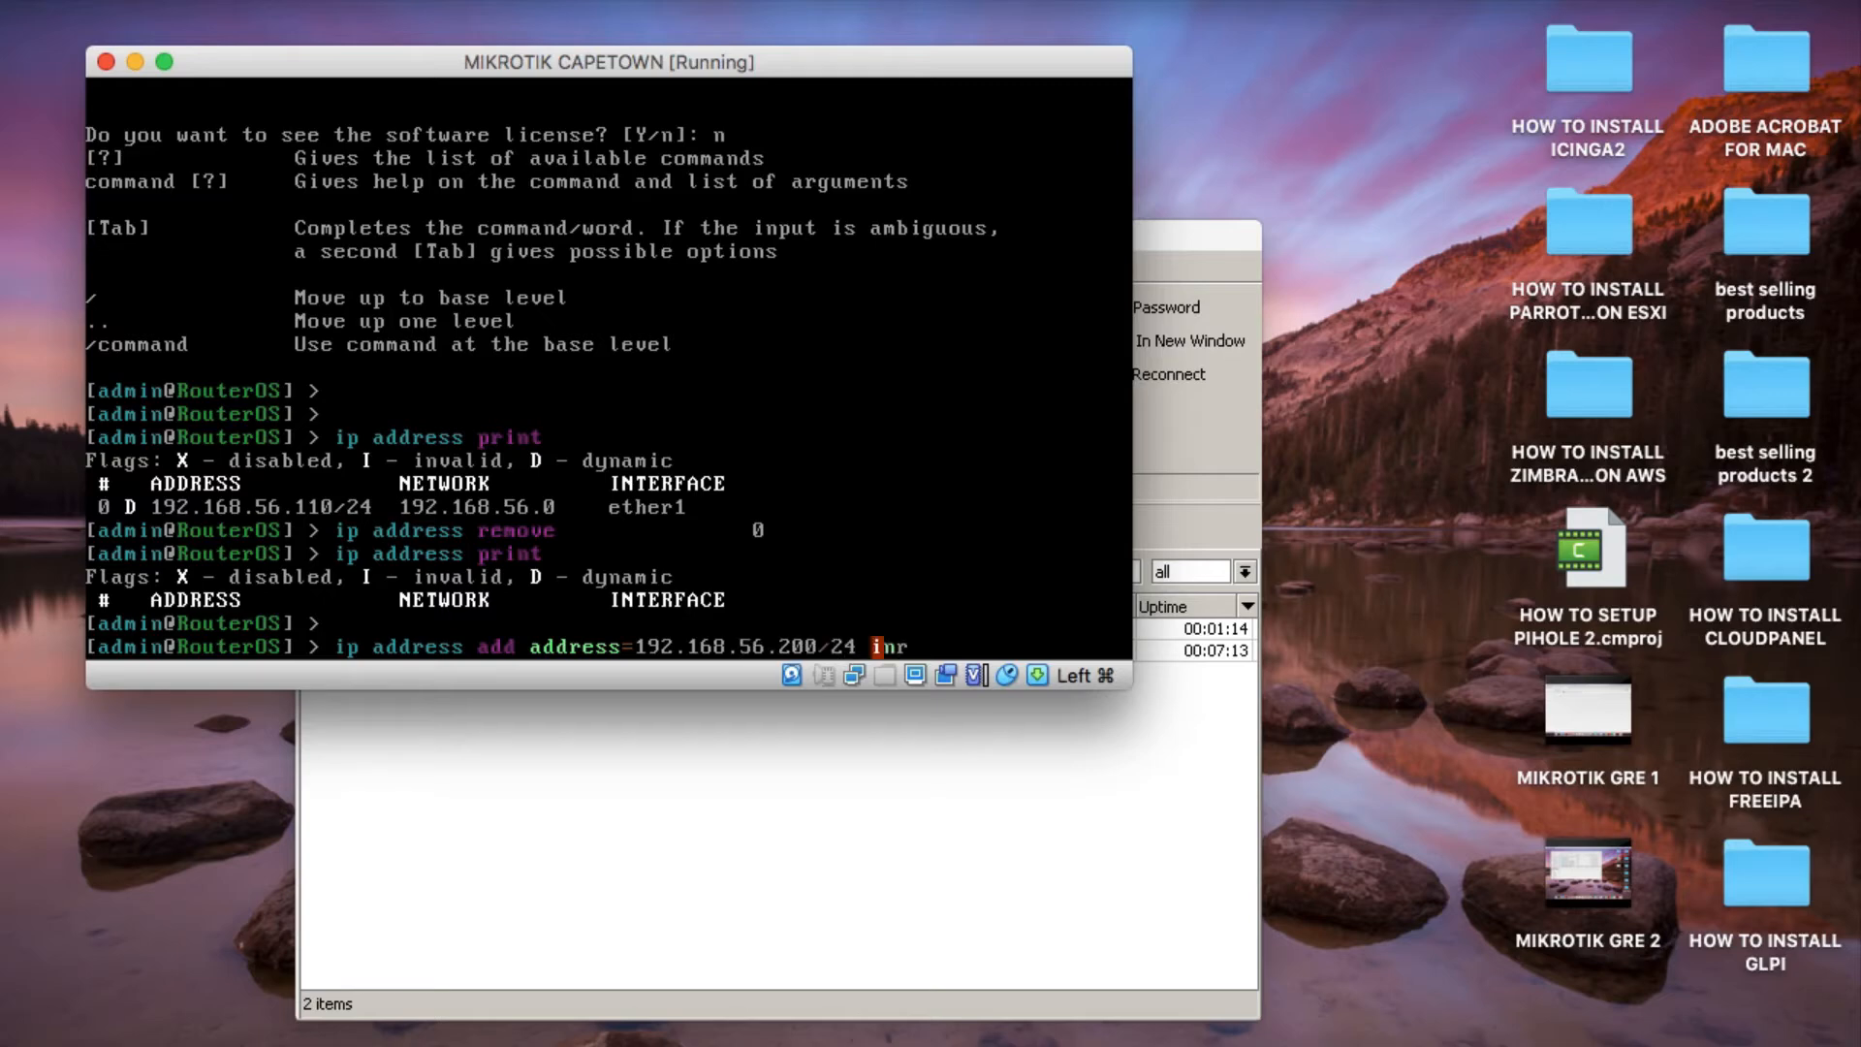
key(BackSpace)
key(BackSpace)
text(nterface=e)
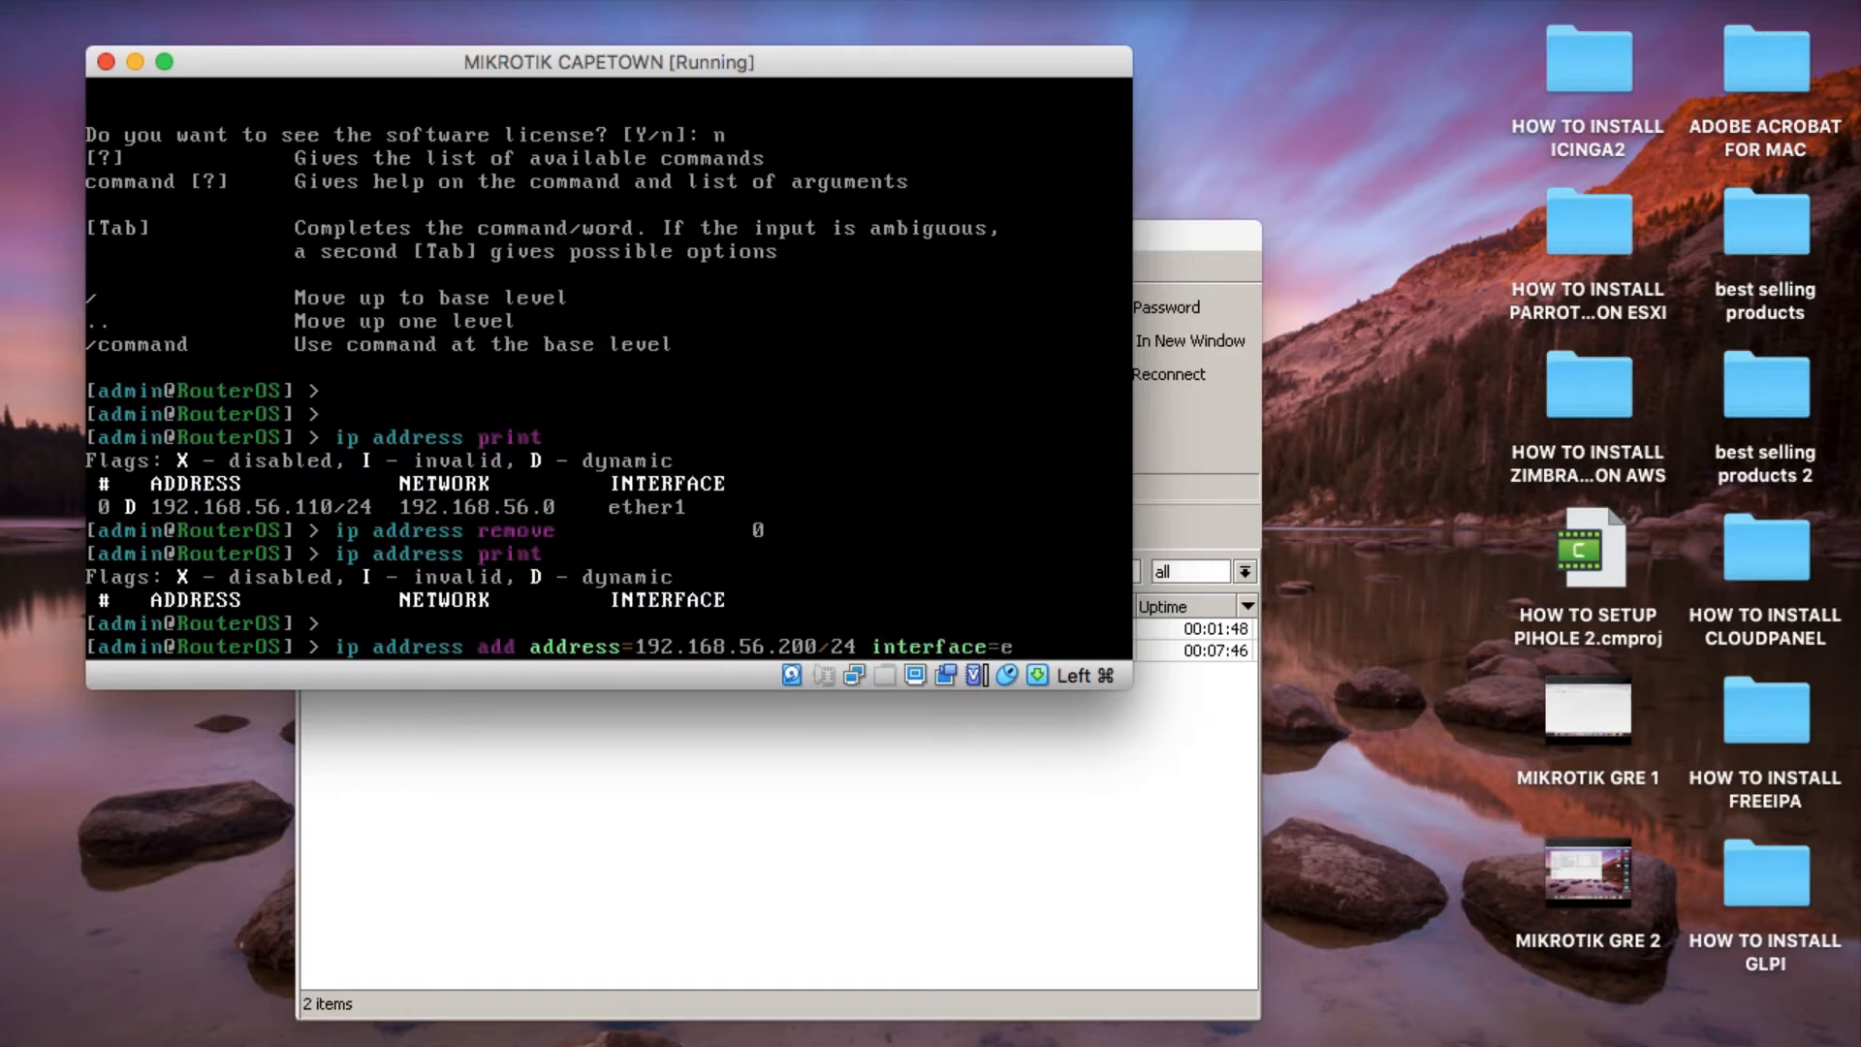
text(therrrrr1)
key(Return)
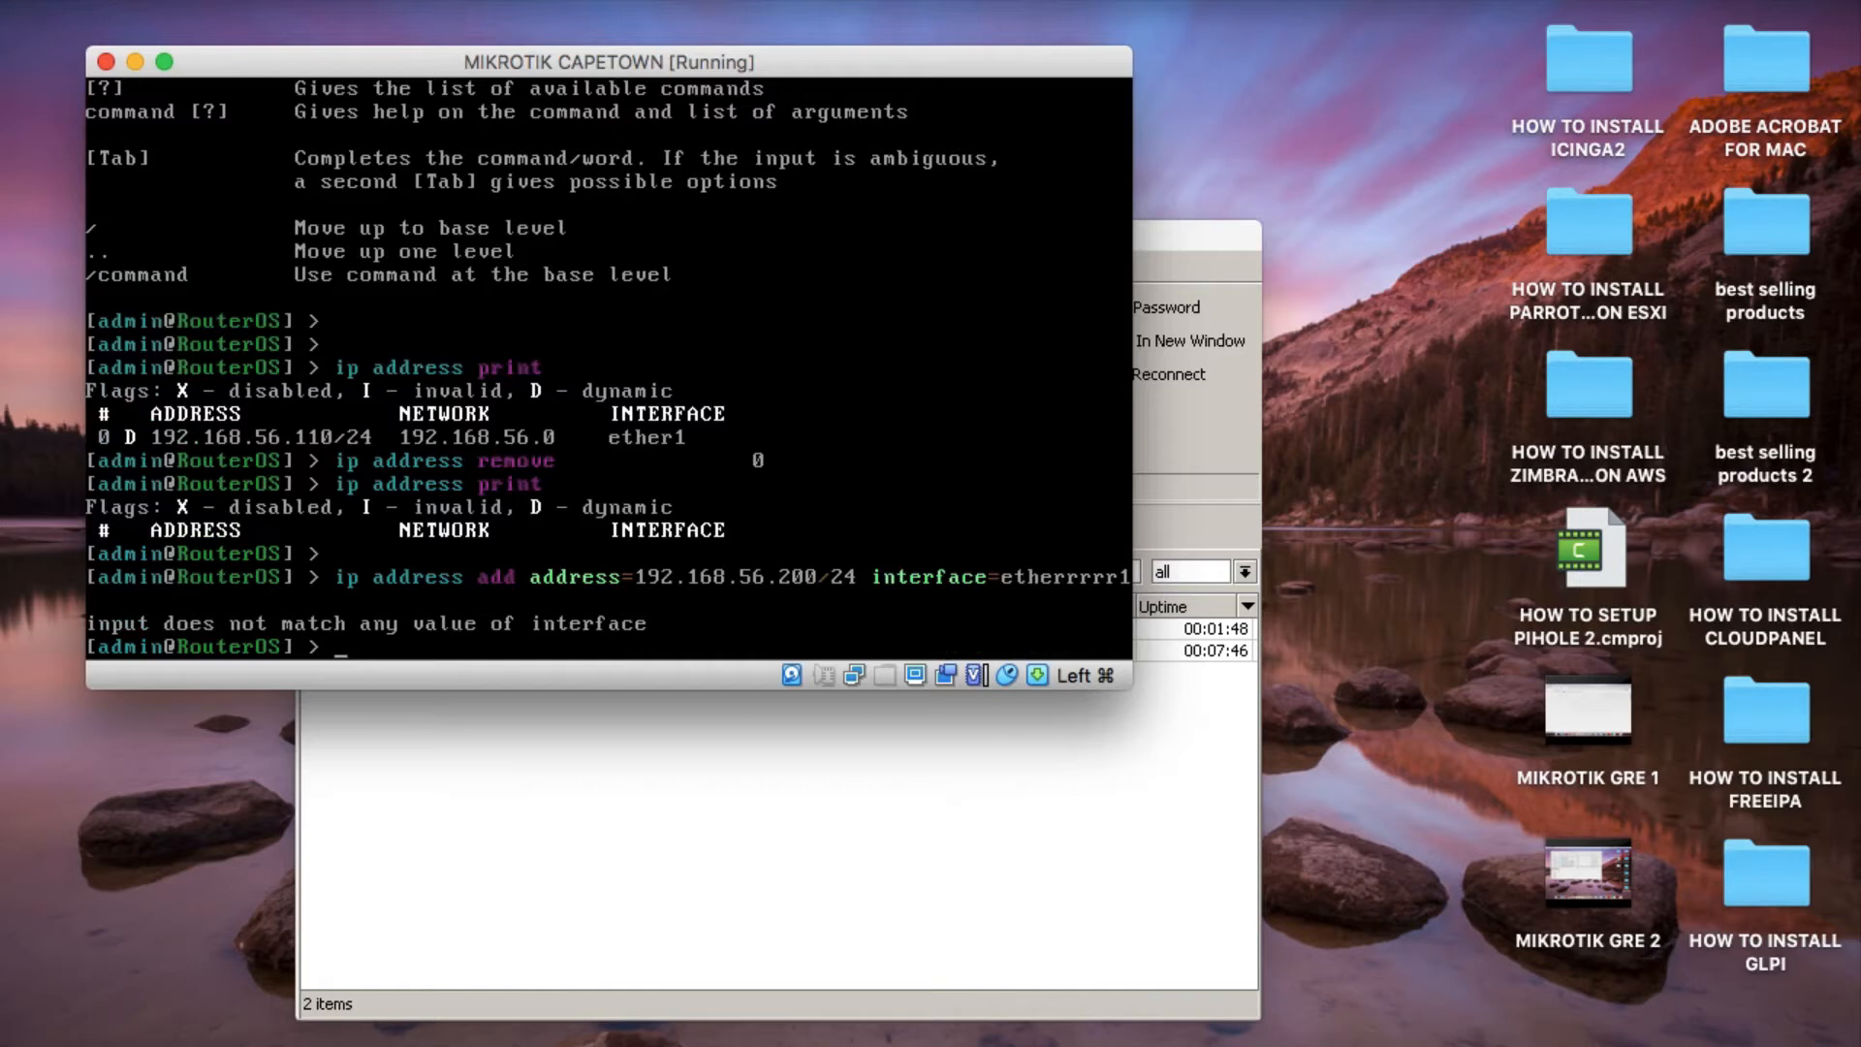
Add the IP address 192.168.56.200/24 to interface ether1 on the Cape Town router.
key(Up)
key(BackSpace)
key(BackSpace)
key(BackSpace)
key(BackSpace)
key(BackSpace)
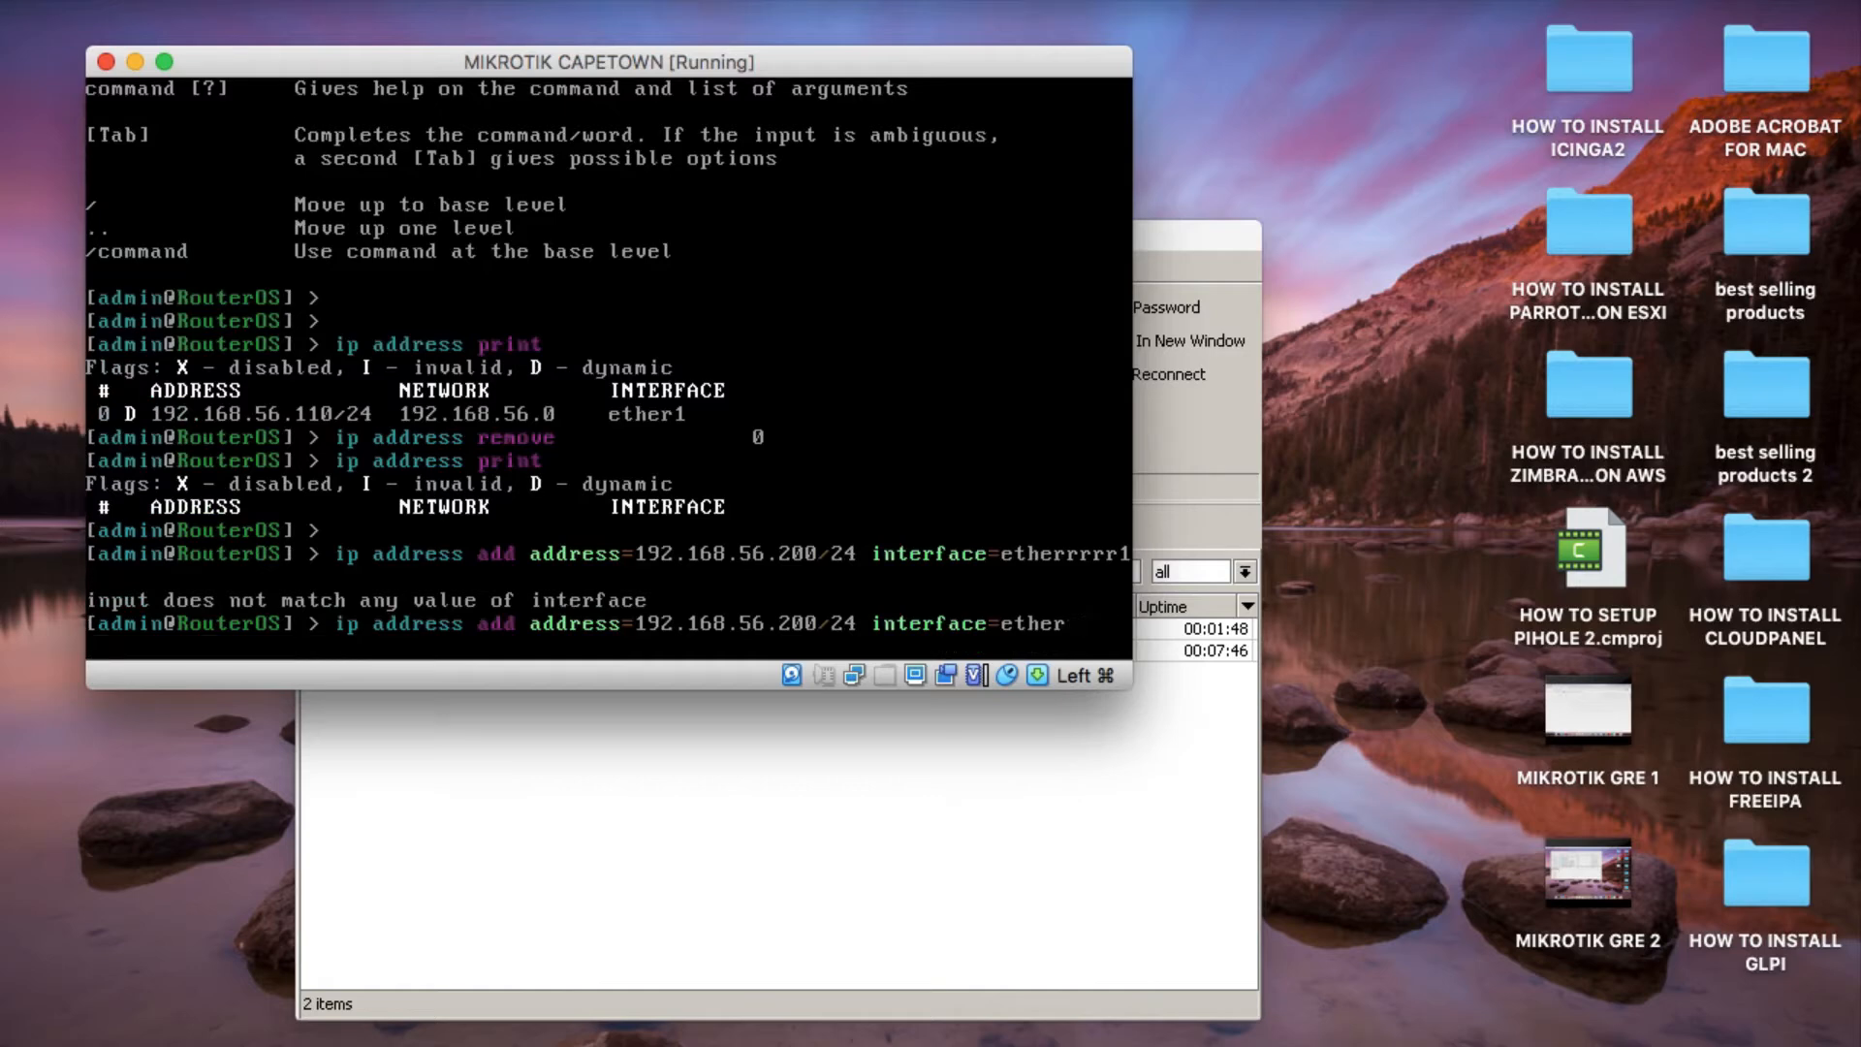
text(1)
key(Return)
key(Return)
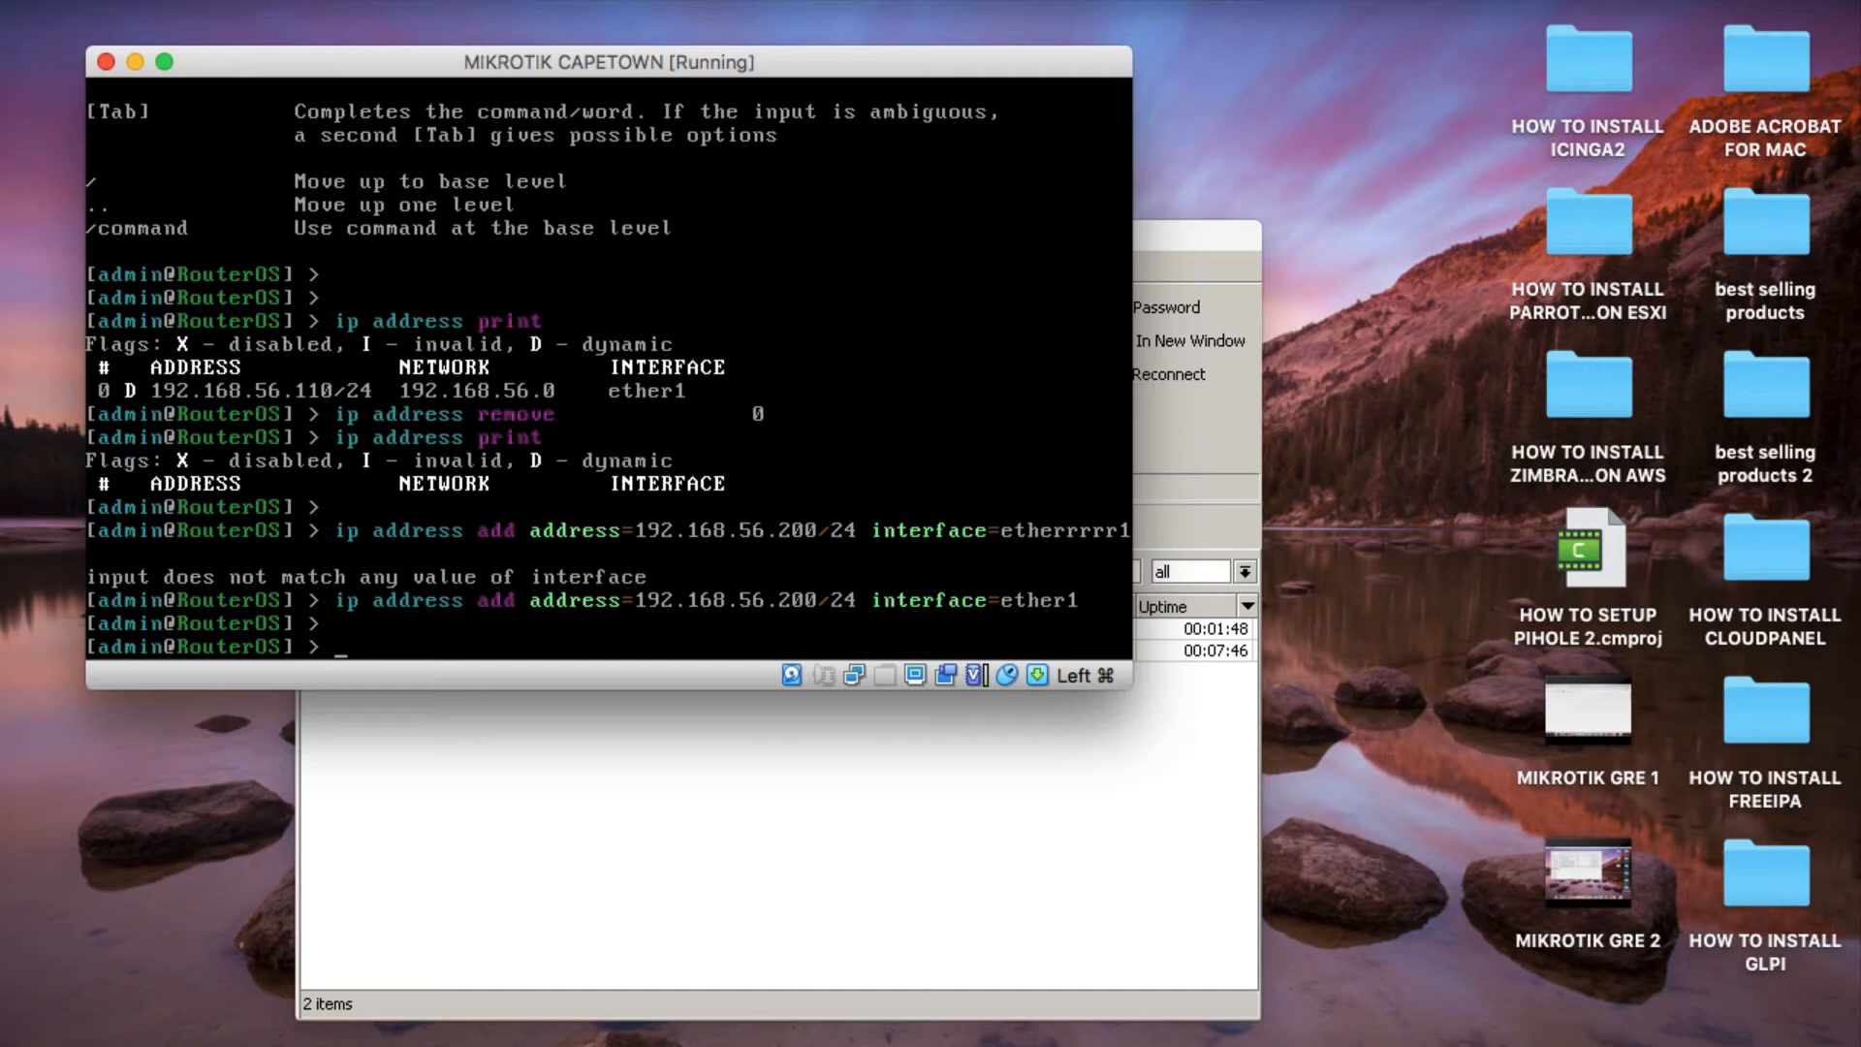
Print the Cape Town router's IP address list to check the newly added address.
key(Up)
key(Up)
key(Up)
key(Up)
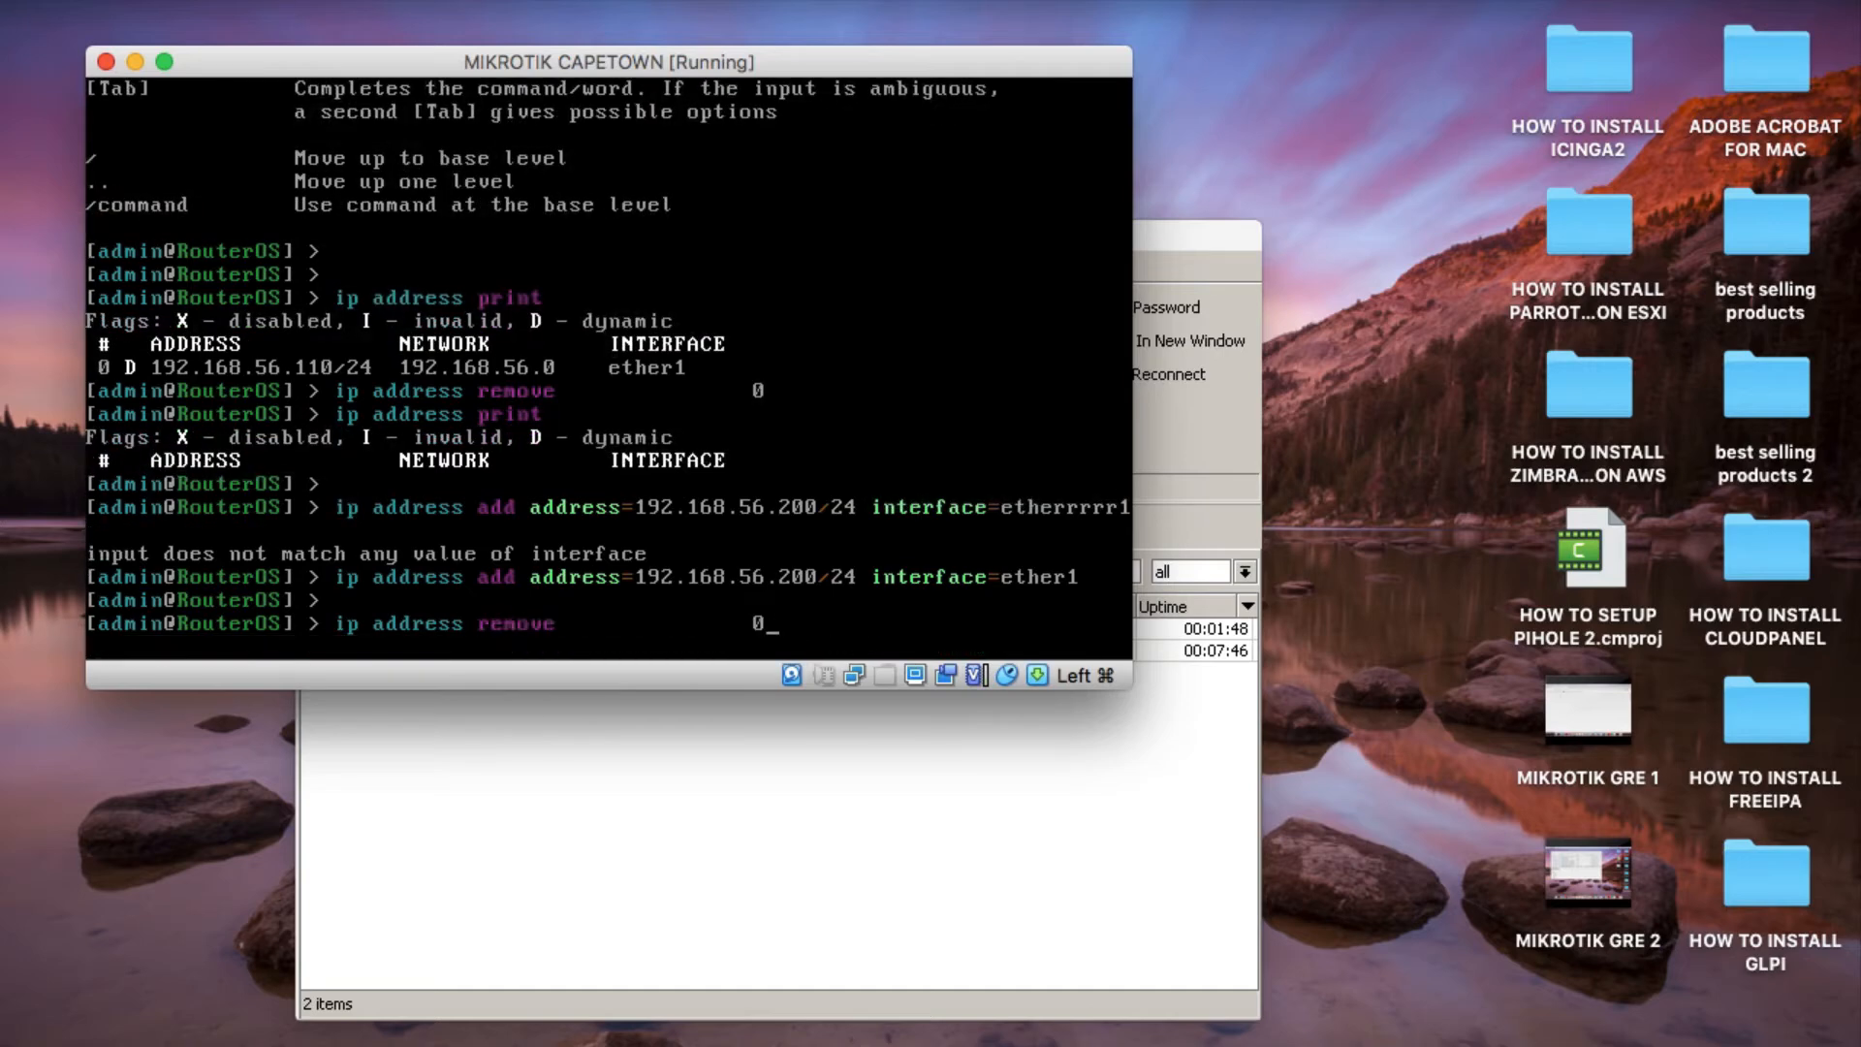
key(Down)
key(Return)
key(Return)
key(Return)
key(Return)
key(Return)
key(Return)
key(Return)
key(Return)
key(Return)
key(Return)
key(Return)
key(Return)
key(Return)
key(Return)
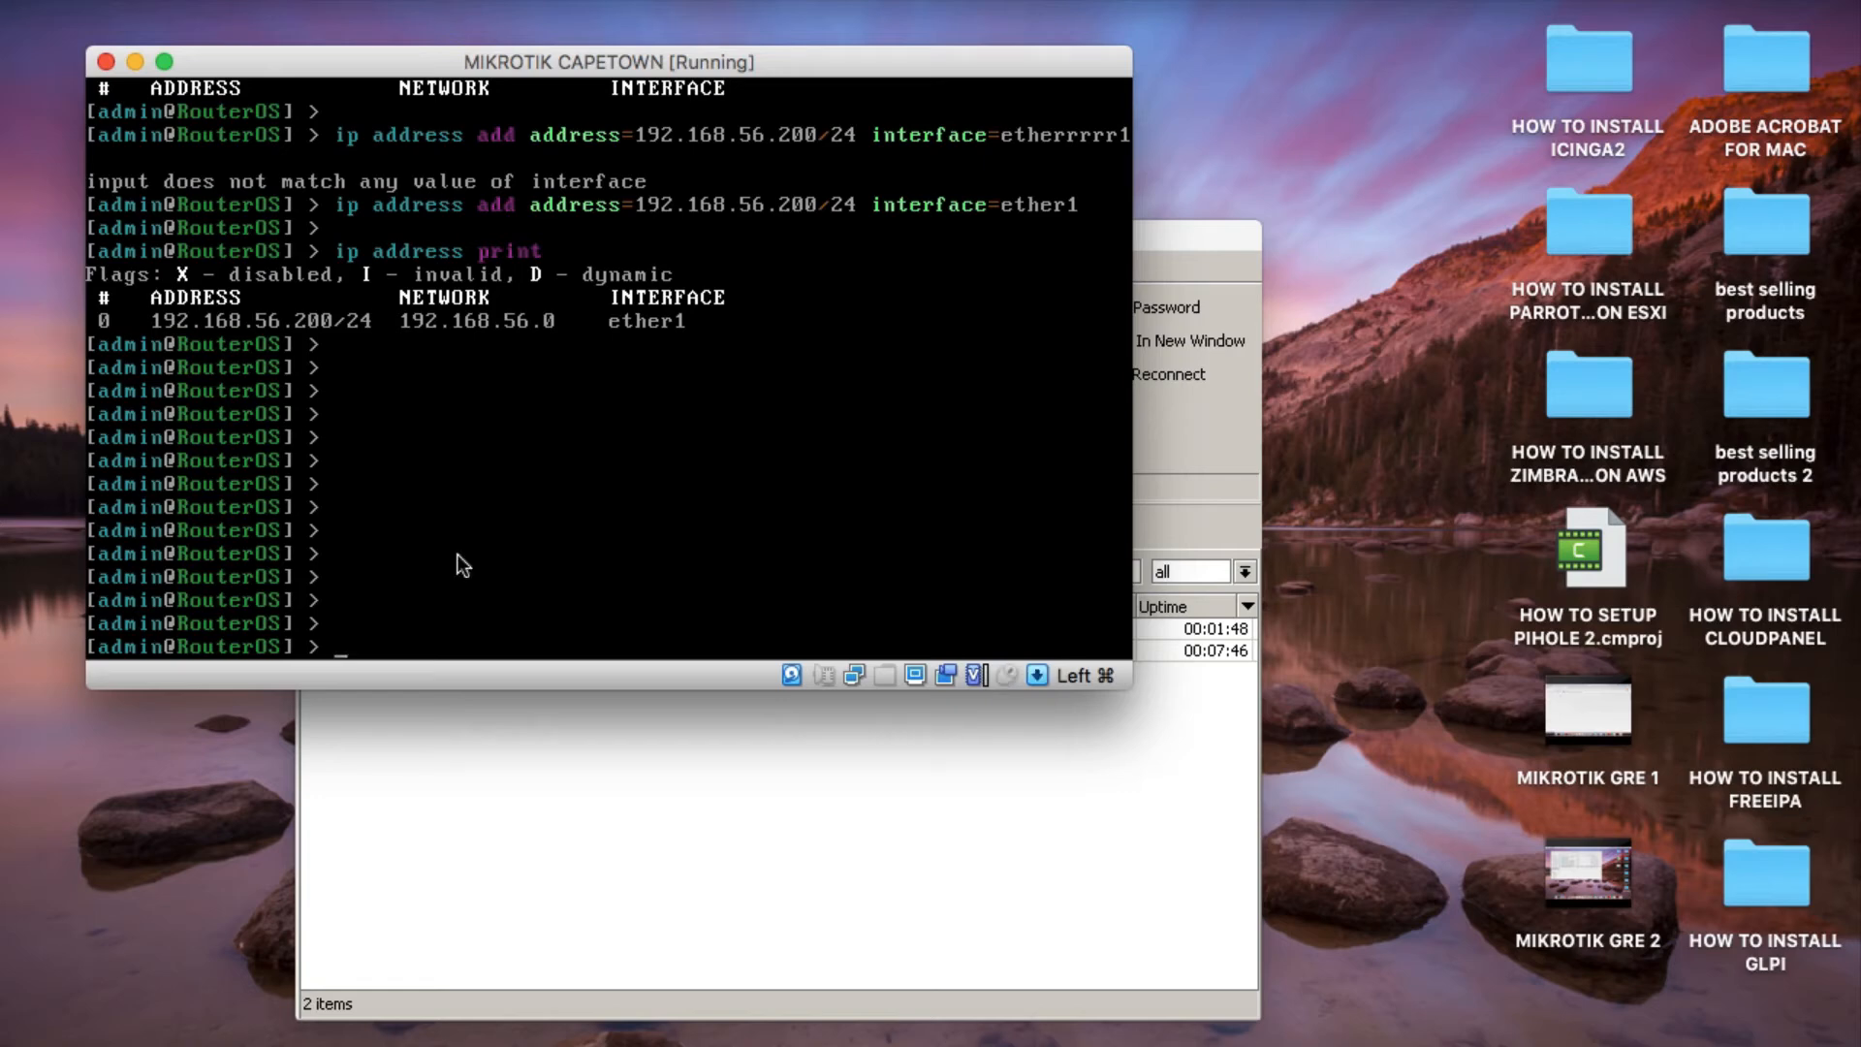
Switch to WinBox, refresh the neighbor list and connect to the RouterOS neighbor at 192.168.56.200 as admin.
click(666, 799)
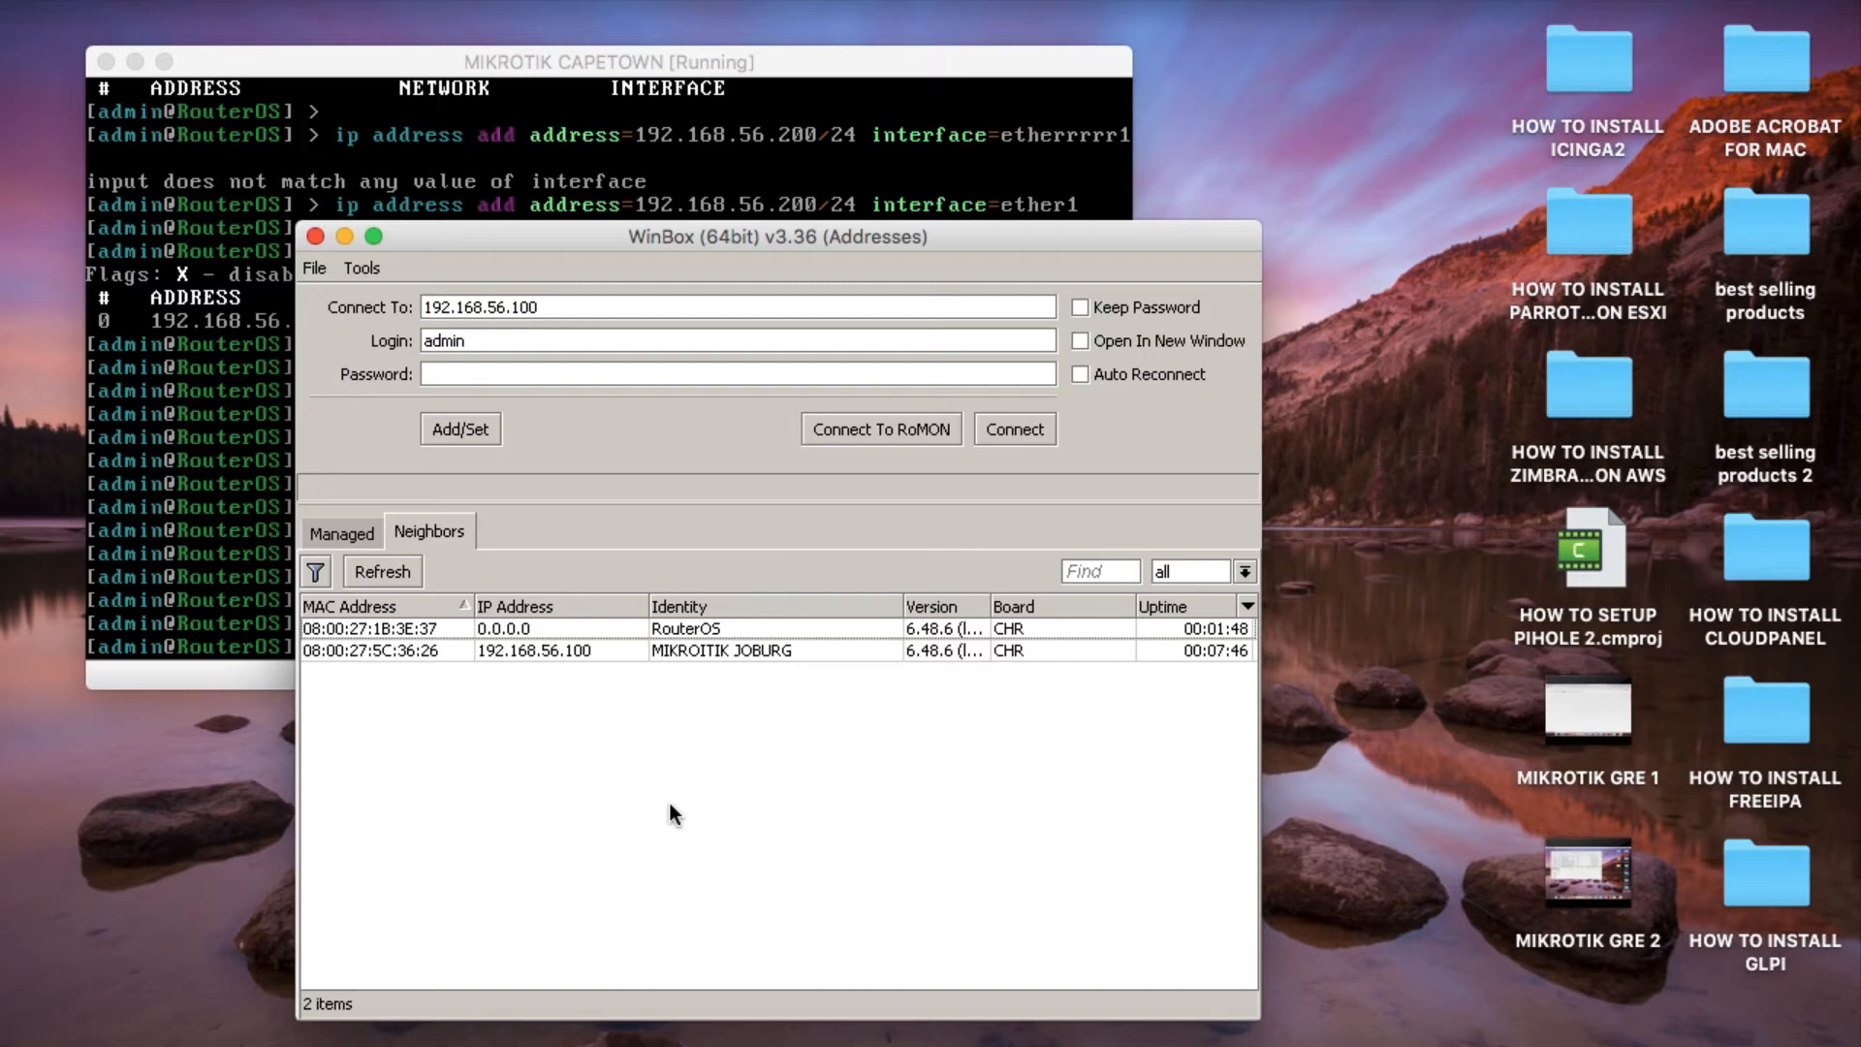
click(410, 572)
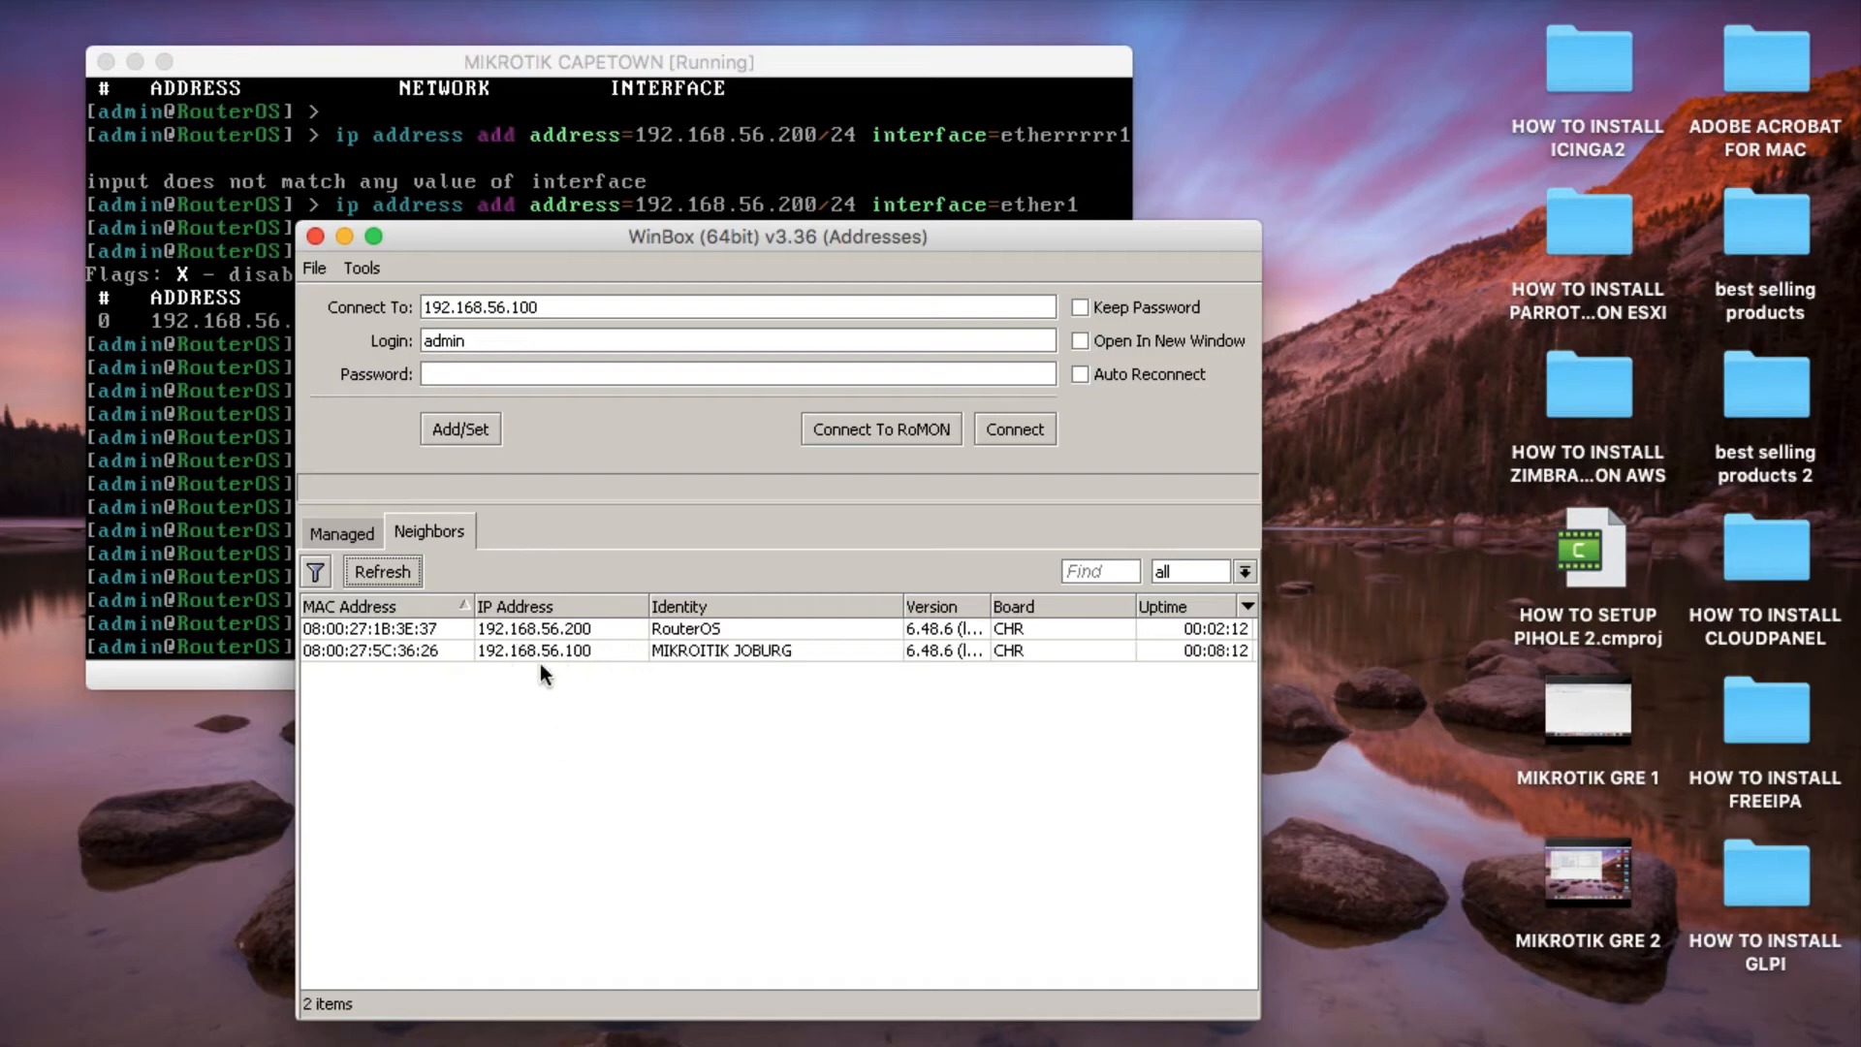
click(543, 650)
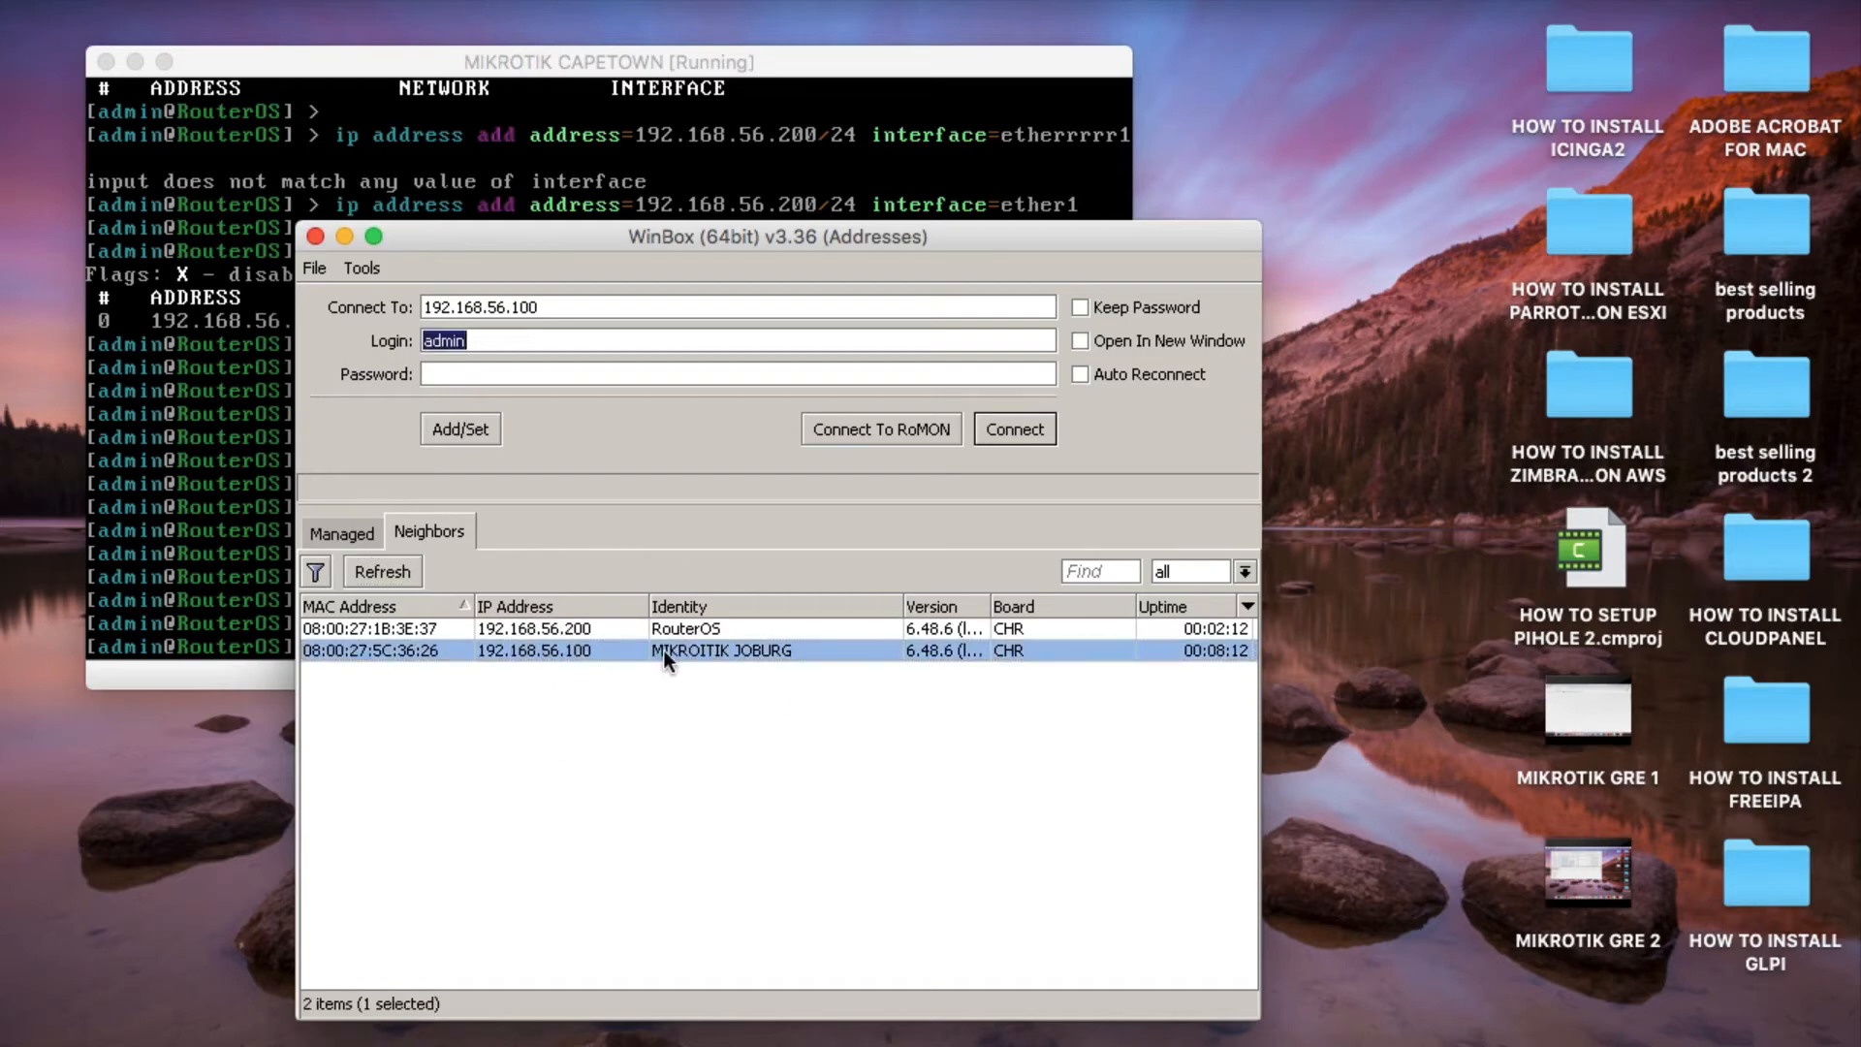
click(560, 628)
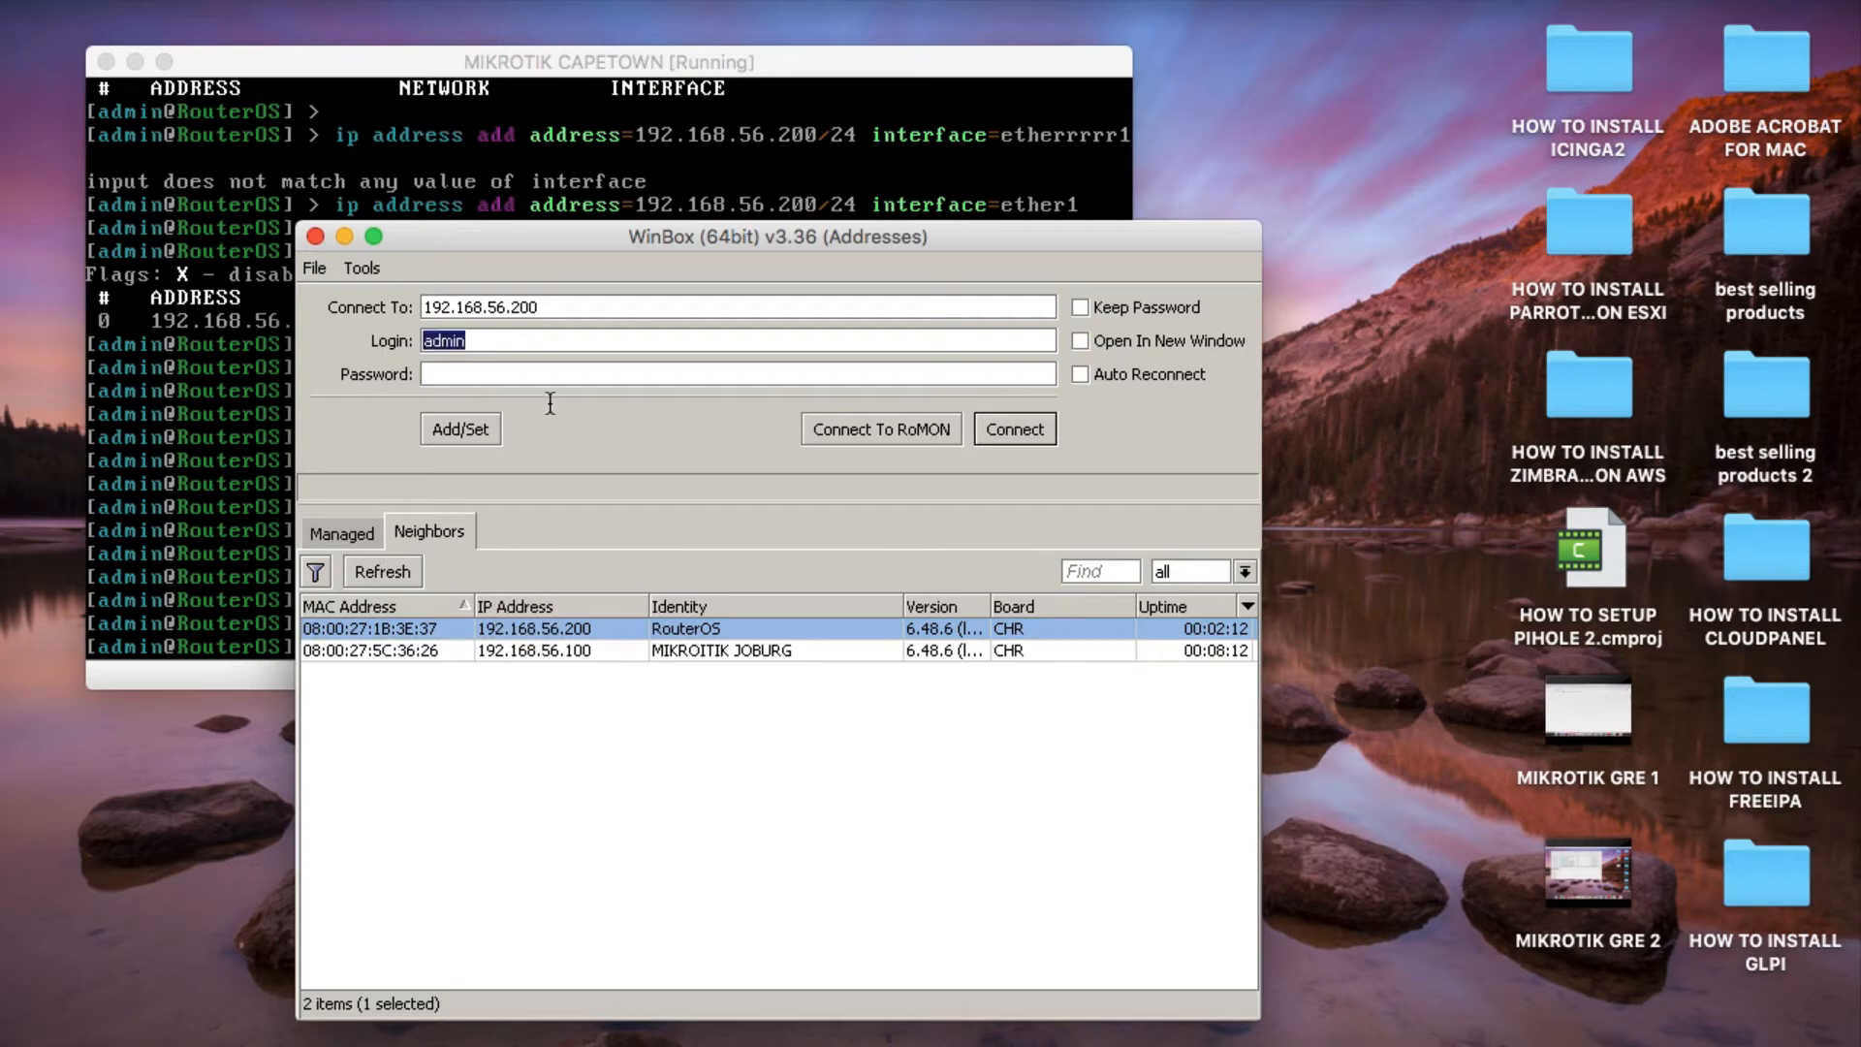
click(1013, 430)
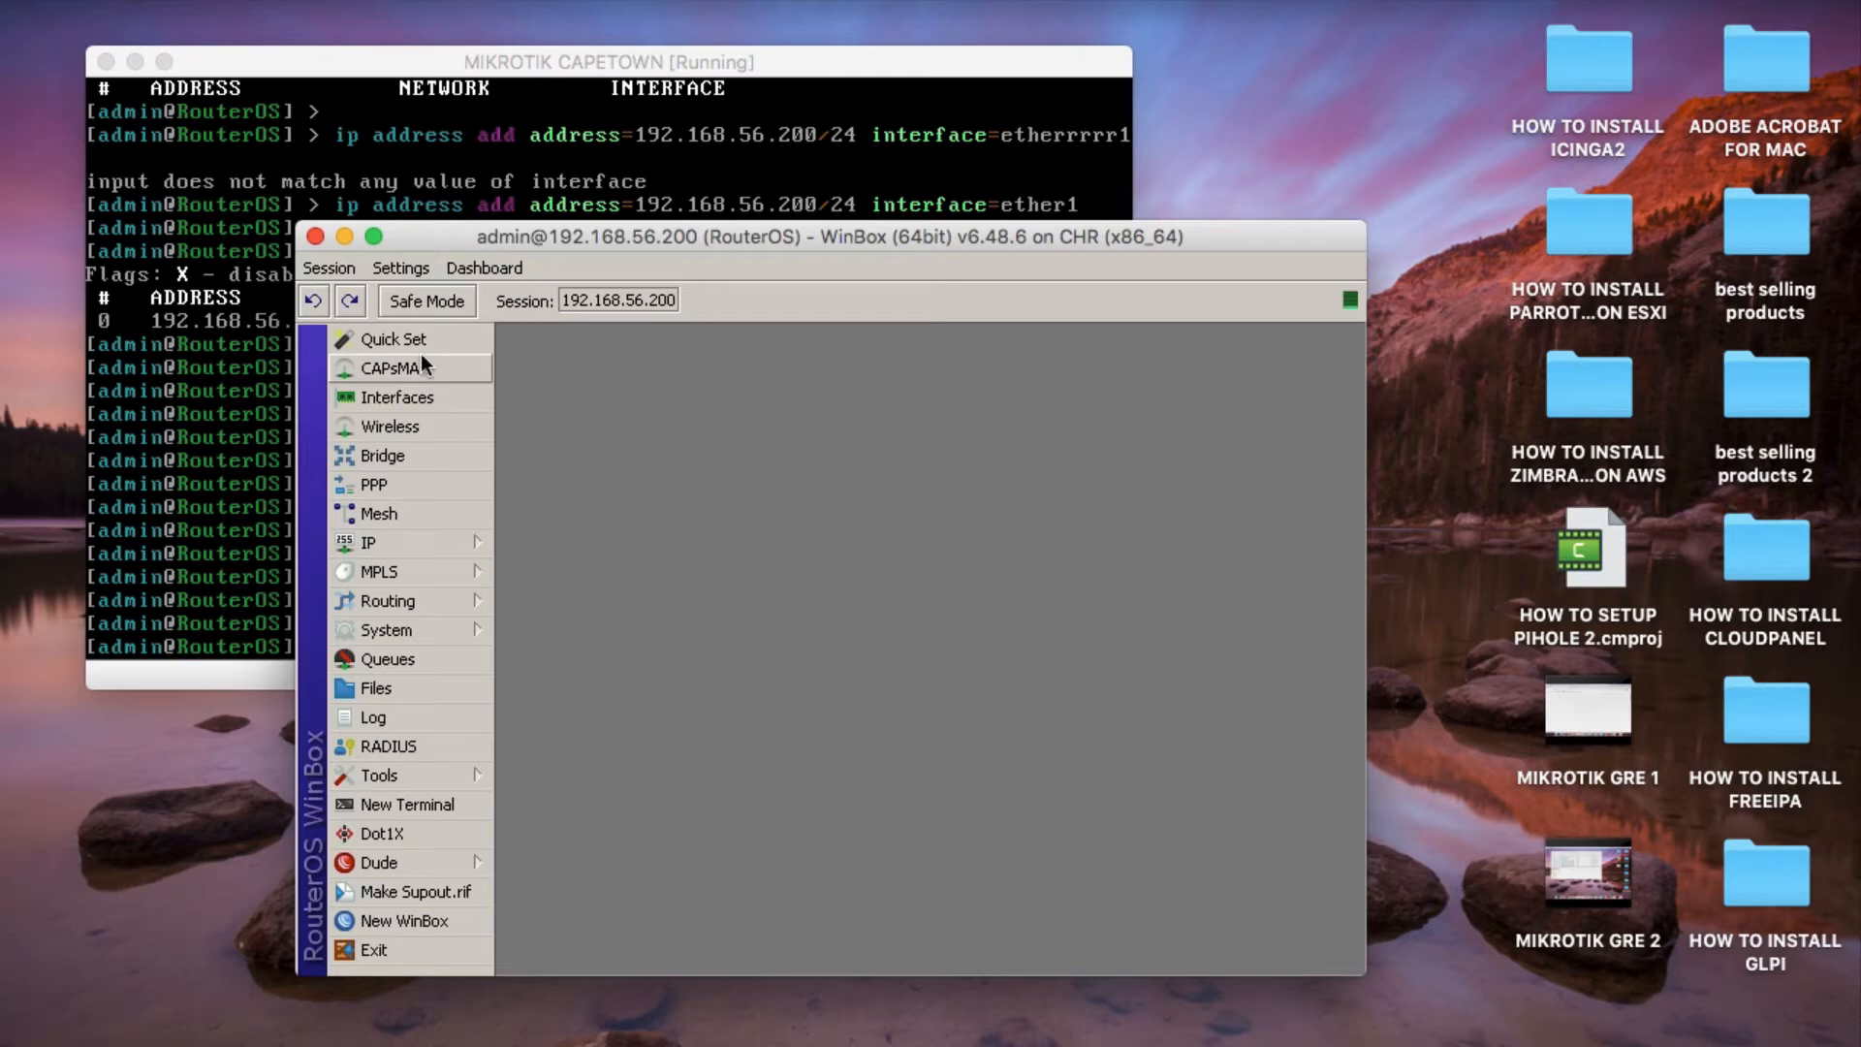
In Quick Set, make the internet address acquisition static with gateway 192.168.56.1 and DNS server 8.8.8.8.
click(398, 339)
click(1301, 399)
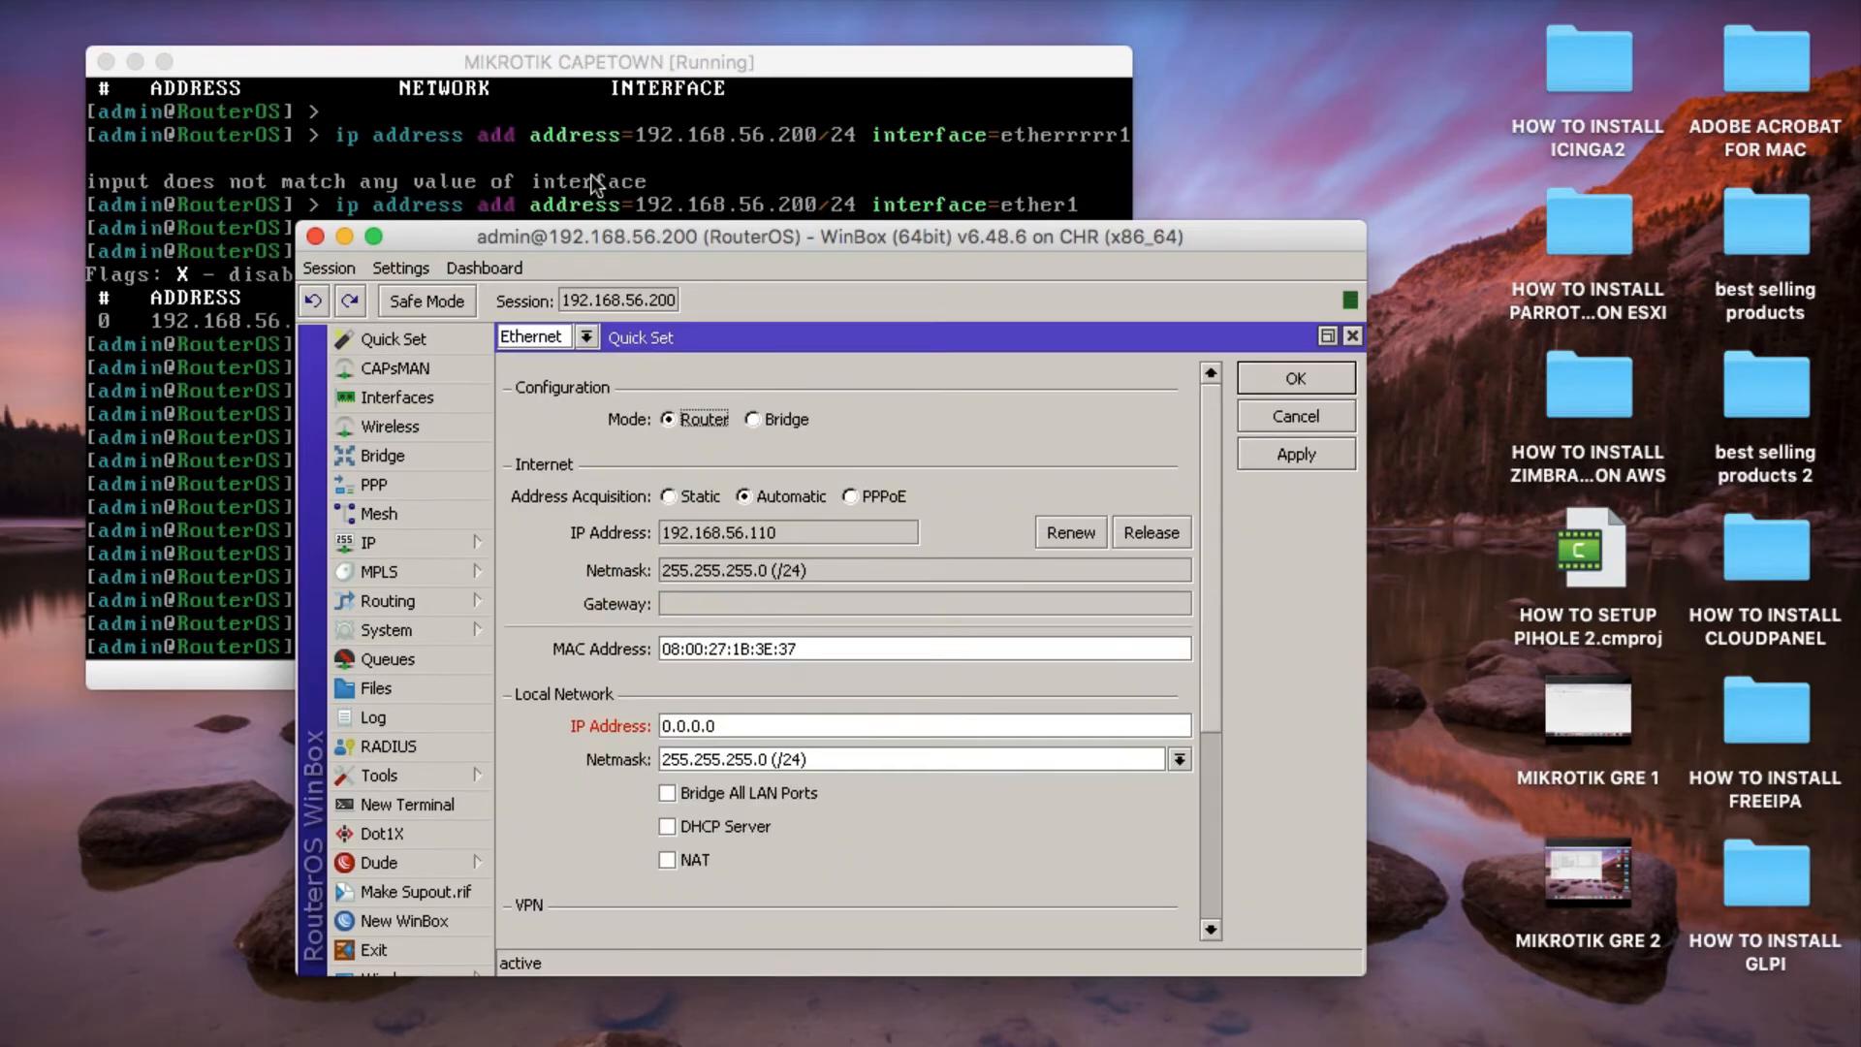
drag(630, 231, 376, 65)
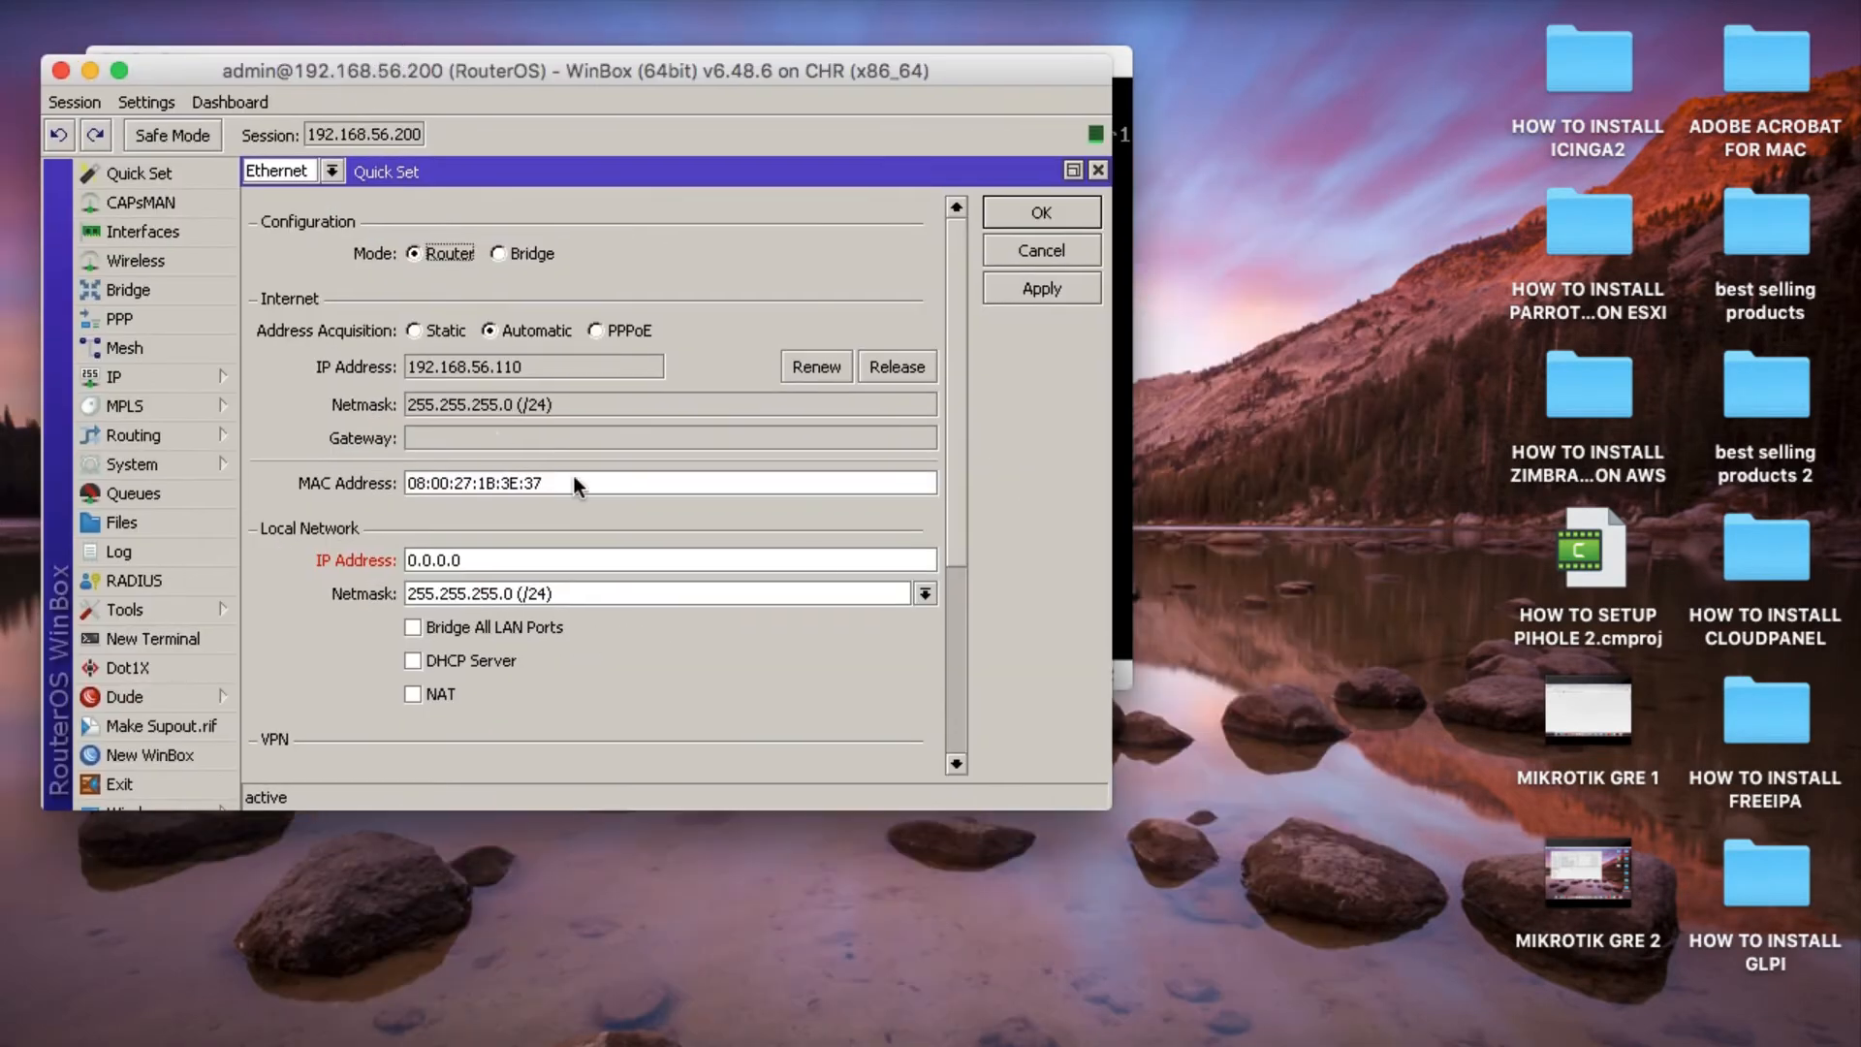
click(413, 330)
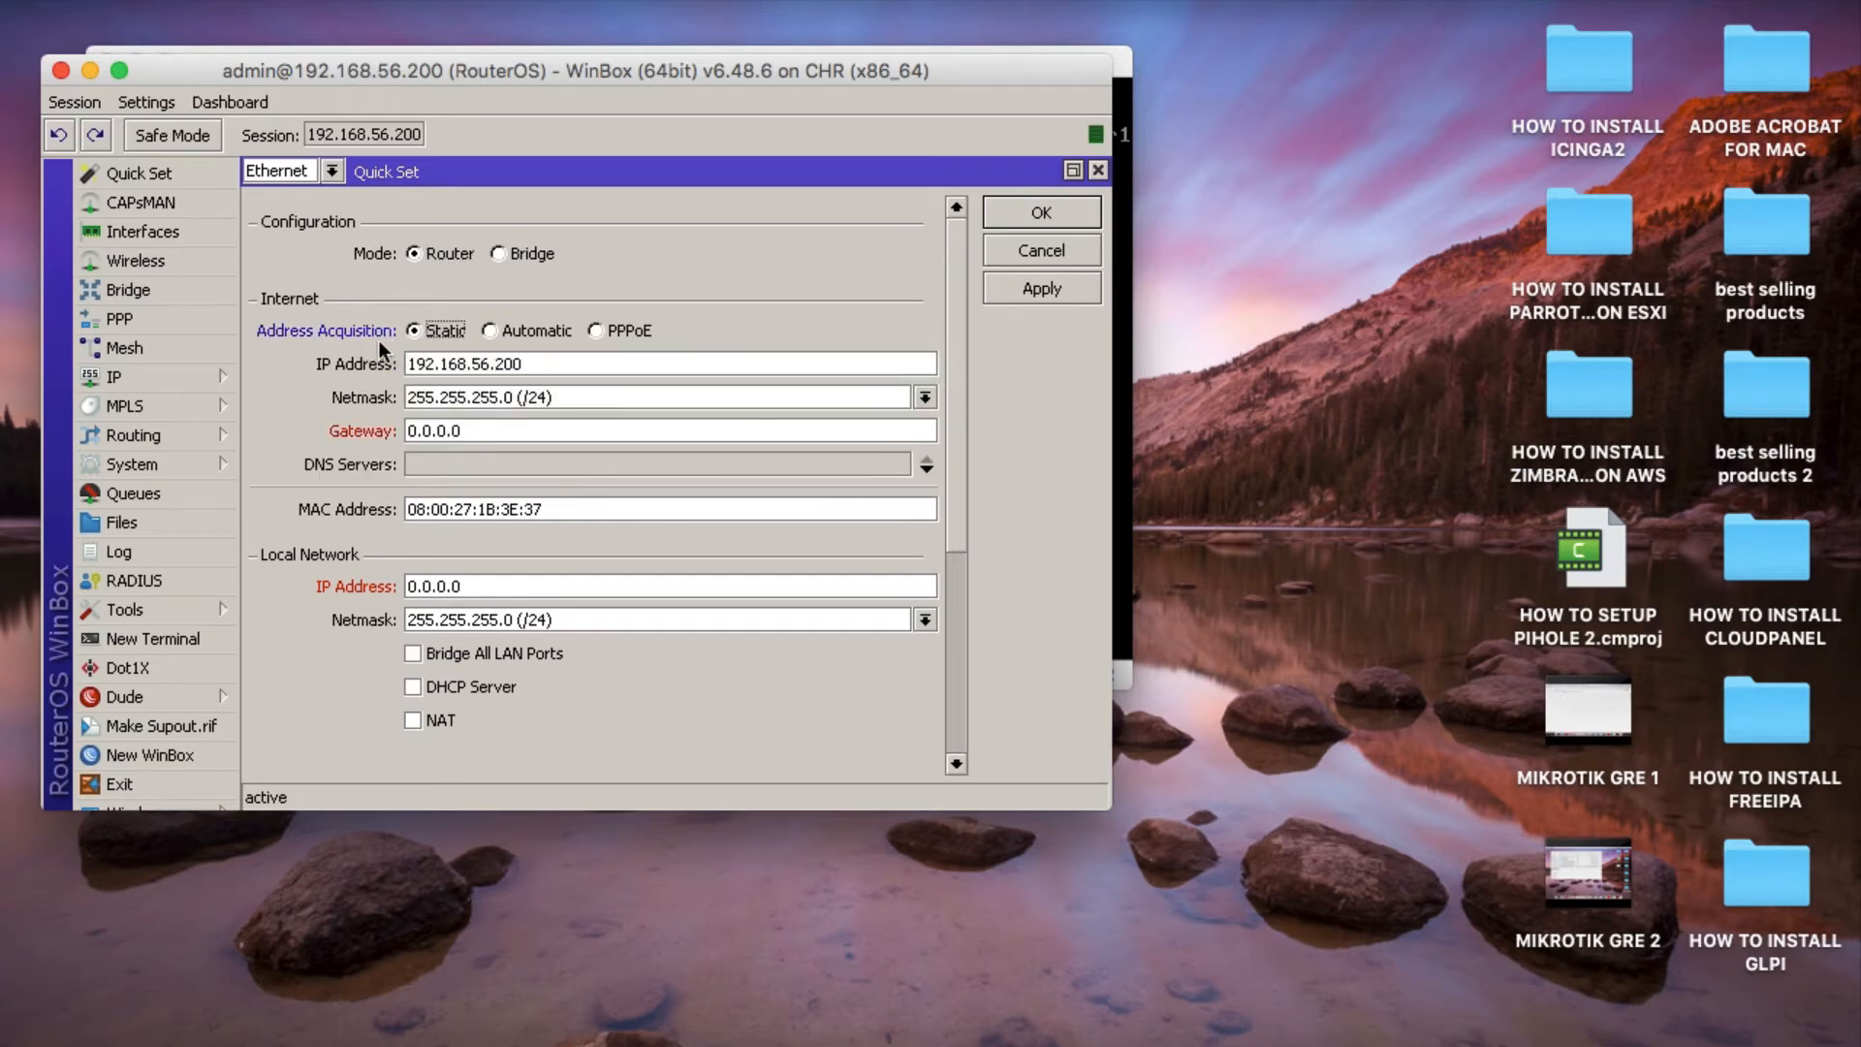
double_click(470, 433)
text(192.168.56,)
key(BackSpace)
text(.1)
click(451, 466)
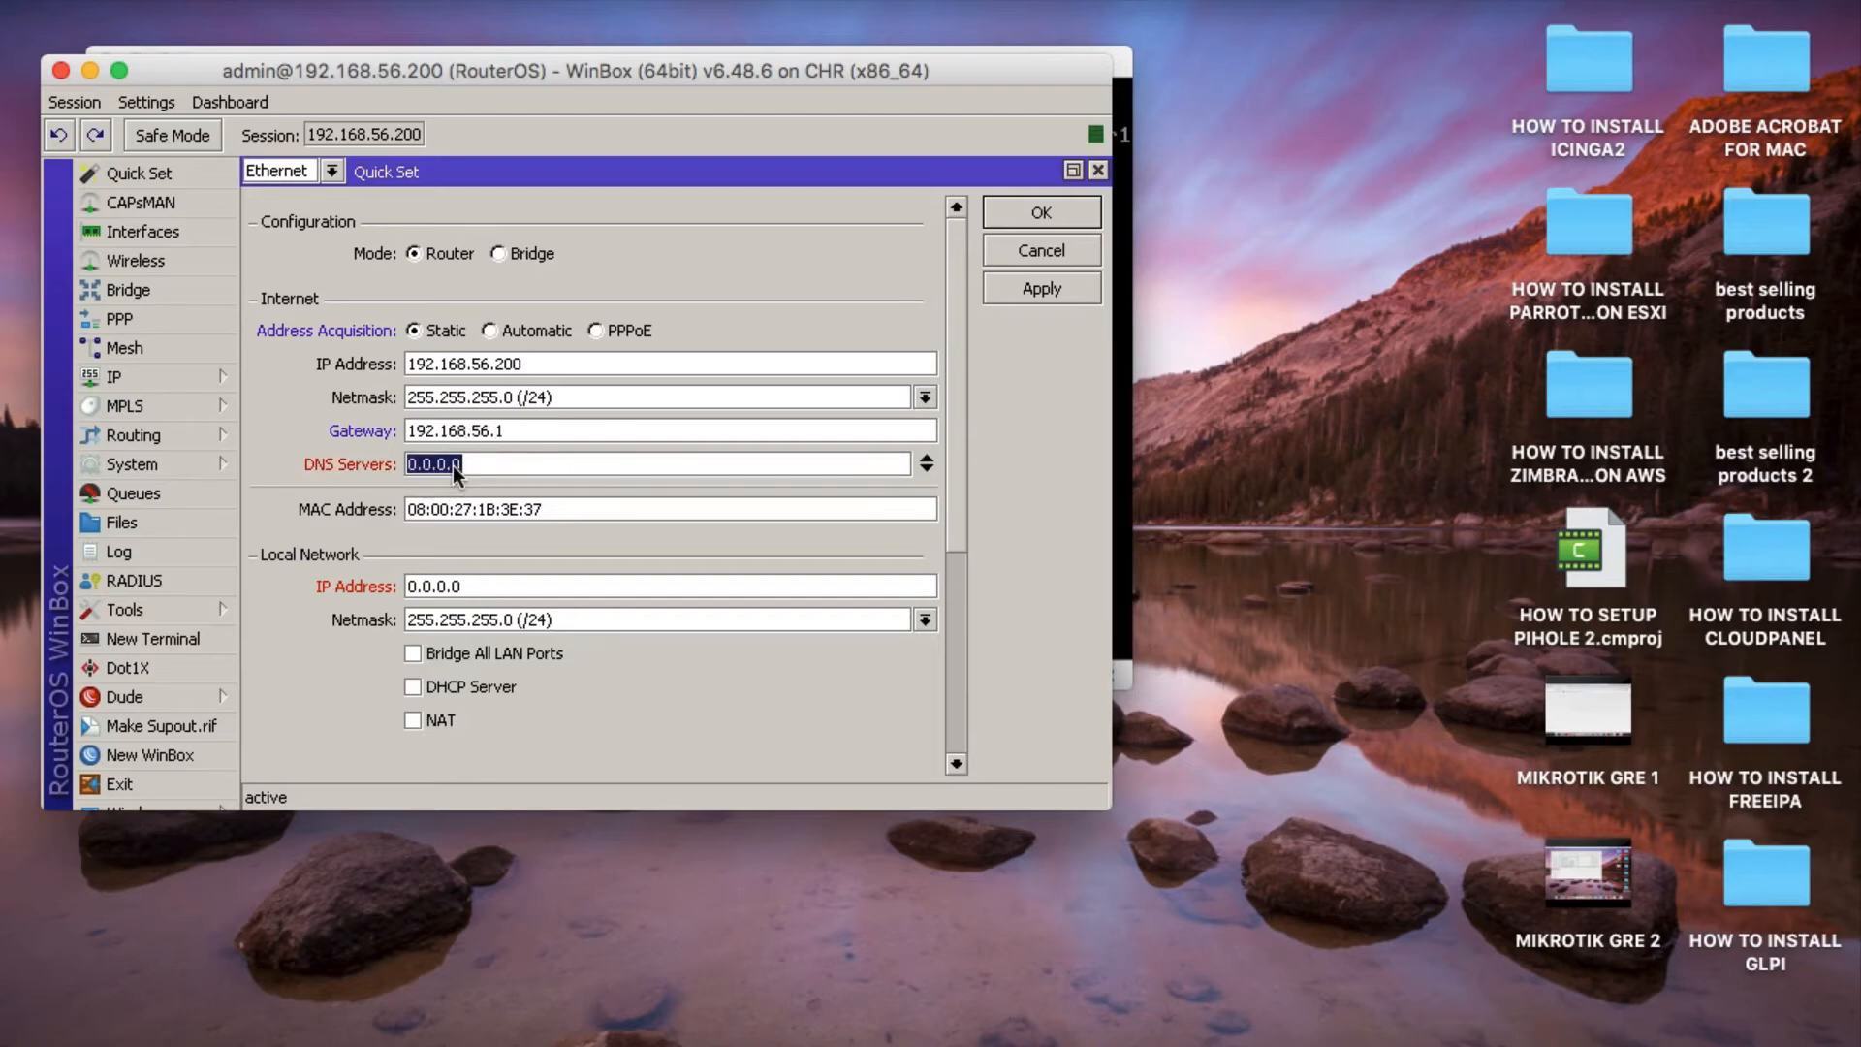
text(8.8.8.8)
Check the GRE tunnel network diagram for the Cape Town router's LAN address, then return to Quick Set.
scroll(489, 525, down, 2)
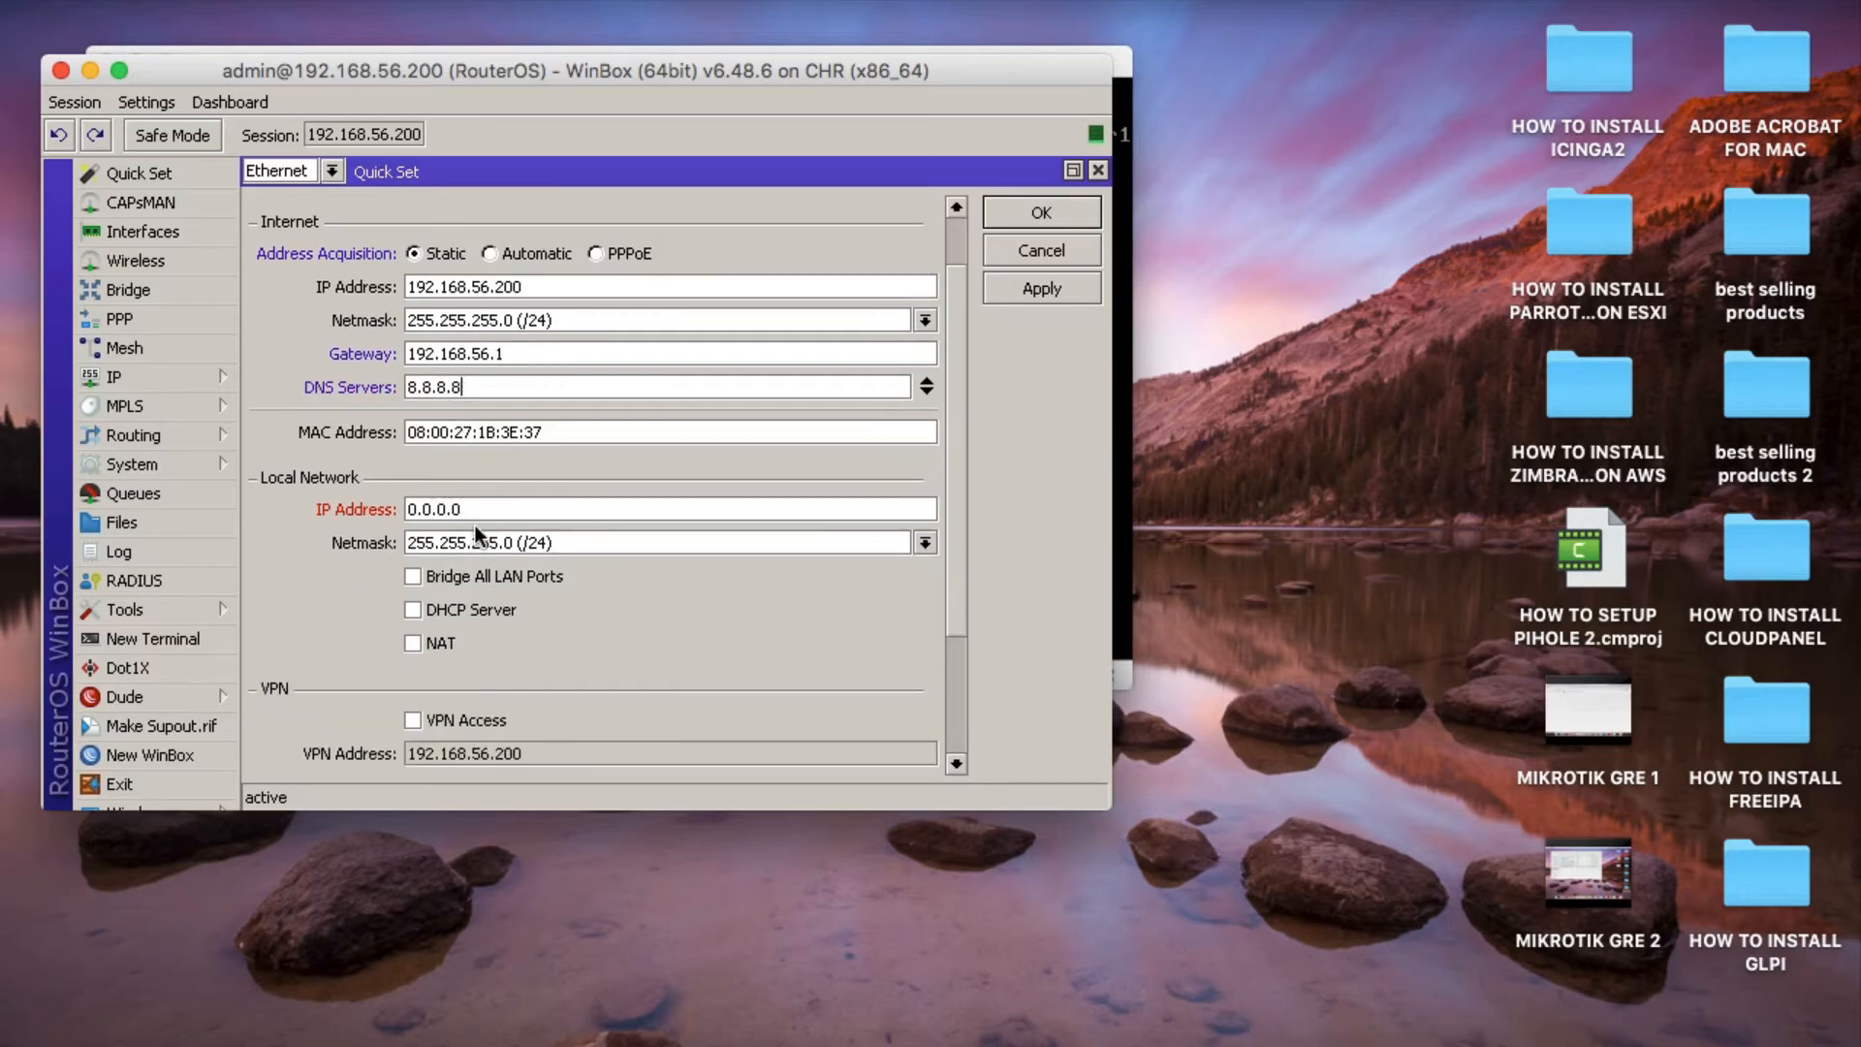
click(482, 518)
click(1409, 1044)
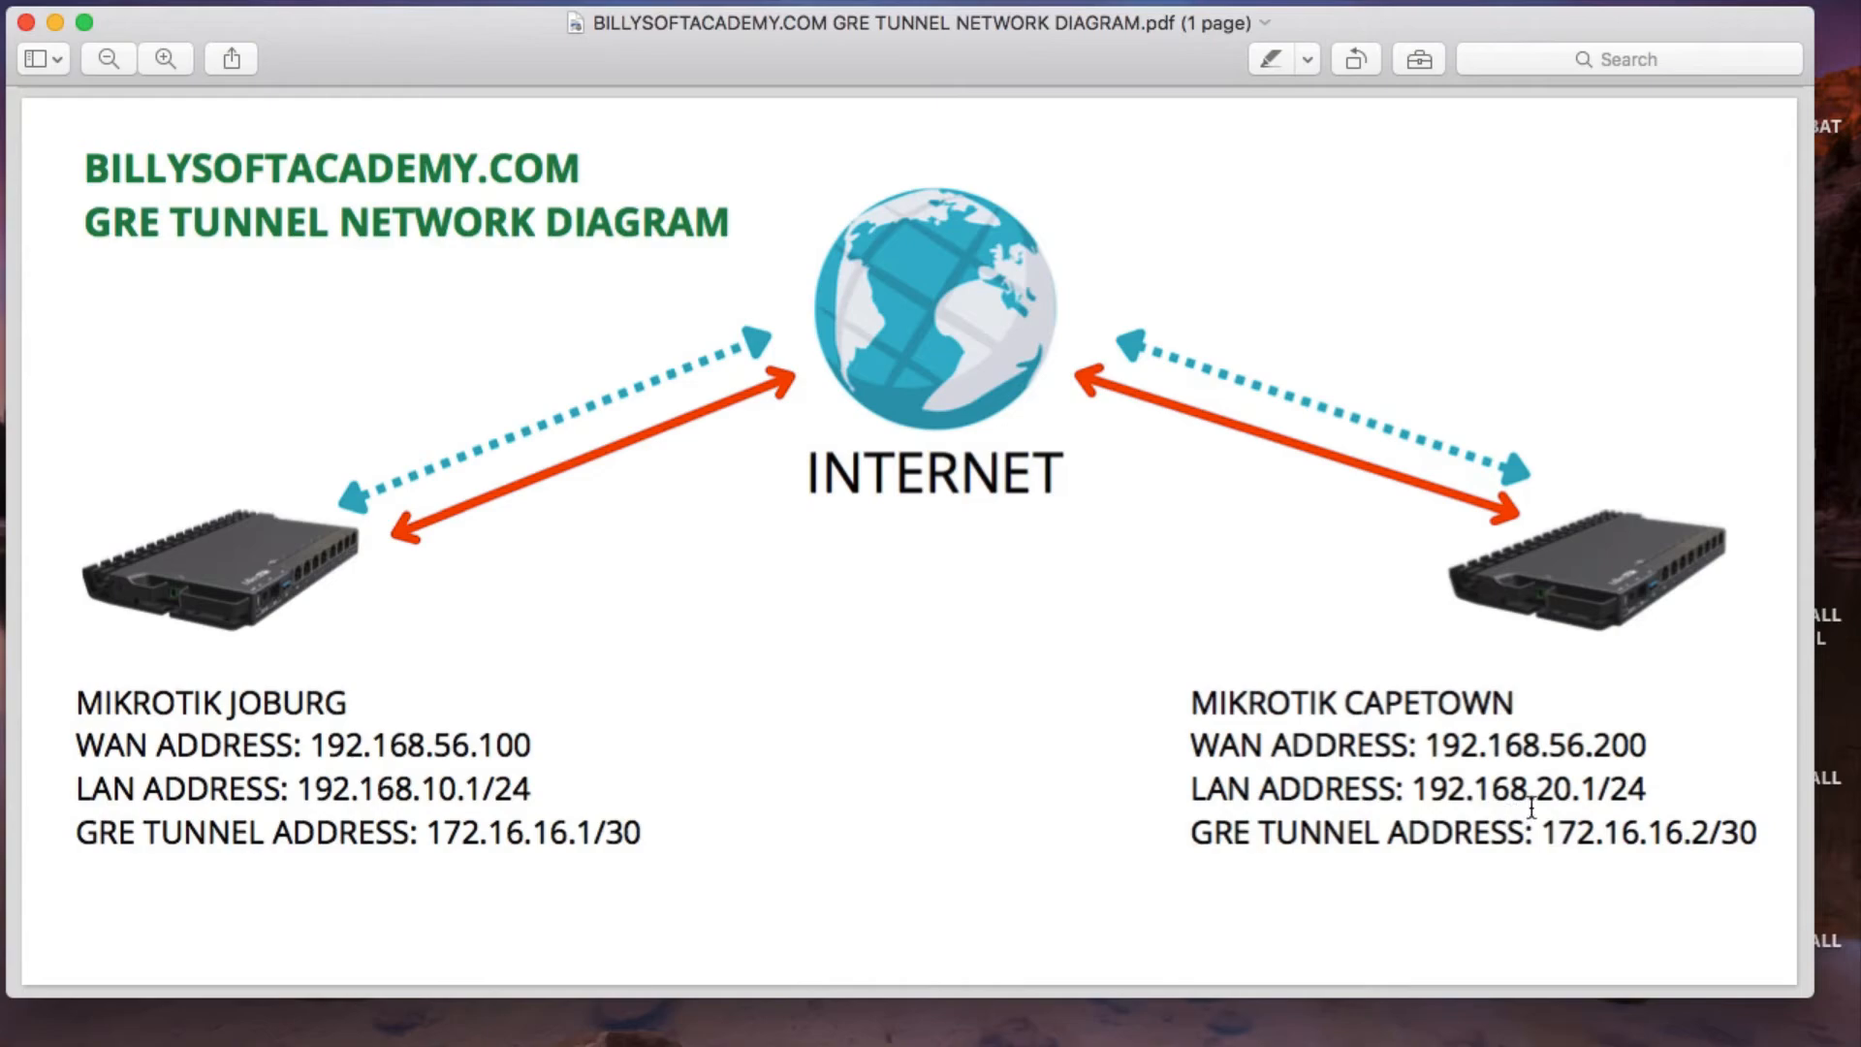
click(55, 21)
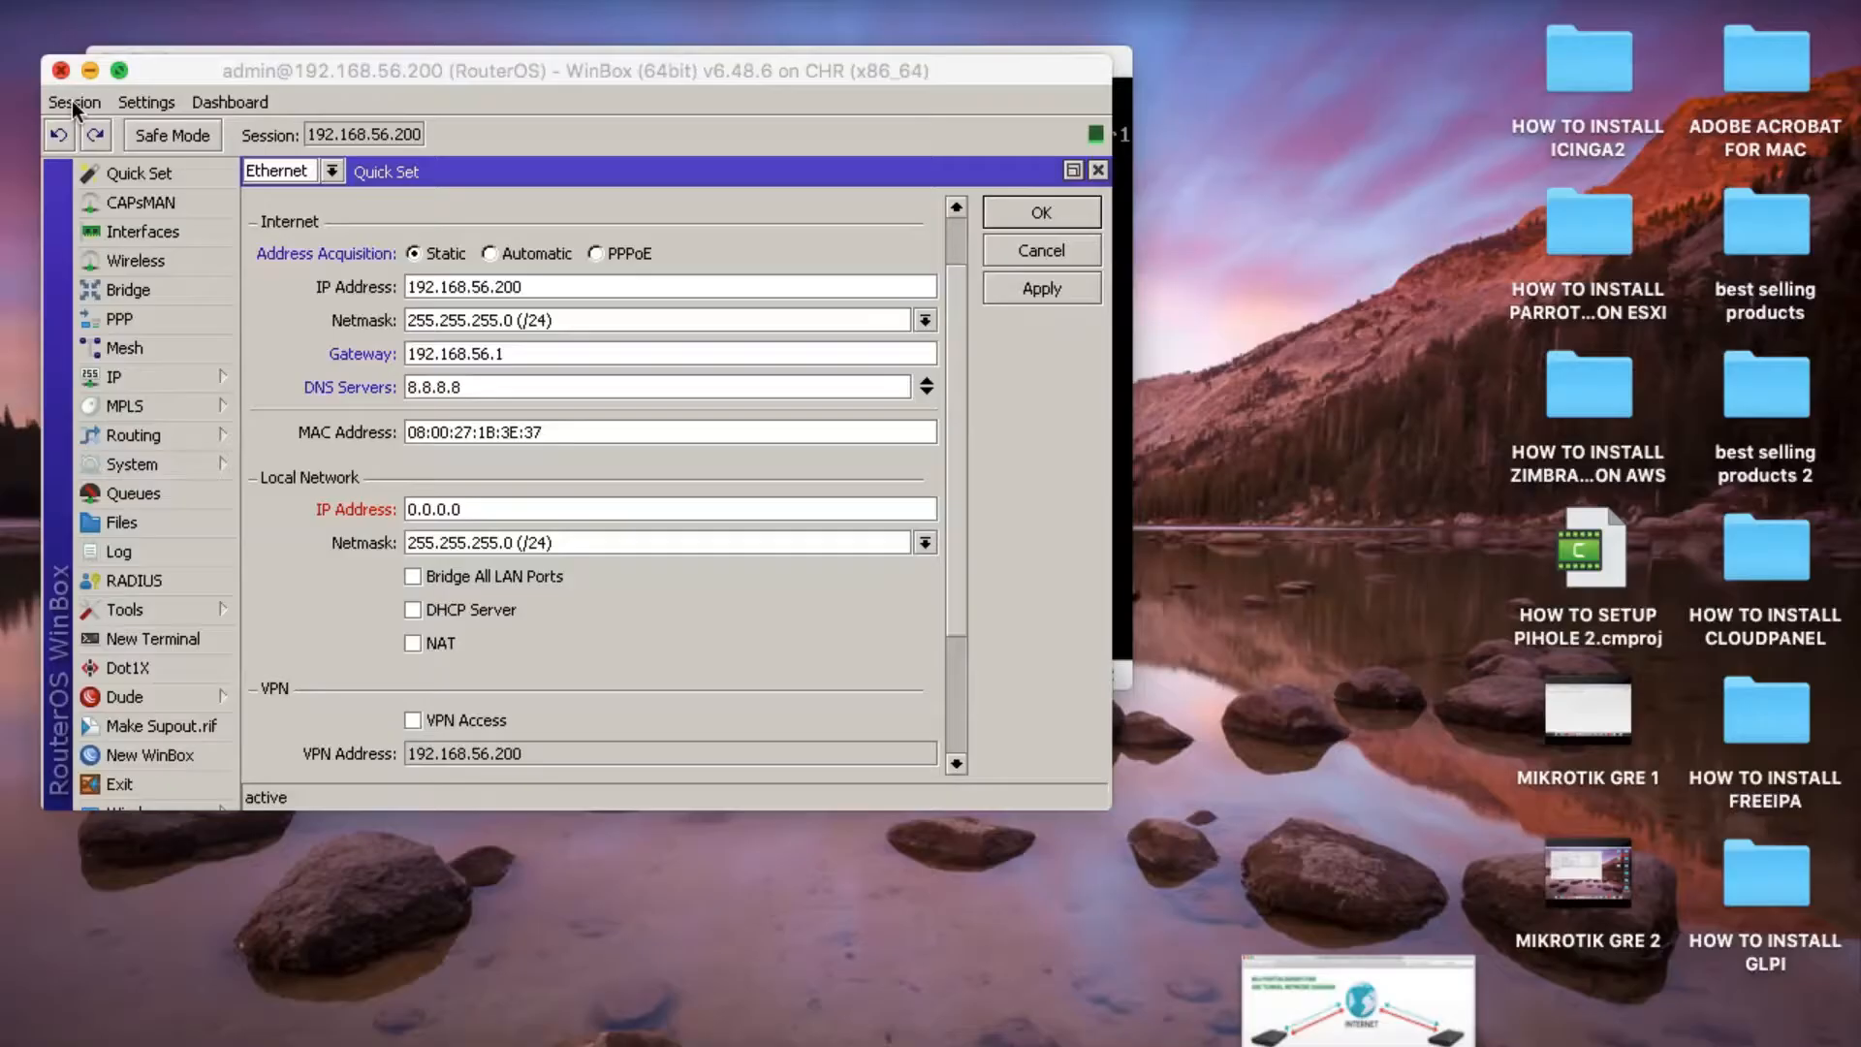
Set the local network IP address to 192.168.20.1.
click(451, 514)
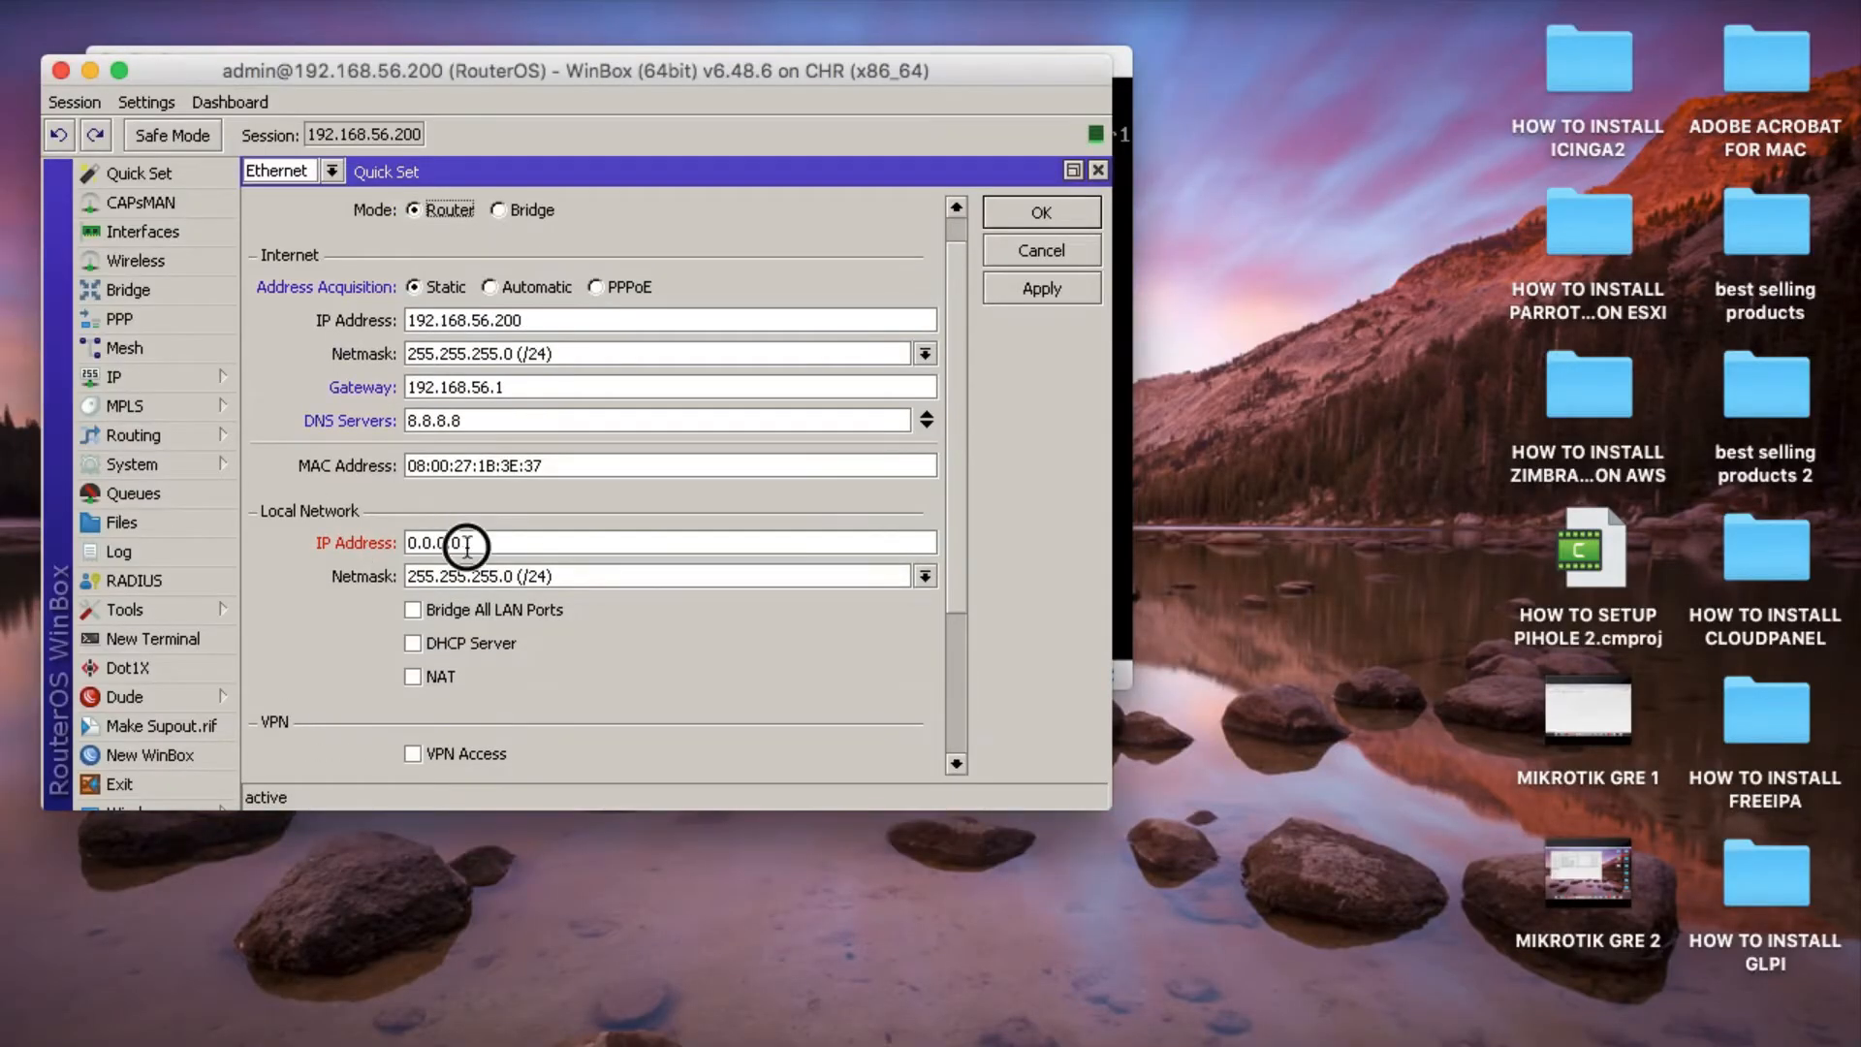
double_click(466, 544)
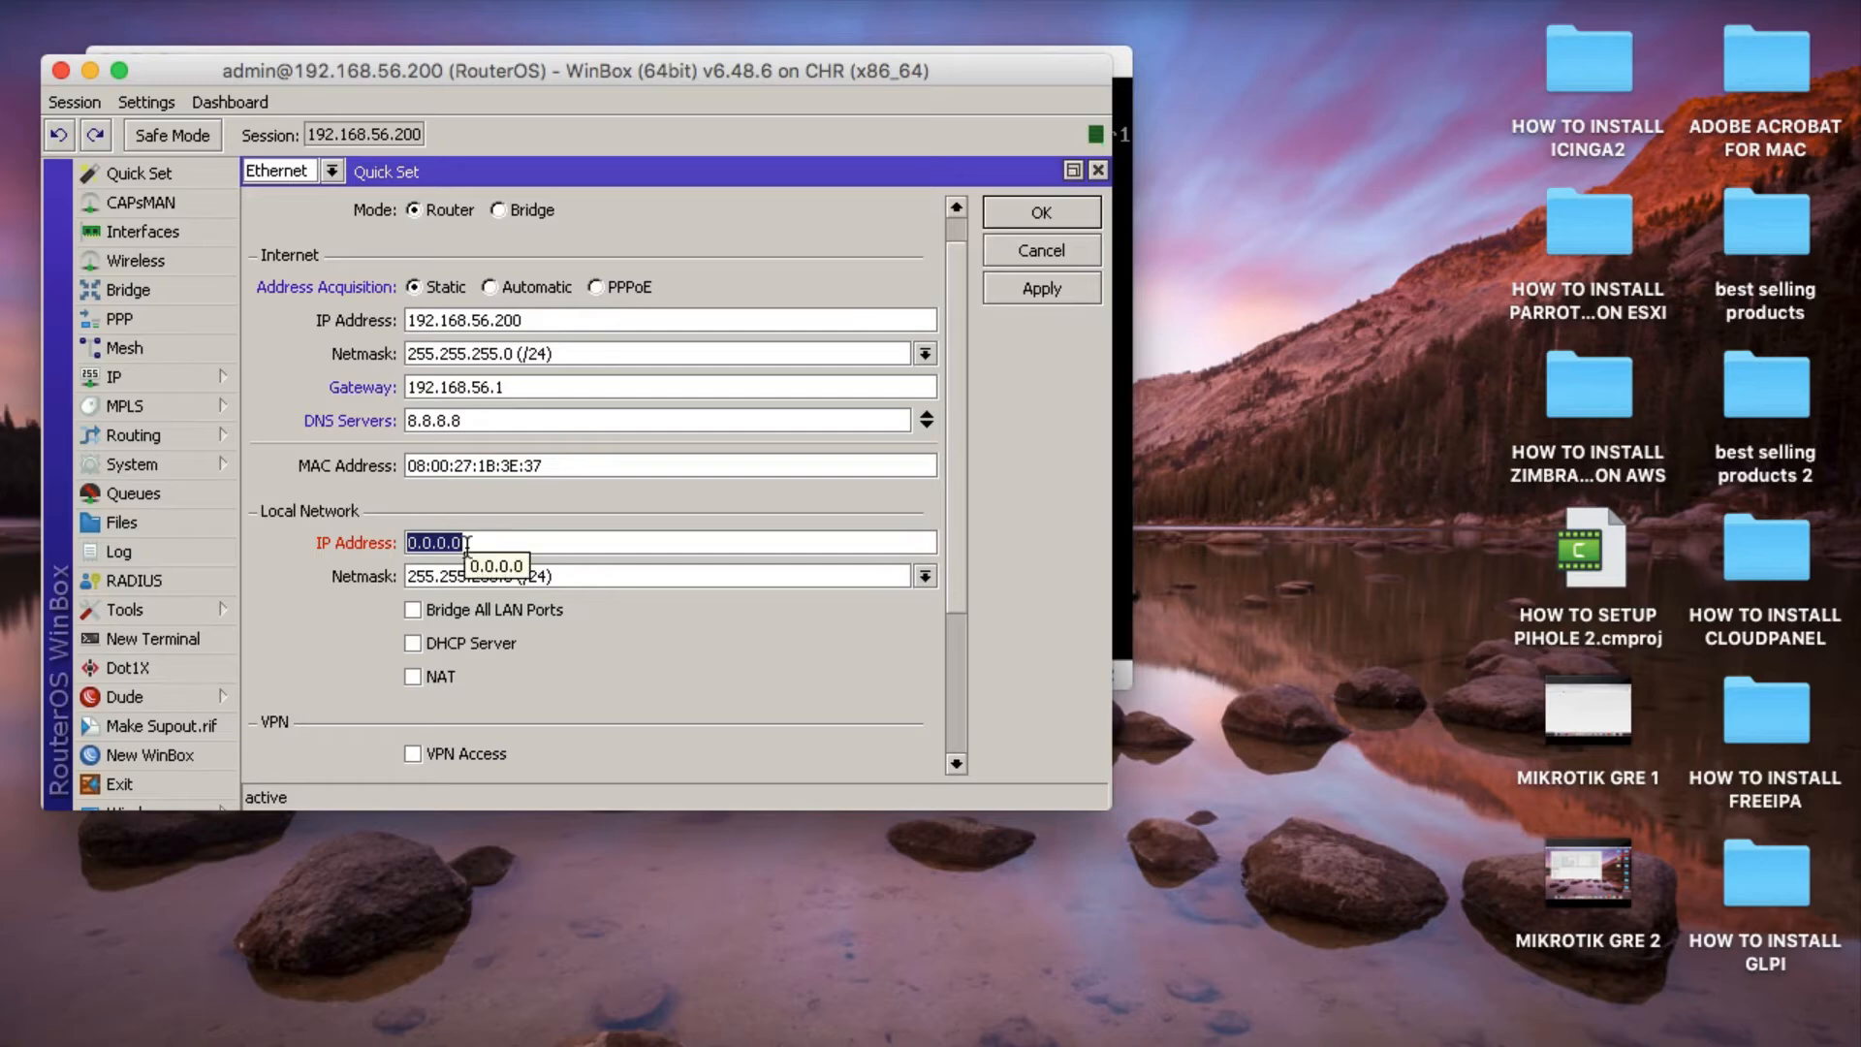
text(192)
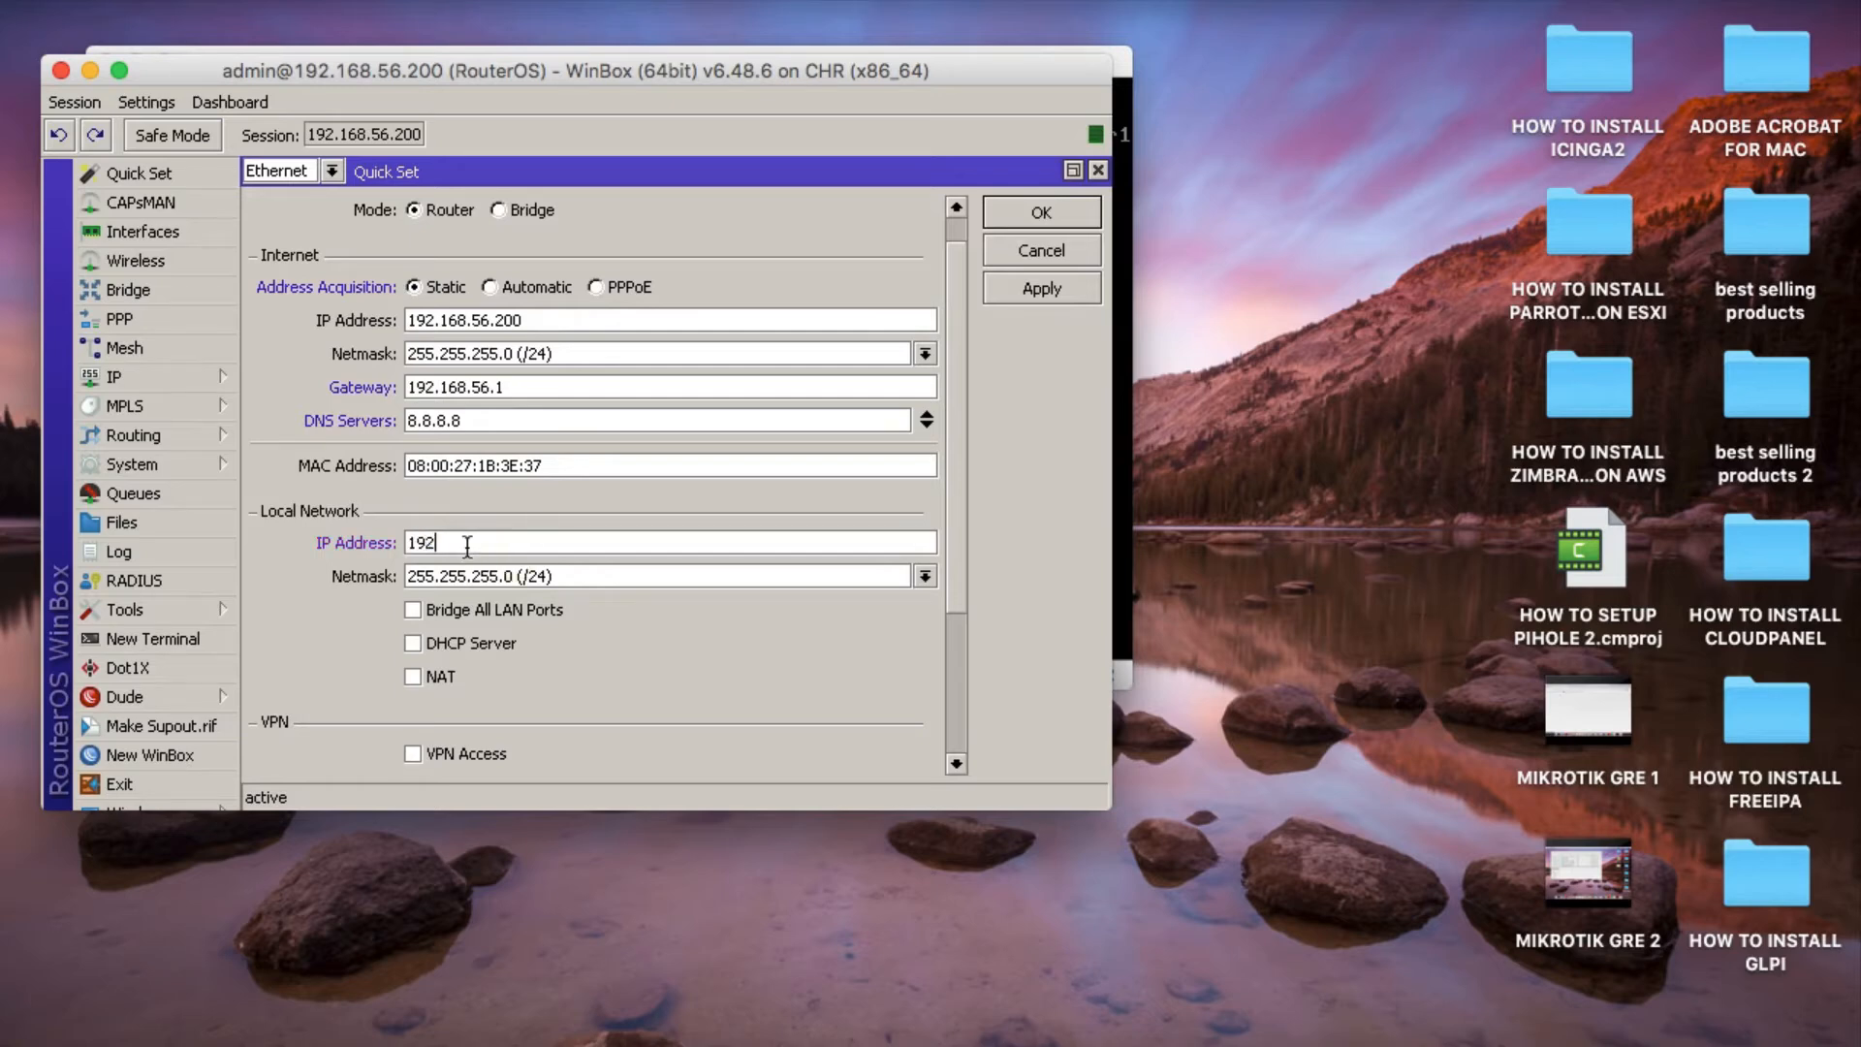
text(.168.20.1)
Enable bridging of all LAN ports, NAT and the DHCP server with the range 192.168.20.10-192.168.20.100.
click(411, 617)
click(411, 644)
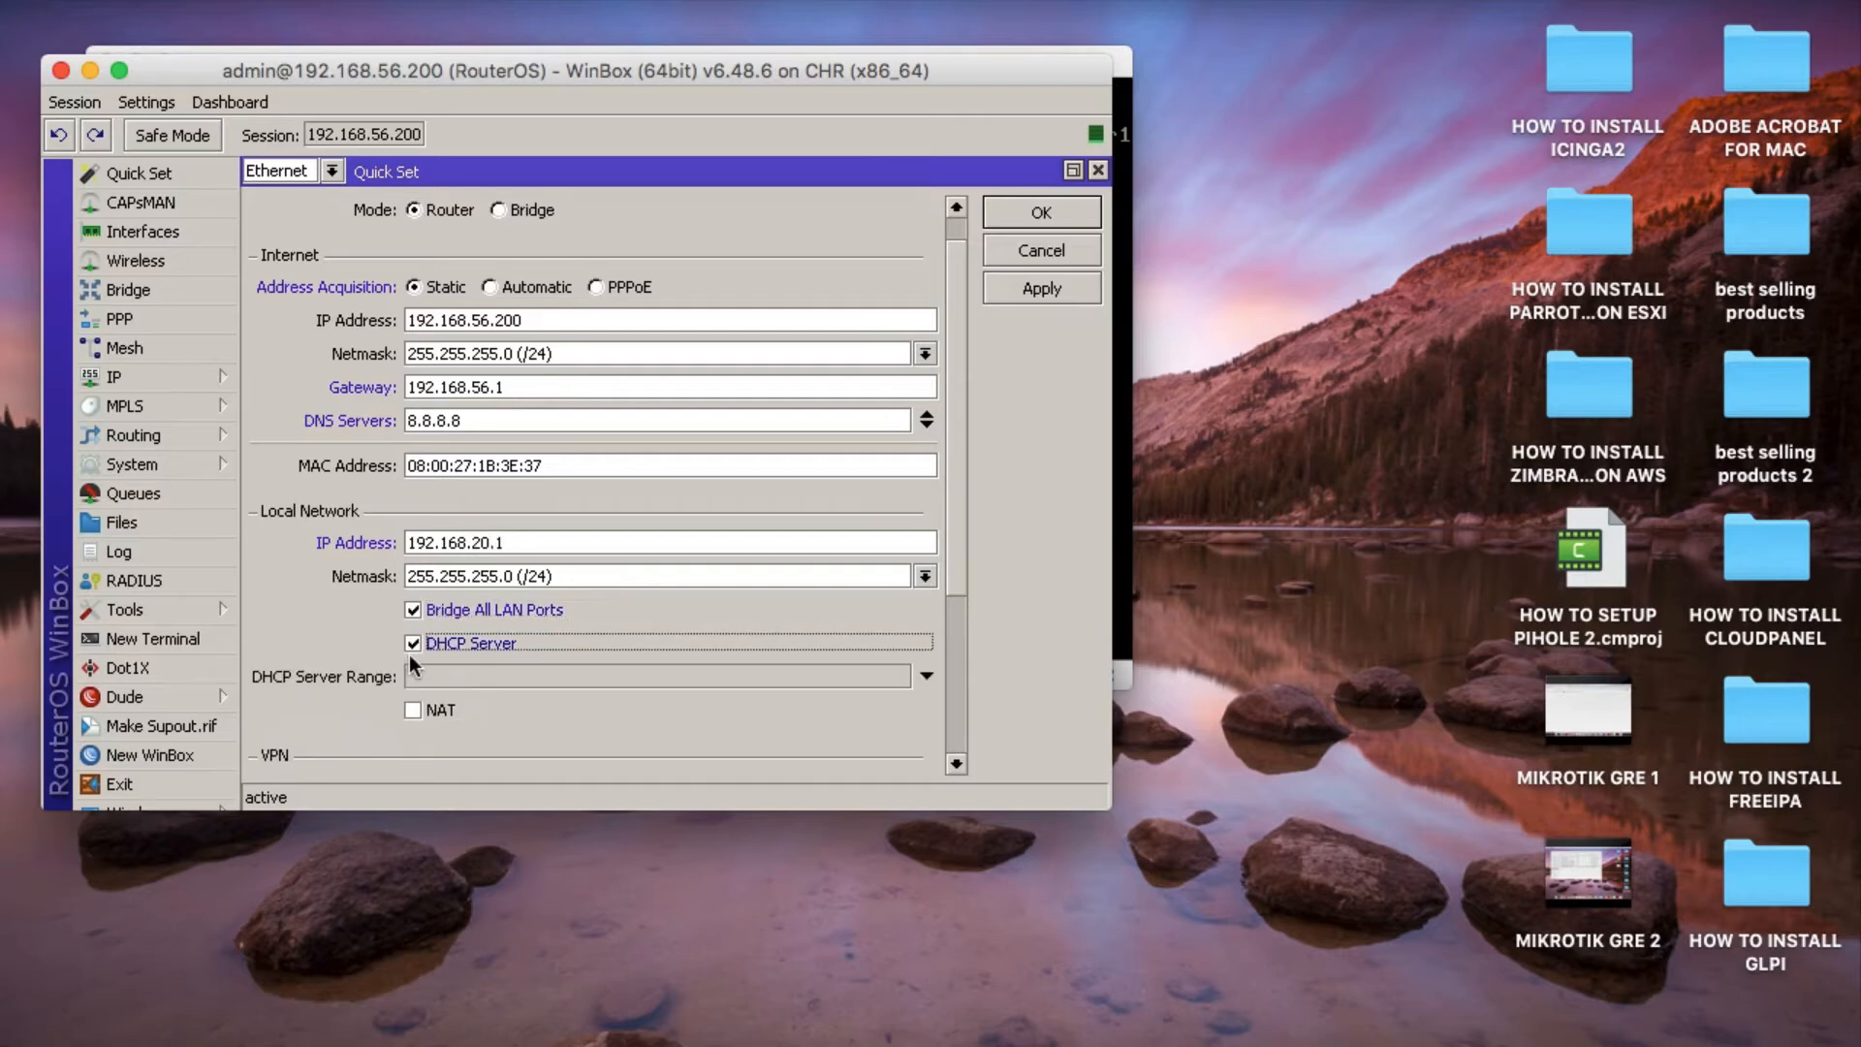
click(411, 707)
click(436, 682)
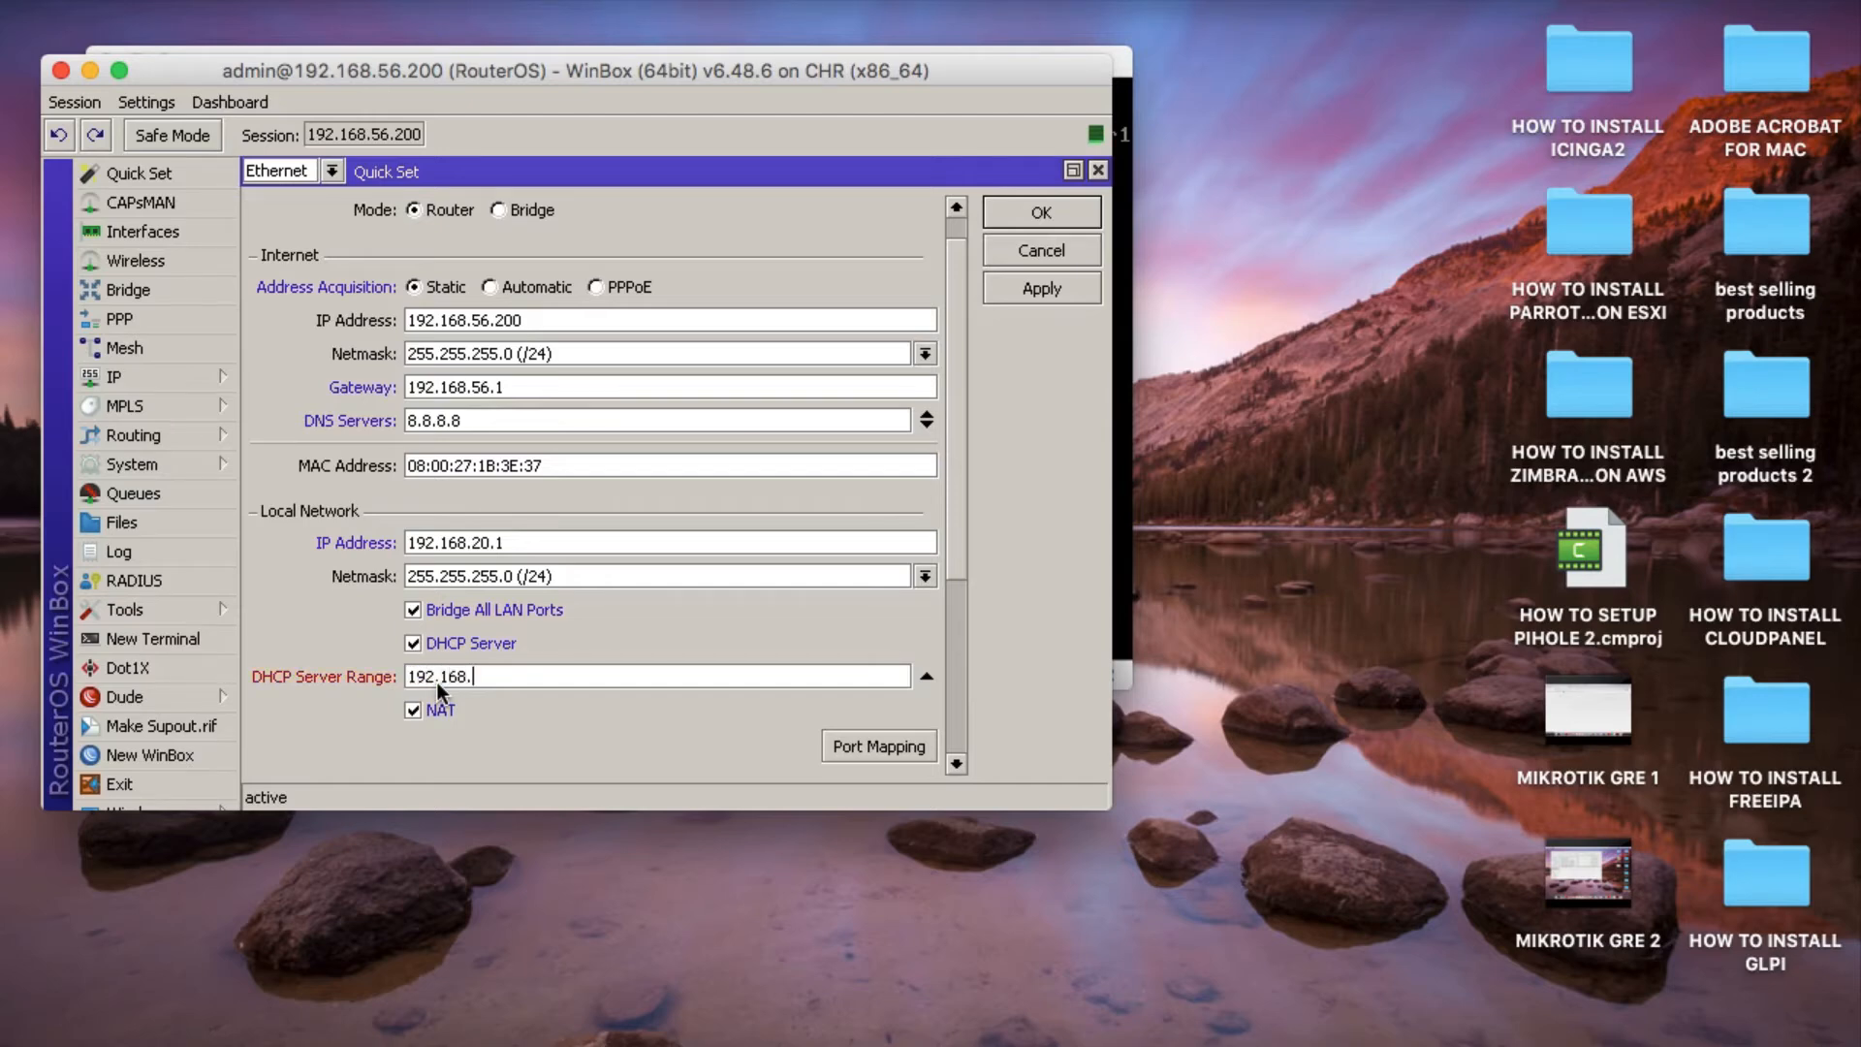
text(192.168.20.10-192.168.20.100)
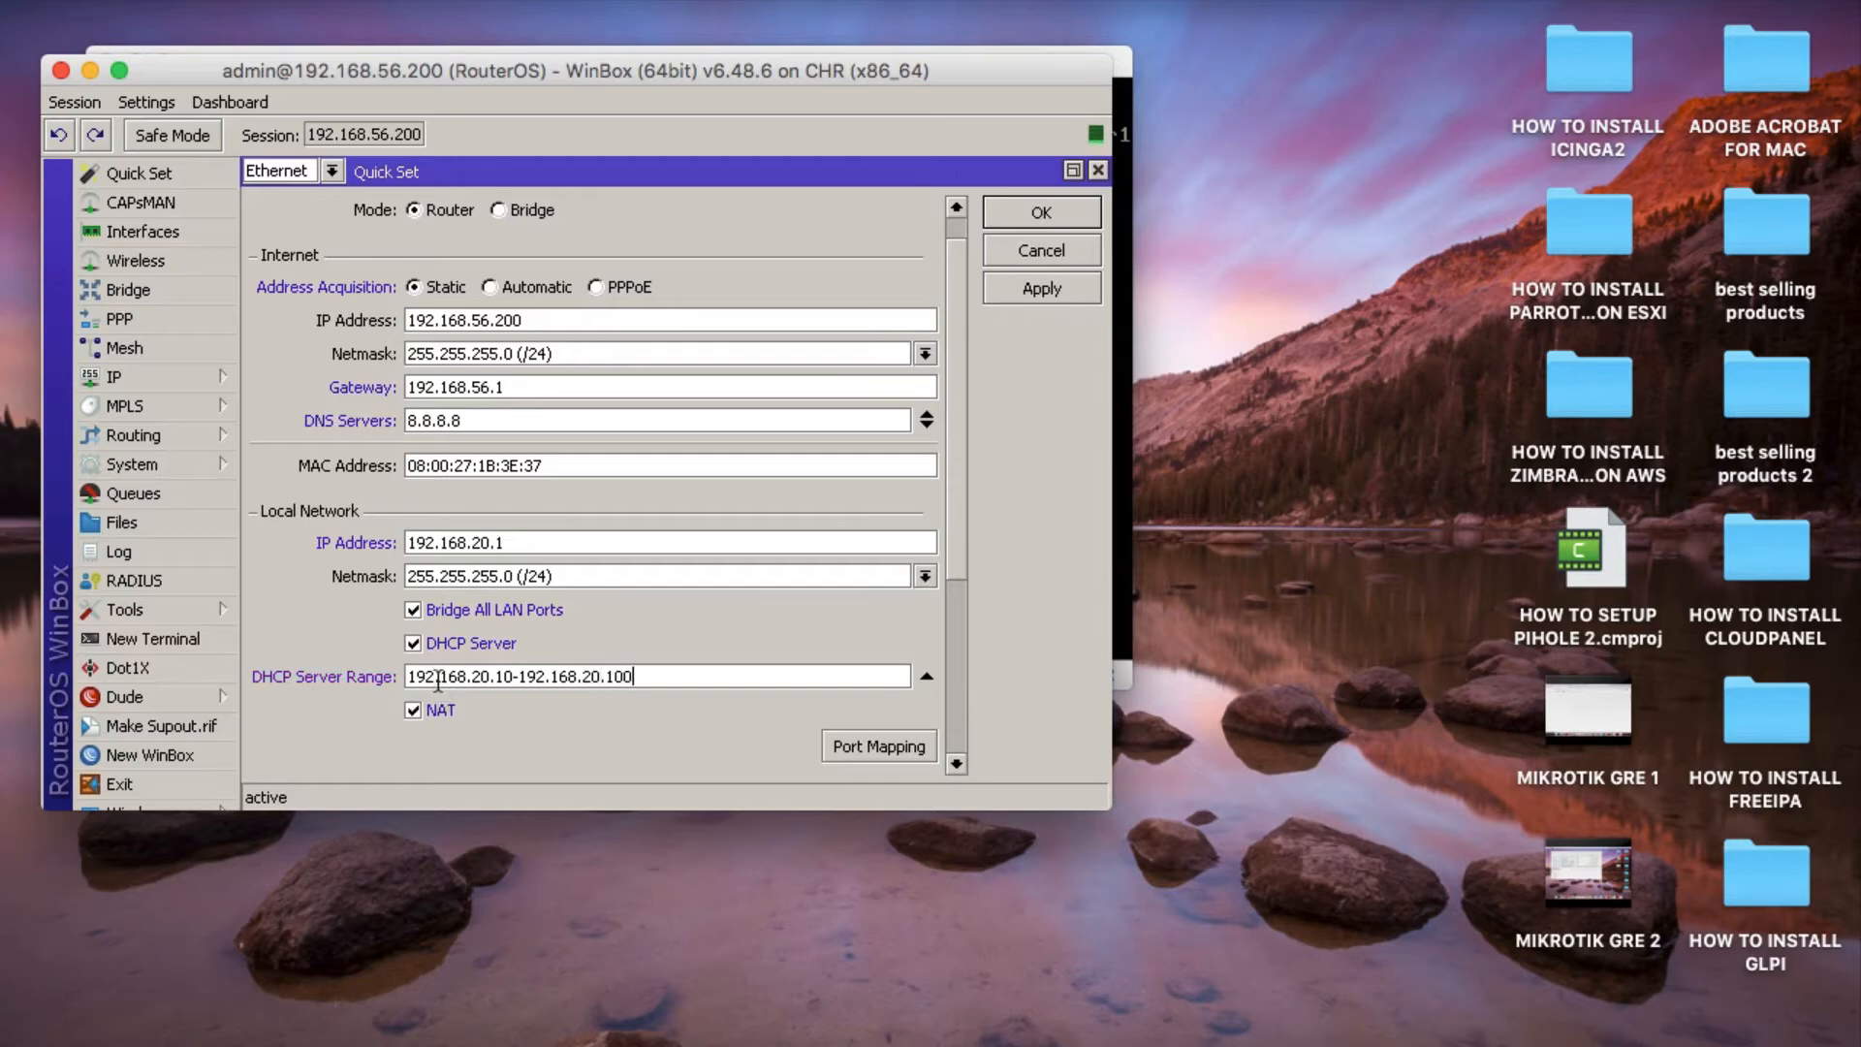
Set the router identity to MIKROTIK CAPETOWN, then apply the Quick Set configuration and close it.
scroll(515, 581, down, 10)
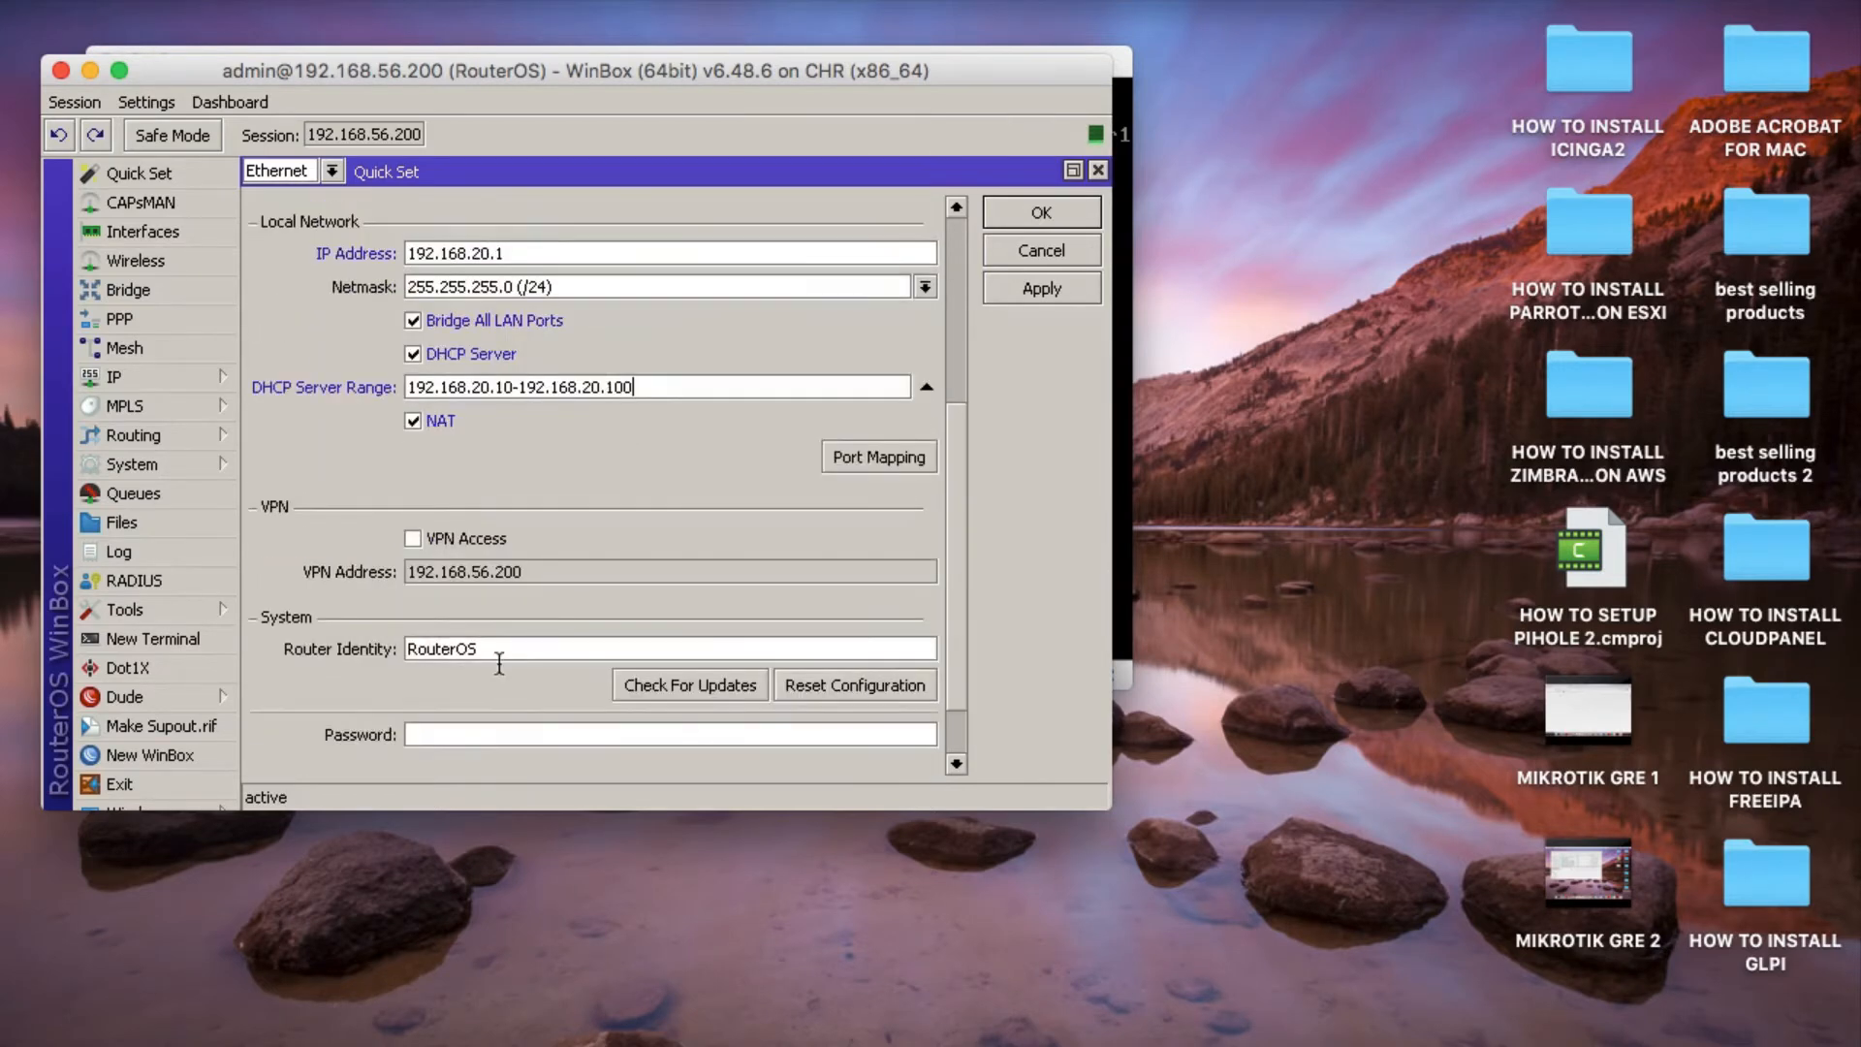
double_click(498, 649)
text(M)
text(IKORITIK)
key(BackSpace)
key(BackSpace)
key(BackSpace)
key(BackSpace)
key(BackSpace)
key(BackSpace)
text(ROT)
key(BackSpace)
key(BackSpace)
text(OTIK CAPETOWN)
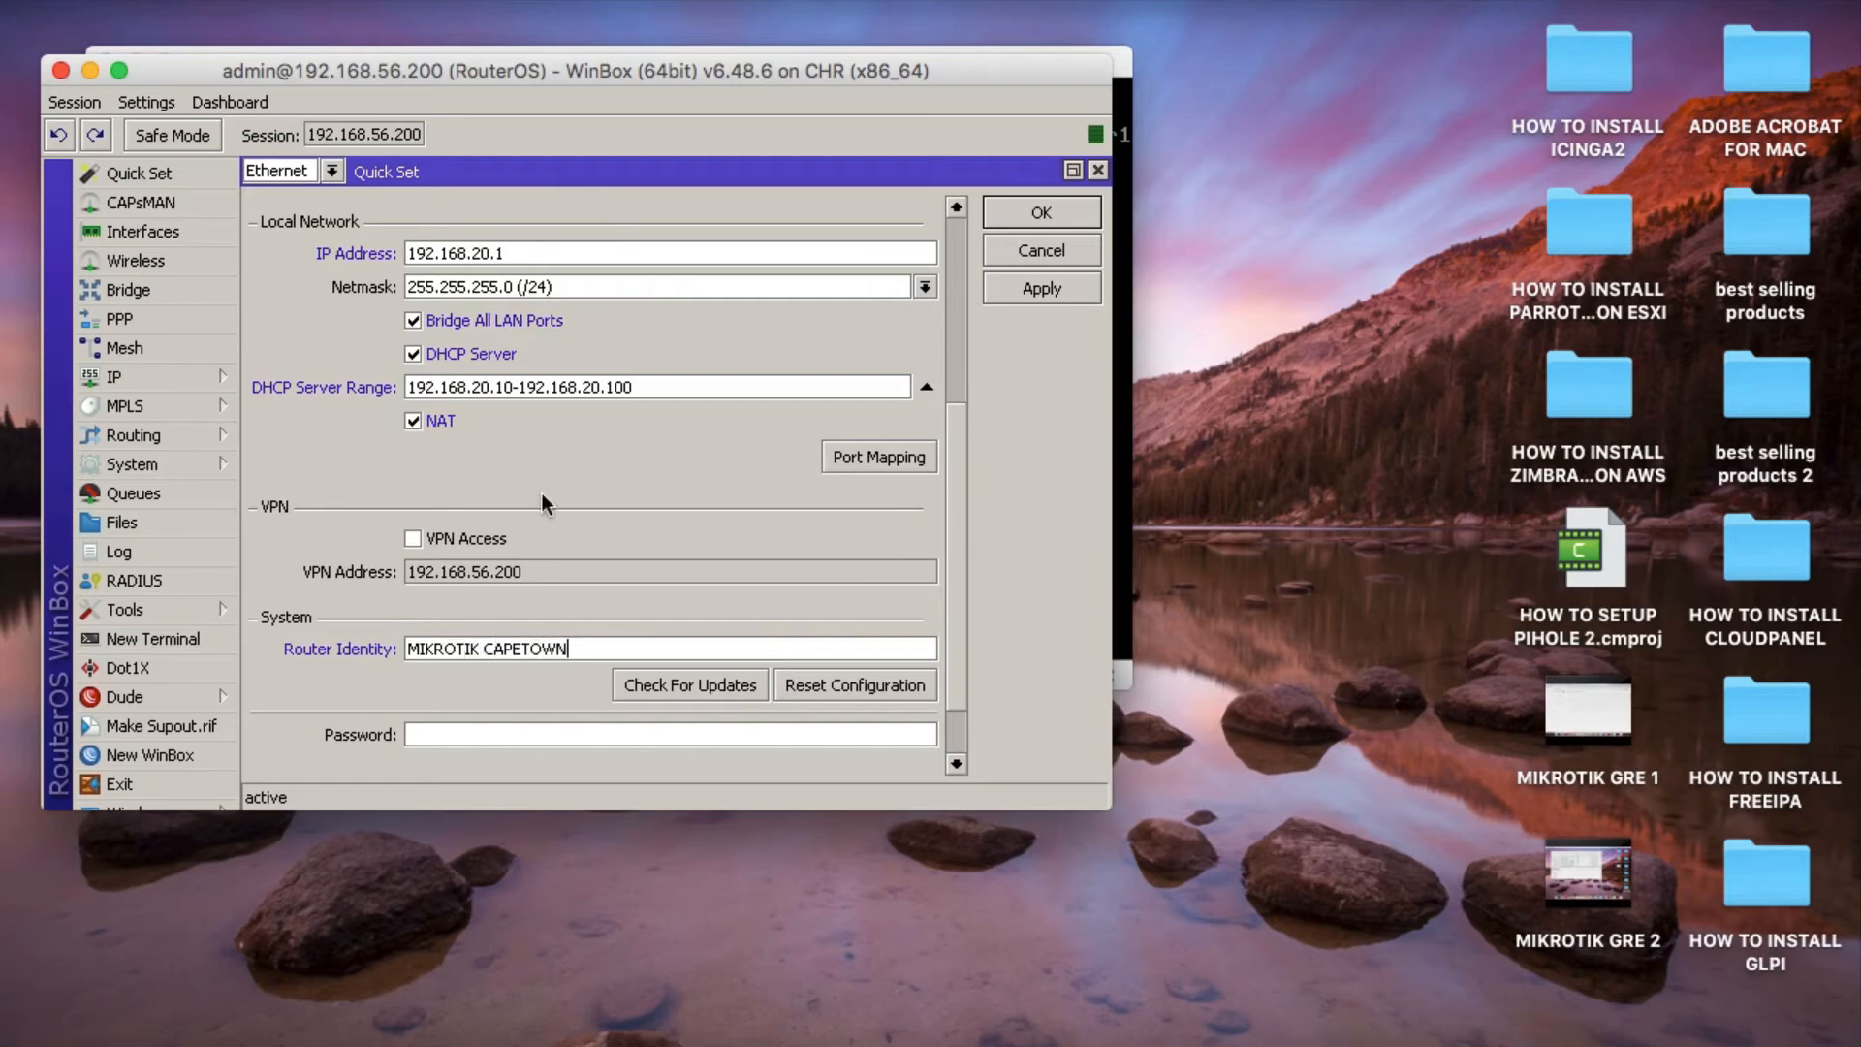
click(1065, 290)
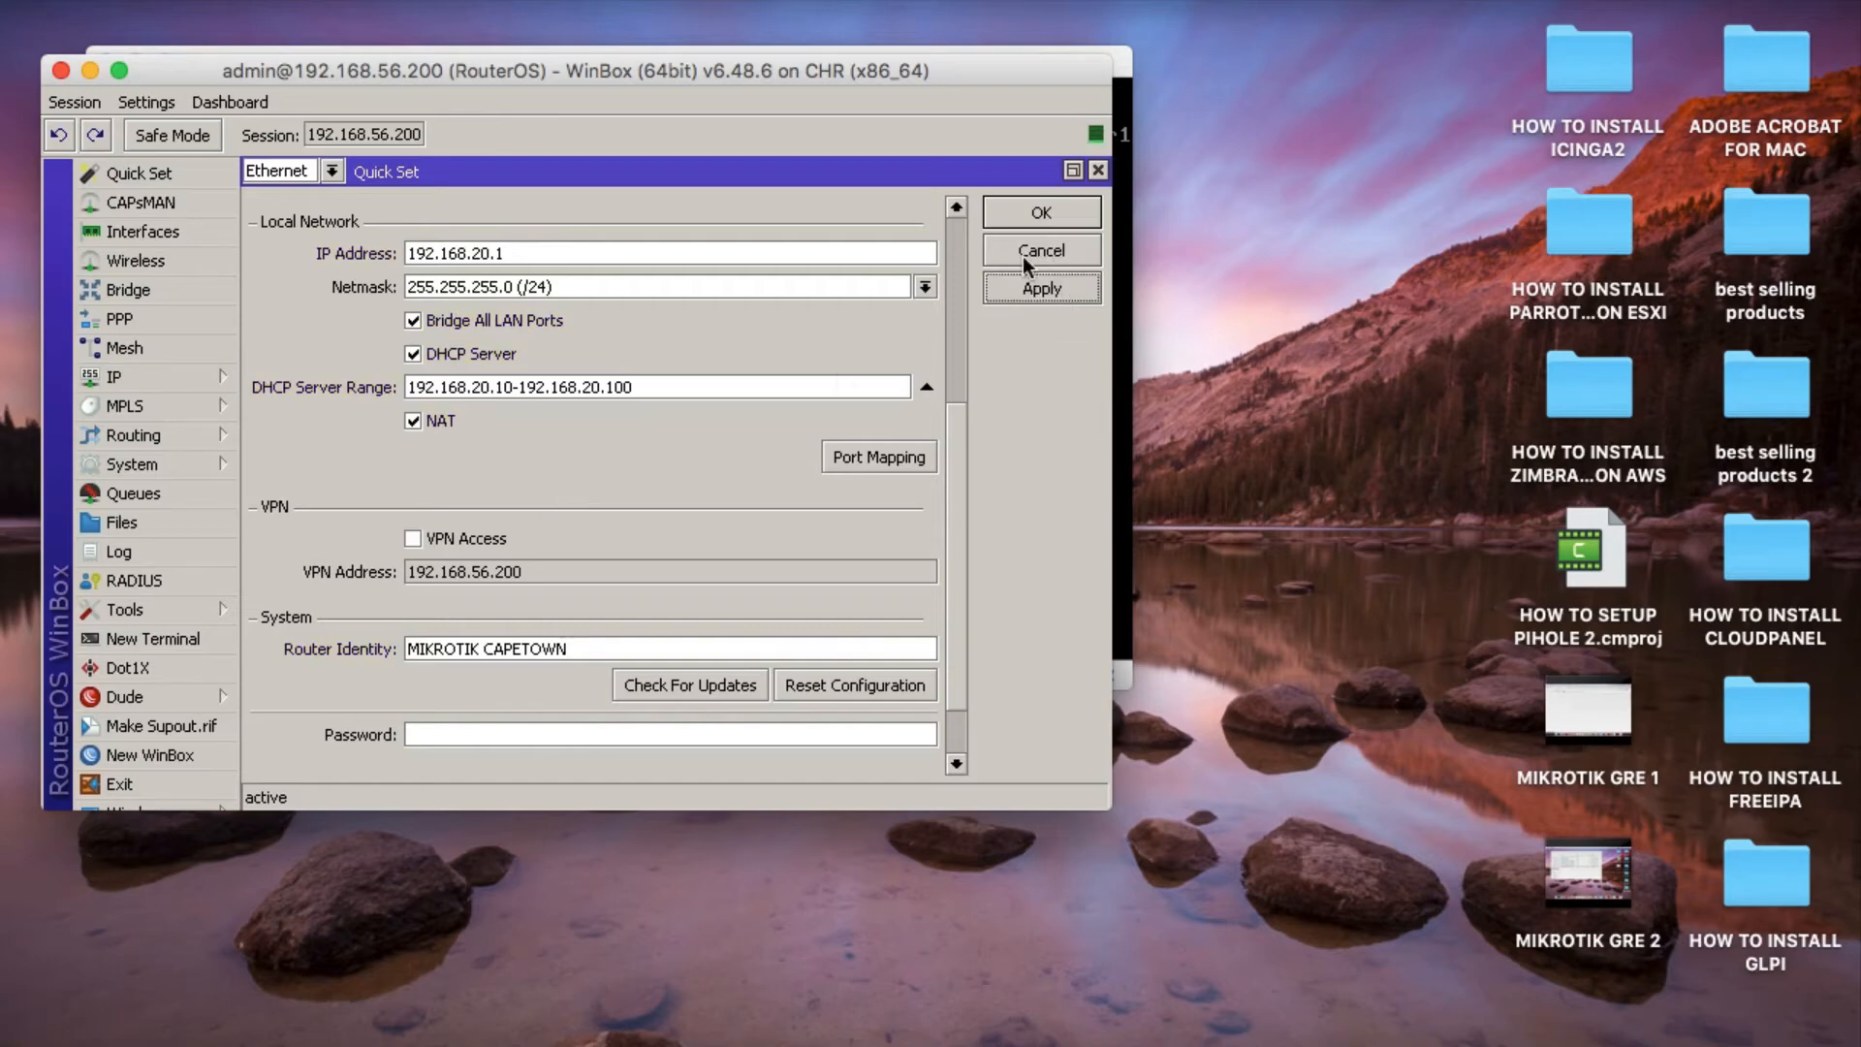
click(1038, 209)
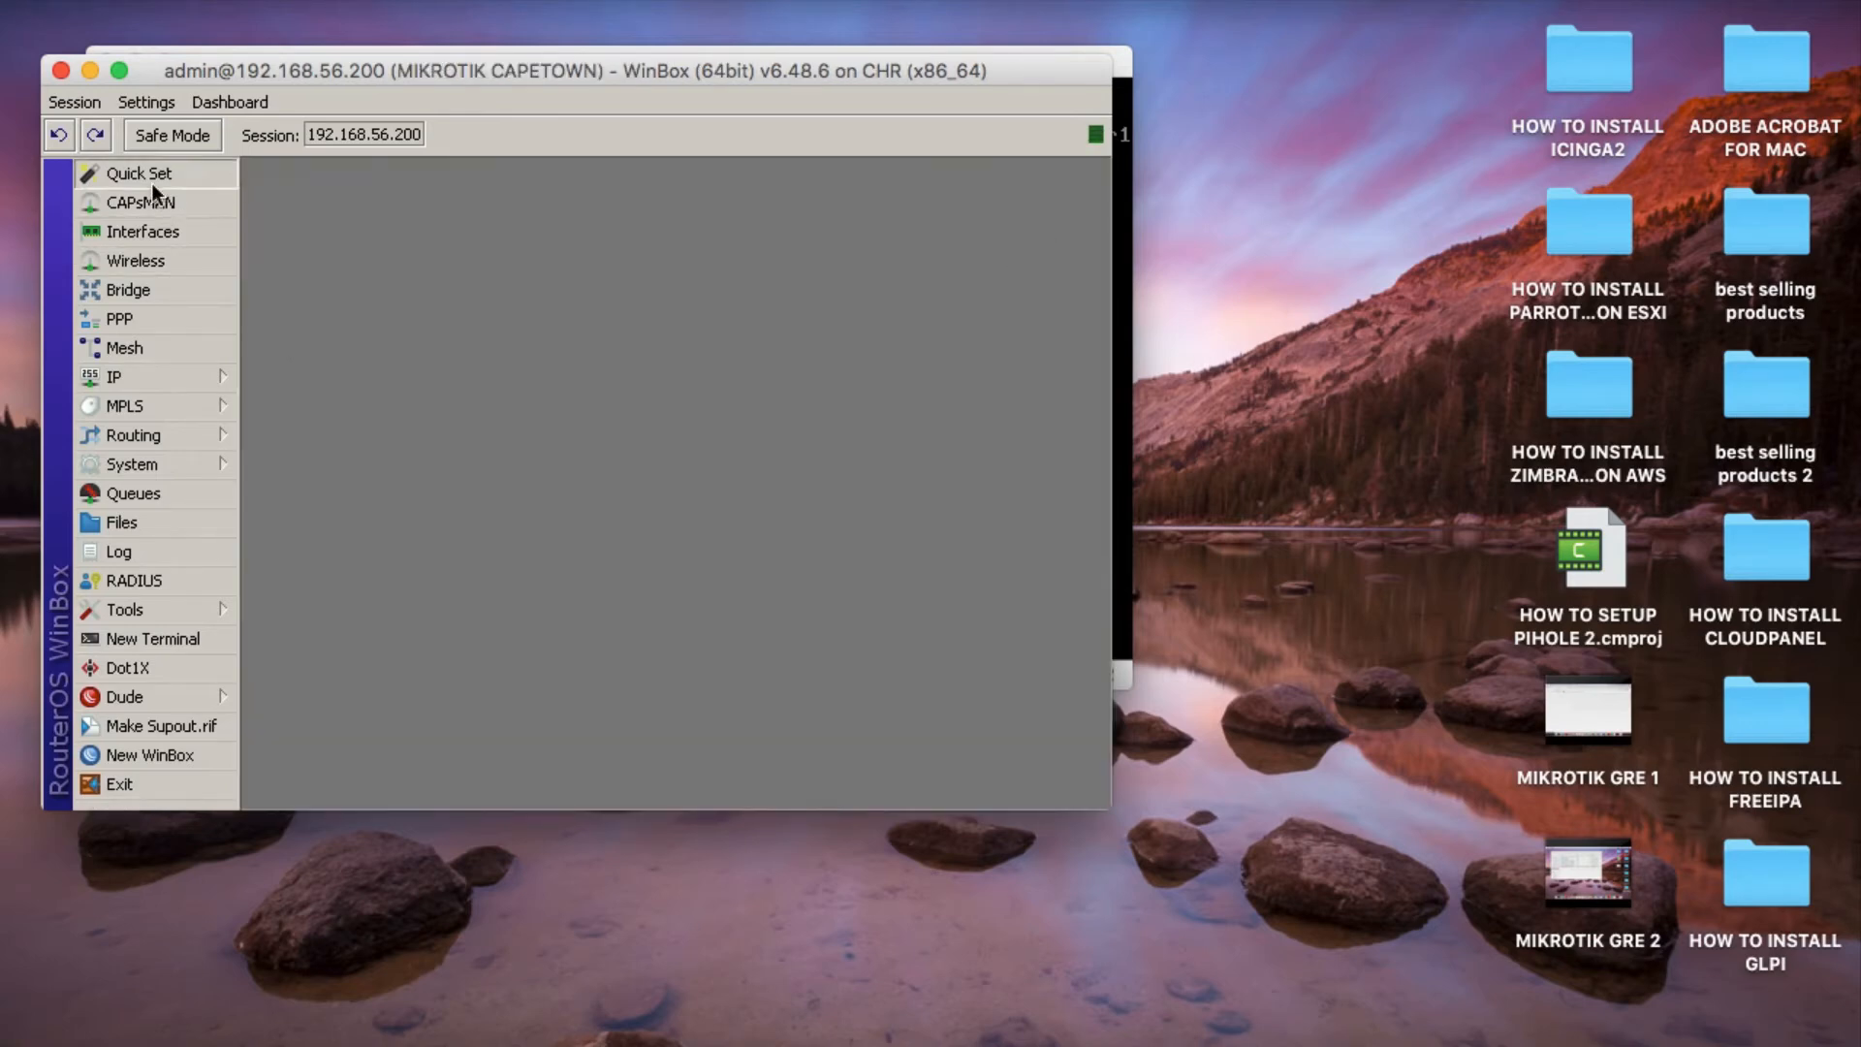
Reopen Quick Set, enable the local network's DHCP server again, apply it, review the settings and close the form.
click(153, 183)
scroll(679, 504, down, 5)
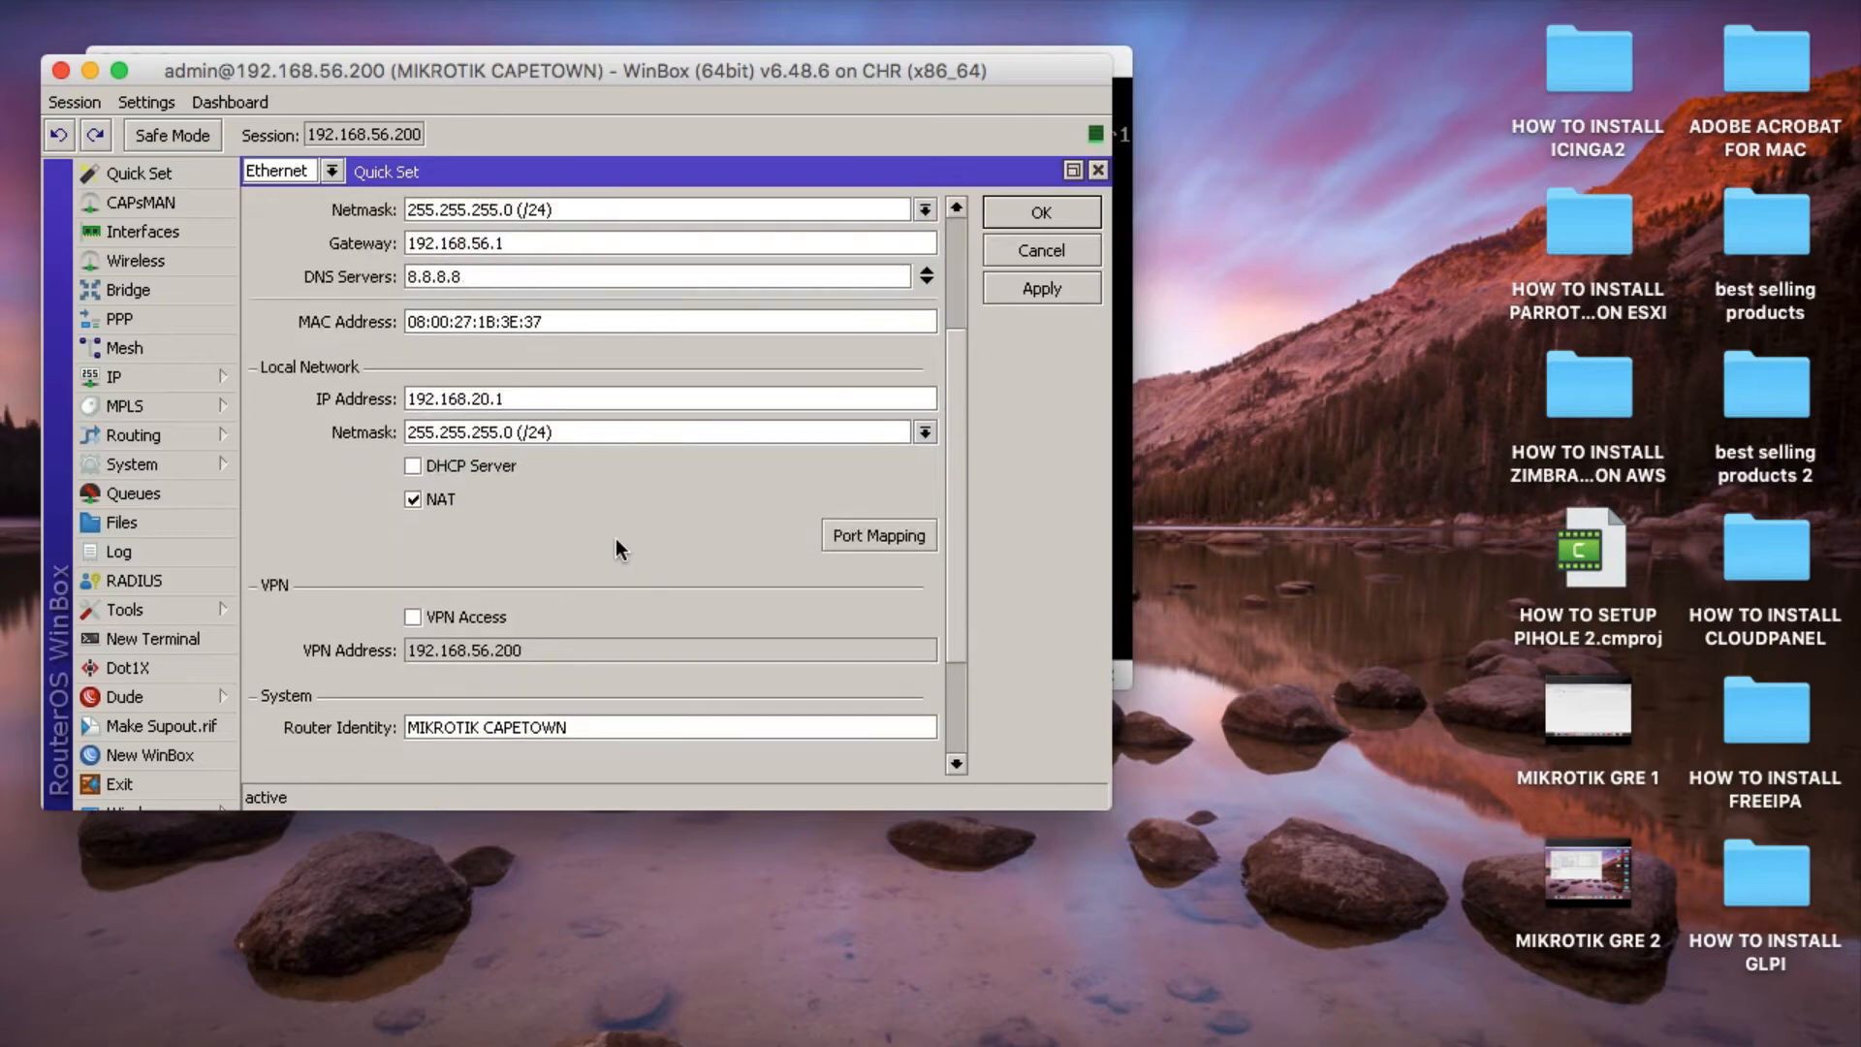
click(413, 467)
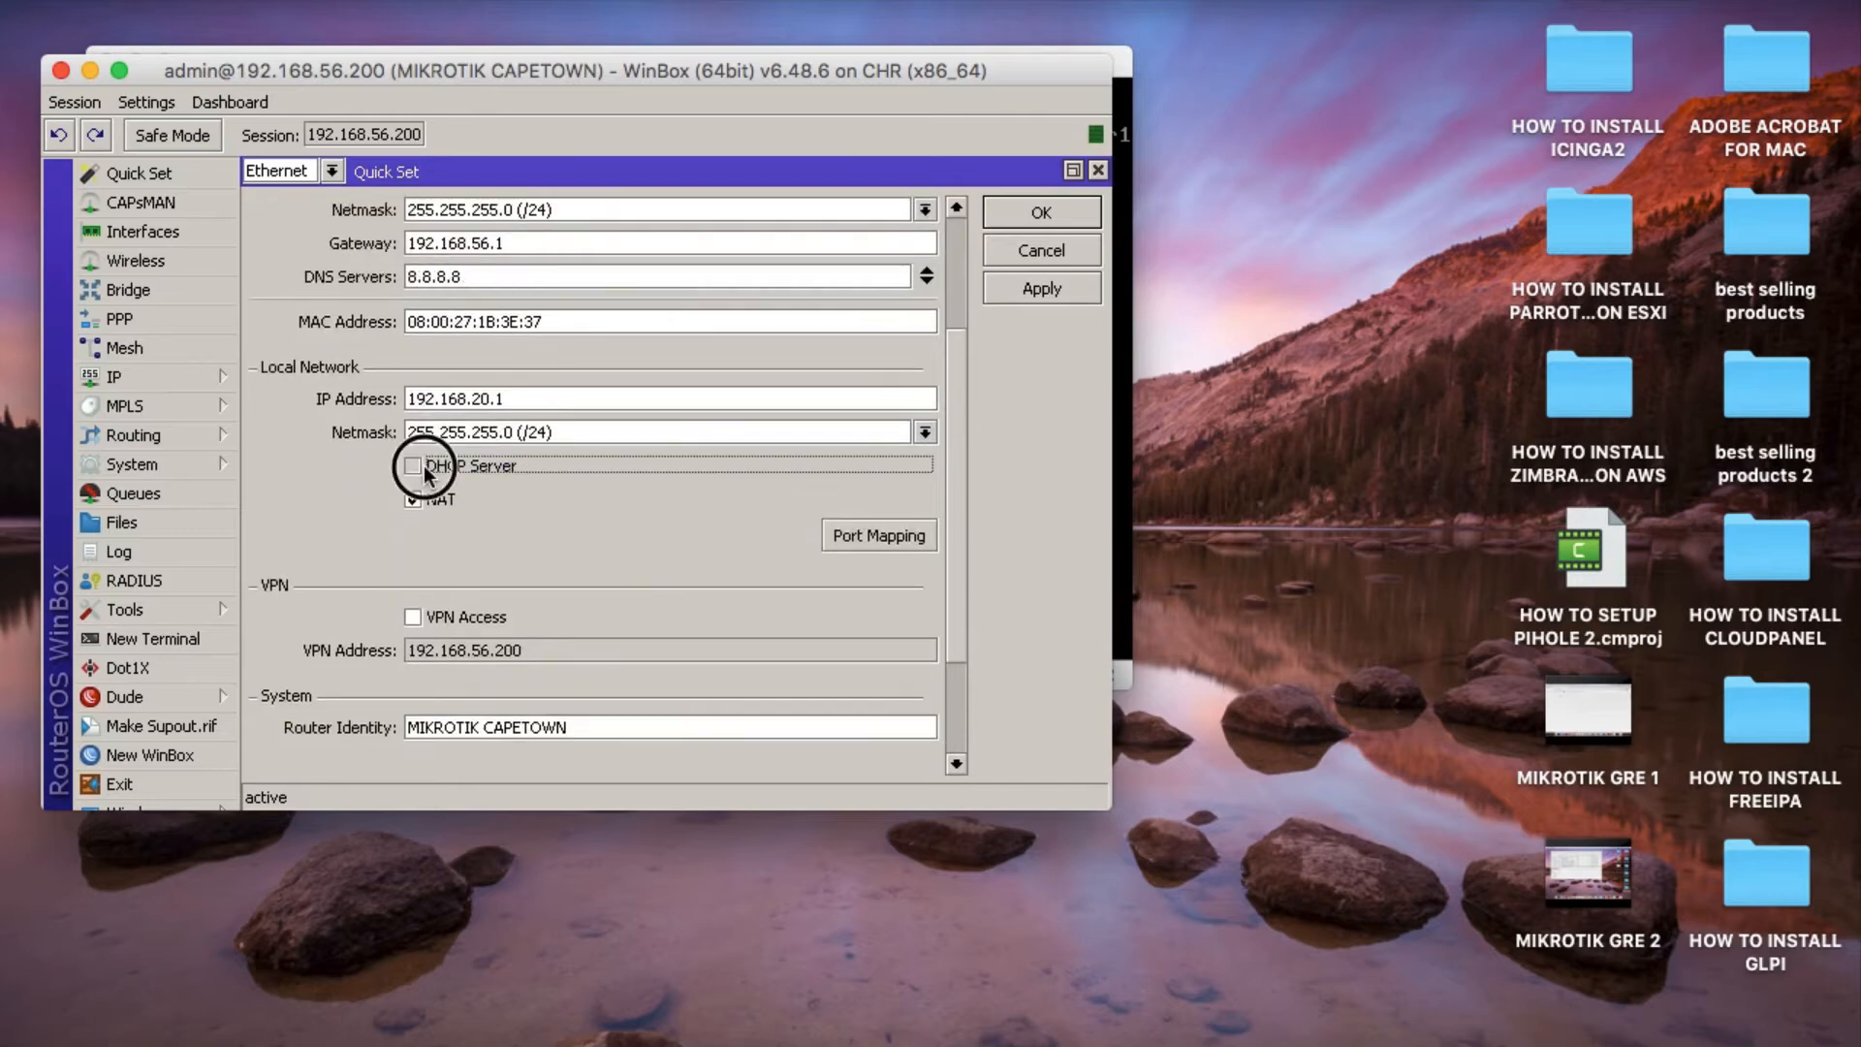
click(1043, 285)
scroll(585, 589, down, 3)
scroll(584, 589, up, 5)
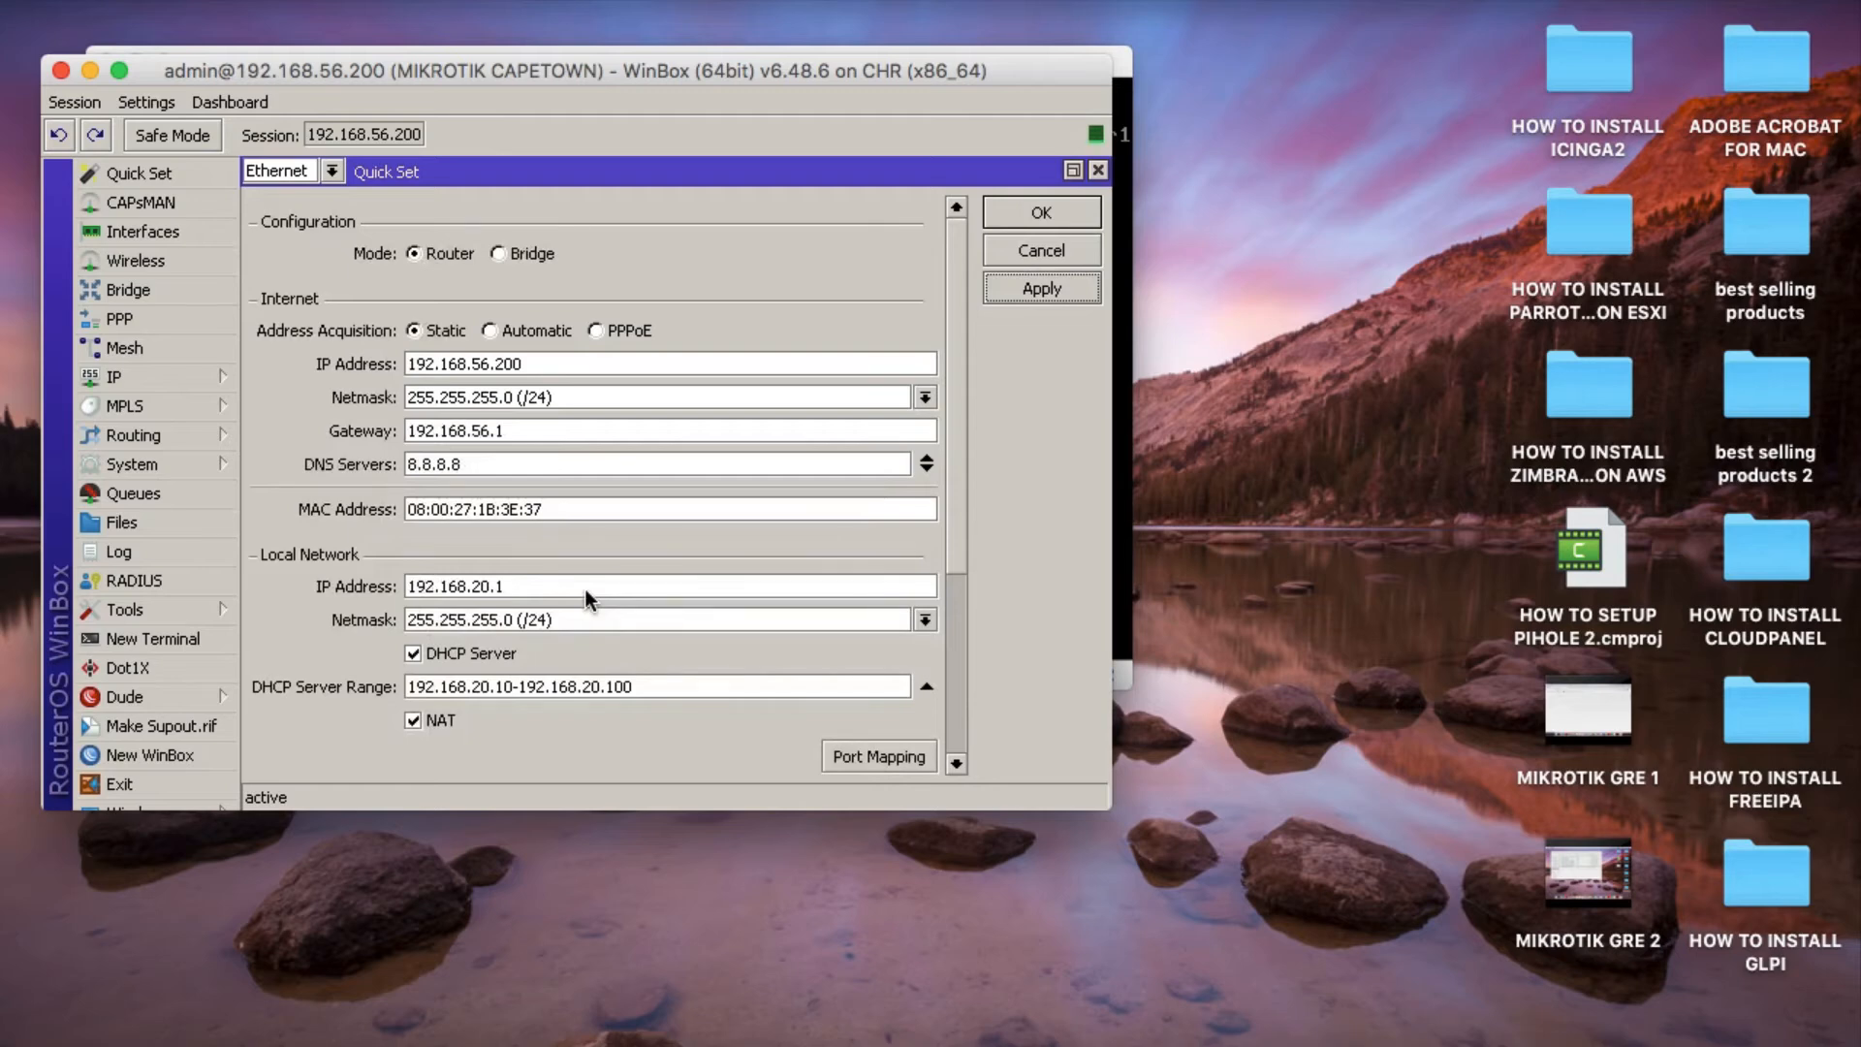
click(1085, 209)
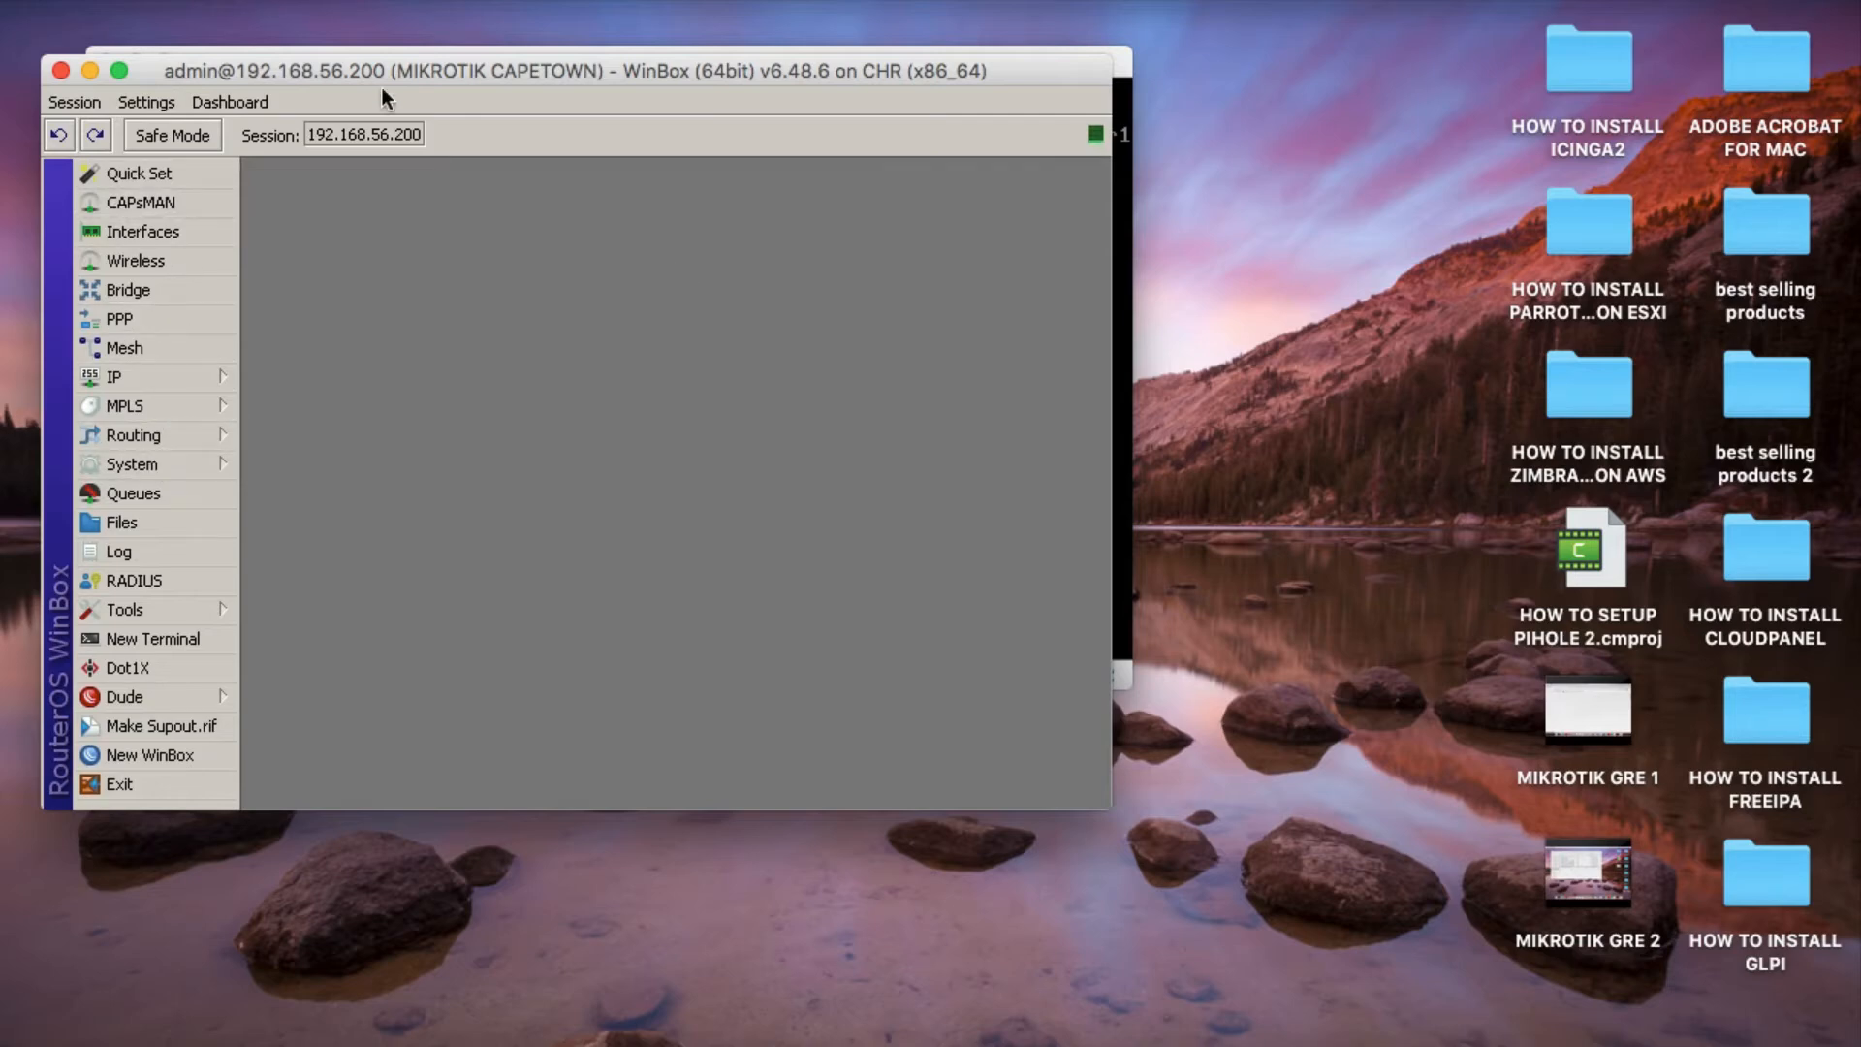
Minimize the Cape Town console window and open a maximized terminal in the router's WinBox session.
mouse_move(386, 74)
mouse_down()
mouse_move(449, 121)
mouse_move(857, 150)
mouse_move(817, 327)
mouse_move(539, 42)
mouse_move(392, 43)
mouse_up()
click(137, 63)
click(219, 602)
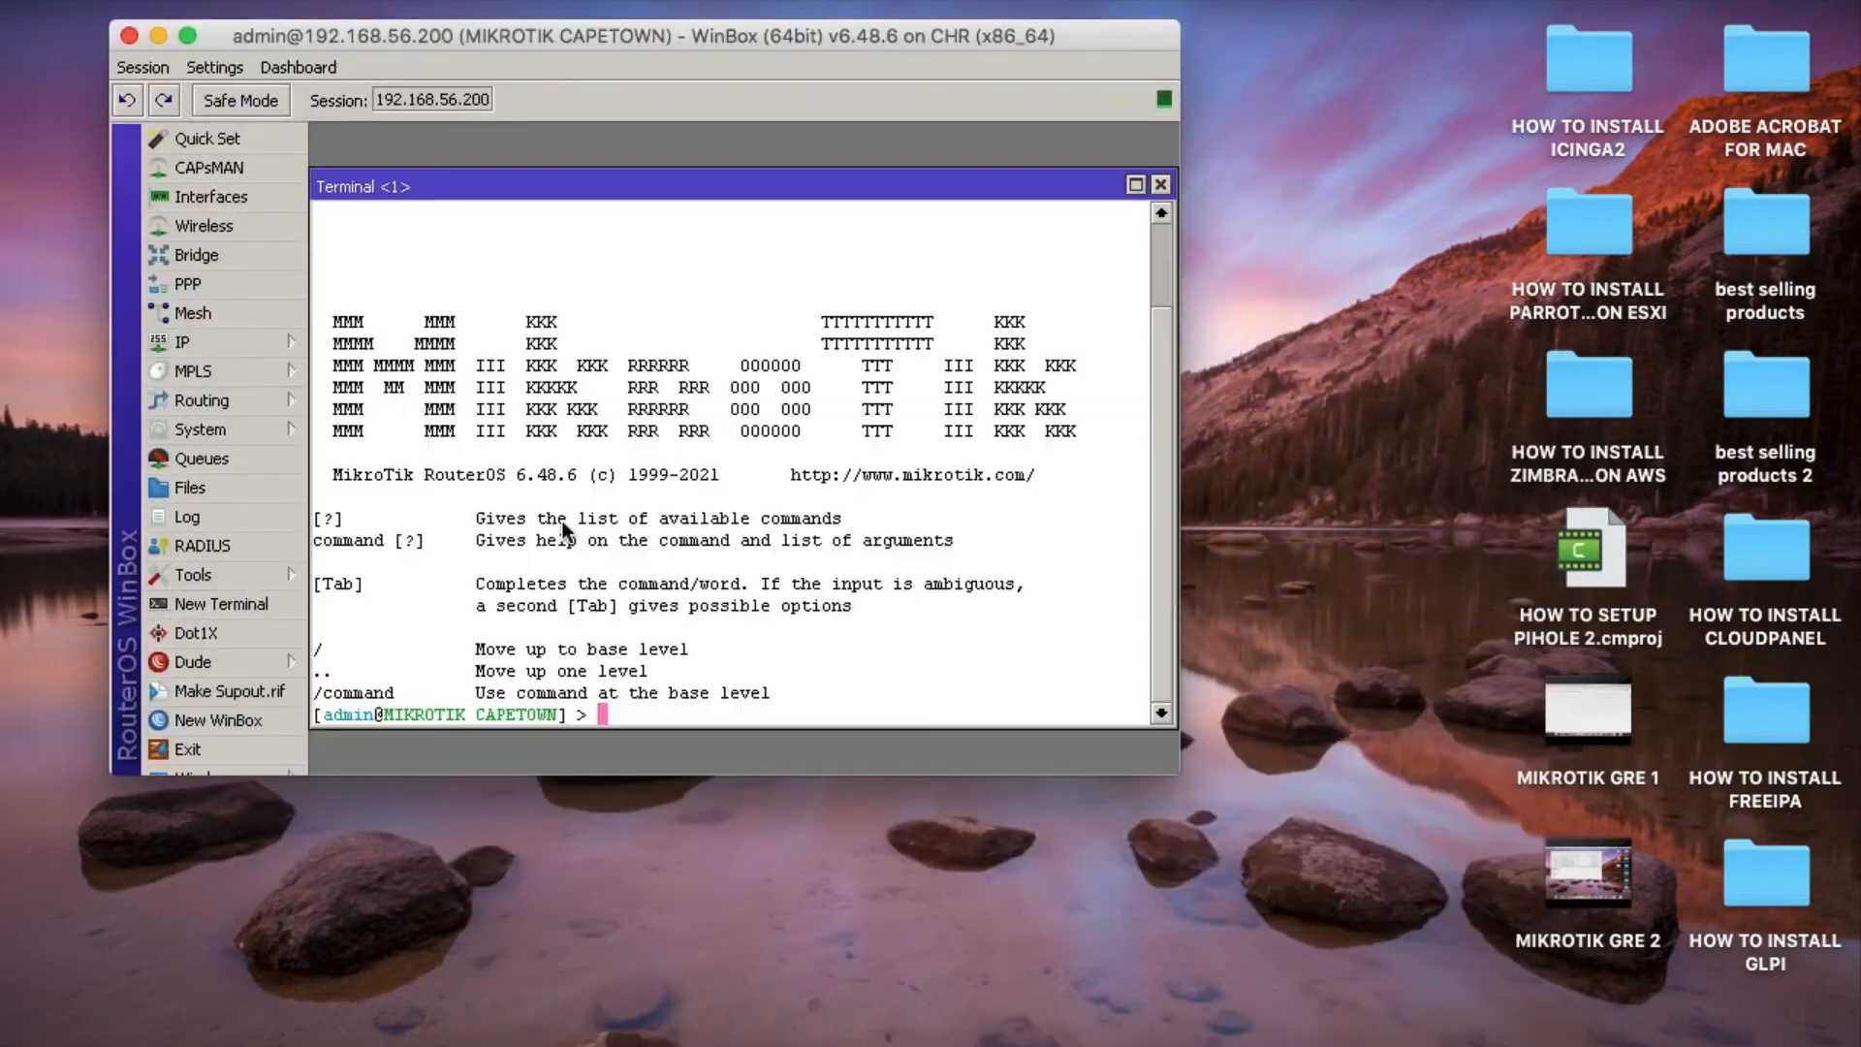
click(1135, 184)
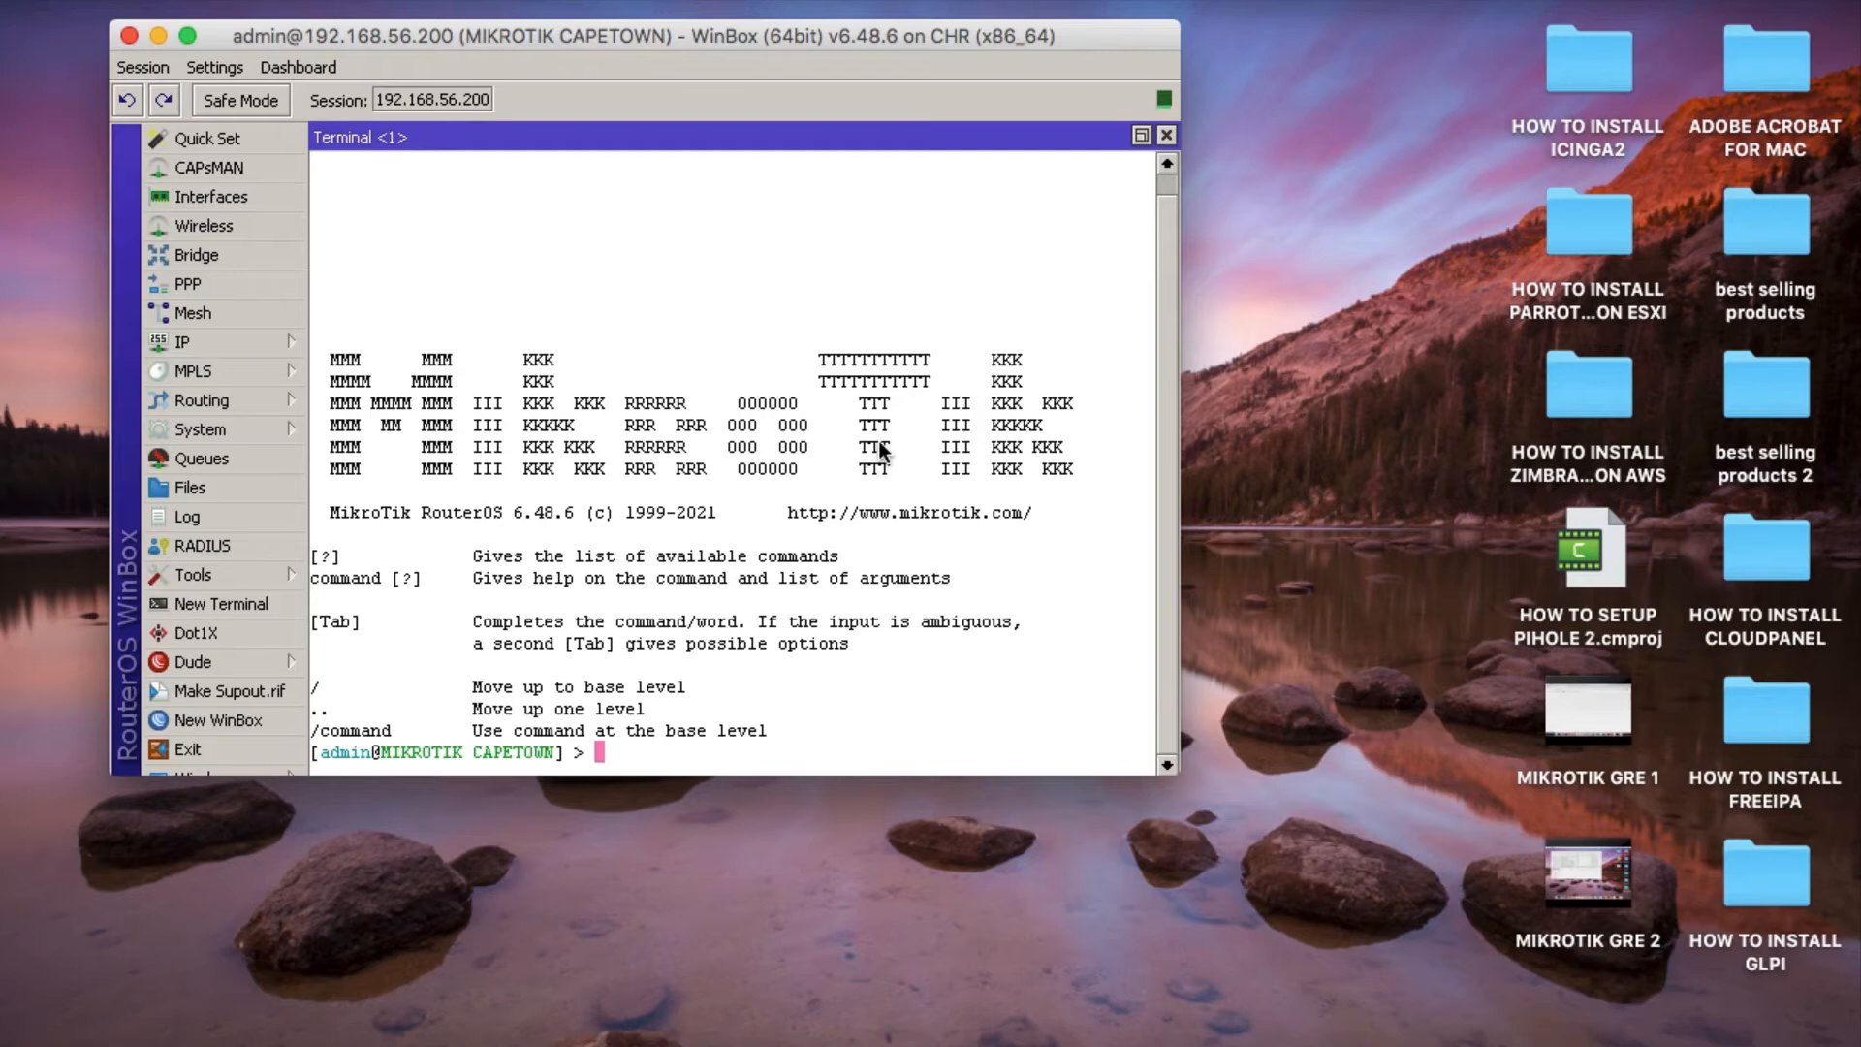
Ping the Joburg LAN address 192.168.10.1 from the Cape Town router, then close the terminal.
text(ping 192)
text(.1)
text(68.)
text(56)
key(BackSpace)
key(BackSpace)
text(10.1)
key(Return)
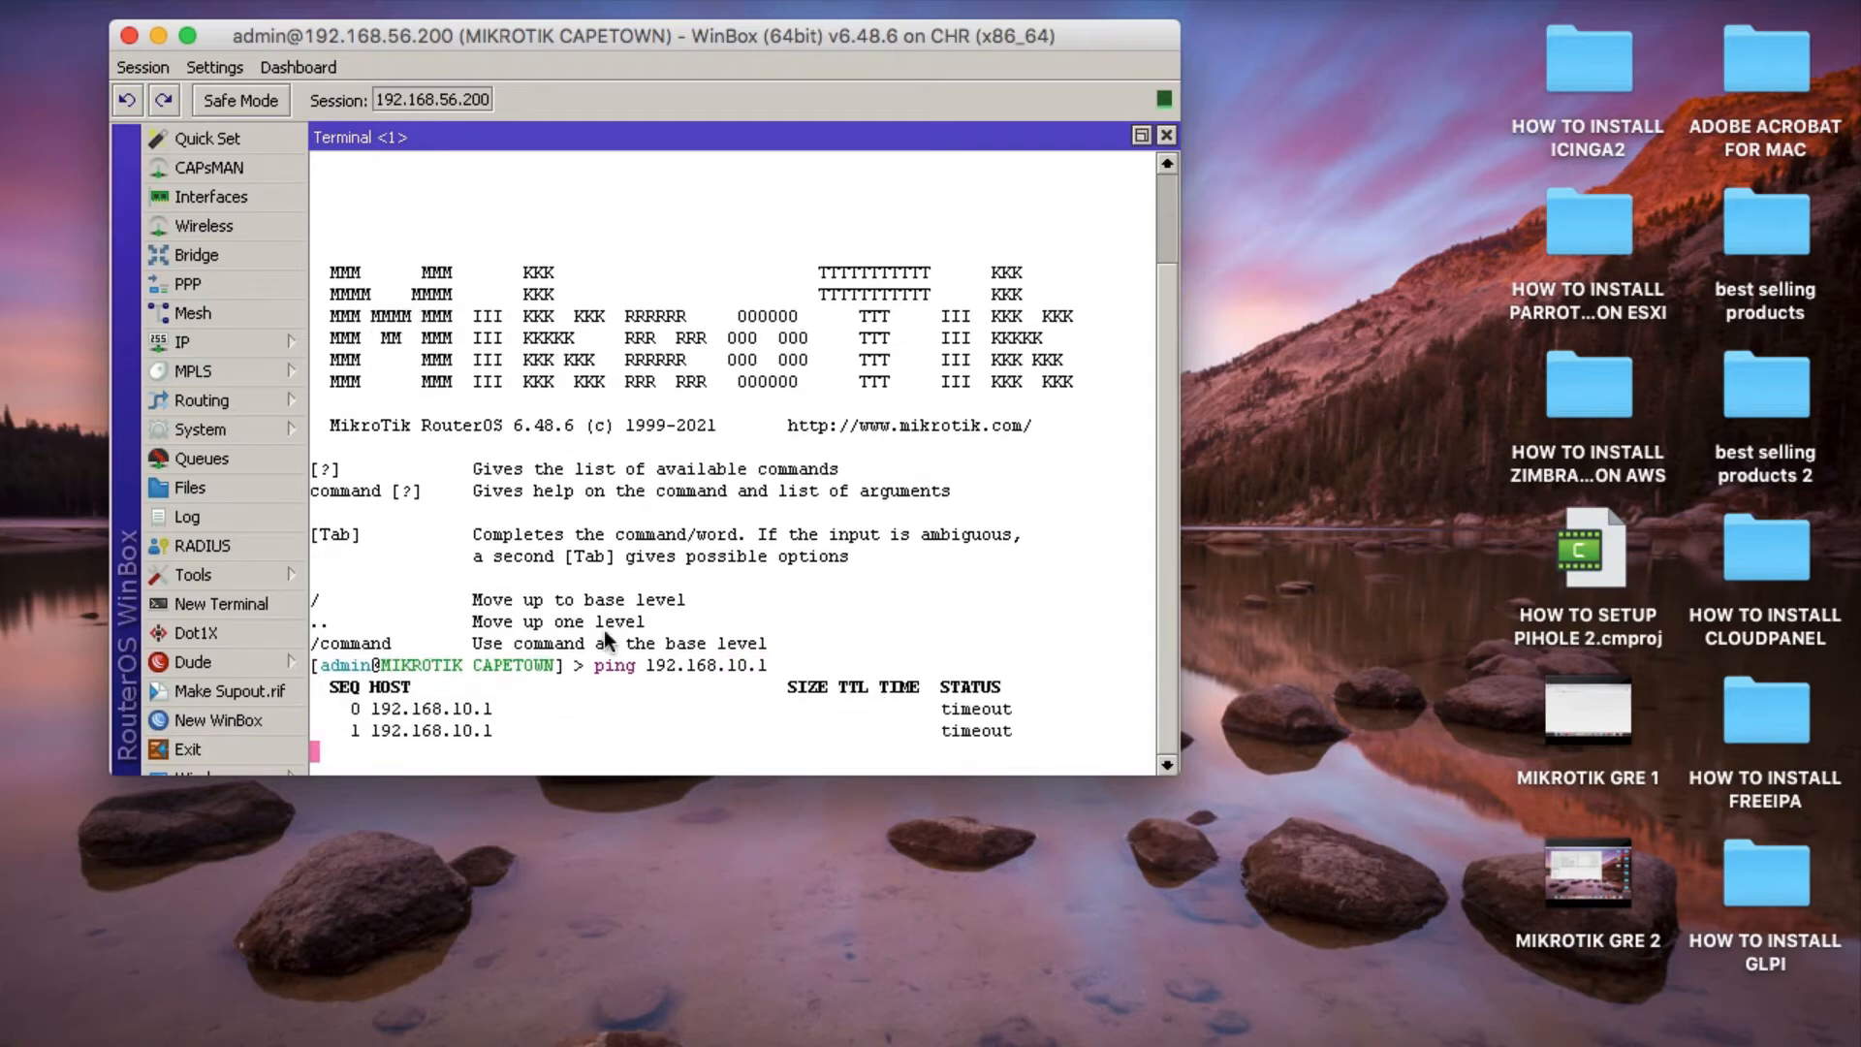
click(1166, 136)
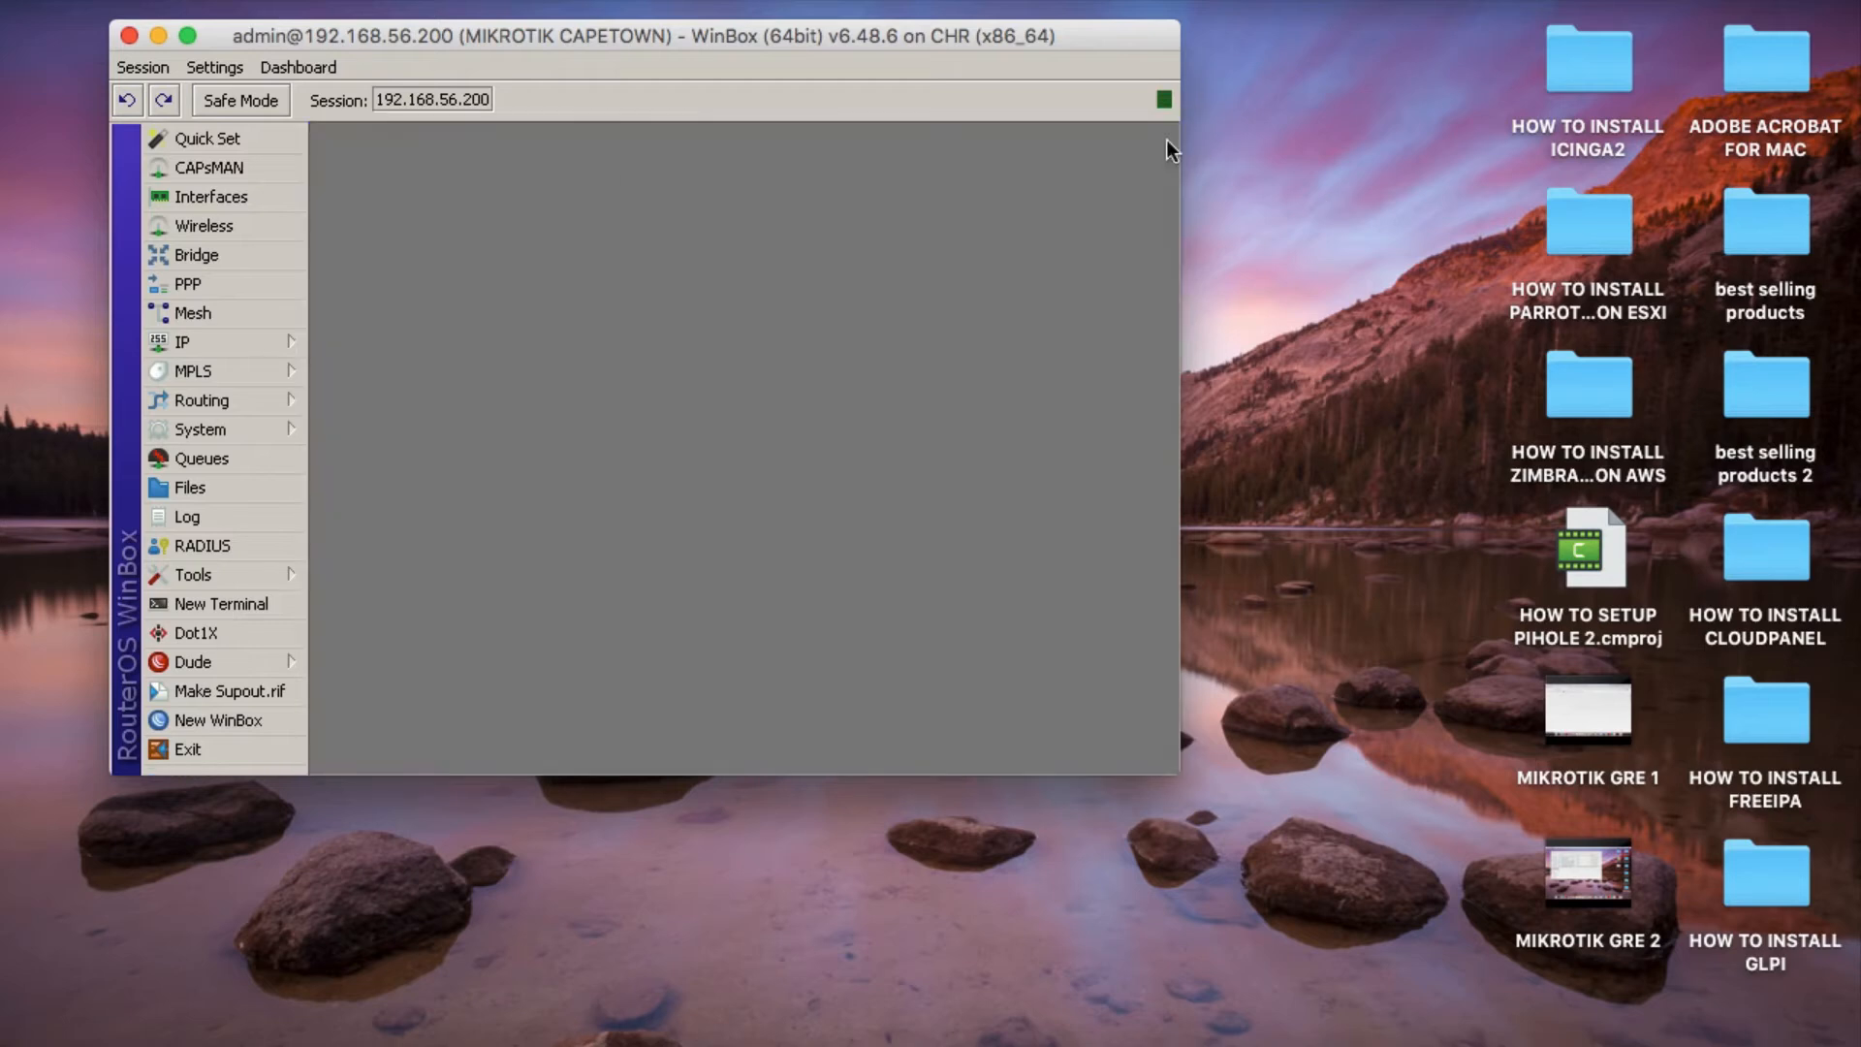
Close the Cape Town router session and open winbox64.exe from the Finder Downloads folder with Wine Stable, minimizing the folder window.
click(129, 36)
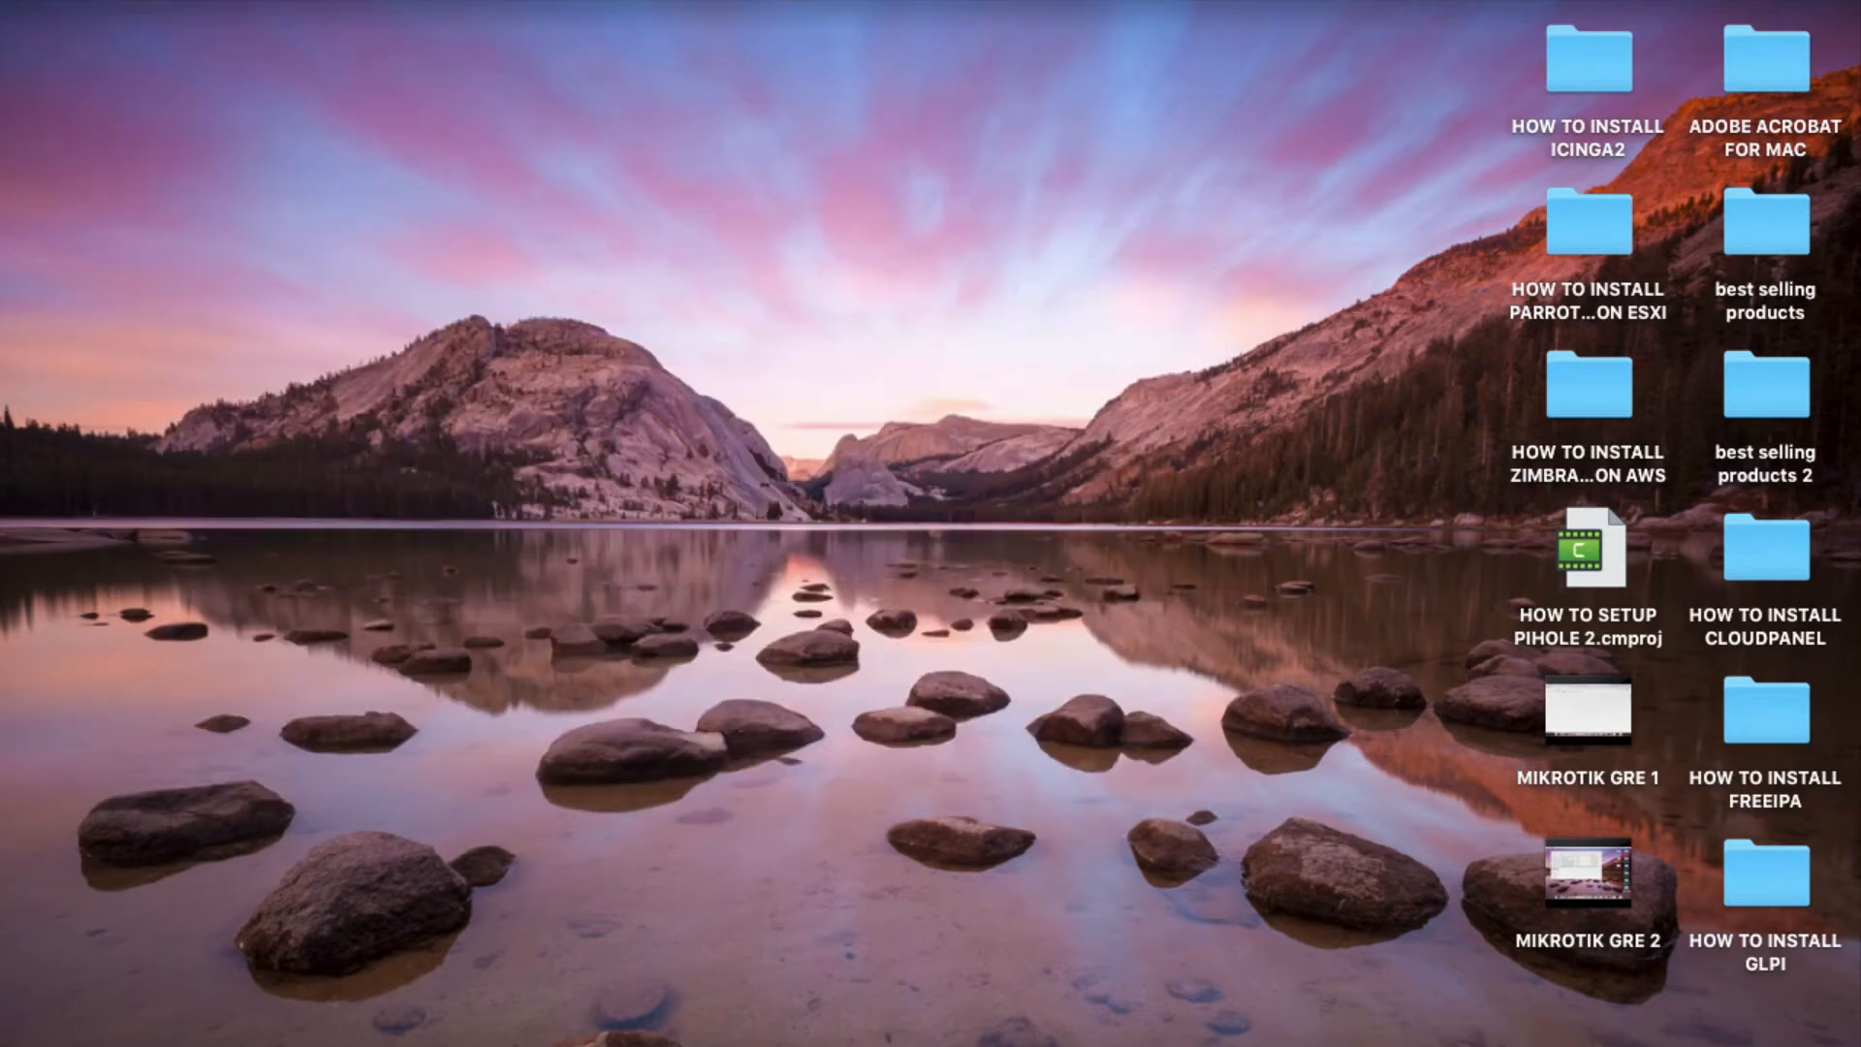
right_click(228, 1033)
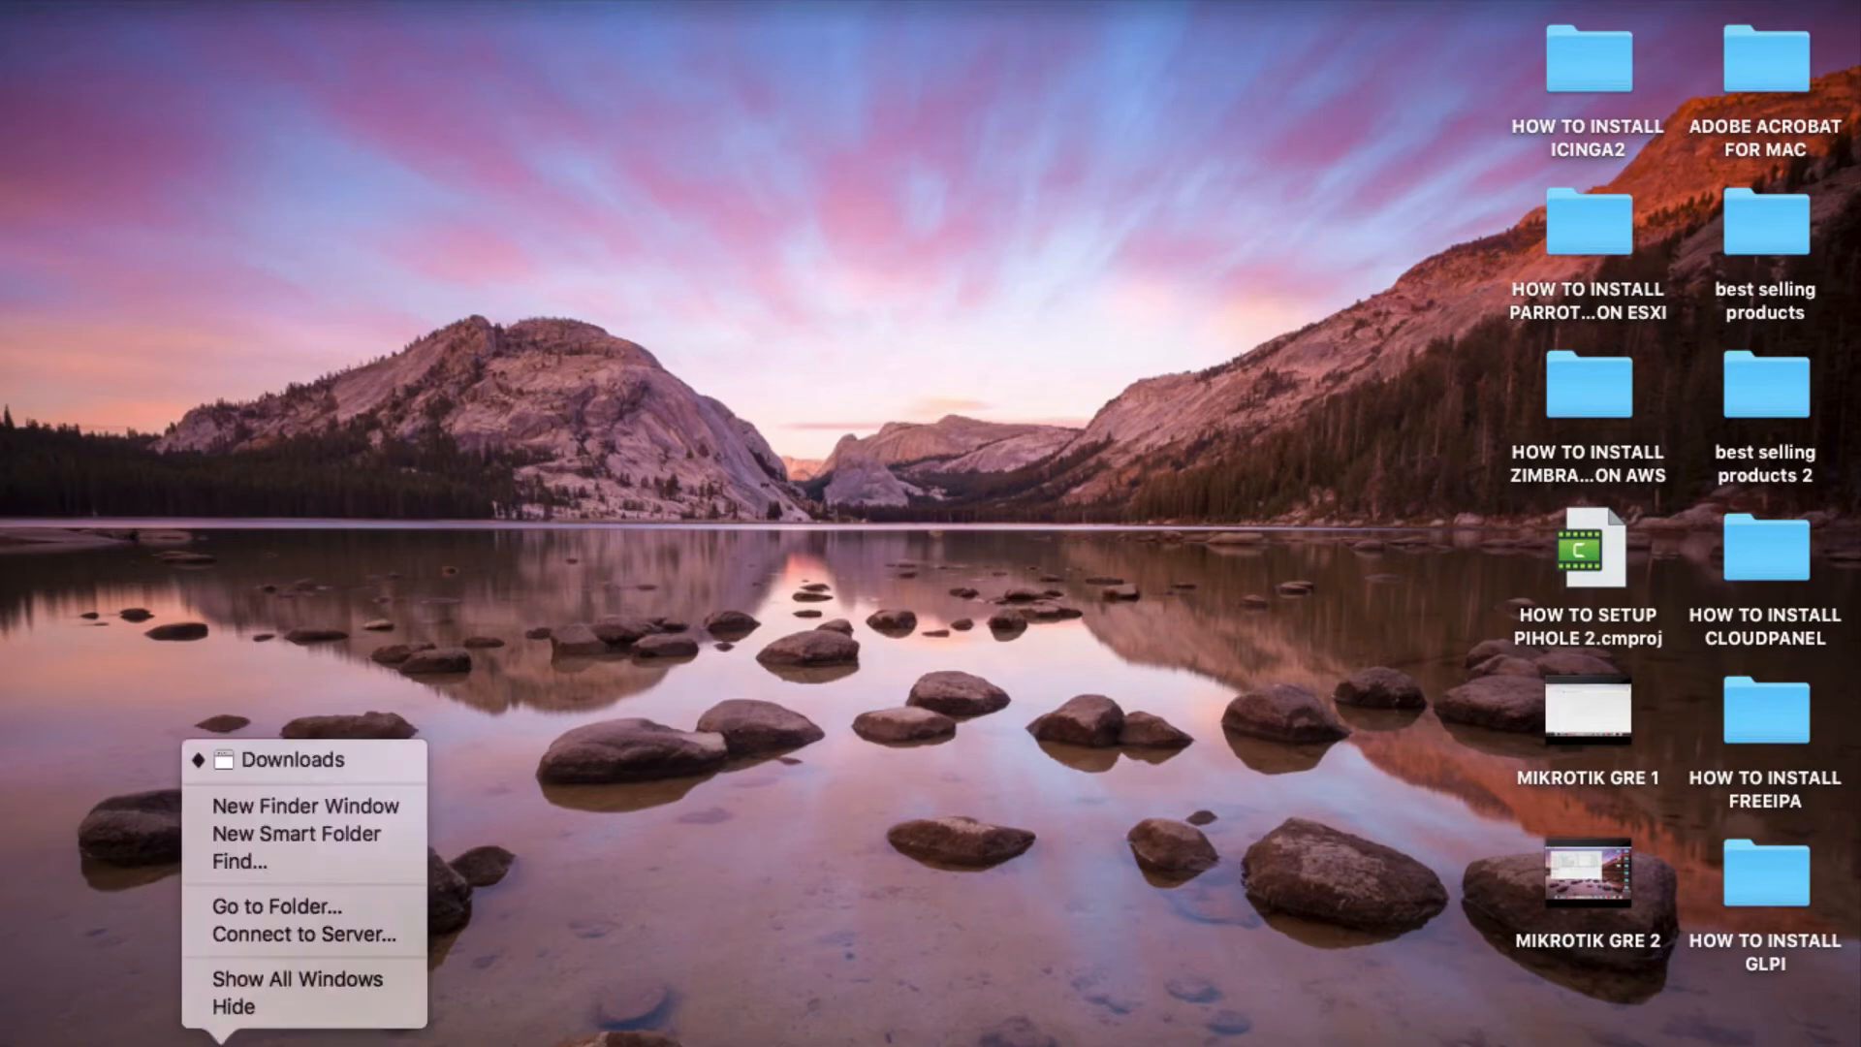
click(224, 757)
right_click(398, 675)
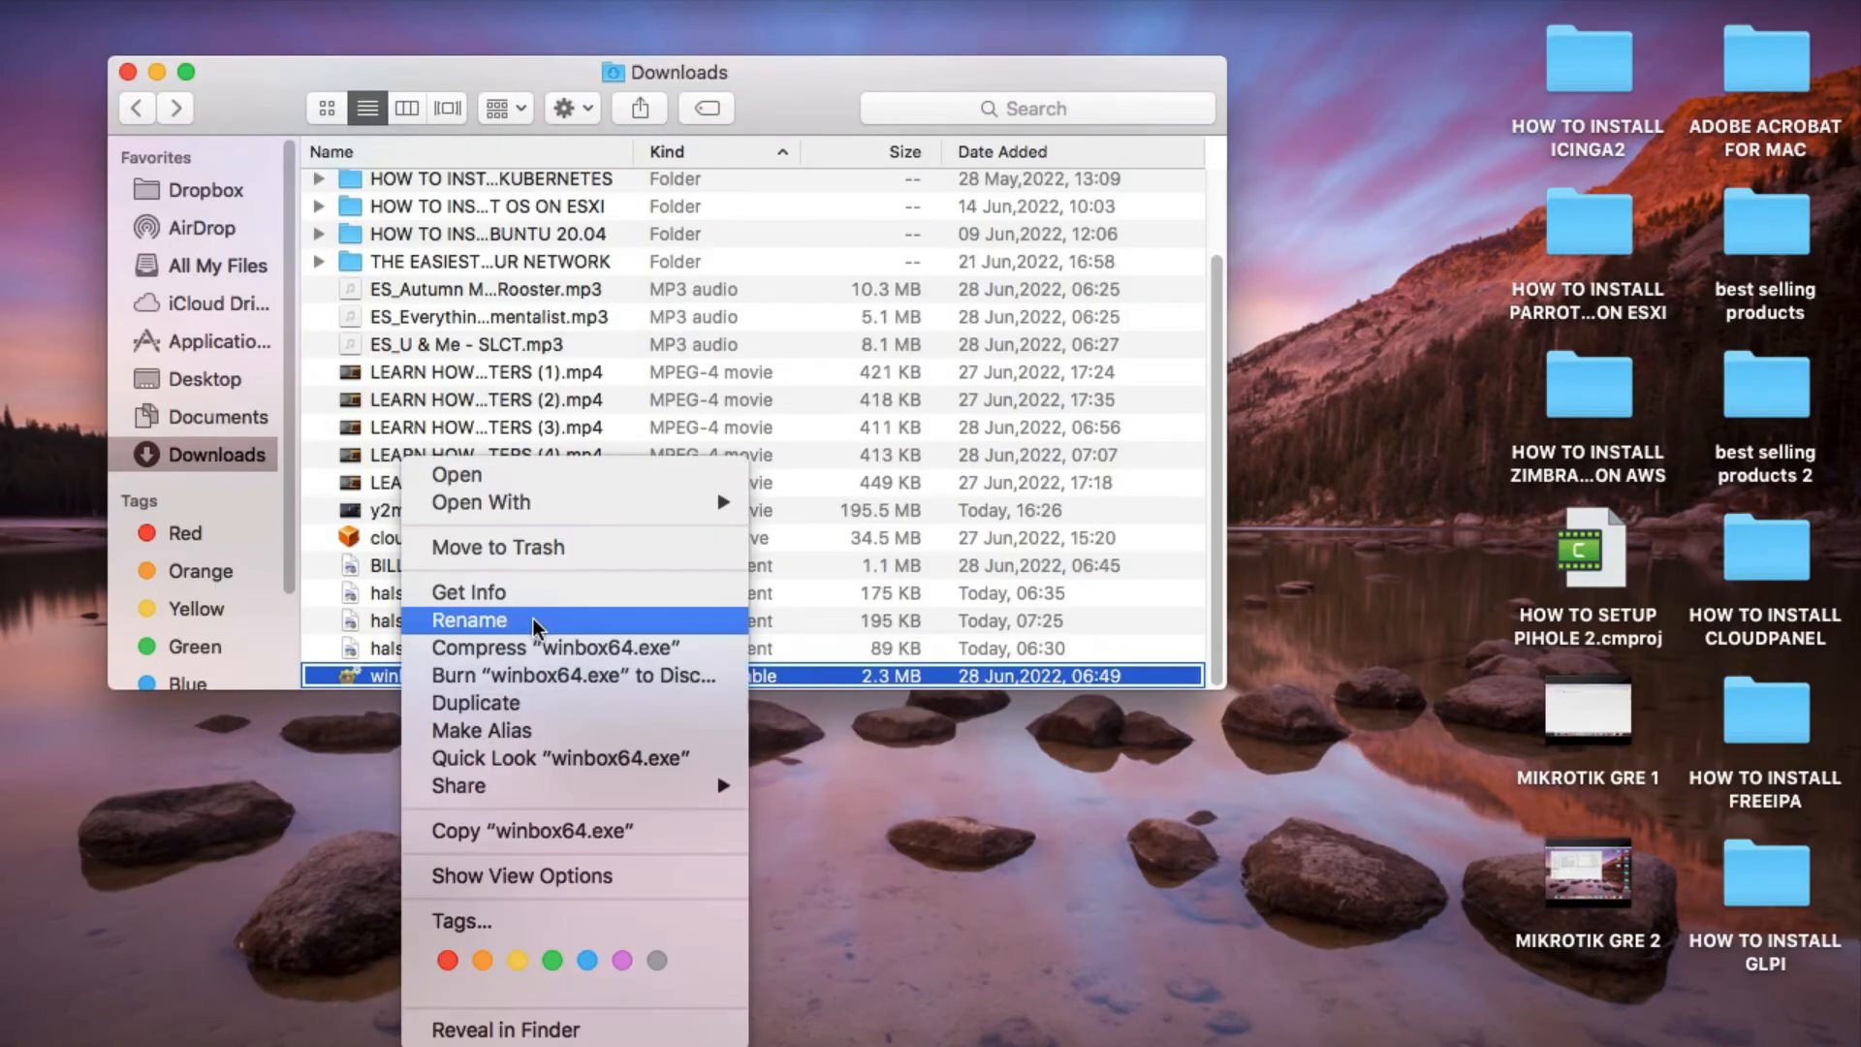
mouse_move(582, 504)
click(847, 580)
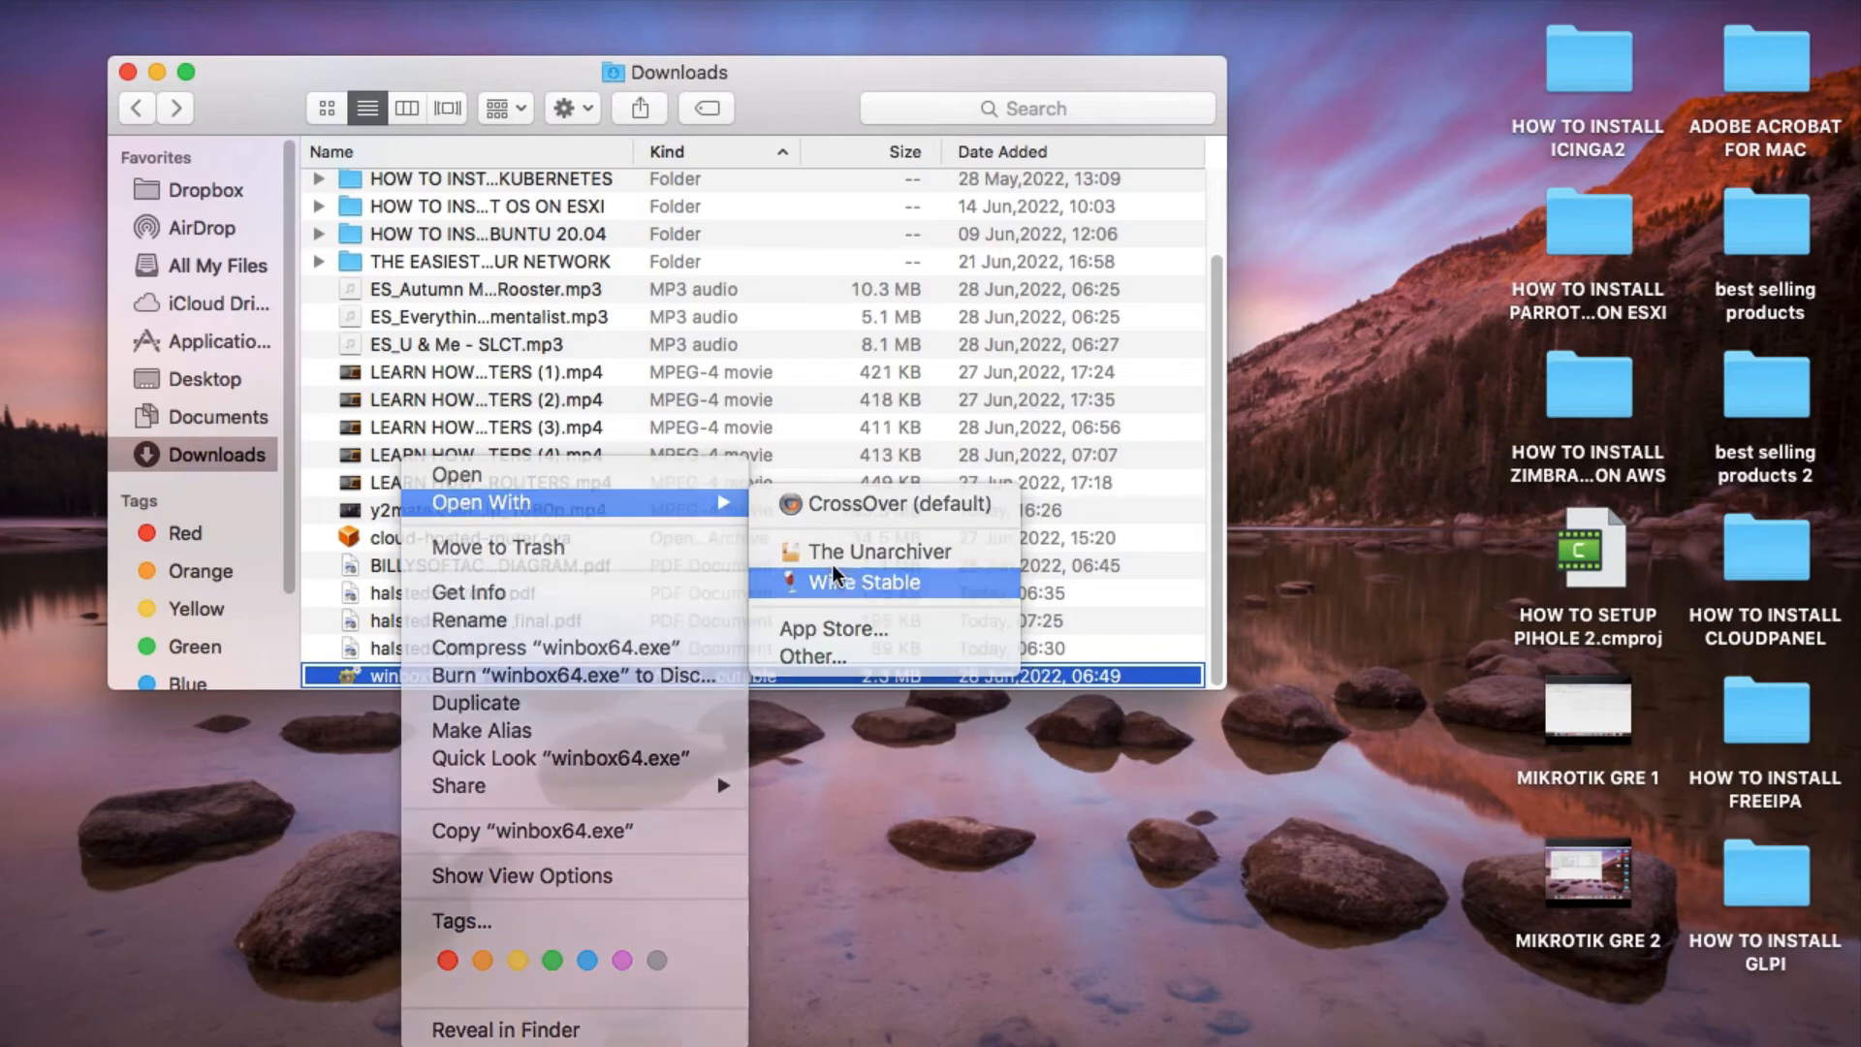
click(154, 73)
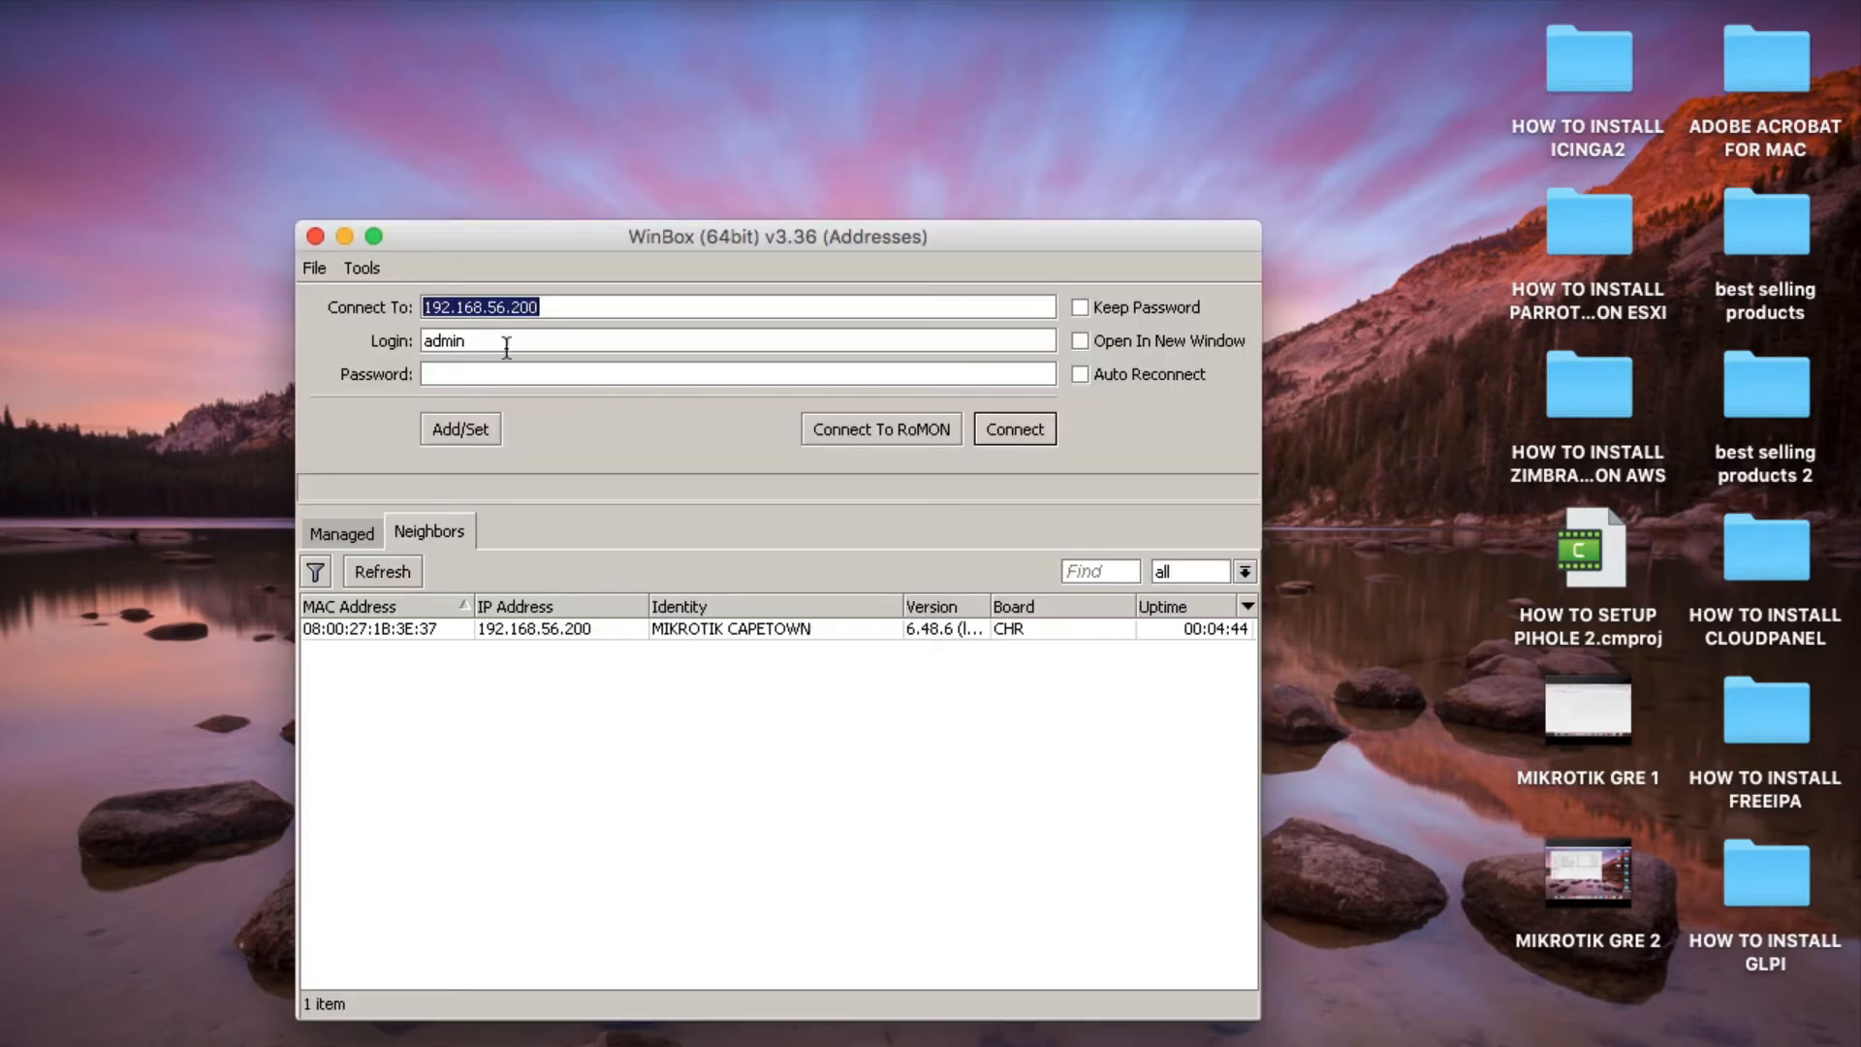
Connect as admin to the Joburg router at 192.168.56.100 and open a maximized terminal in its session.
click(542, 657)
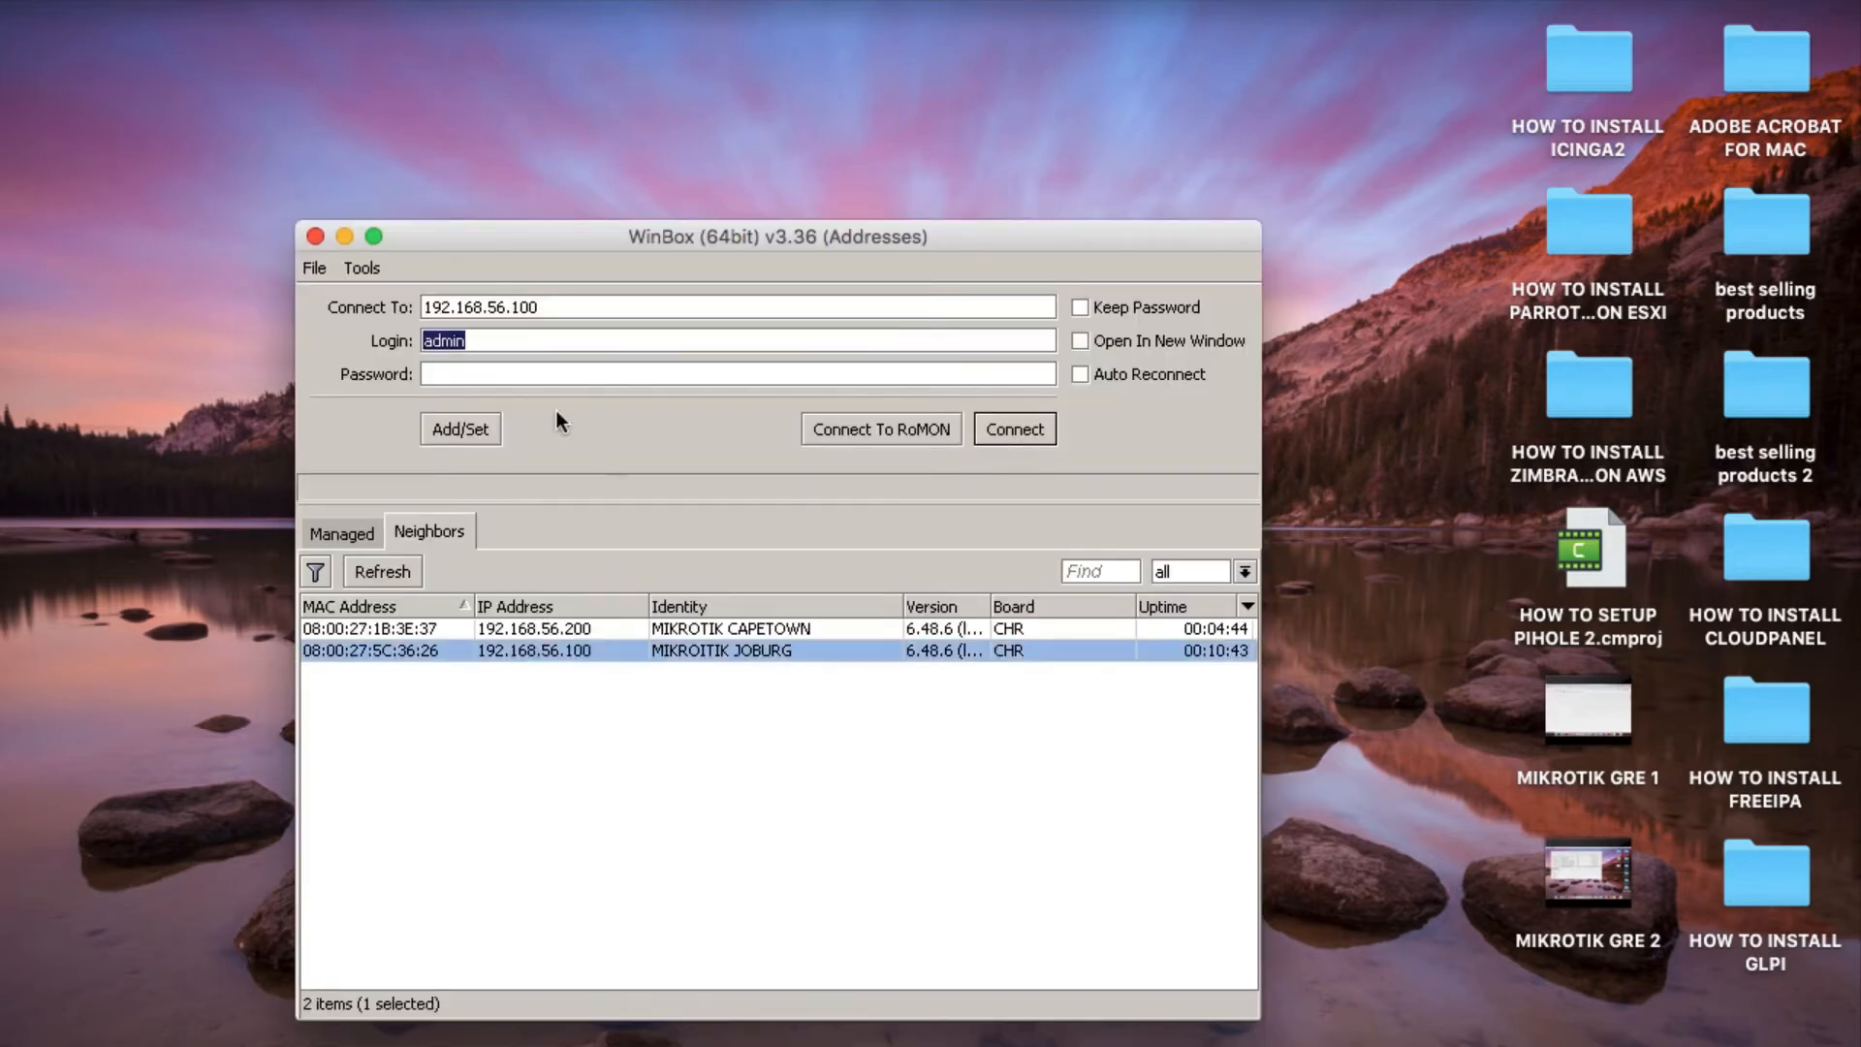
click(1018, 431)
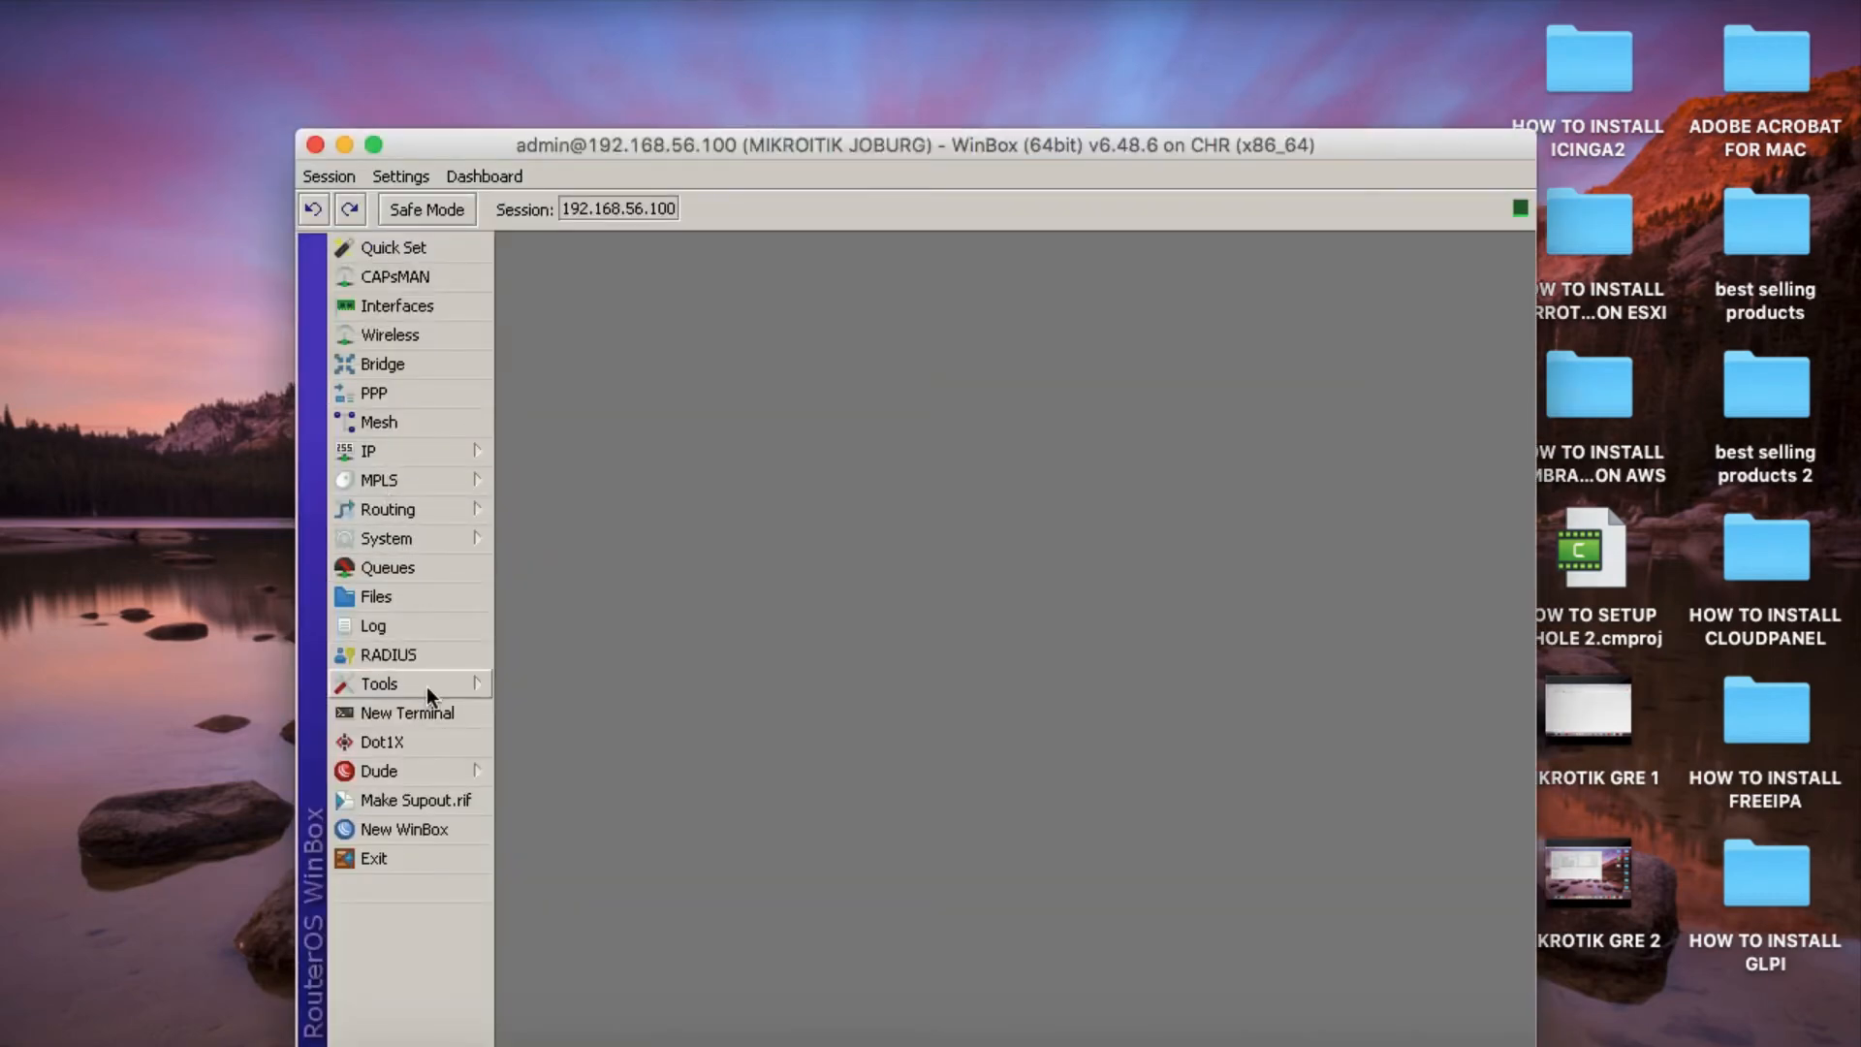
click(427, 732)
click(426, 717)
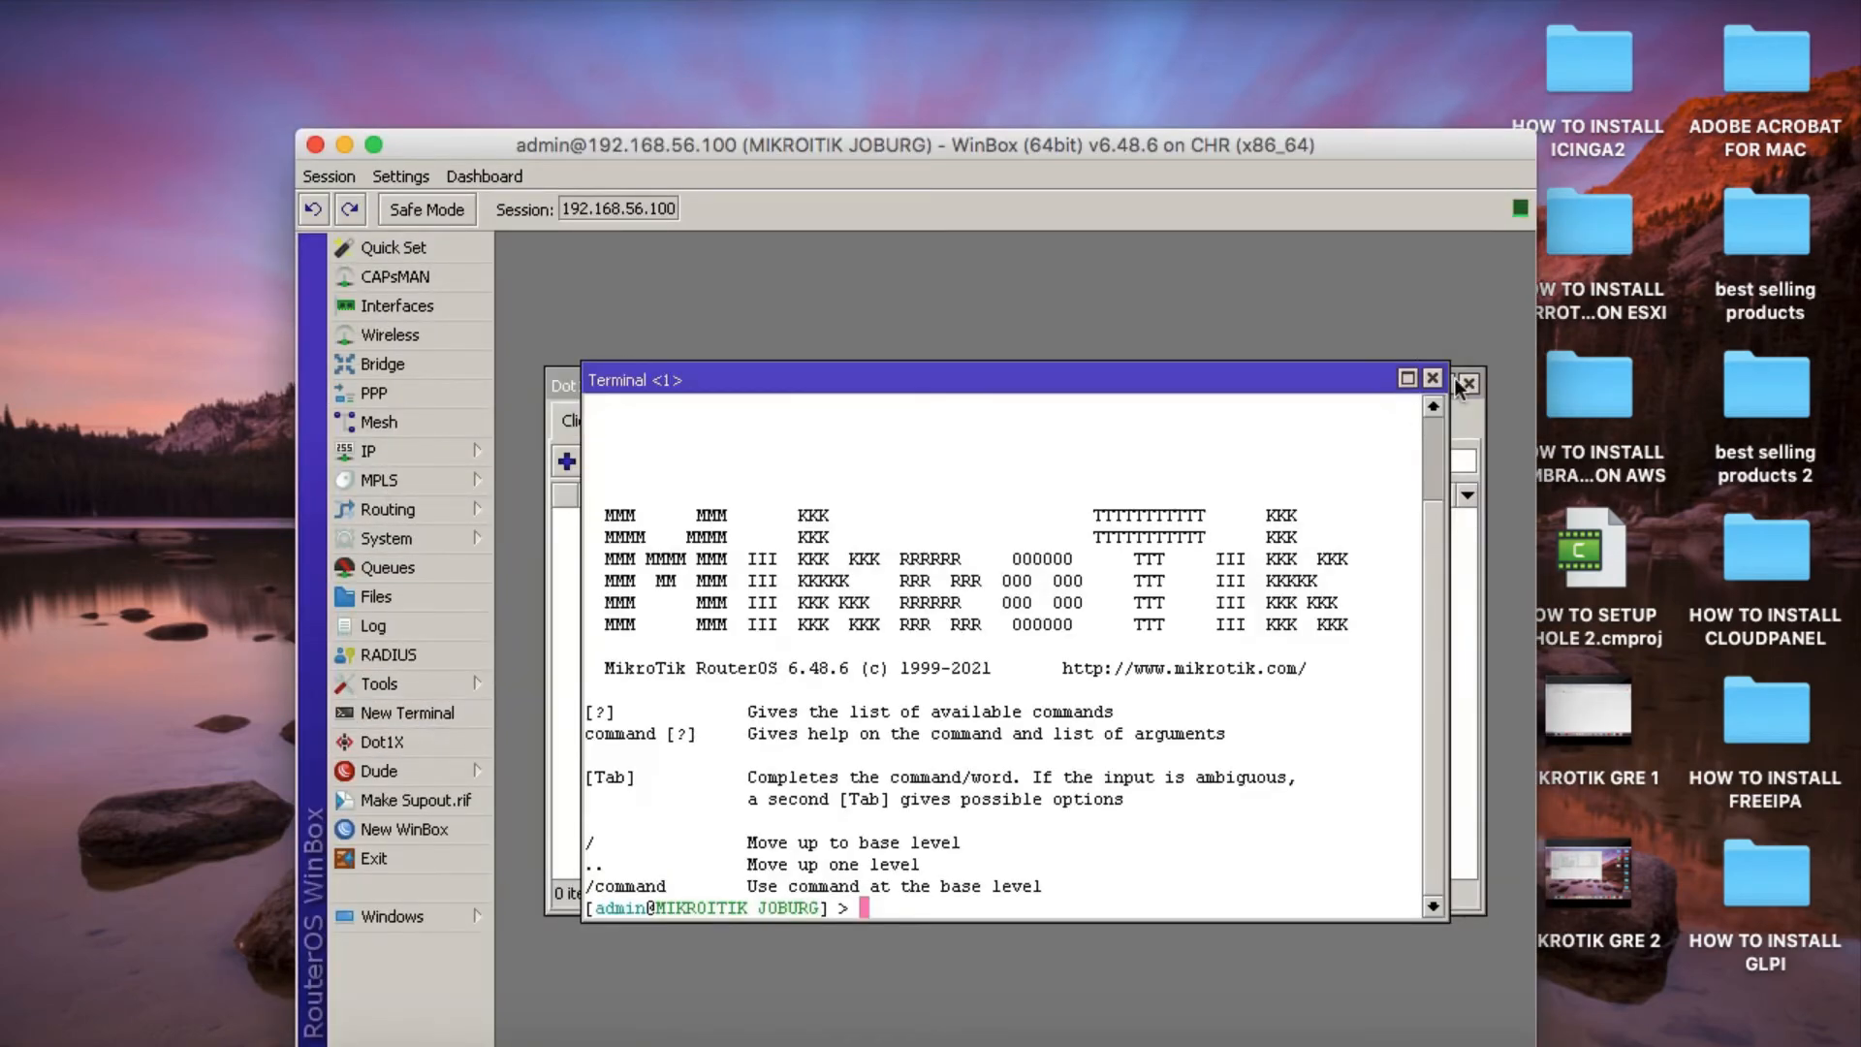
click(1423, 376)
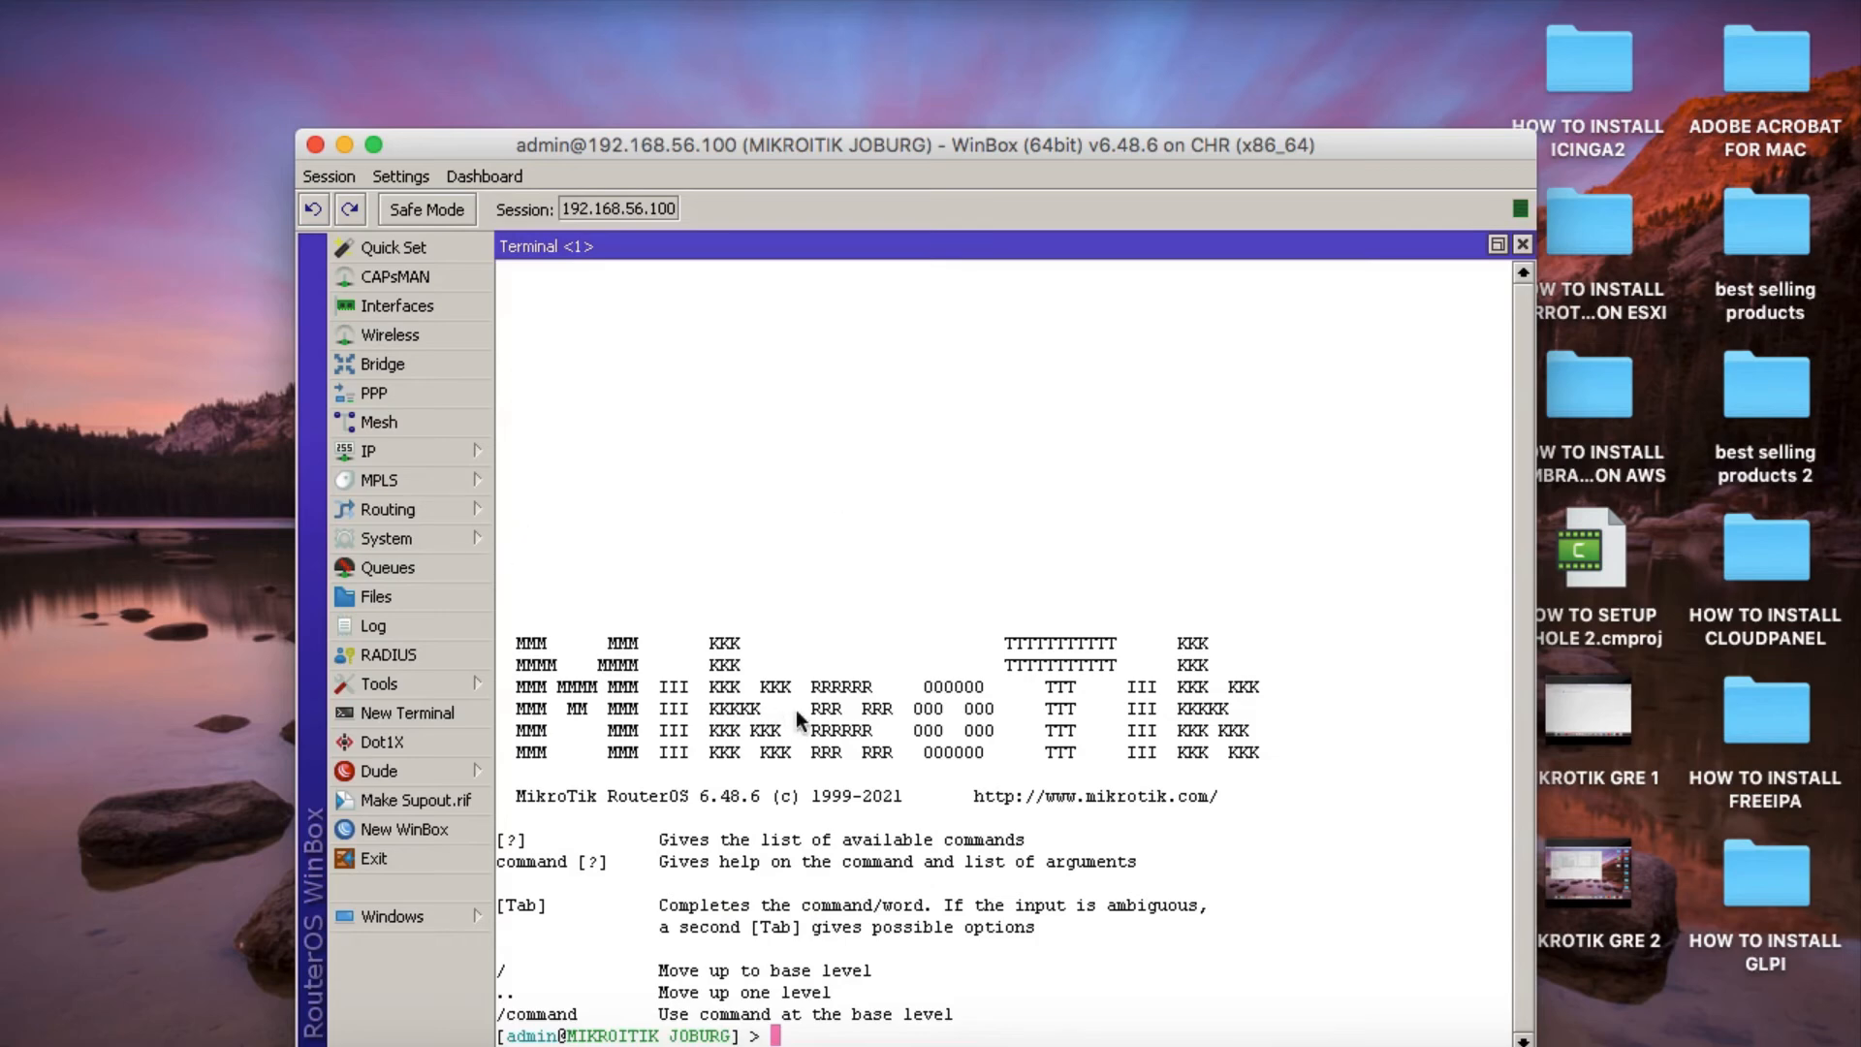
List the Joburg router's IP addresses in the terminal with "ip address print".
key(Return)
key(Return)
text(ip a)
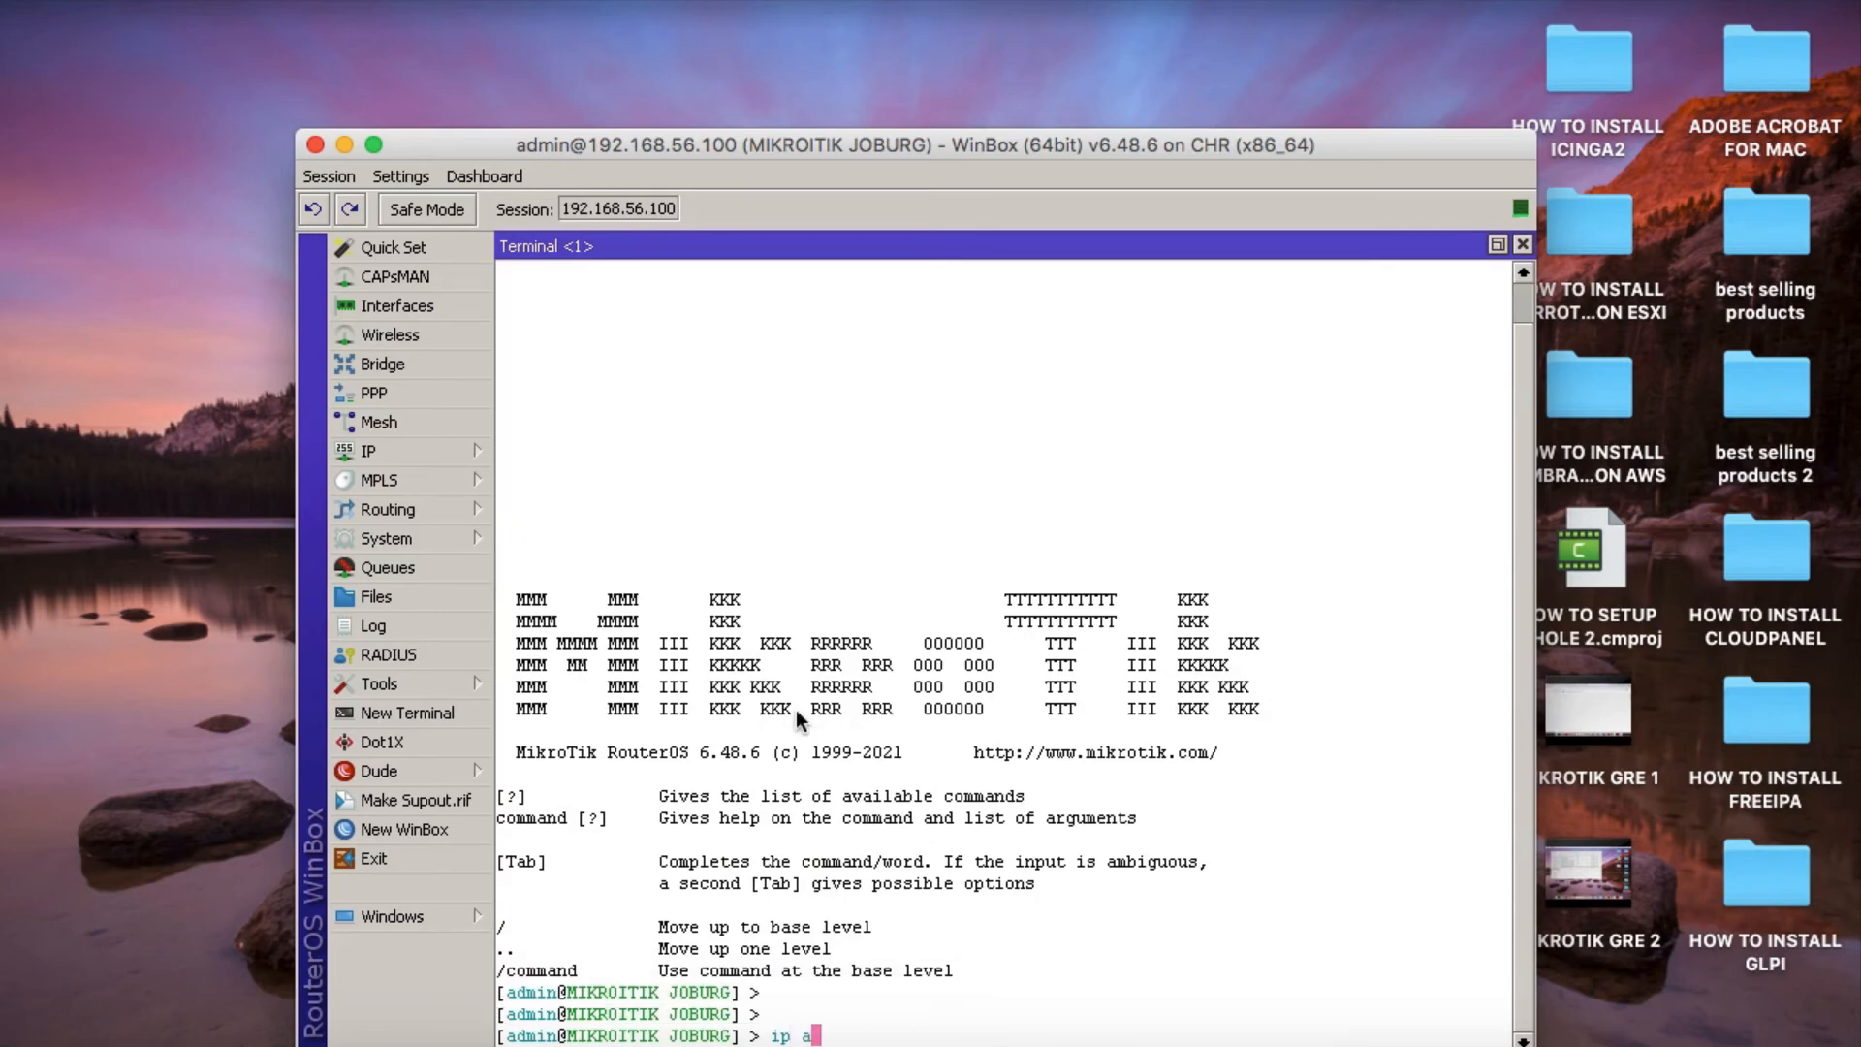
text(ddress print)
key(Return)
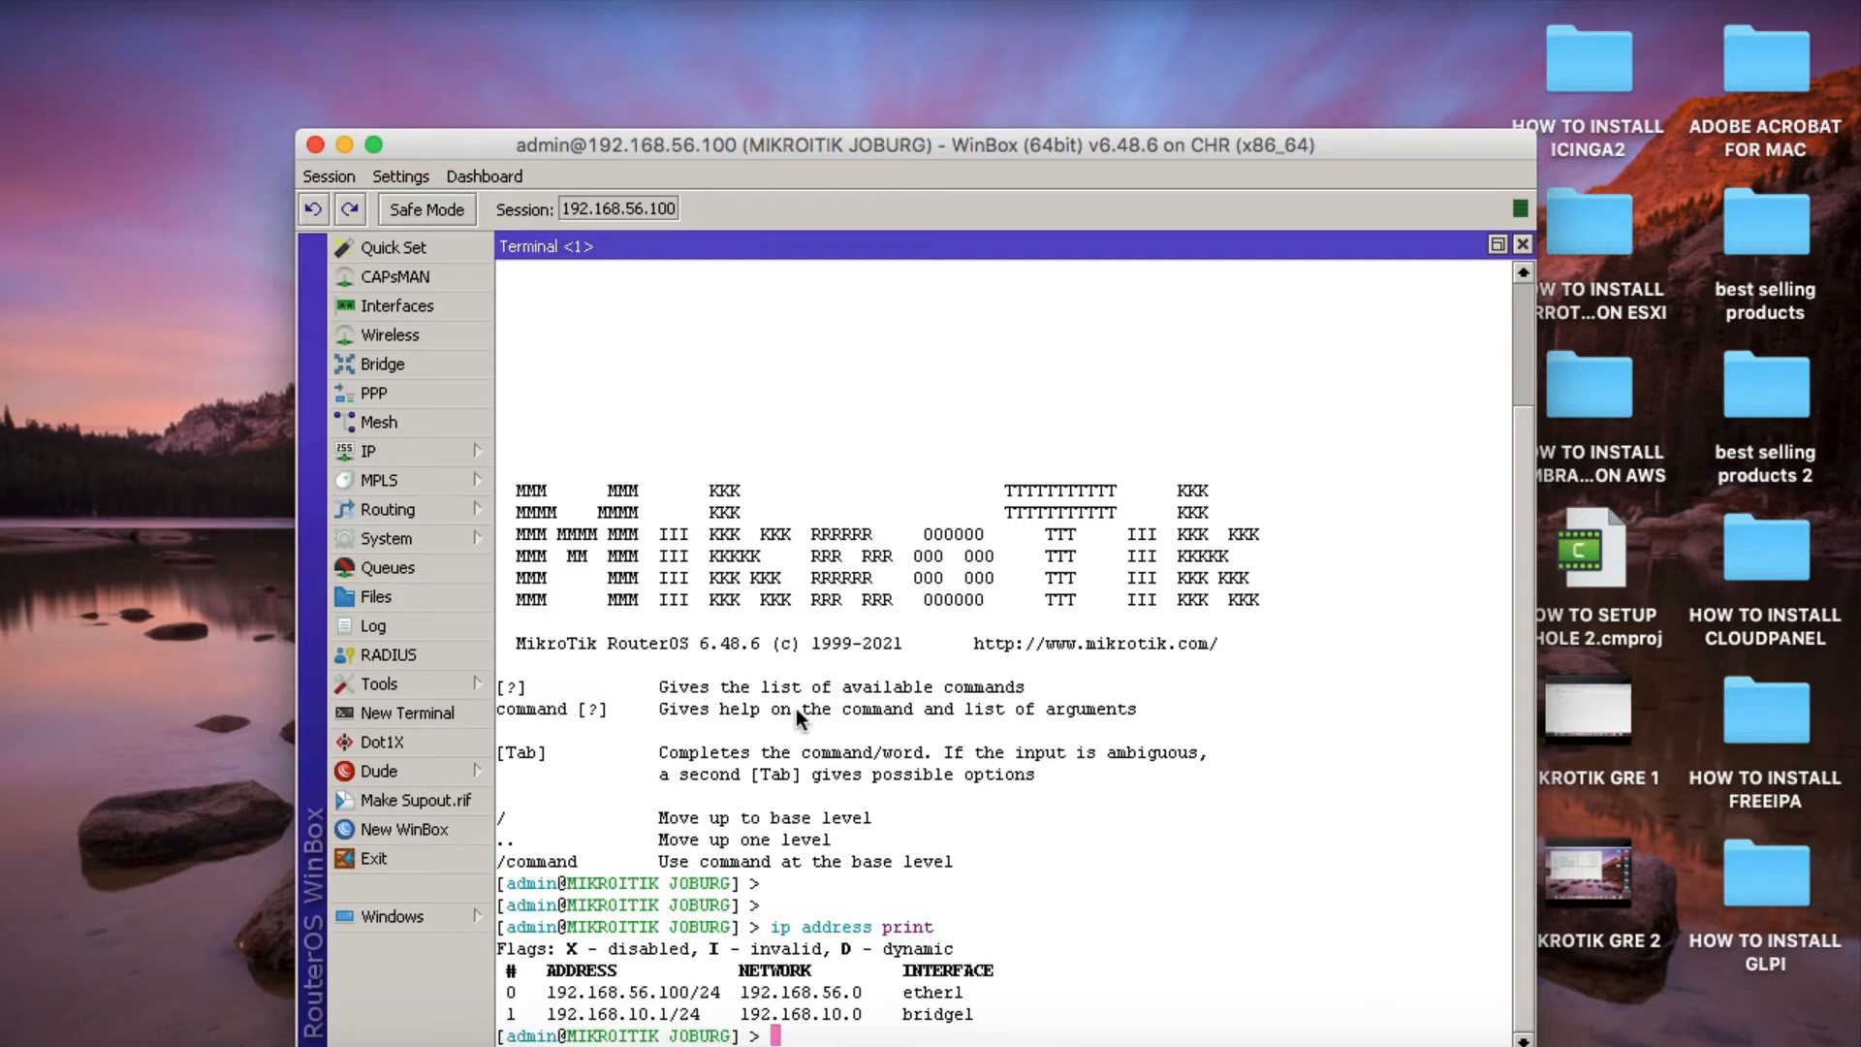
Ping the Cape Town LAN address 192.168.20.1 from the Joburg router, then close the terminal.
text(ping 192.168.20.1)
key(Return)
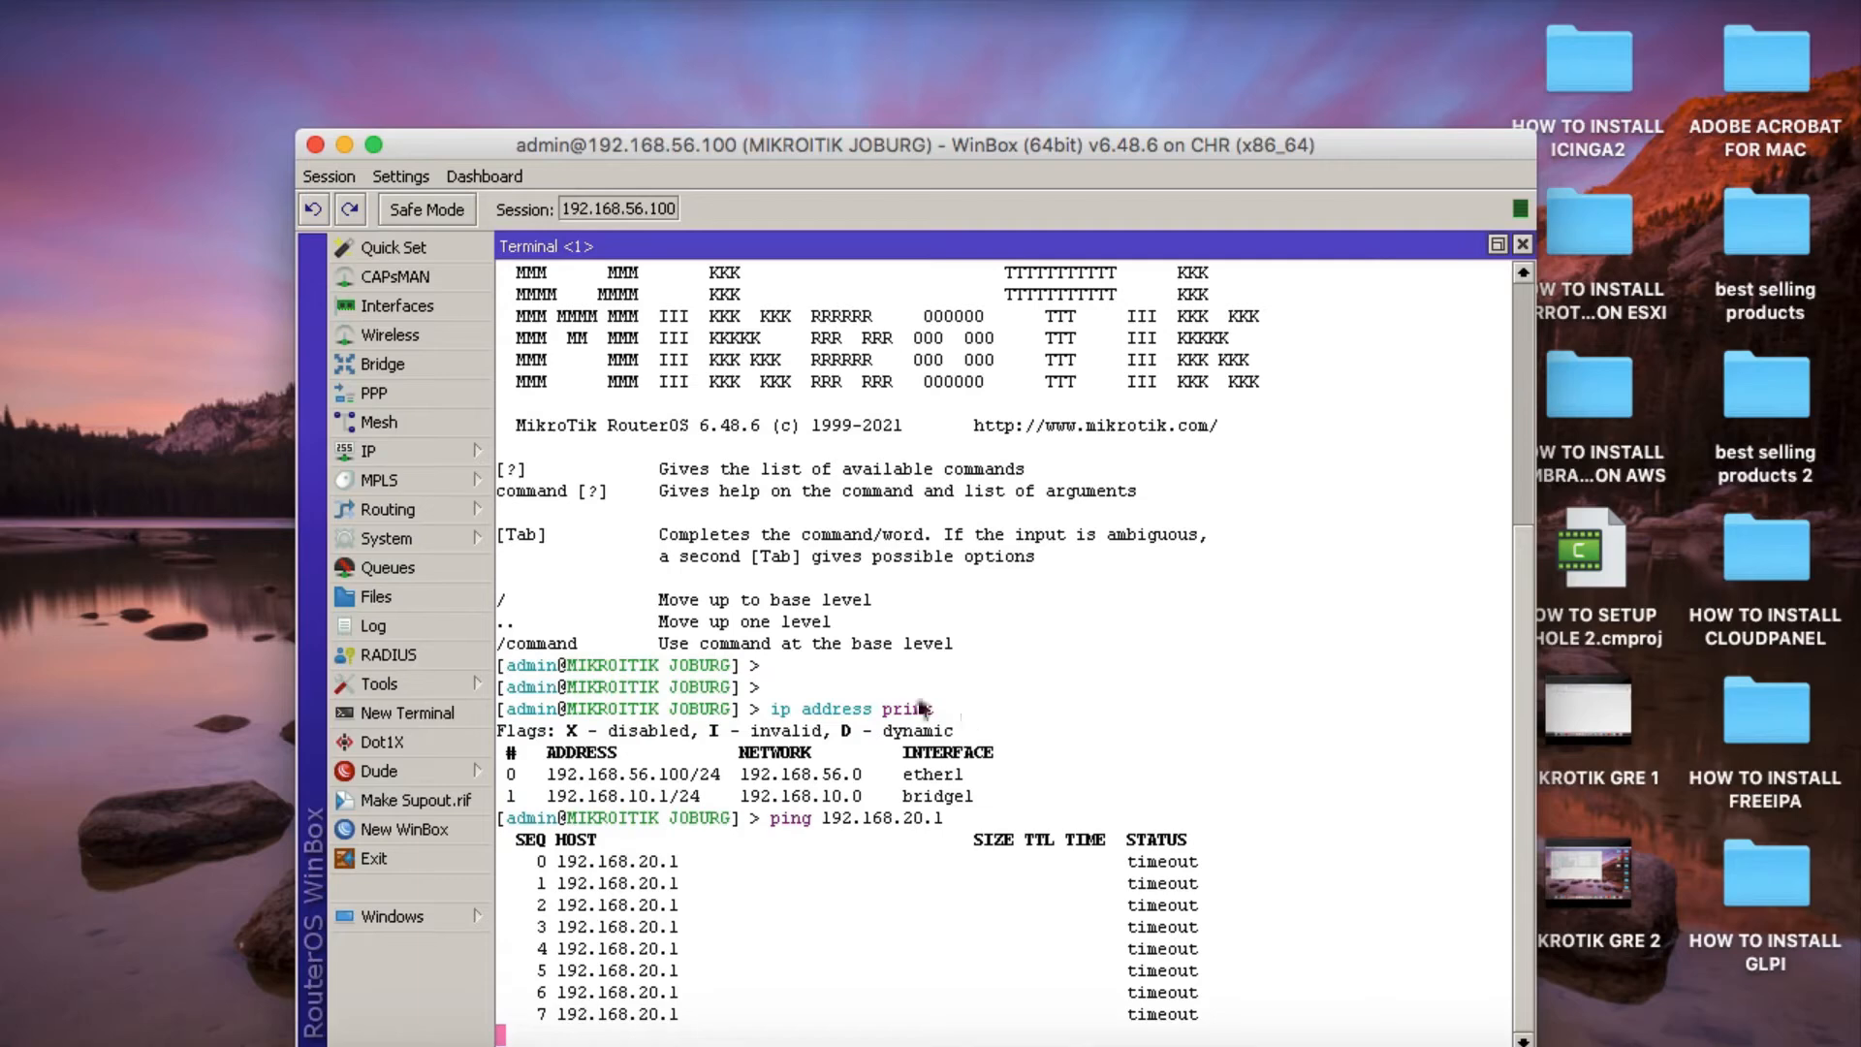
click(1522, 244)
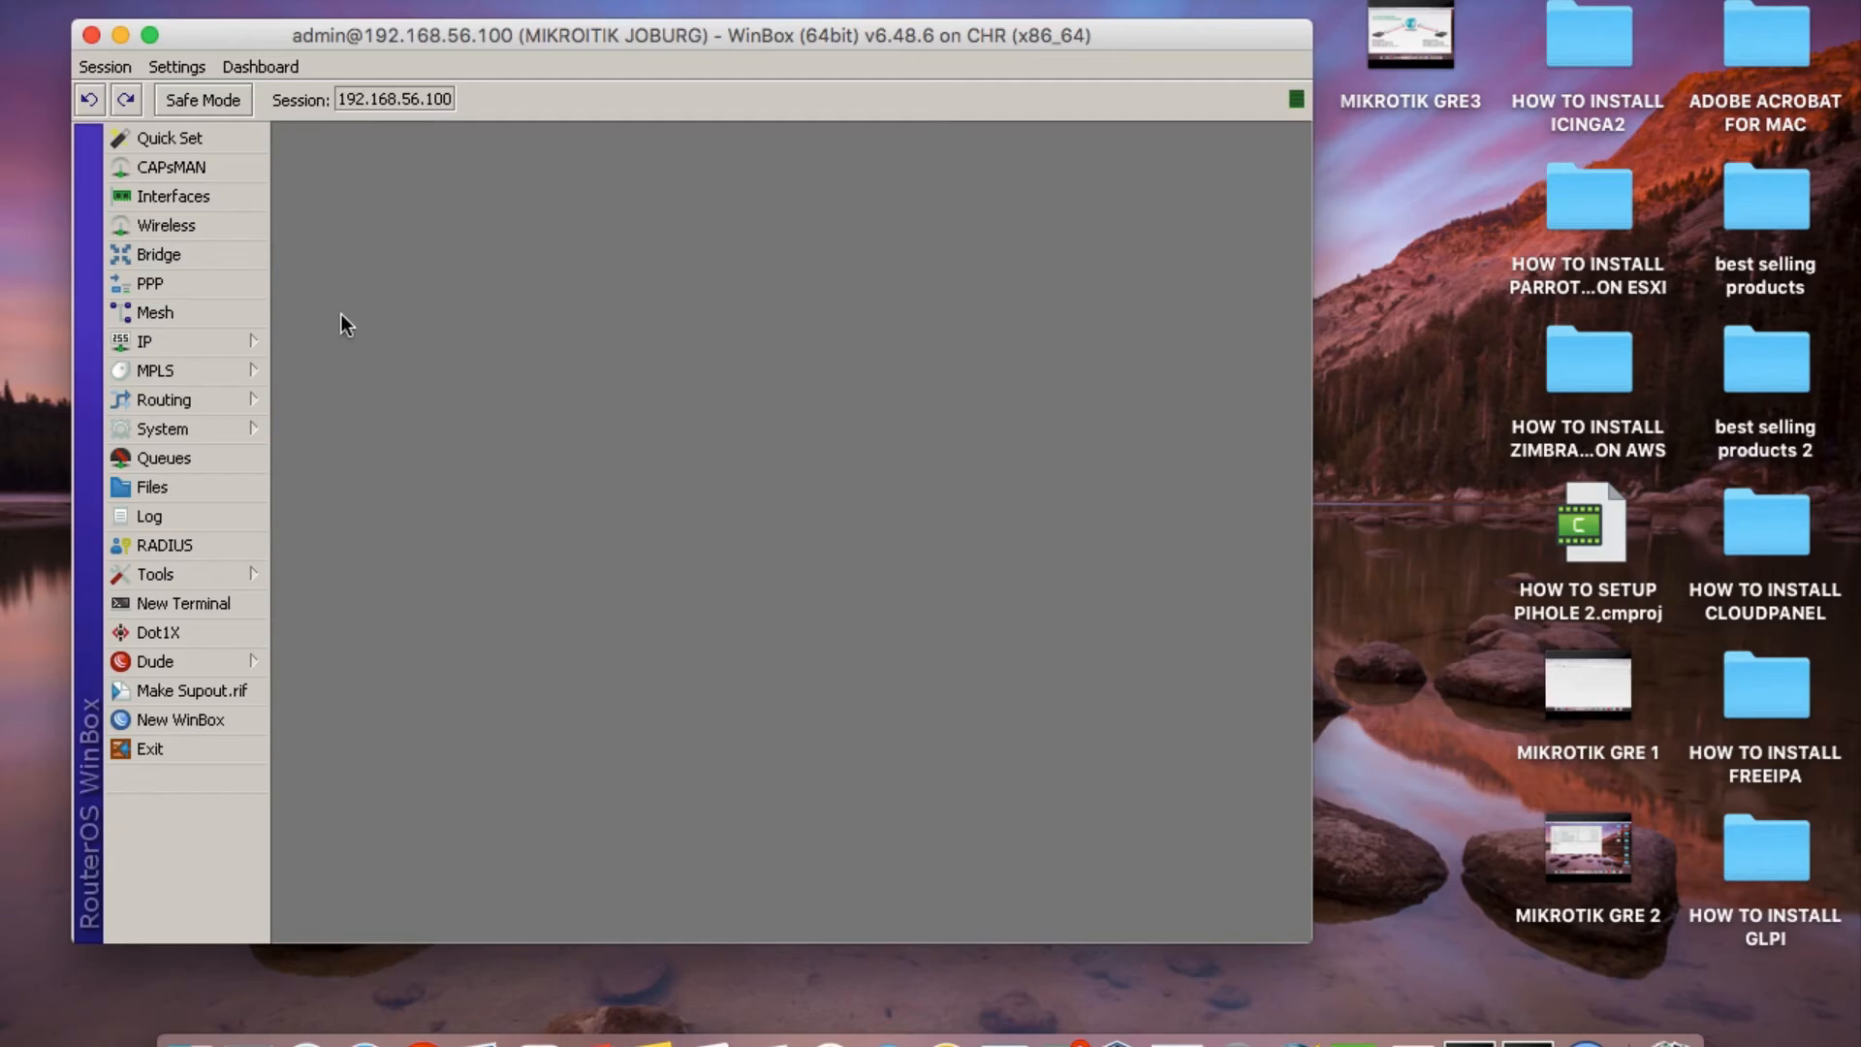
Create a new GRE tunnel interface on the Joburg router and name it INTERCITY-TUNNEL.
click(175, 197)
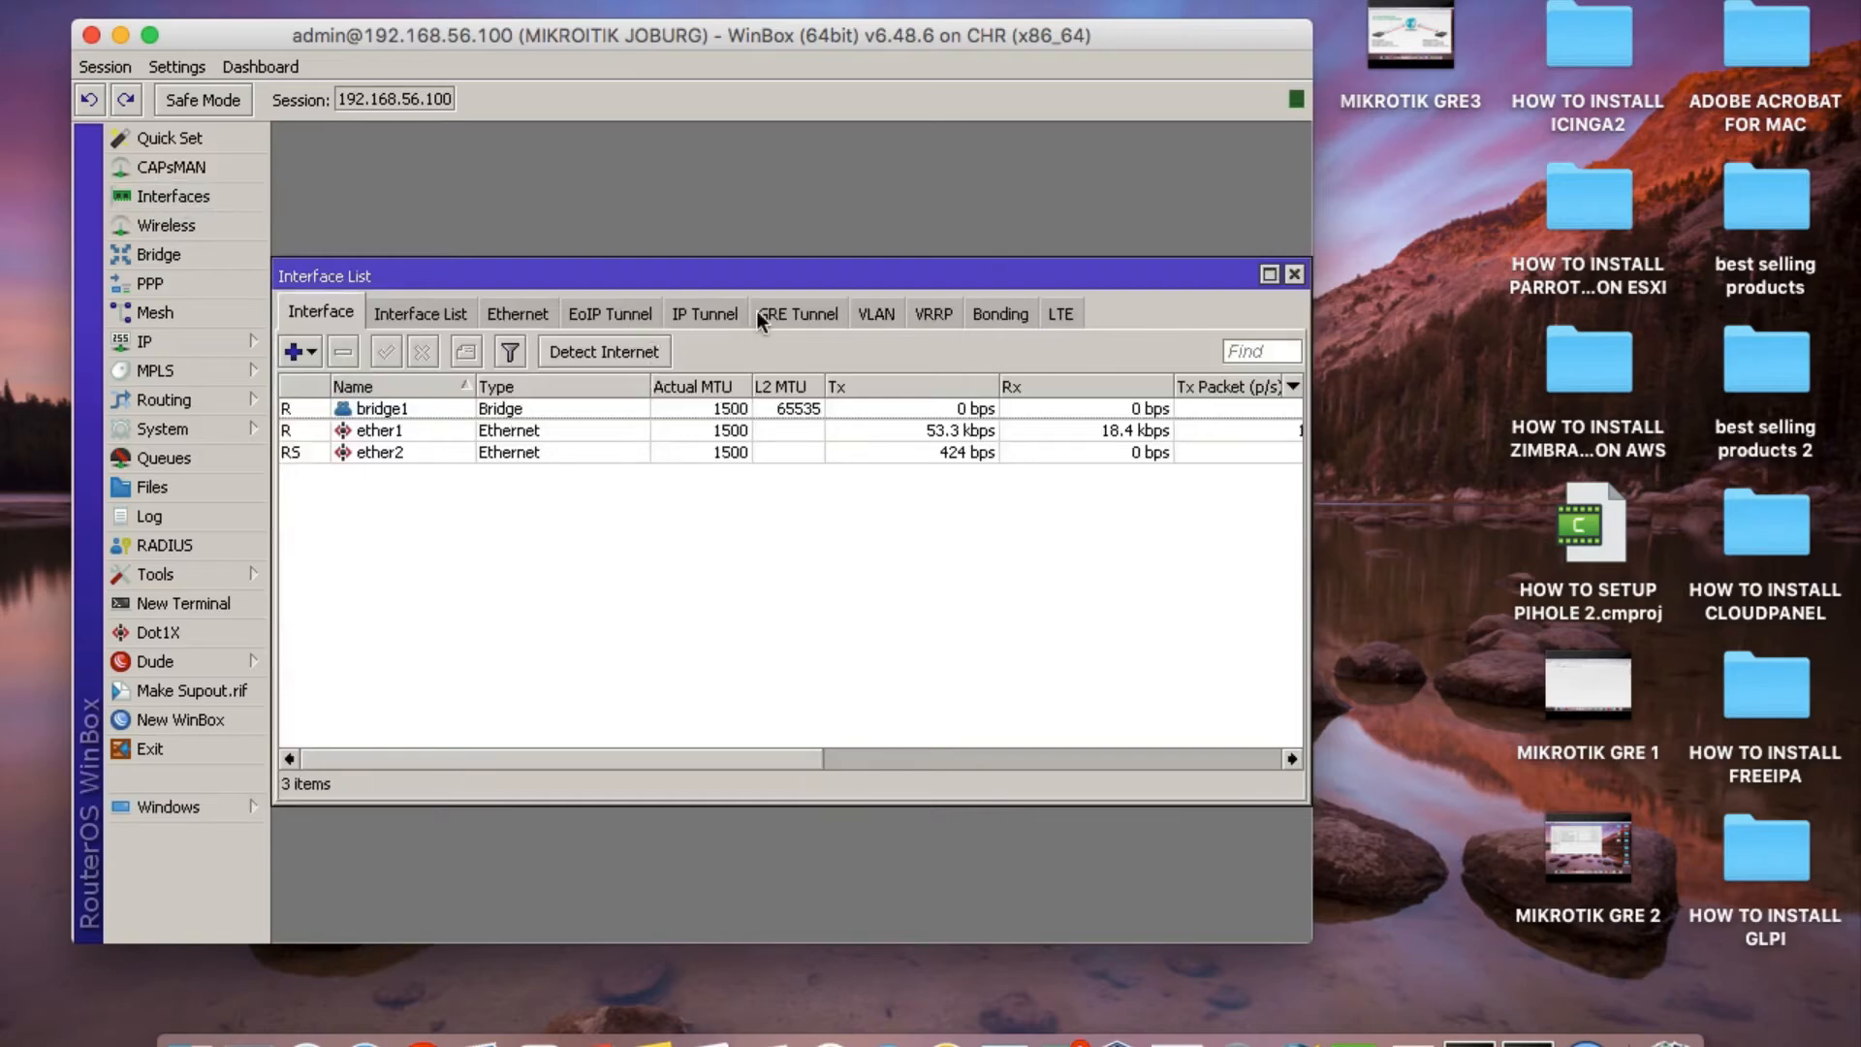
click(765, 314)
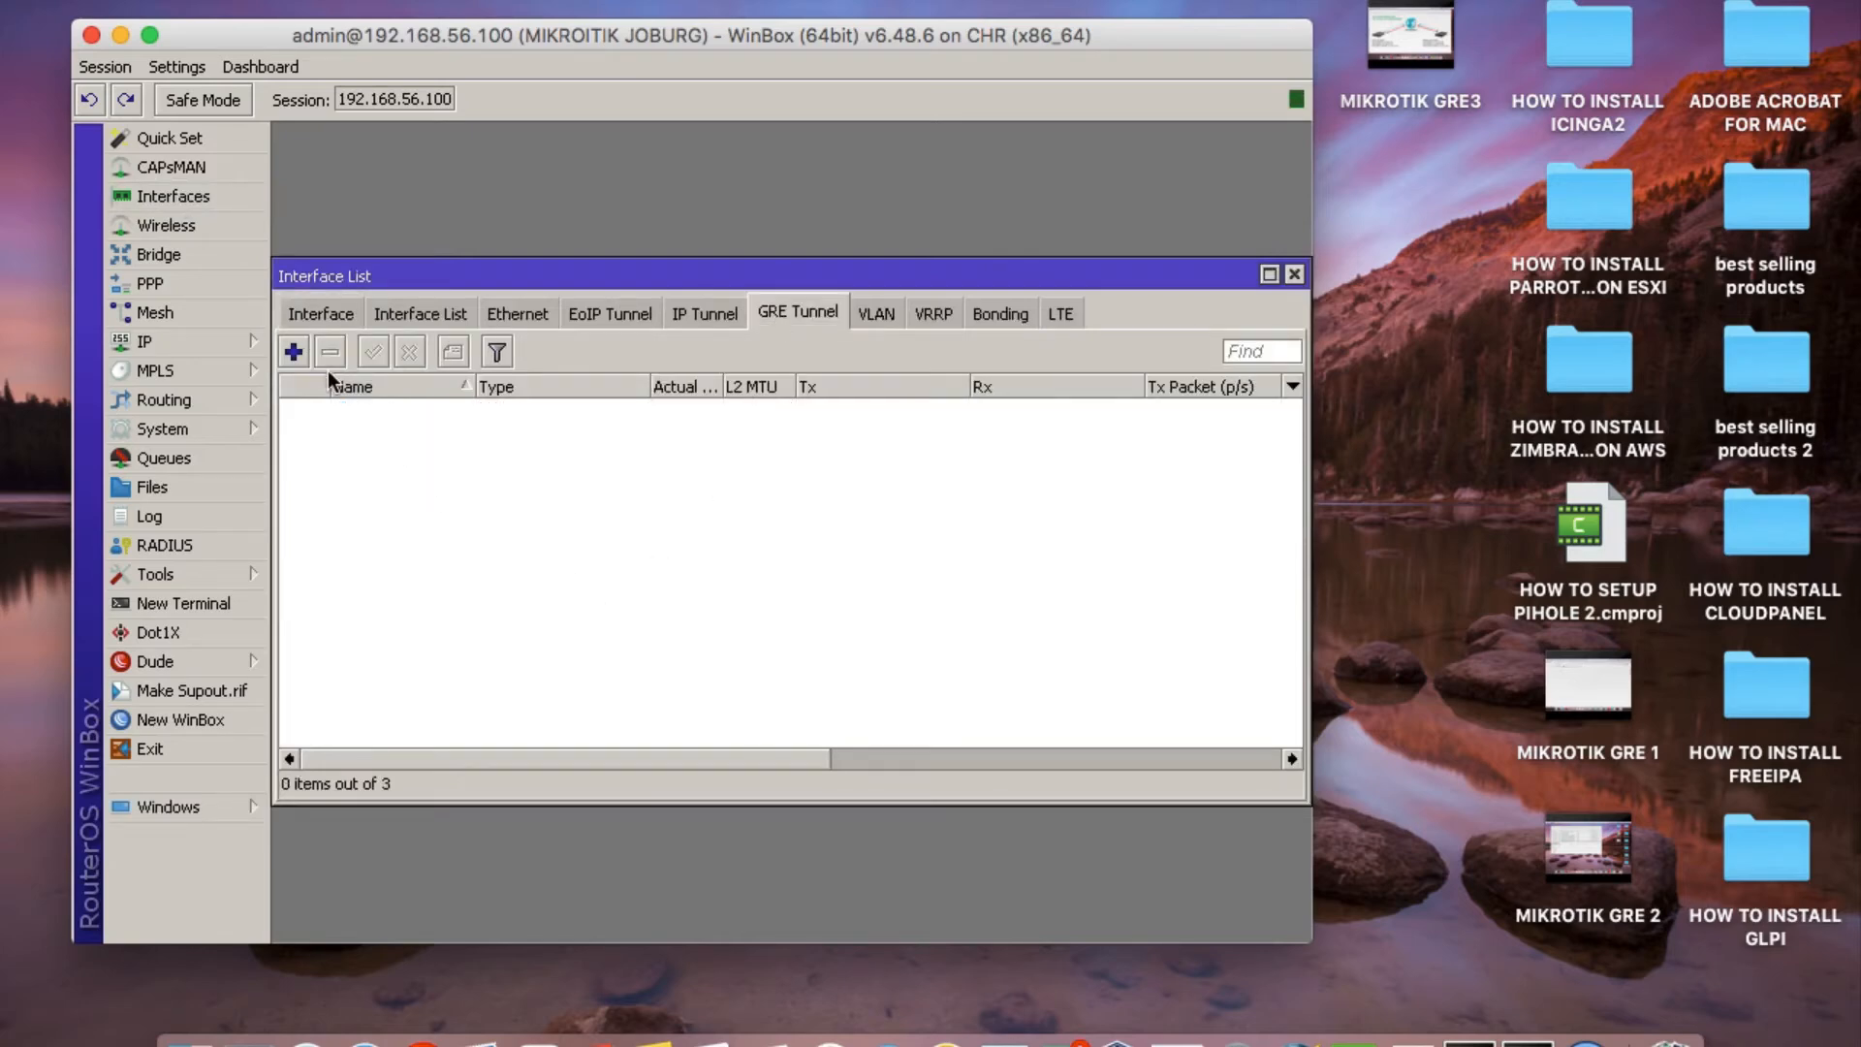
click(295, 351)
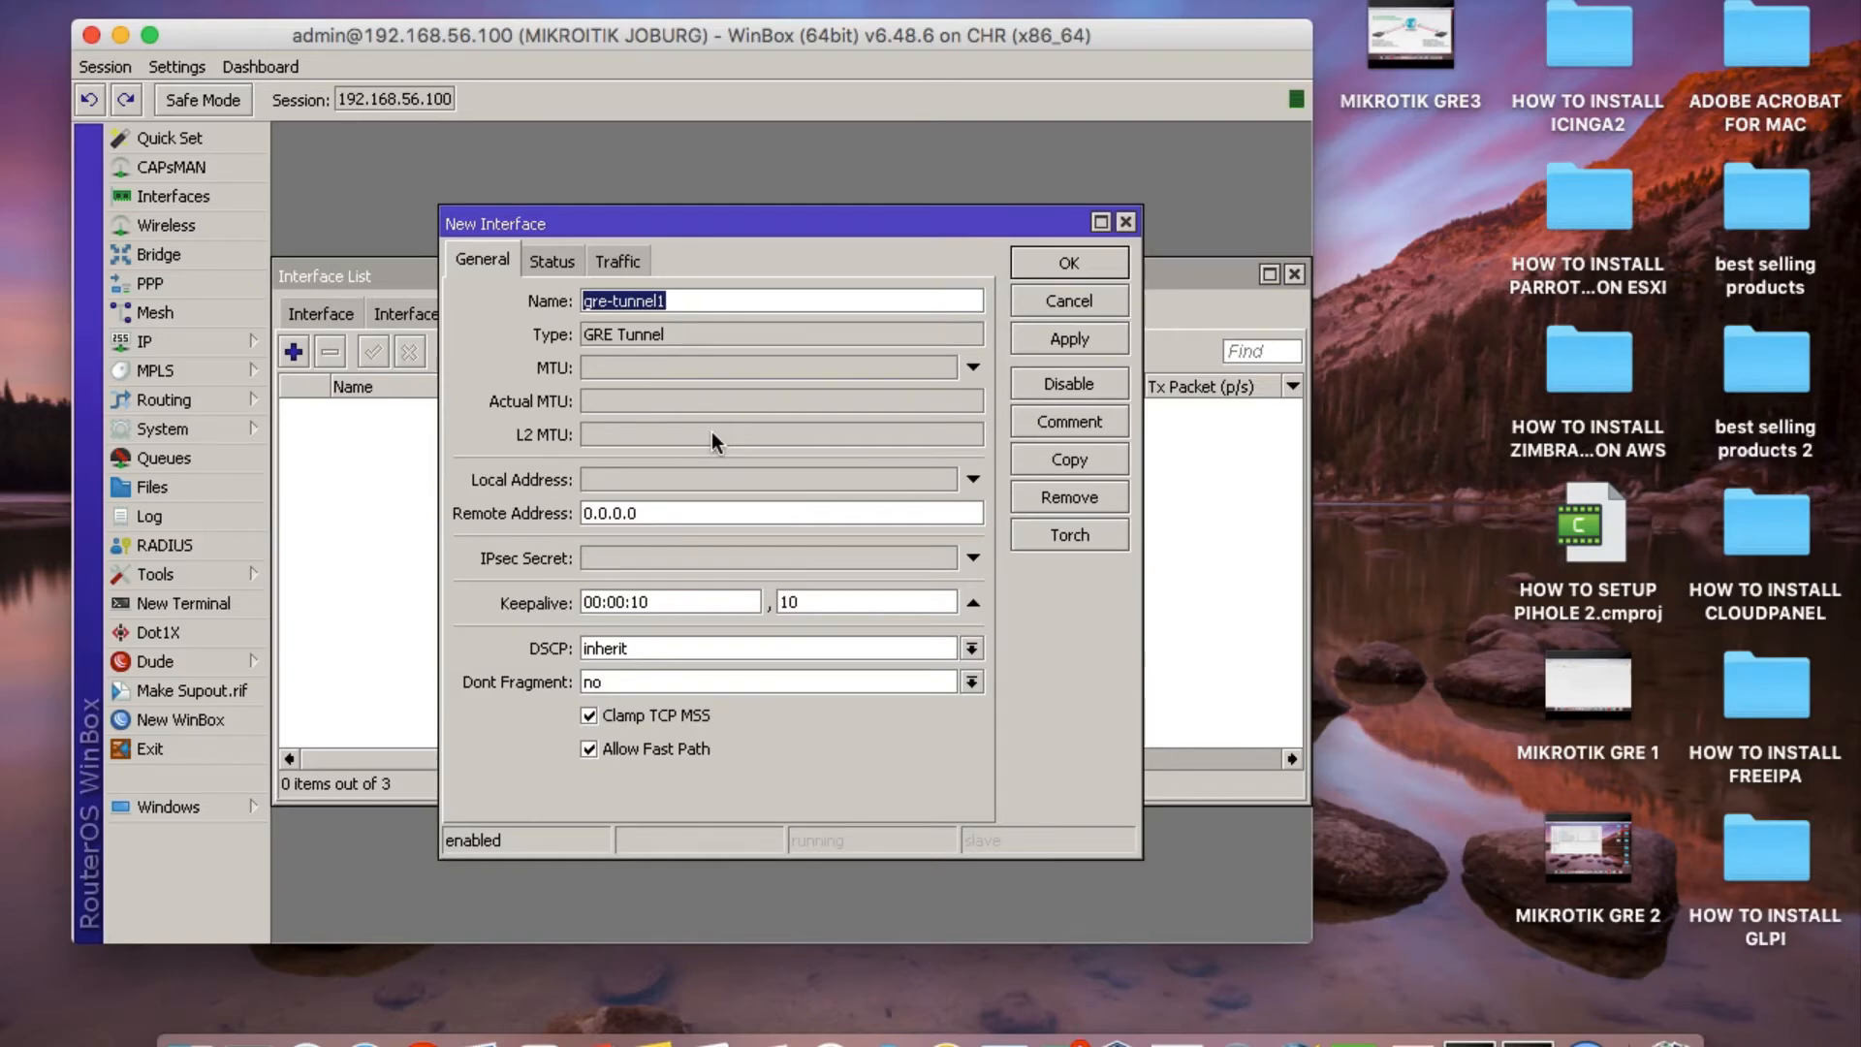
text(INTERC)
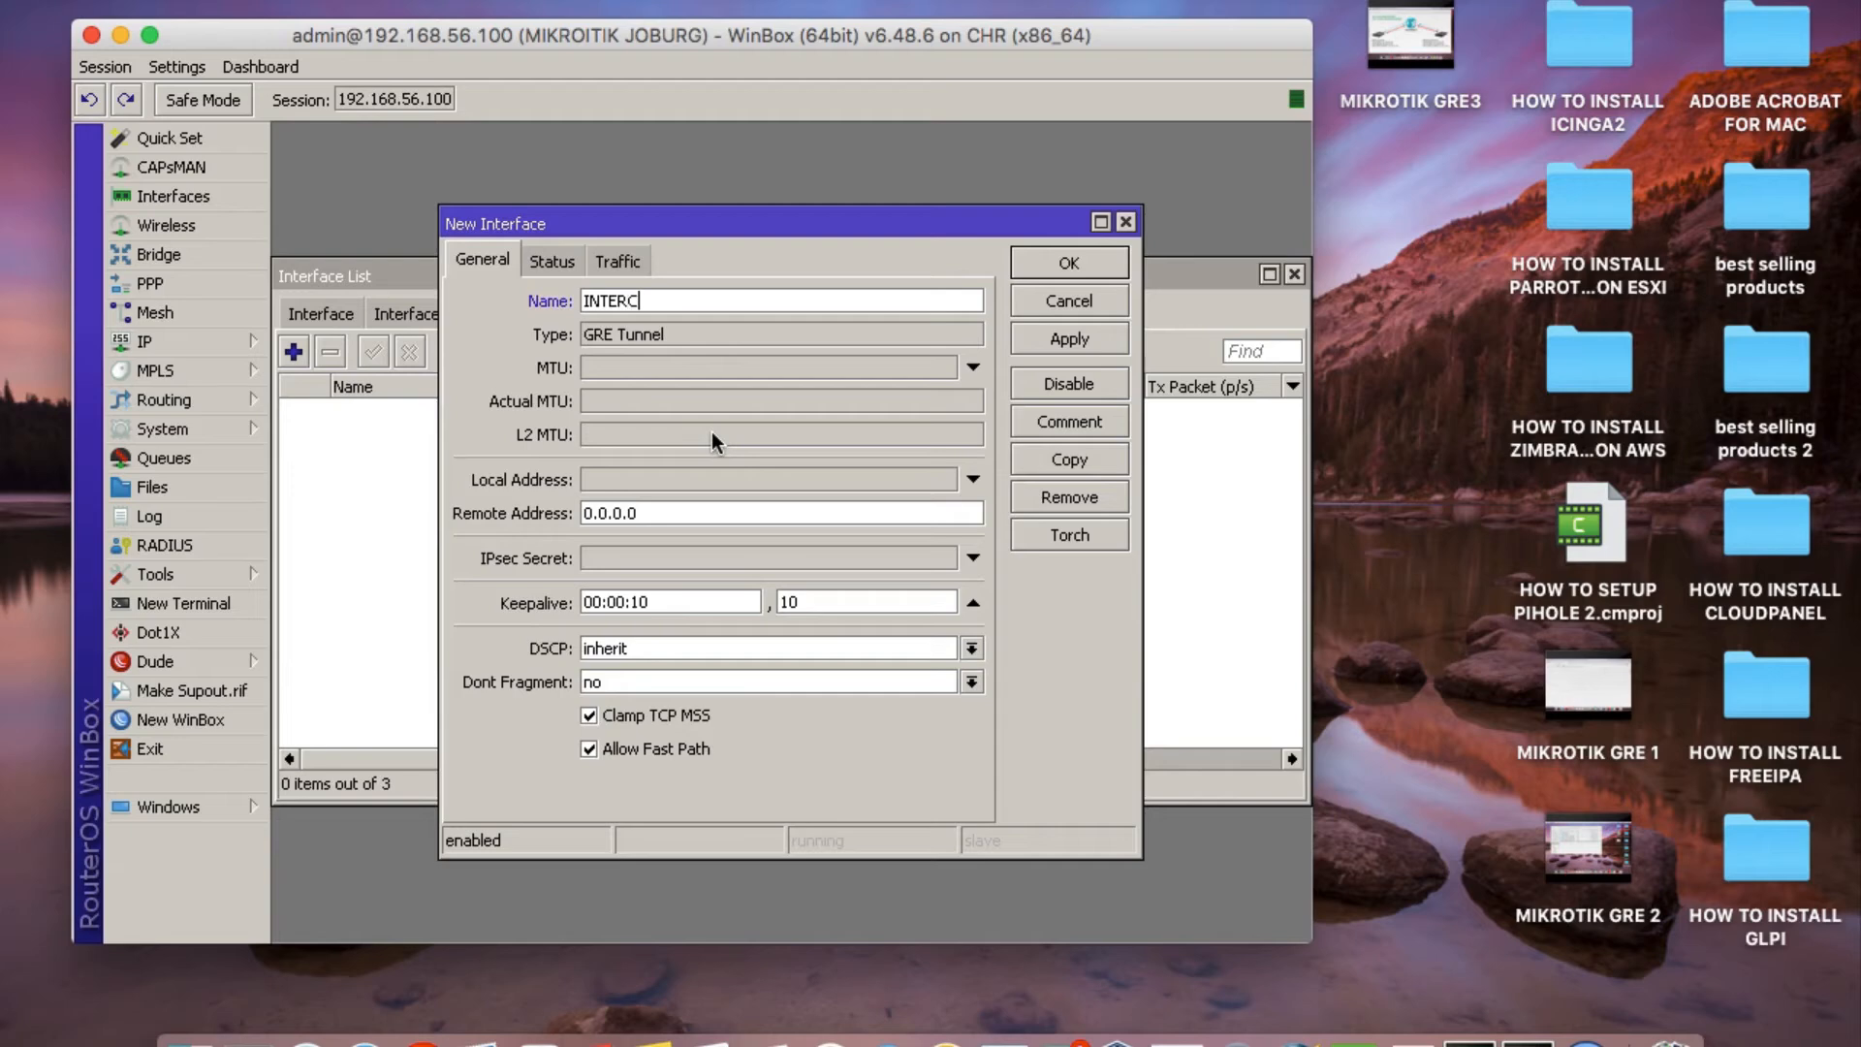
text(ITY-TUNNEL)
Set the tunnel's local address to 192.168.56.100 and its remote address to 192.168.56.200.
click(619, 481)
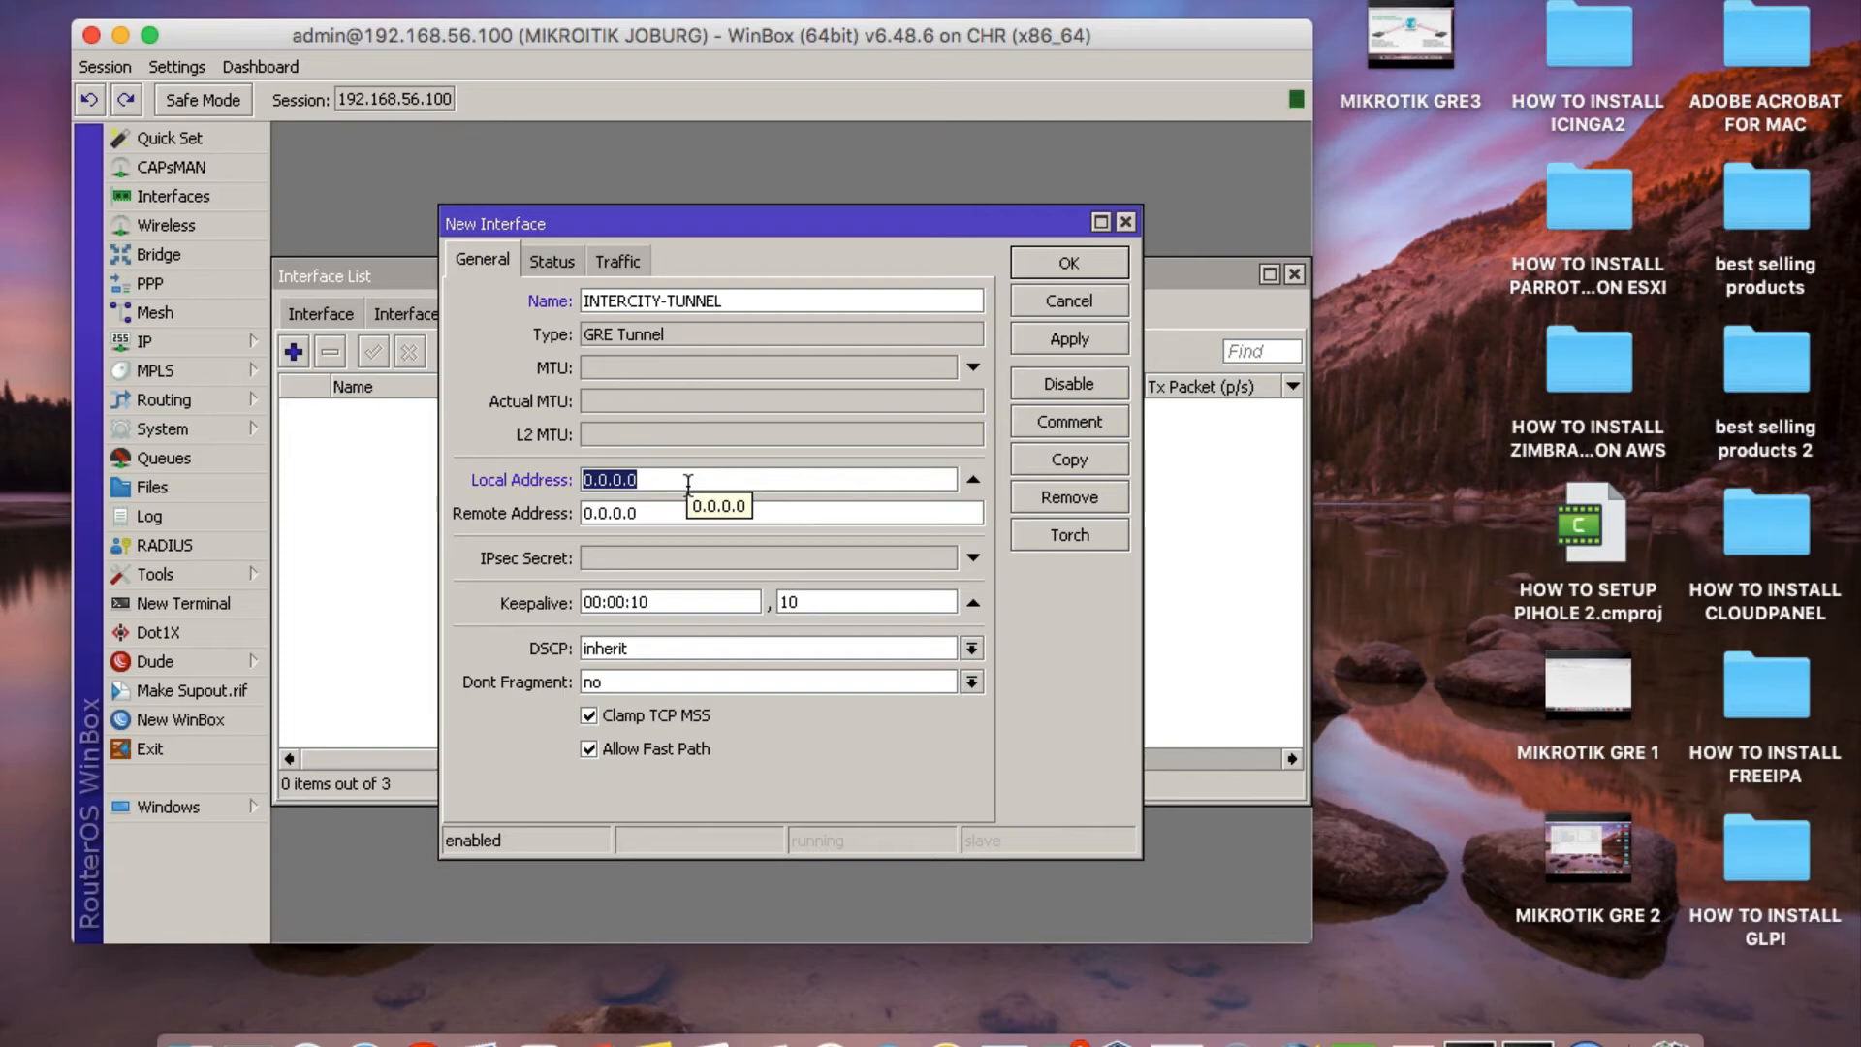
text(19)
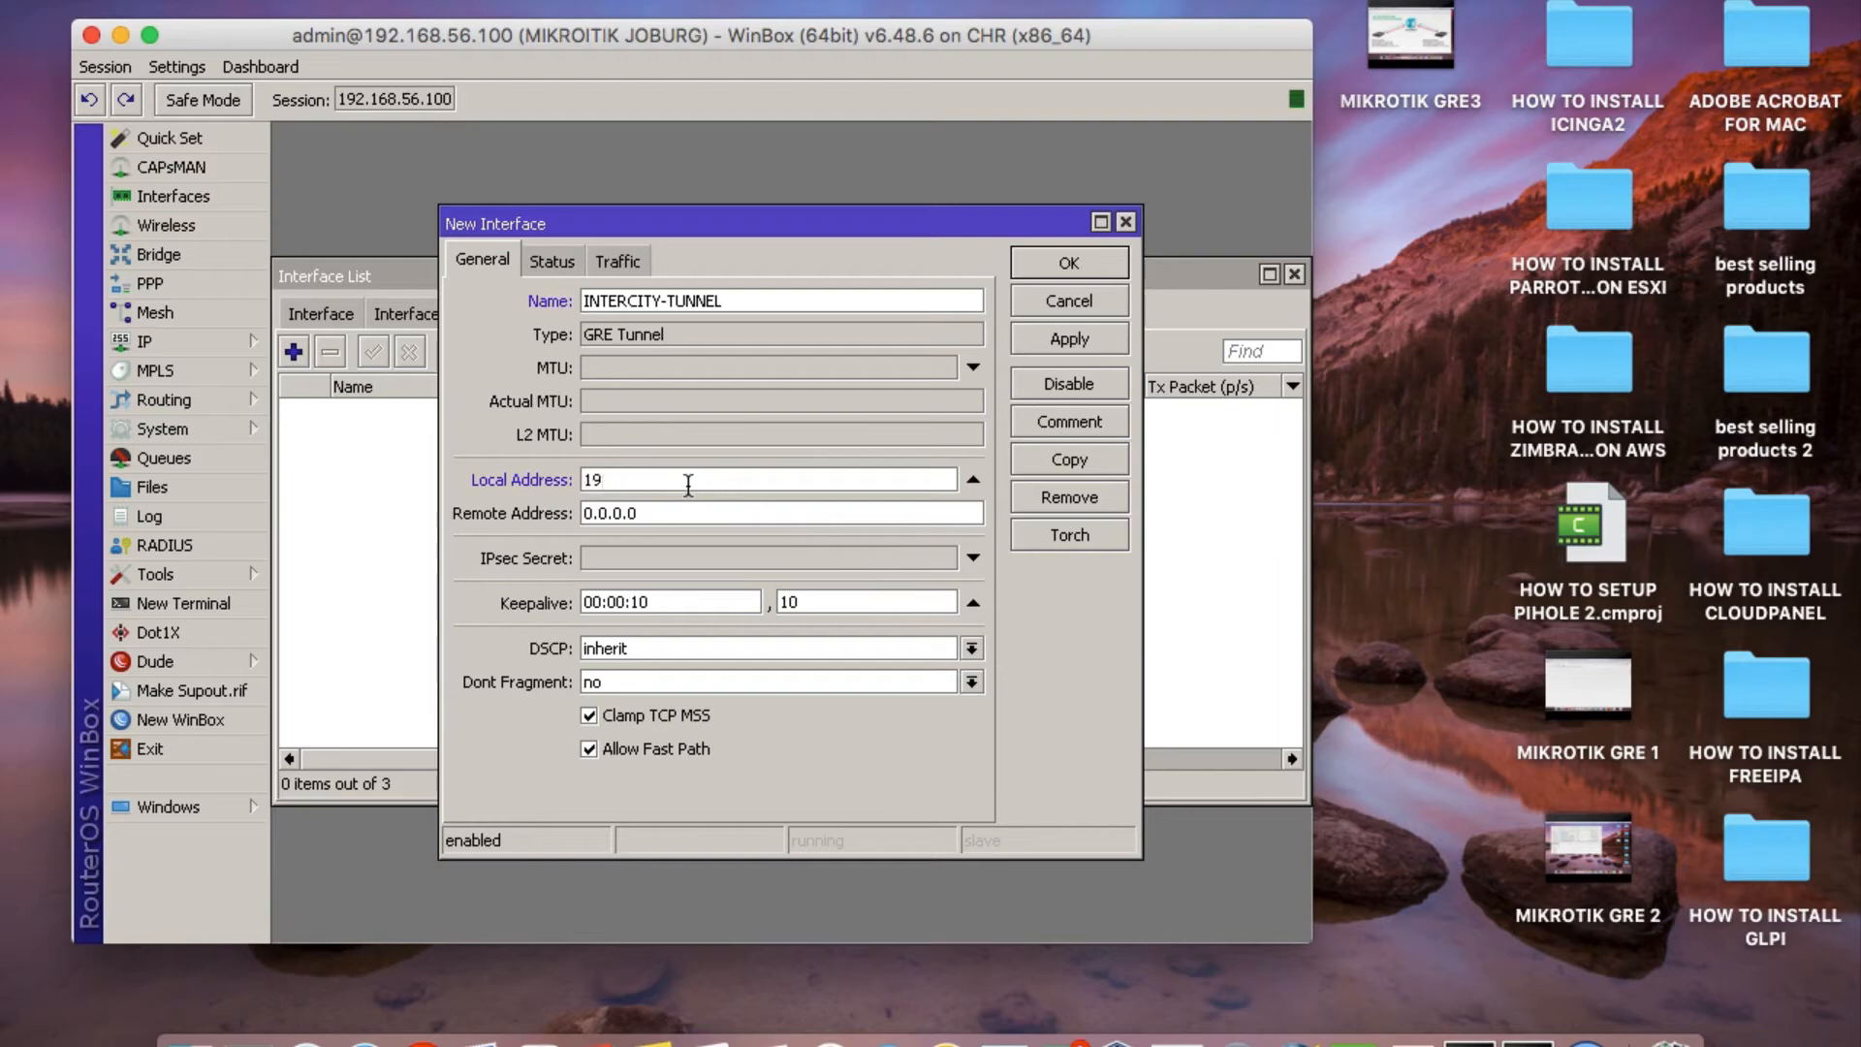
text(2.168.56.100)
click(682, 511)
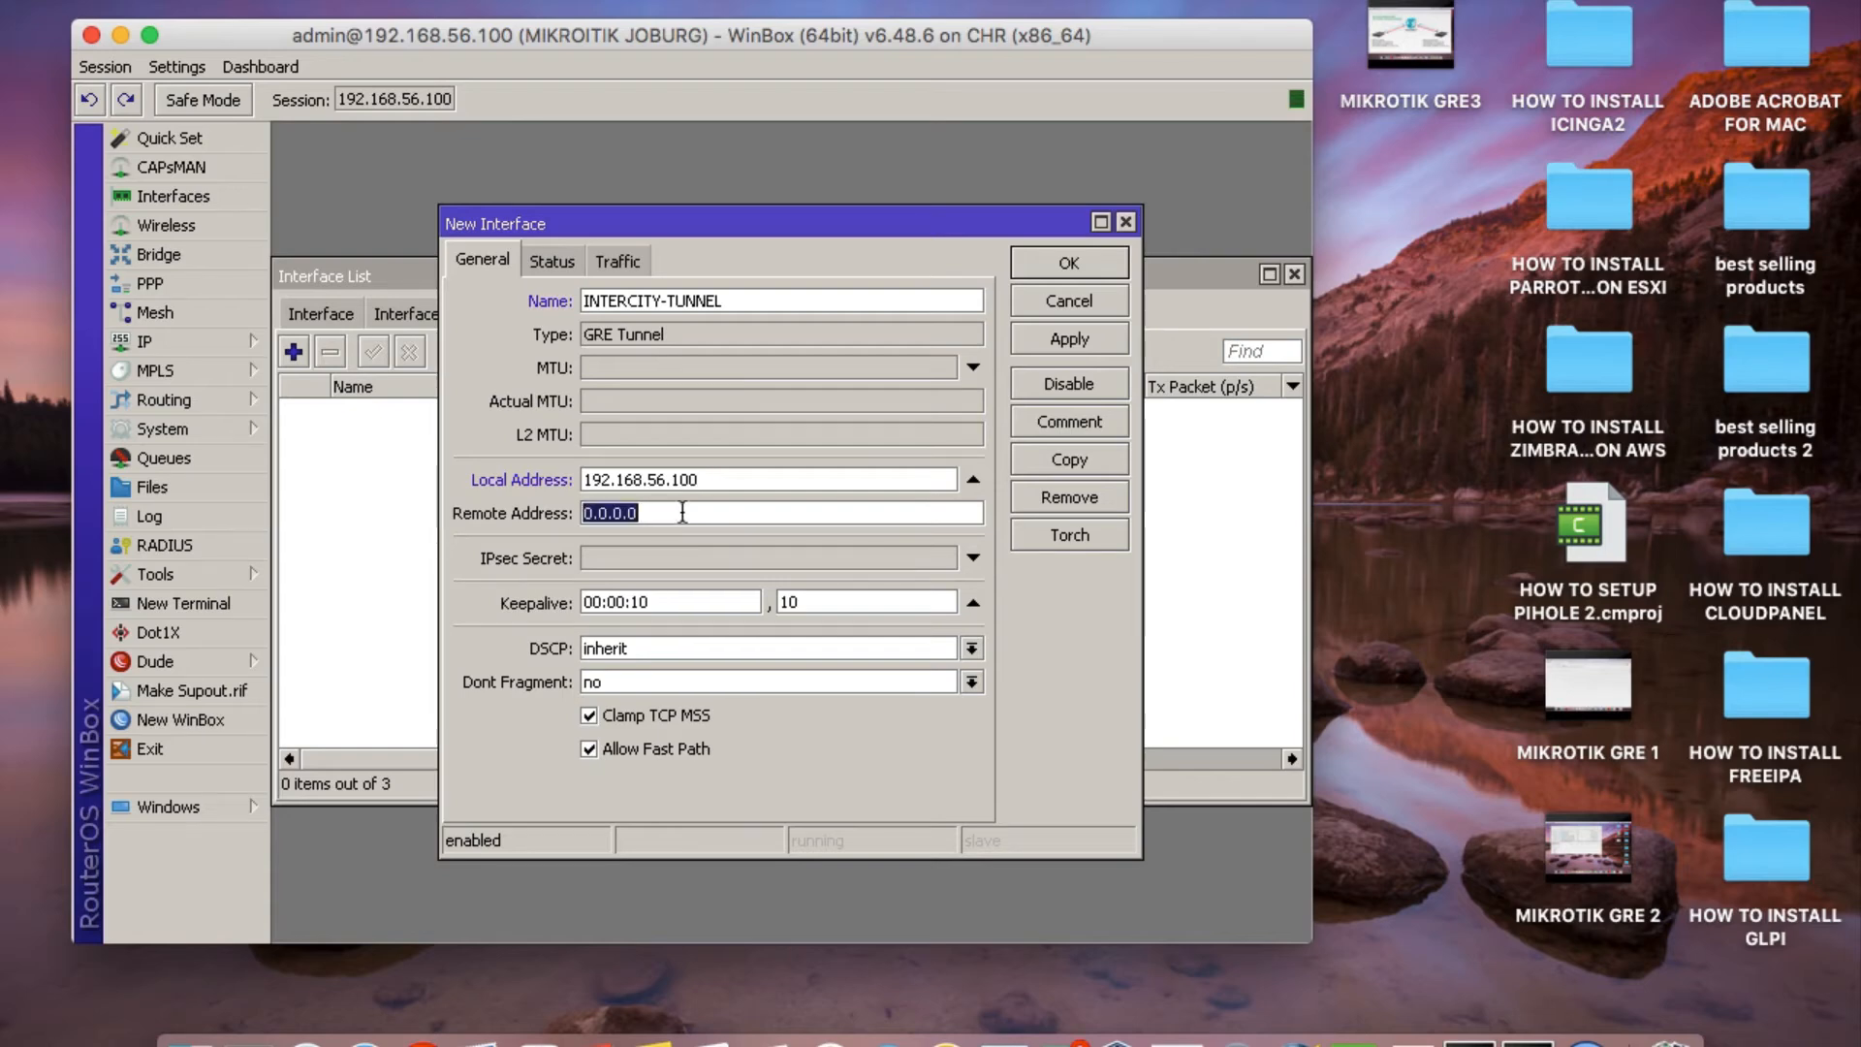
text(19)
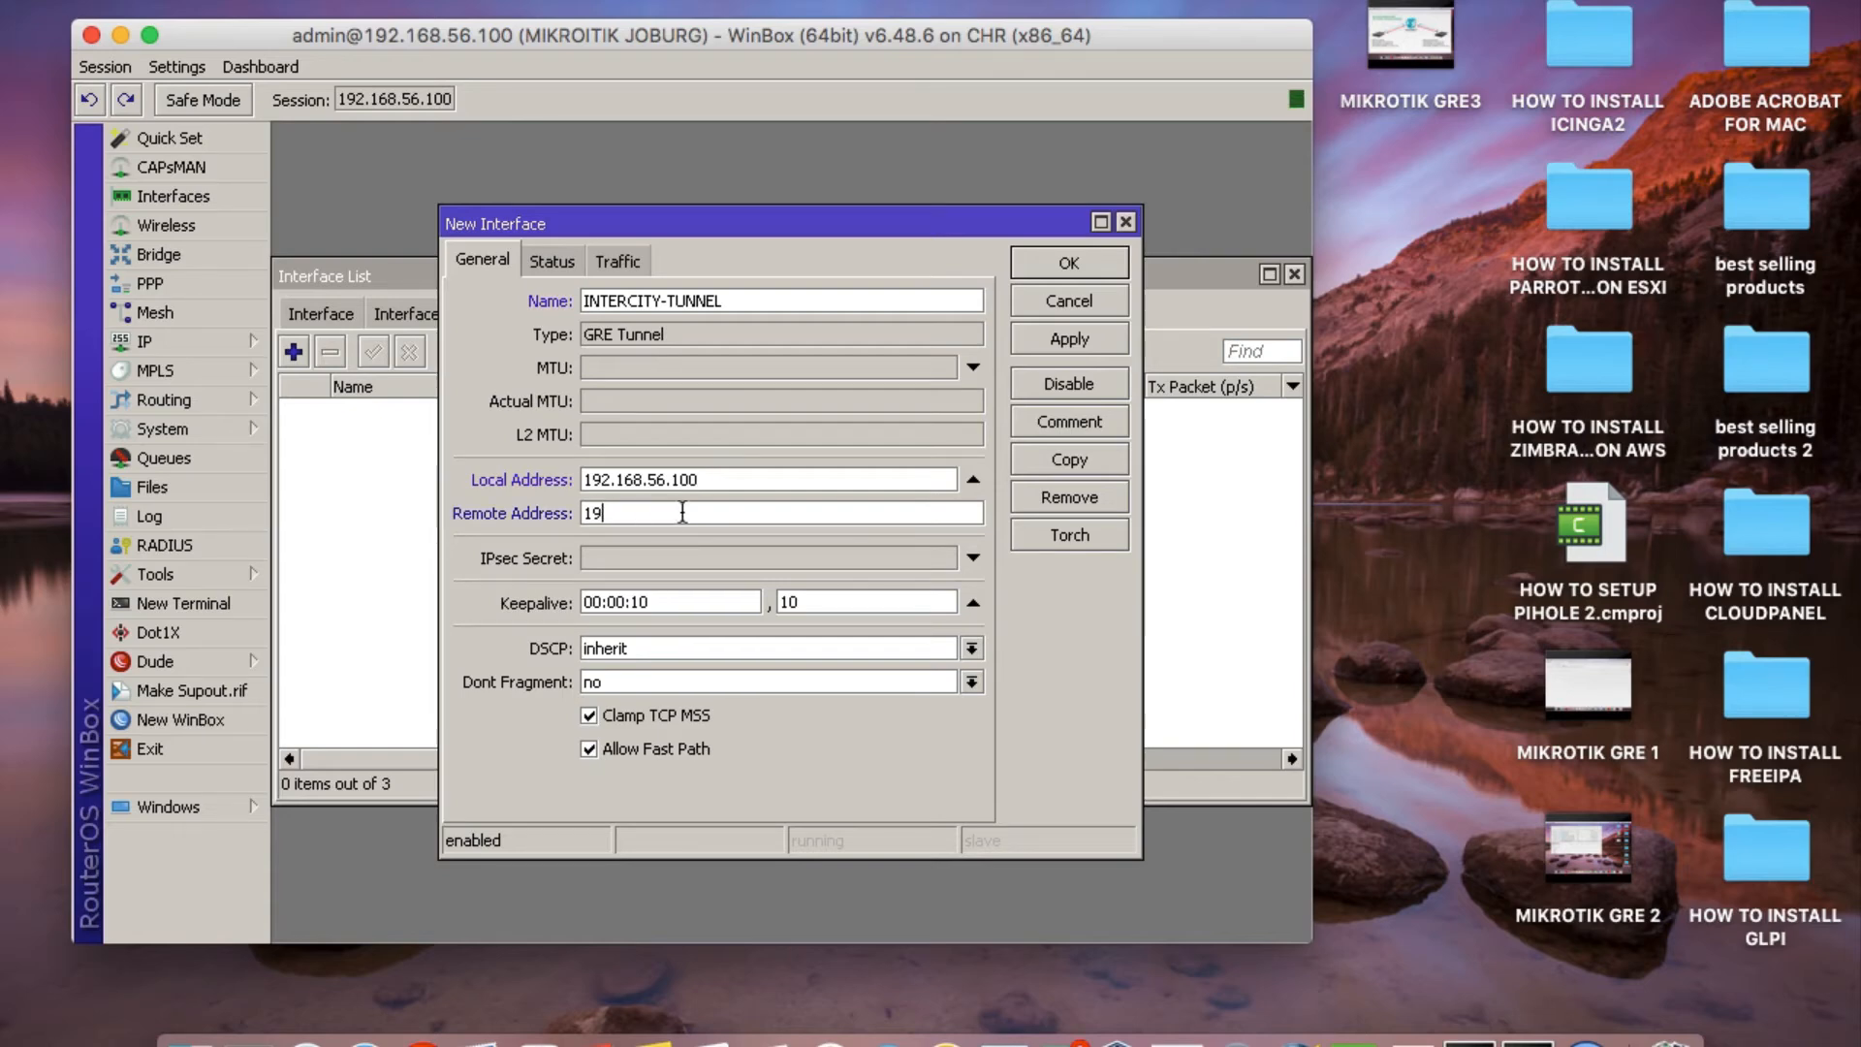
text(2.168.56.200)
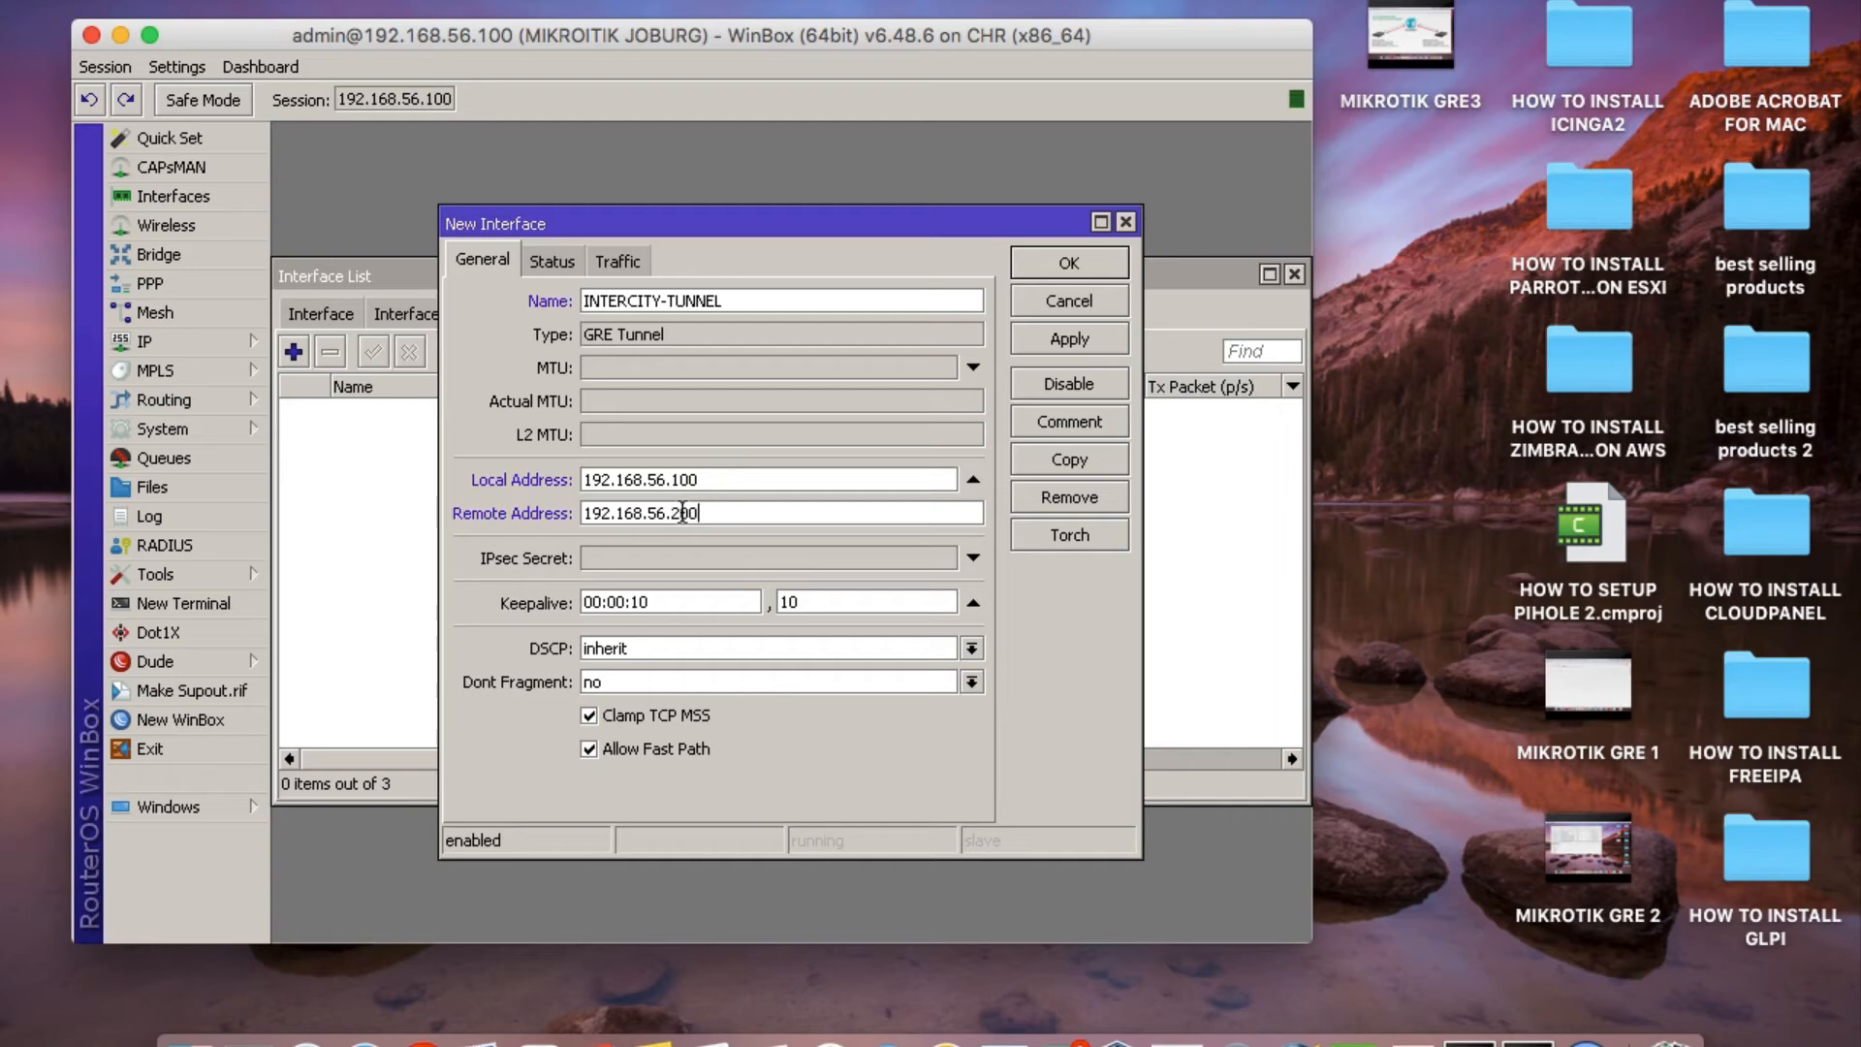
Enter the IPsec secret for the tunnel and disable Allow Fast Path.
click(642, 560)
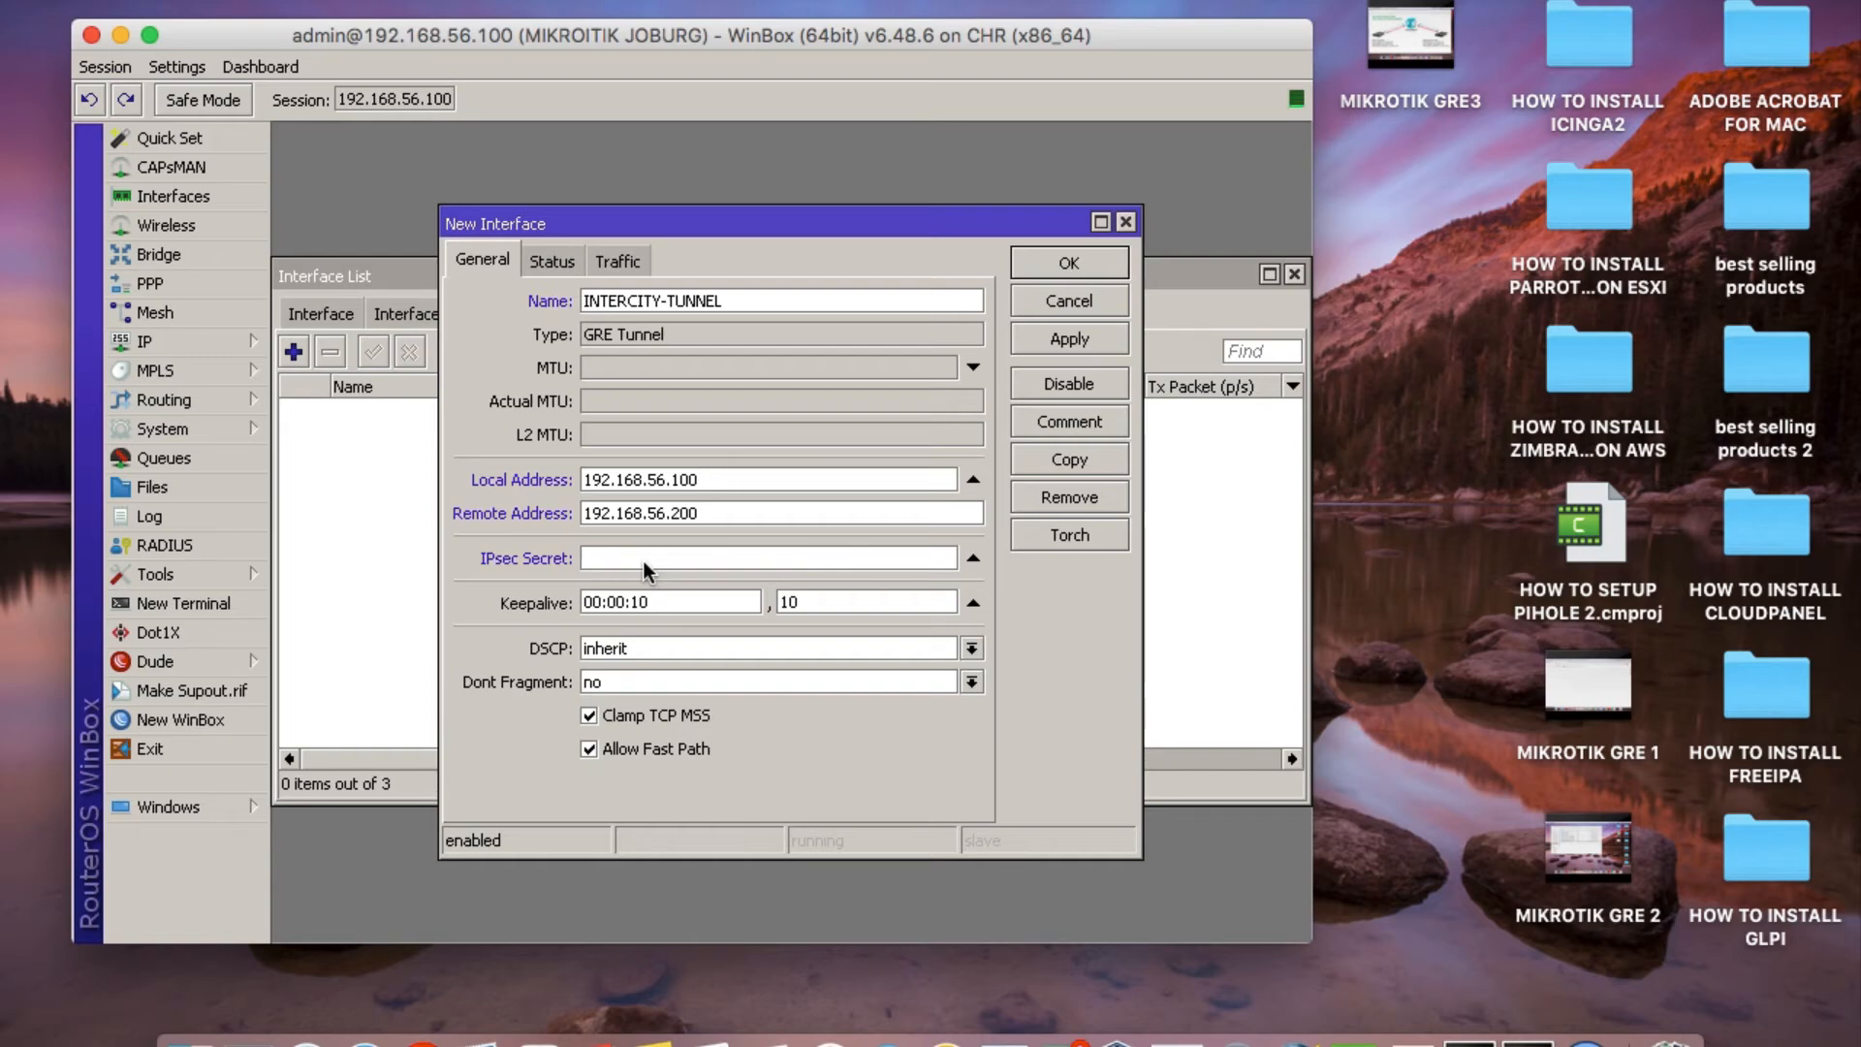
text(**************)
click(589, 748)
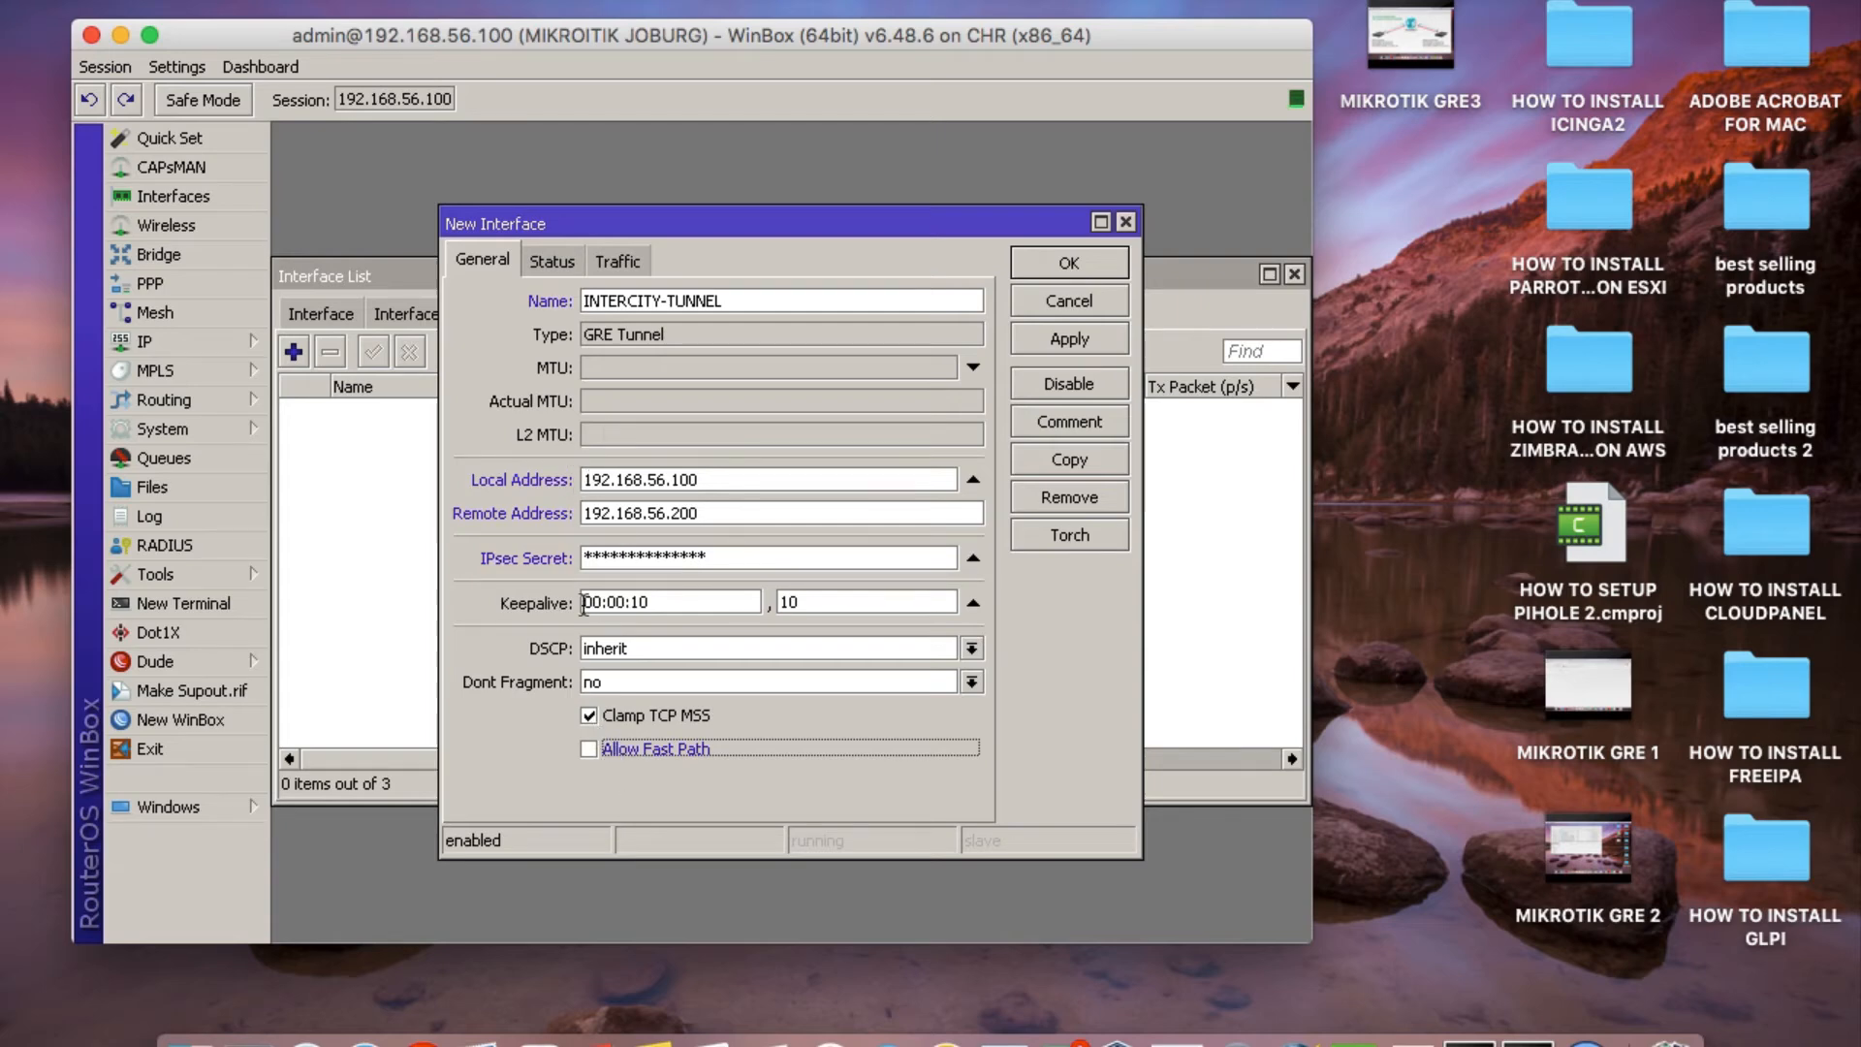
Review the new tunnel's status and traffic details, then apply its configuration and close the interface form.
click(550, 264)
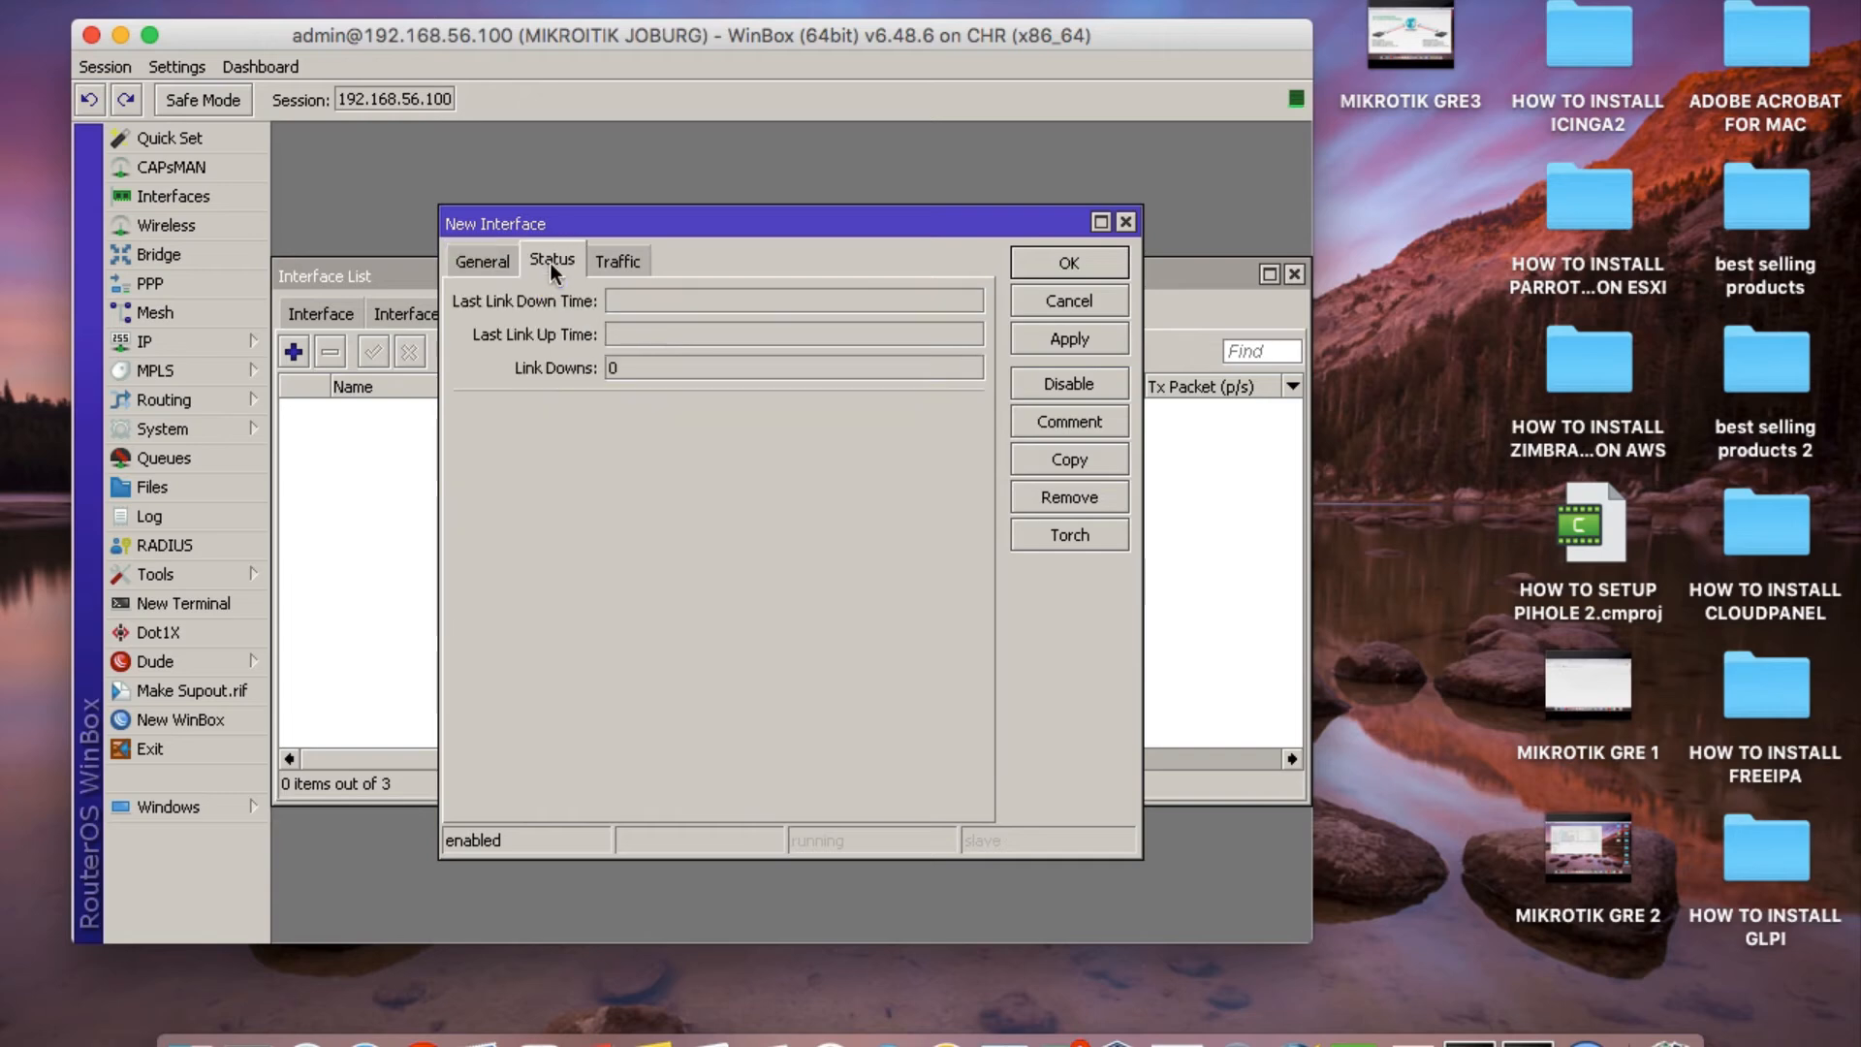
click(602, 260)
click(508, 258)
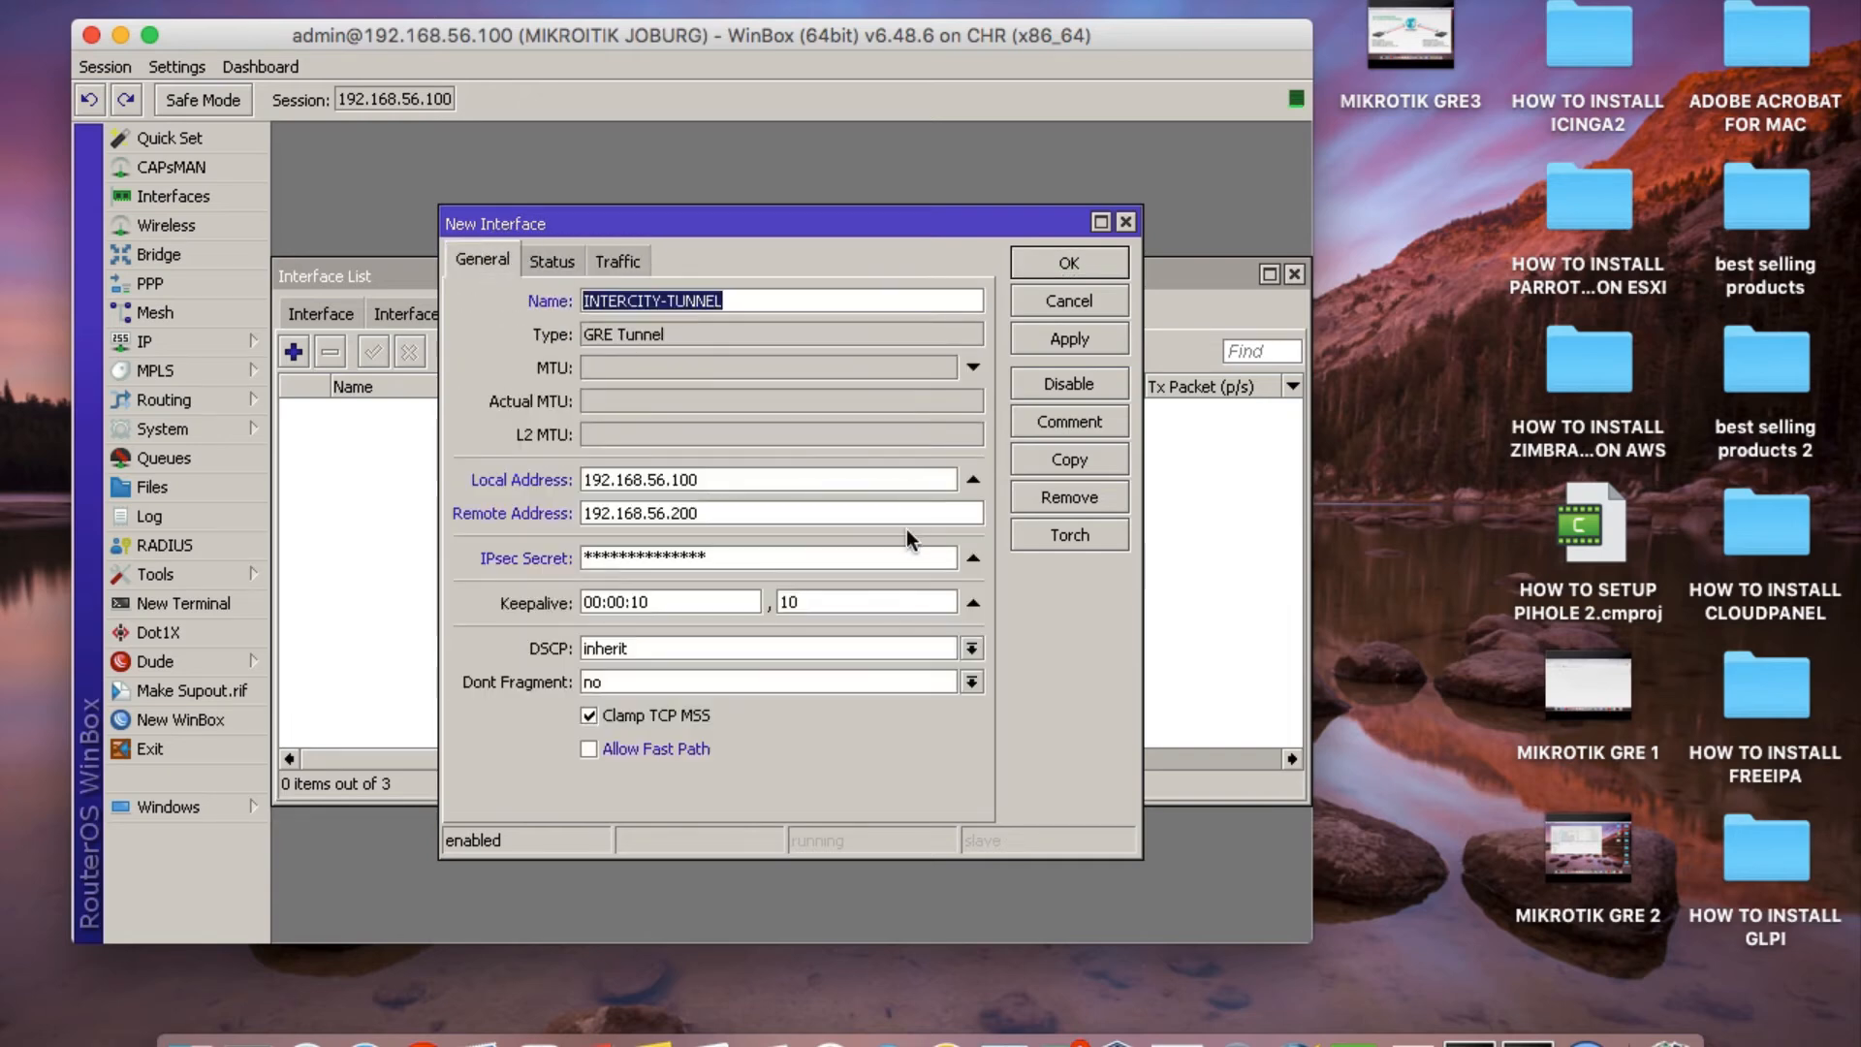
click(1055, 341)
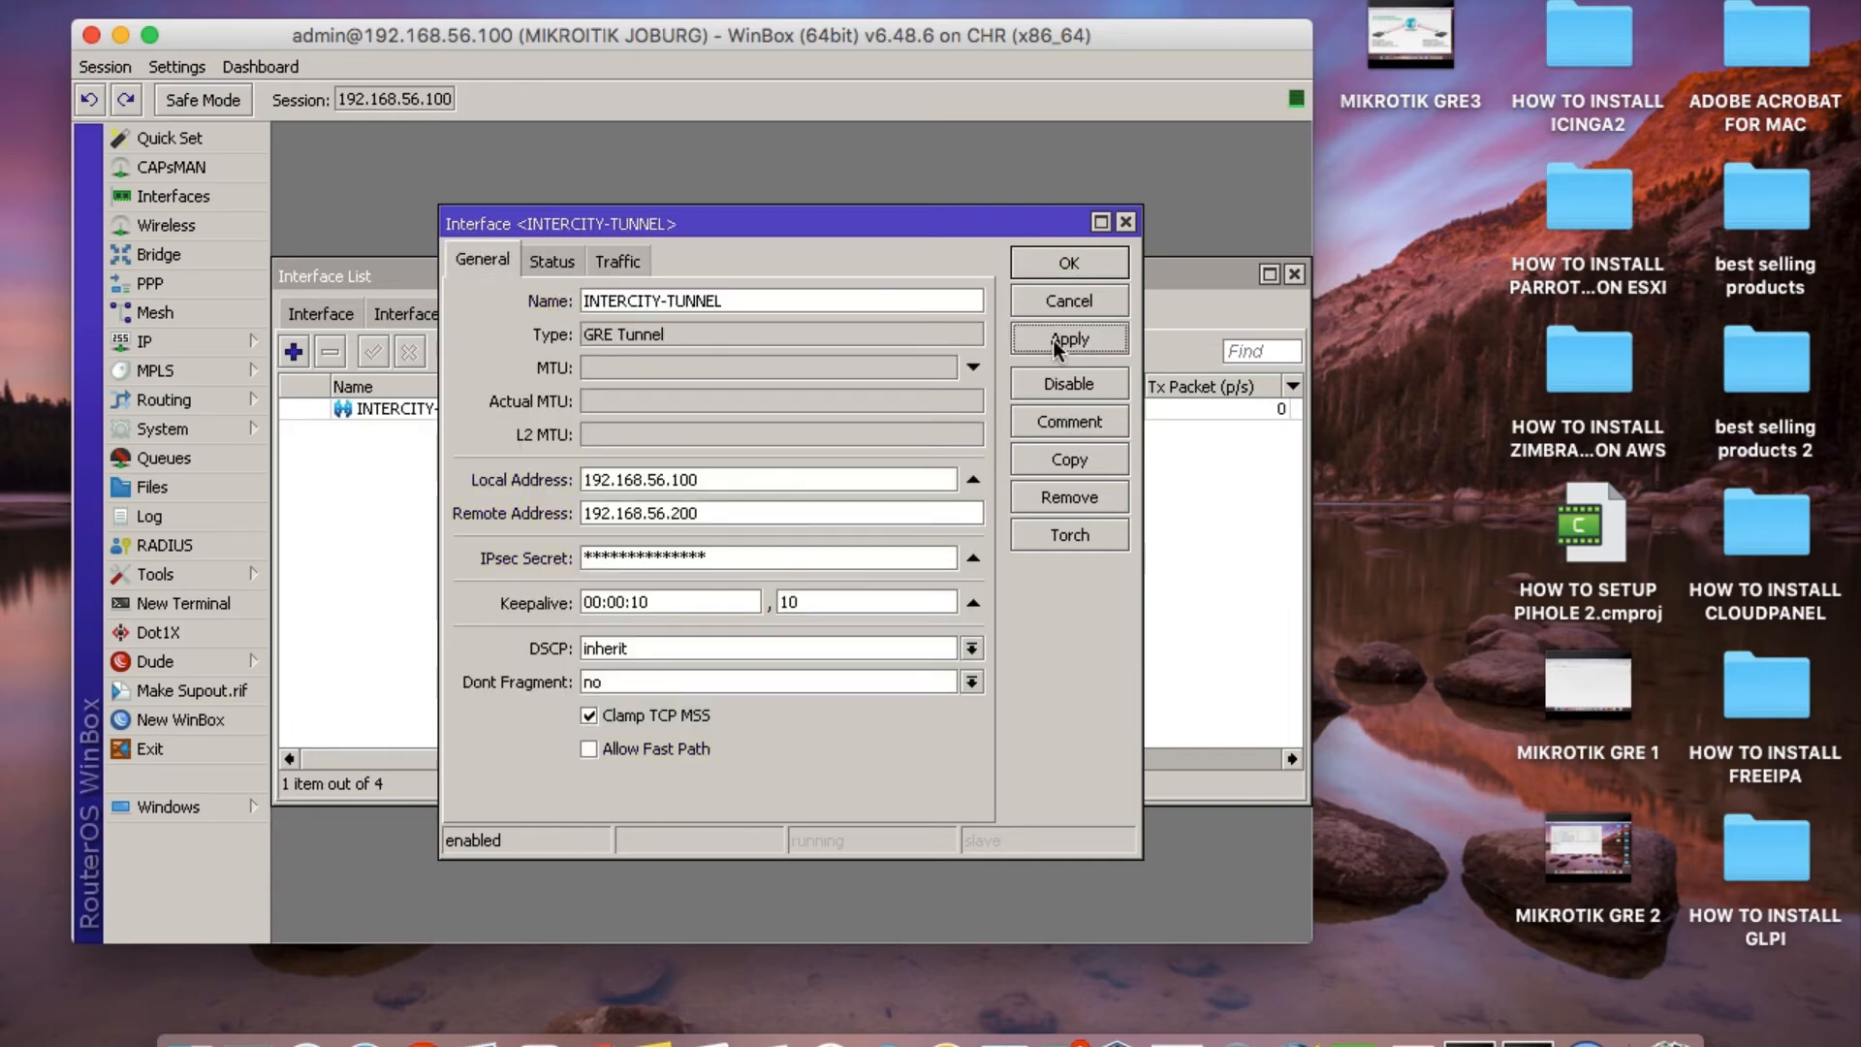
click(1070, 263)
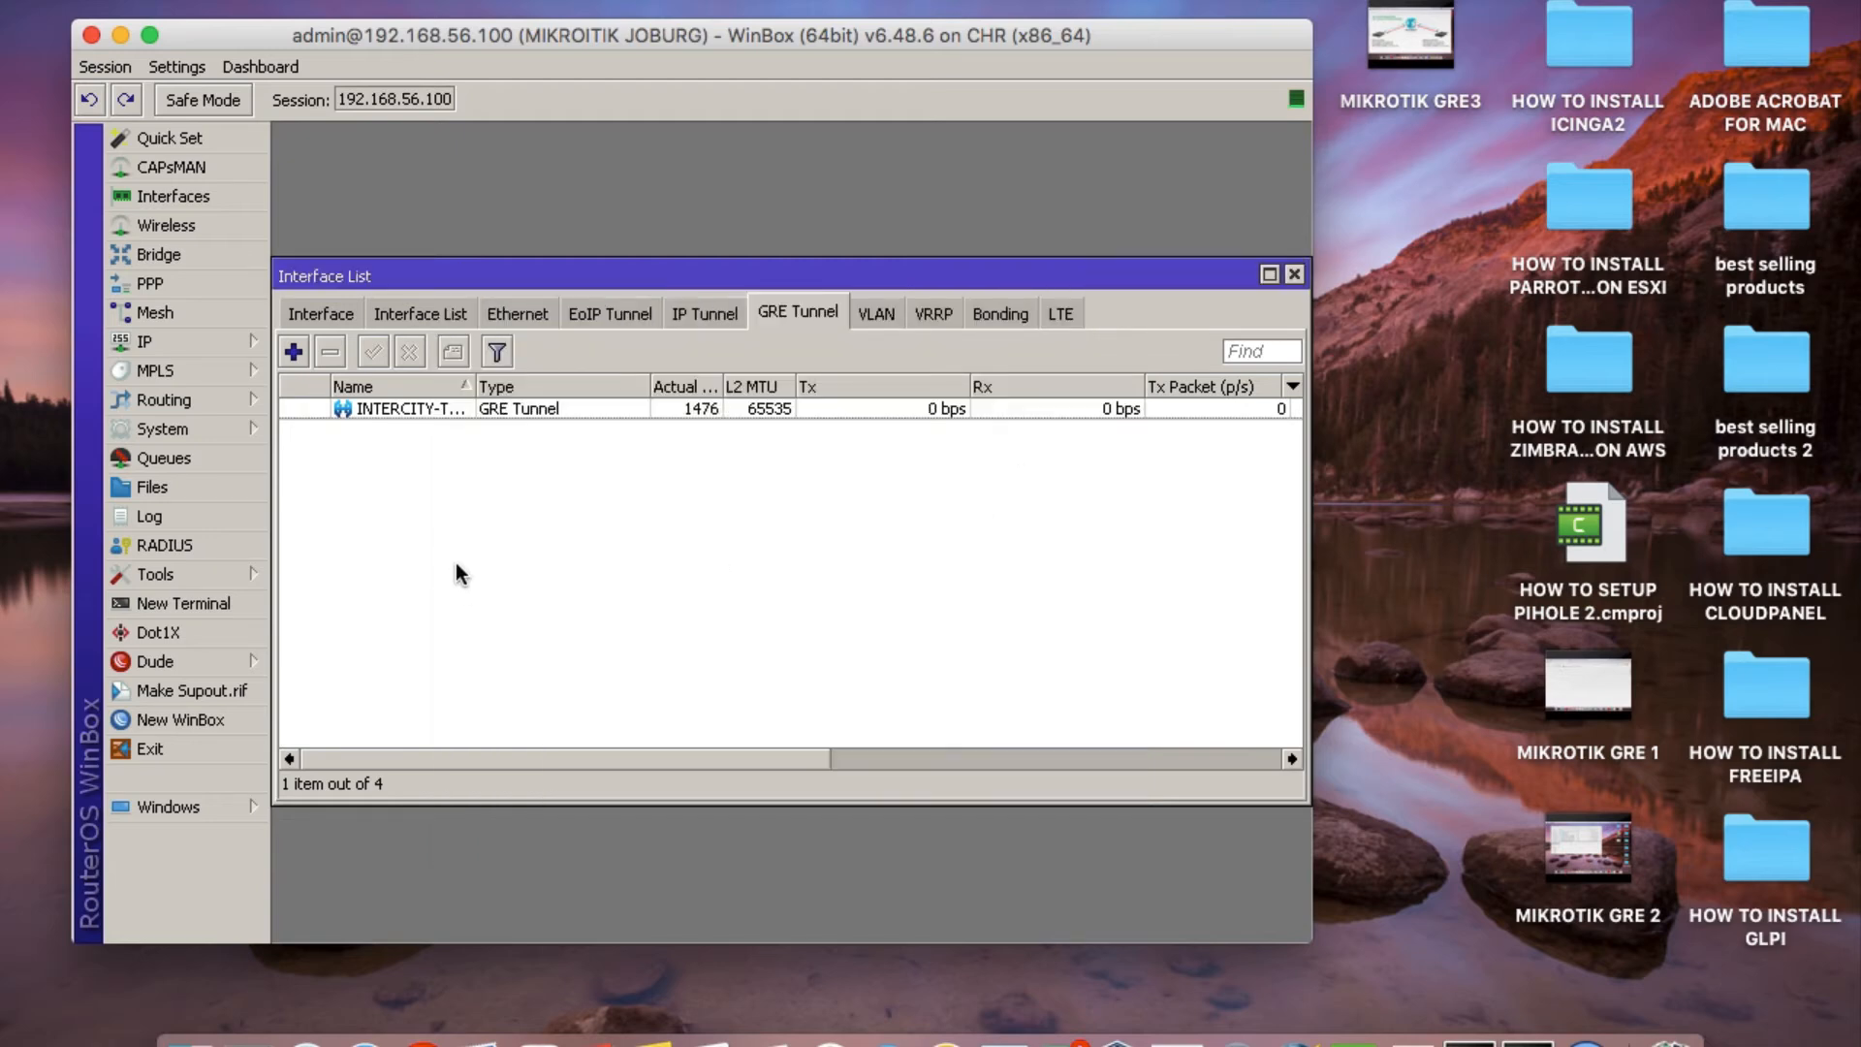
Widen the Name column in the GRE tunnel list, then open the IP address list and move it clear of the tunnel name.
drag(474, 386, 594, 390)
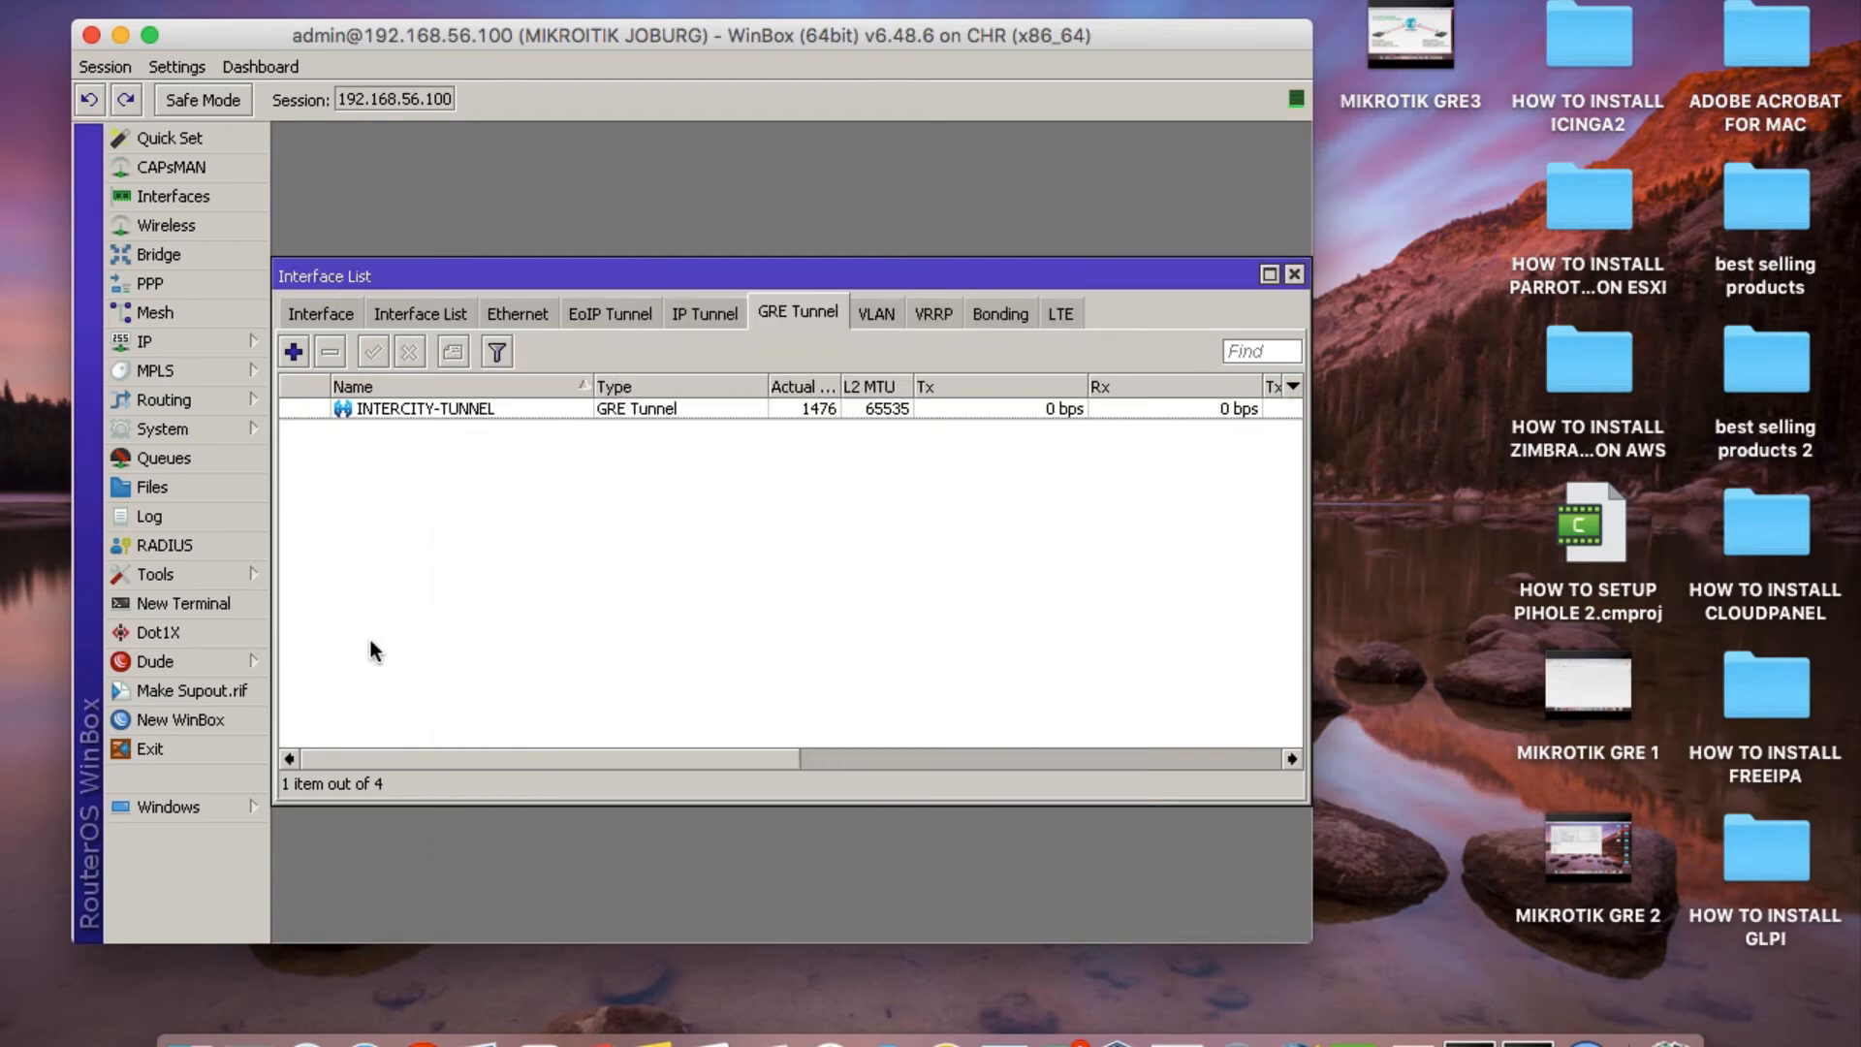
click(204, 339)
click(410, 370)
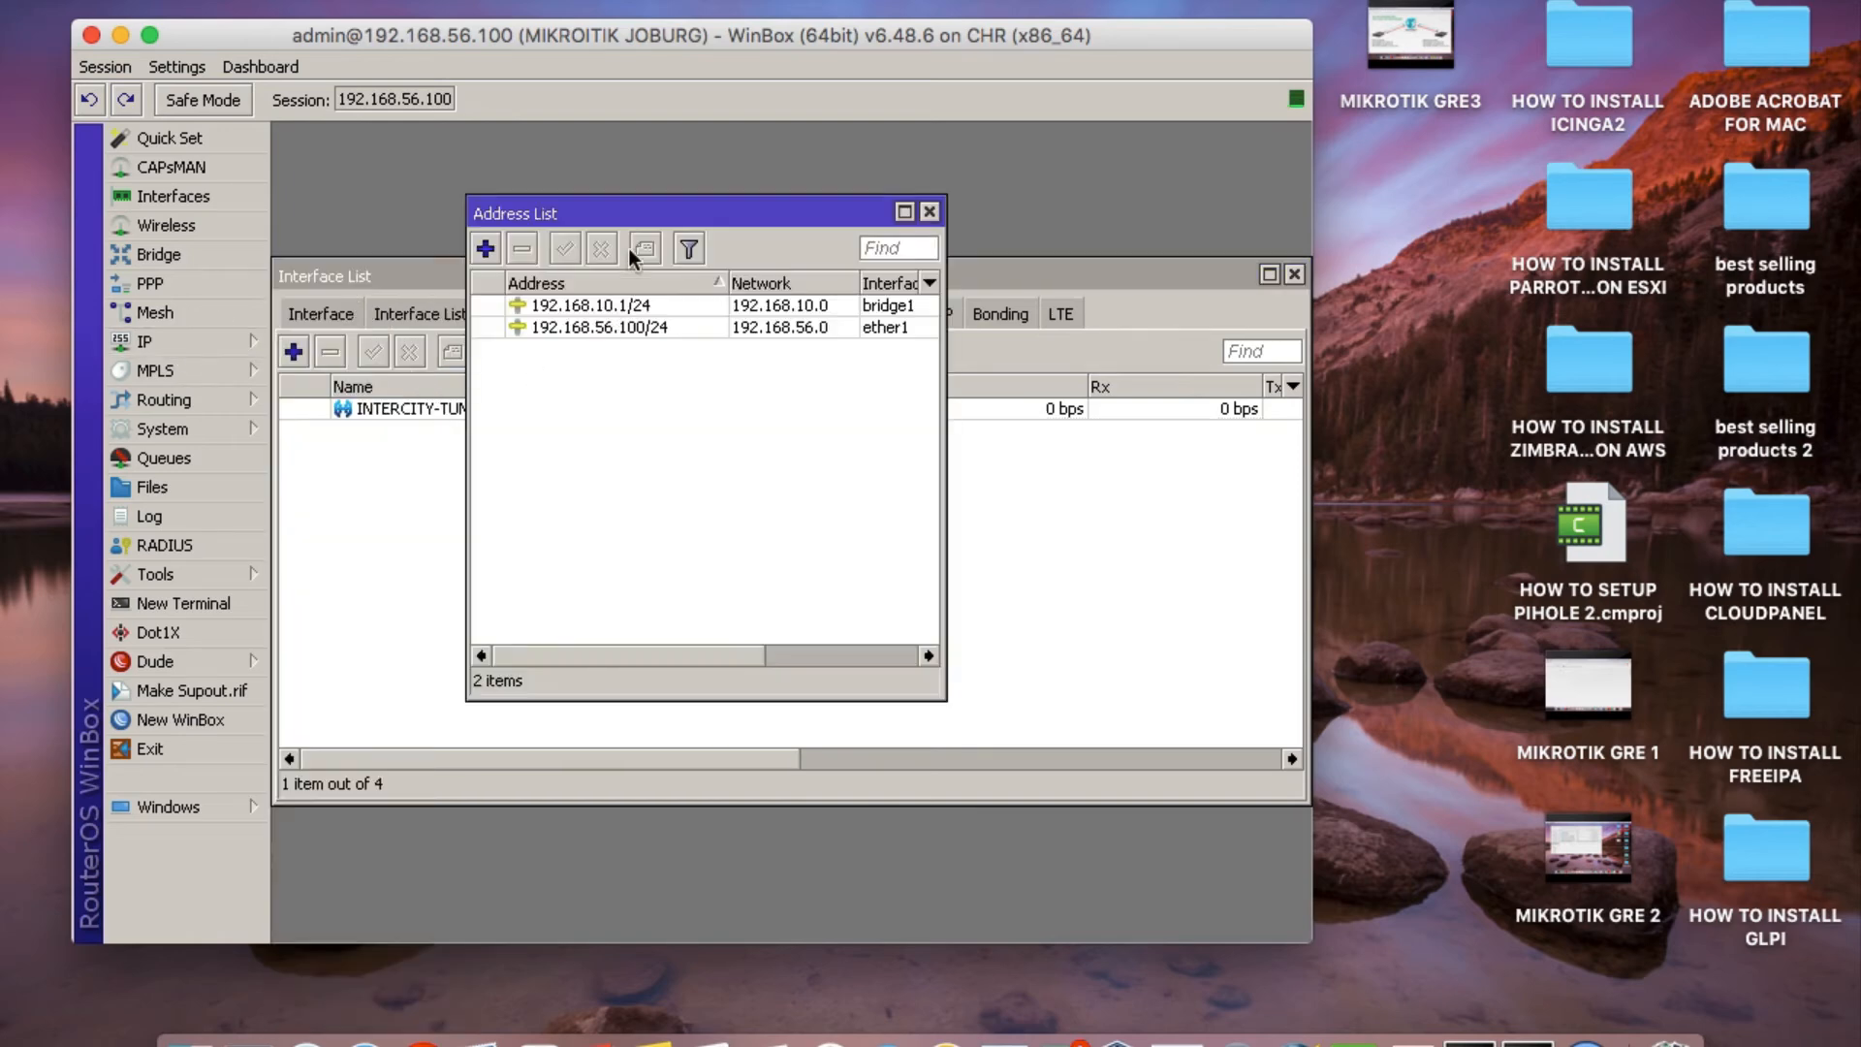
drag(623, 215, 948, 350)
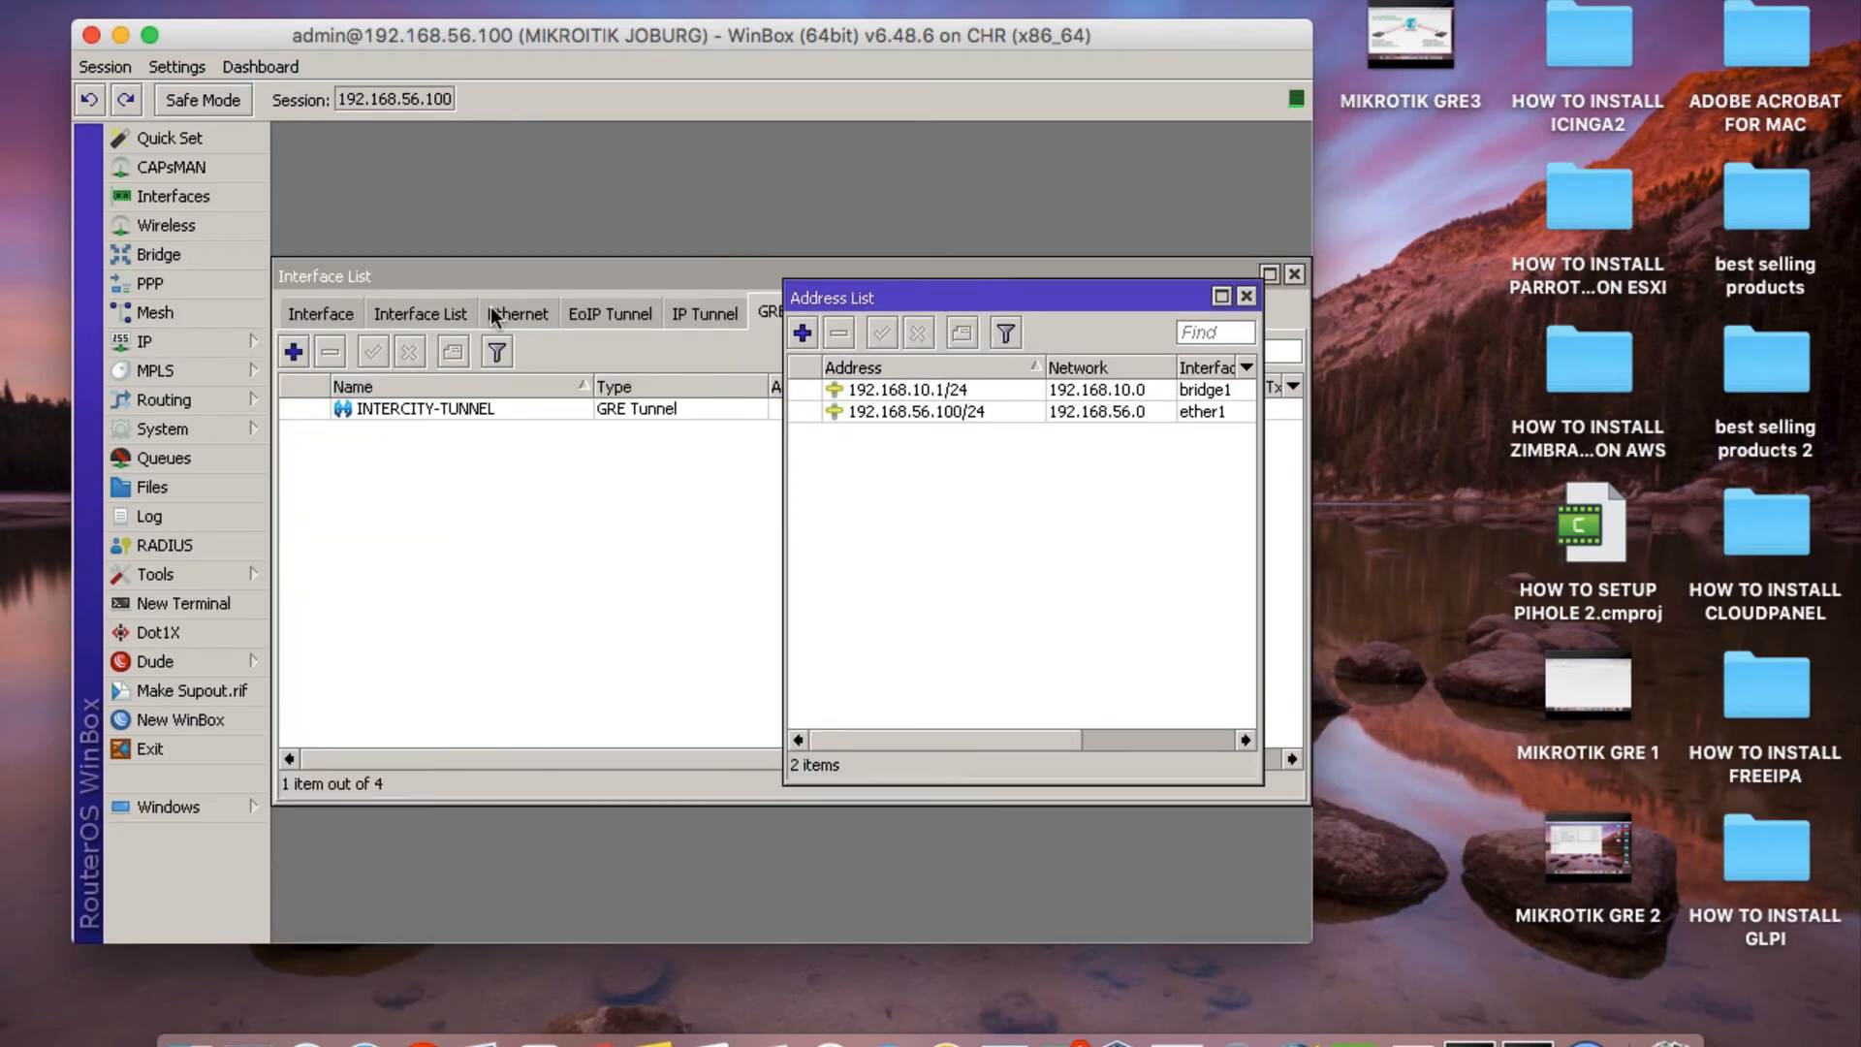
drag(831, 291, 730, 251)
Add a new IP address entry, check the network diagram for Joburg's GRE tunnel address, and set the address to 172.16.16.1/30.
click(802, 333)
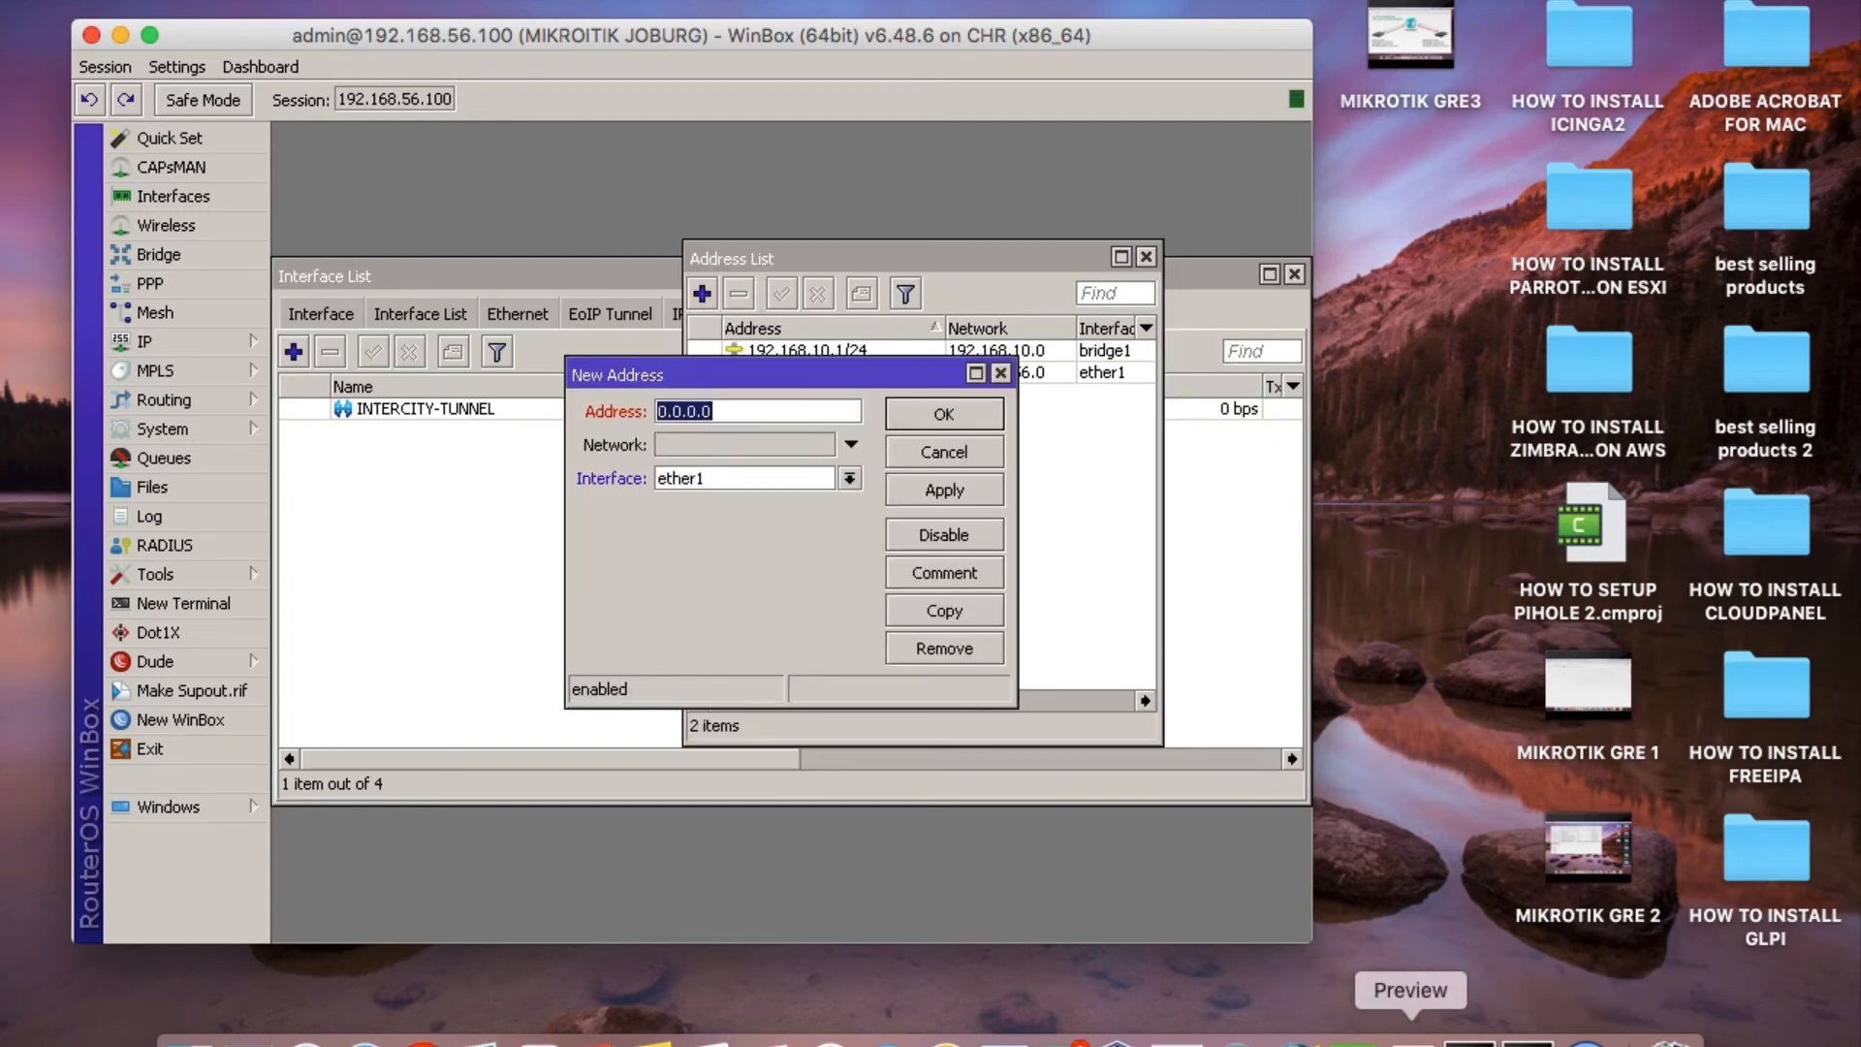
click(1393, 1041)
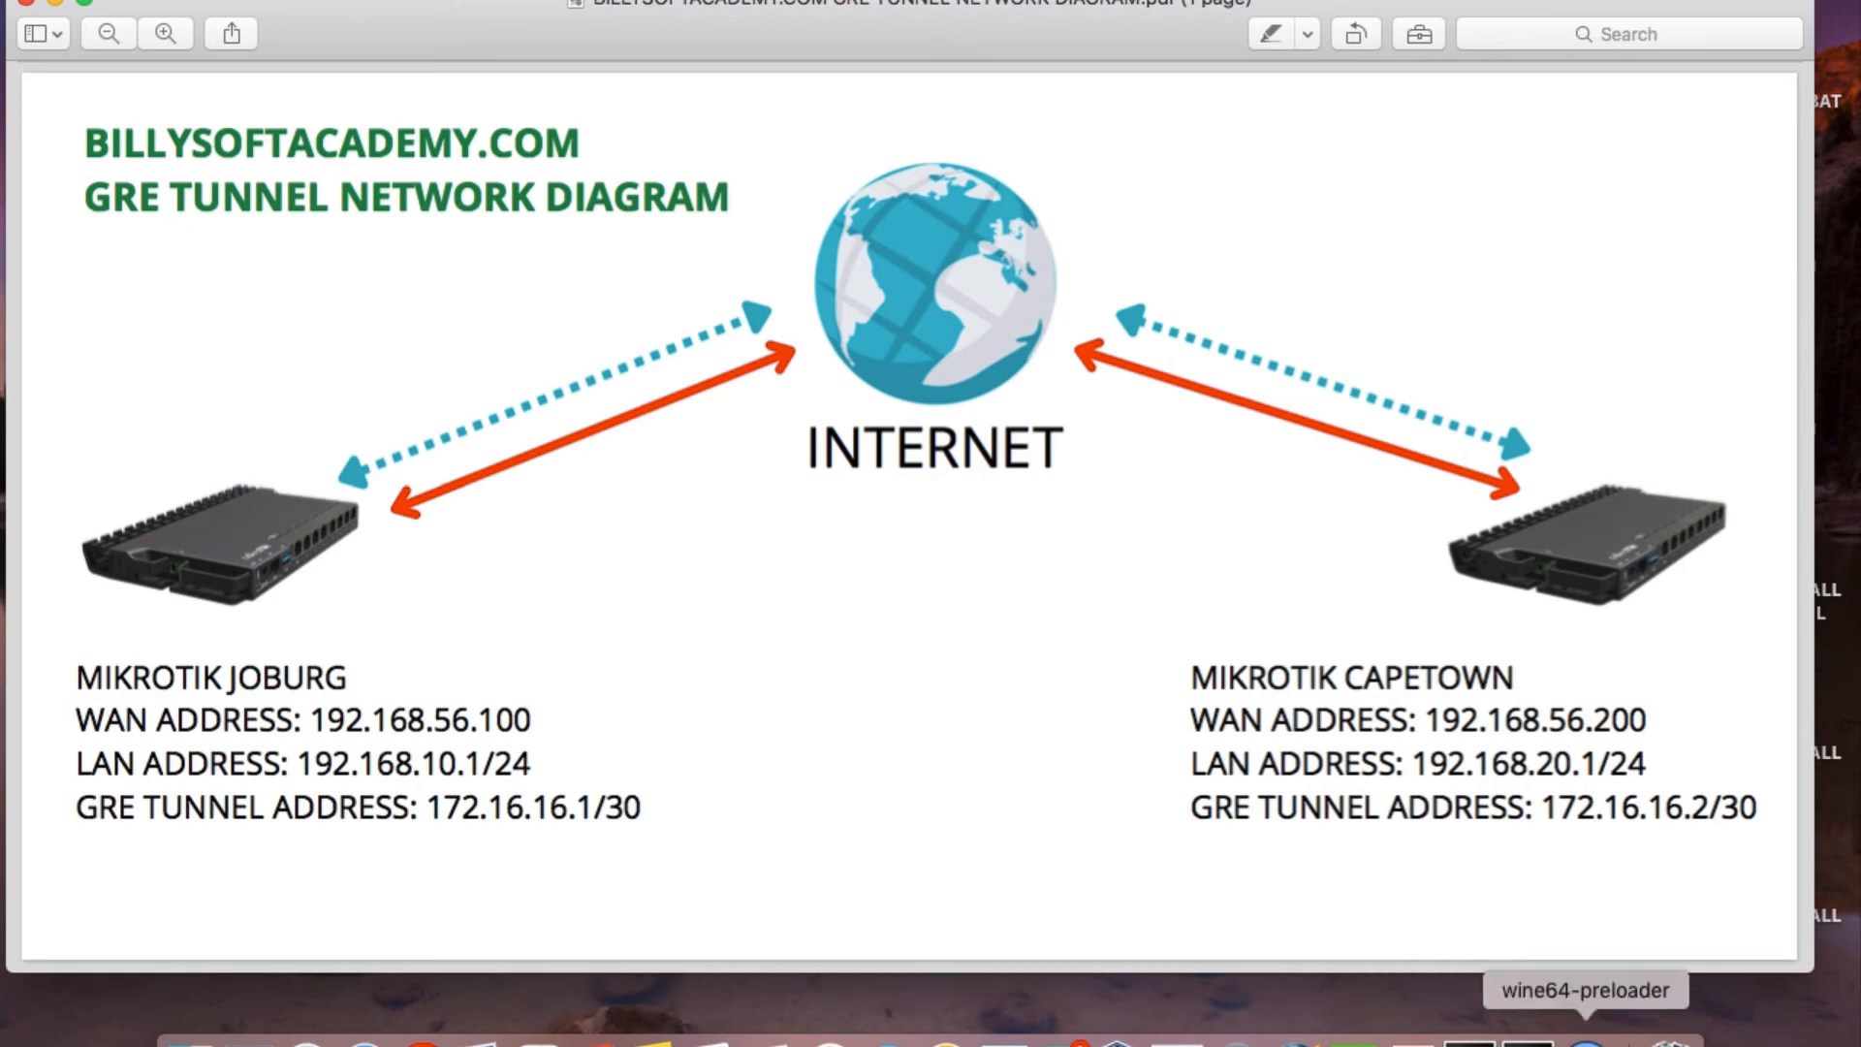
click(1609, 1039)
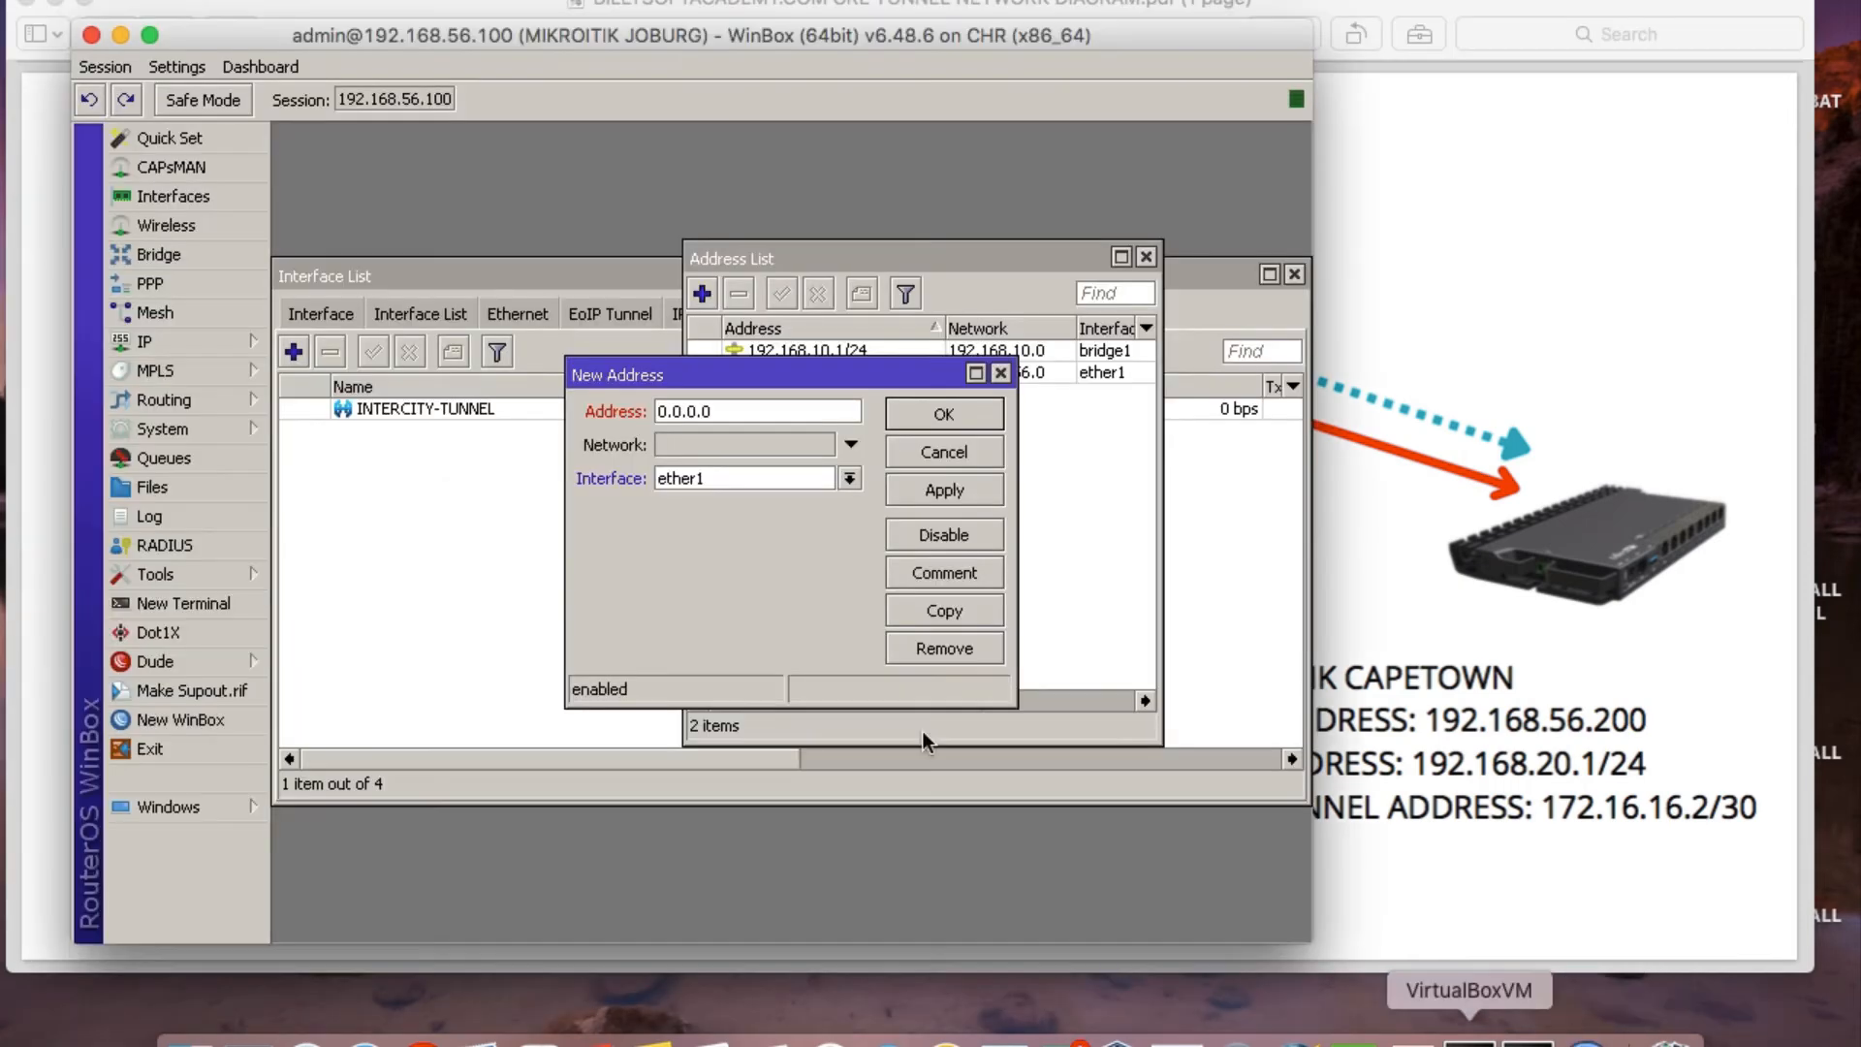
double_click(688, 412)
text(172)
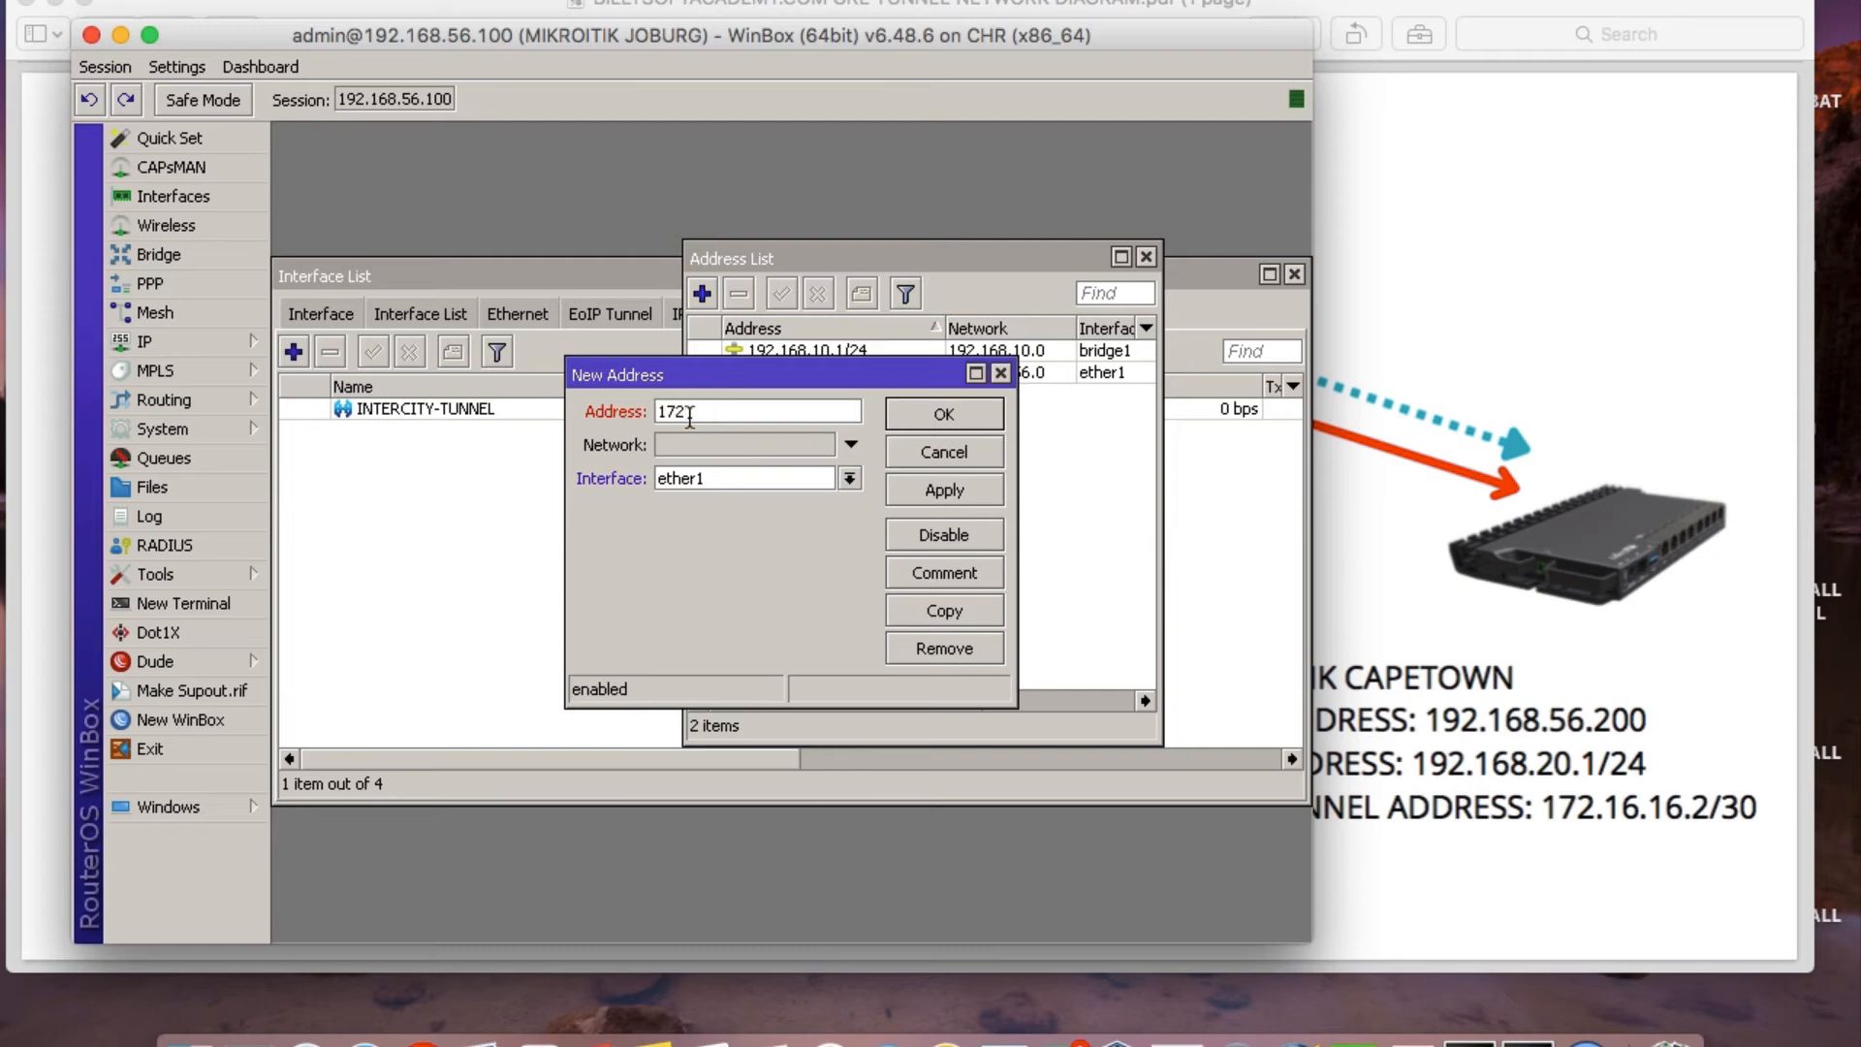
text(.16.16.1/30)
Assign the new address to the INTERCITY-TUNNEL interface, apply and save it, and close the address list.
click(848, 482)
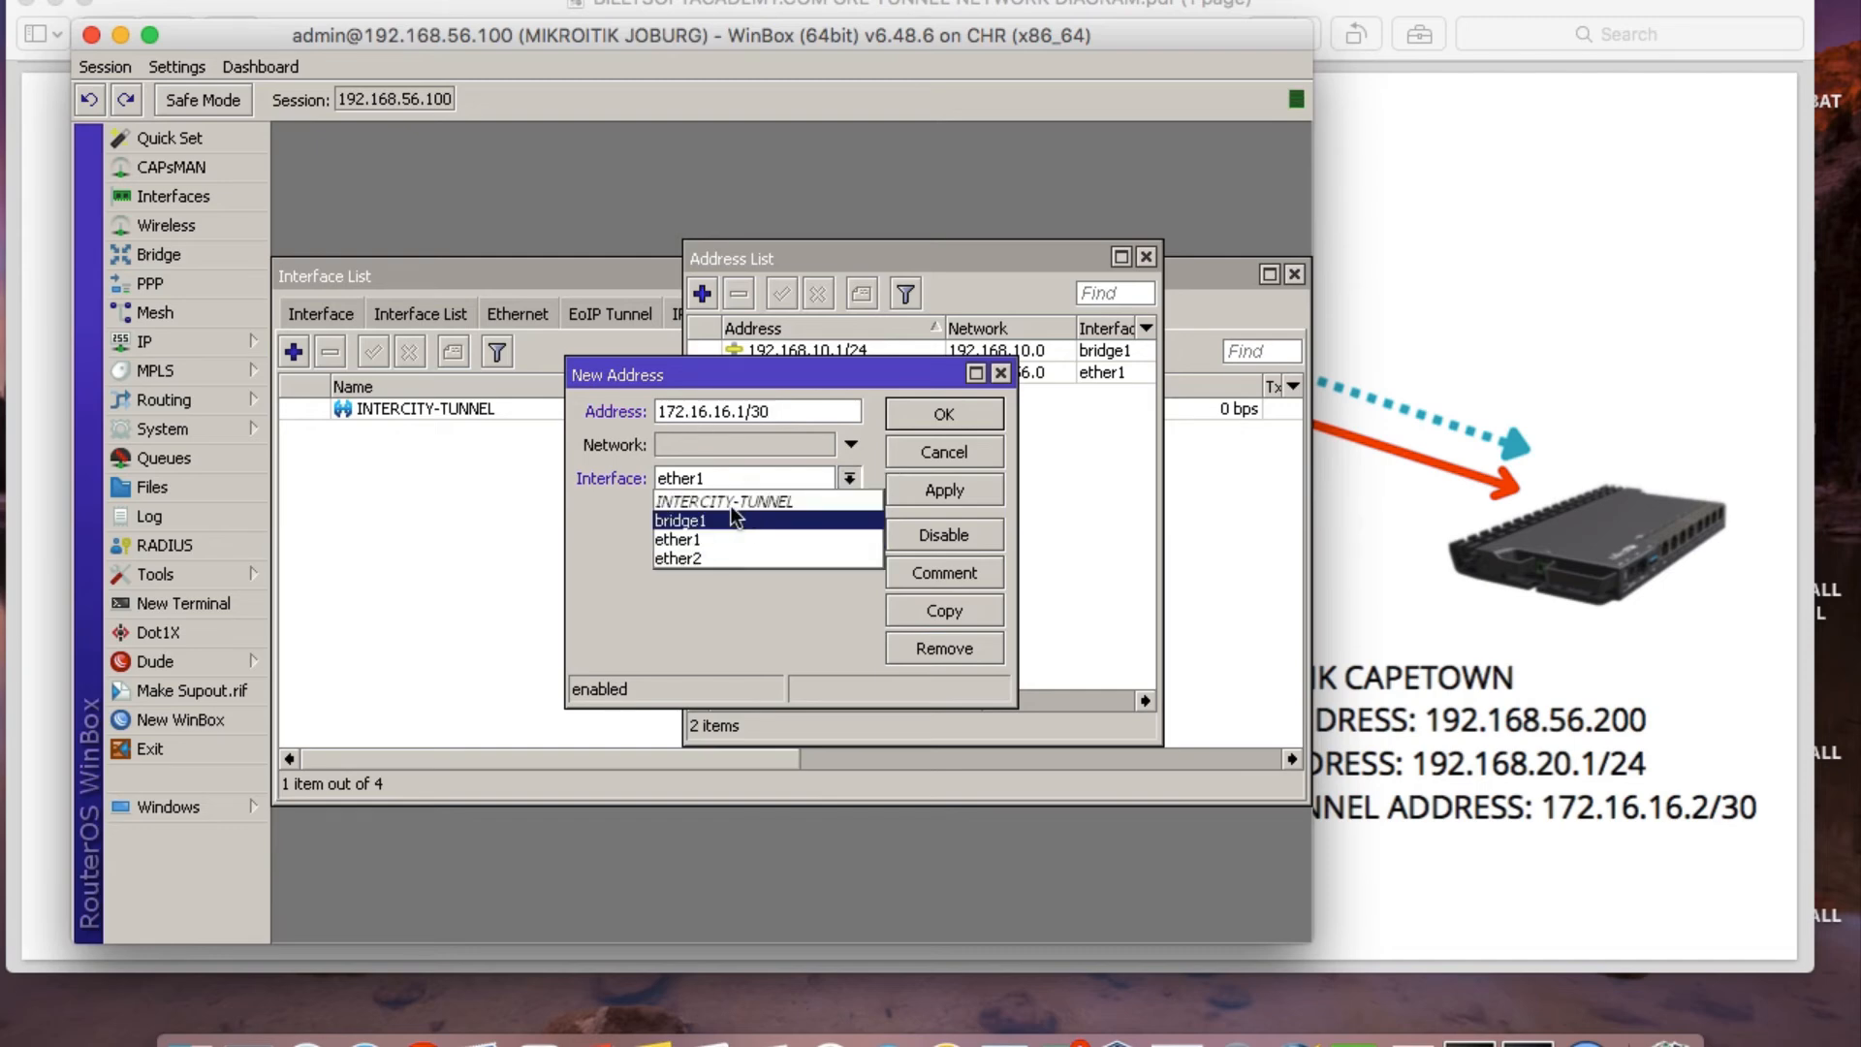
click(727, 501)
click(954, 488)
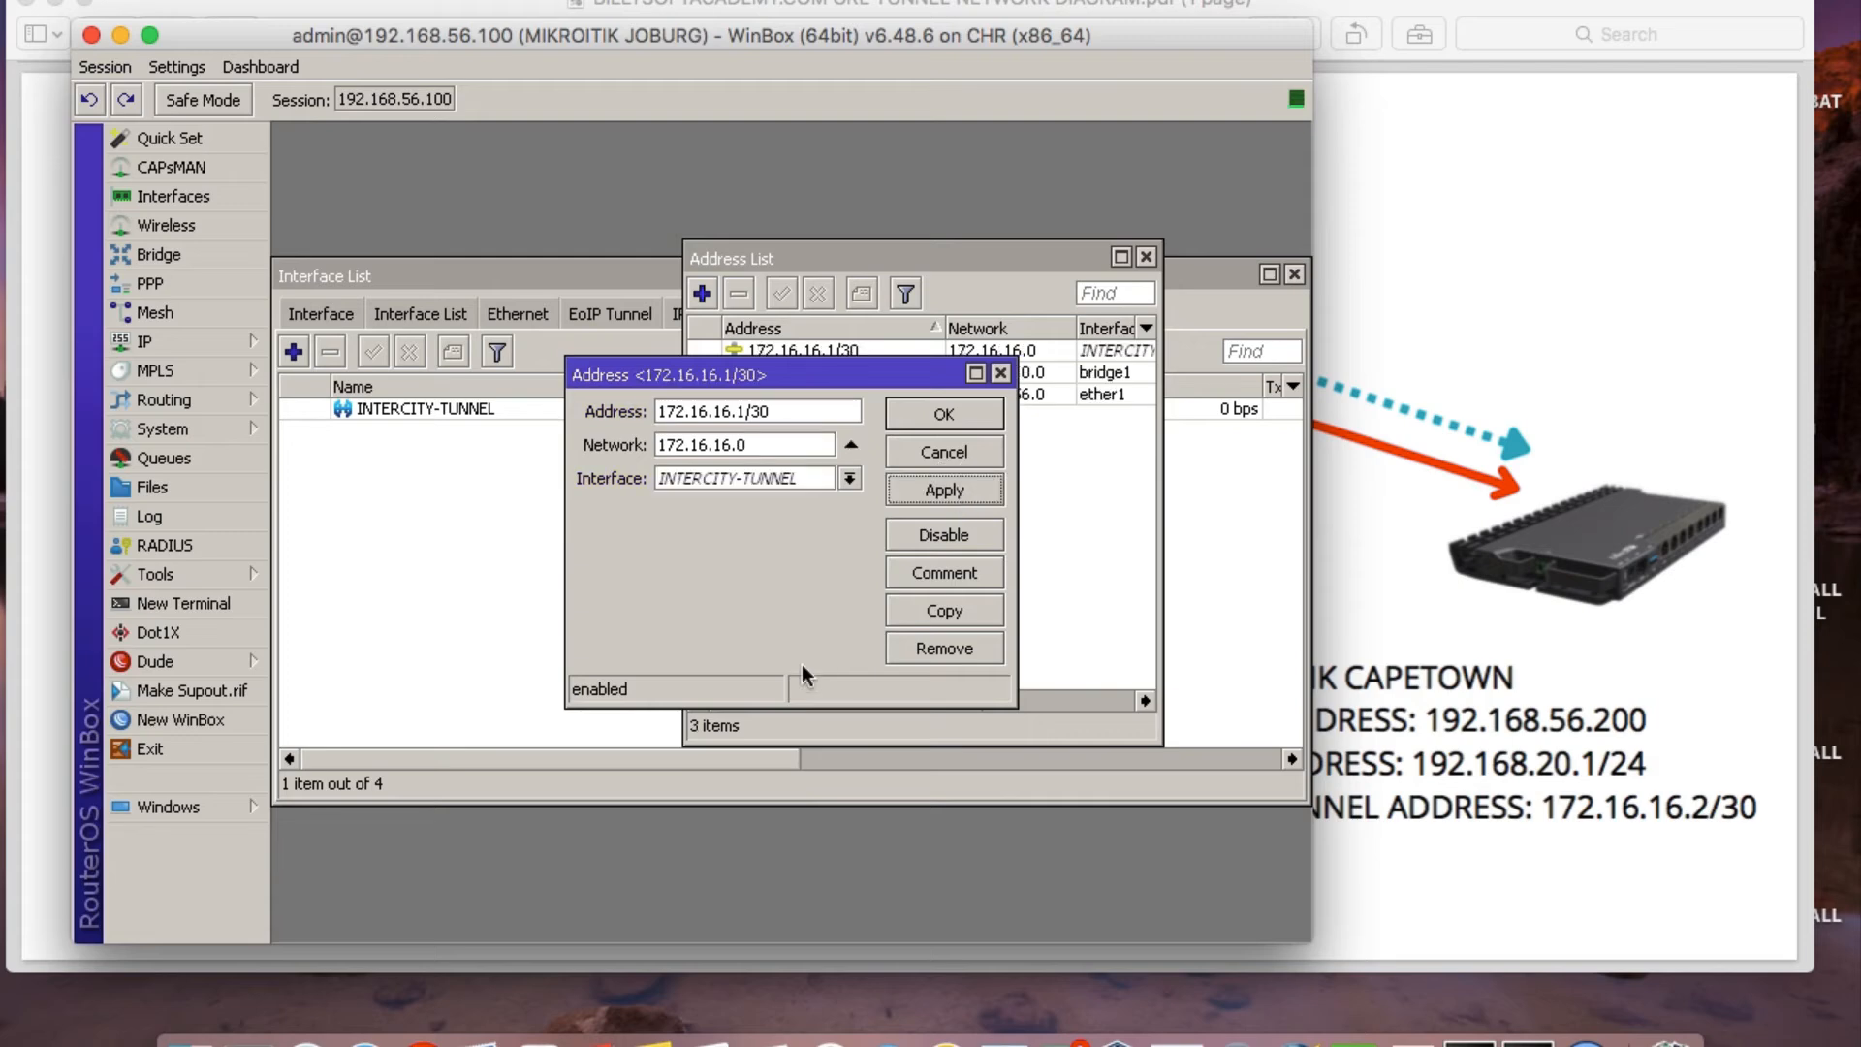
click(910, 423)
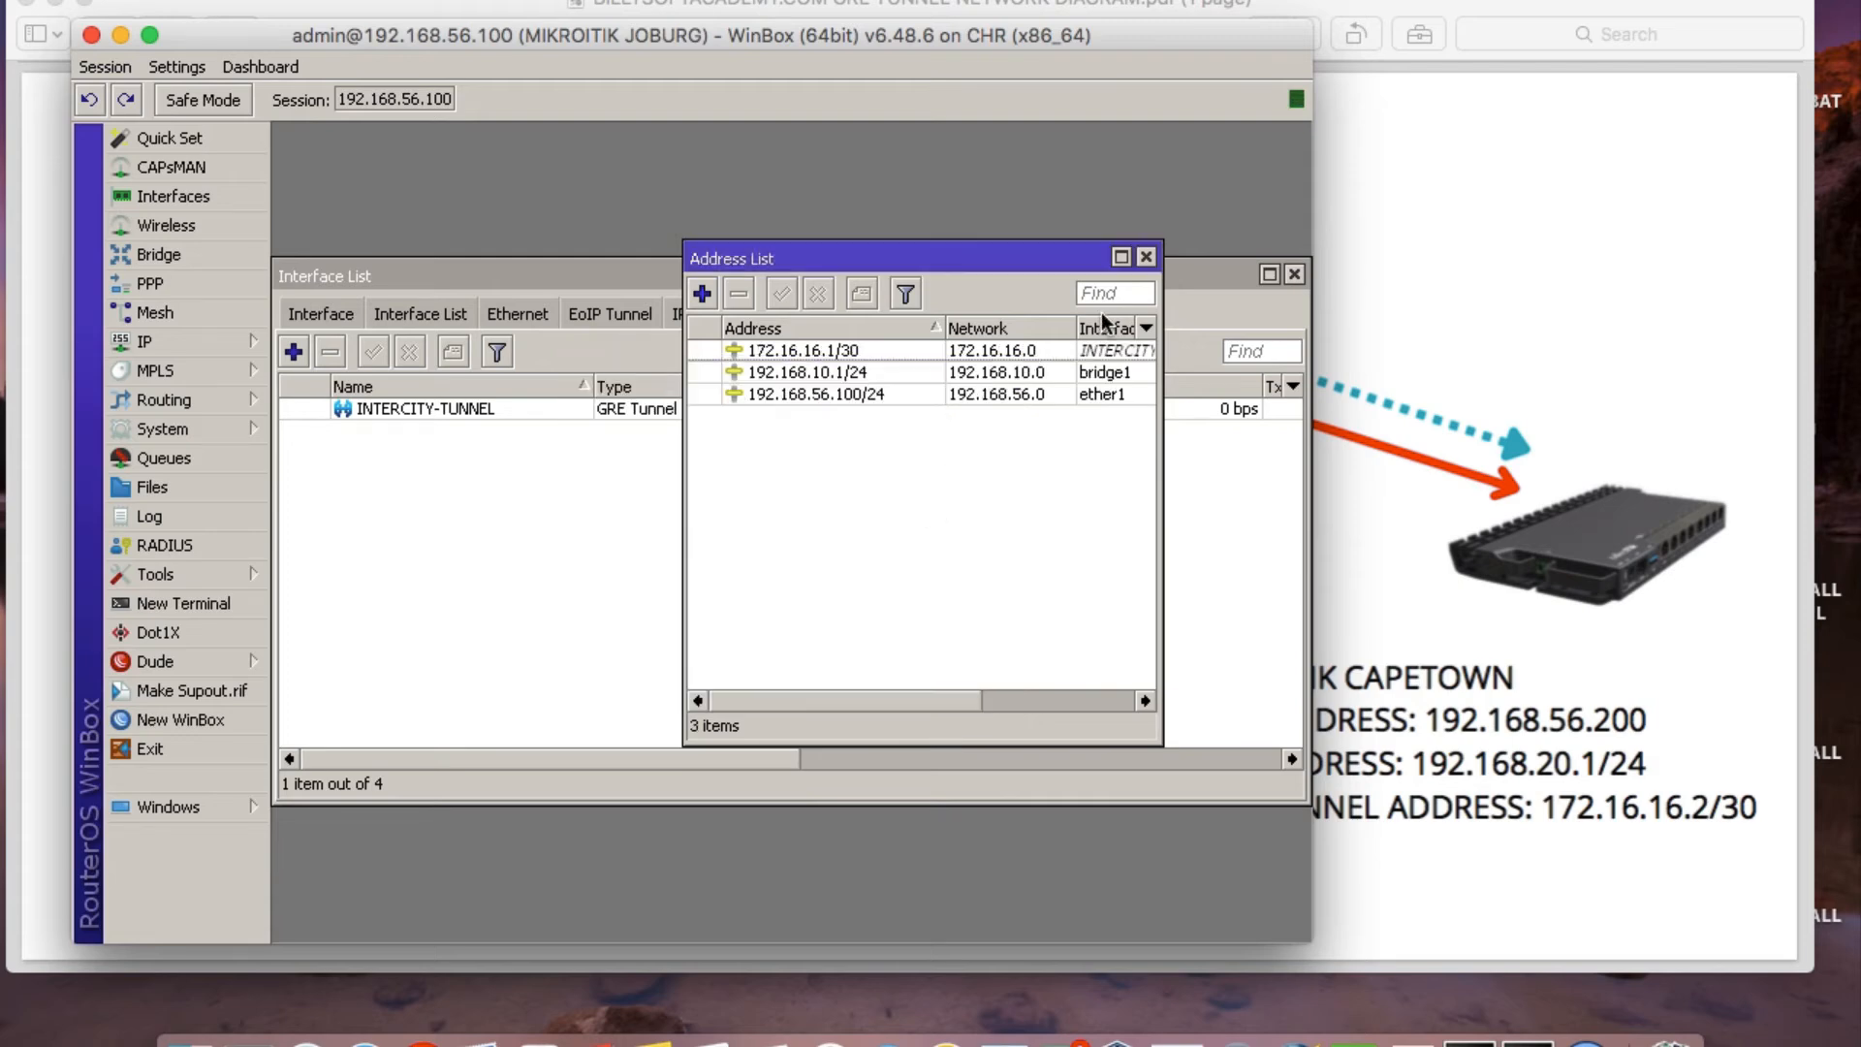
click(1146, 257)
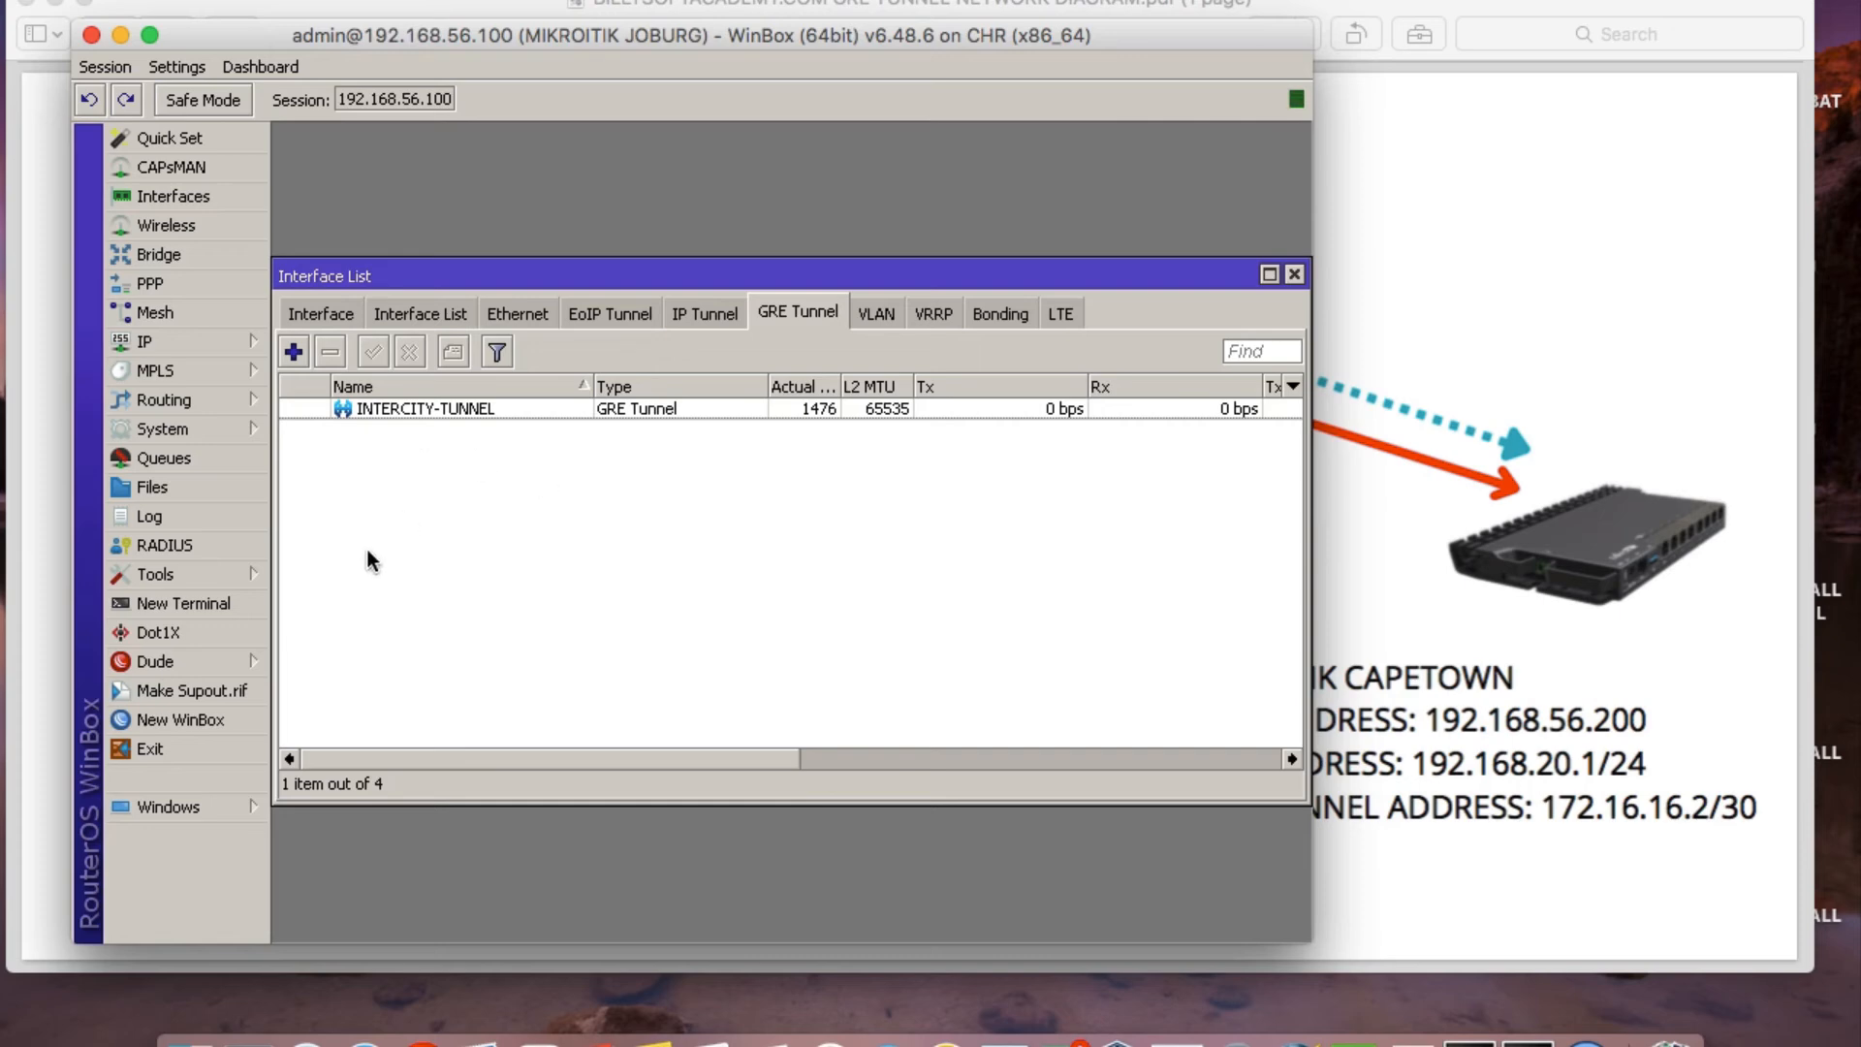
Create a new route from the IP route list with destination address 192.168.20.0/24, enlarging the route form.
click(177, 346)
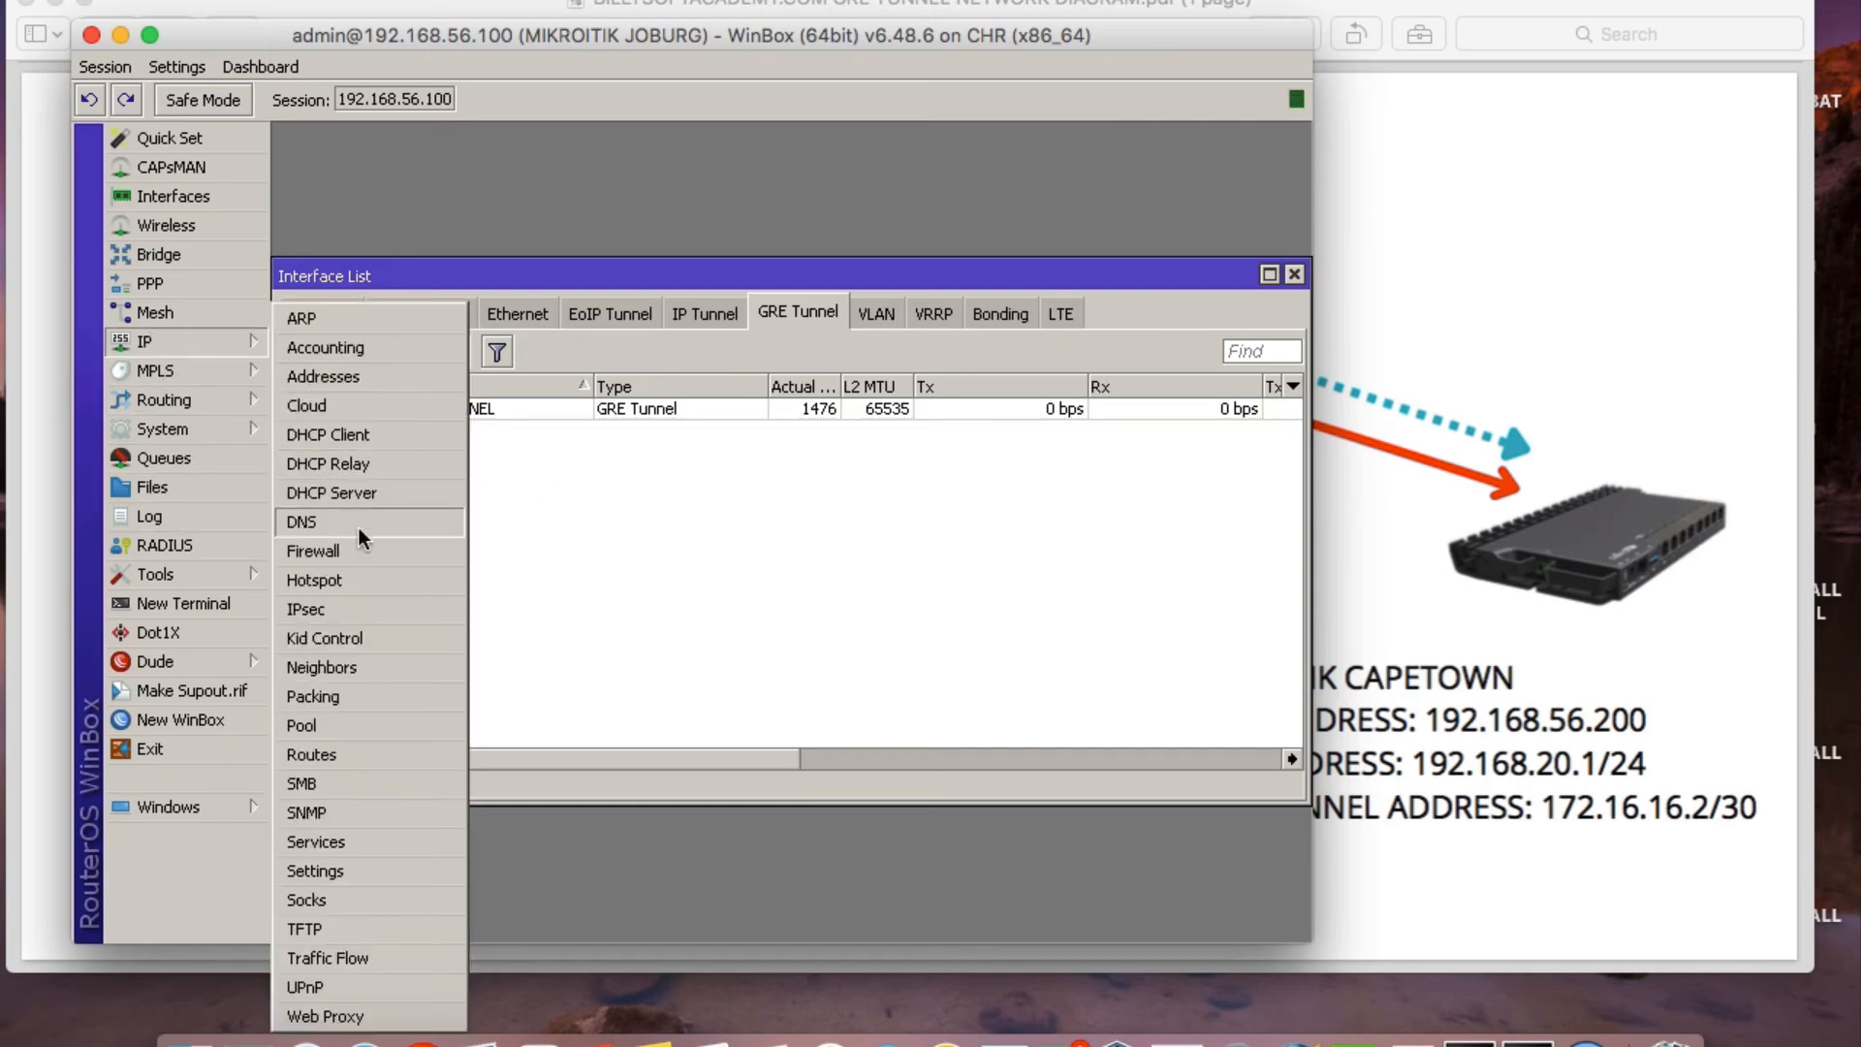
click(320, 753)
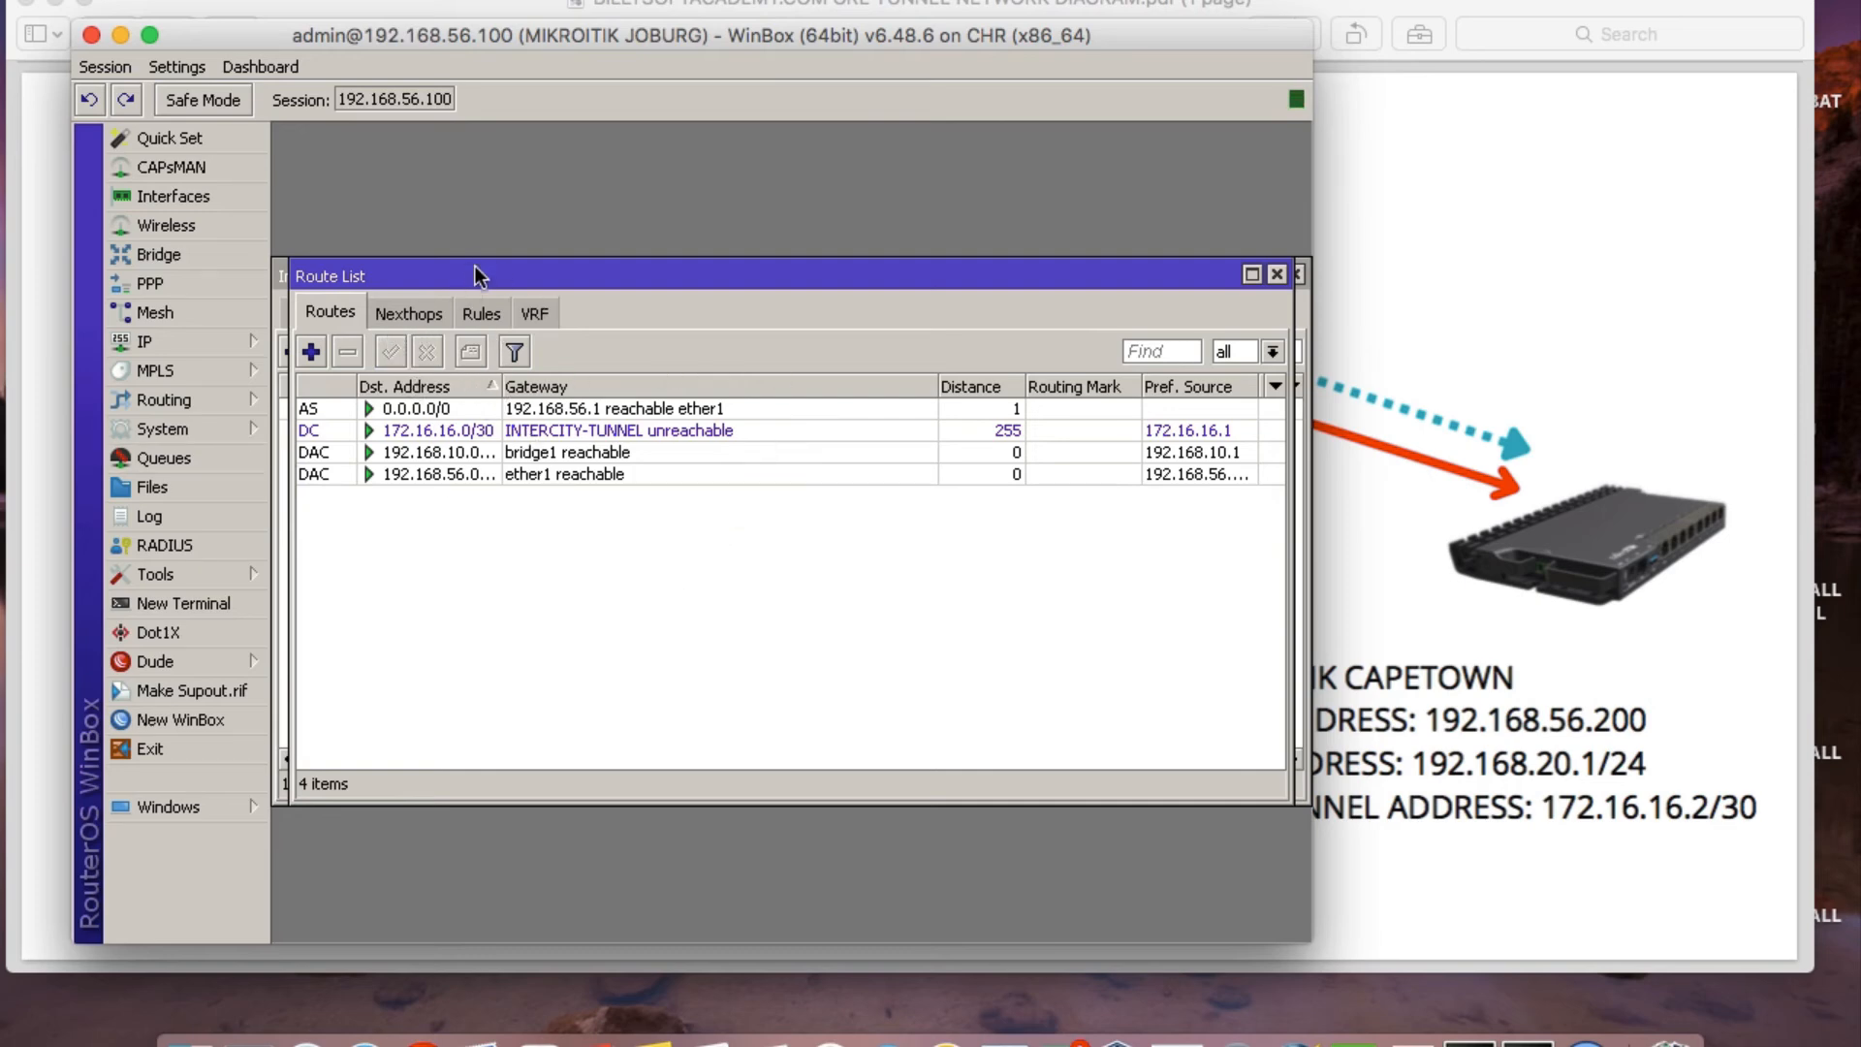
drag(475, 276, 504, 251)
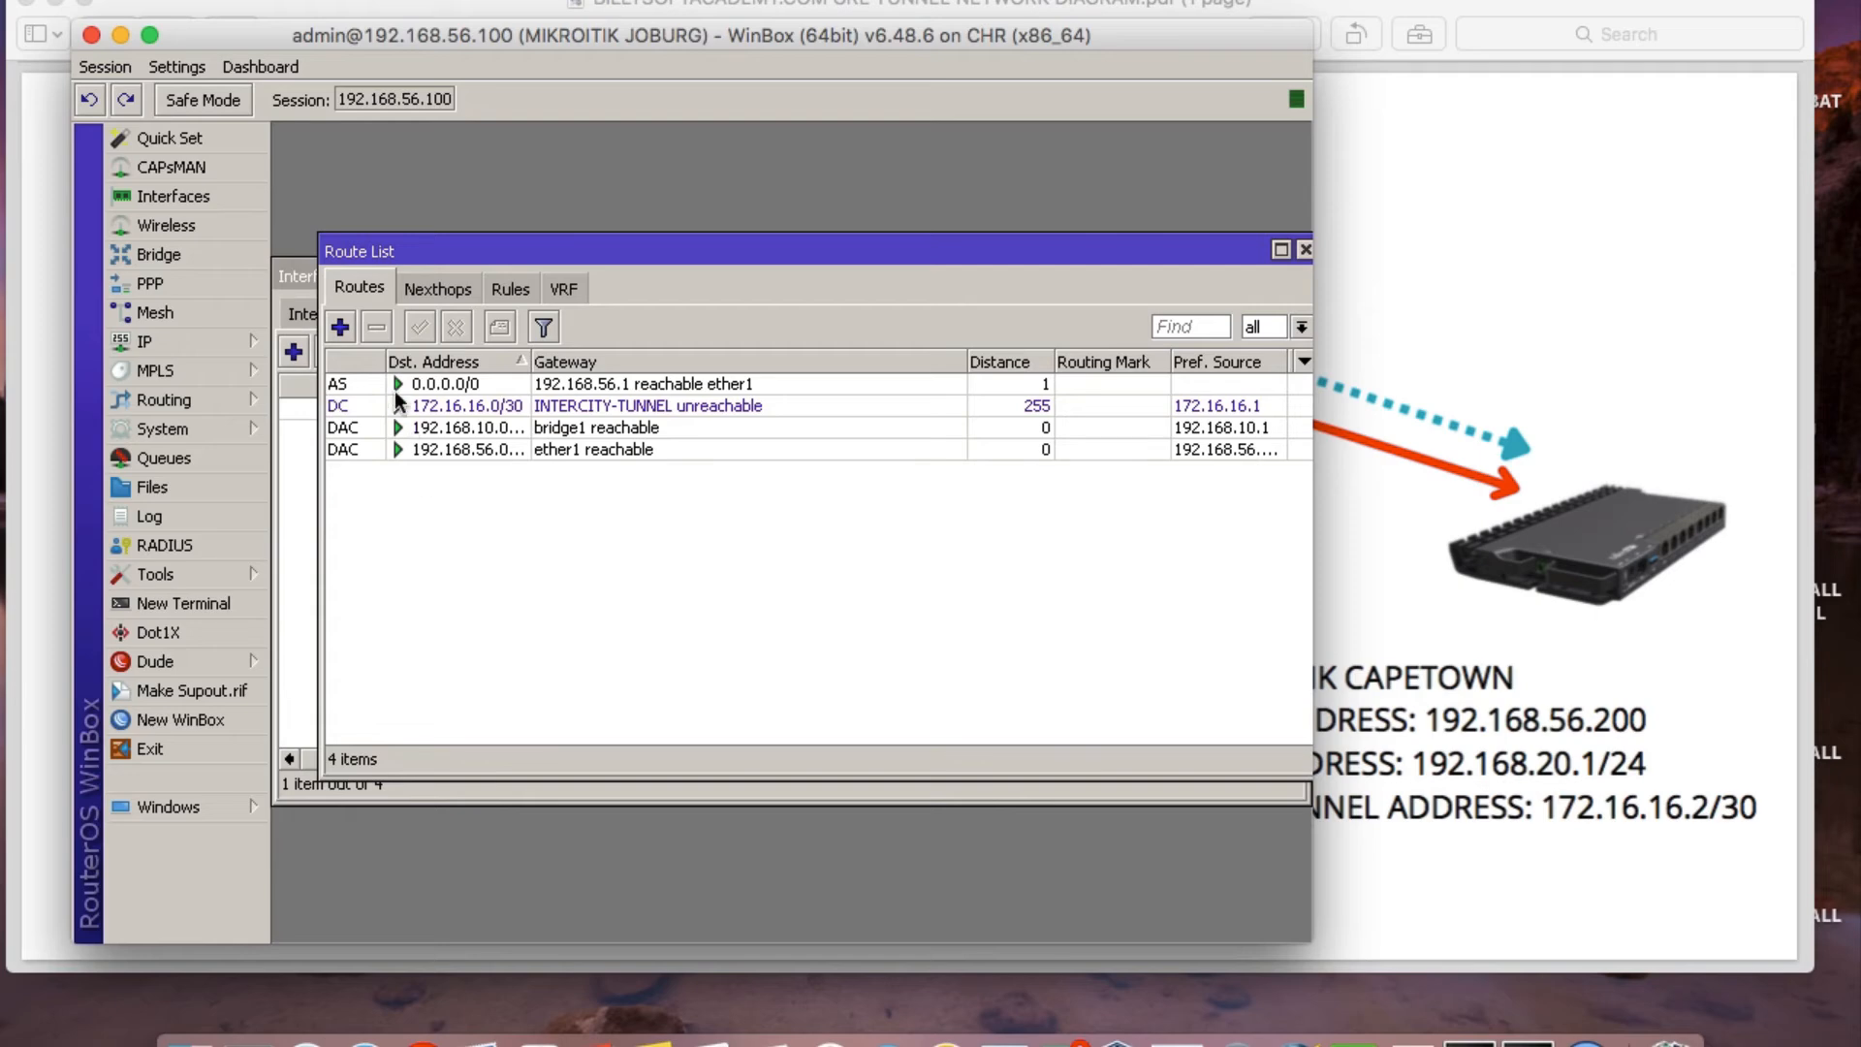
click(341, 327)
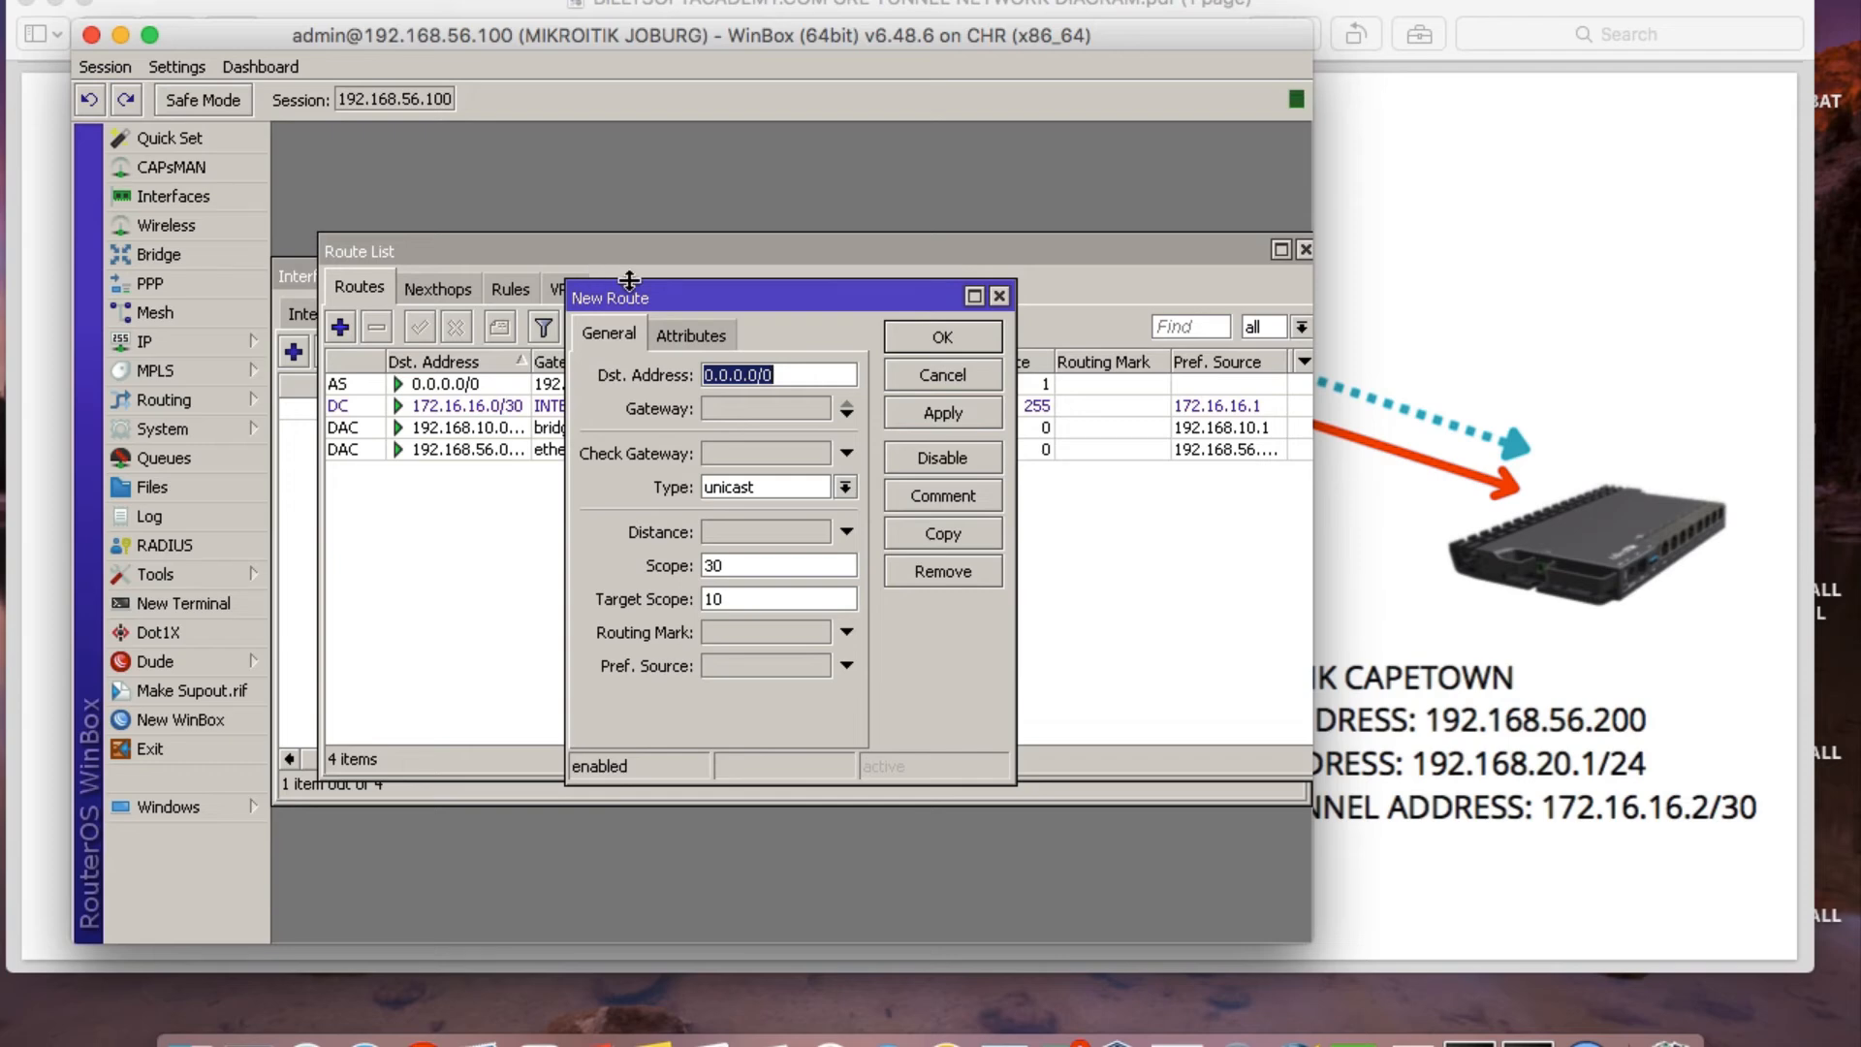
text(192)
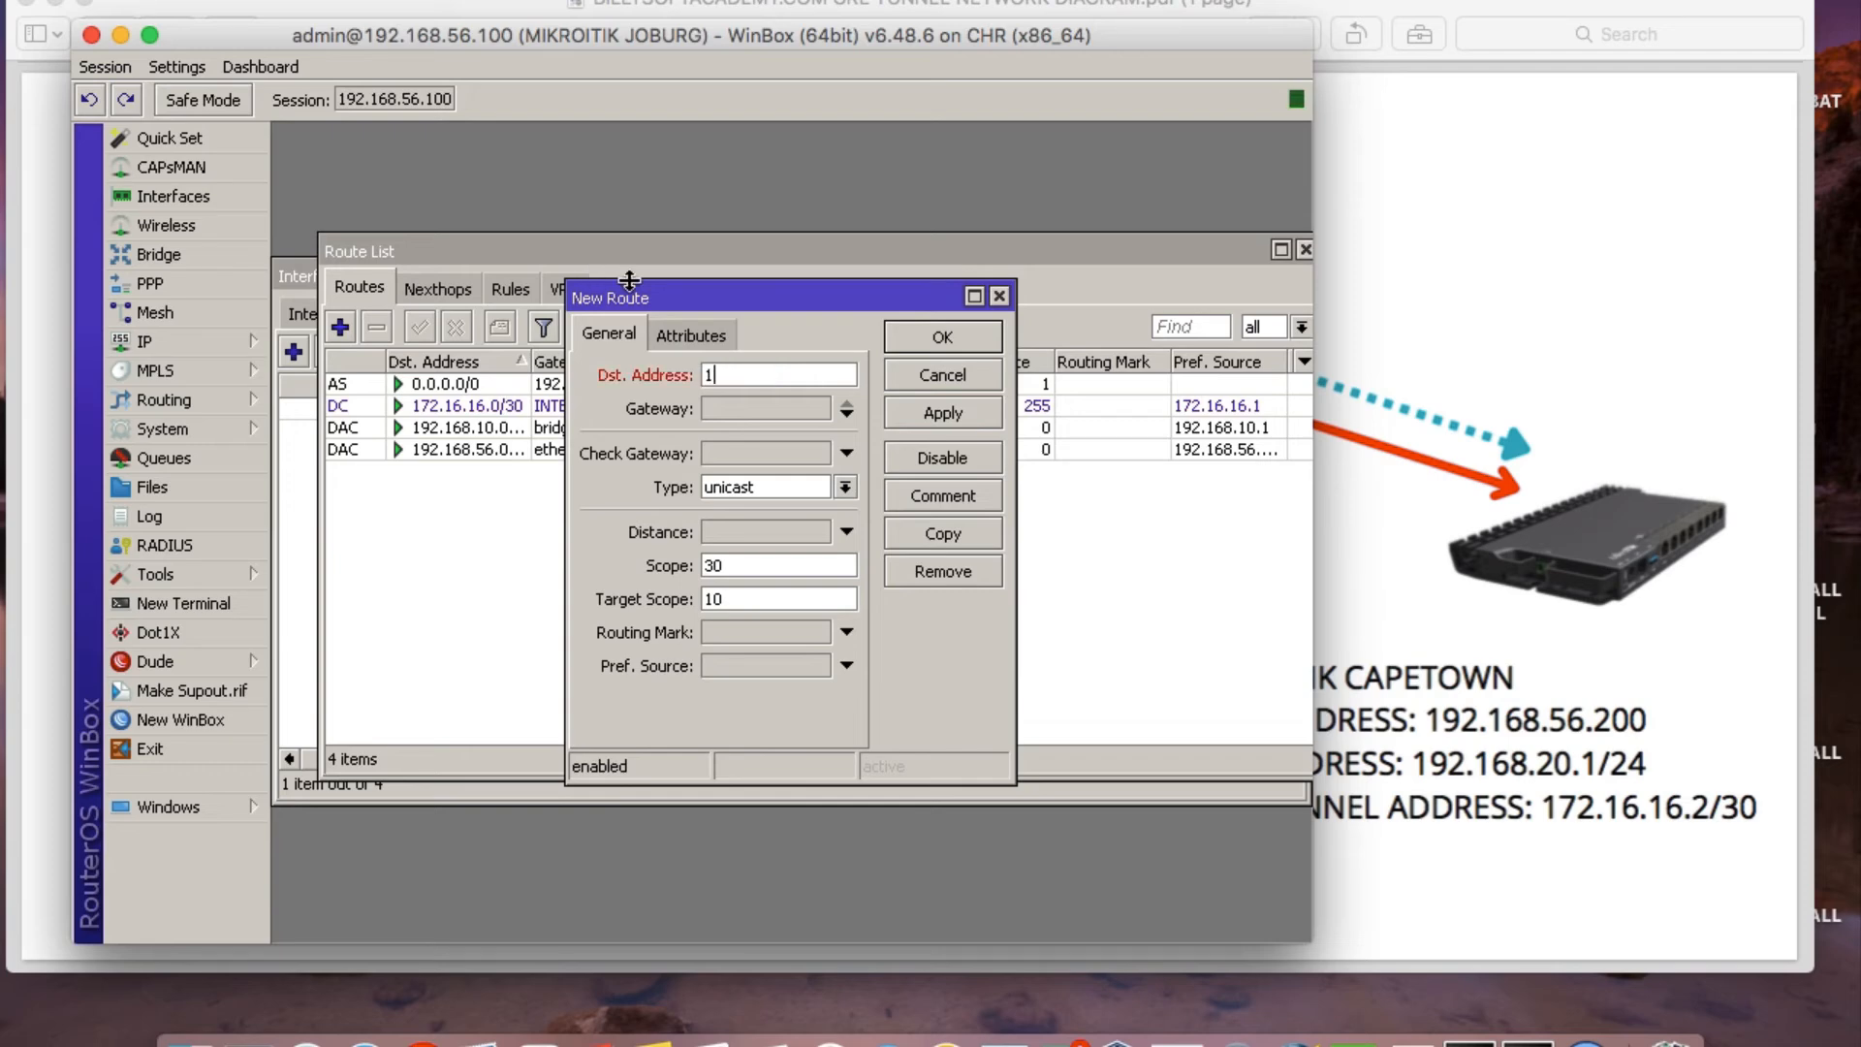
click(981, 299)
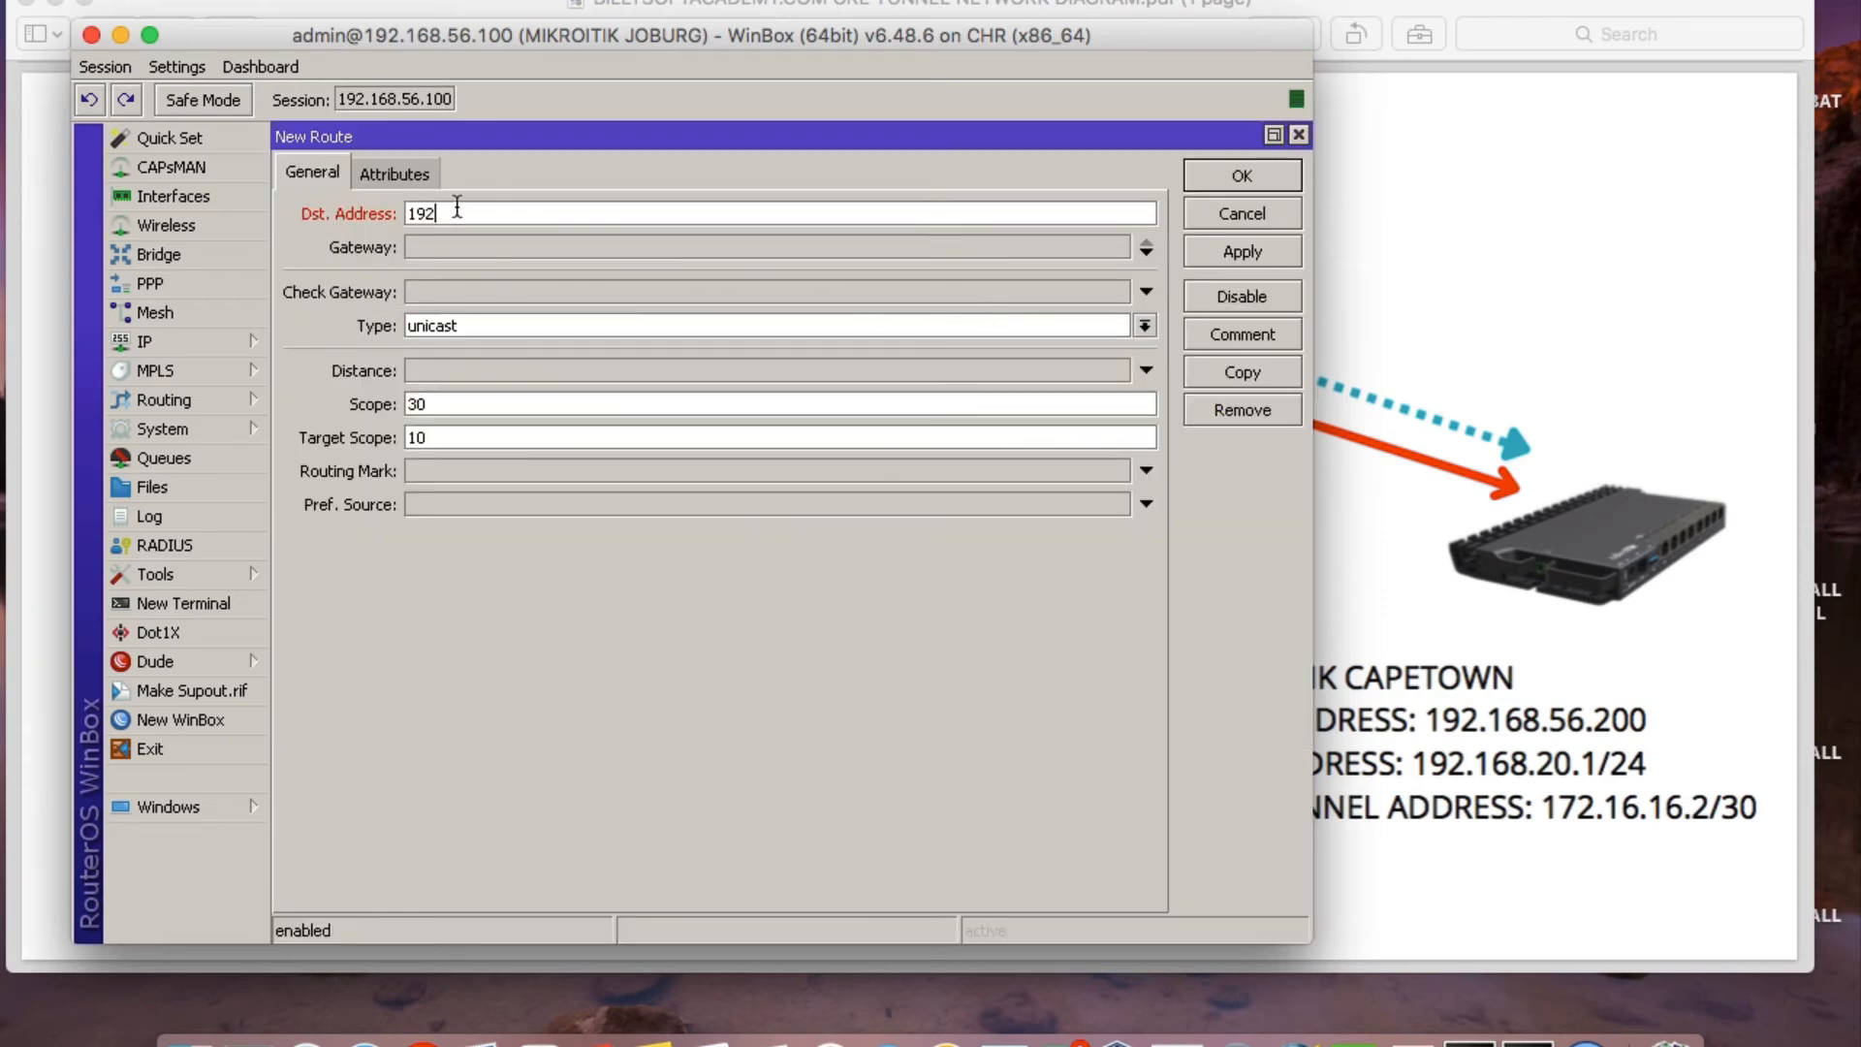
text(.168)
text(.20;)
text(.0/24)
Set the route's gateway to INTERCITY-TUNNEL, apply and save the route, and close the route list.
click(462, 250)
click(721, 259)
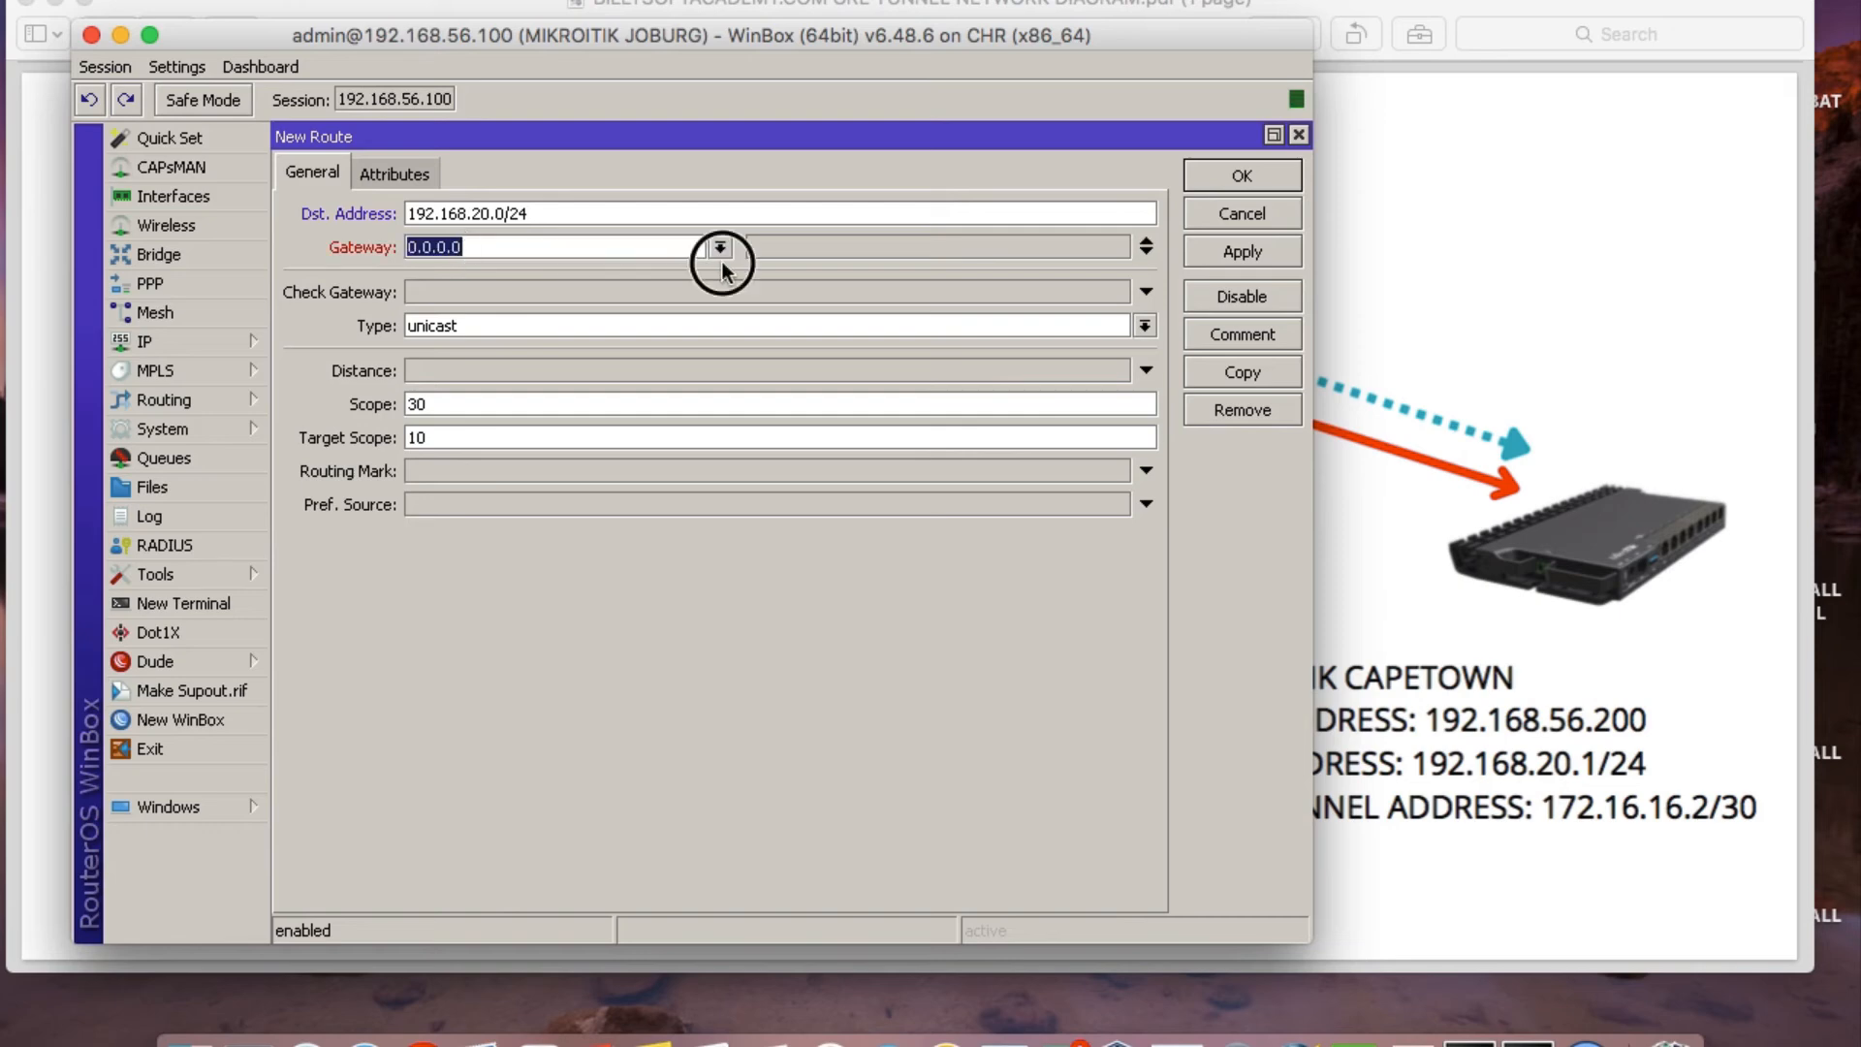
click(719, 248)
click(605, 271)
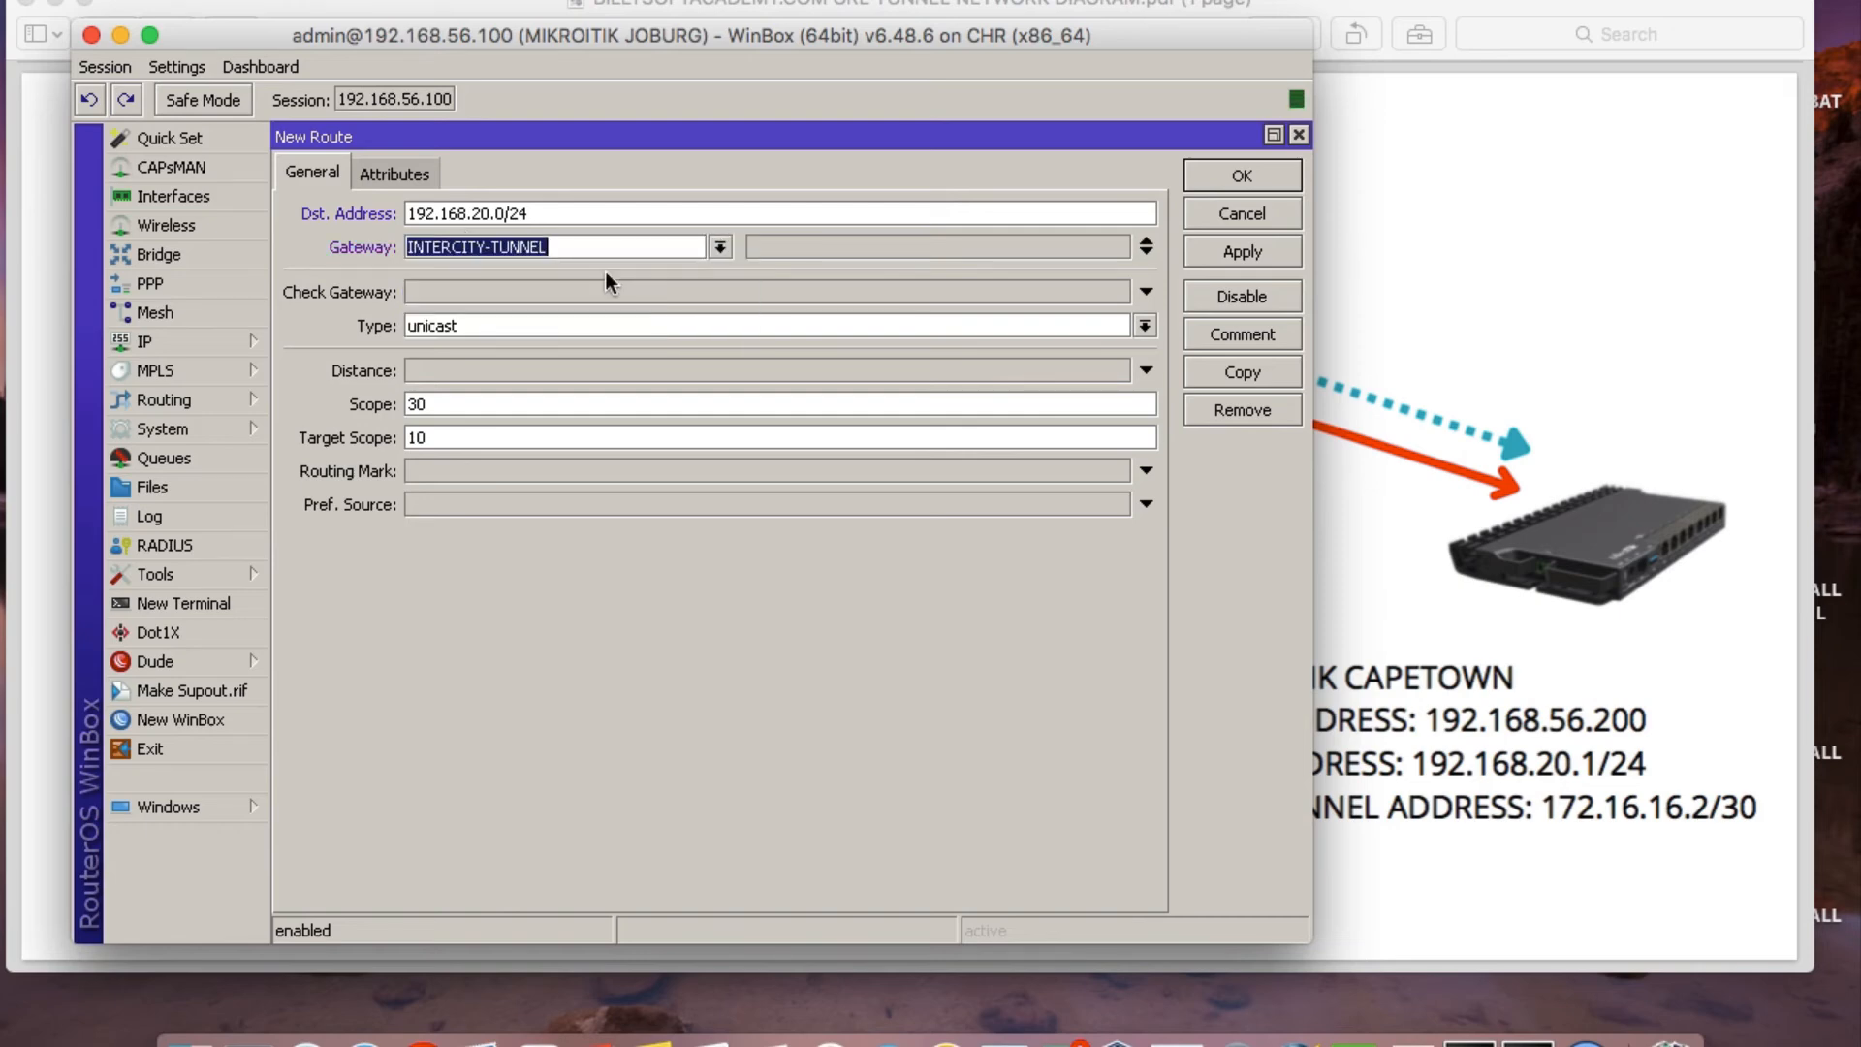
click(1242, 251)
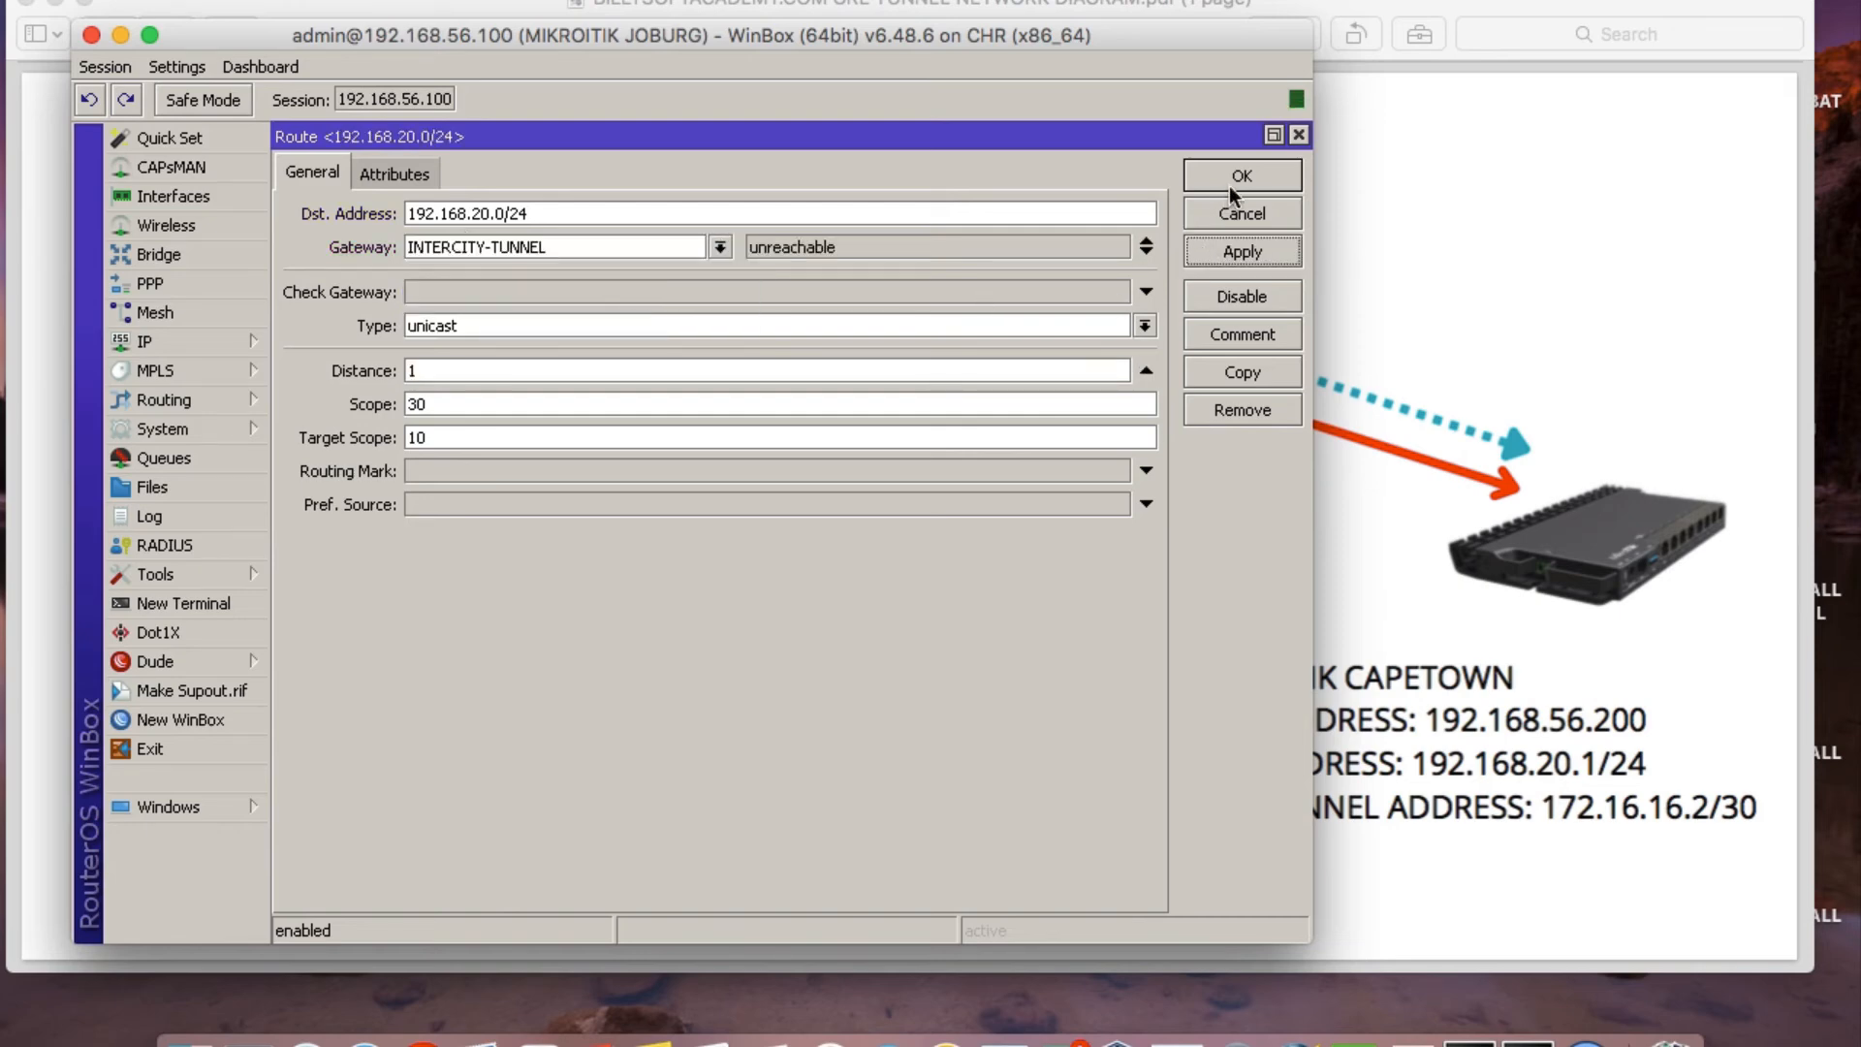
click(1239, 177)
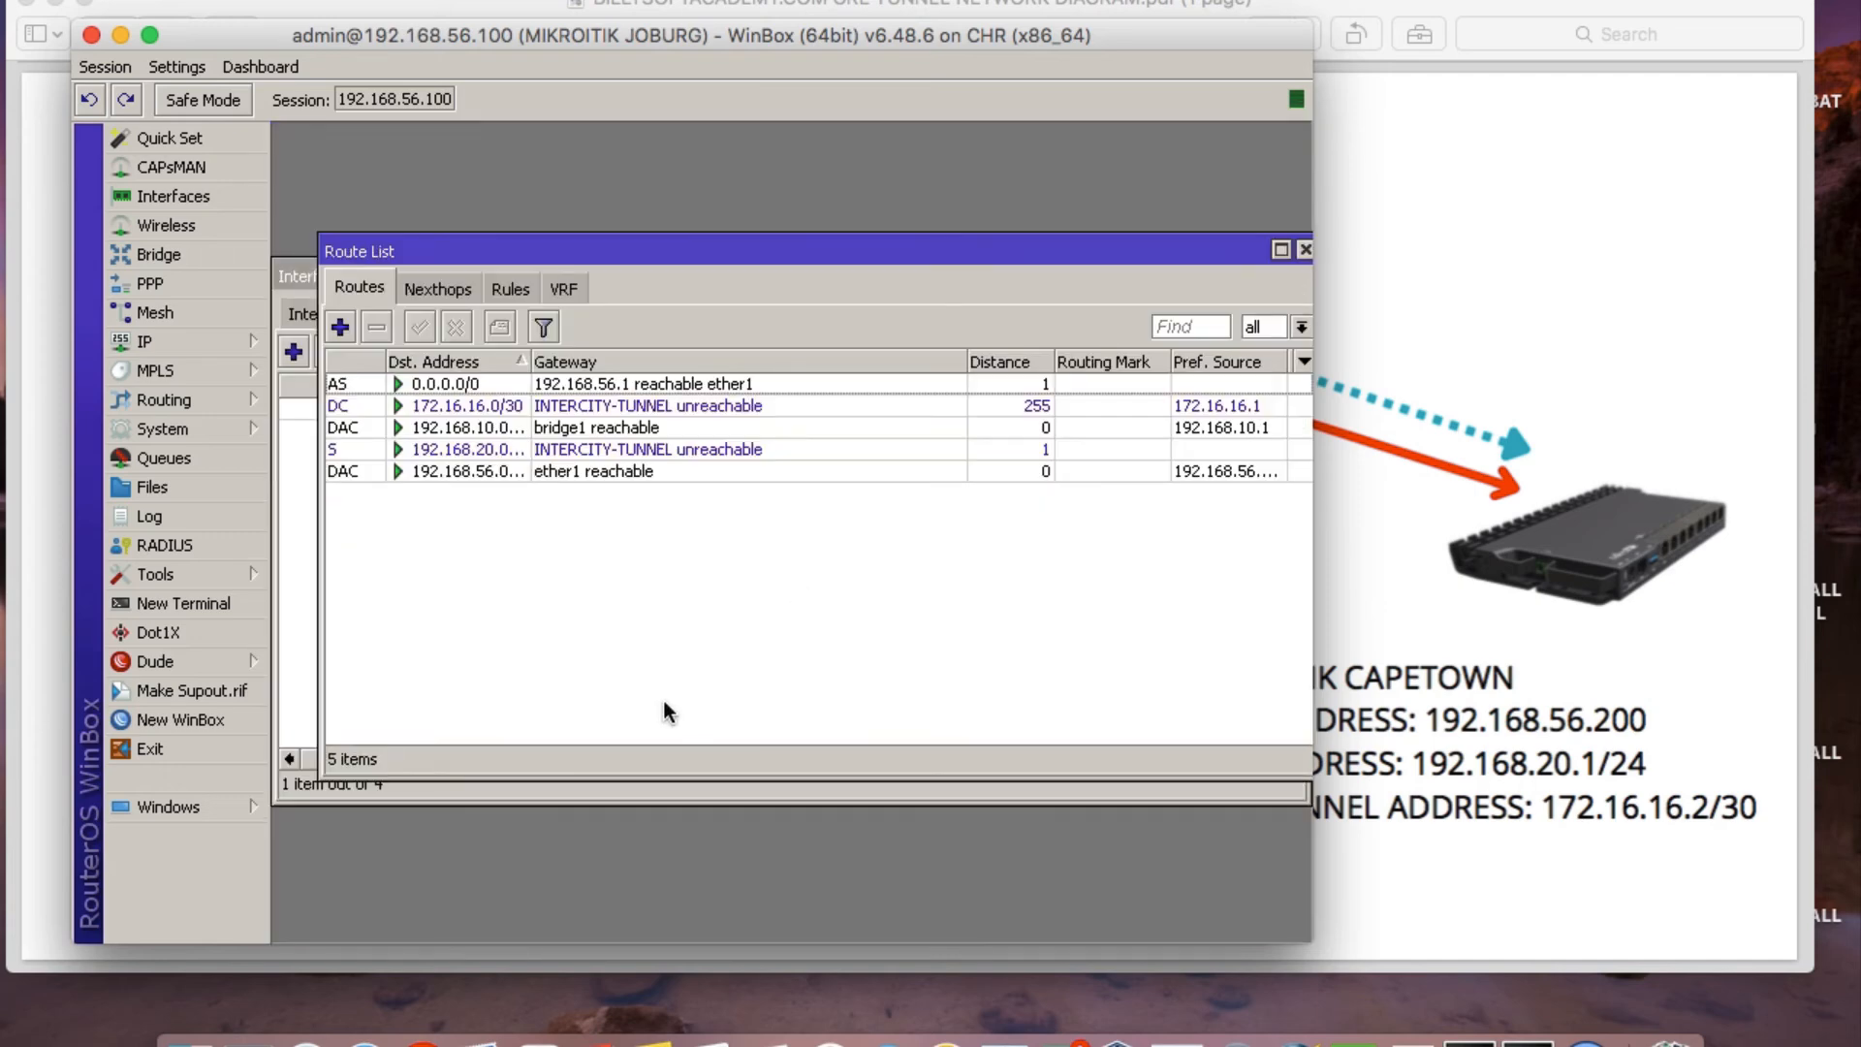
click(1304, 250)
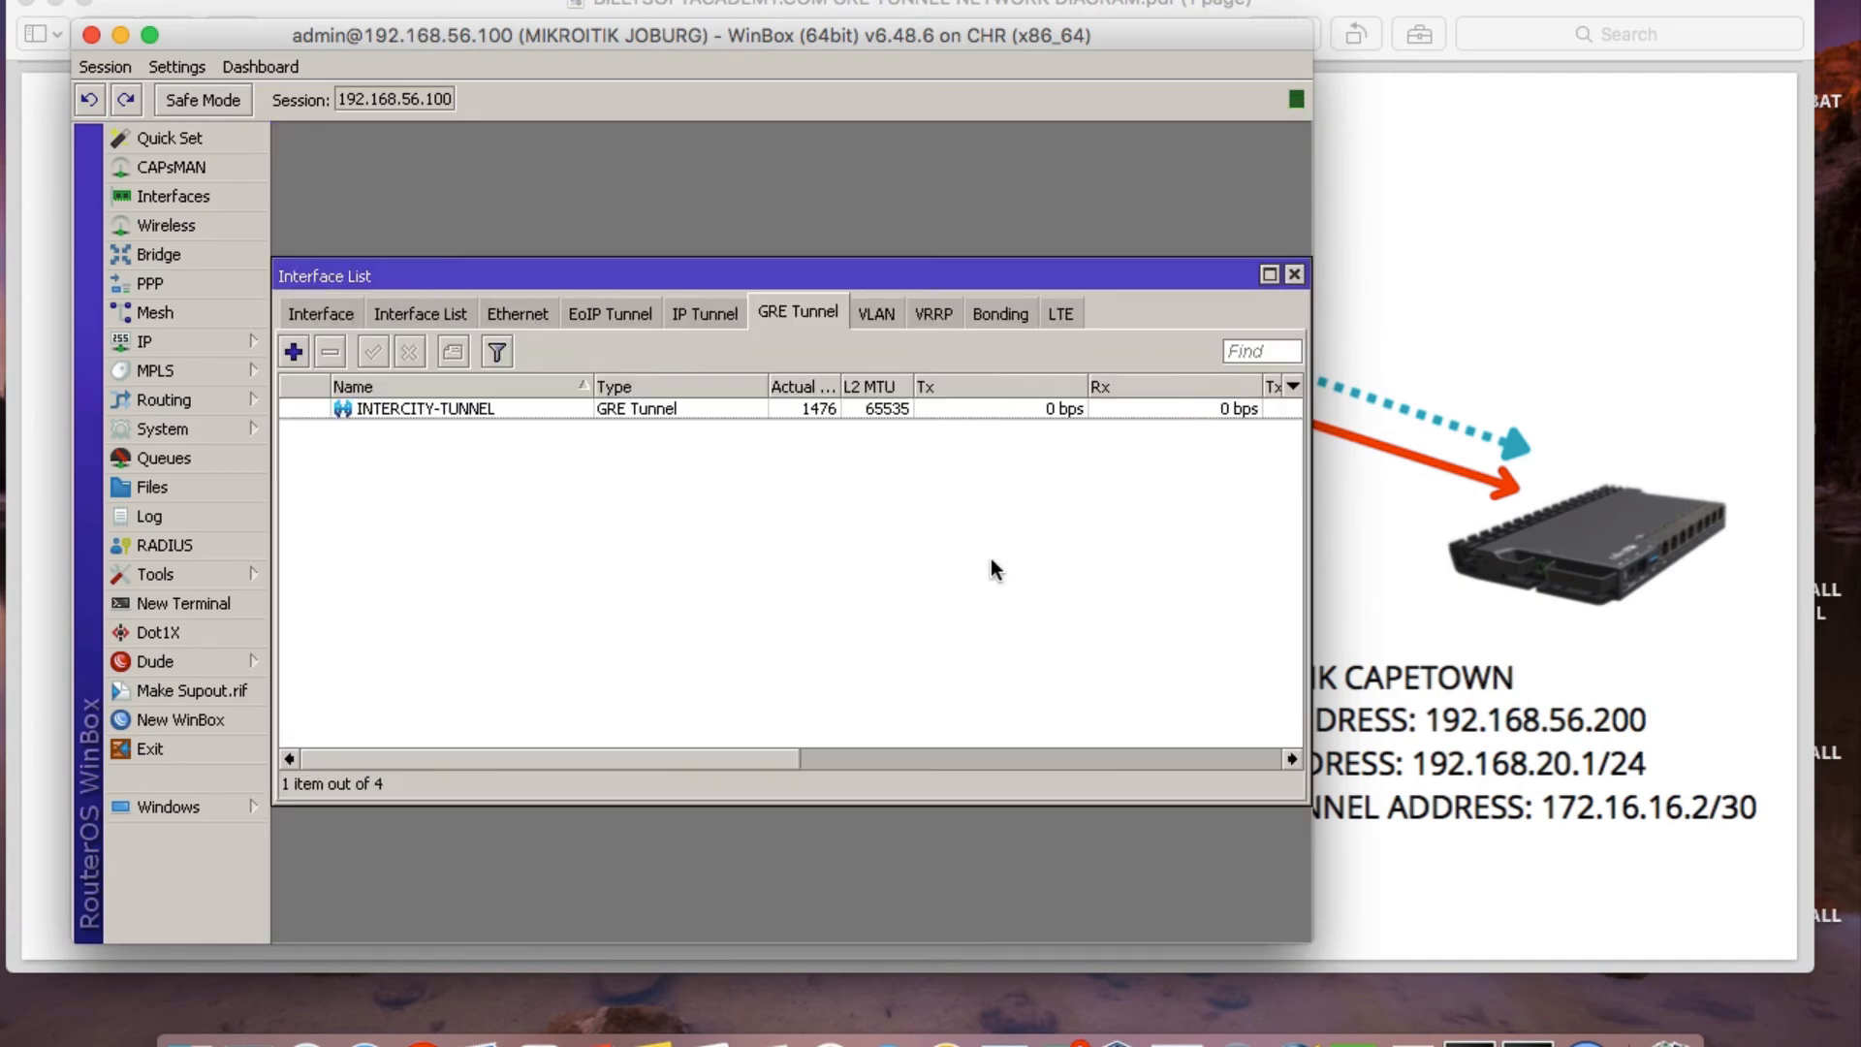
Close the interface list, minimise the network diagram, and close the Joburg router's WinBox session.
click(1293, 275)
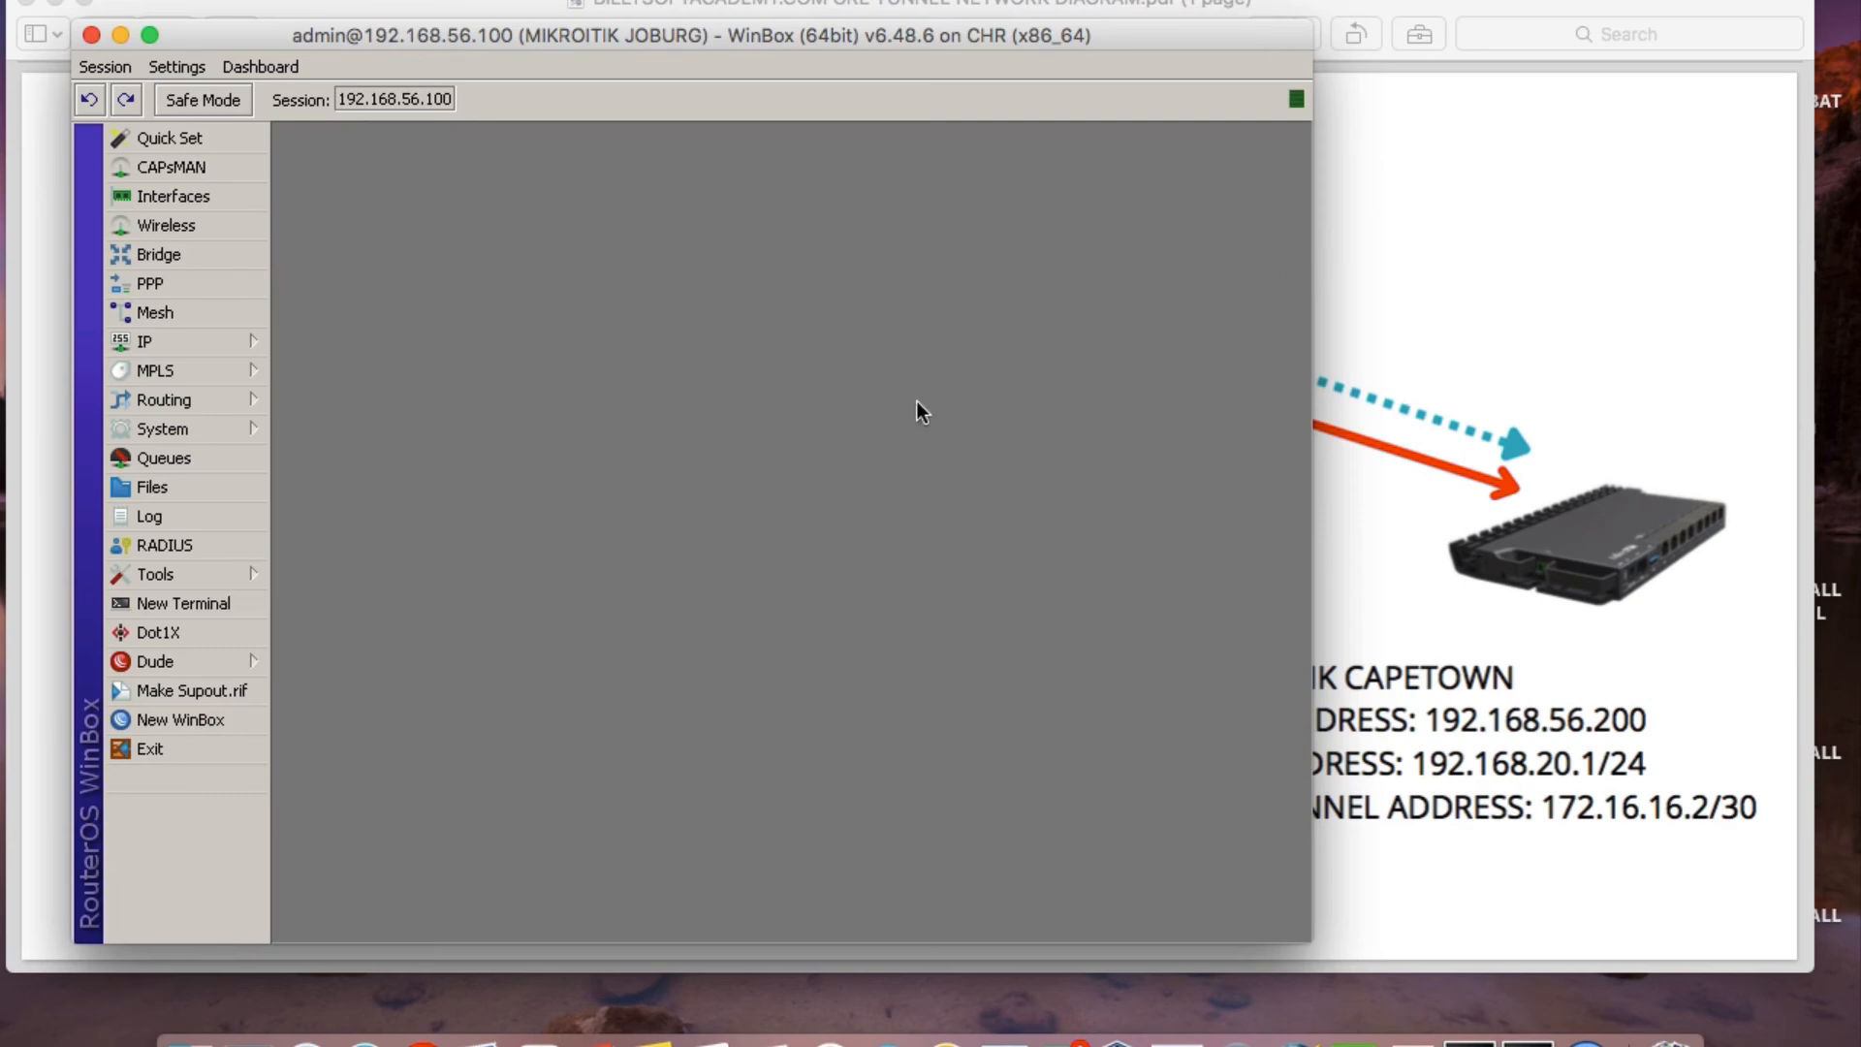
click(114, 36)
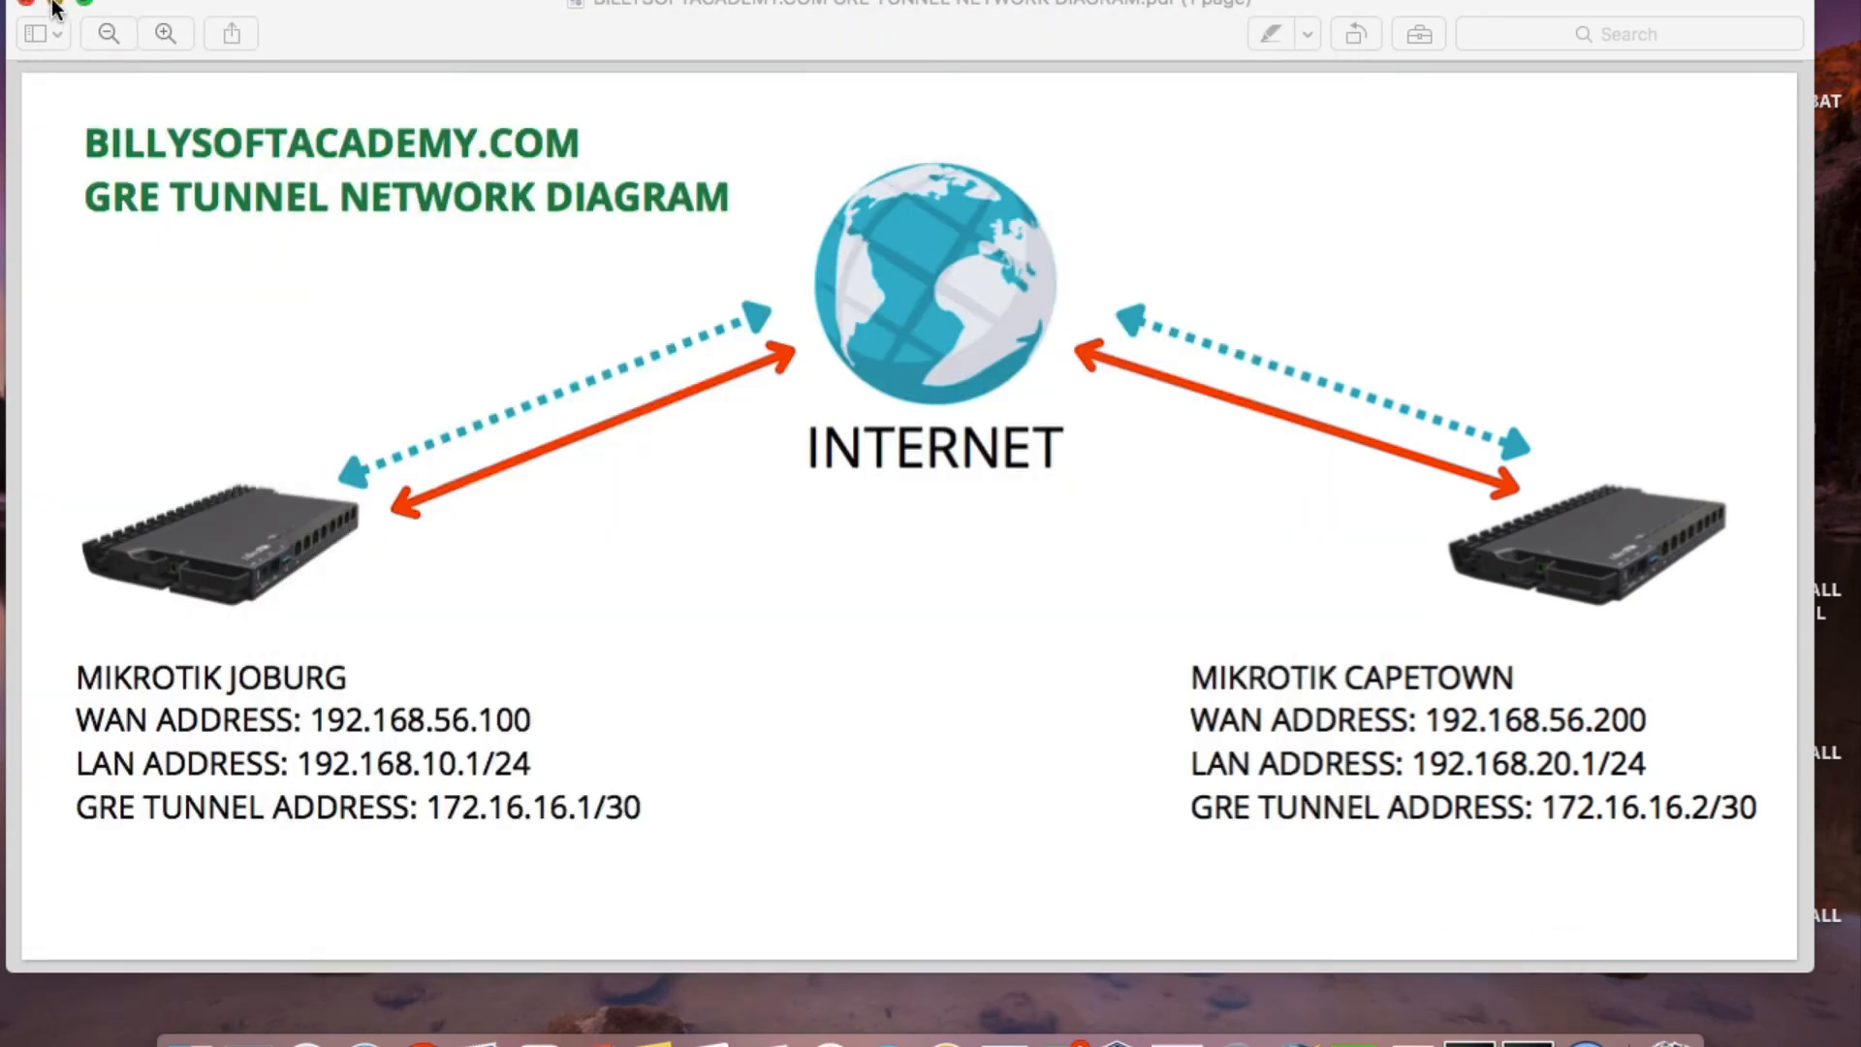
click(56, 3)
click(1586, 1037)
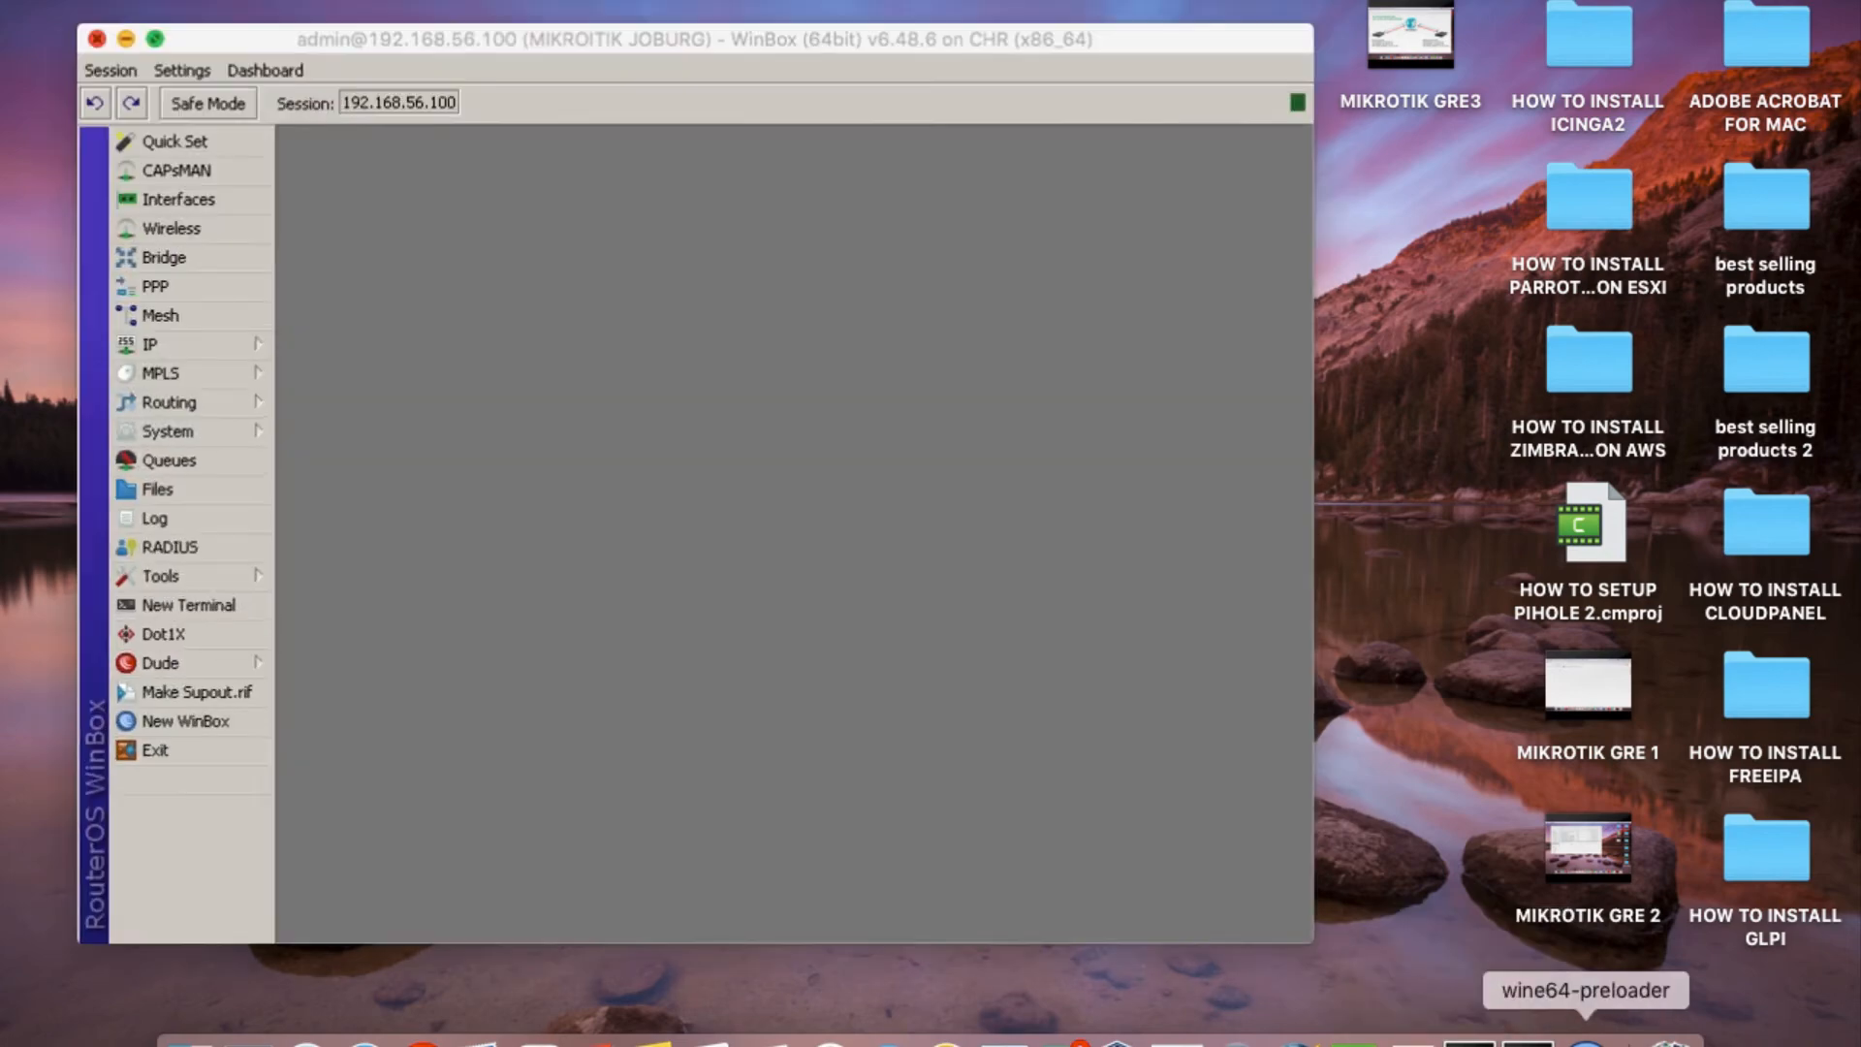
click(91, 36)
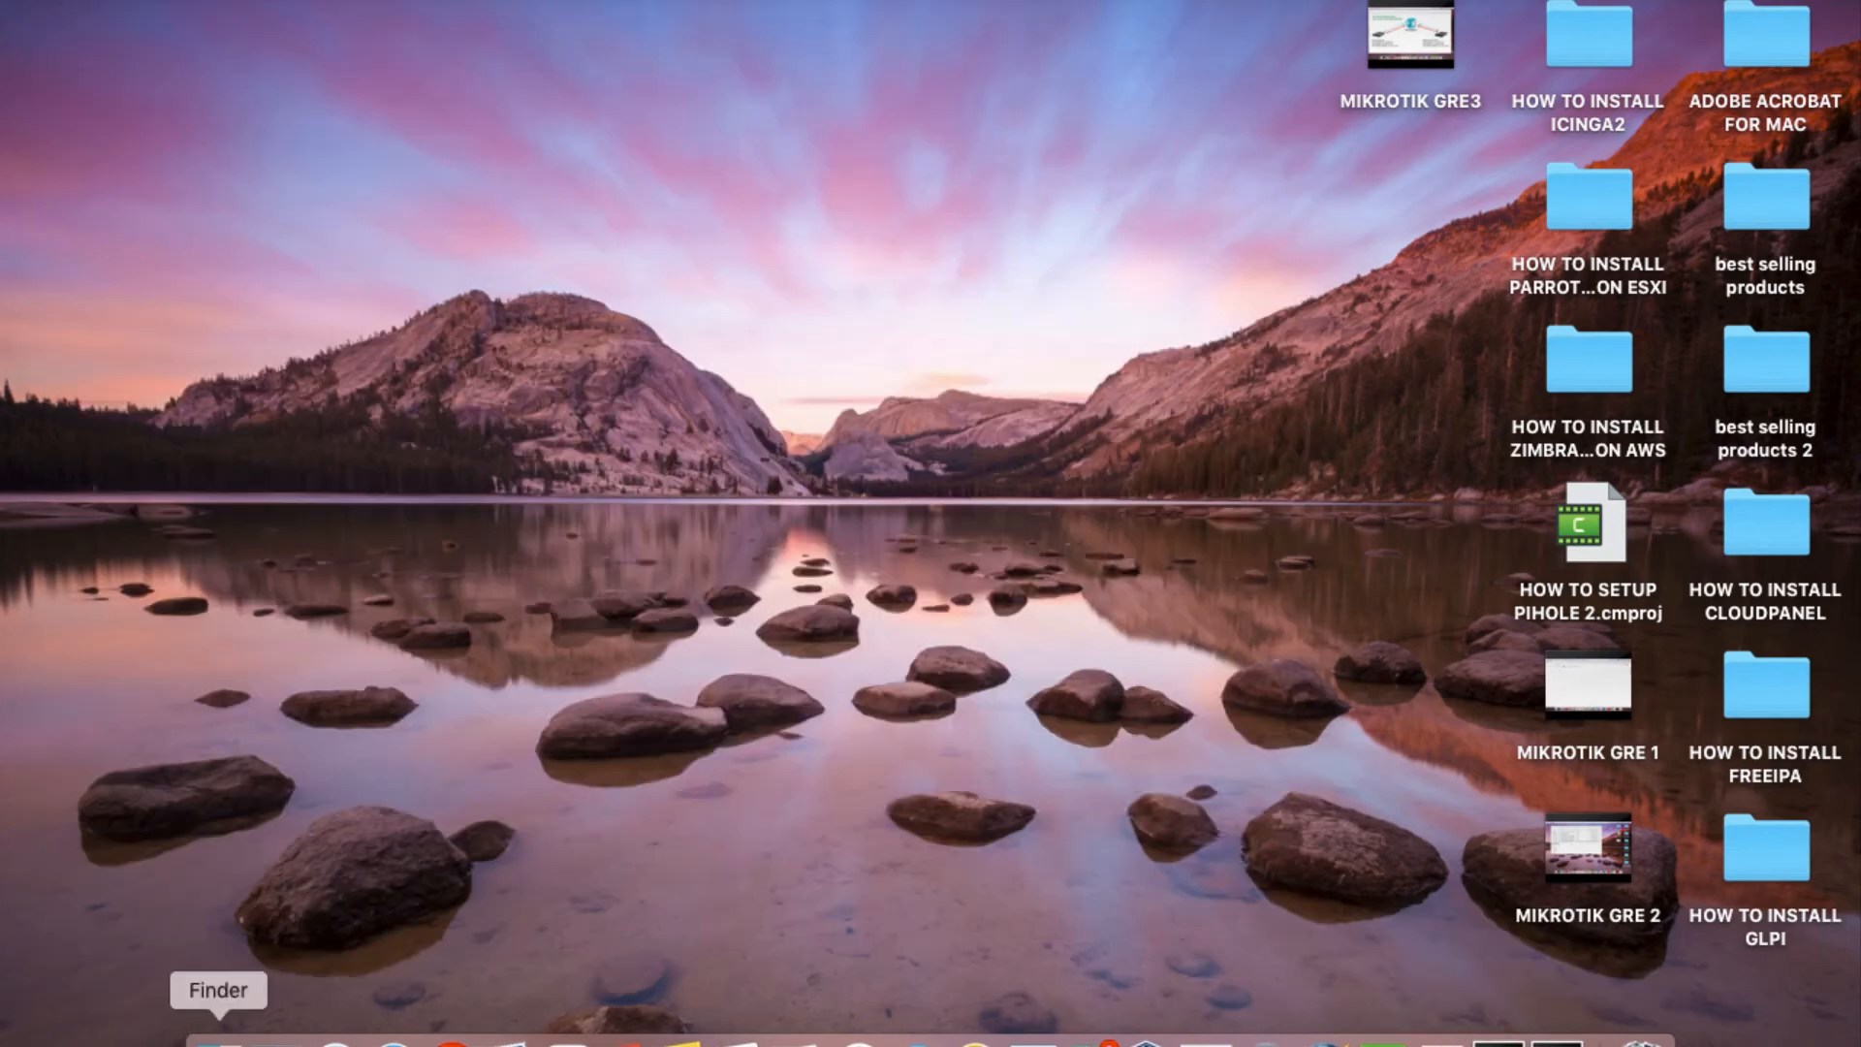
Switch to Finder, launch winbox64.exe from the Downloads folder, and minimise the Finder window.
click(208, 1035)
right_click(440, 650)
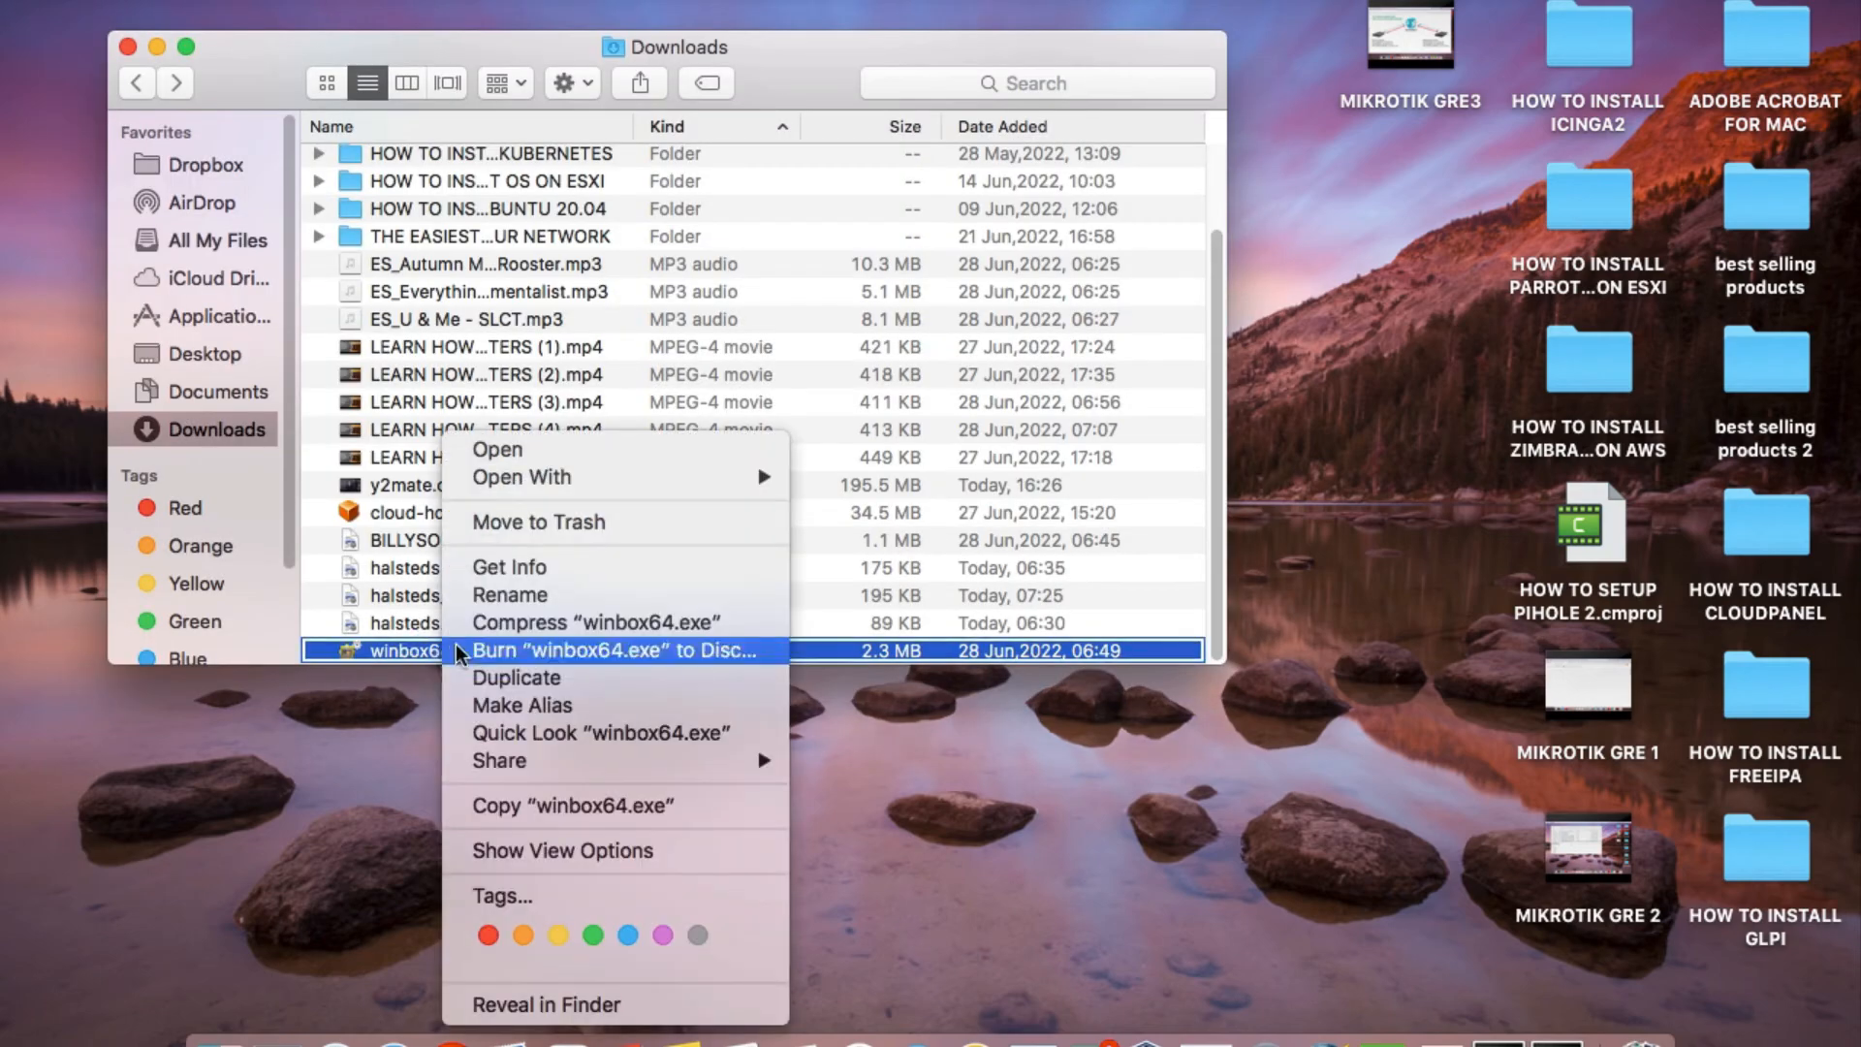
mouse_move(630, 487)
click(926, 549)
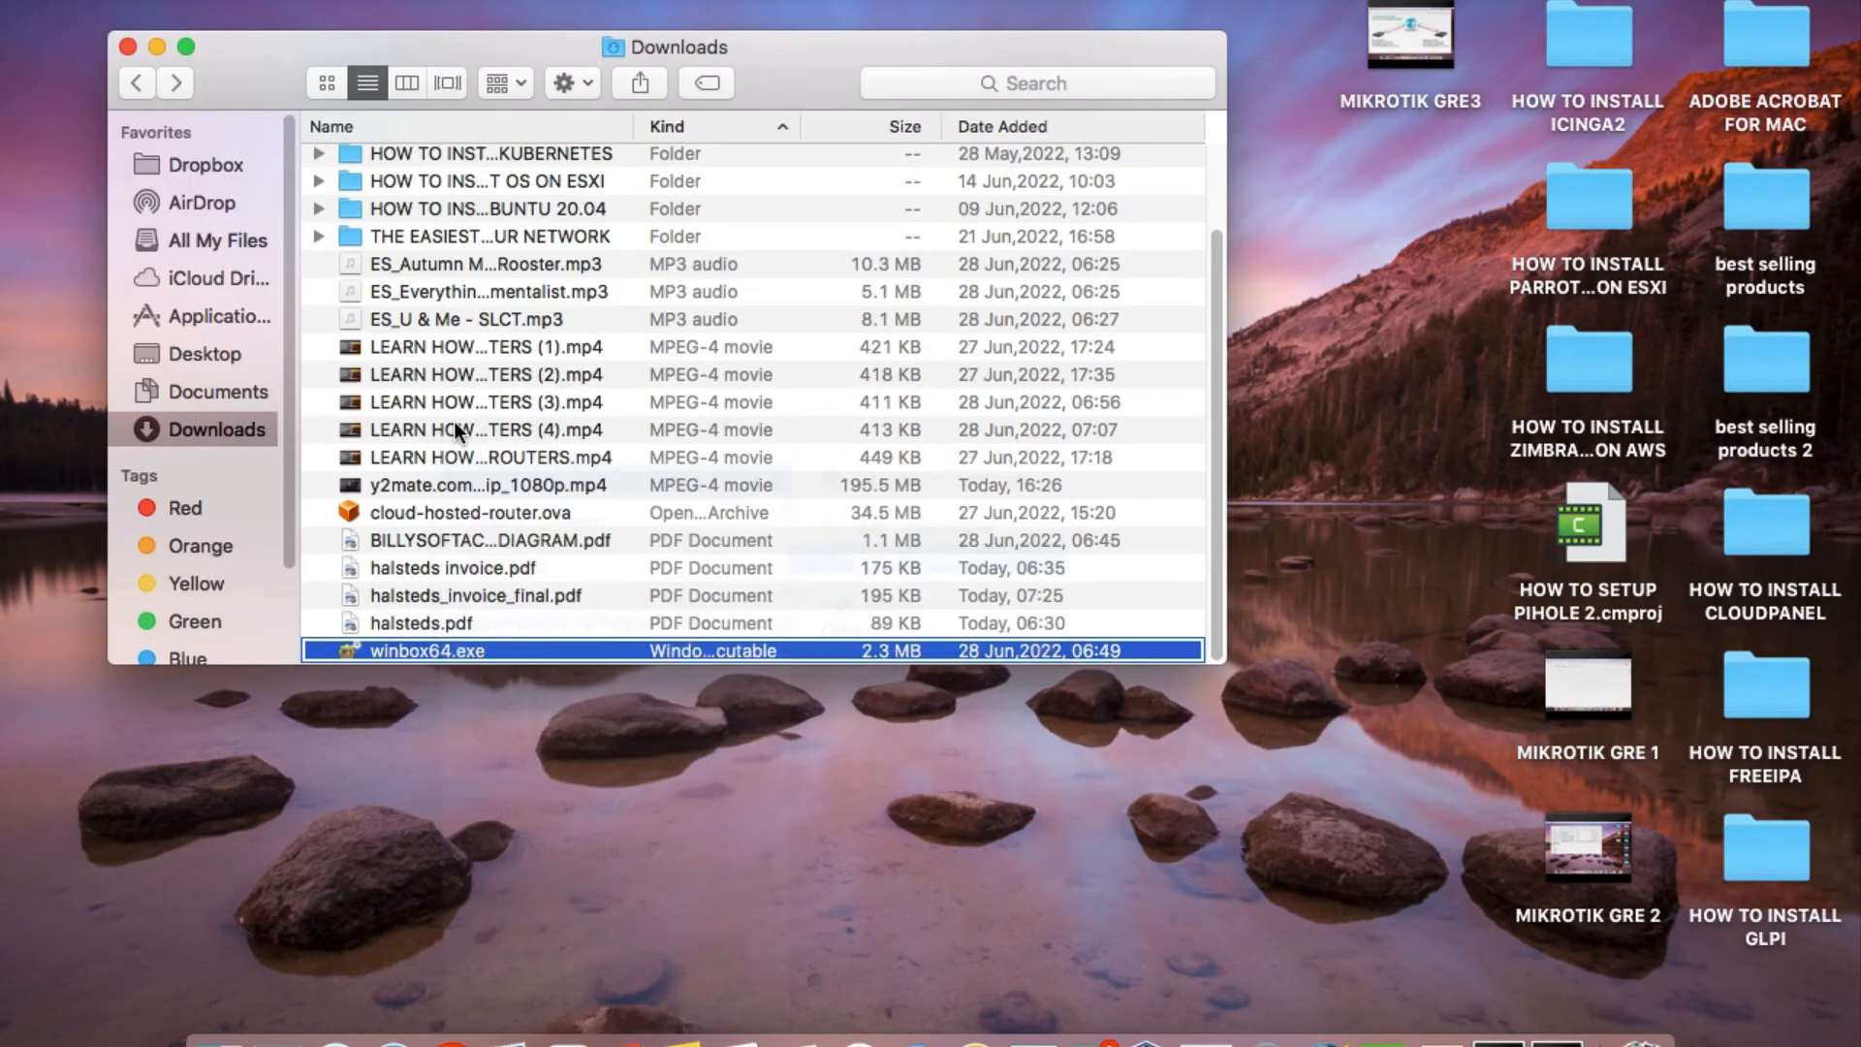
click(159, 48)
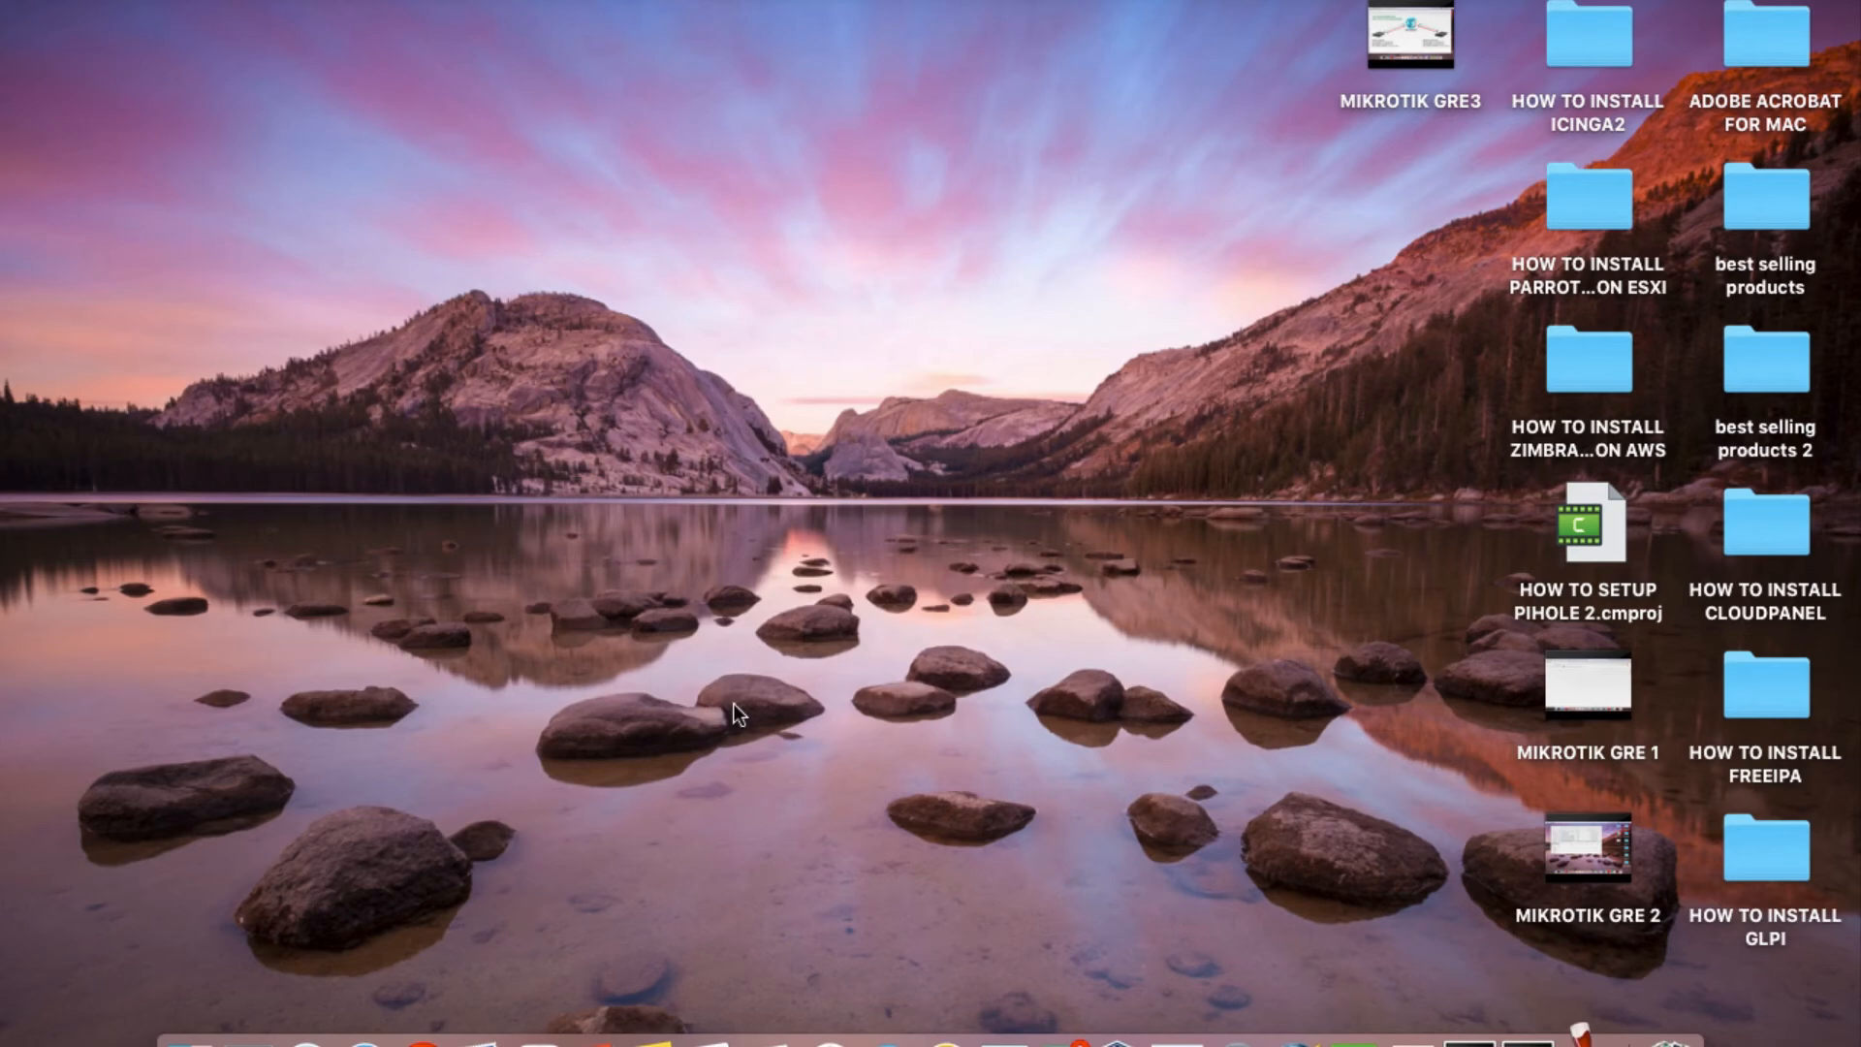
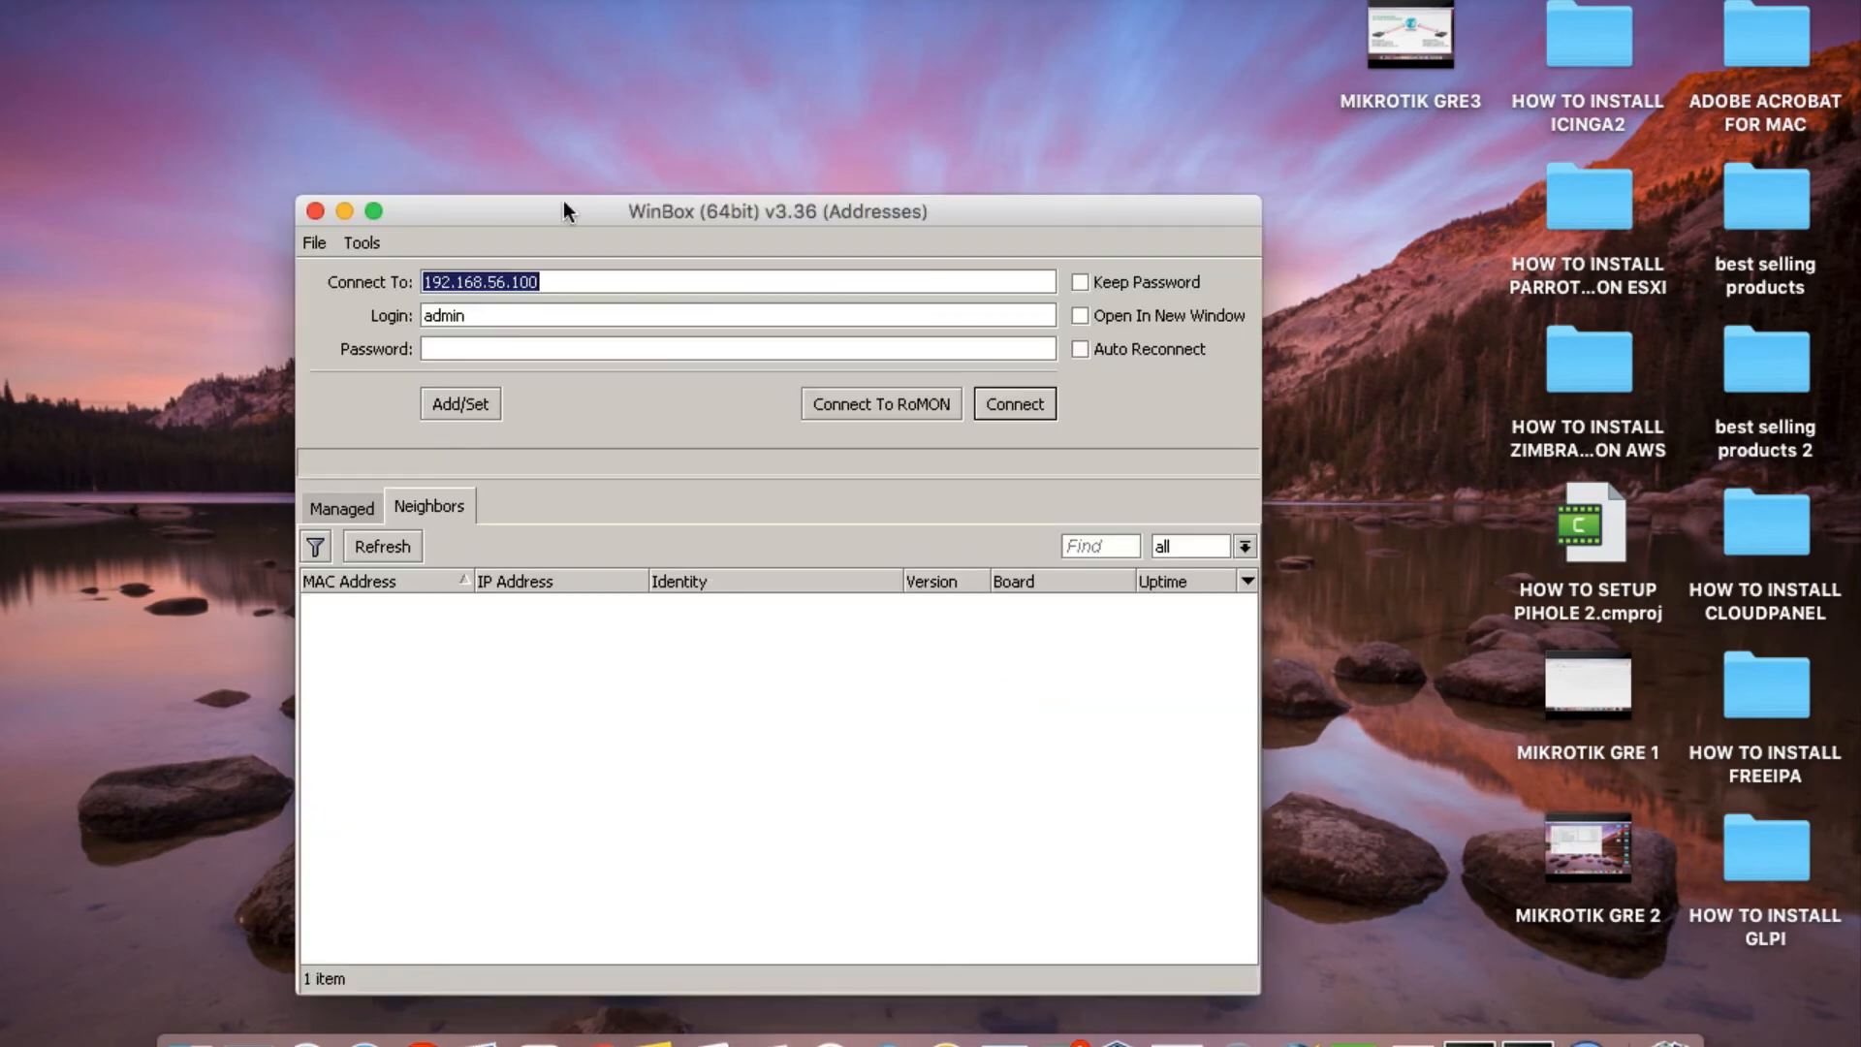
Connect to the MIKROTIK CAPETOWN router at 192.168.56.200 from the discovered neighbours, moving the login window aside.
click(512, 206)
drag(512, 206, 329, 79)
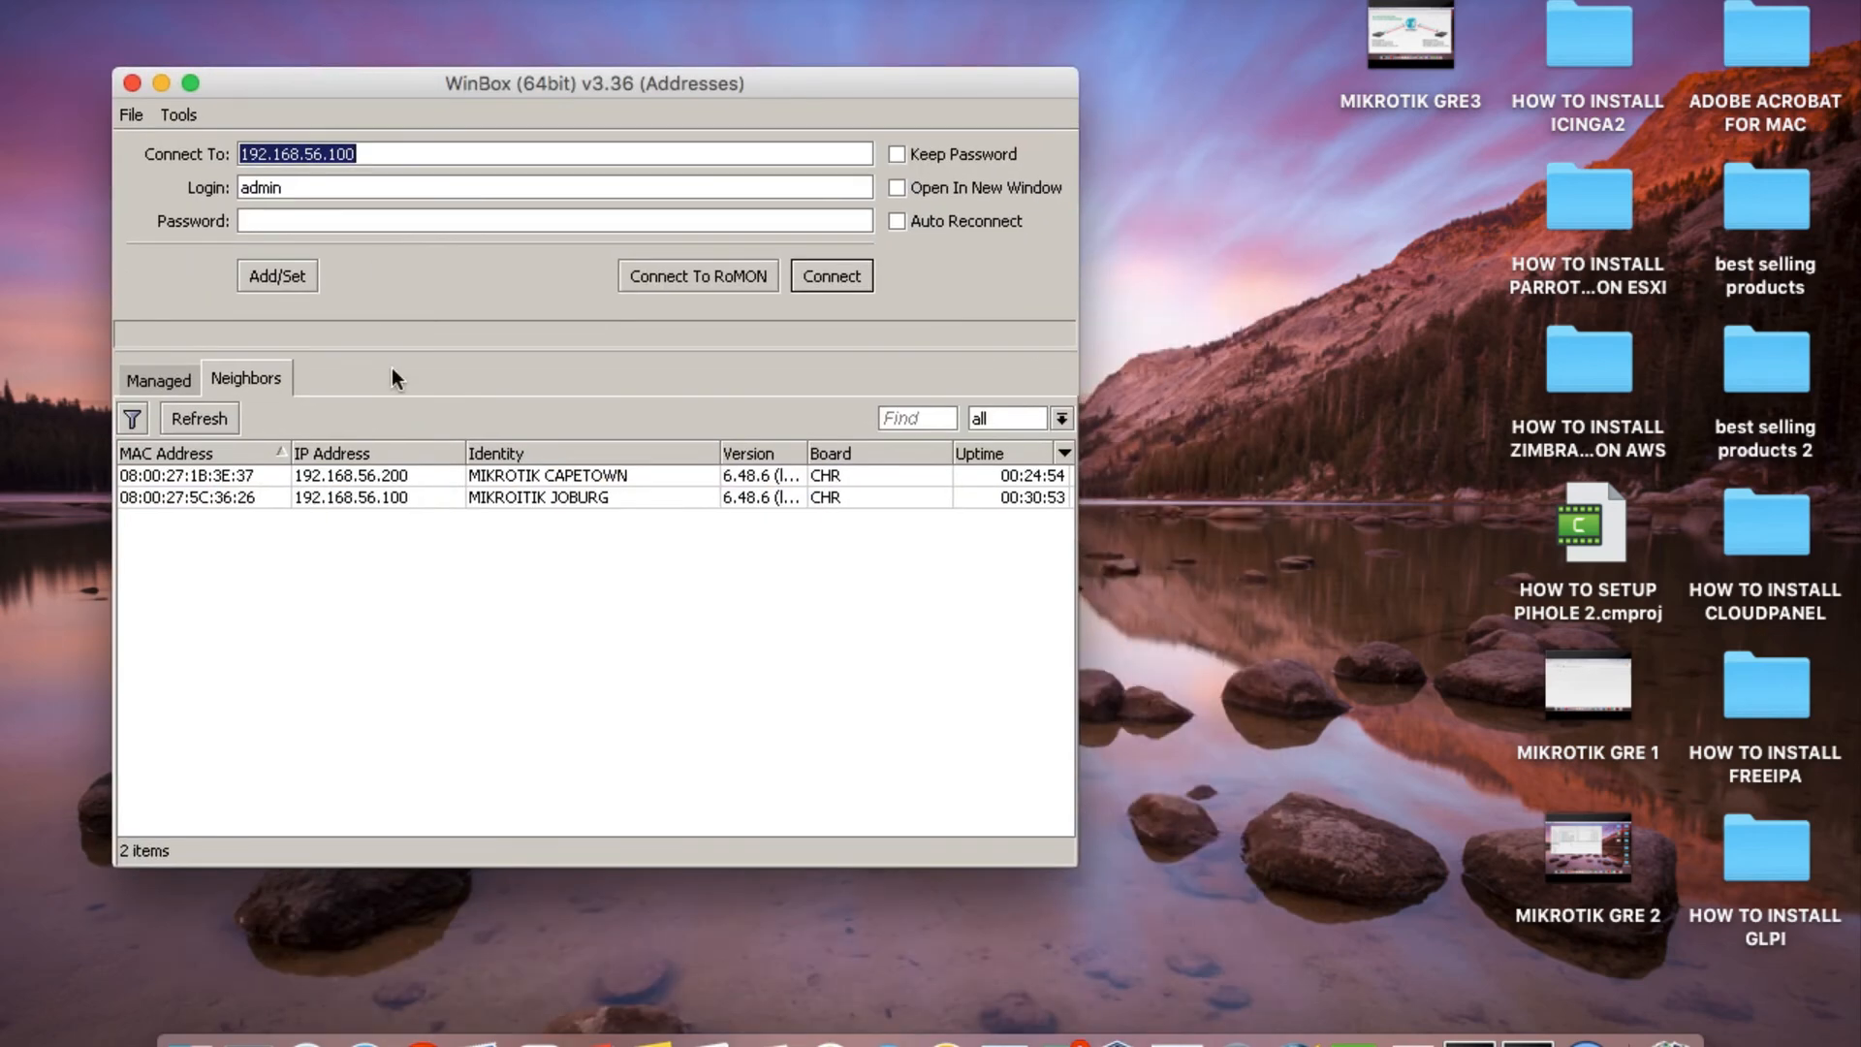
click(383, 475)
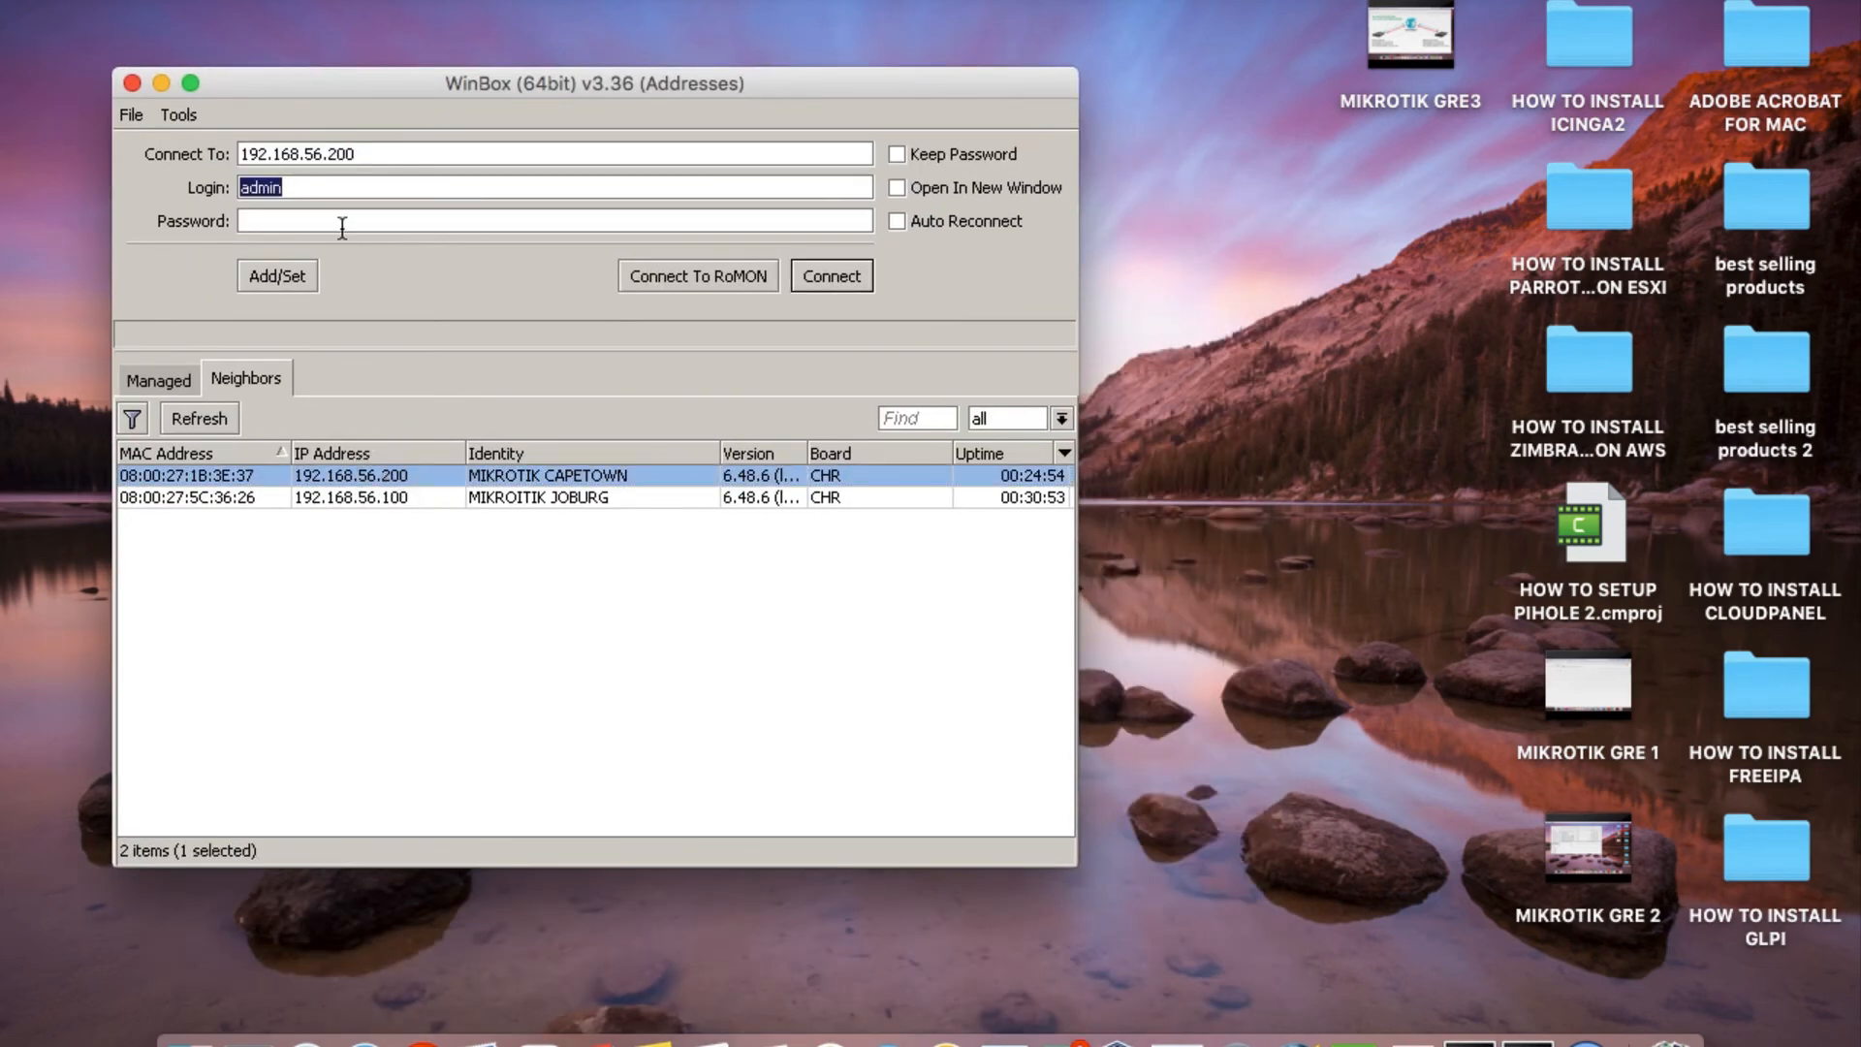
click(860, 276)
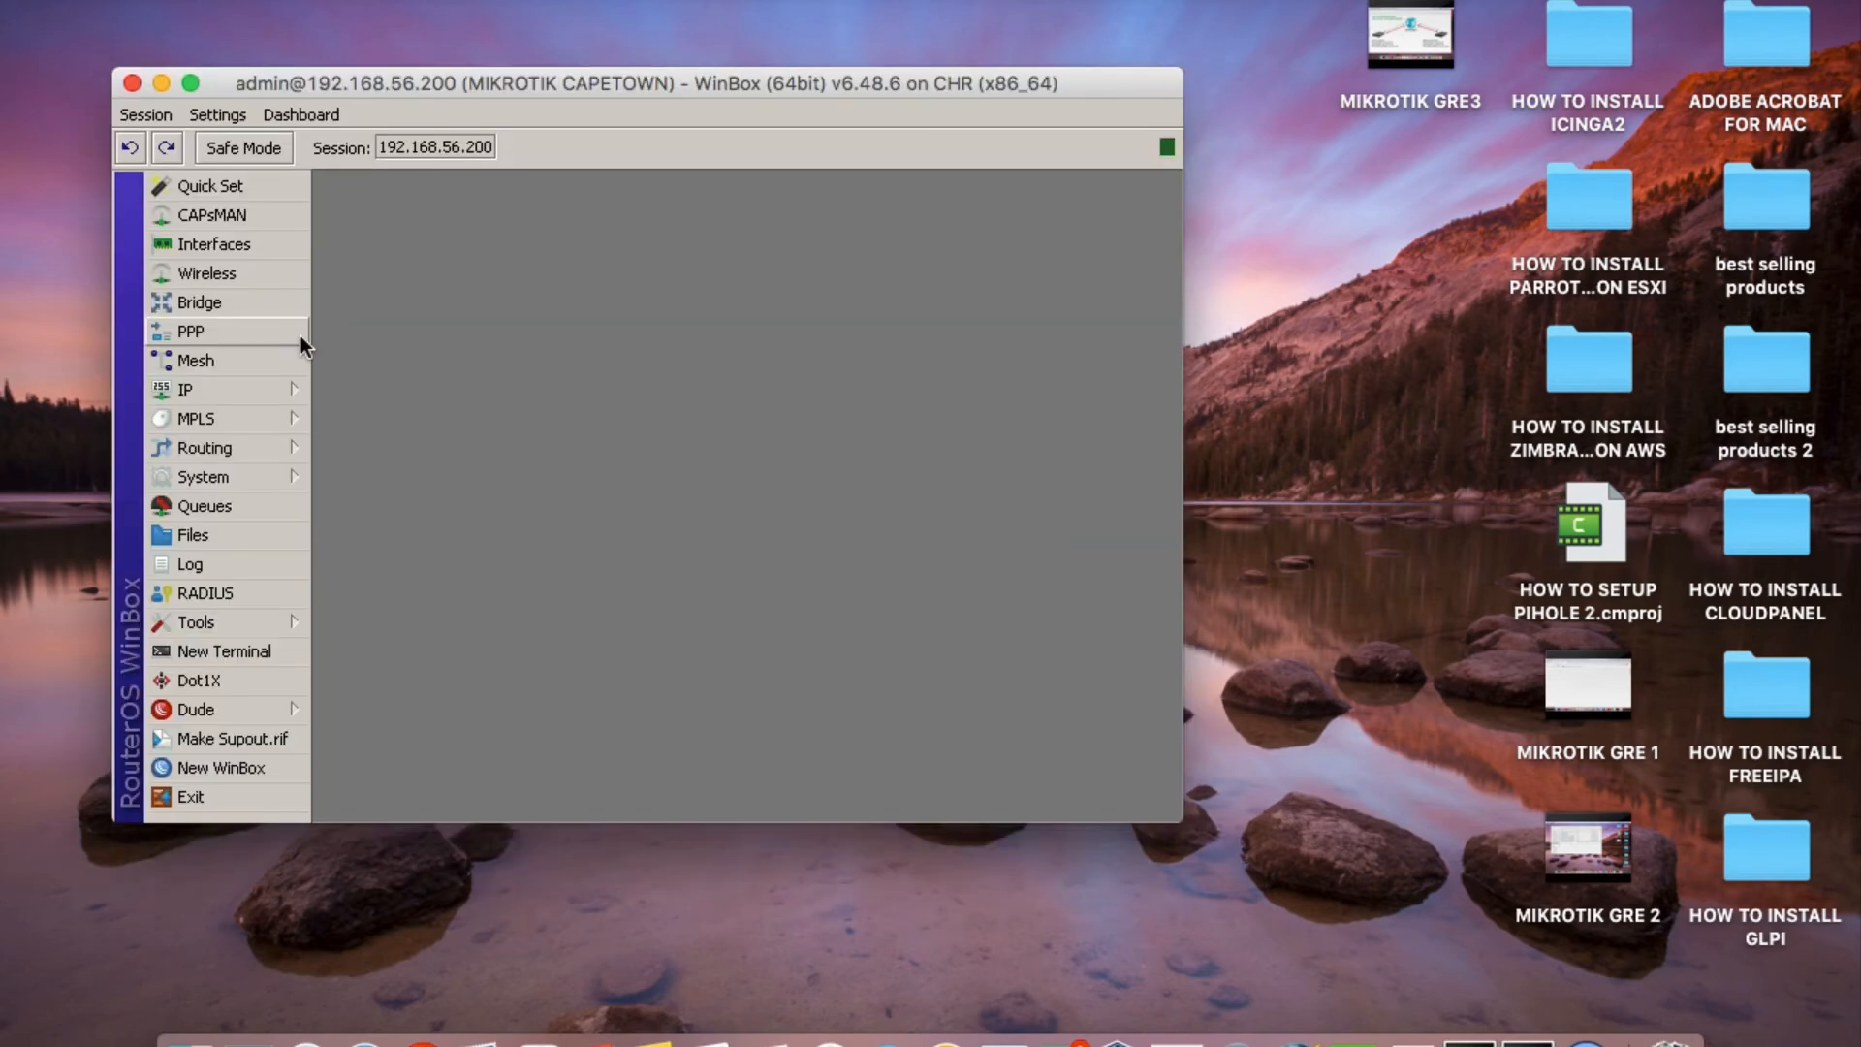
Create a new GRE tunnel interface named INTERCITY-TUNNEL from the enlarged interface list.
click(228, 246)
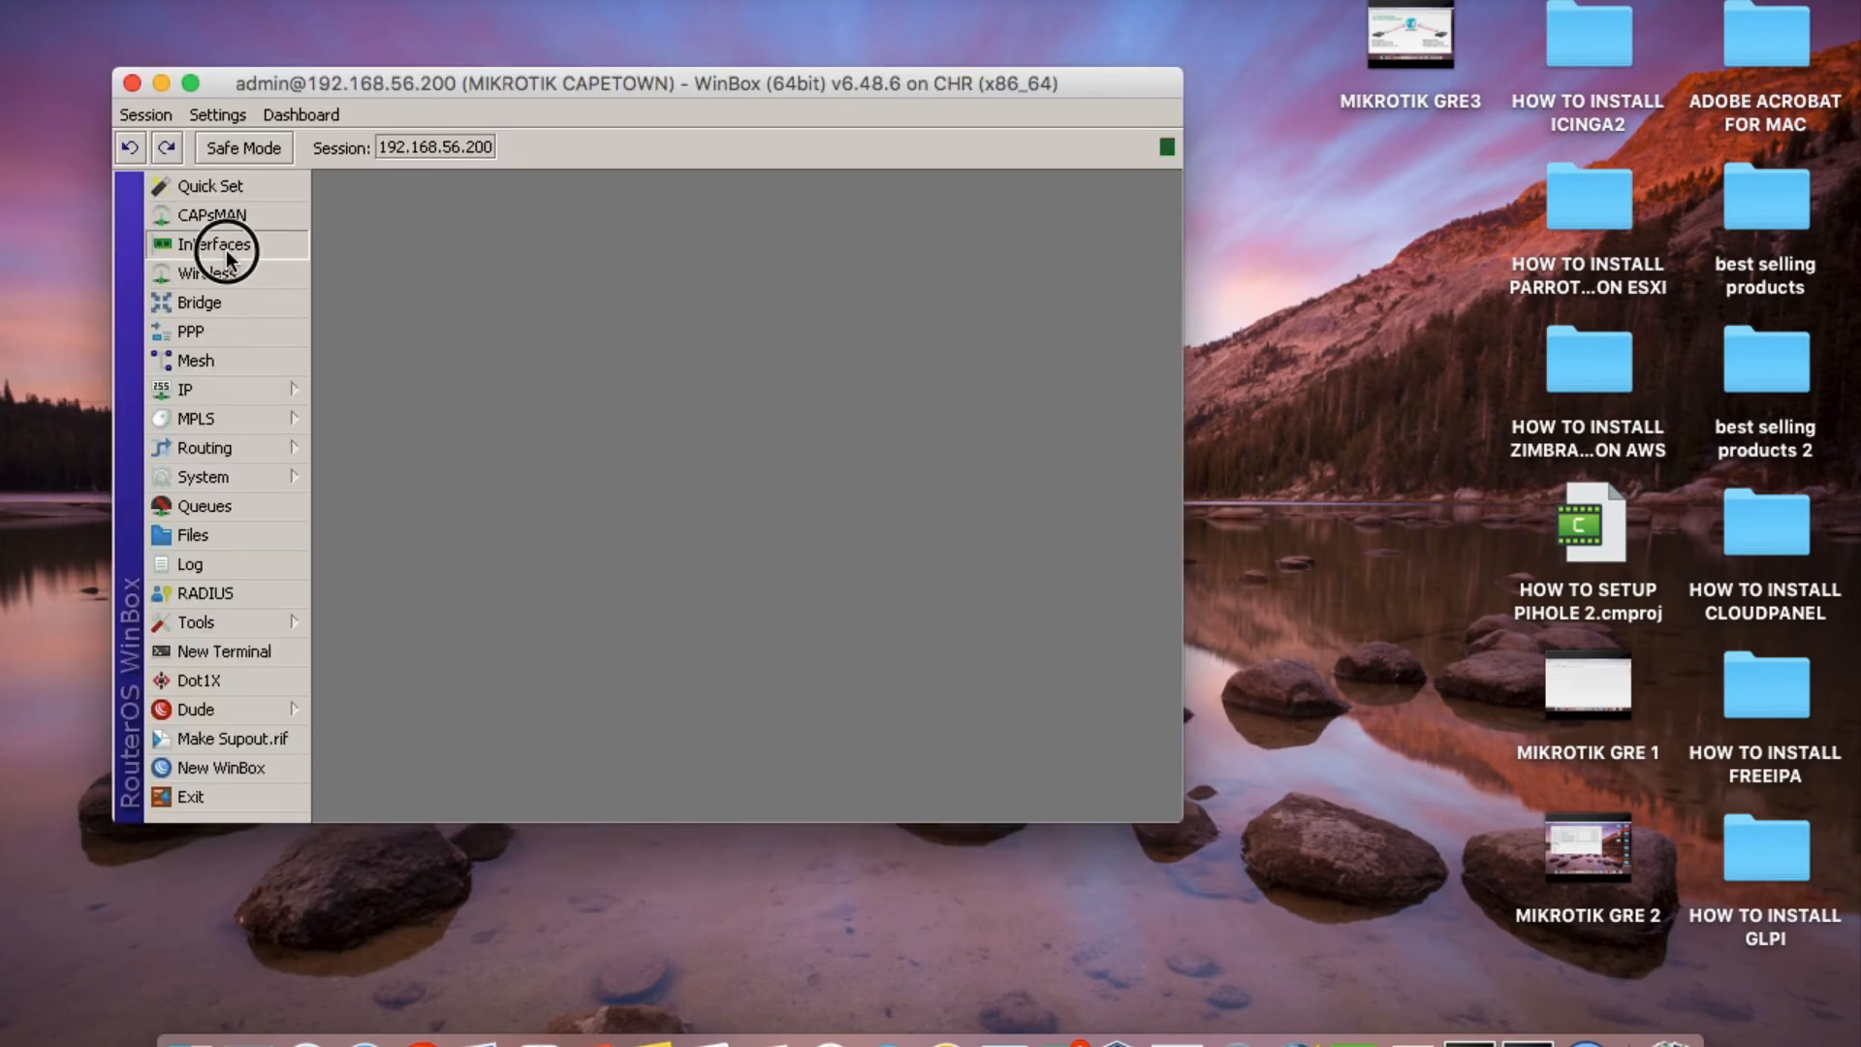
click(810, 285)
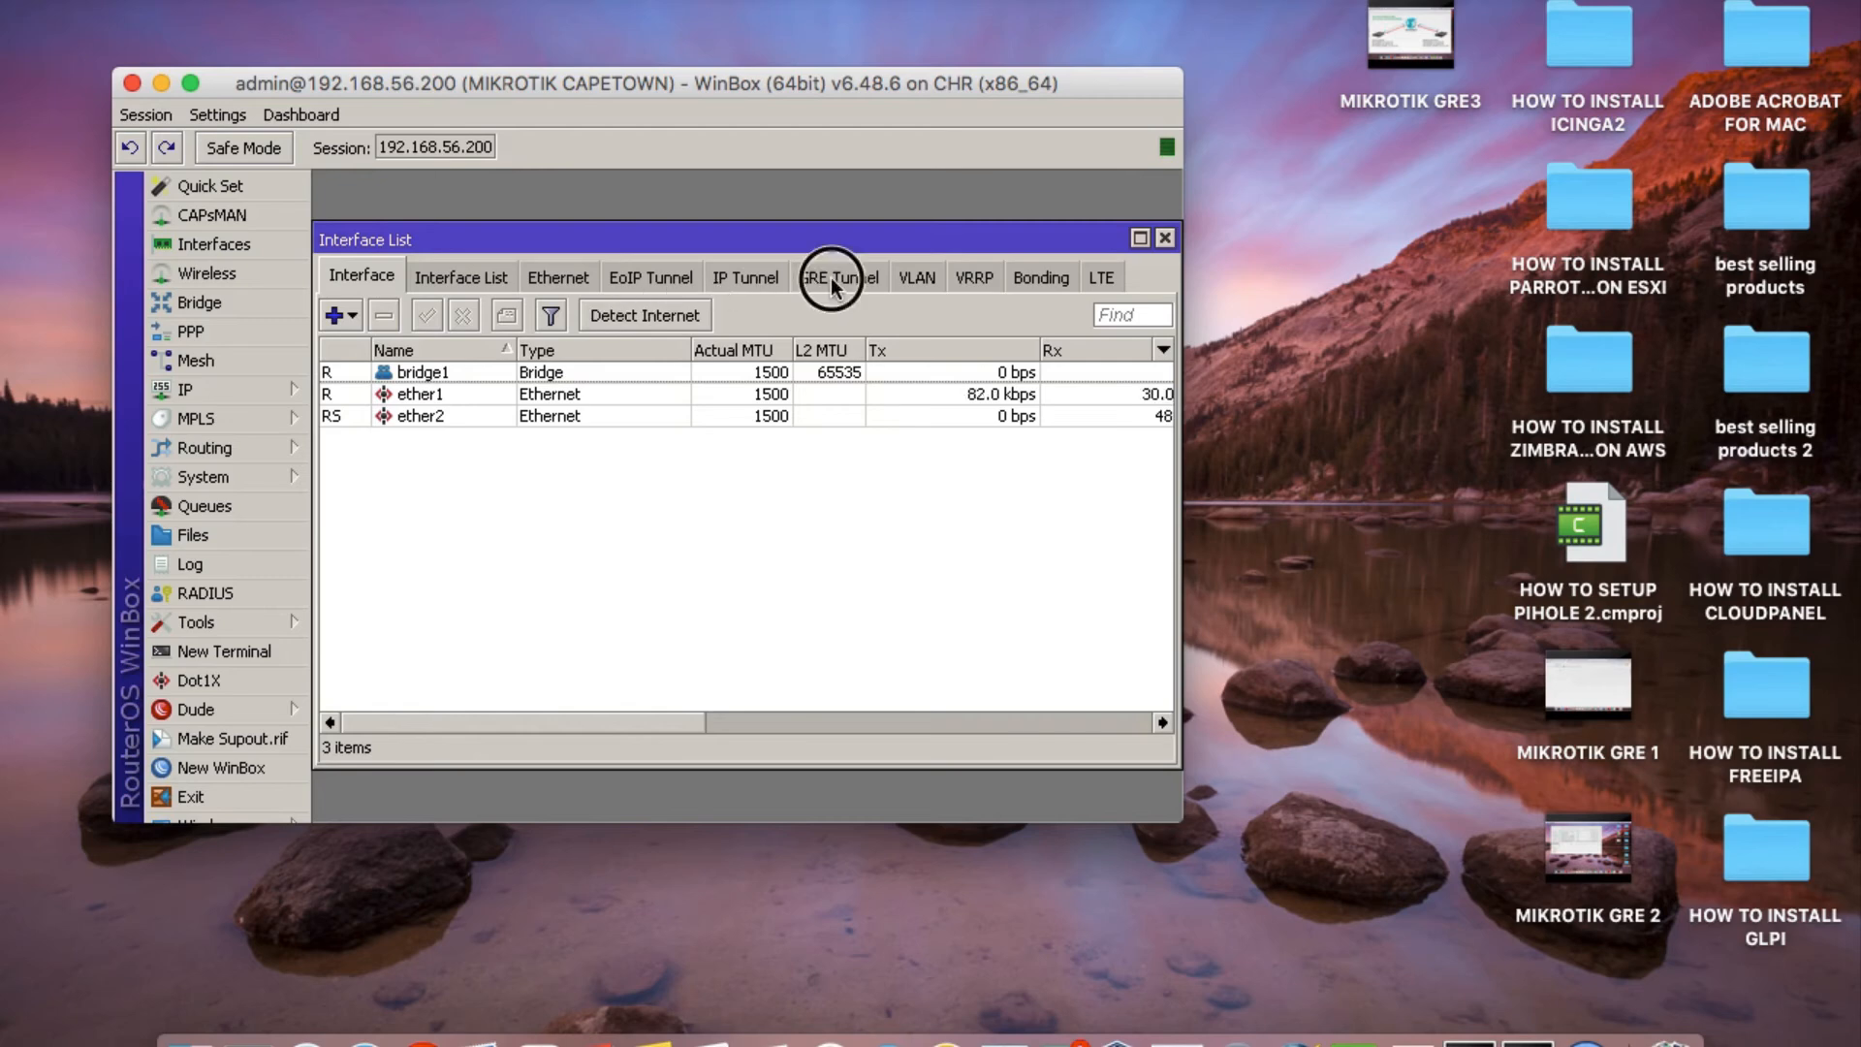
click(1139, 238)
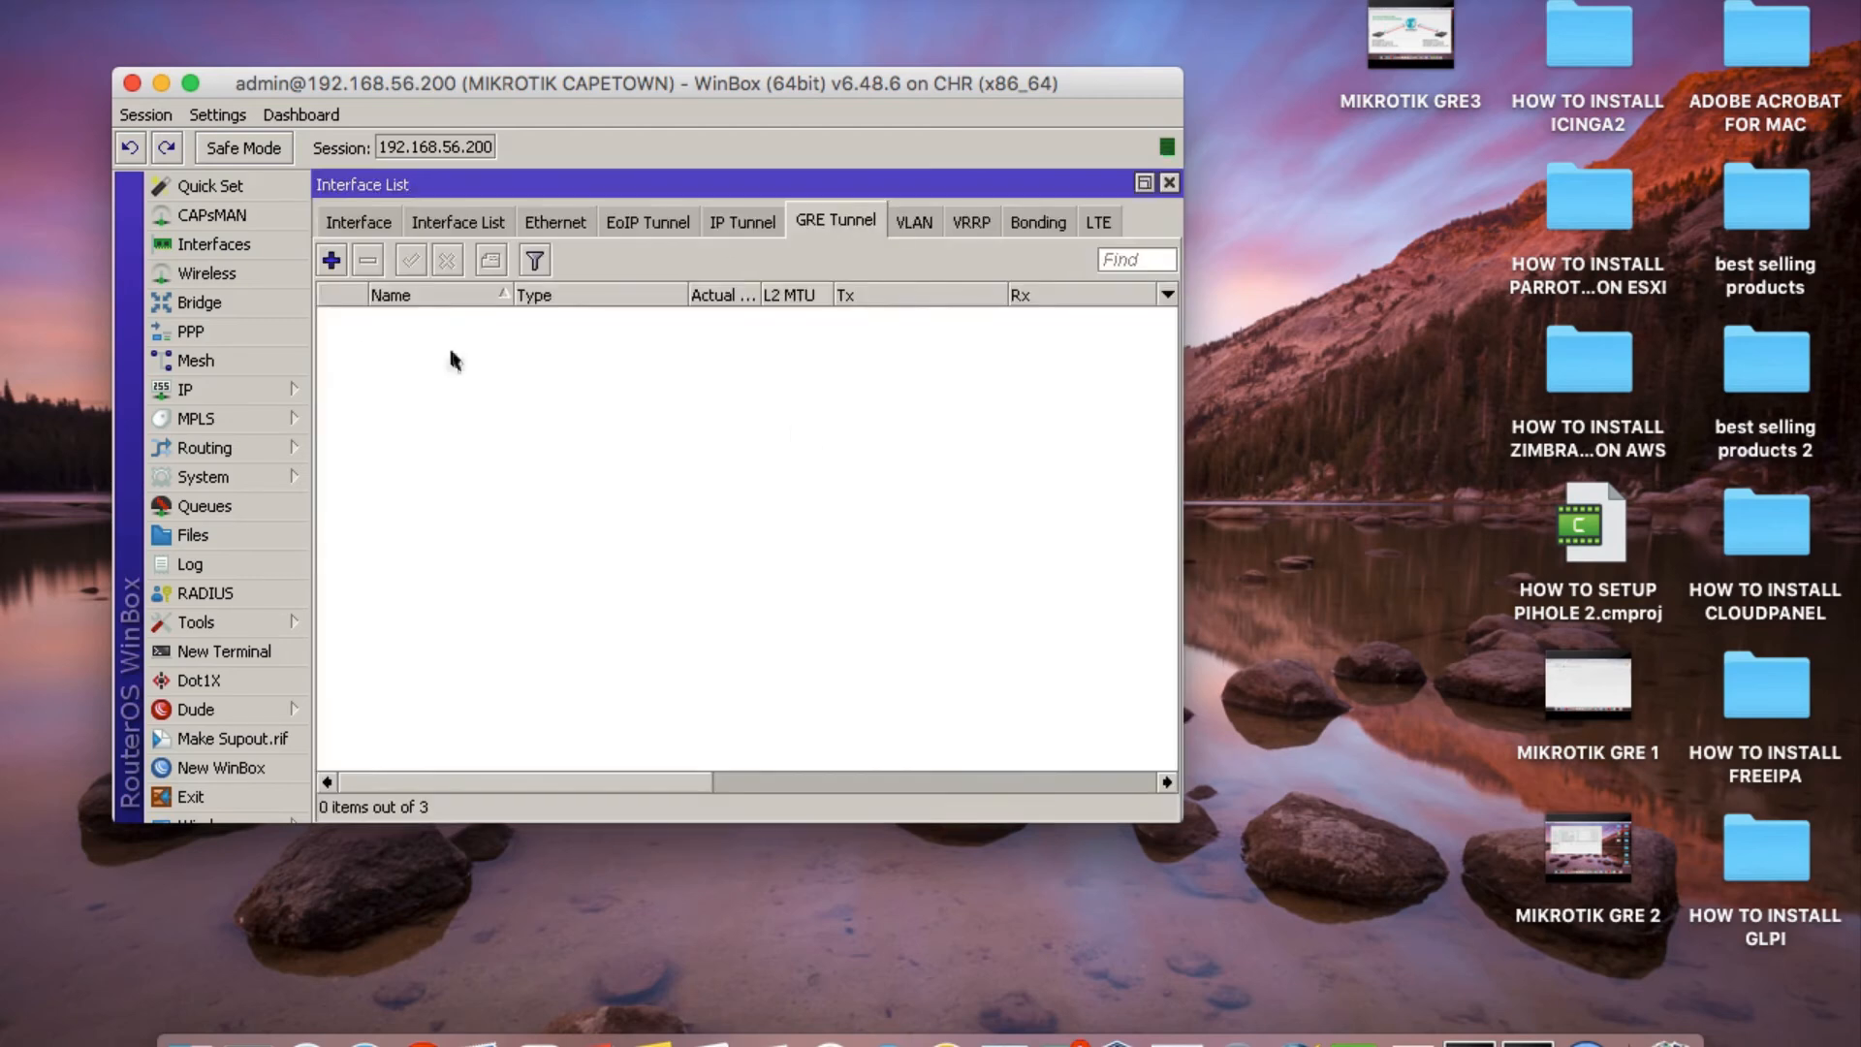
click(331, 259)
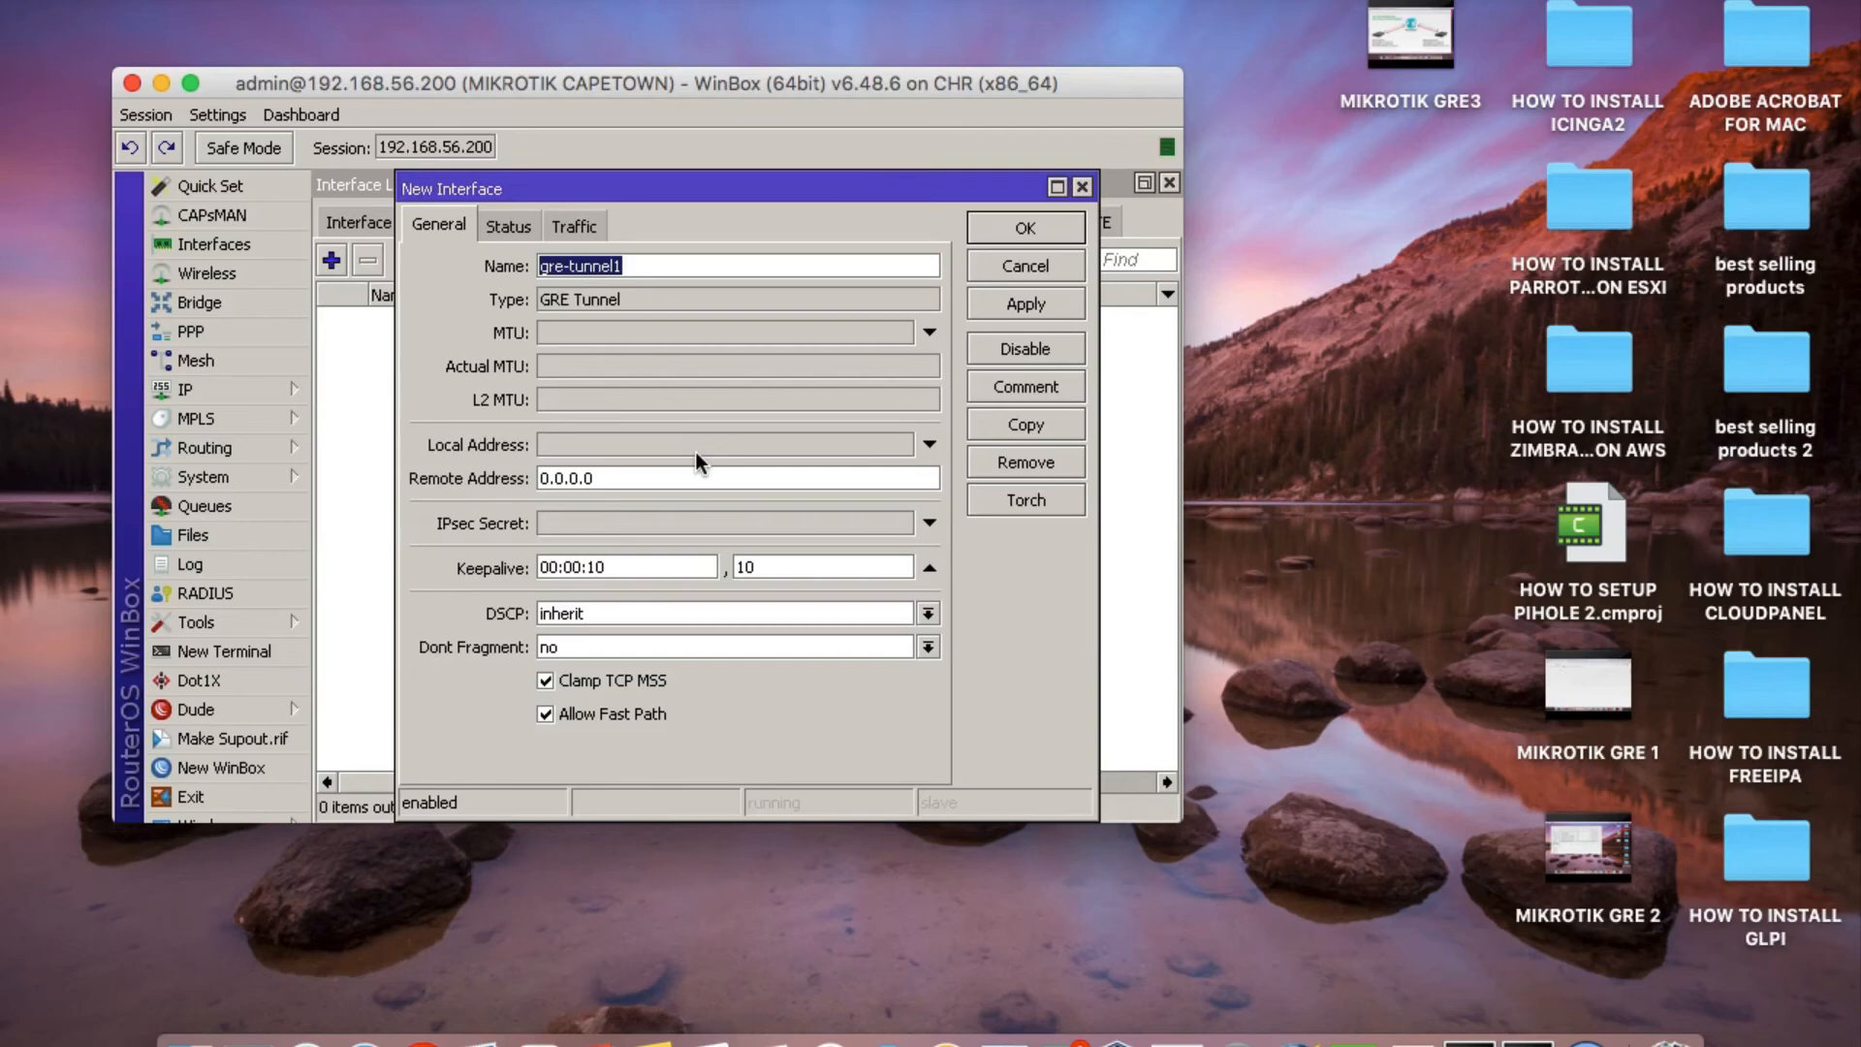
text(INTERCIT)
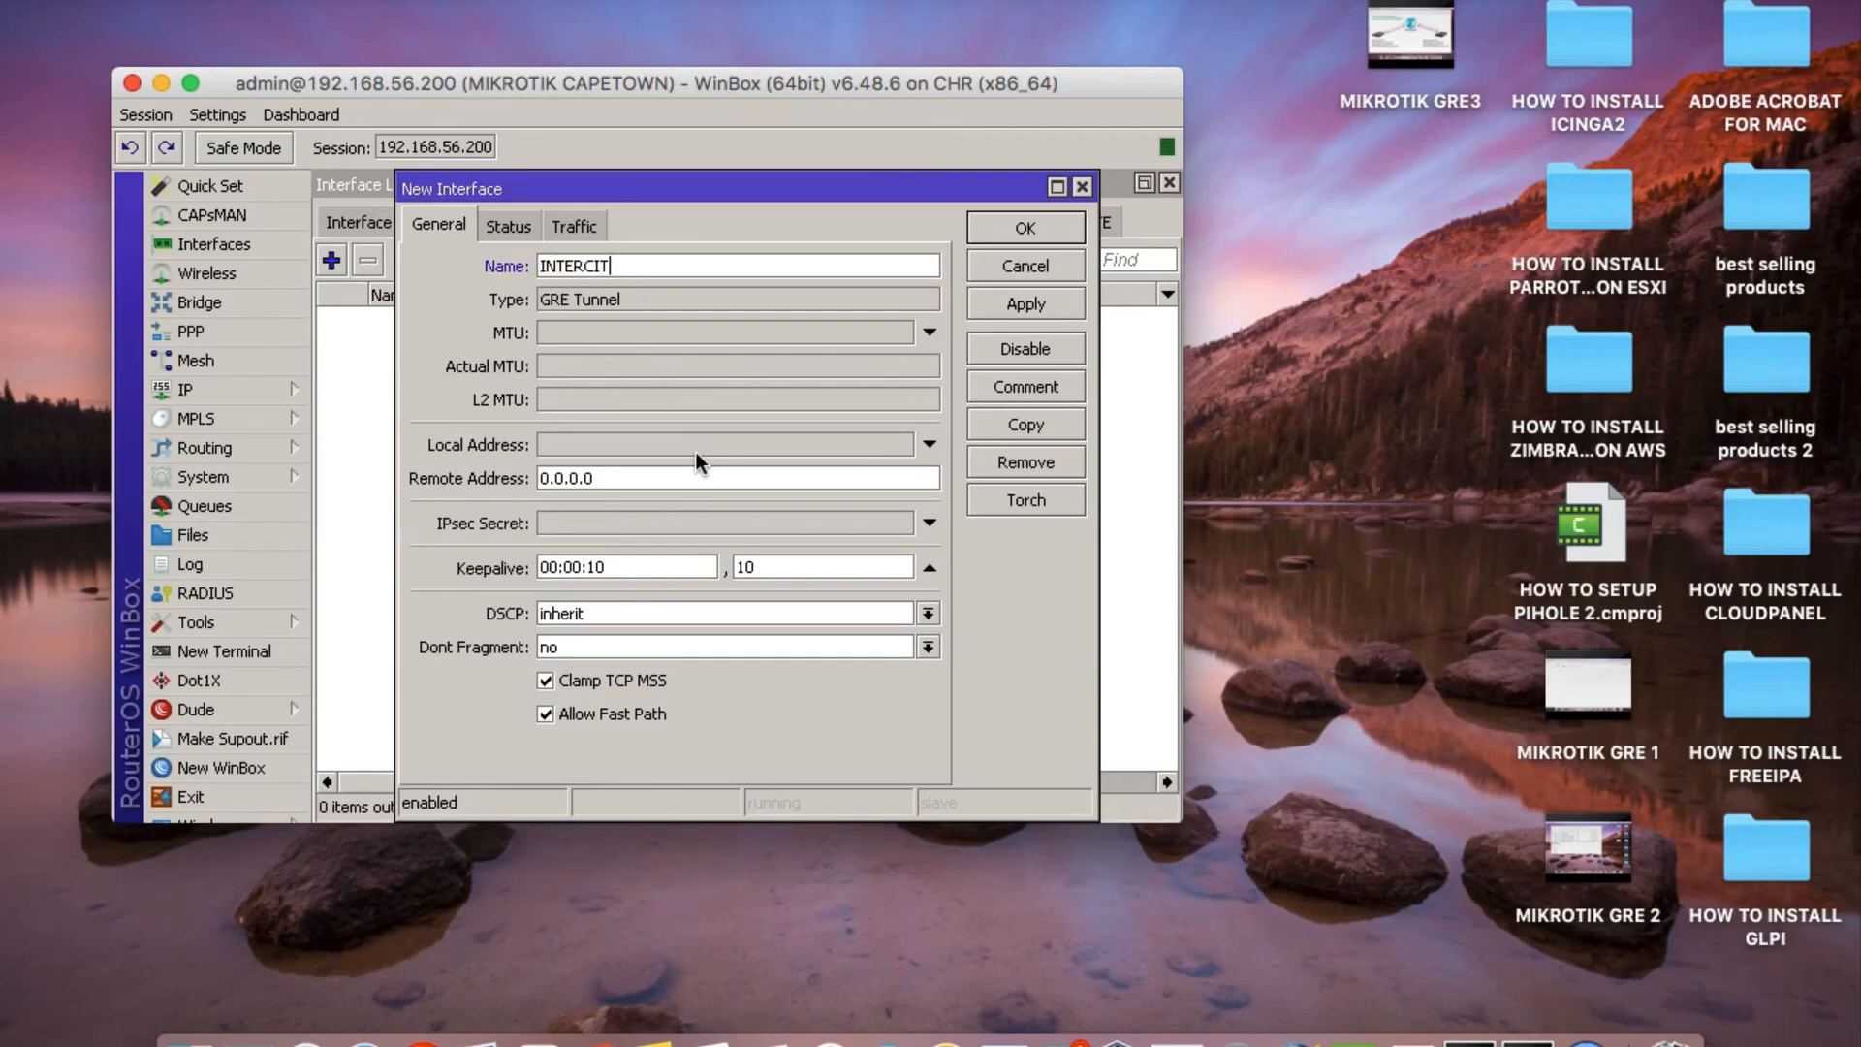
text(Y-TUNNEL)
Set the tunnel's local address to 192.168.56.200 and its remote address to 192.168.56.100.
click(554, 442)
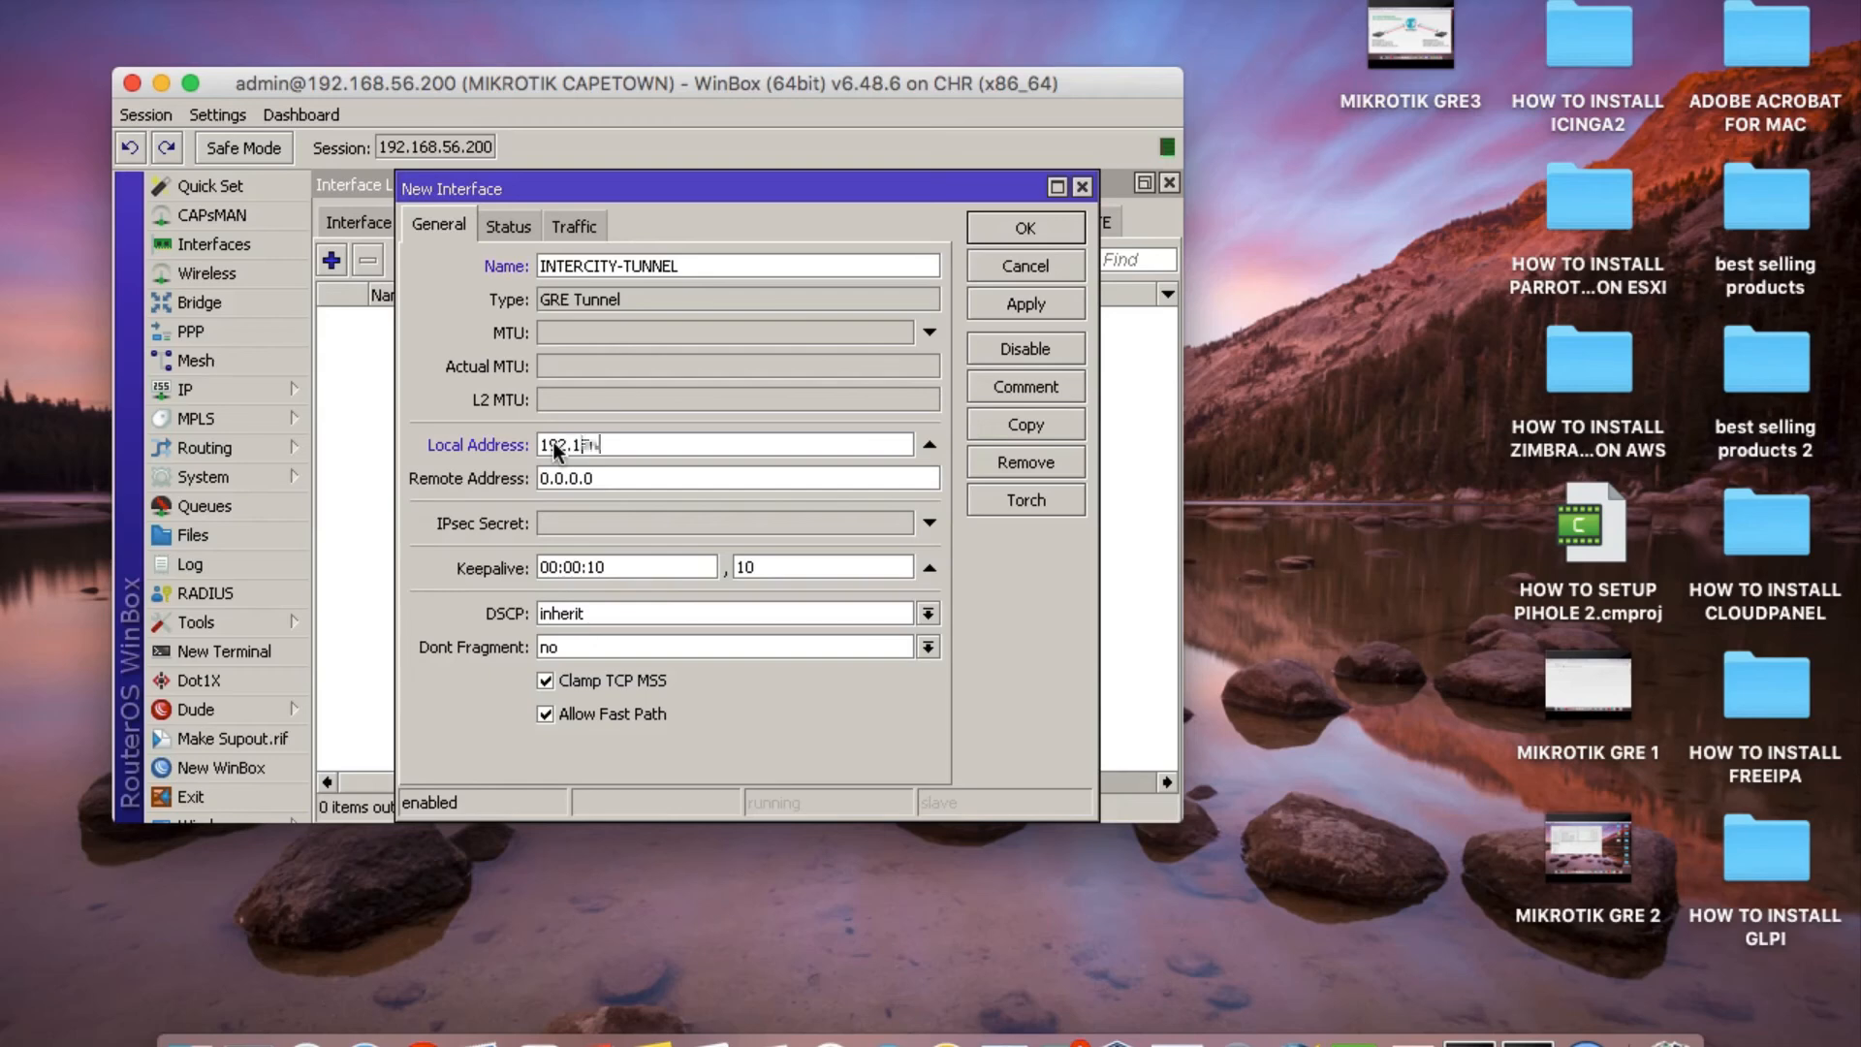
text(192.168.56.200)
double_click(601, 487)
text(192)
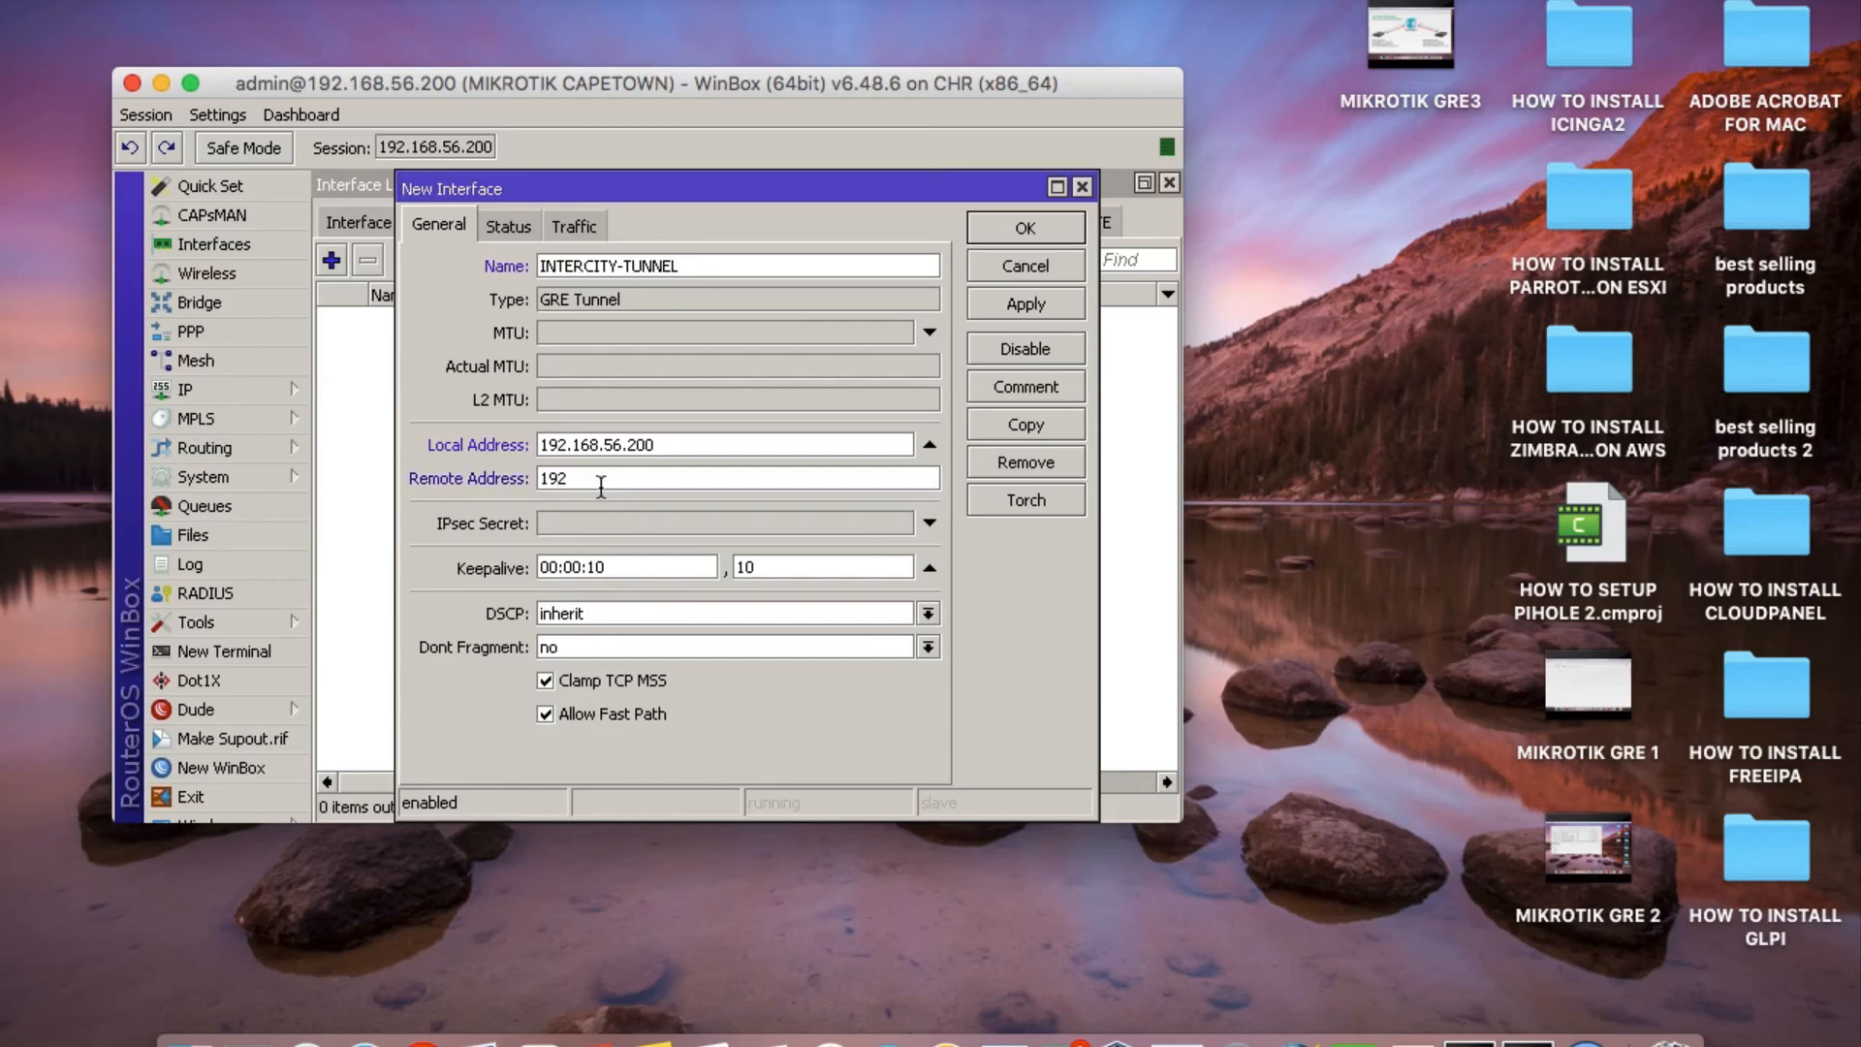
text(.168.56.100)
Enter the IPsec secret for the tunnel, disable Allow Fast Path, and apply and save the interface.
click(600, 526)
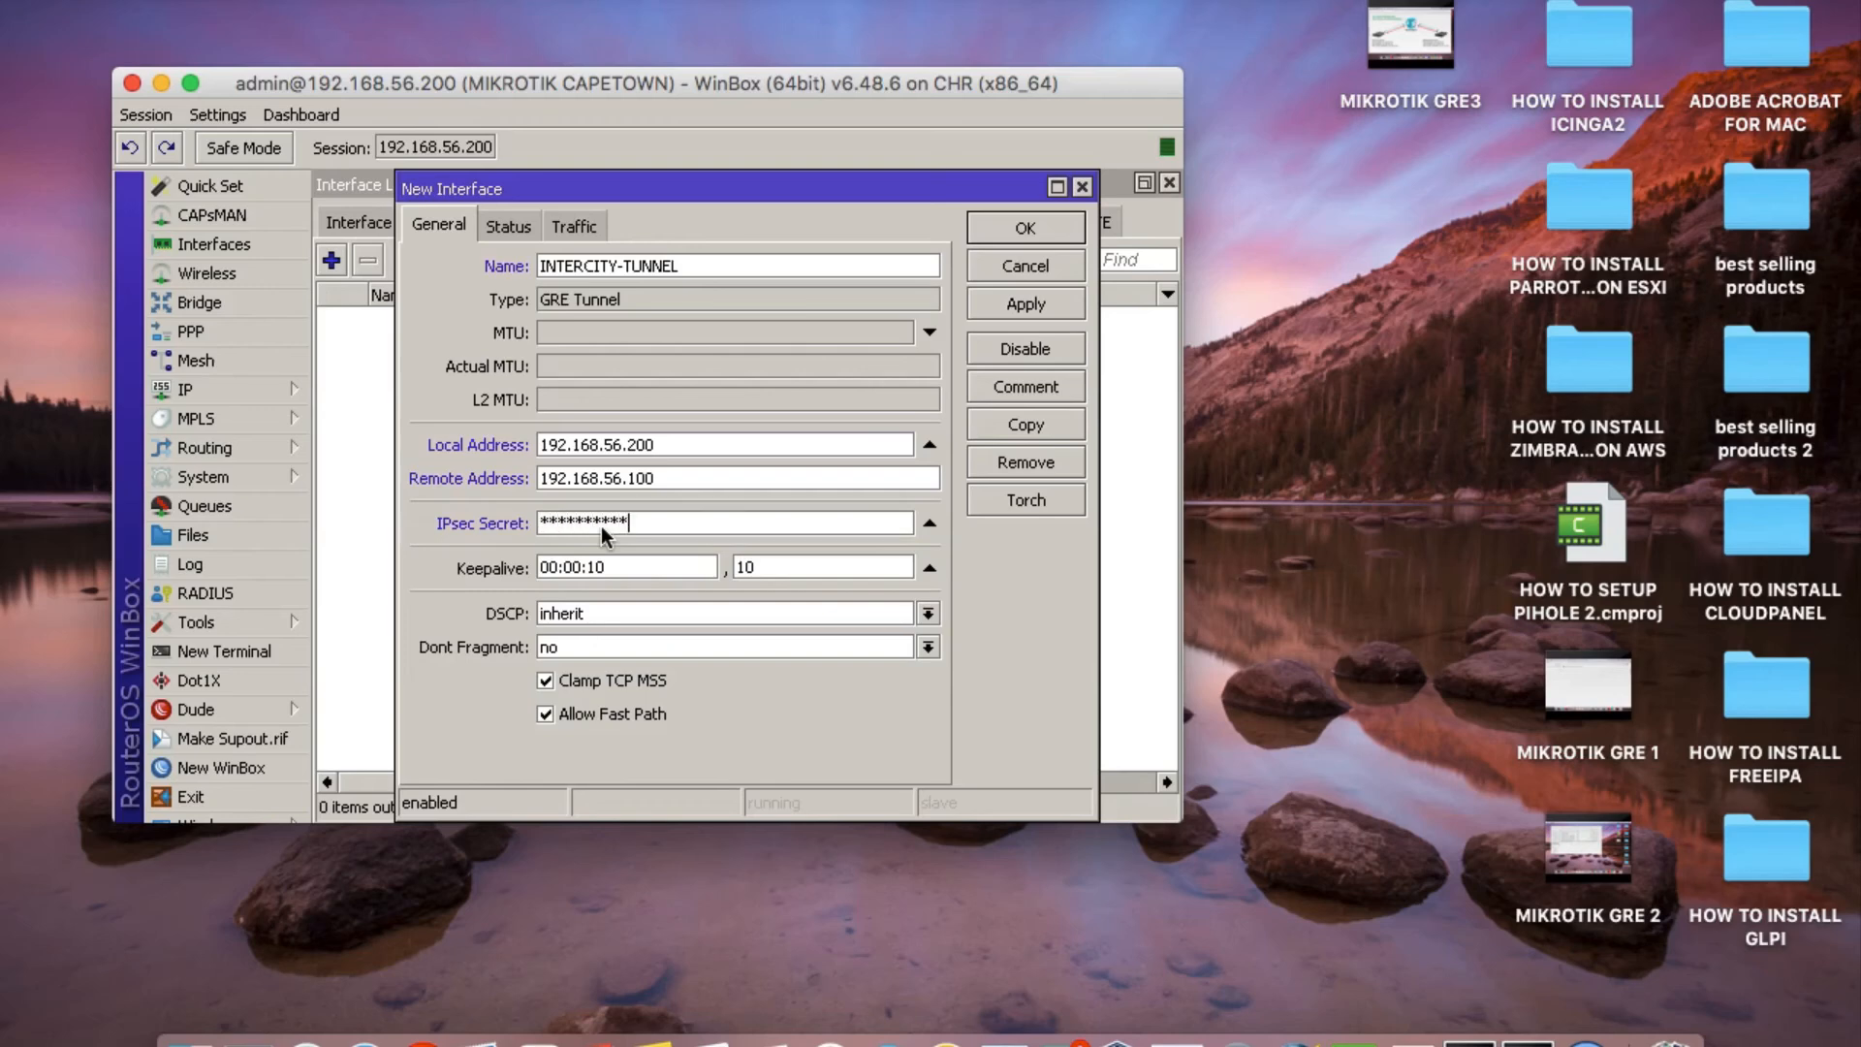
text(**)
click(574, 714)
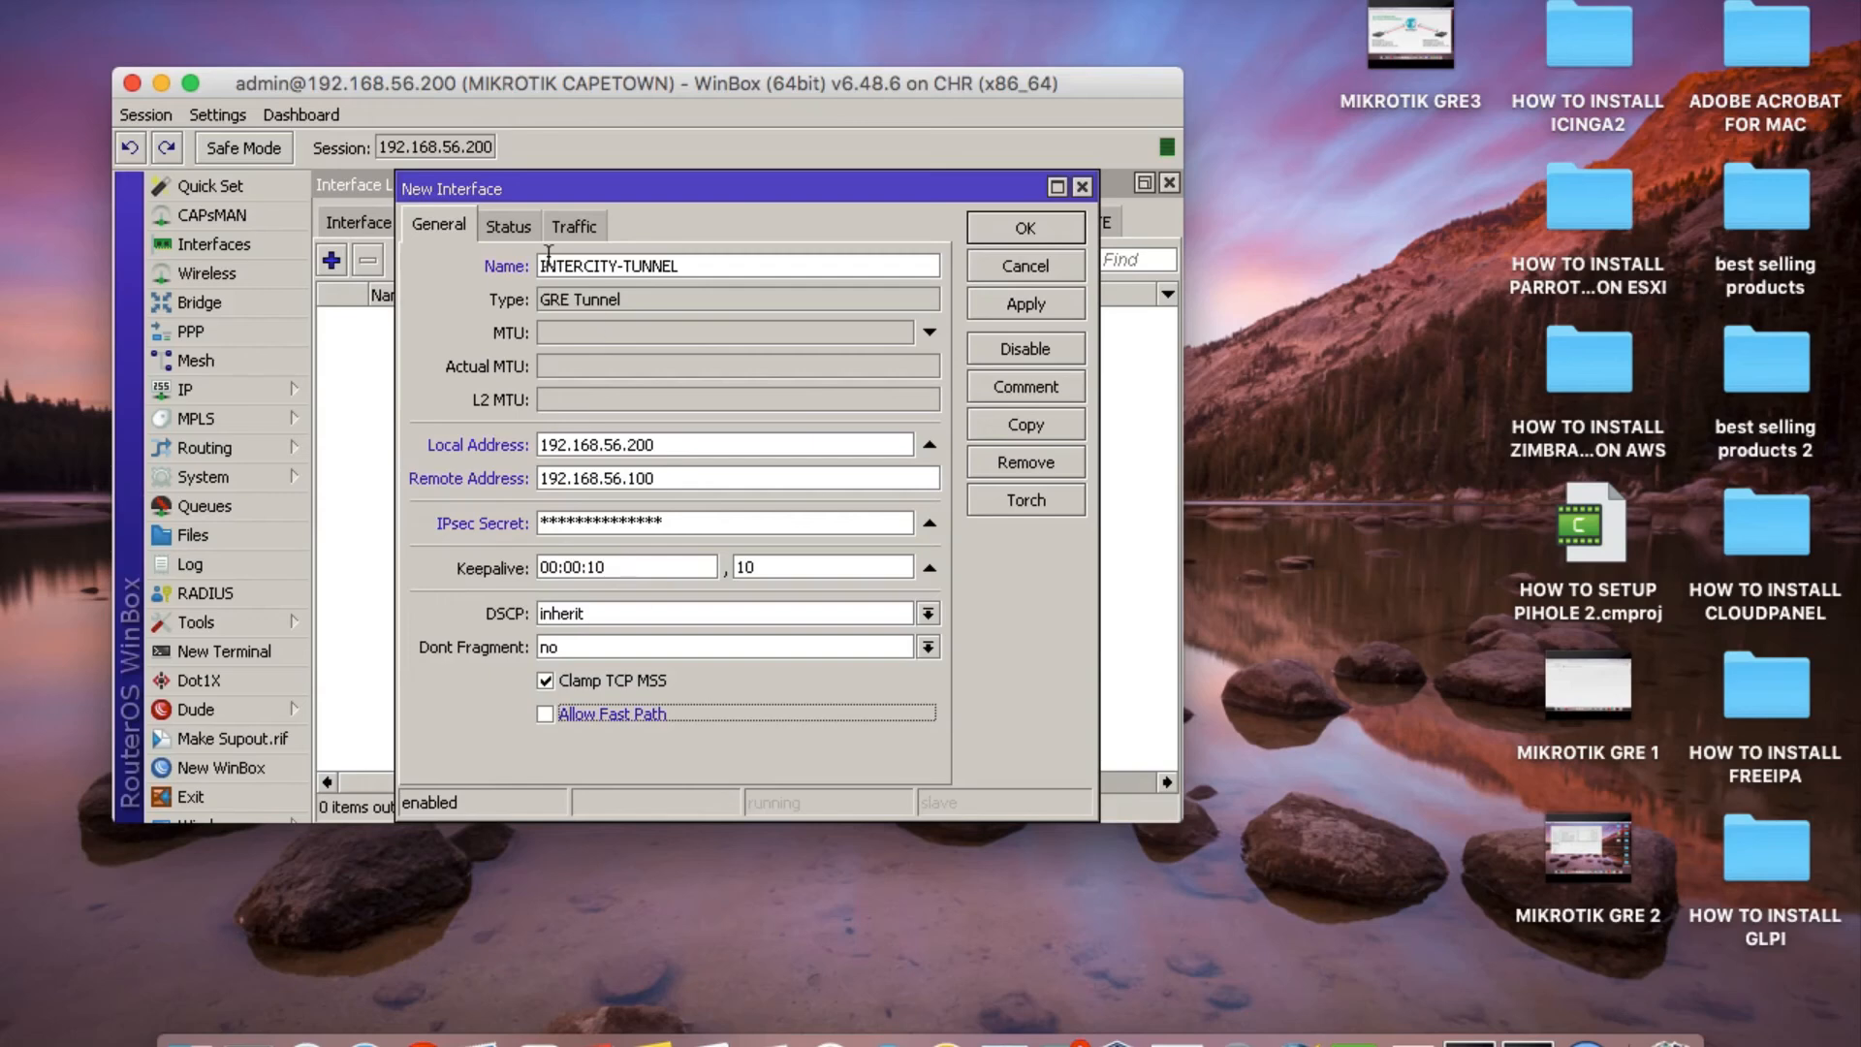
click(1044, 309)
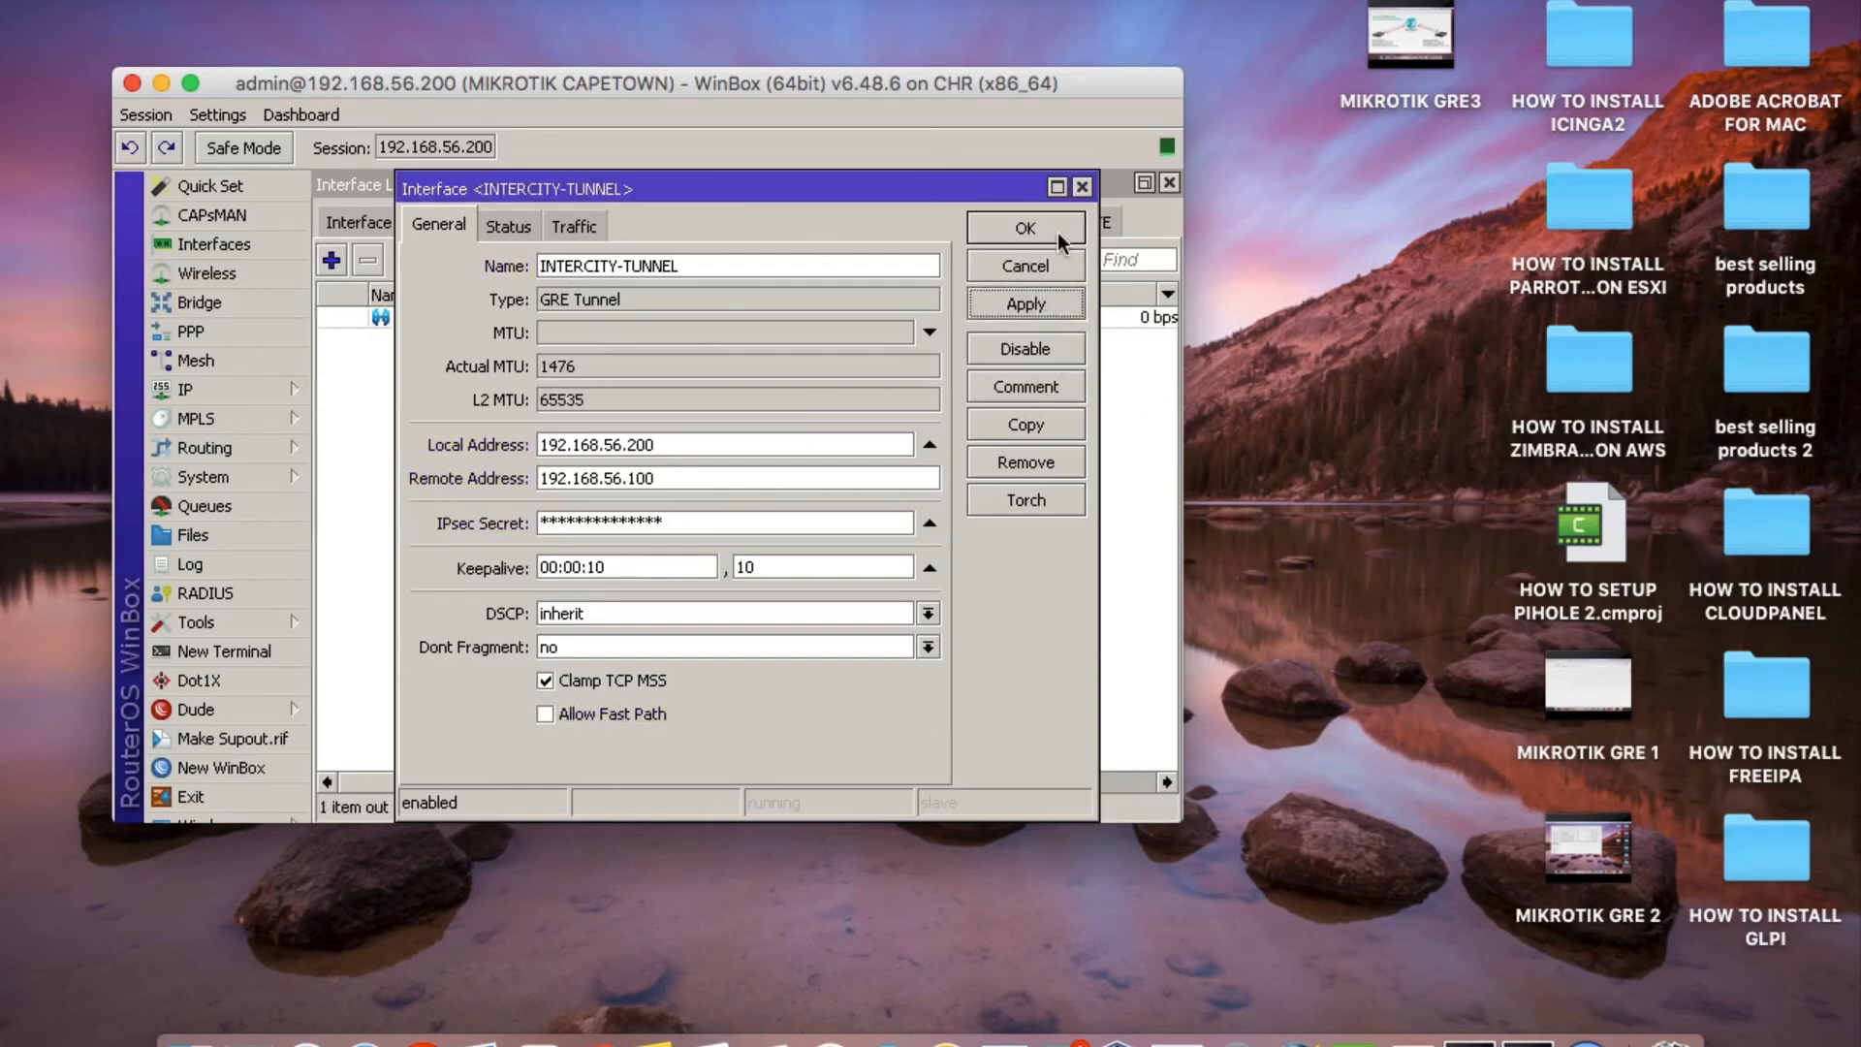
click(1025, 231)
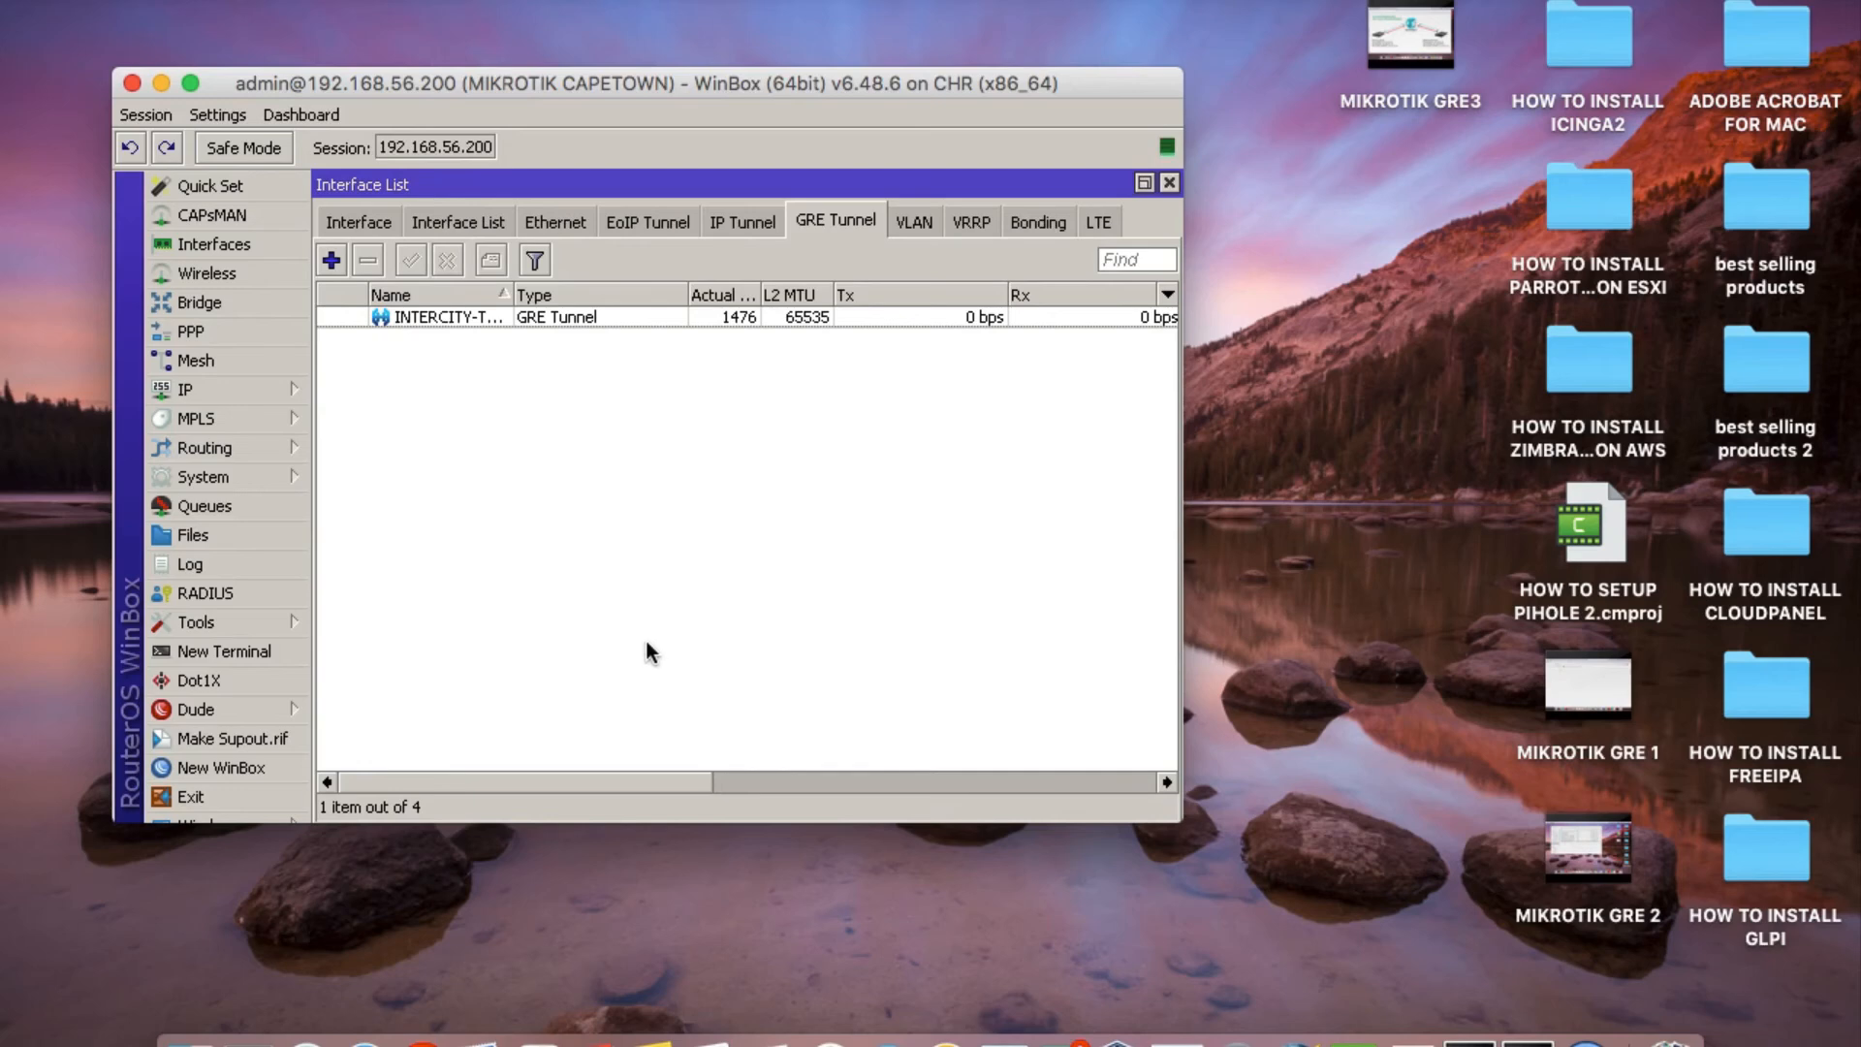
Review the INTERCITY-TUNNEL interface and the router's IPsec settings, and close the interface list.
double_click(688, 312)
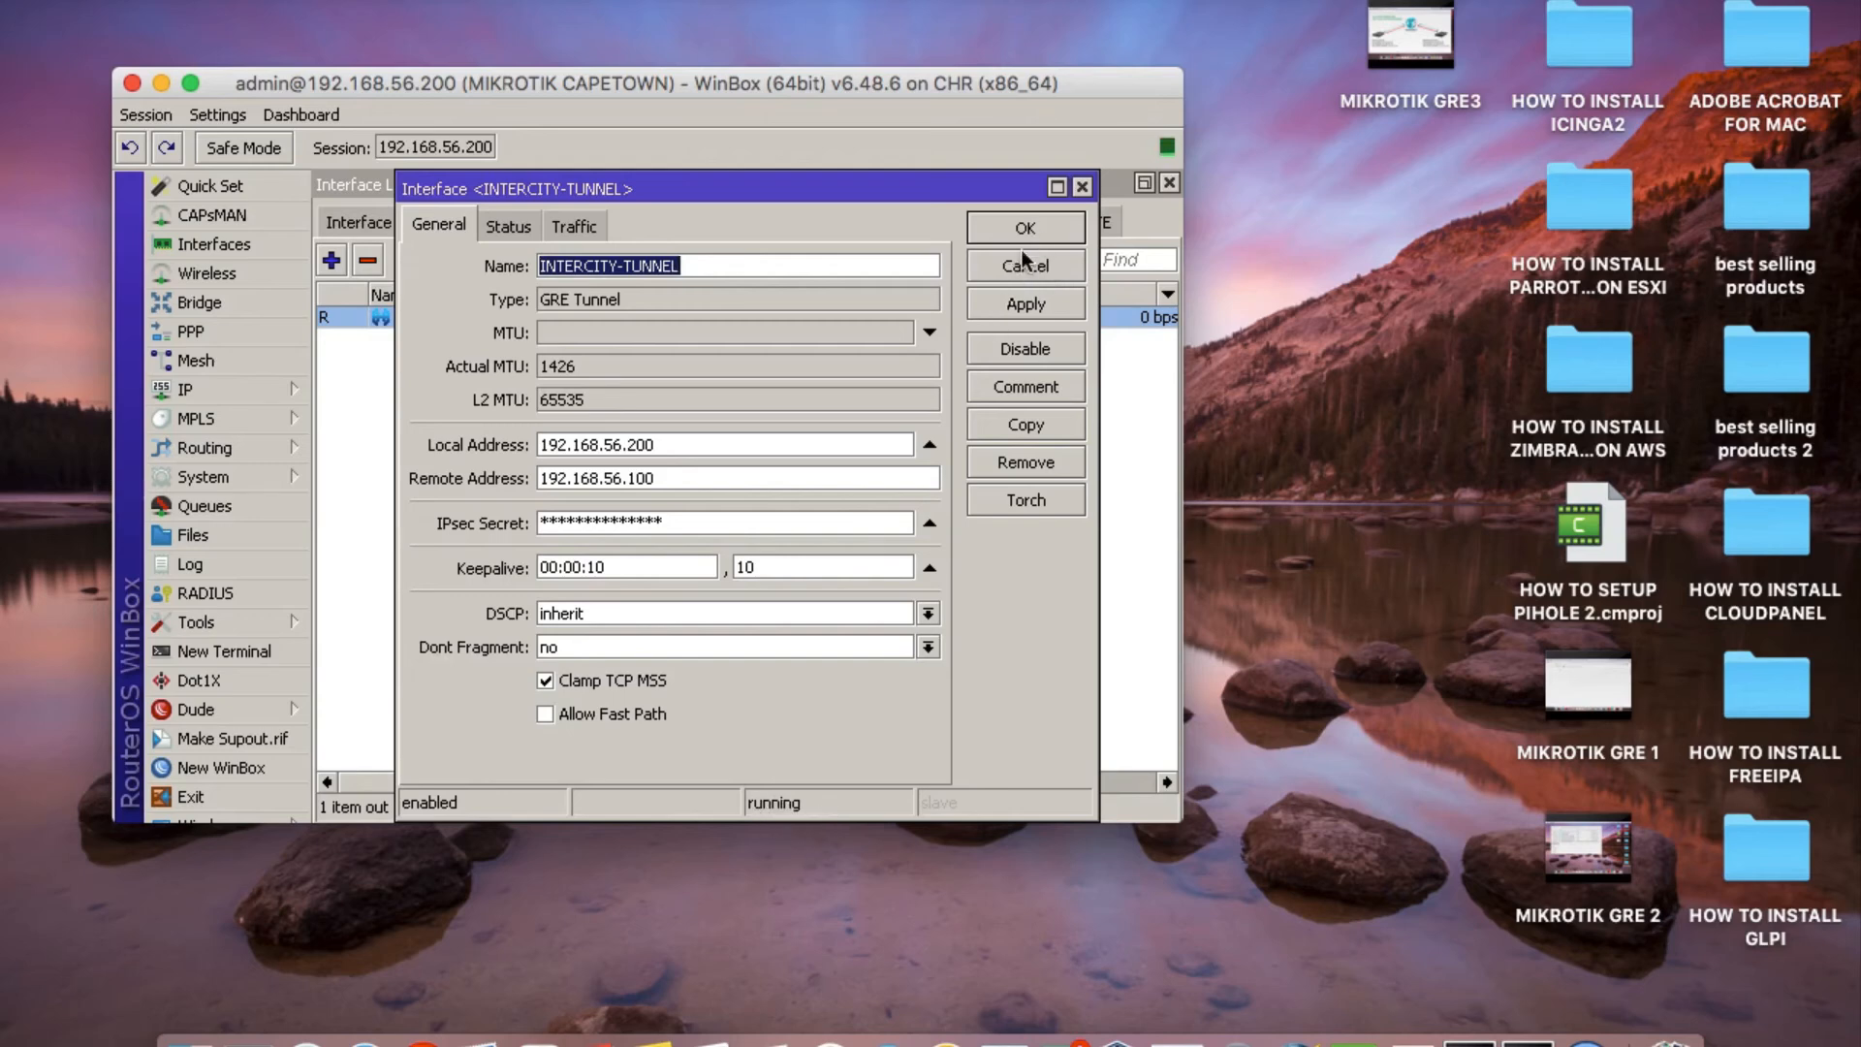
click(1025, 262)
click(211, 391)
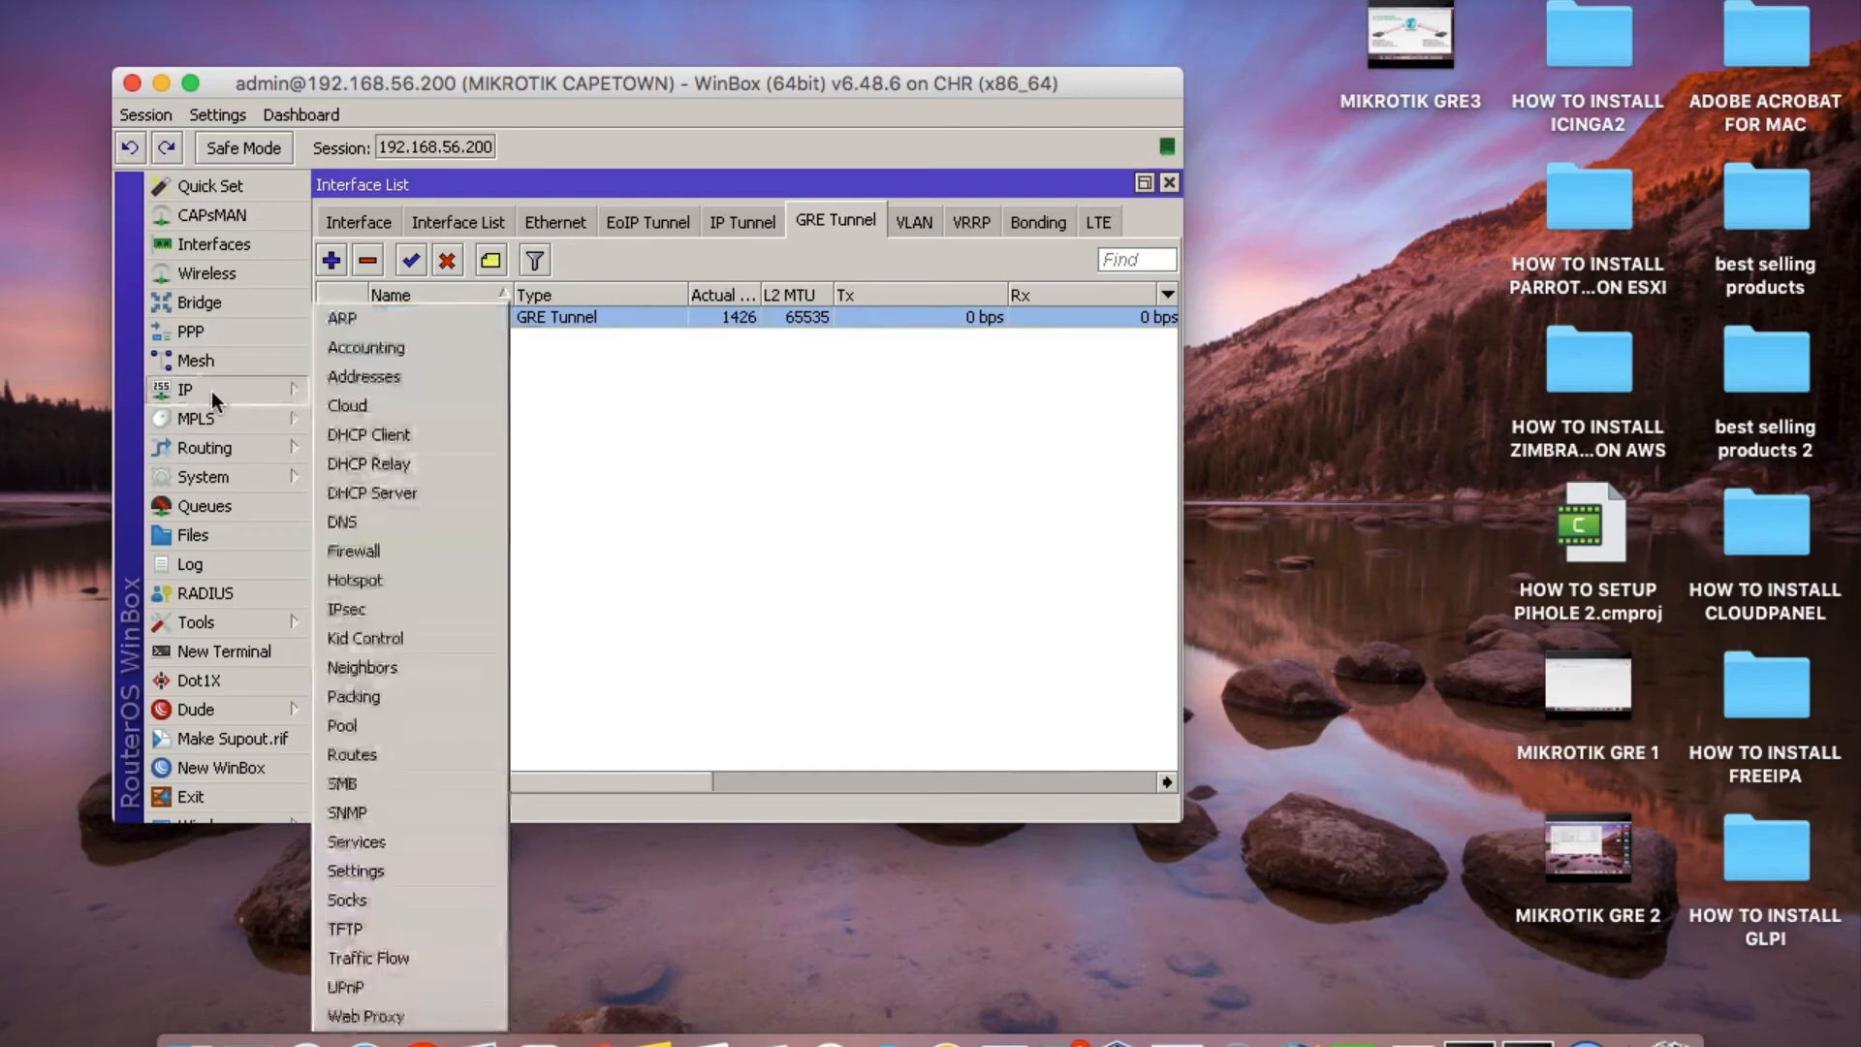
click(380, 607)
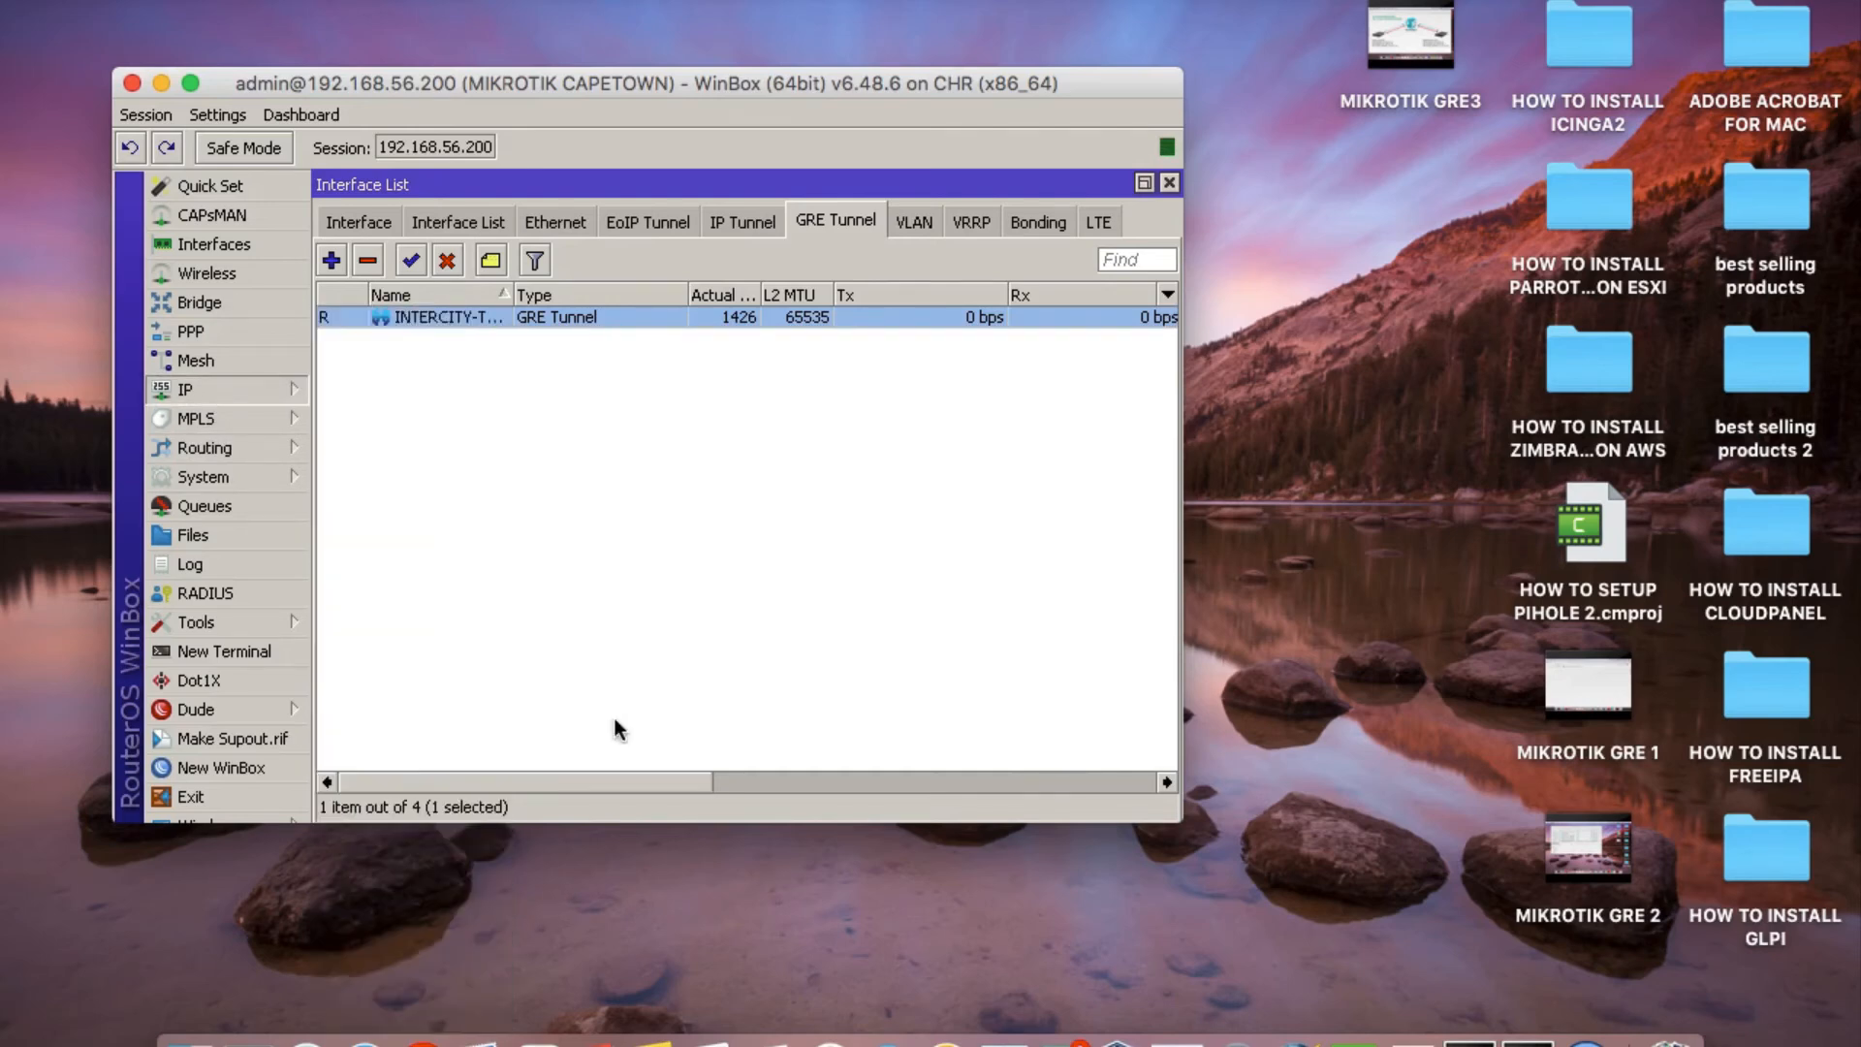
click(1166, 240)
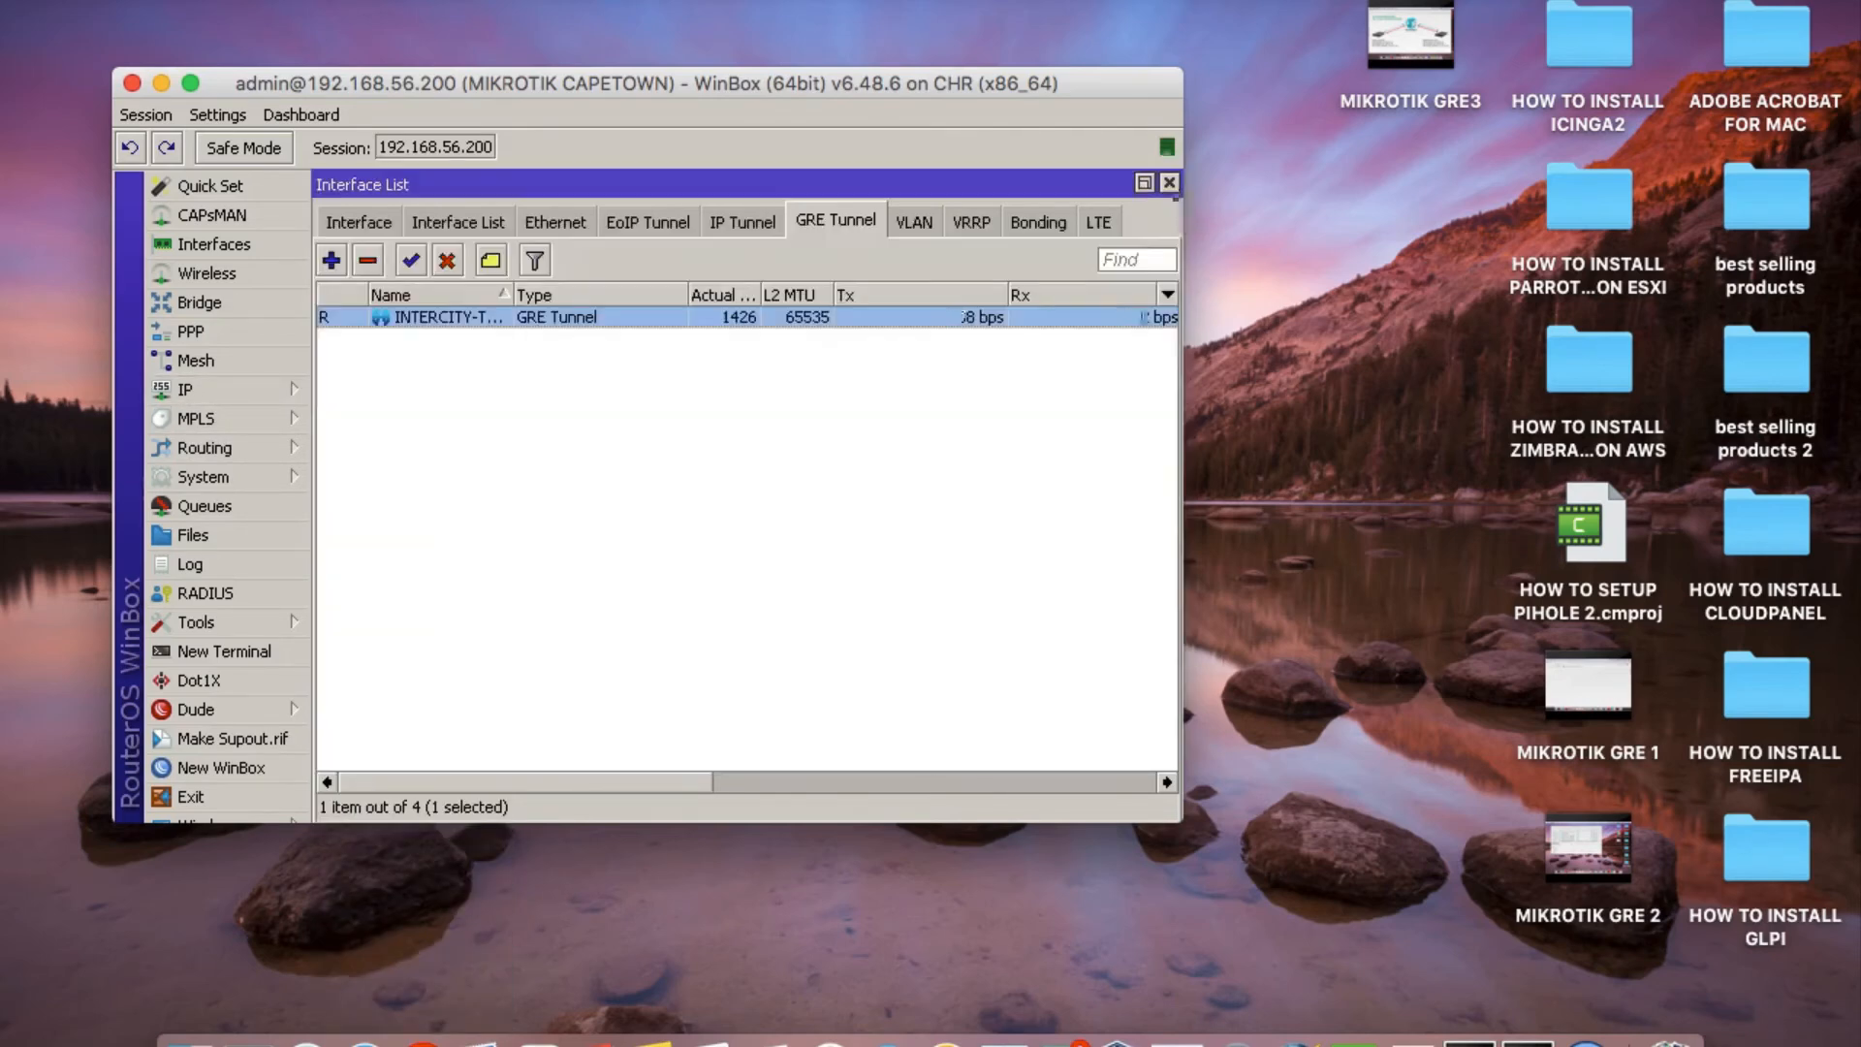
click(1169, 183)
Start a new IP address entry, close the address list and enlarge the entry form.
click(206, 398)
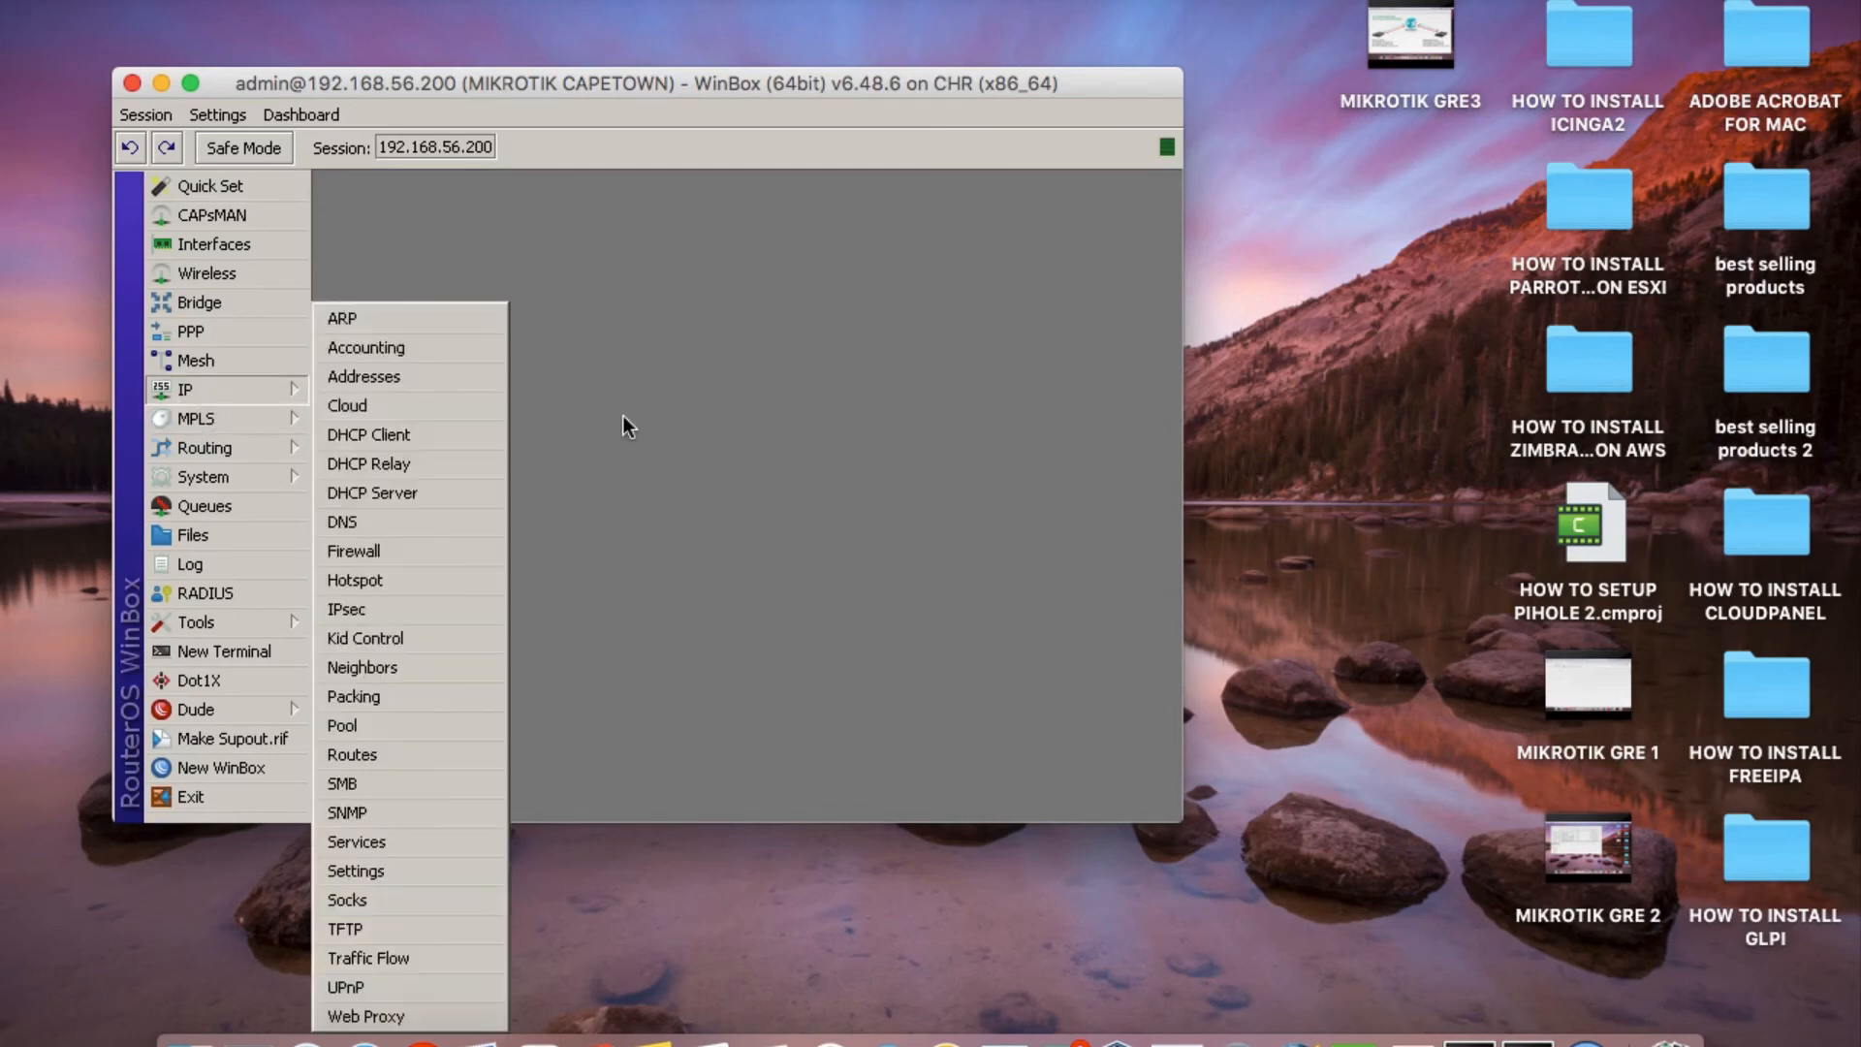
click(416, 378)
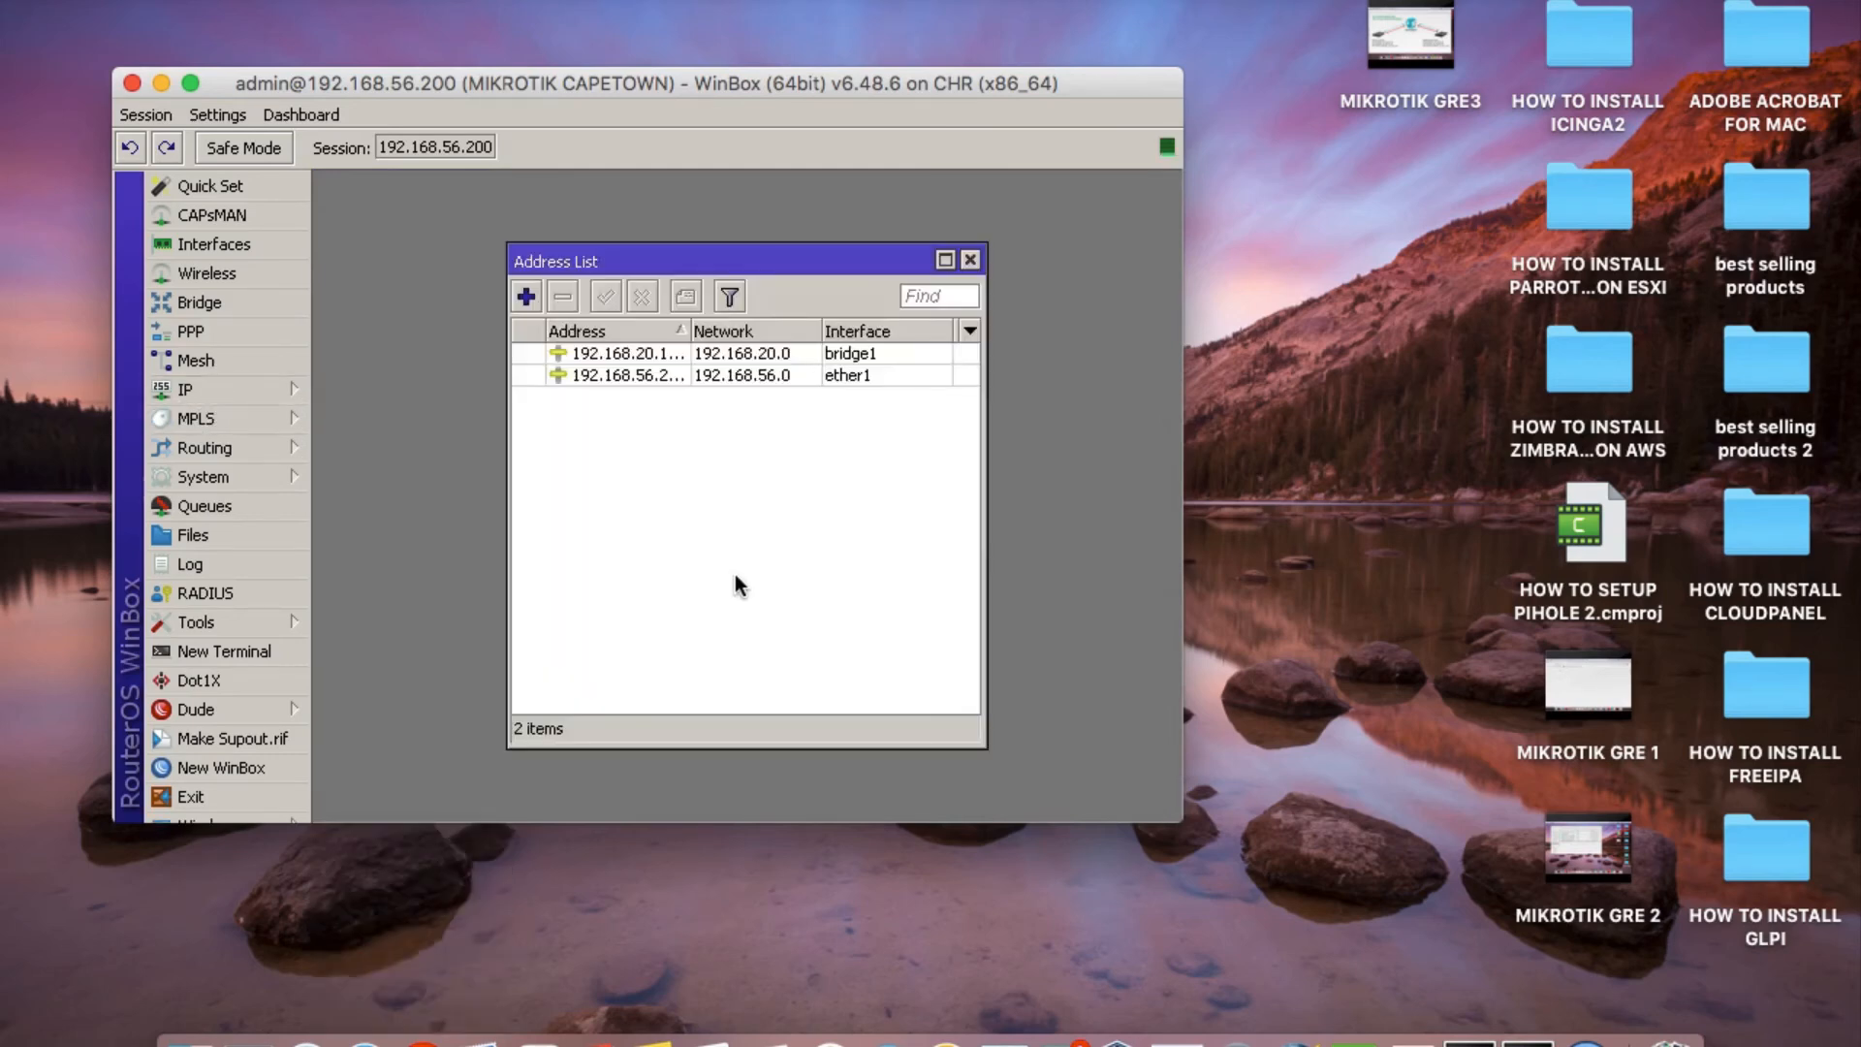
click(531, 297)
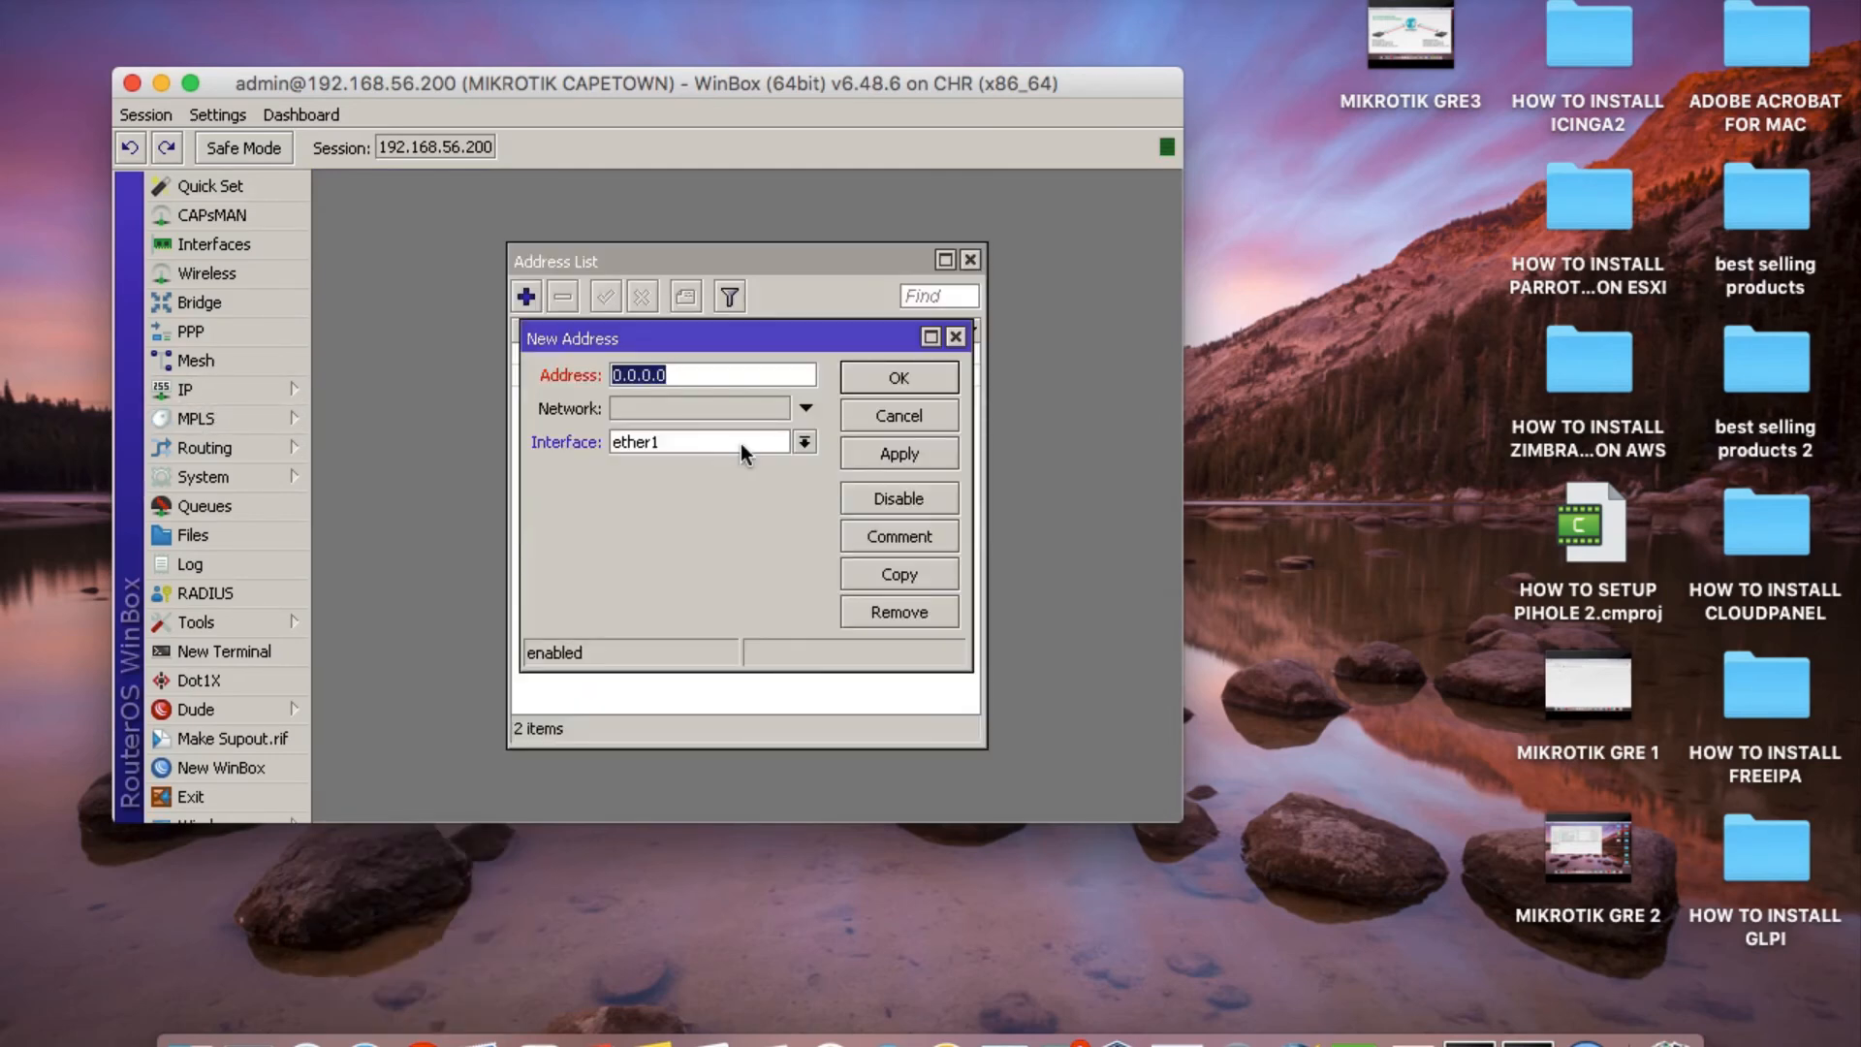
click(945, 262)
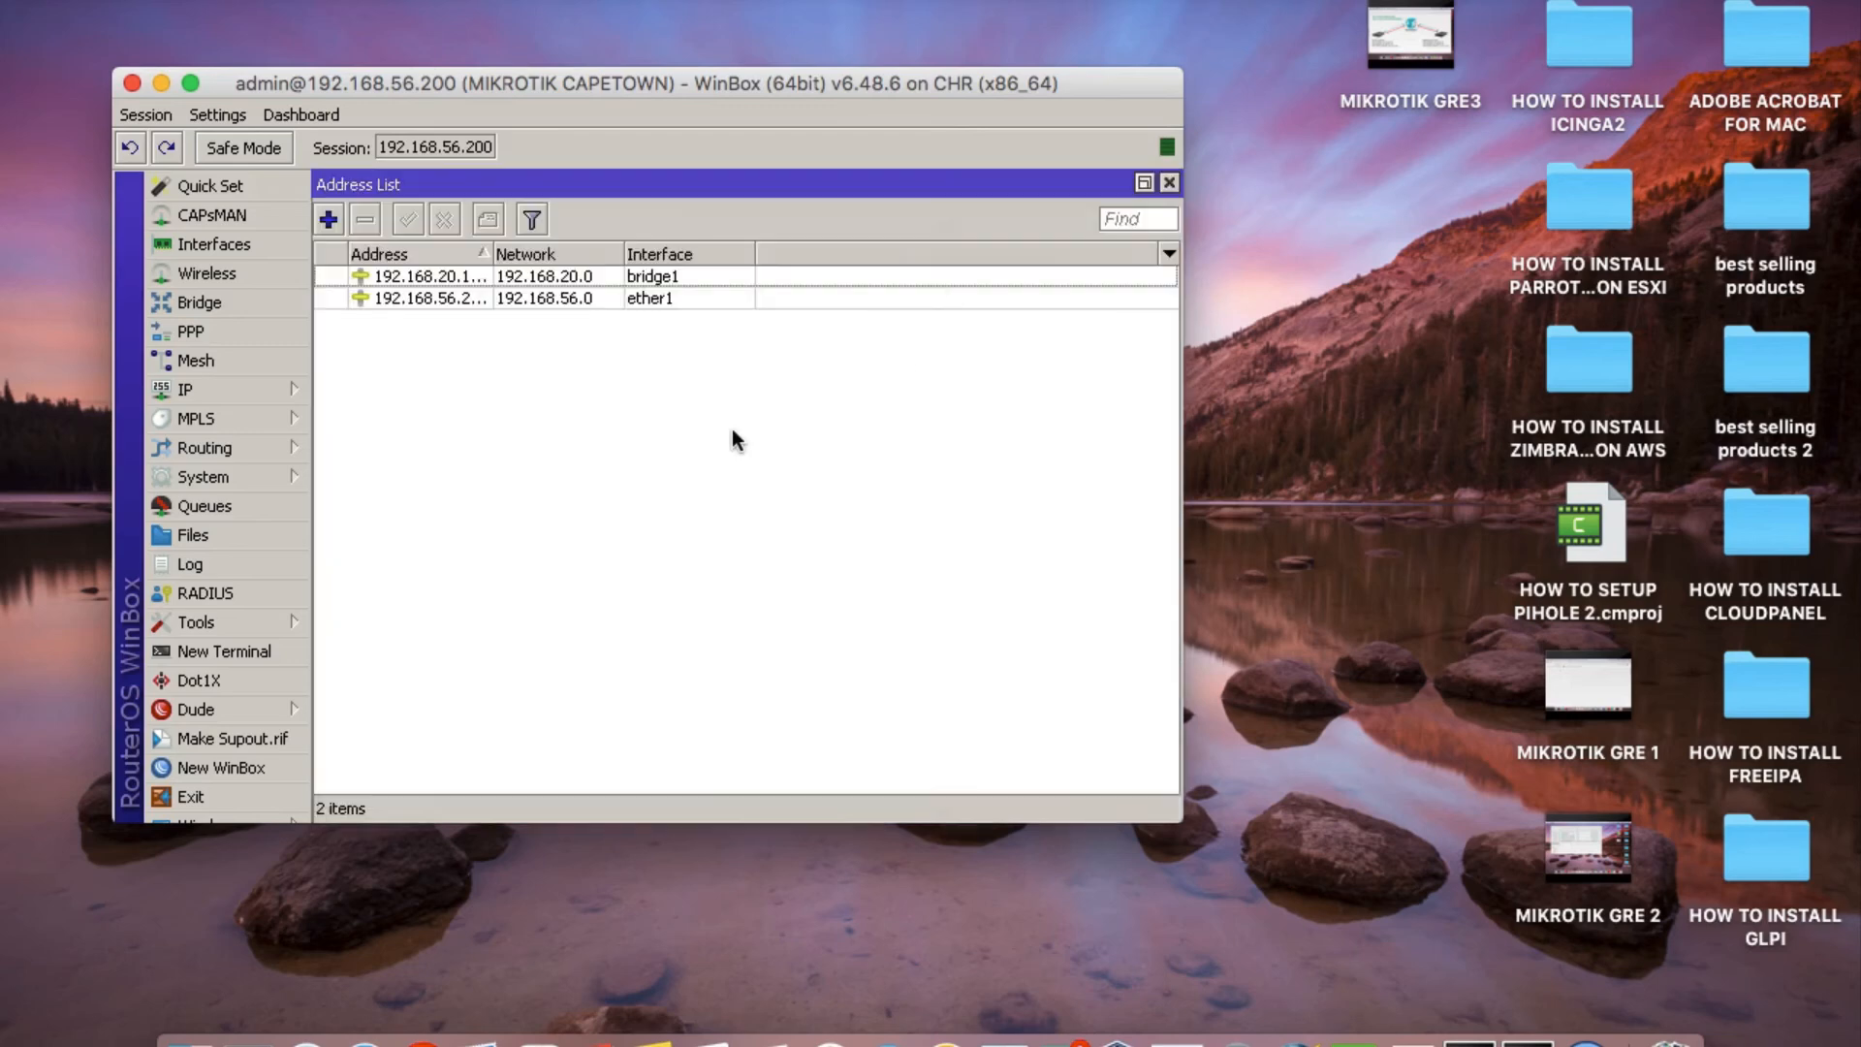
click(1170, 184)
click(938, 329)
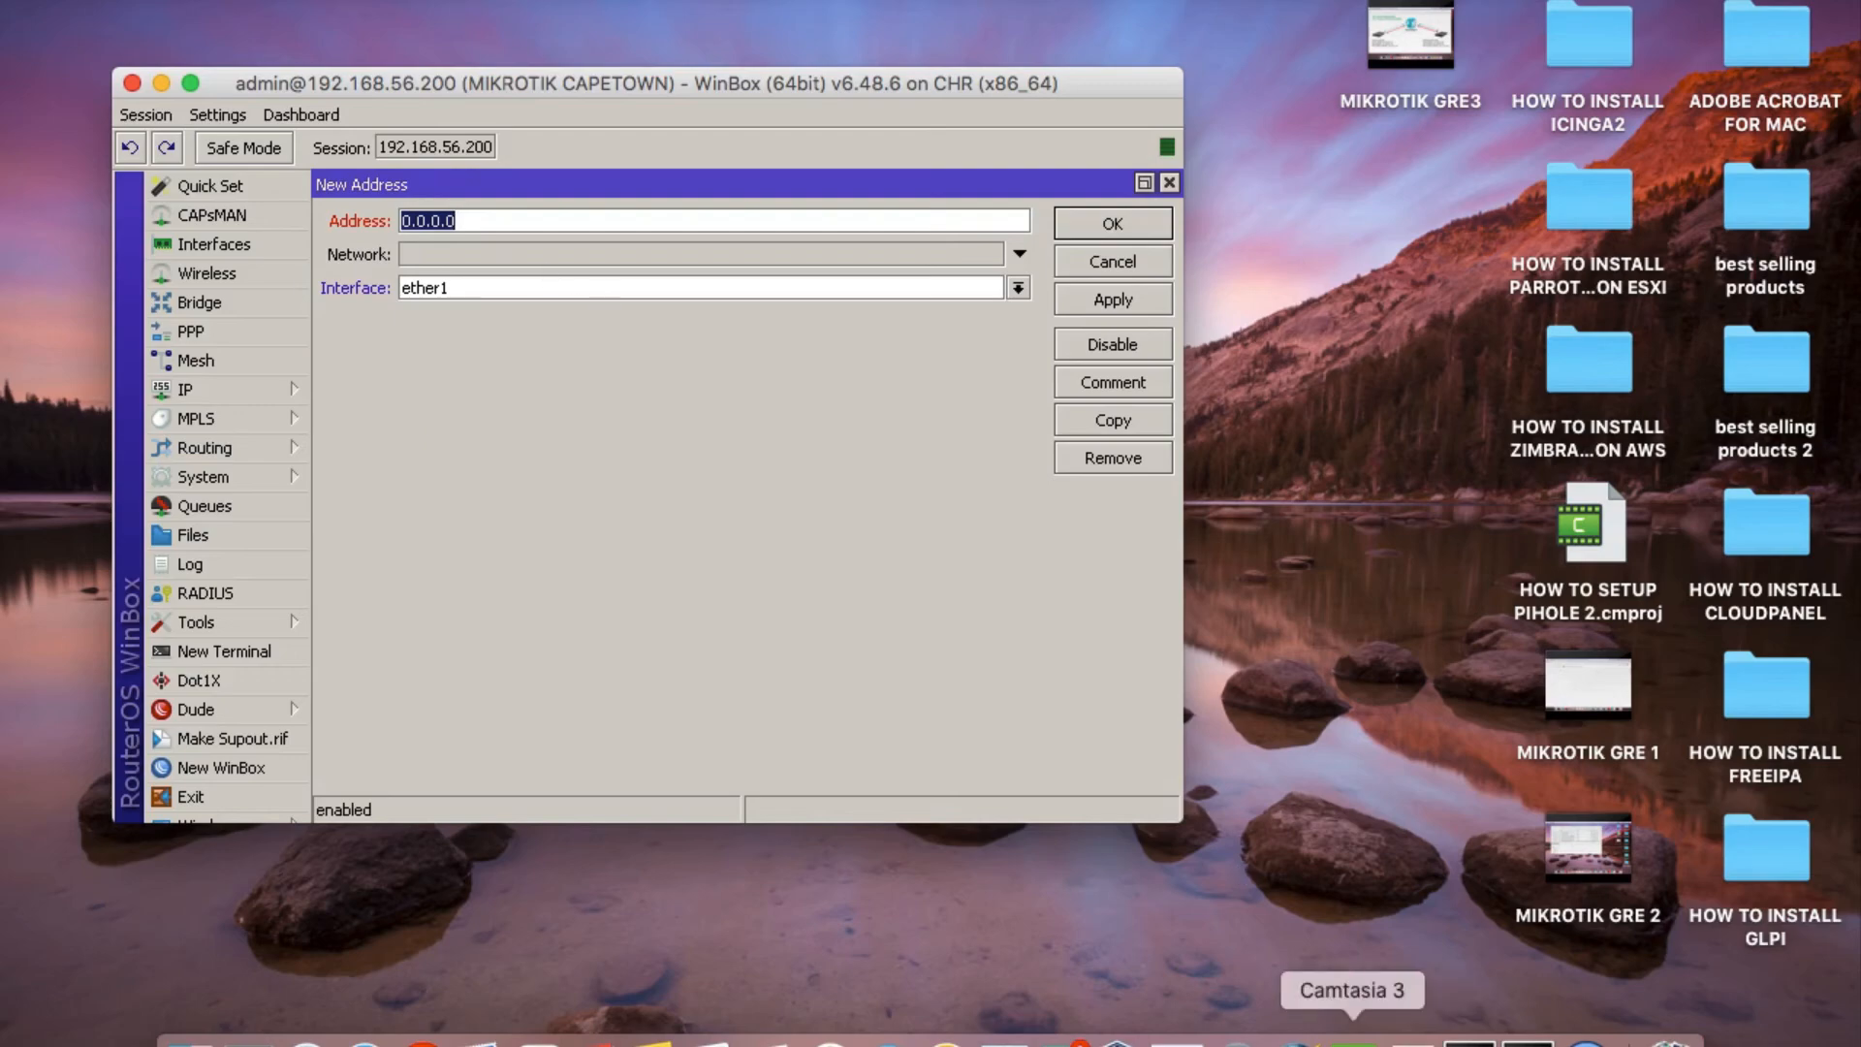
Consult the network diagram for the Cape Town tunnel address, minimise it, and enter 172.16.16.2/30 as the new address.
click(1412, 1042)
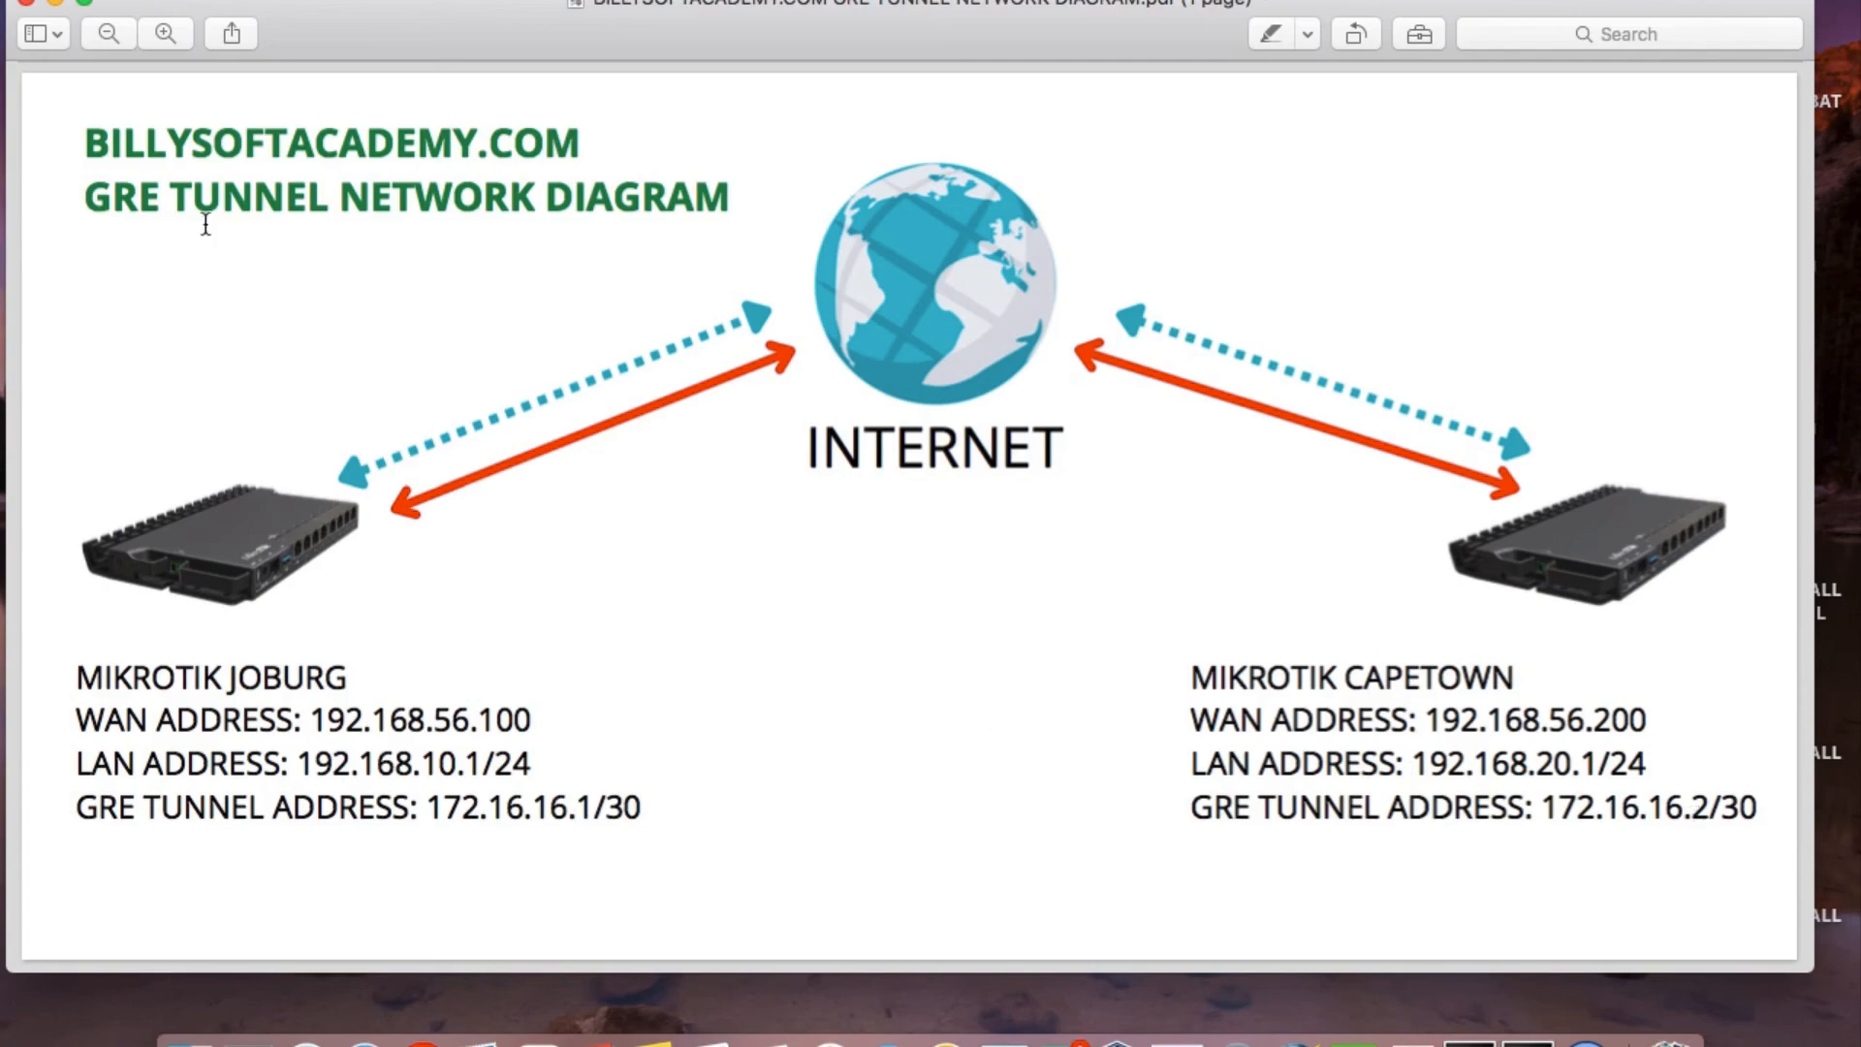
click(55, 4)
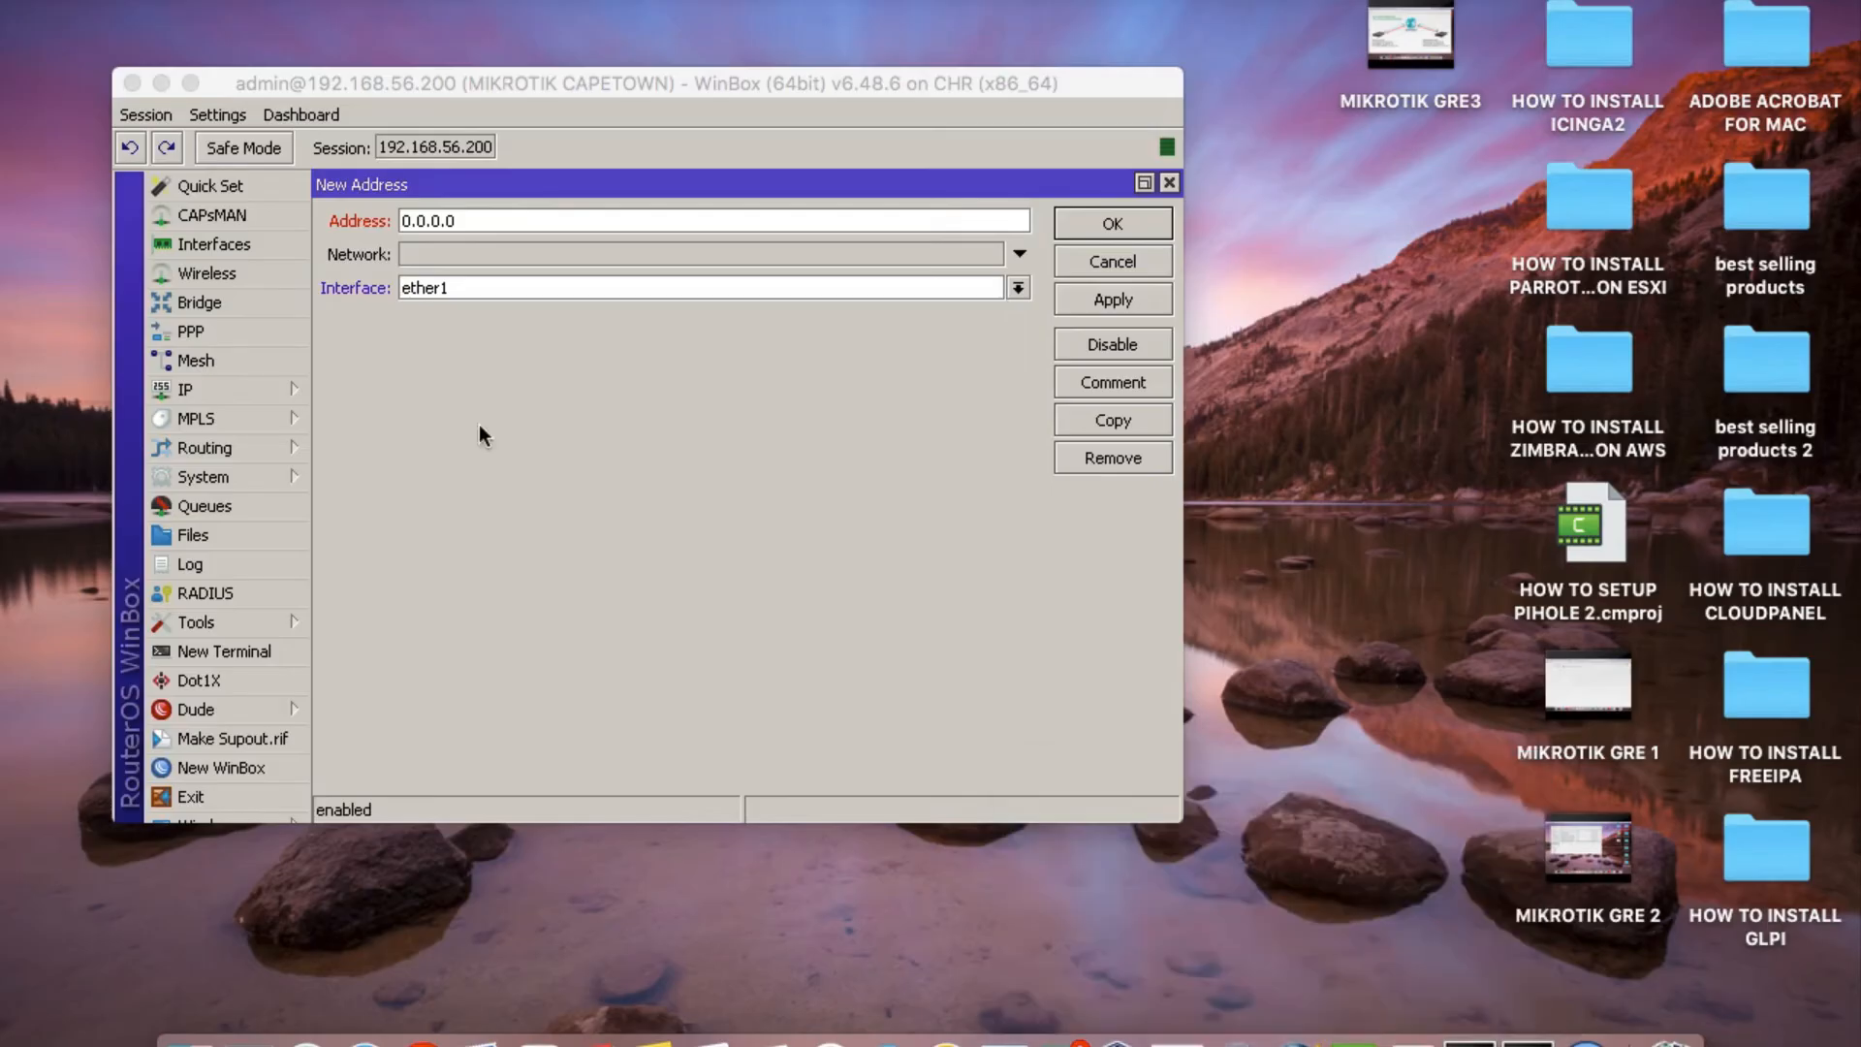
click(446, 222)
double_click(467, 219)
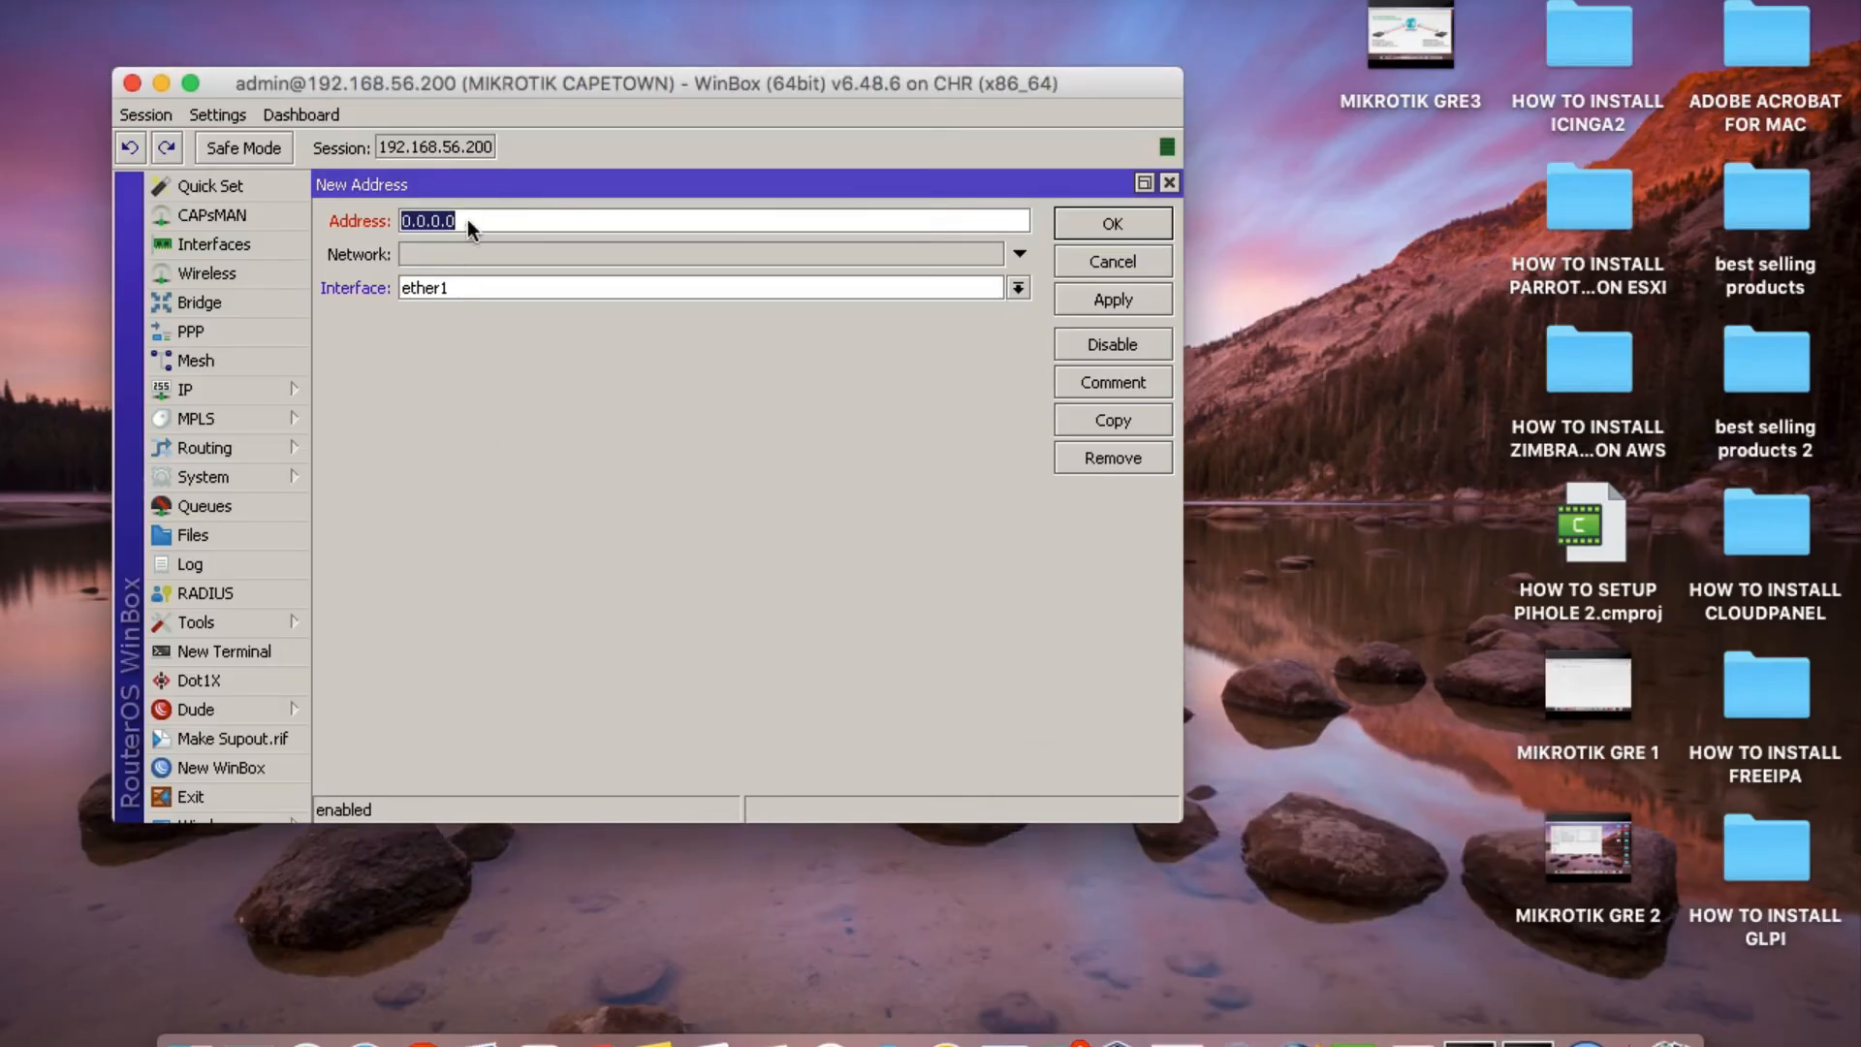
text(172.16.16.2/30)
Assign the new address to the INTERCITY-TUNNEL interface, and apply and save it.
click(468, 287)
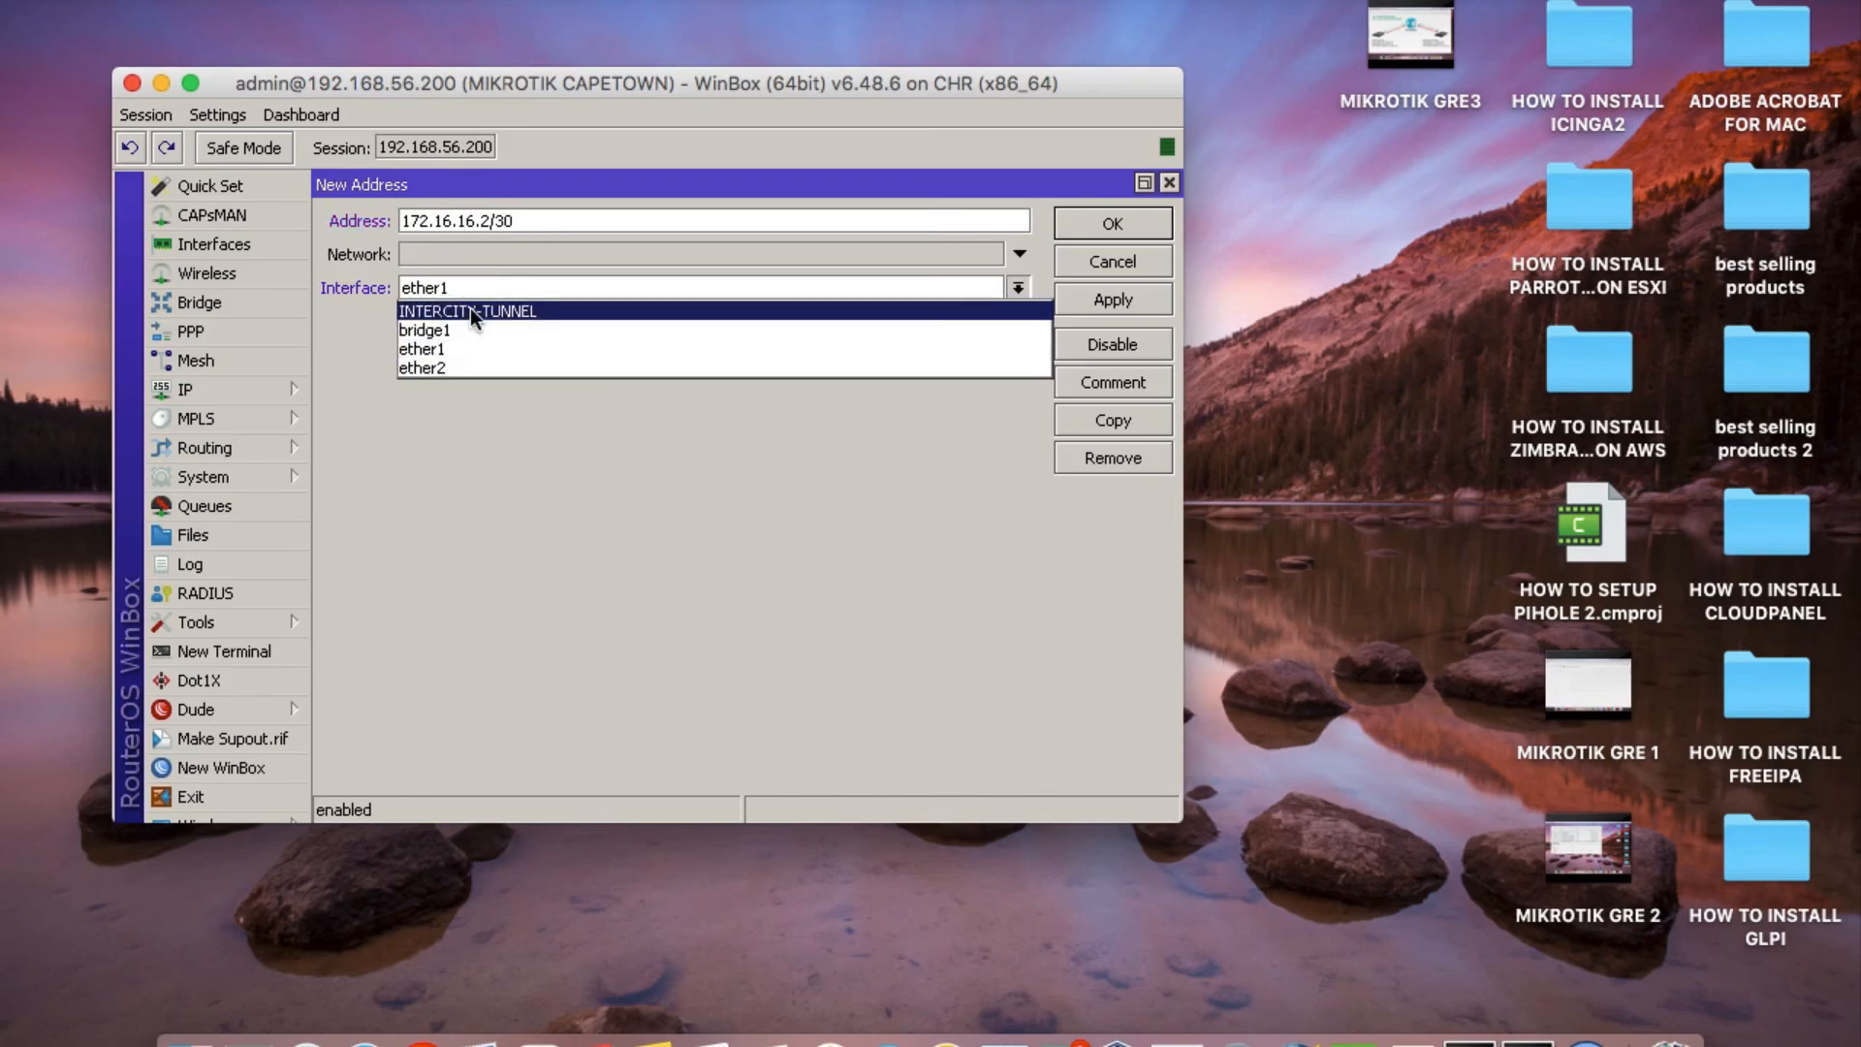
click(469, 306)
click(1078, 299)
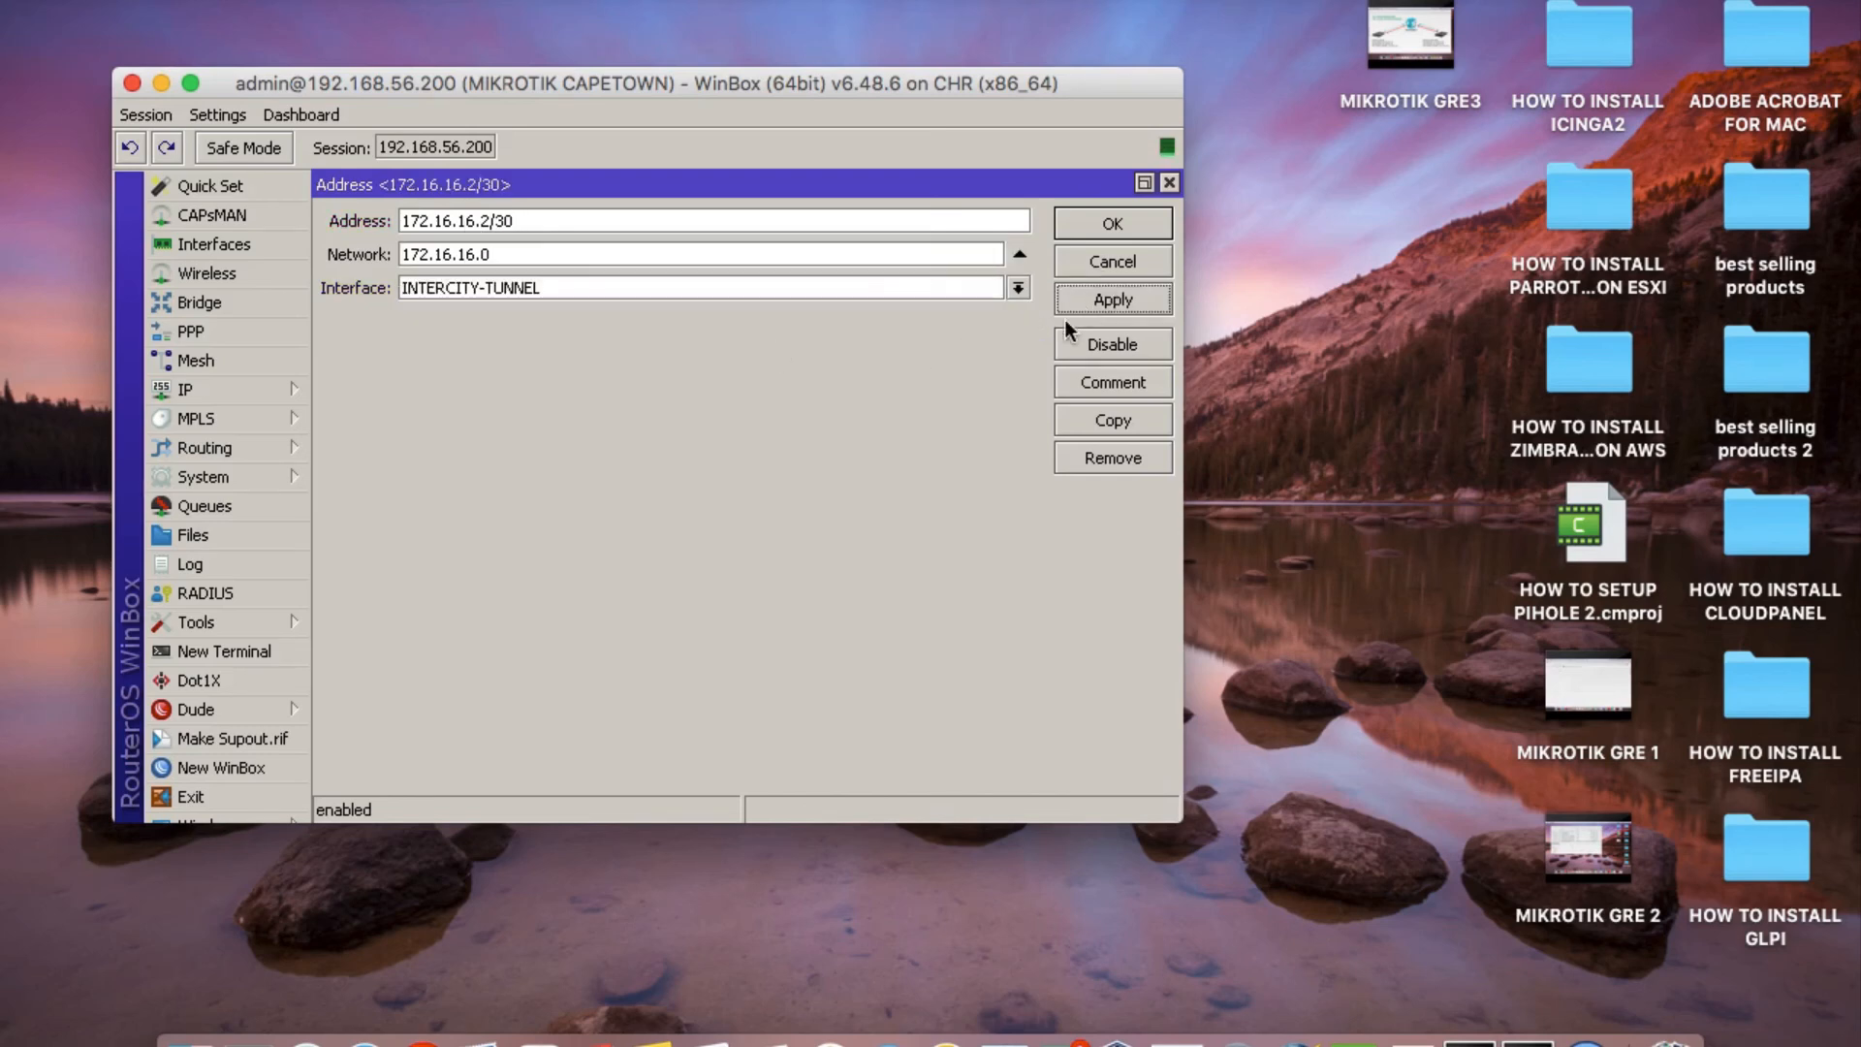
click(1115, 229)
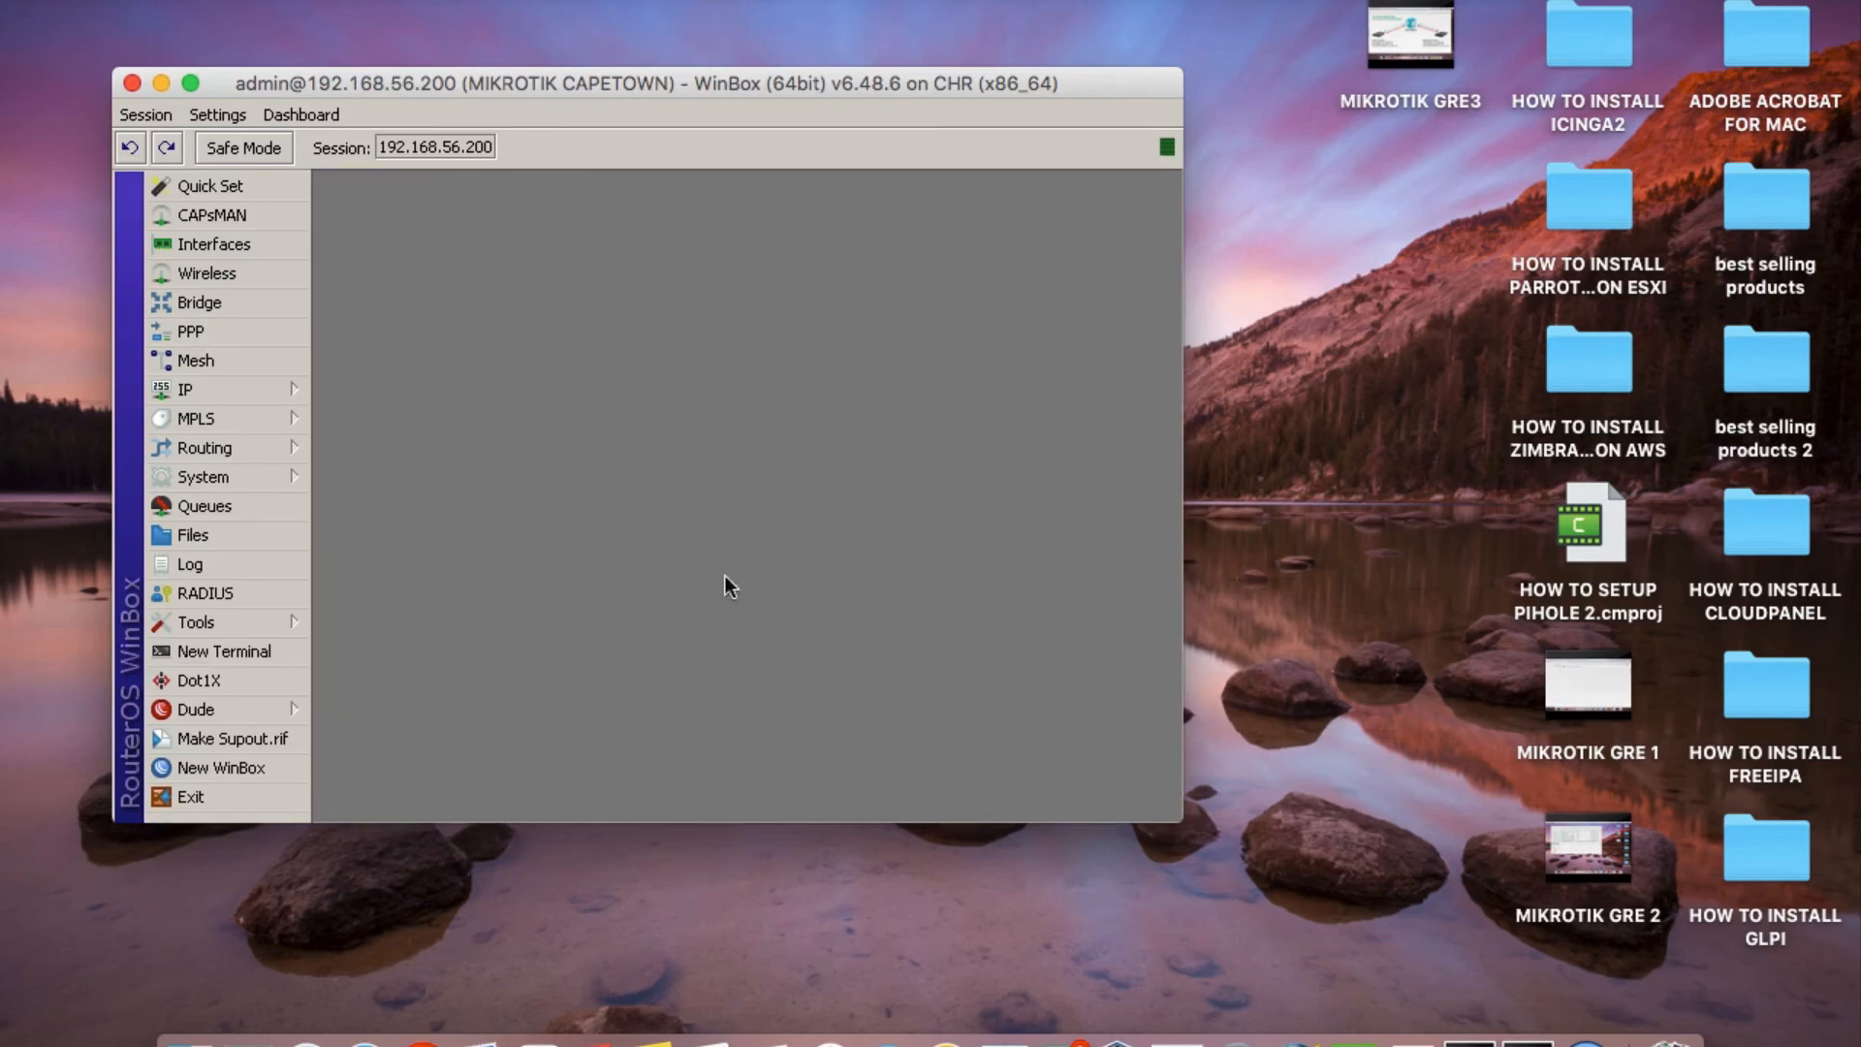
Create a new route from the IP route list with destination address 192.168.10.0/24, enlarging the list and route form.
click(231, 392)
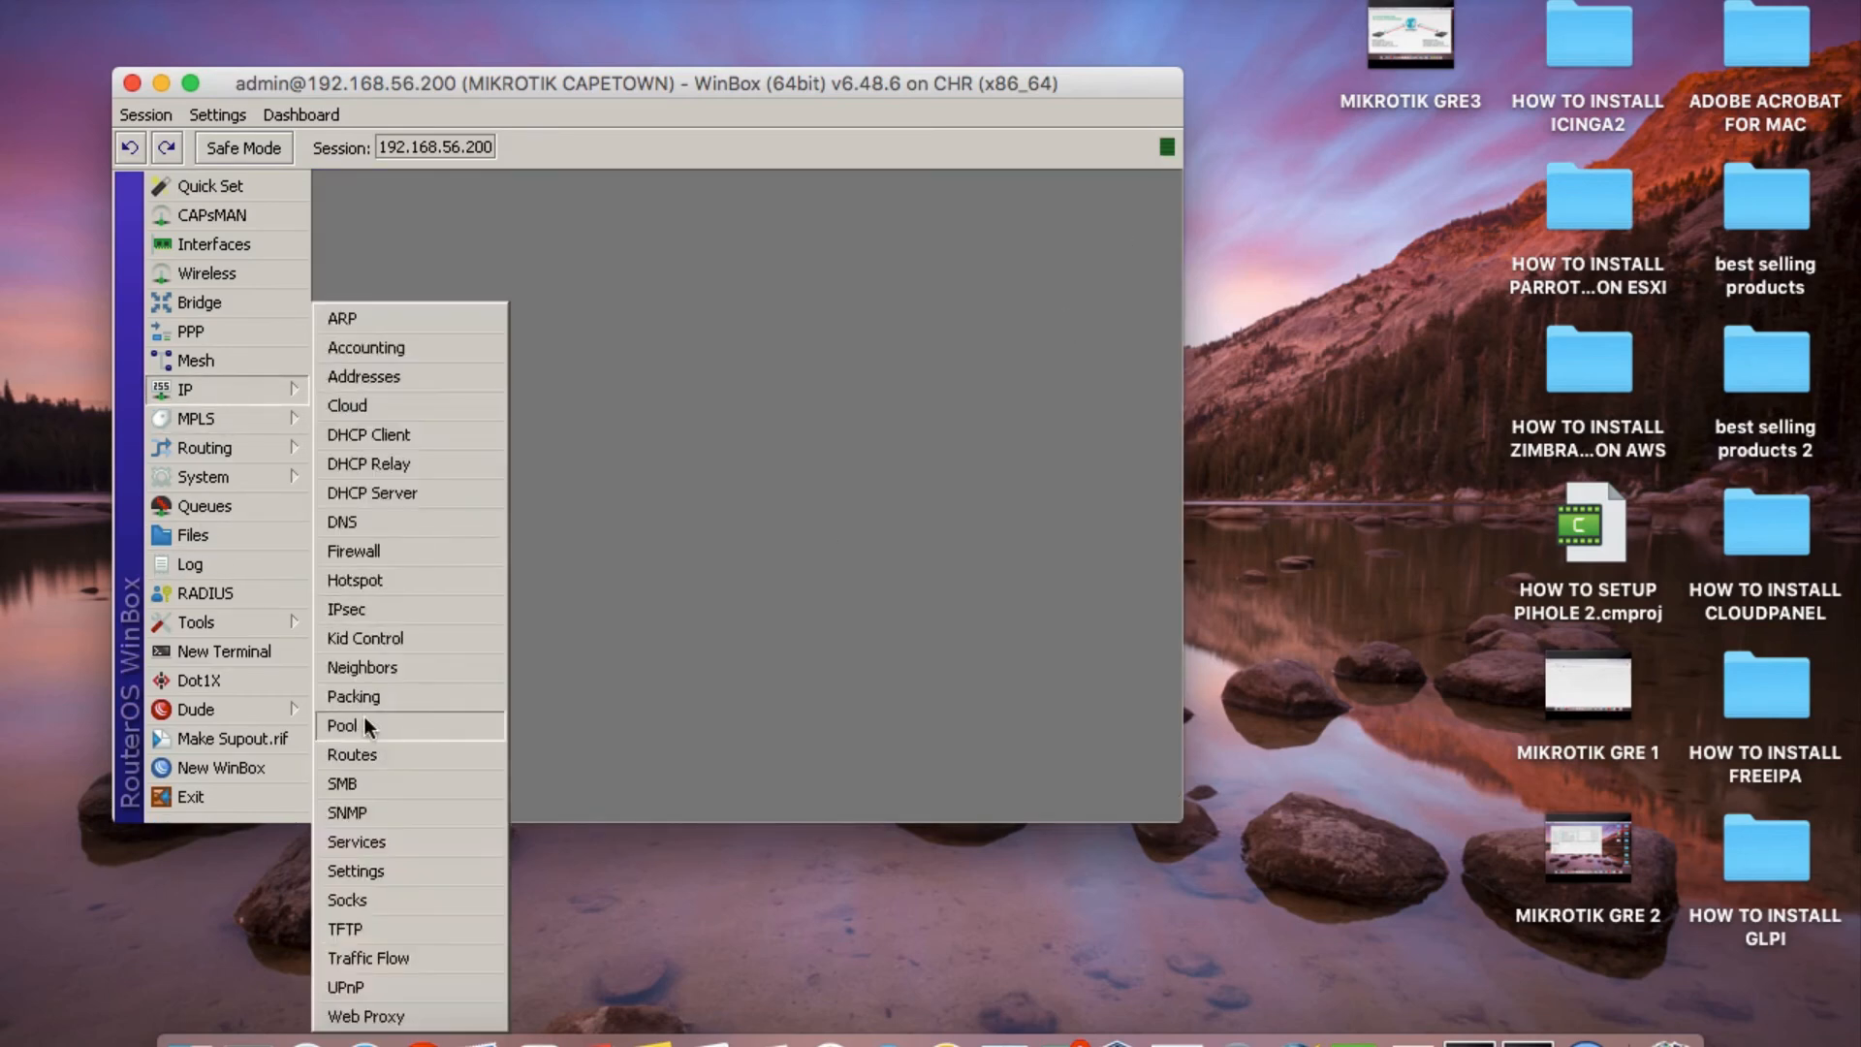
click(362, 754)
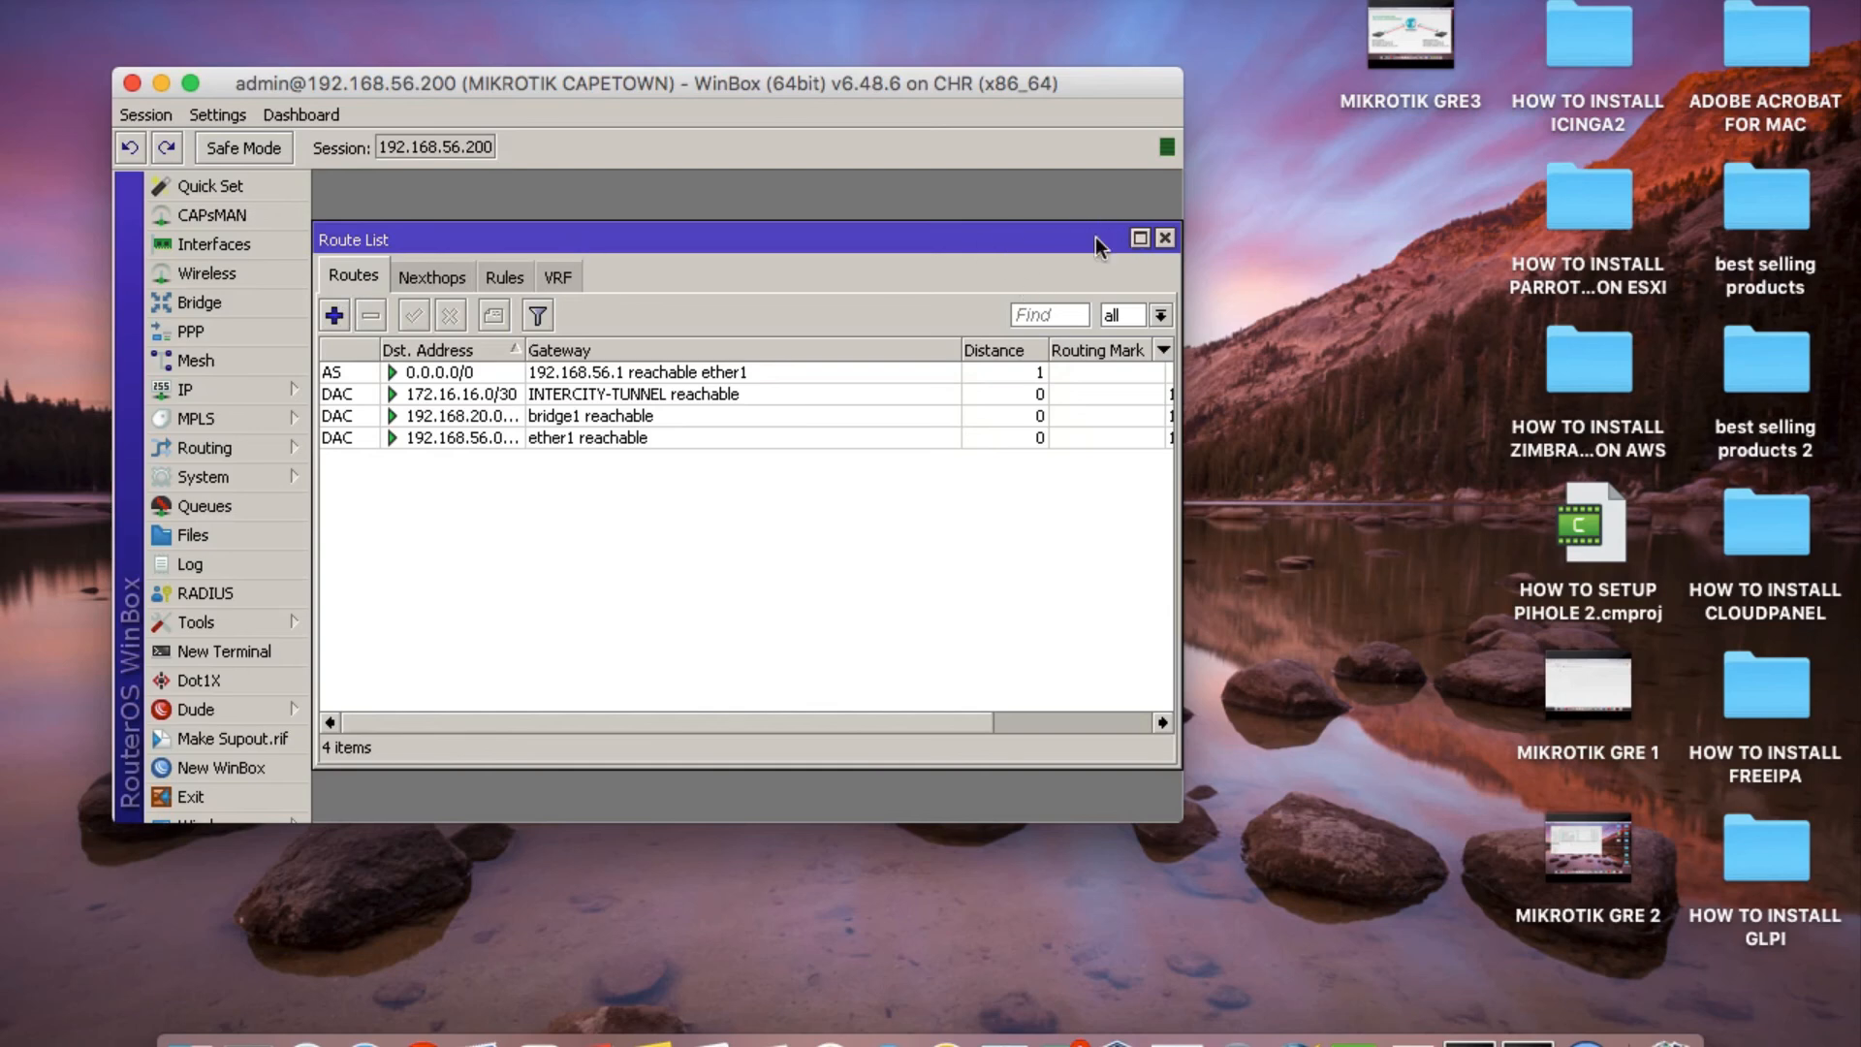
click(1140, 238)
click(334, 259)
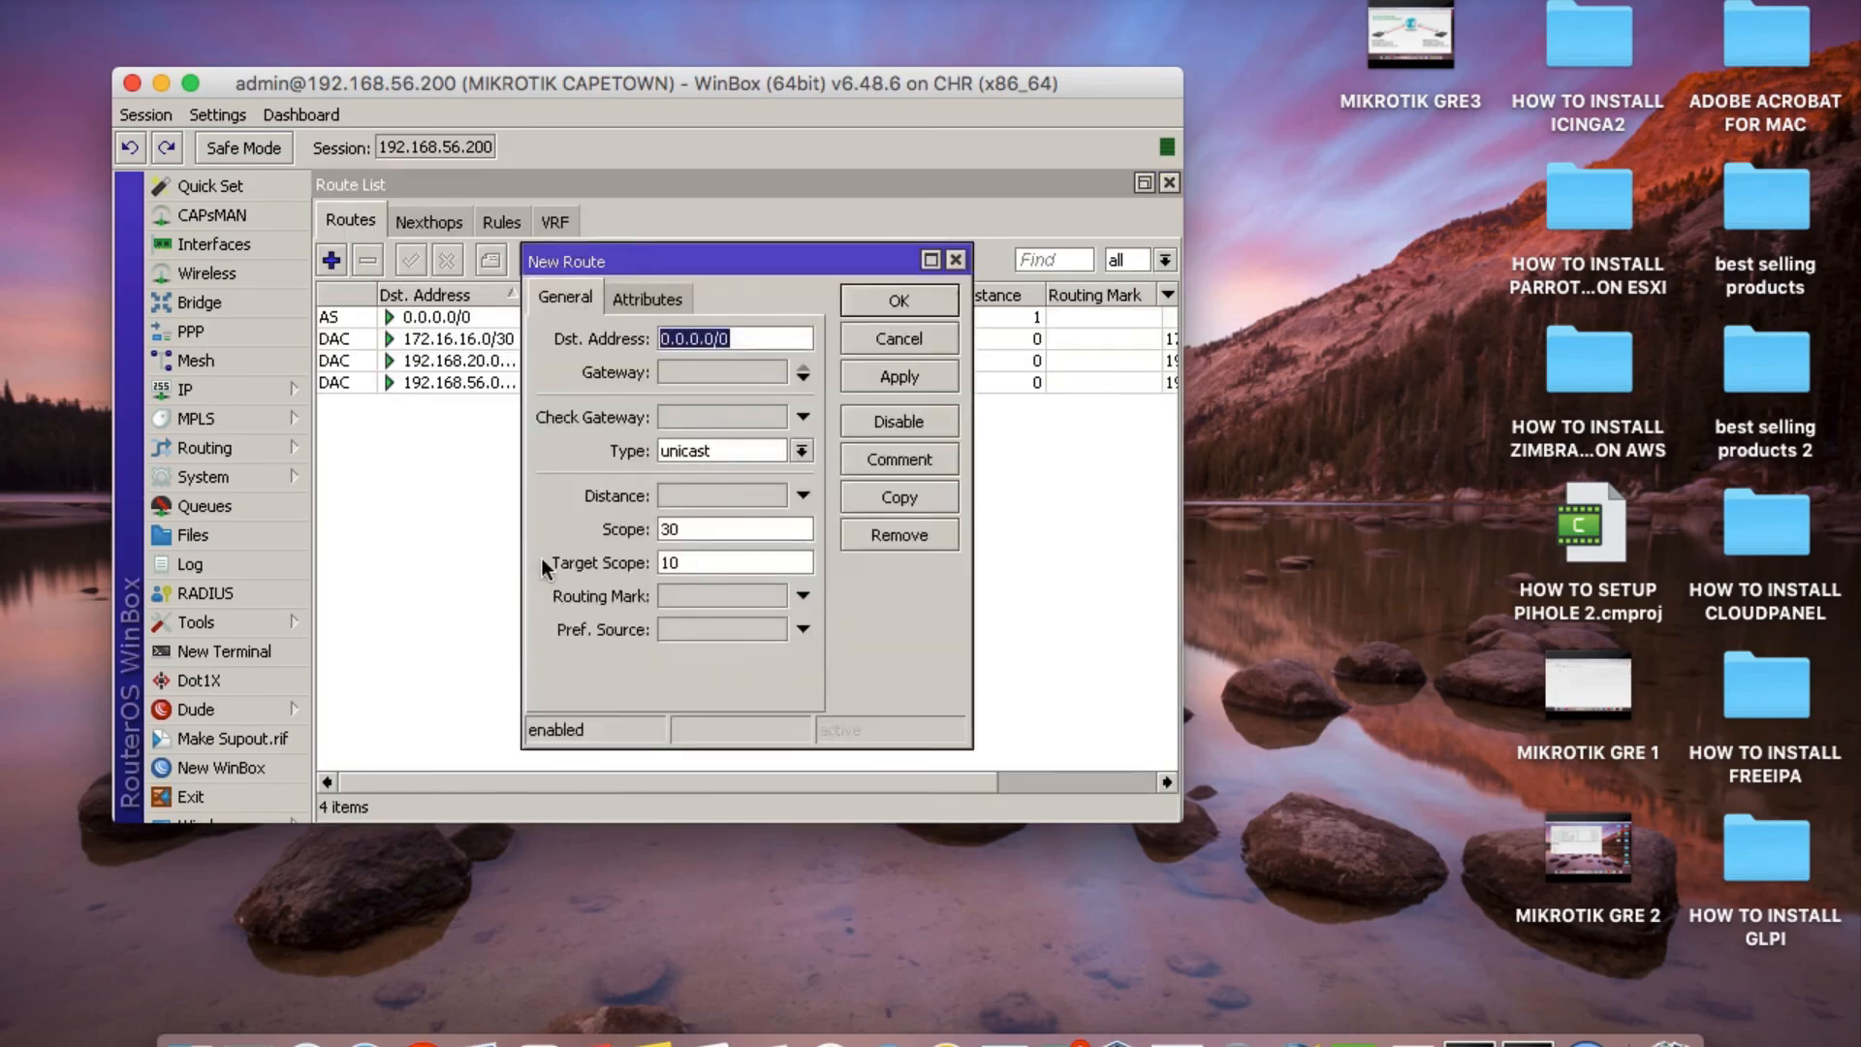
click(931, 260)
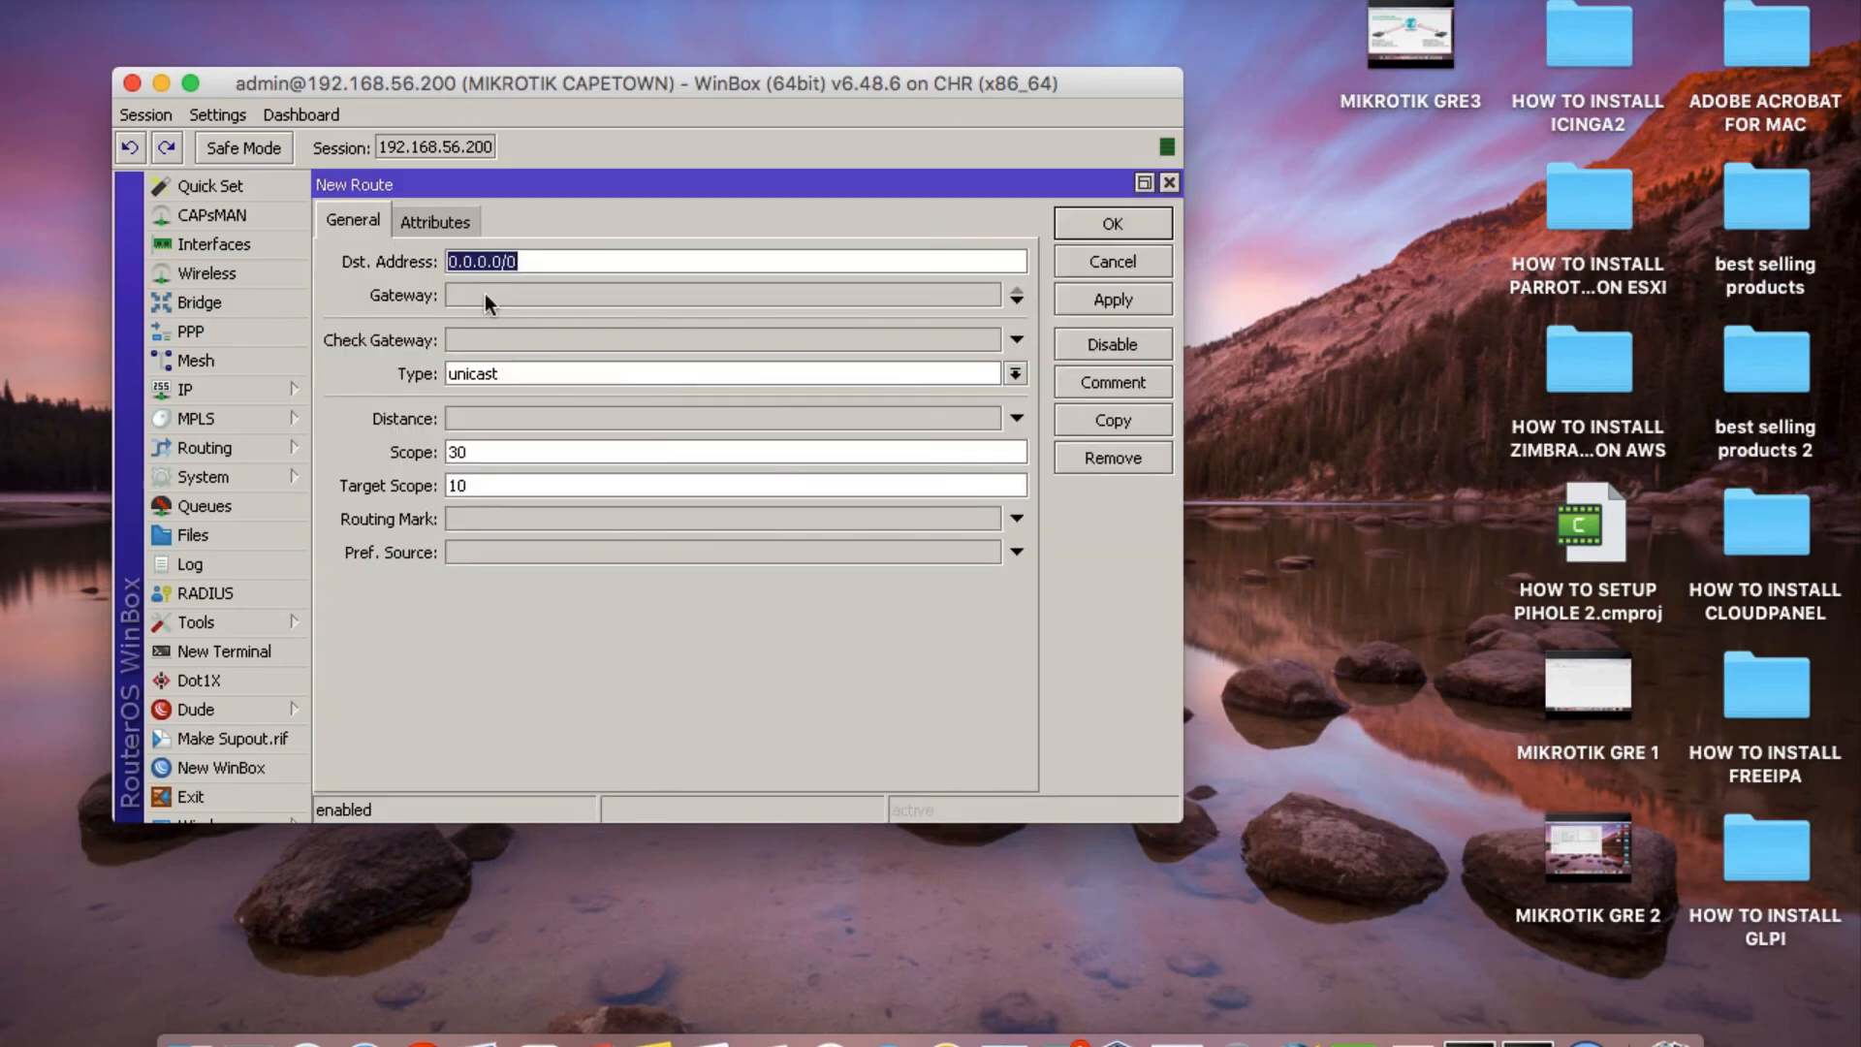
text(192.1)
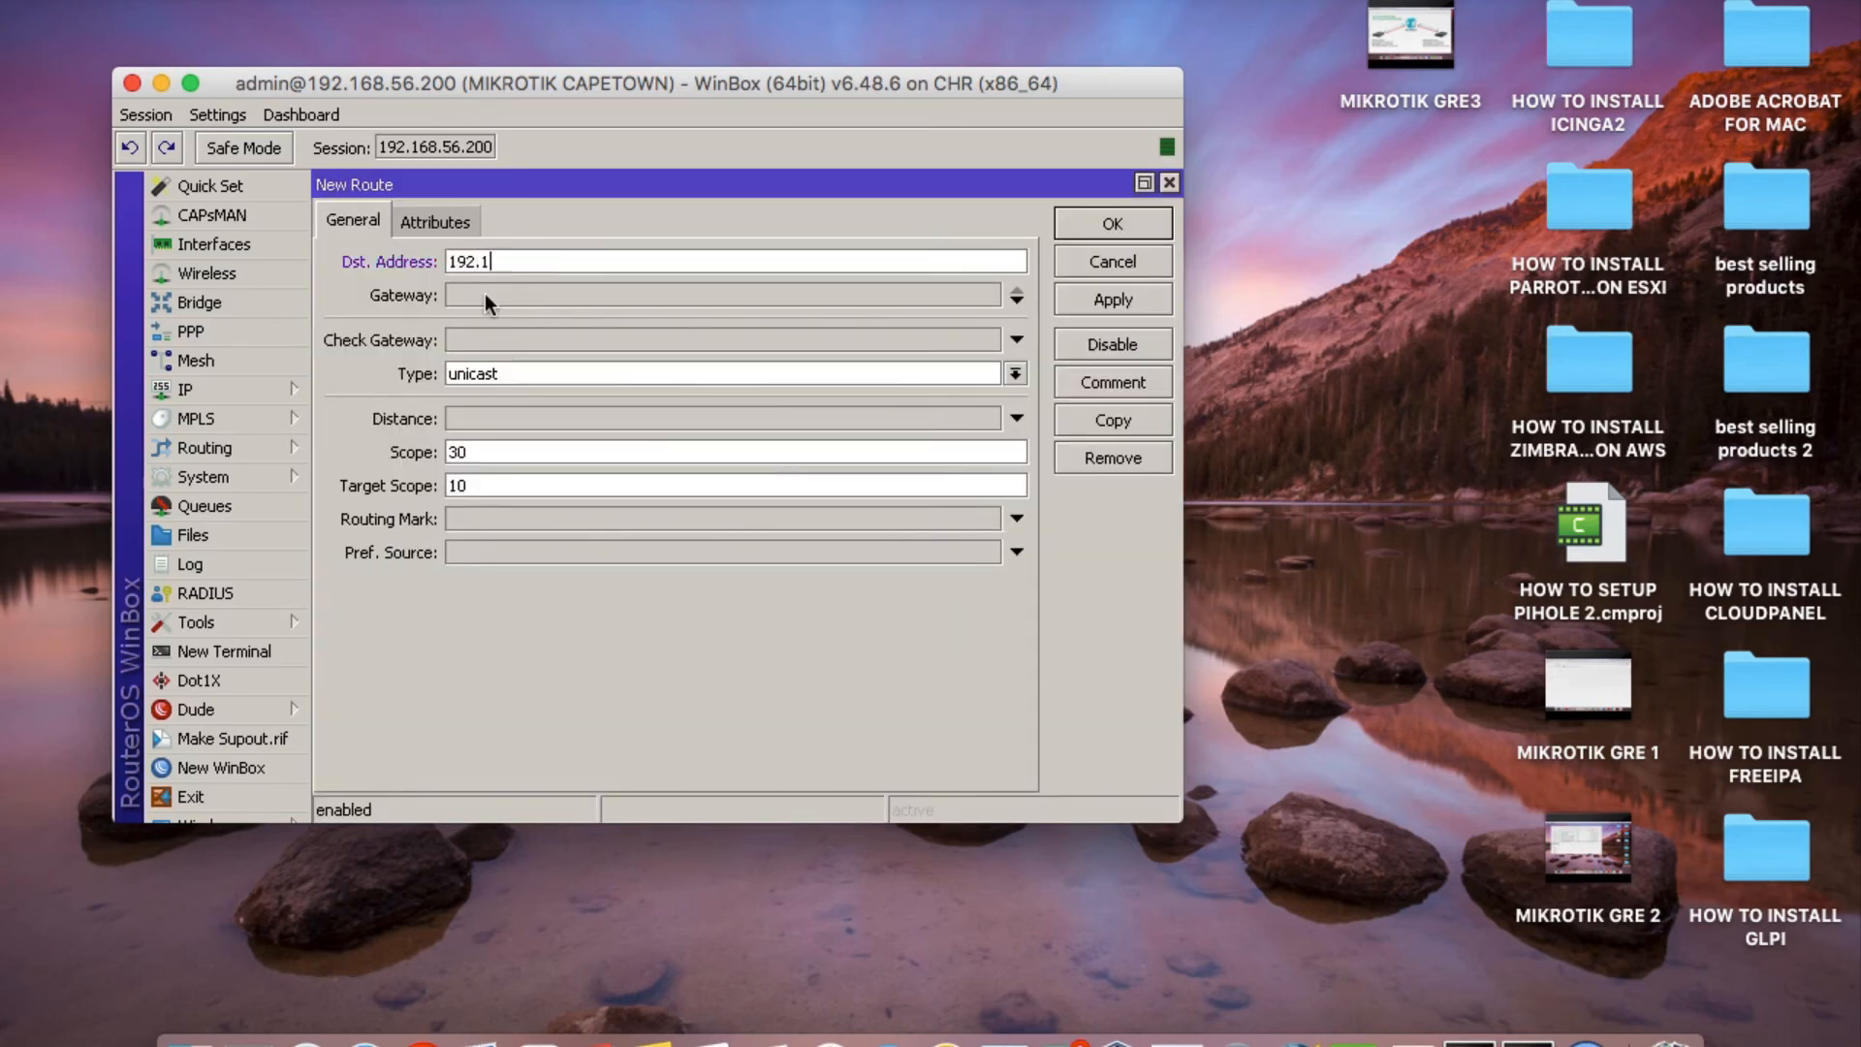
text(68.10.0/24)
Set the new route's gateway to the INTERCITY-TUNNEL interface and apply the route.
click(485, 293)
click(676, 295)
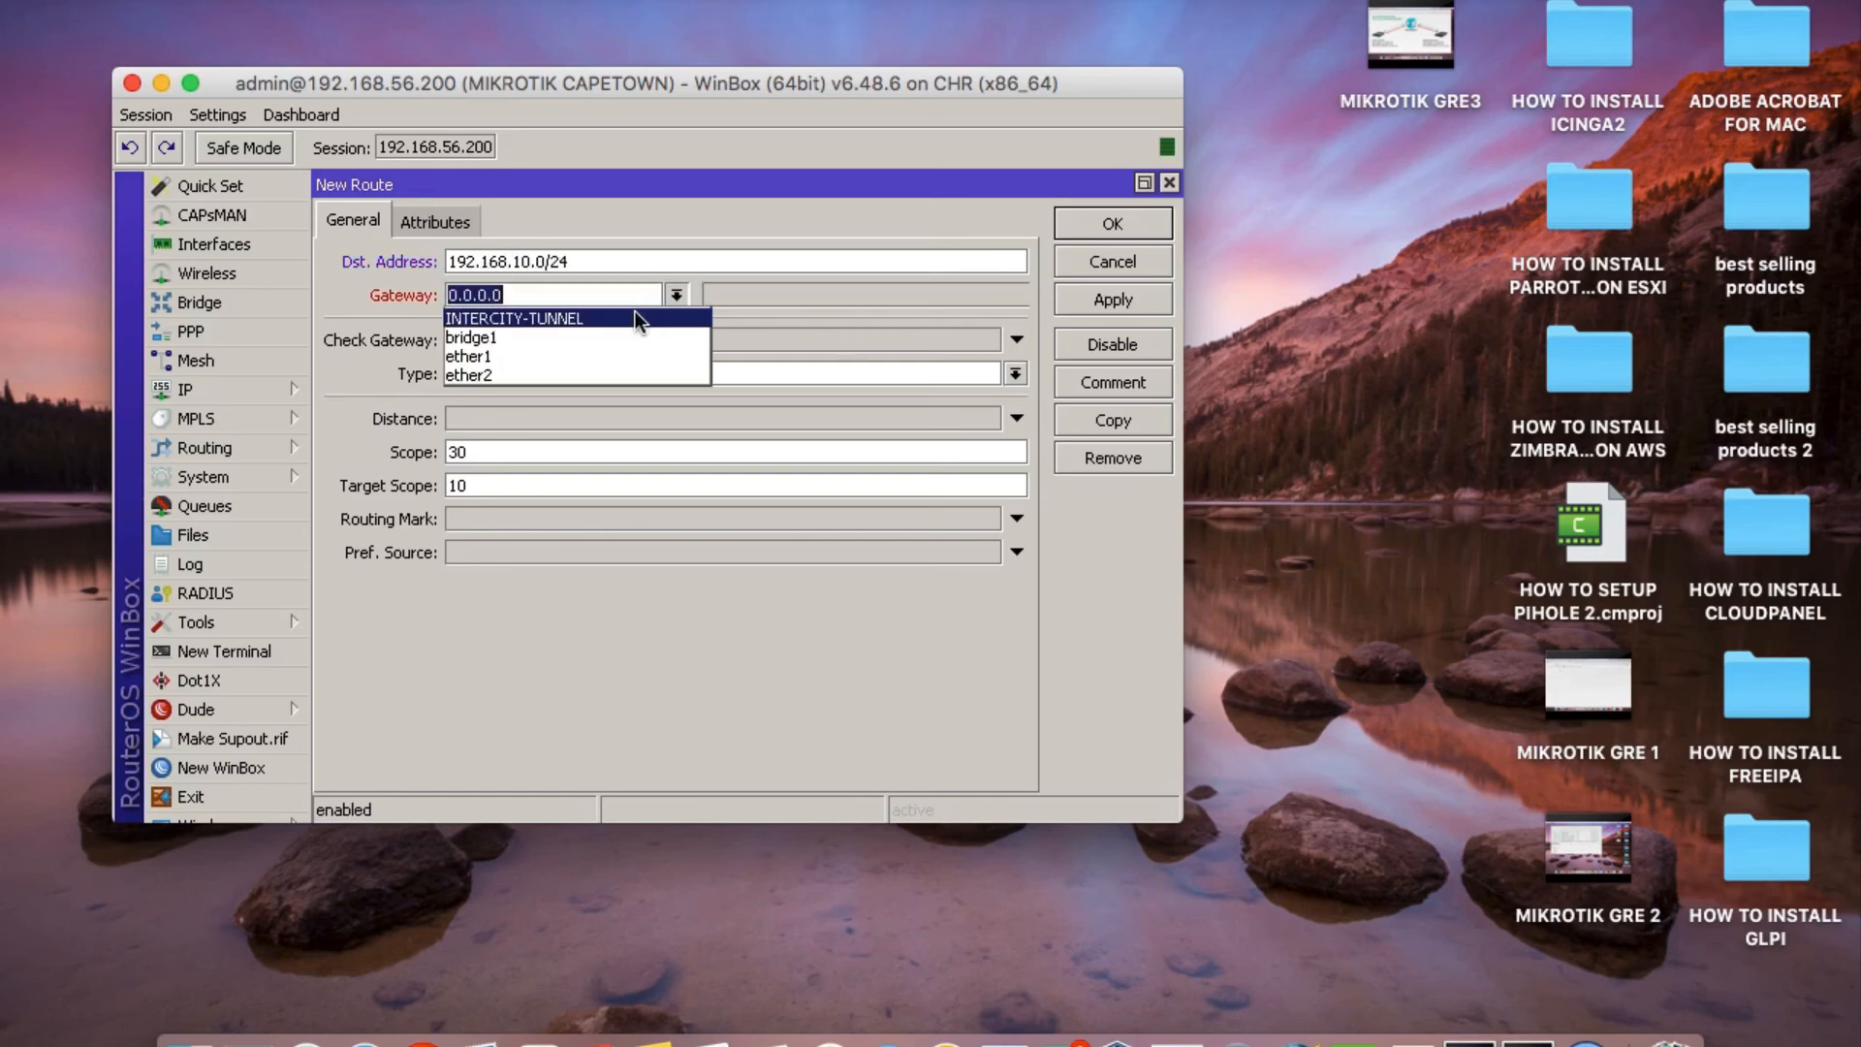
click(636, 312)
click(1111, 299)
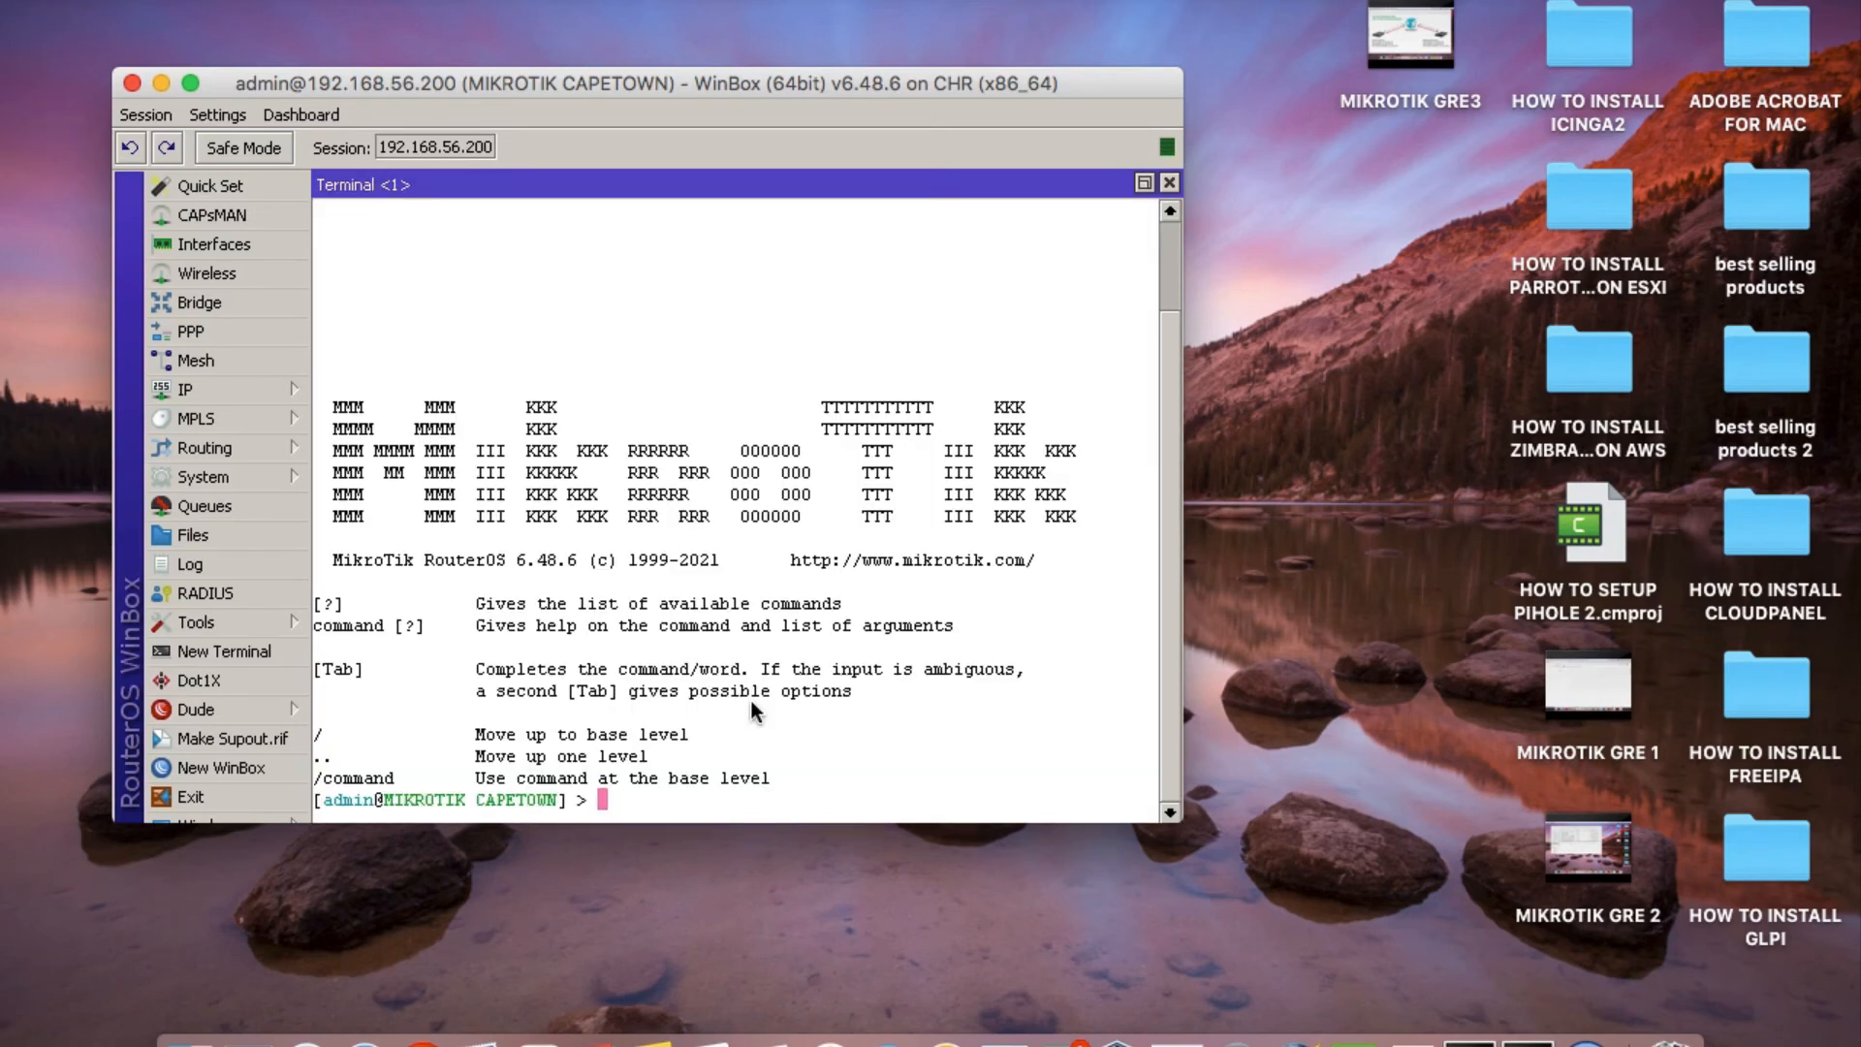
List the Cape Town router's IP addresses in a terminal with "ip address print".
text(ip address print)
key(Return)
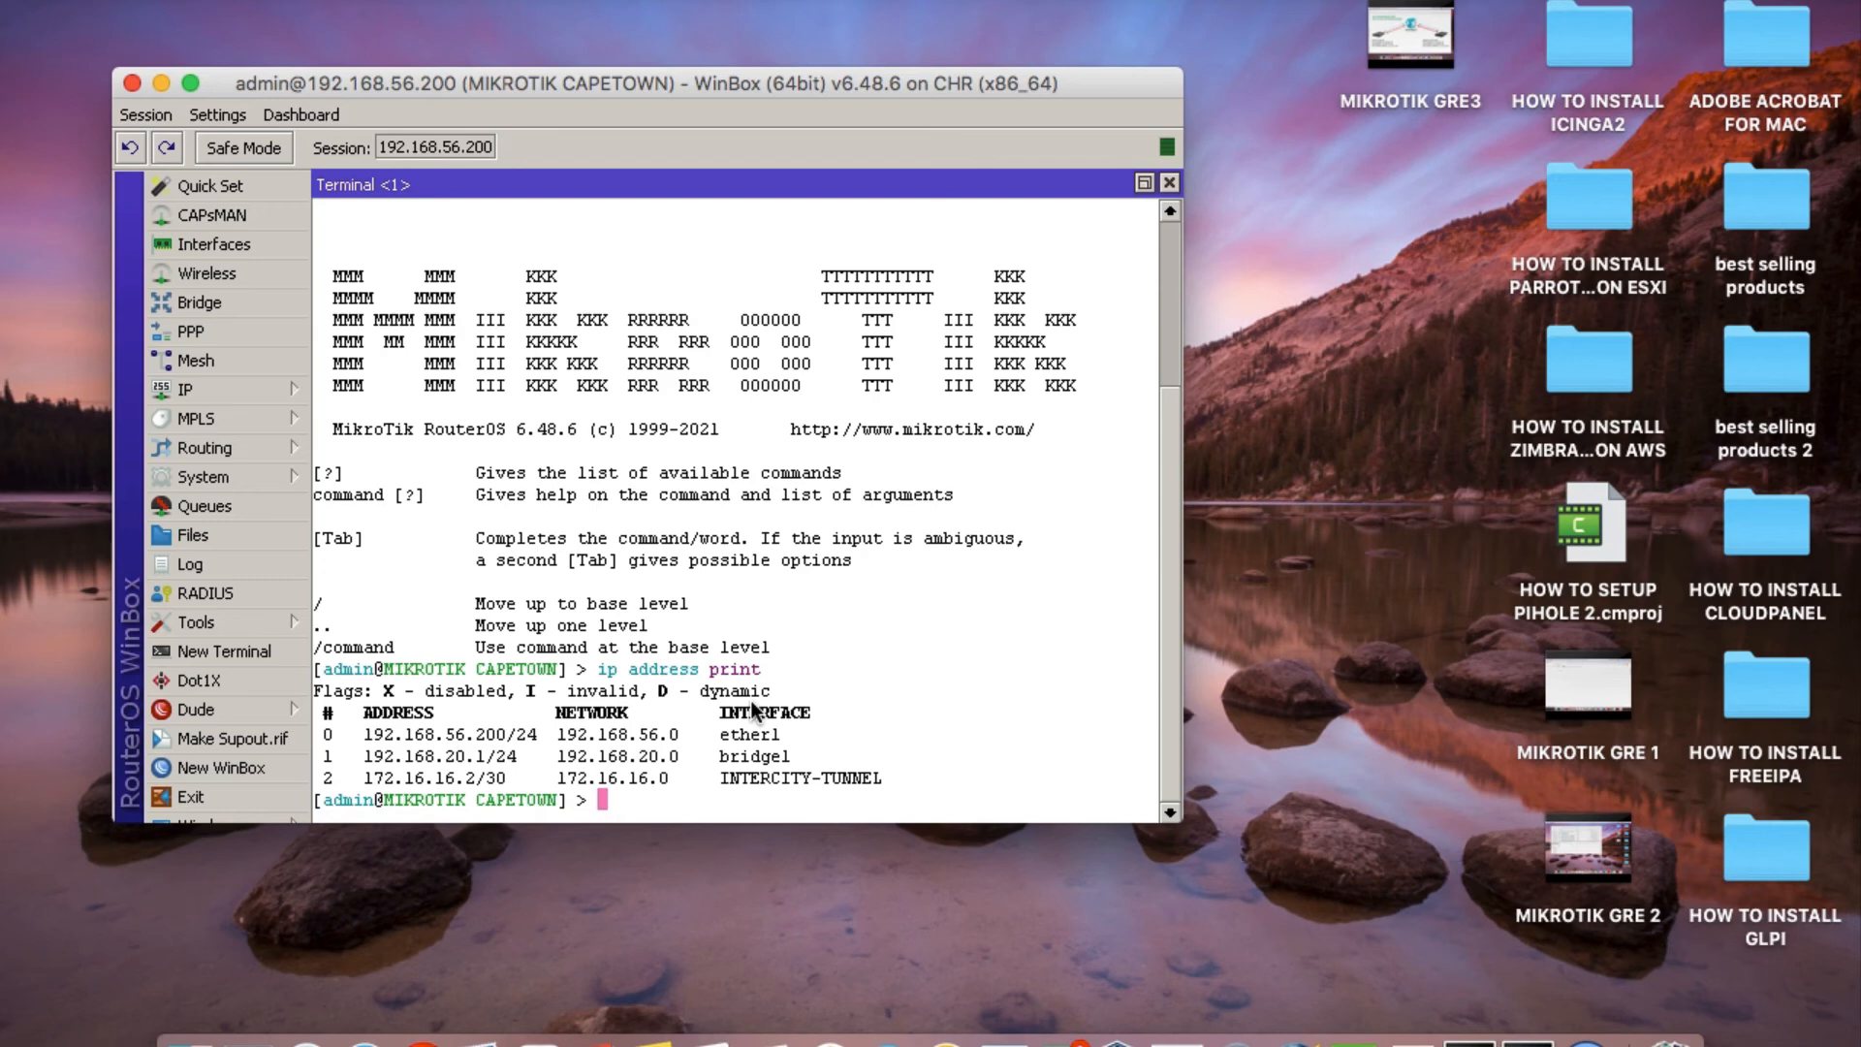
Ping the Joburg tunnel address 172.16.16.1 from the Cape Town router, then stop the ping.
text(ping 172.16.16.)
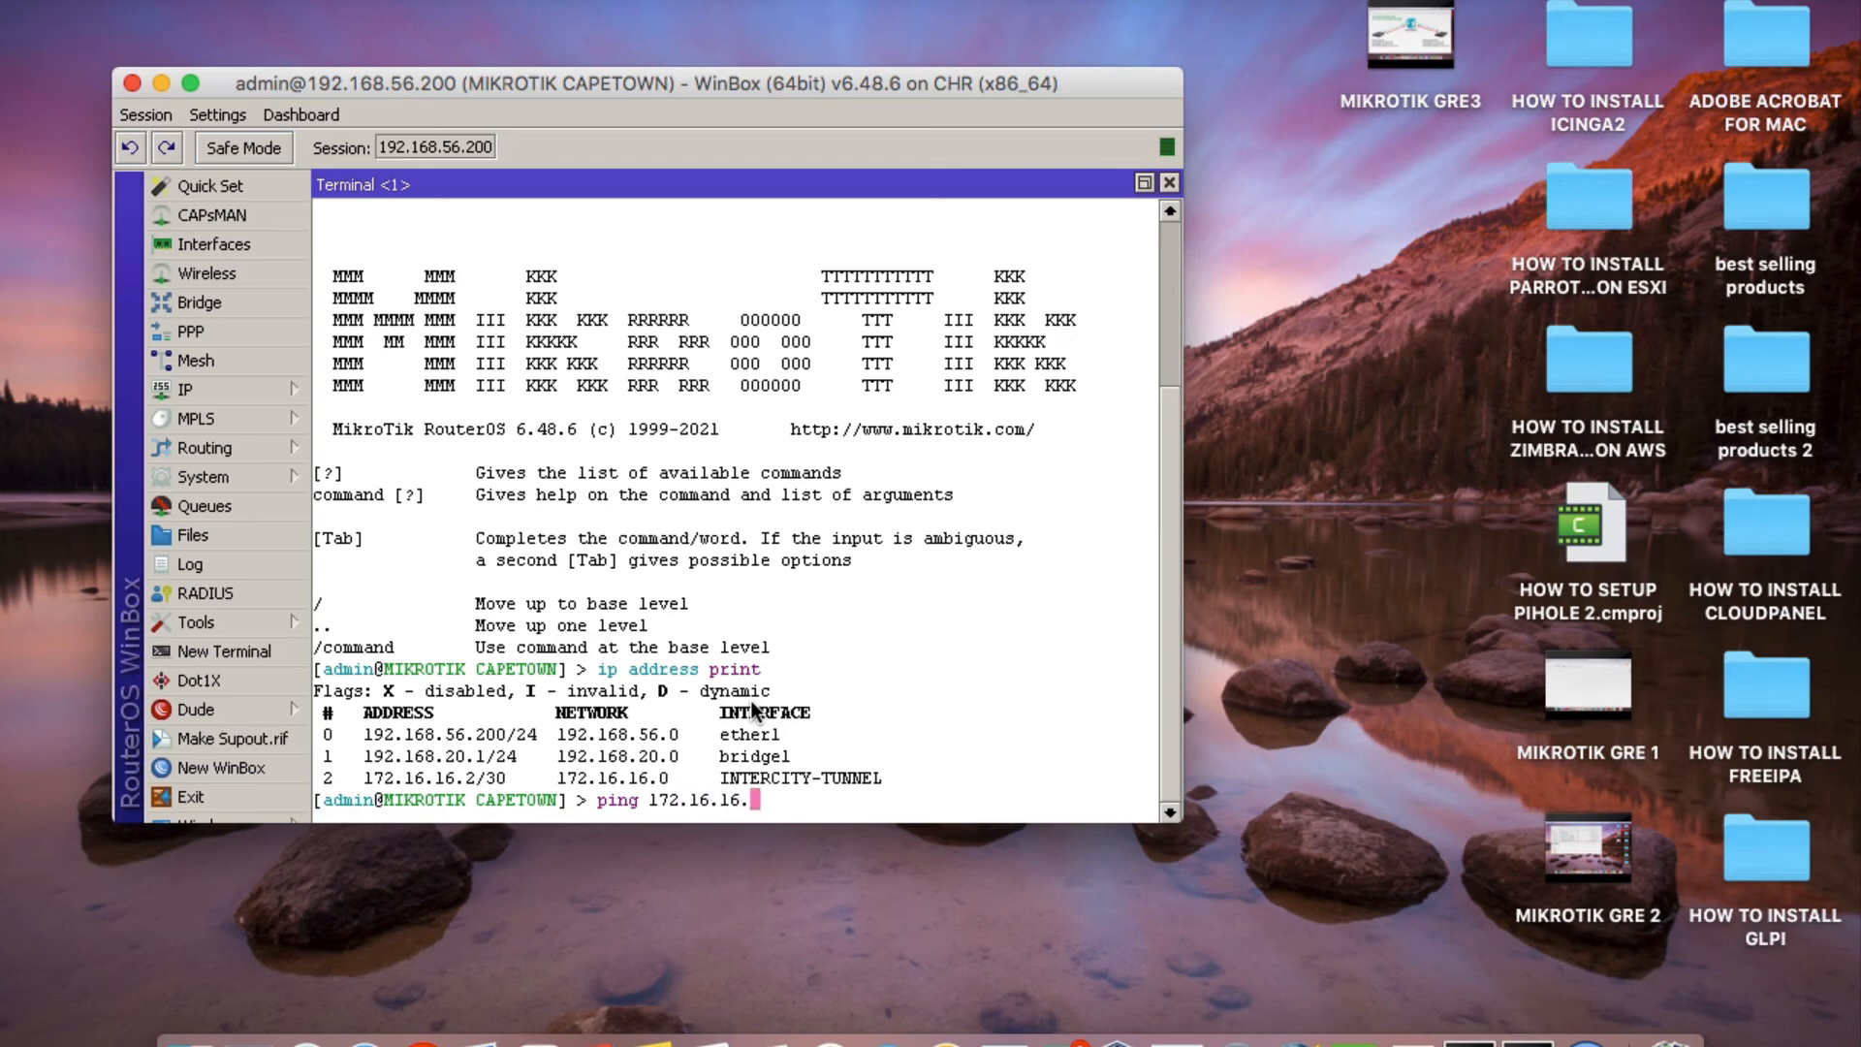
text(1)
key(Return)
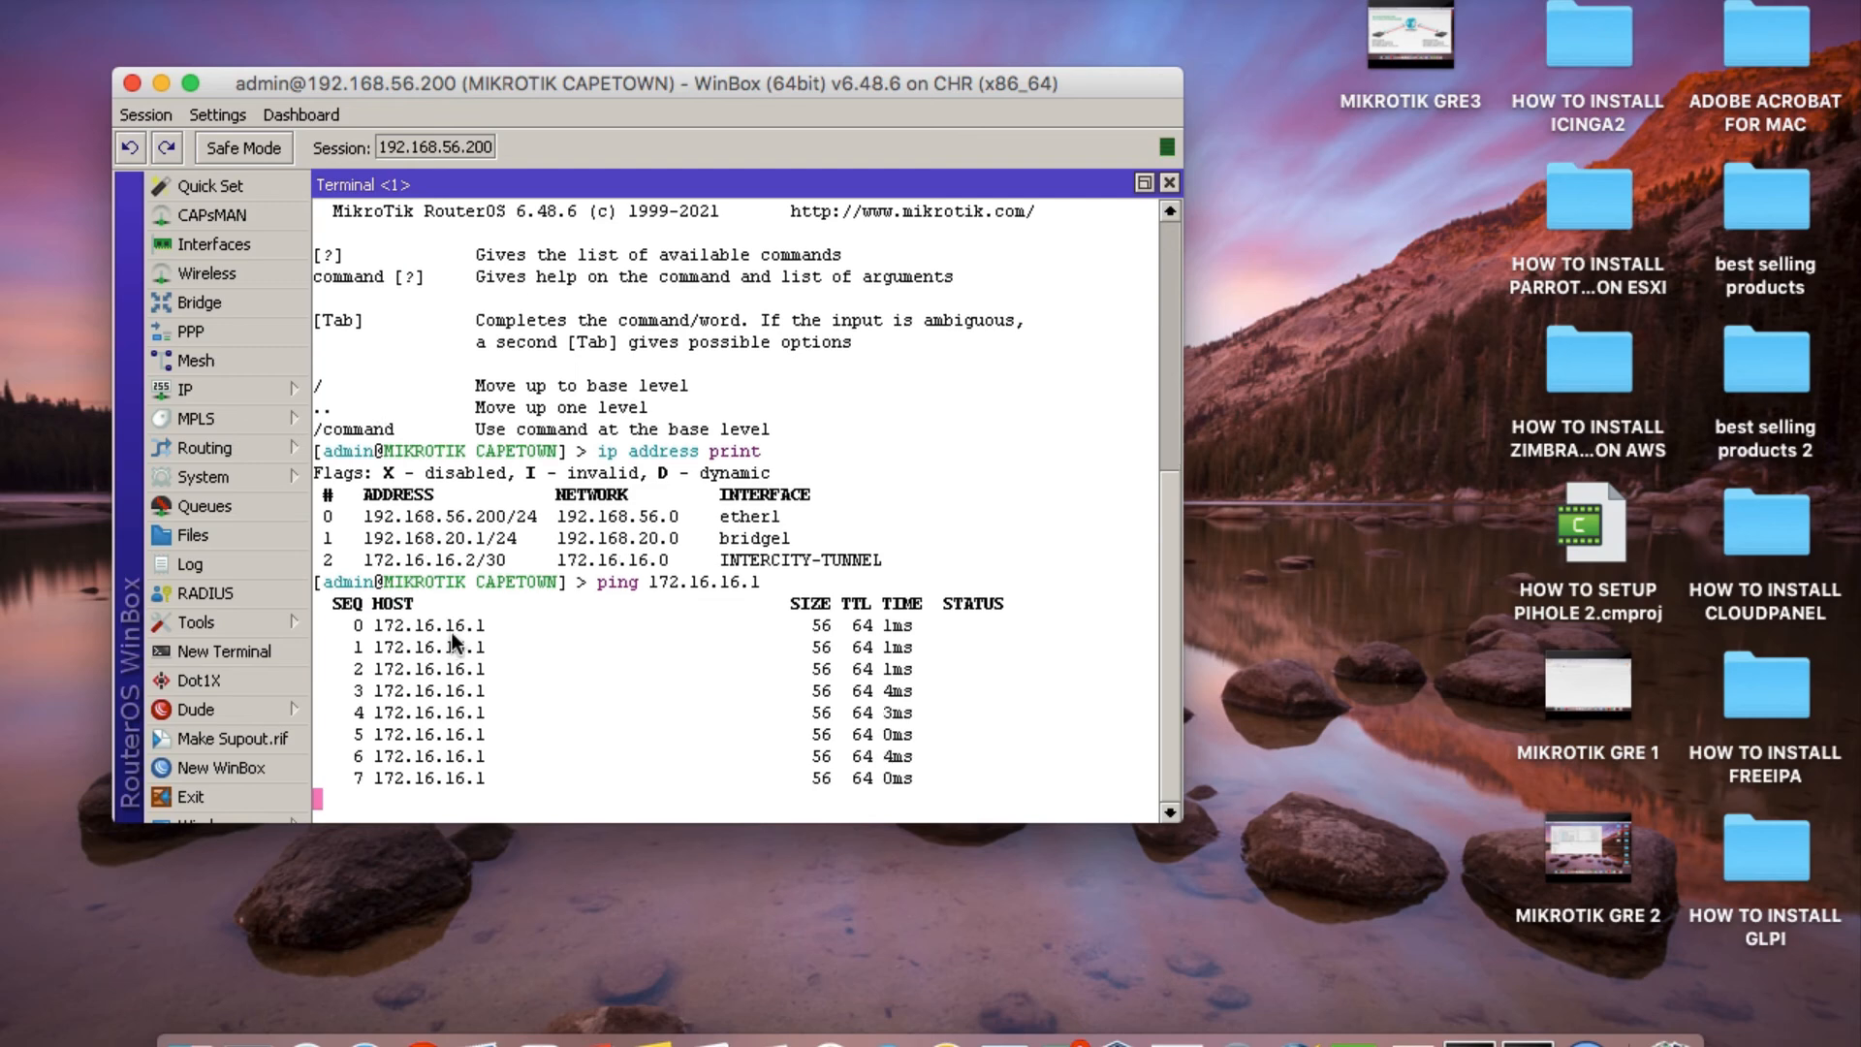
key(ctrl+c)
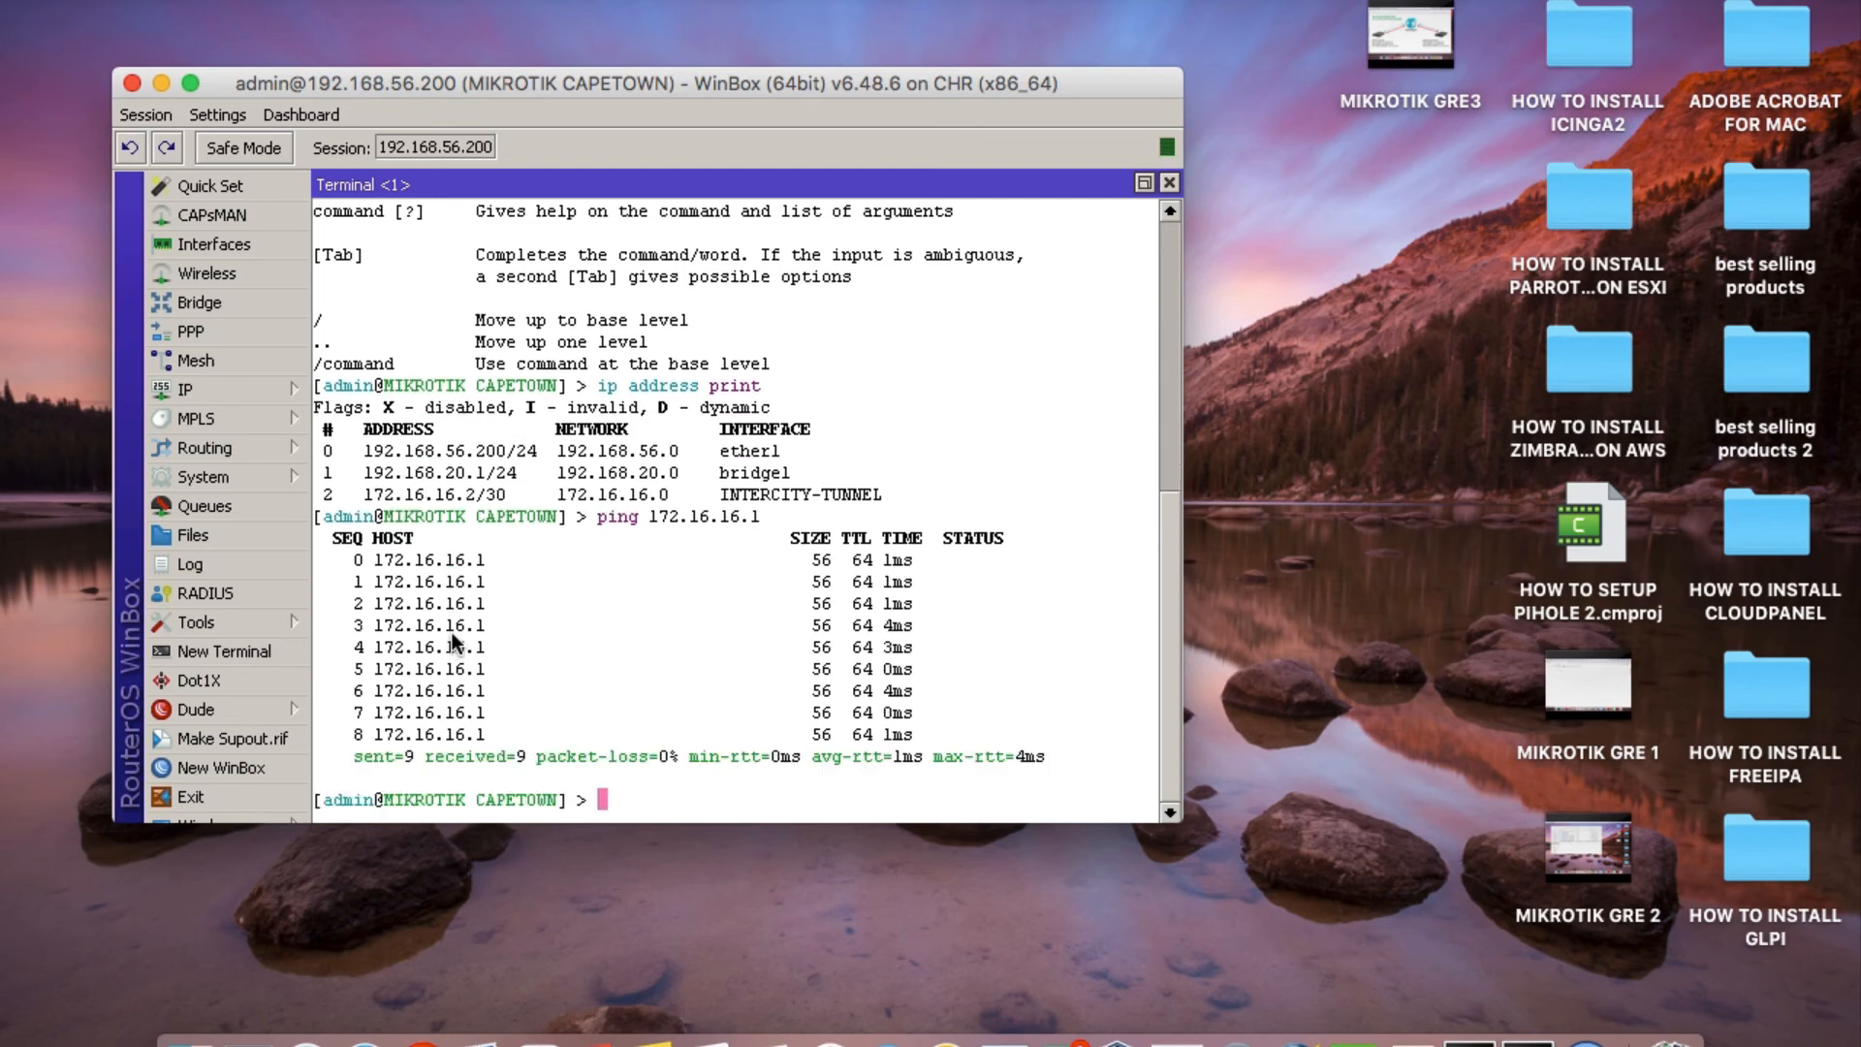
Ping the Joburg LAN gateway 192.168.10.1 from the Cape Town router and close the terminal.
text(ping 192.168.10.1)
key(Return)
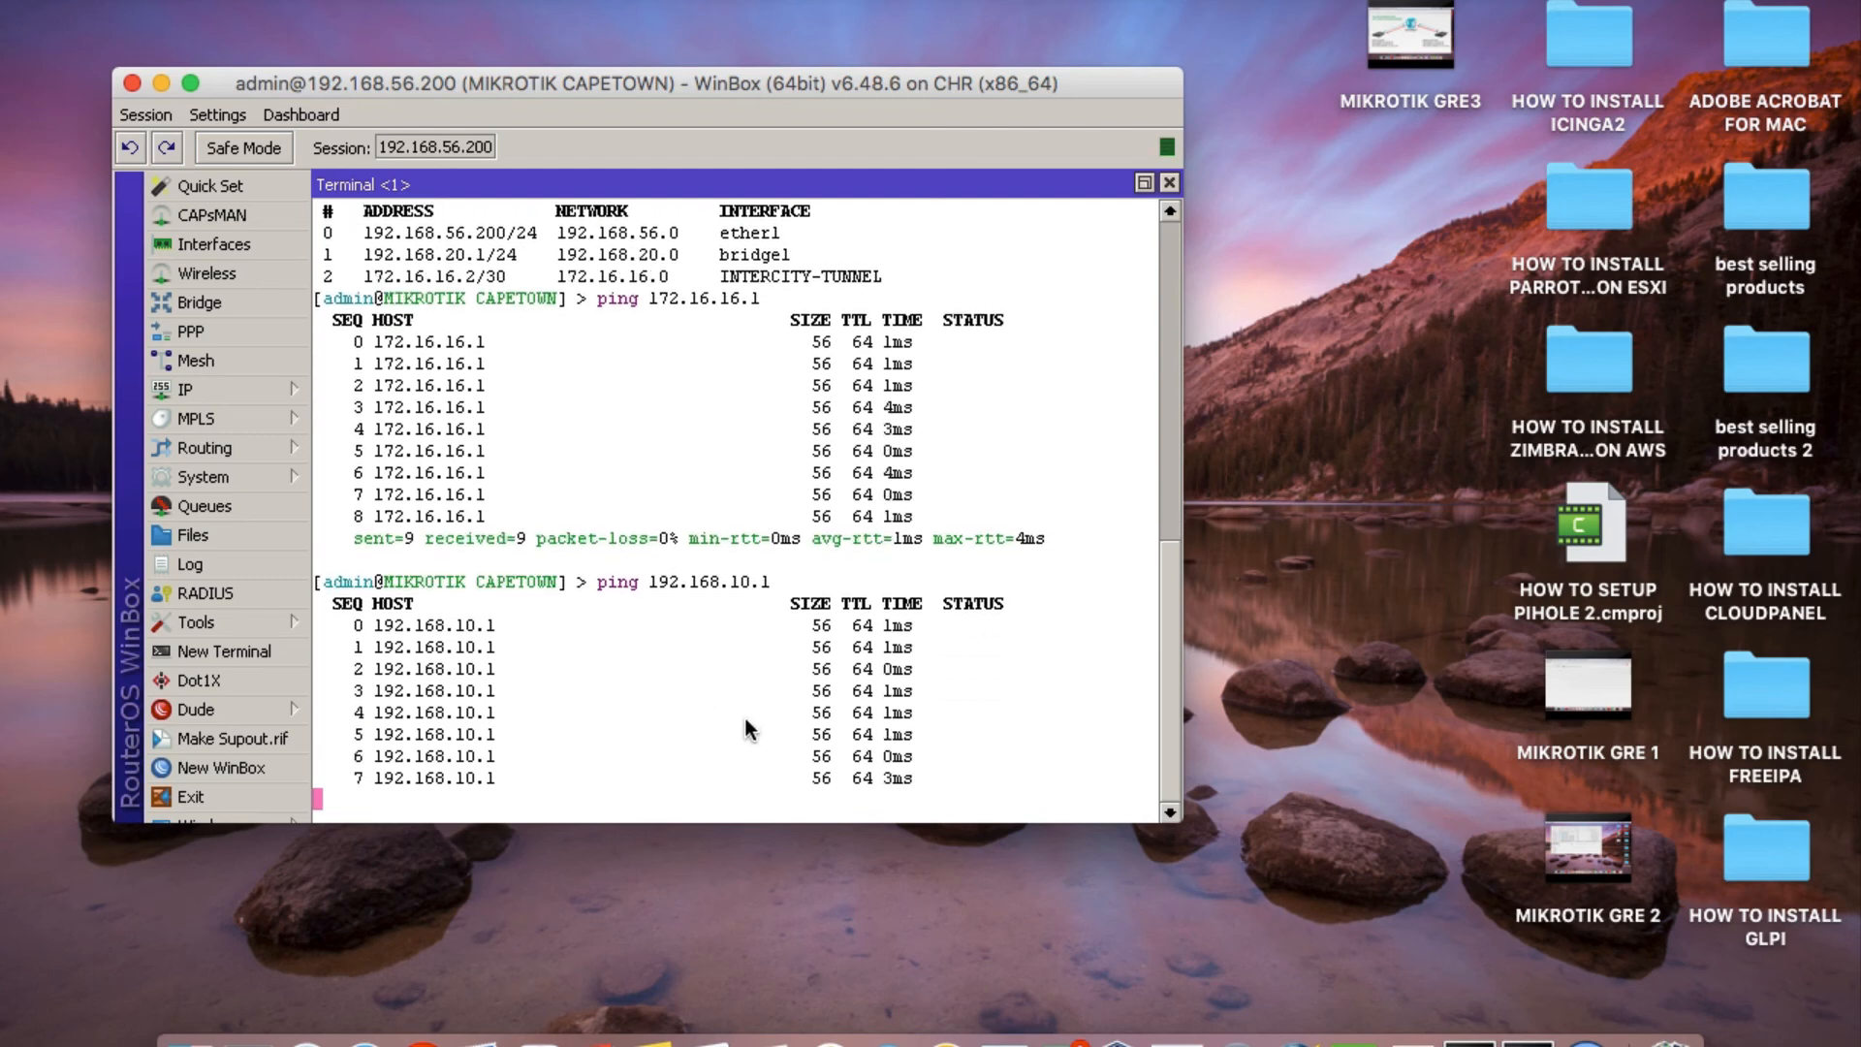
click(1171, 183)
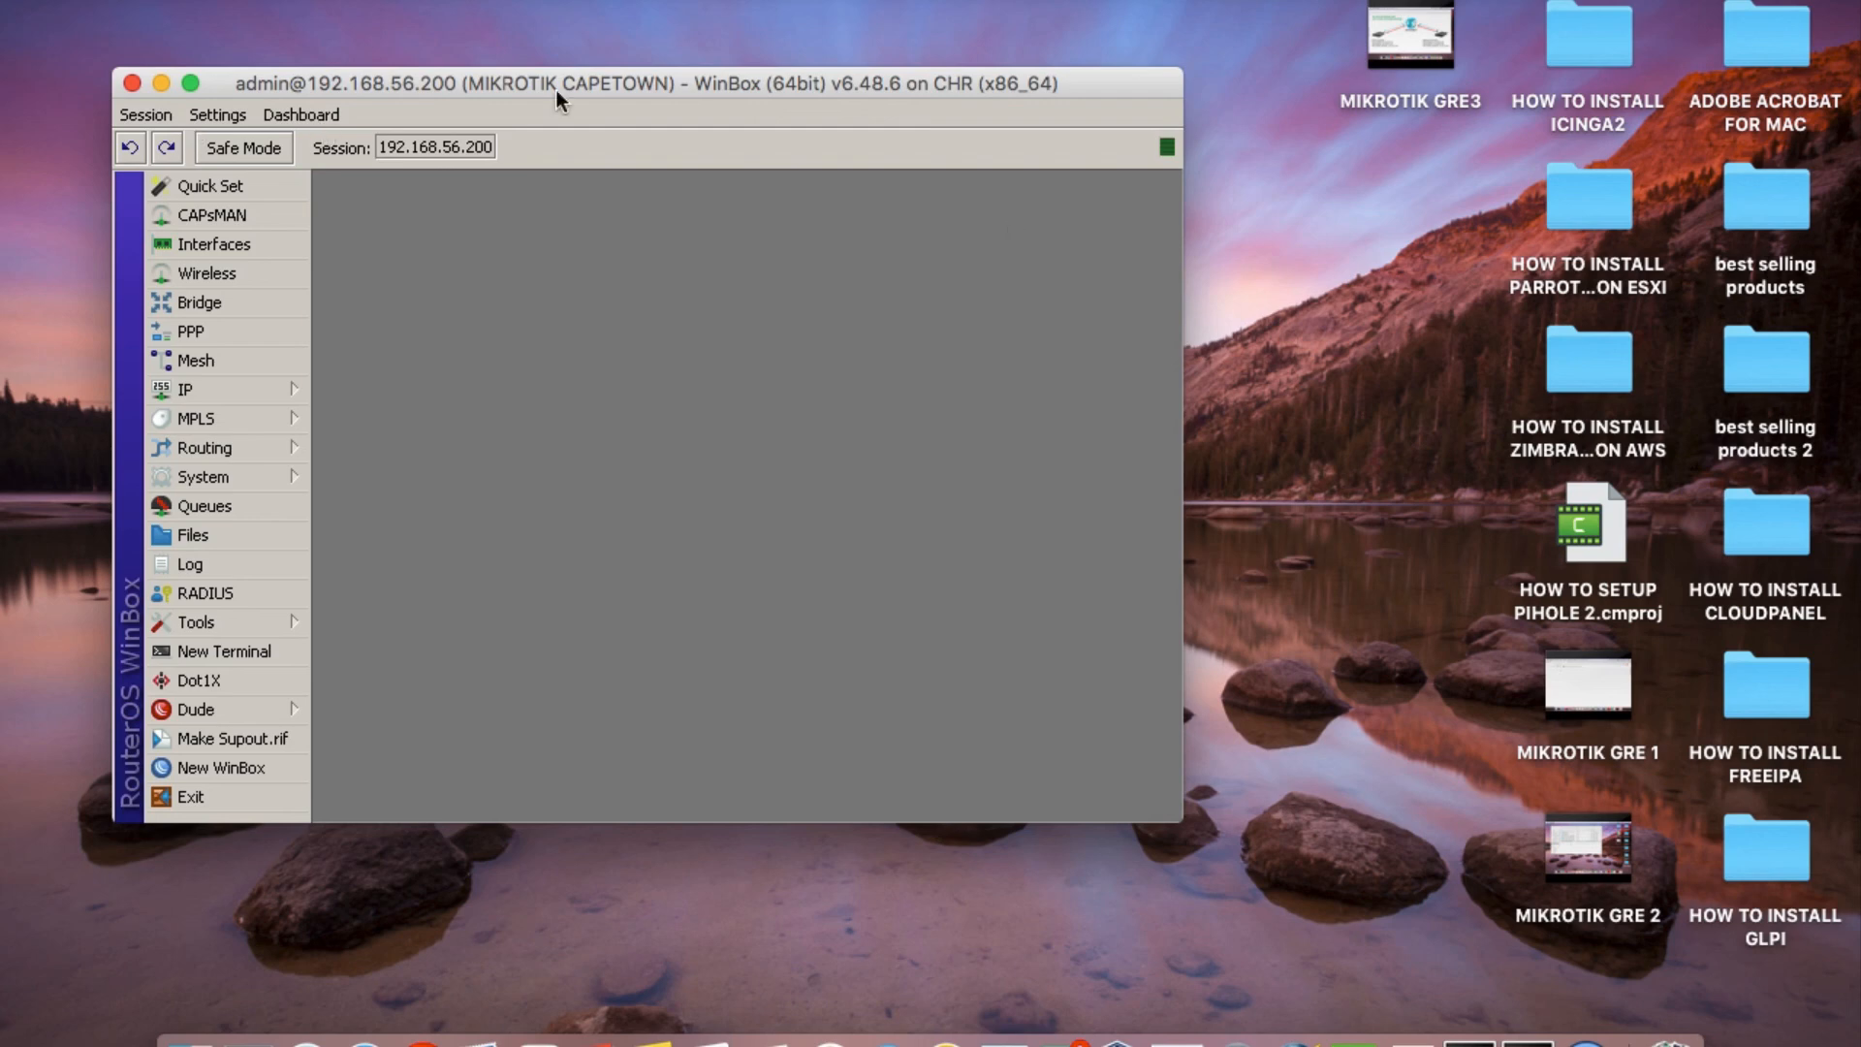
Disconnect from the Cape Town router and connect to the Joburg router at 192.168.56.100, minimising the Downloads window and repositioning the session window.
click(155, 114)
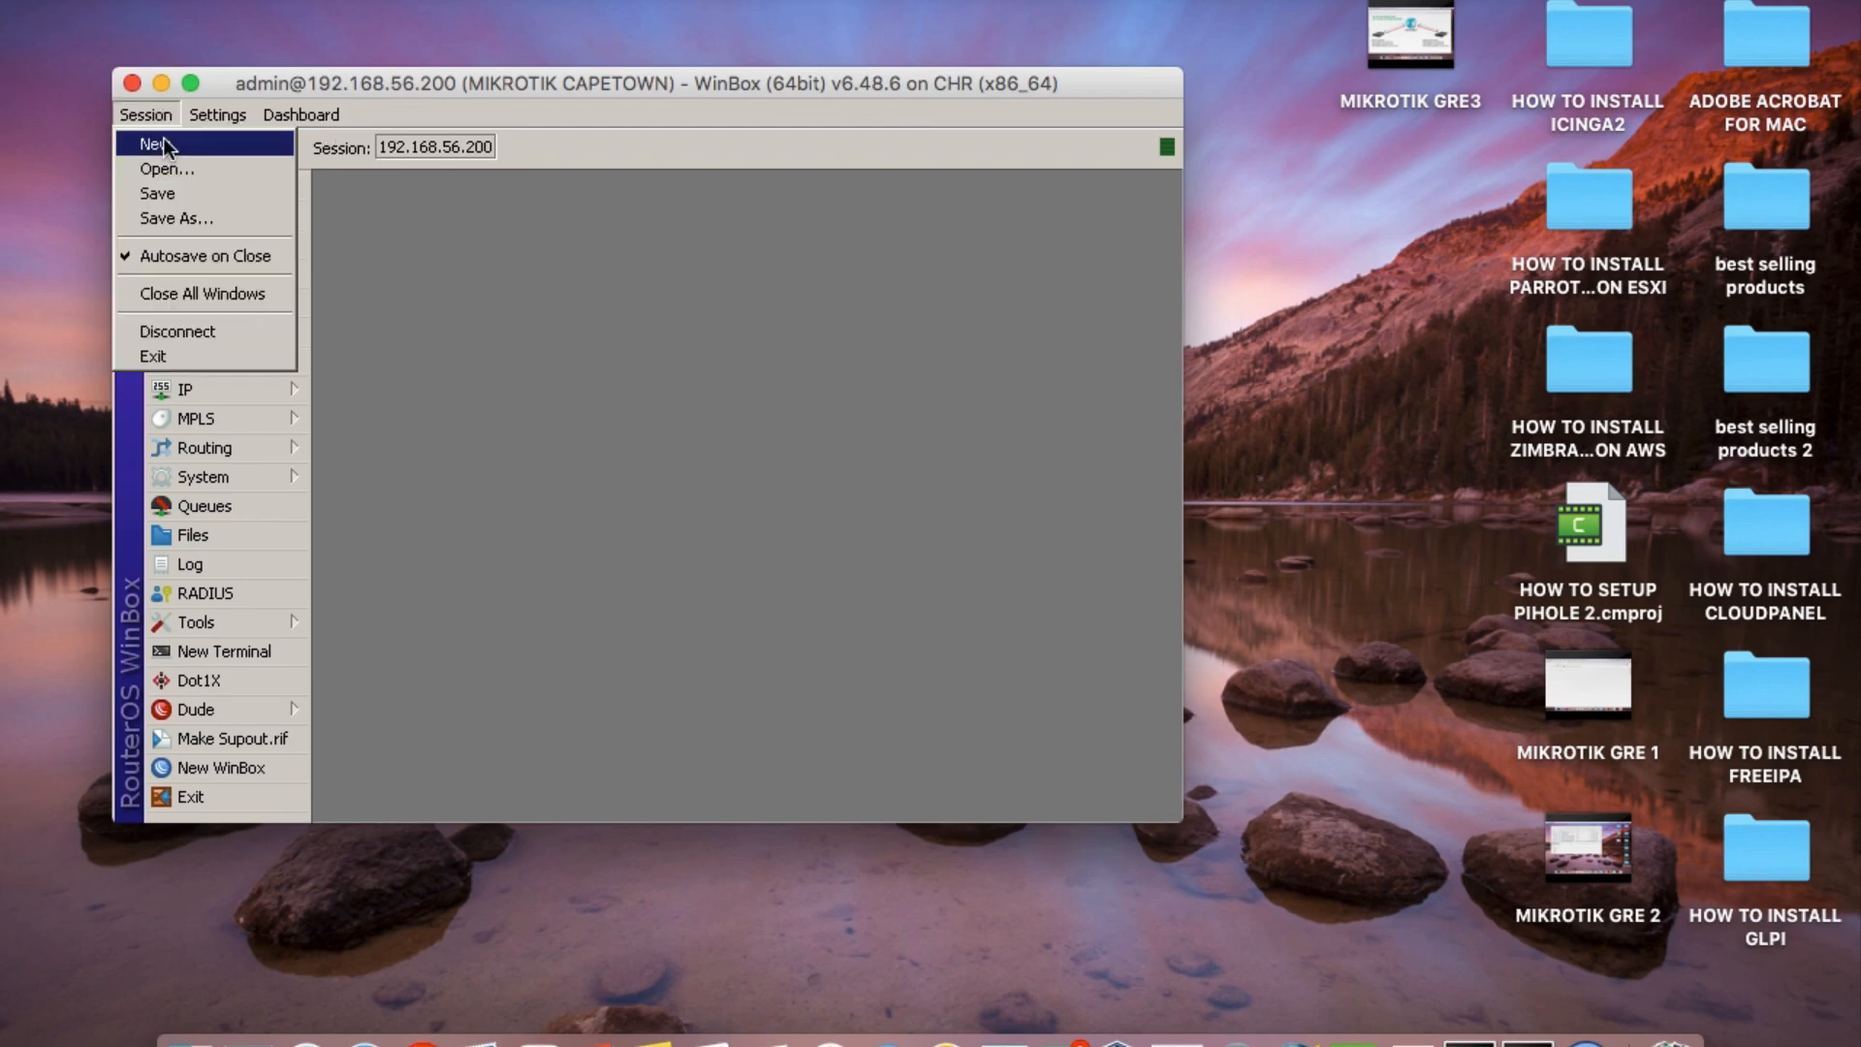
click(190, 336)
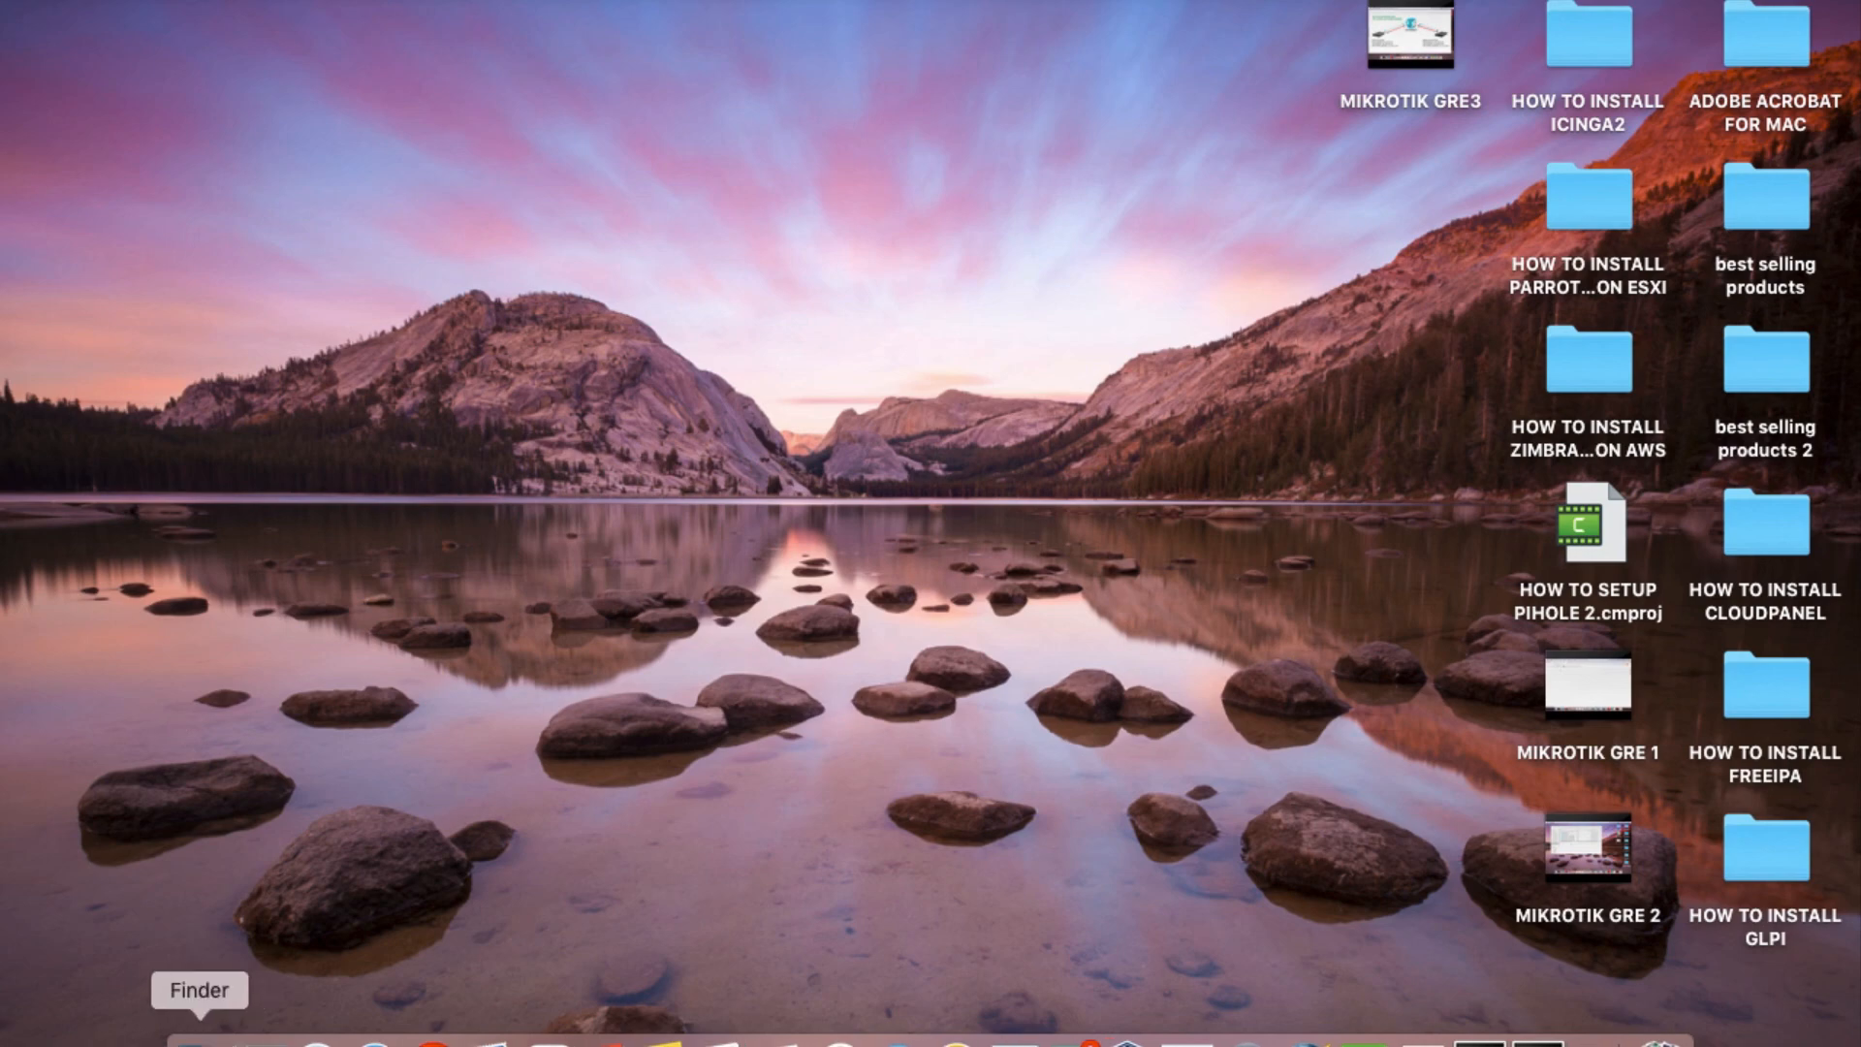
click(205, 1041)
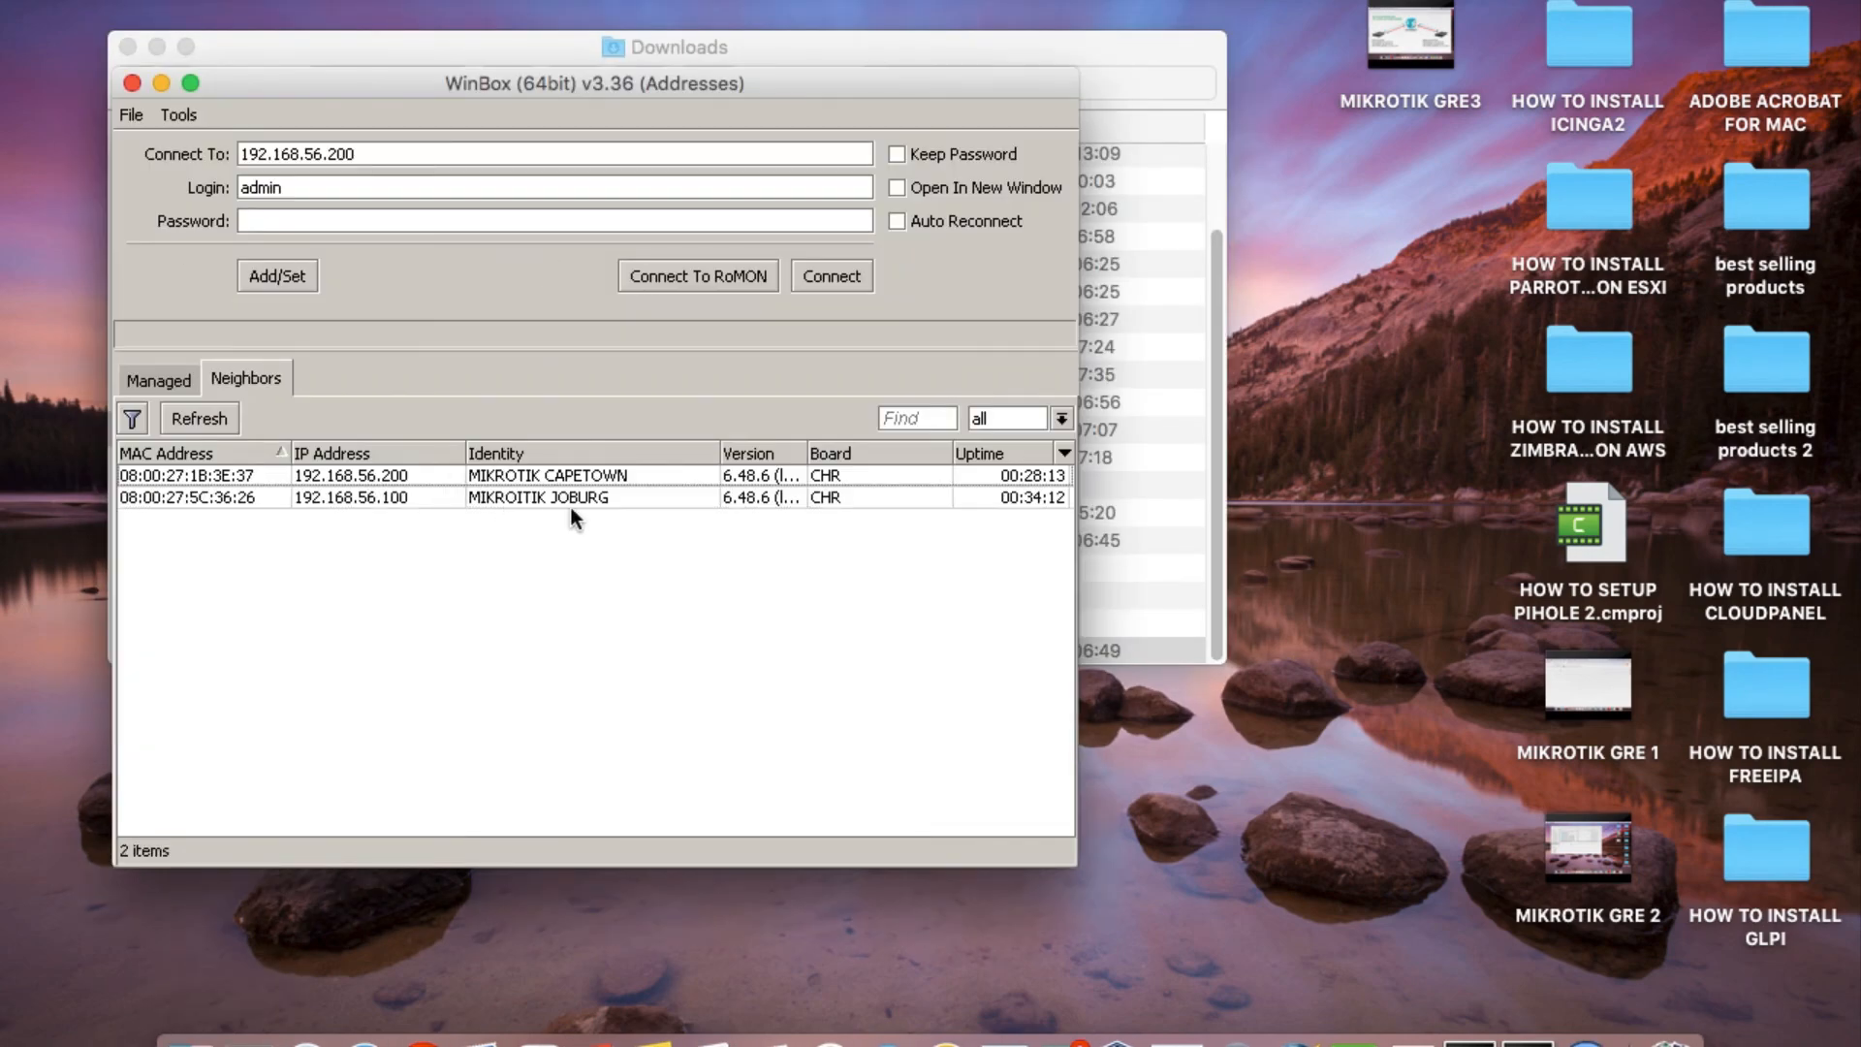
click(346, 499)
click(831, 276)
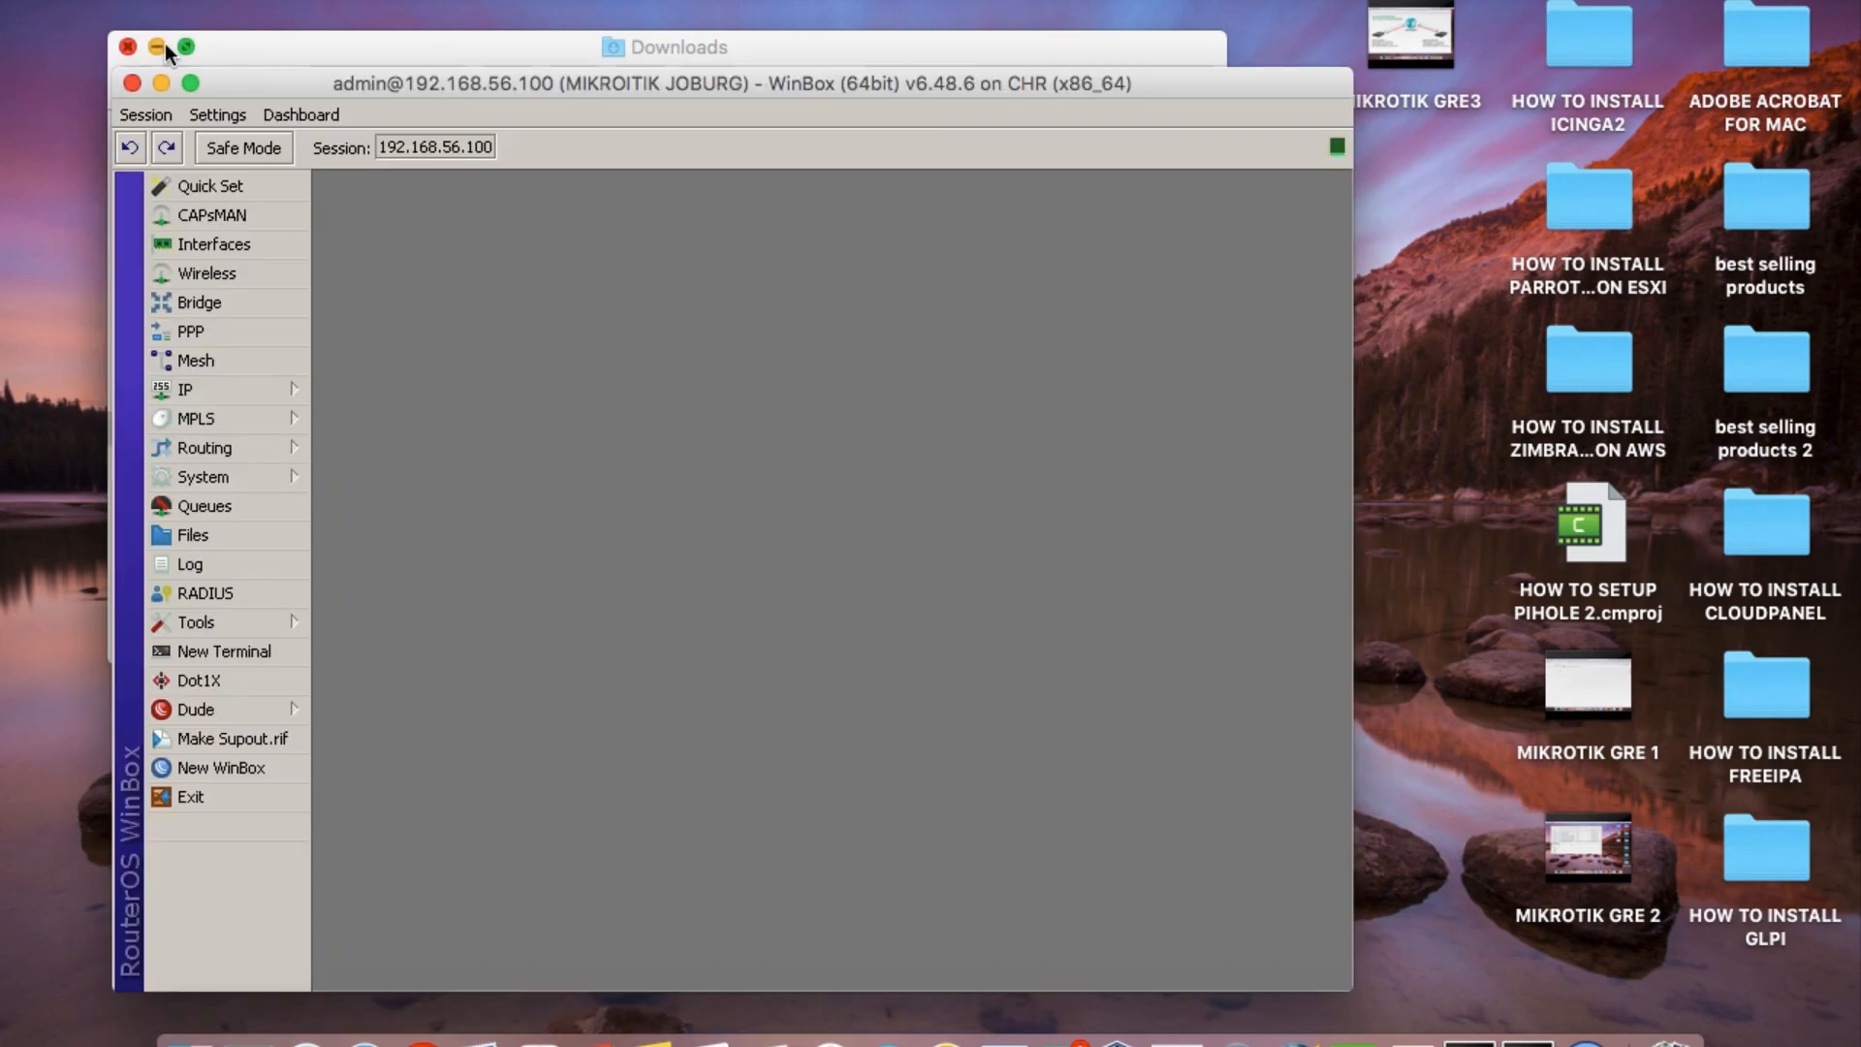
click(161, 47)
drag(544, 79, 514, 35)
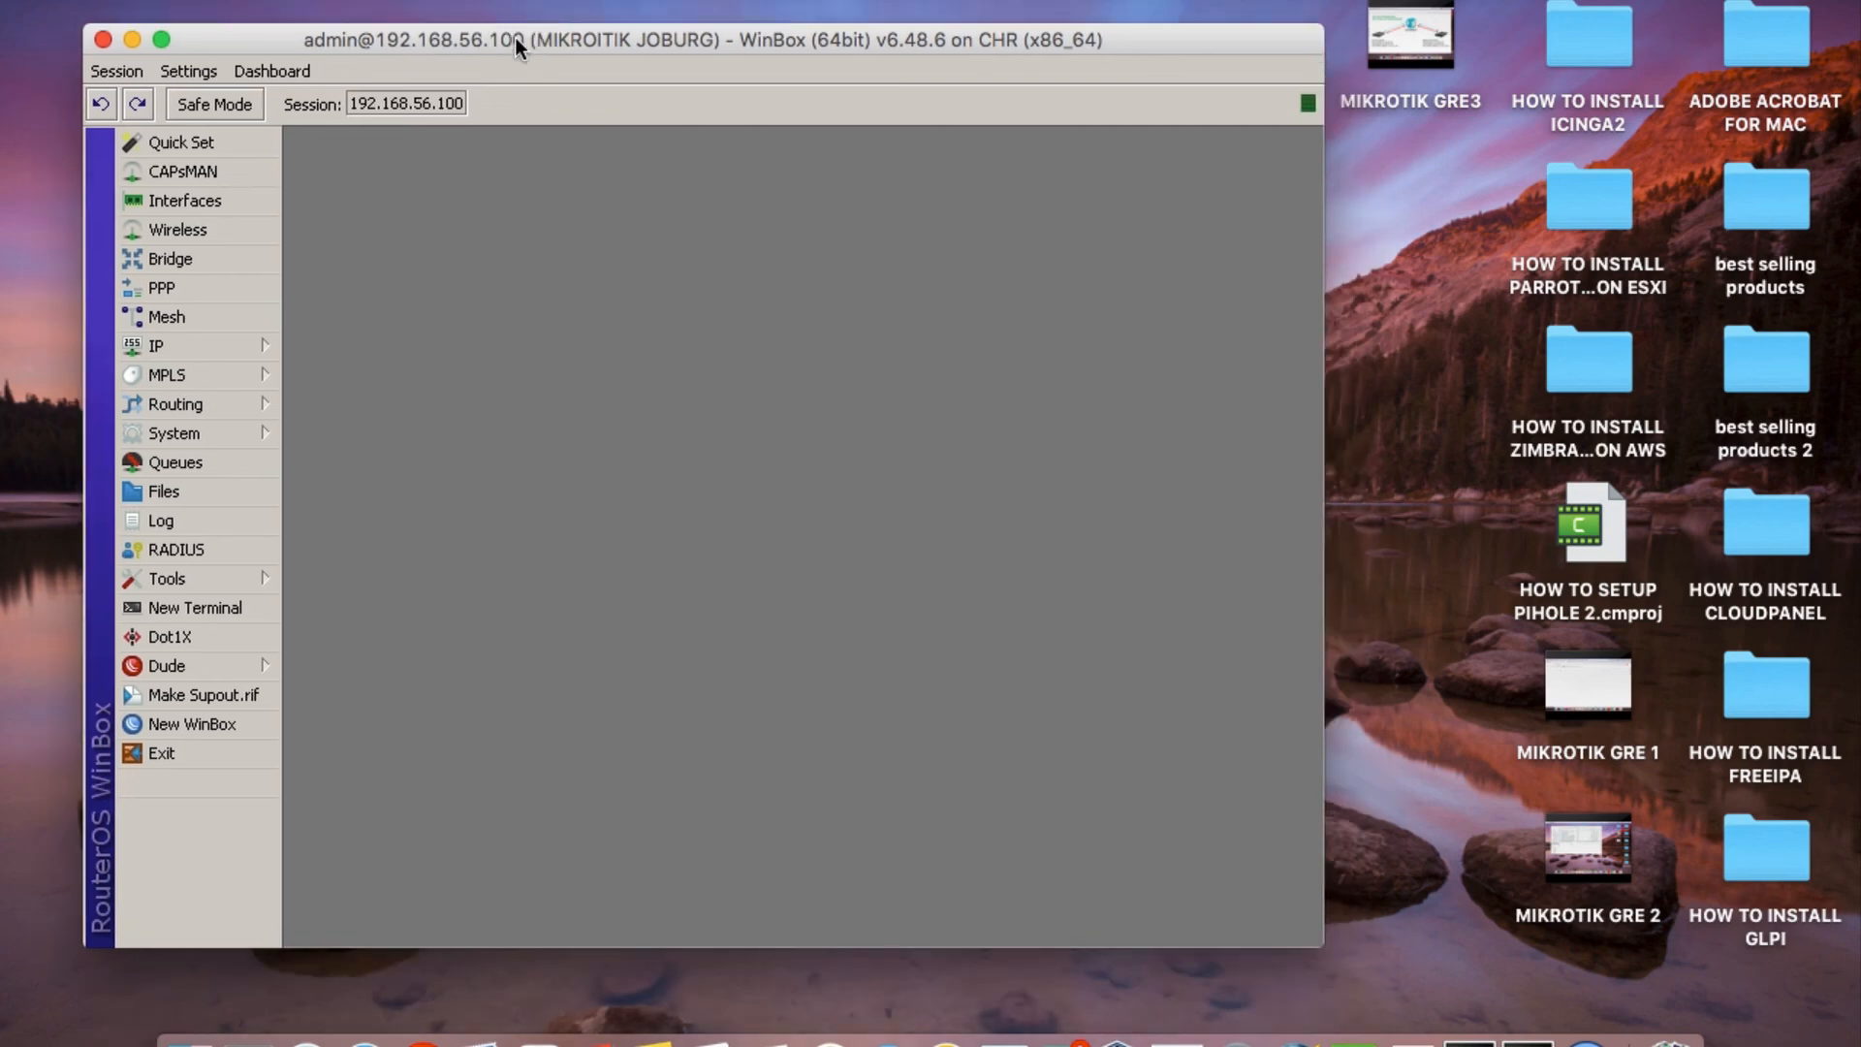
Open a terminal on the Joburg router and list its IP addresses with "ip address print".
click(179, 608)
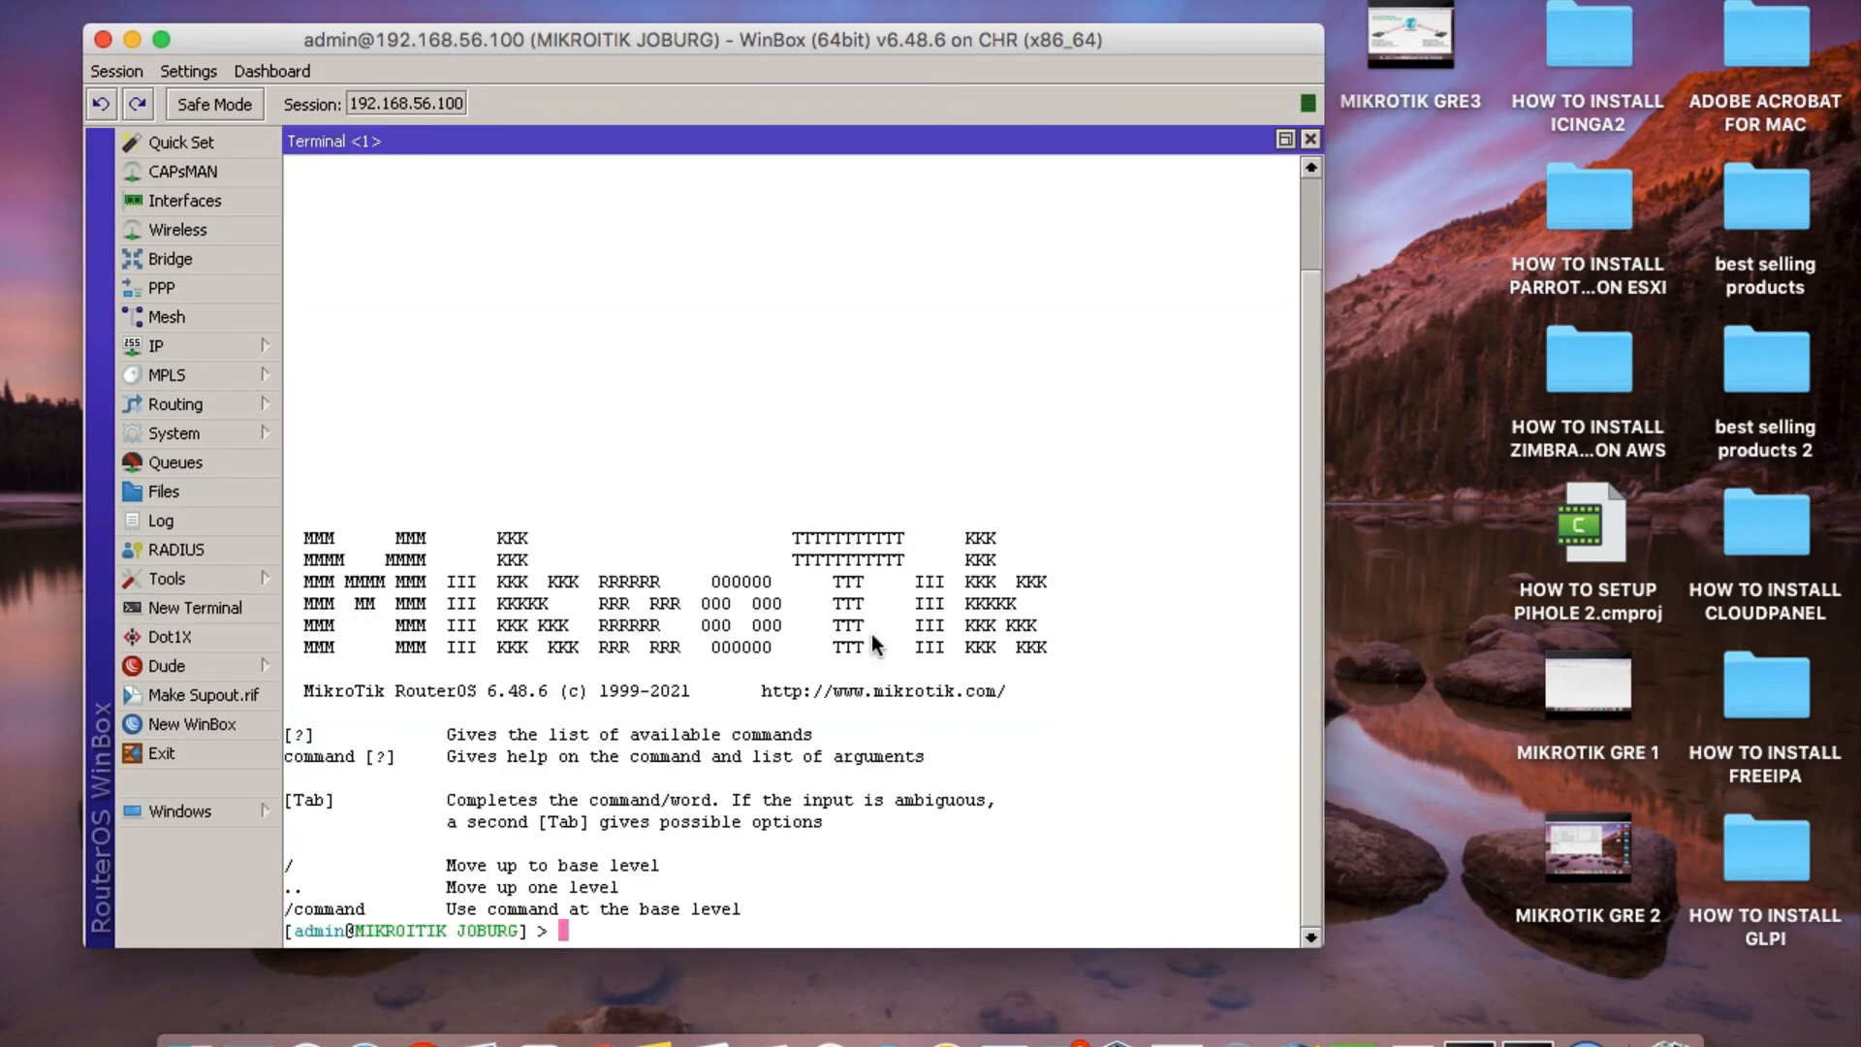
text(ip address prin)
text(t)
key(Return)
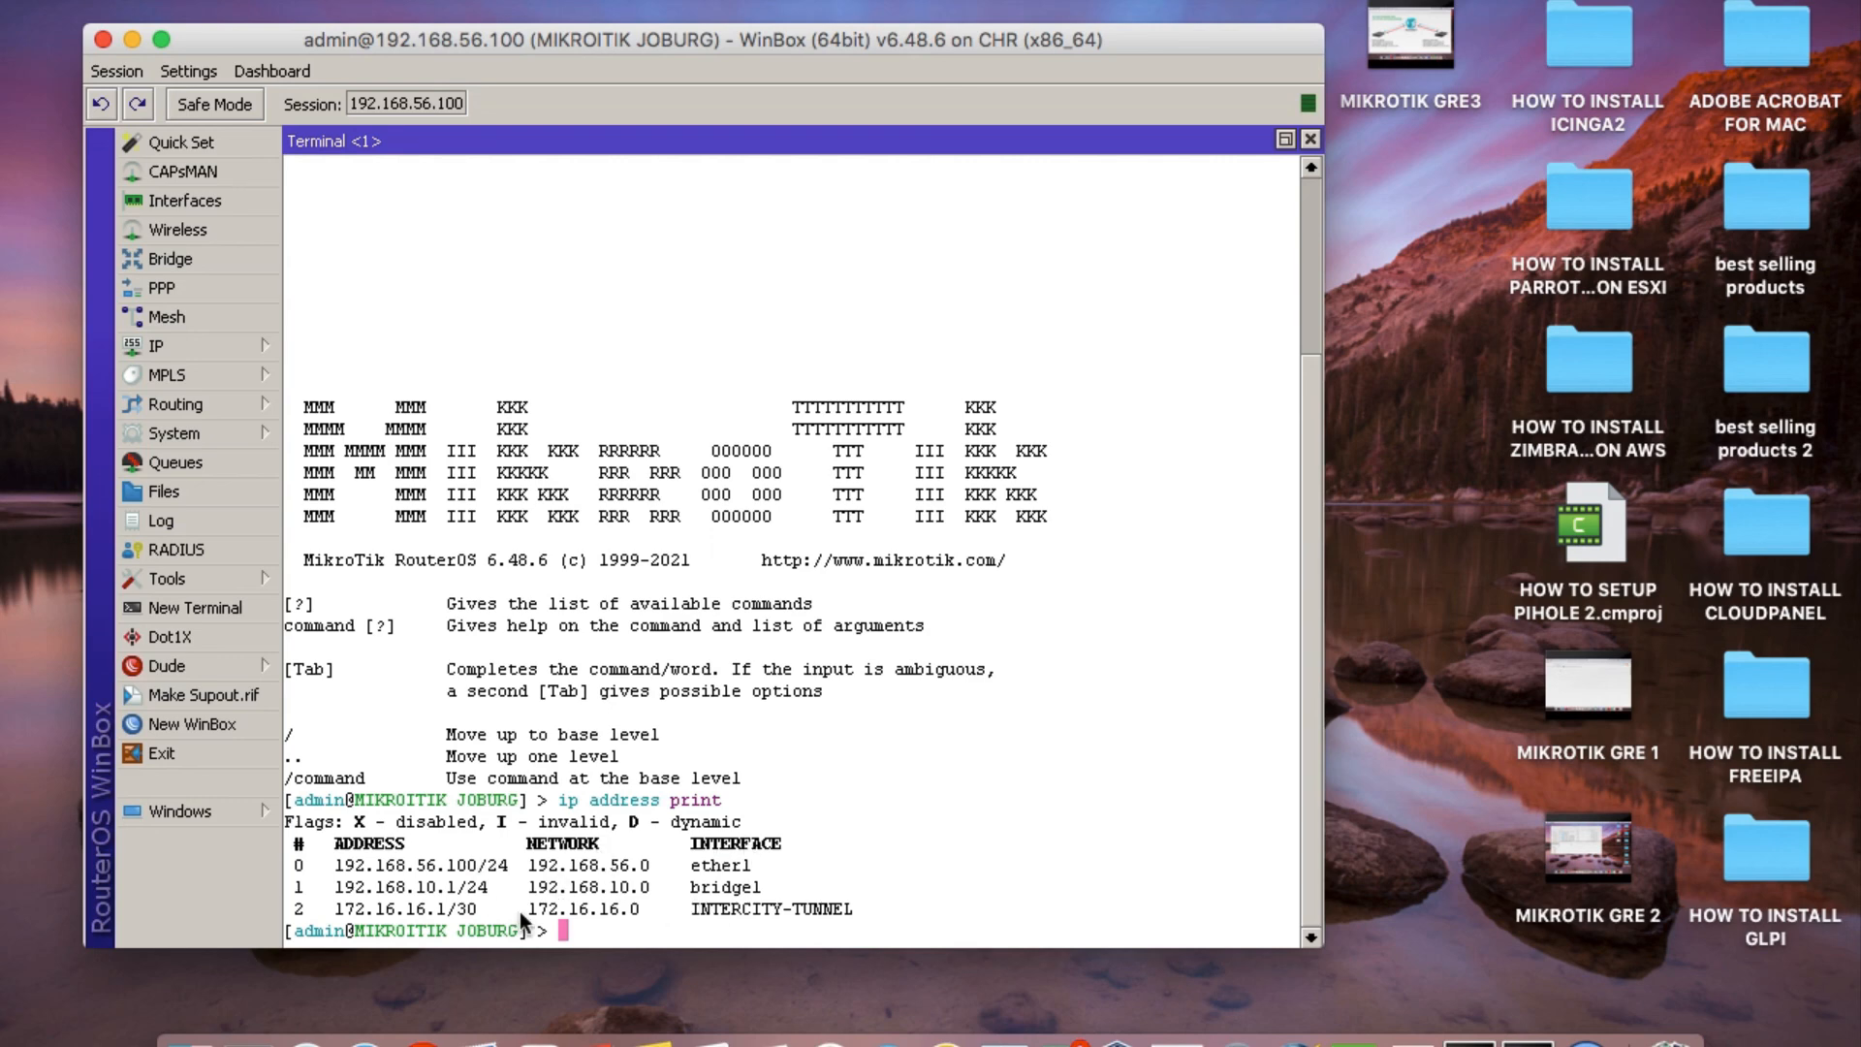
Ping the Cape Town tunnel address 172.16.16.2 from the Joburg router, then stop the ping.
text(pi)
text(ng 172.16.16.2)
key(Return)
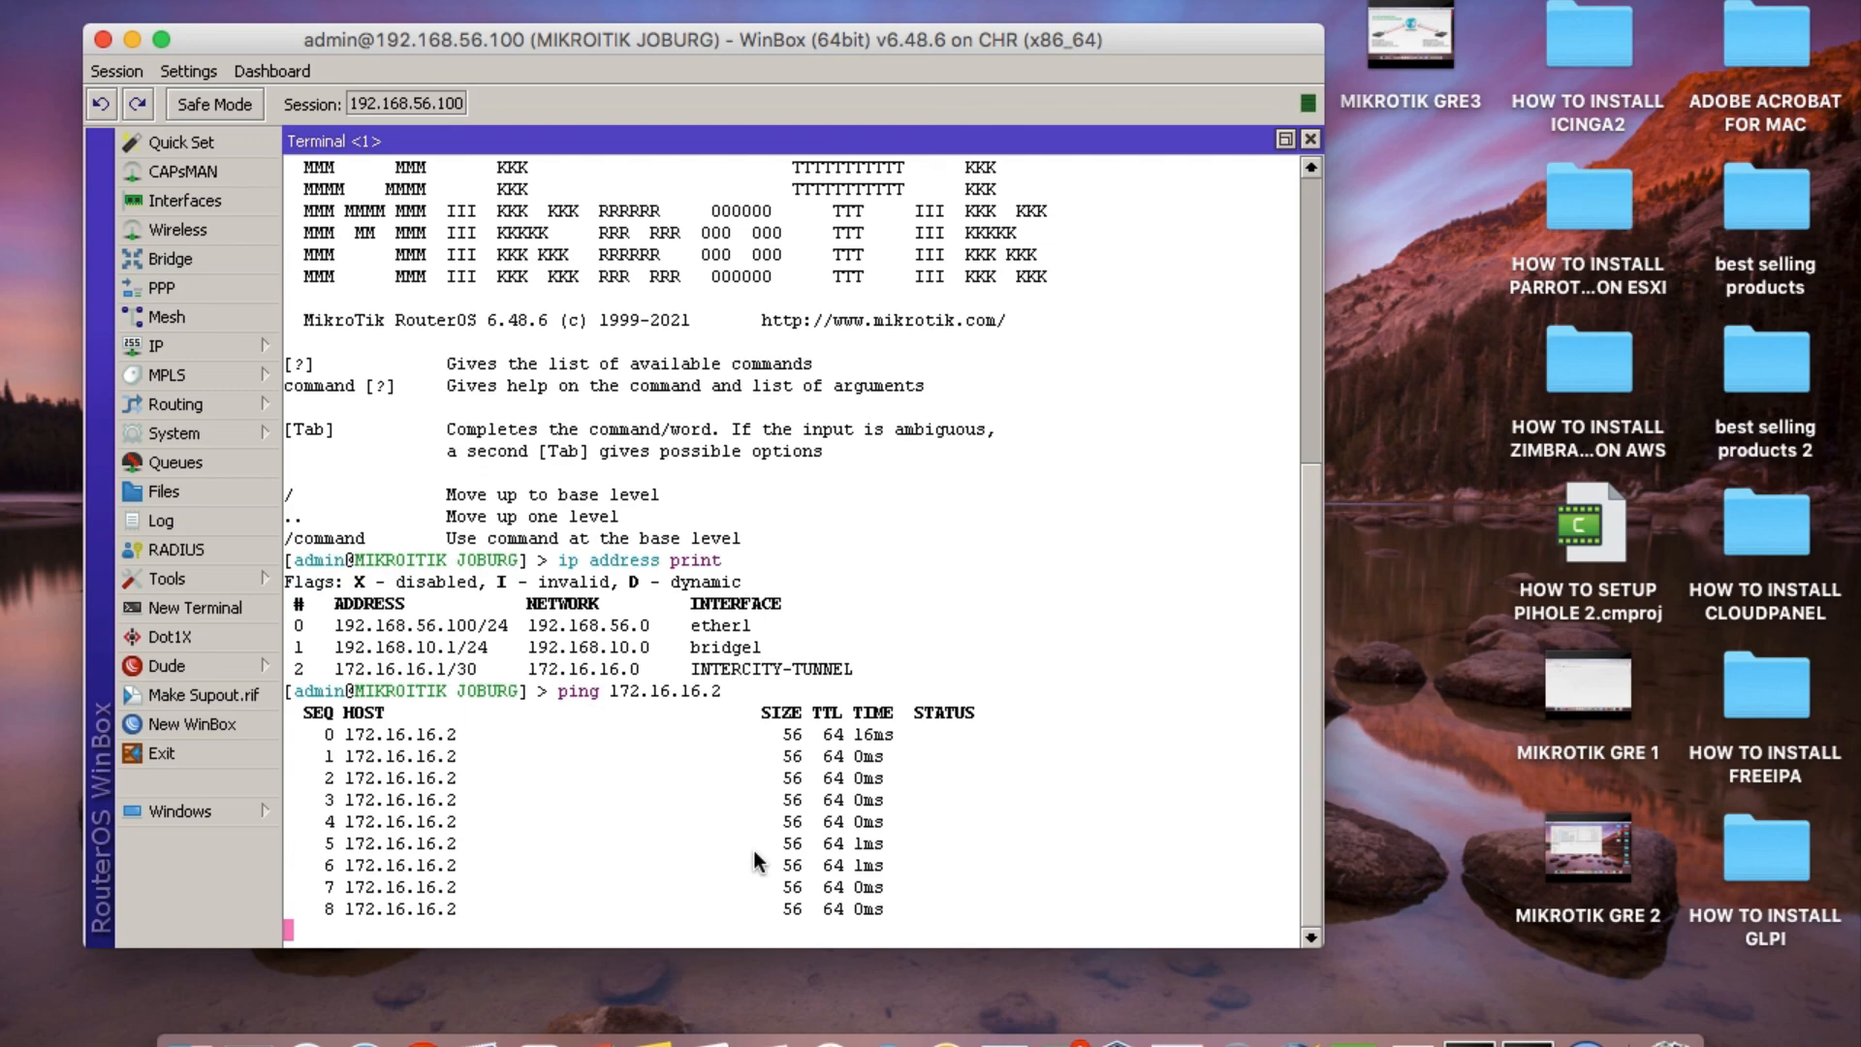
key(ctrl+c)
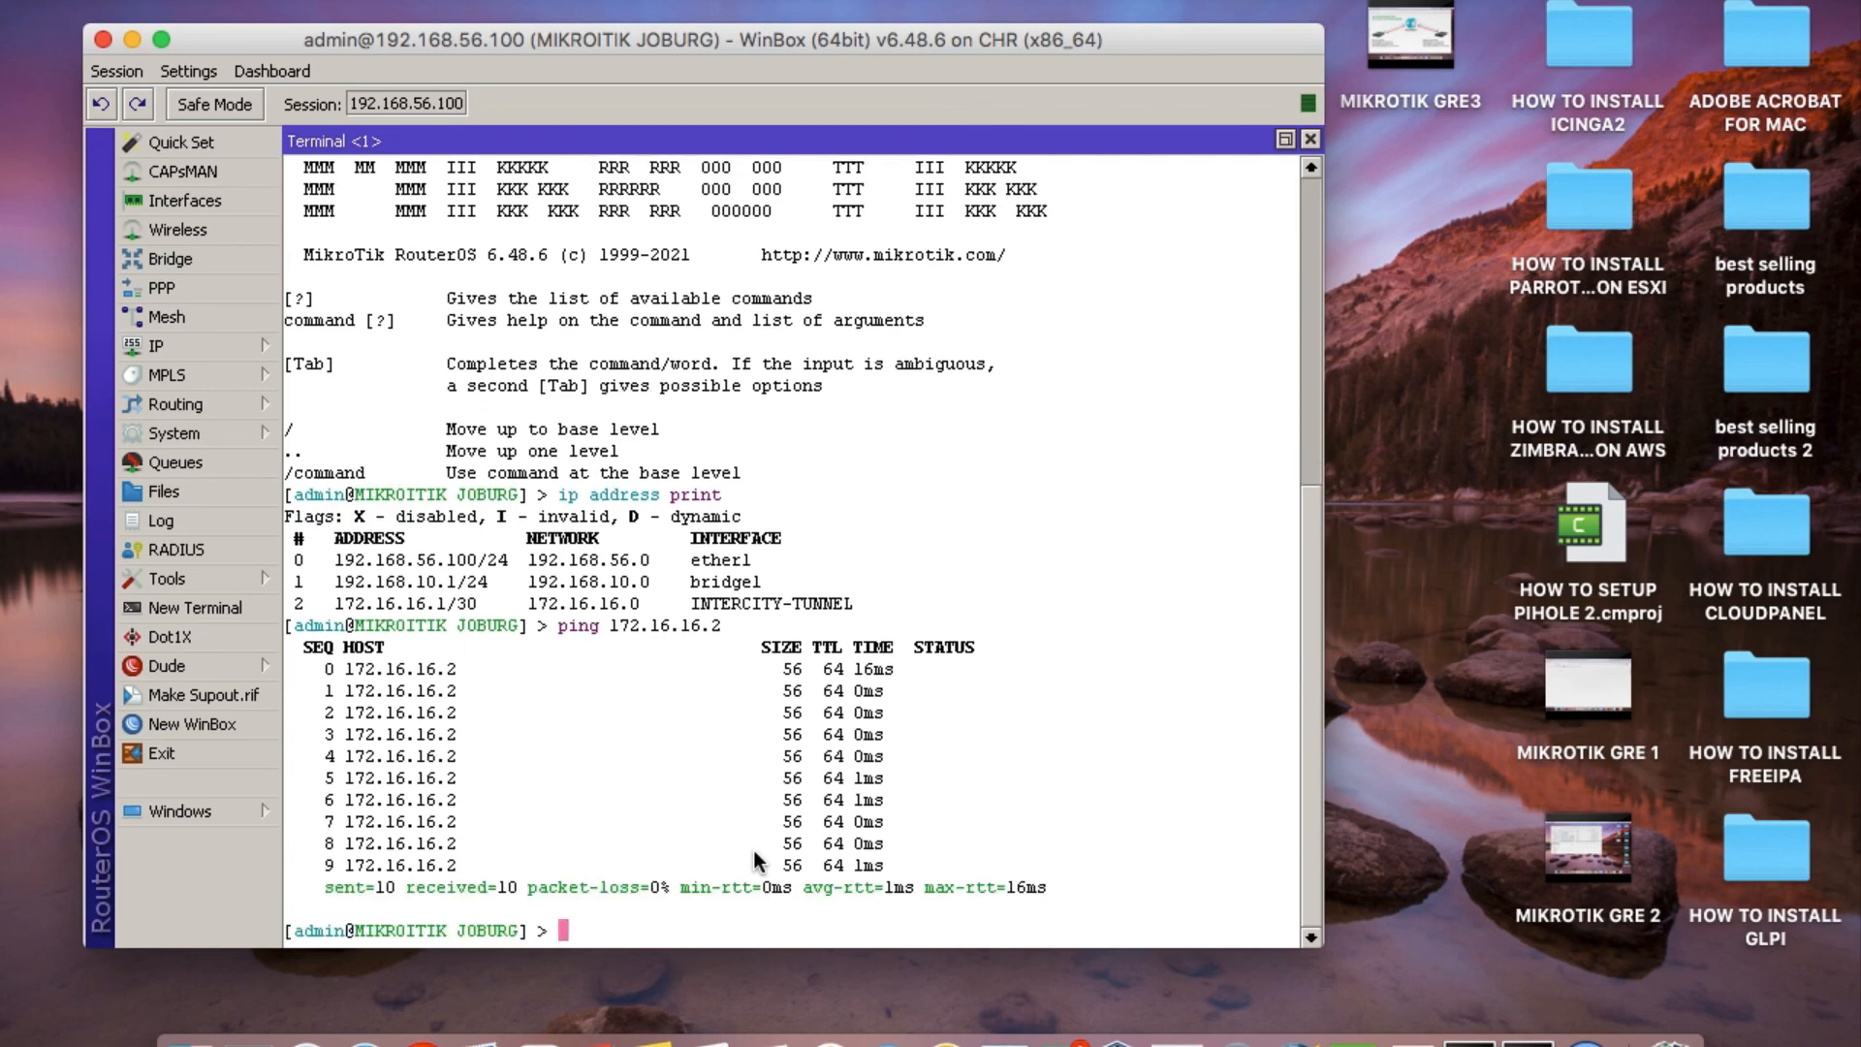
Ping the Cape Town LAN gateway 192.168.20.1 from the Joburg router, stop the ping and close the terminal.
text(ping)
text(192.168.20;1)
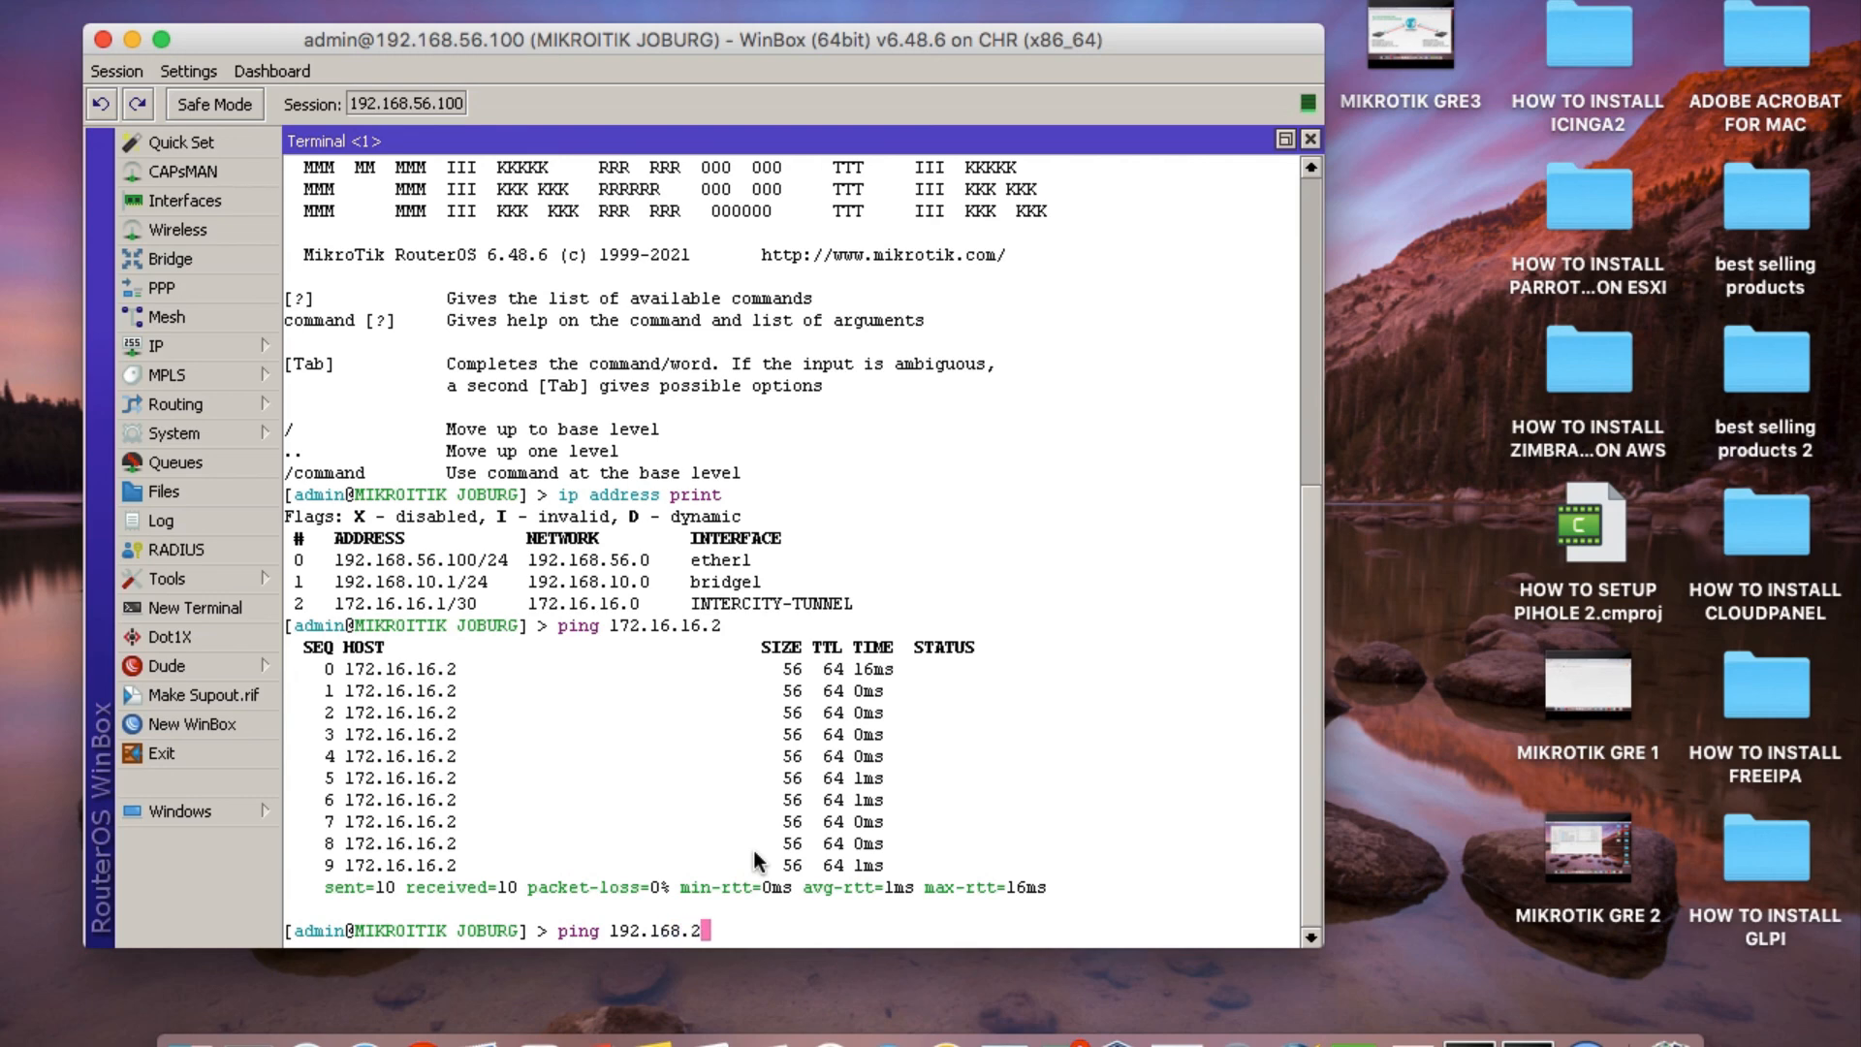
key(BackSpace)
key(BackSpace)
text(.1)
key(Return)
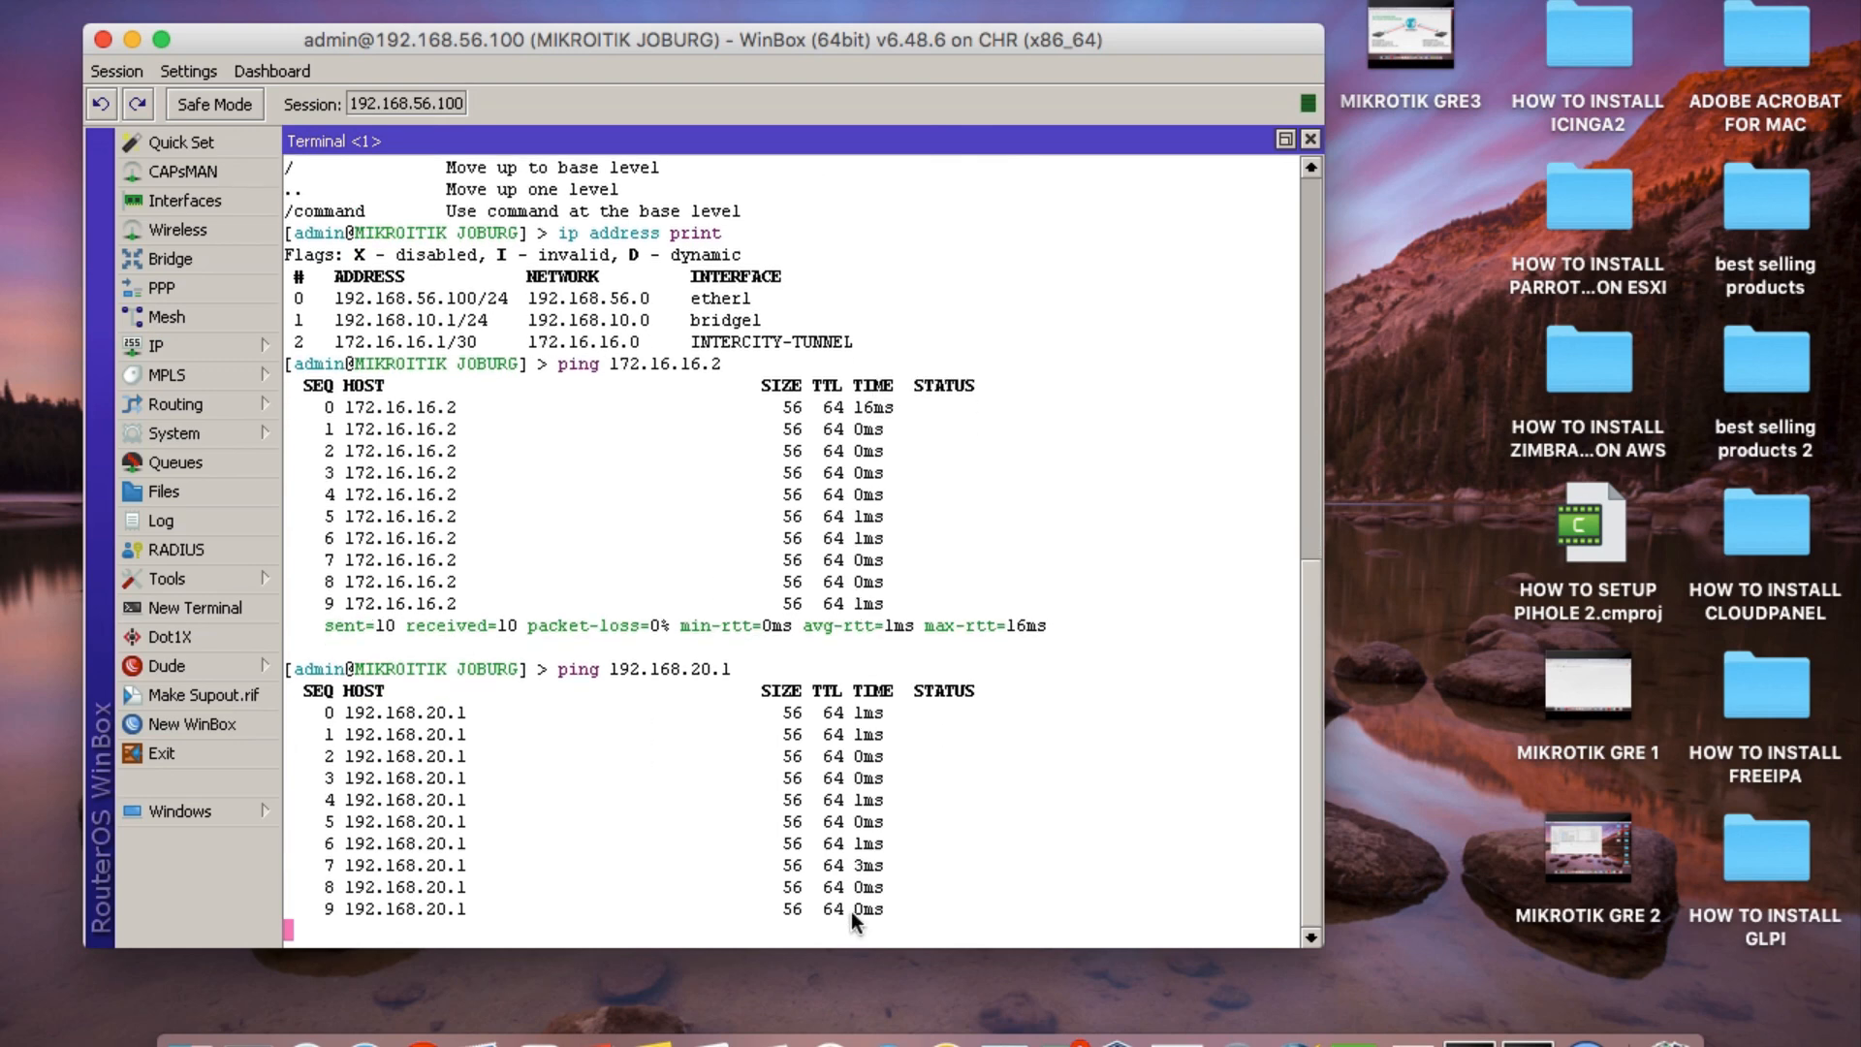
key(ctrl+c)
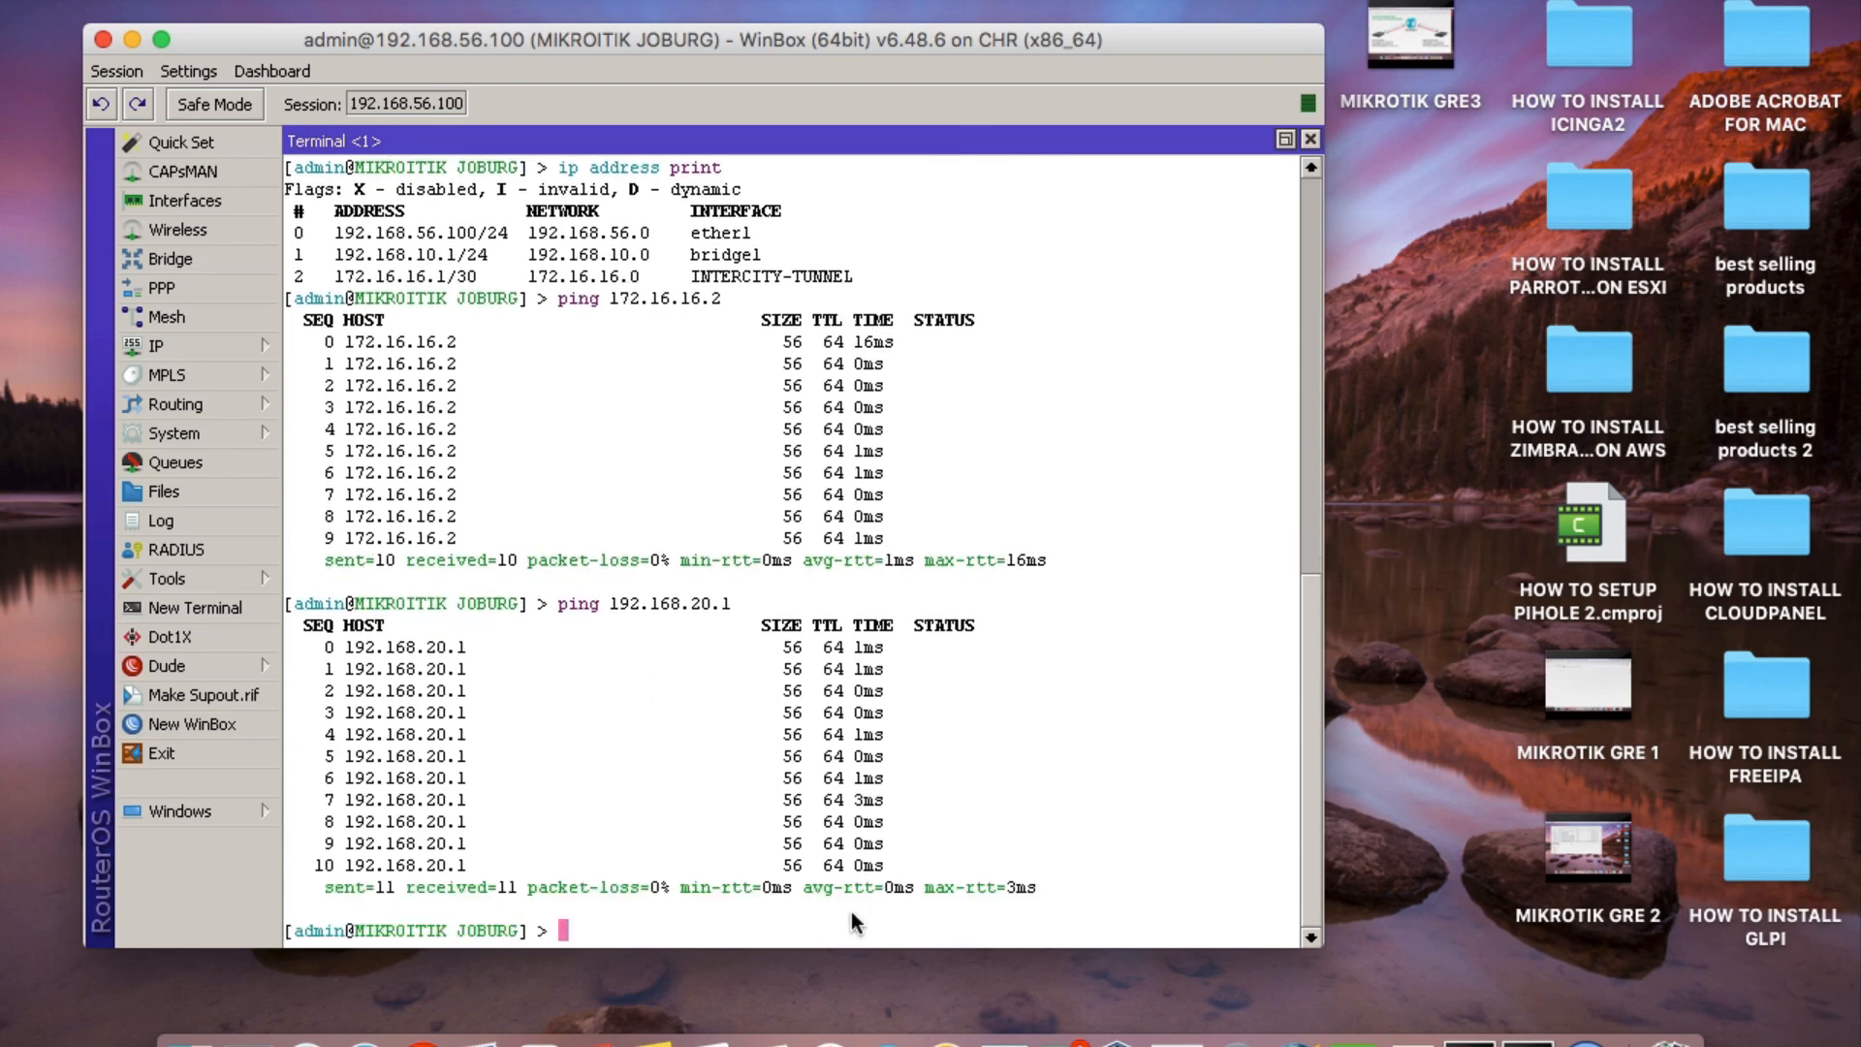
click(1311, 138)
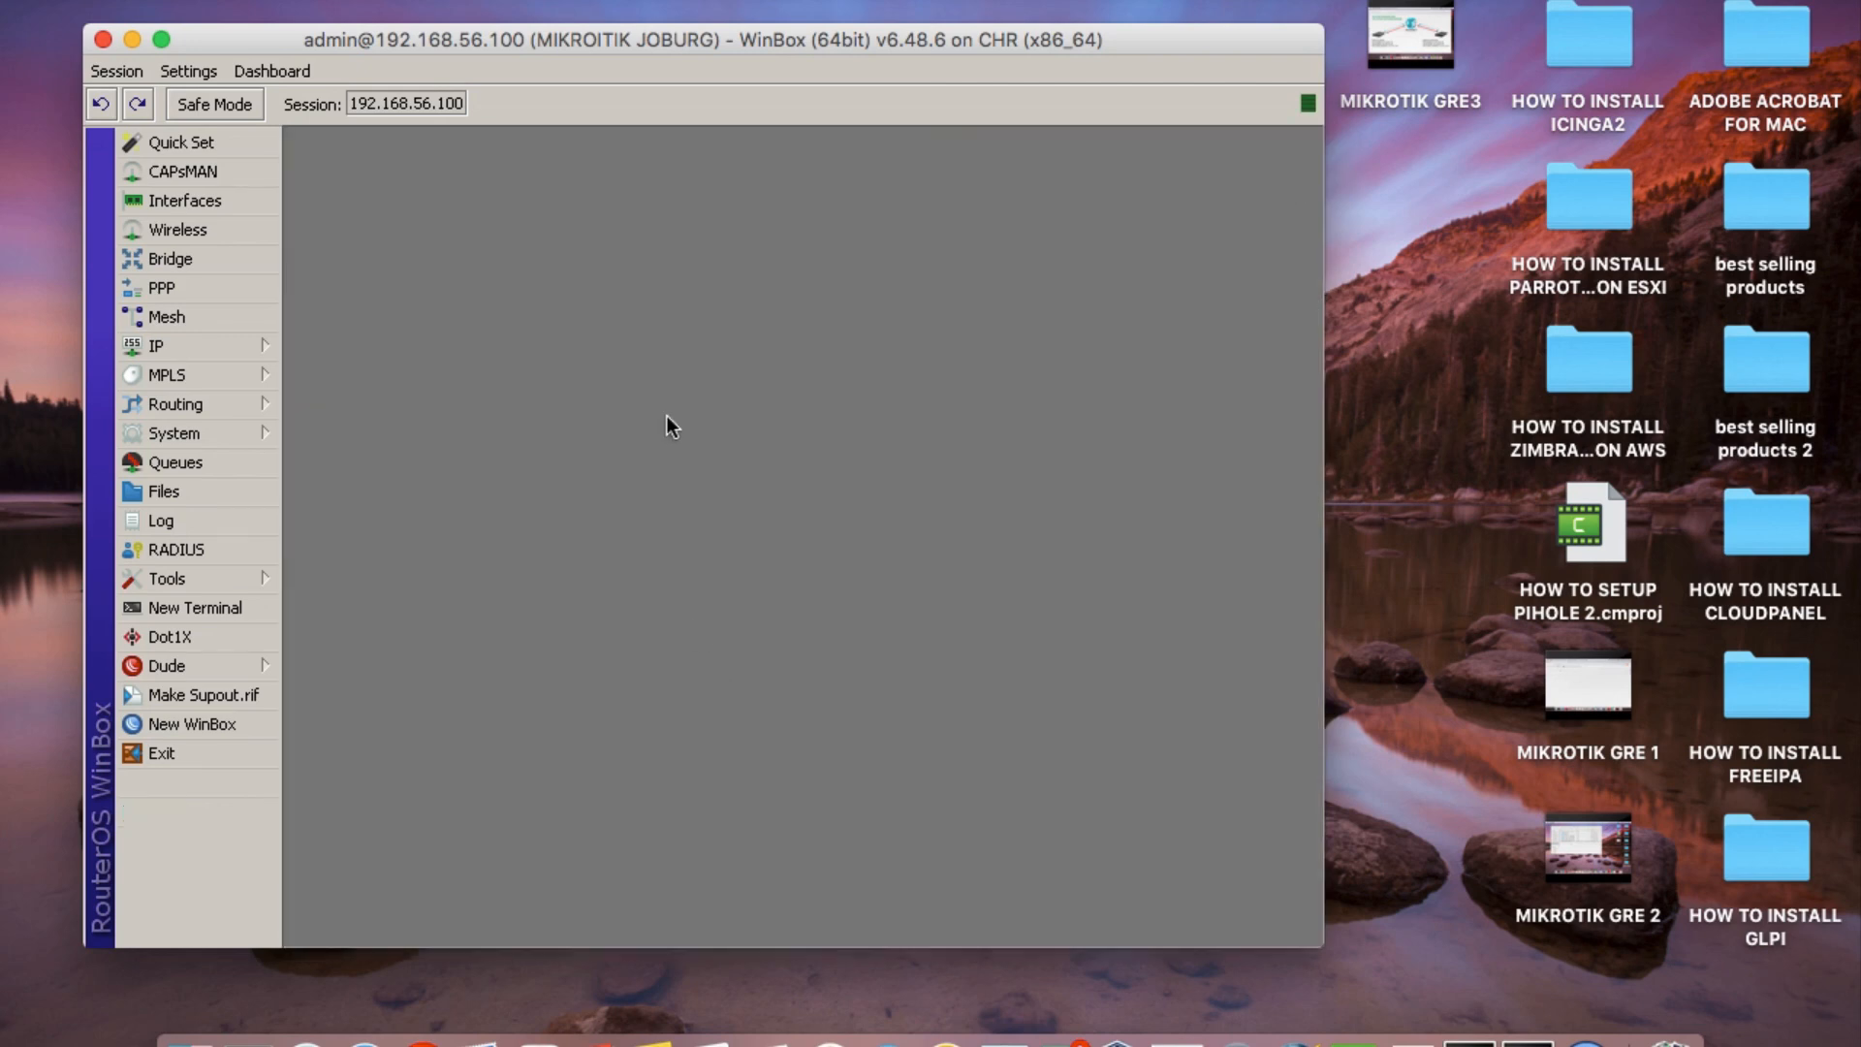